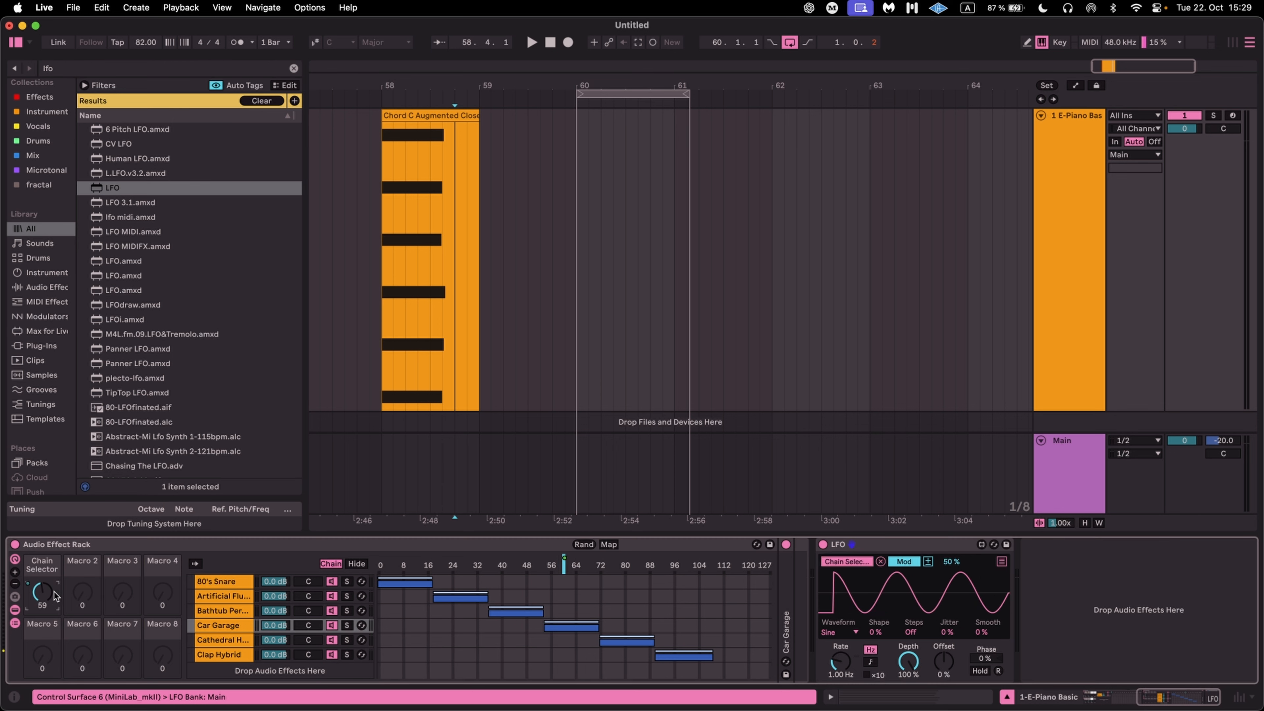
Play the chord clip from its start to hear the LFO modulating the rack's Chain Selector.
click(42, 592)
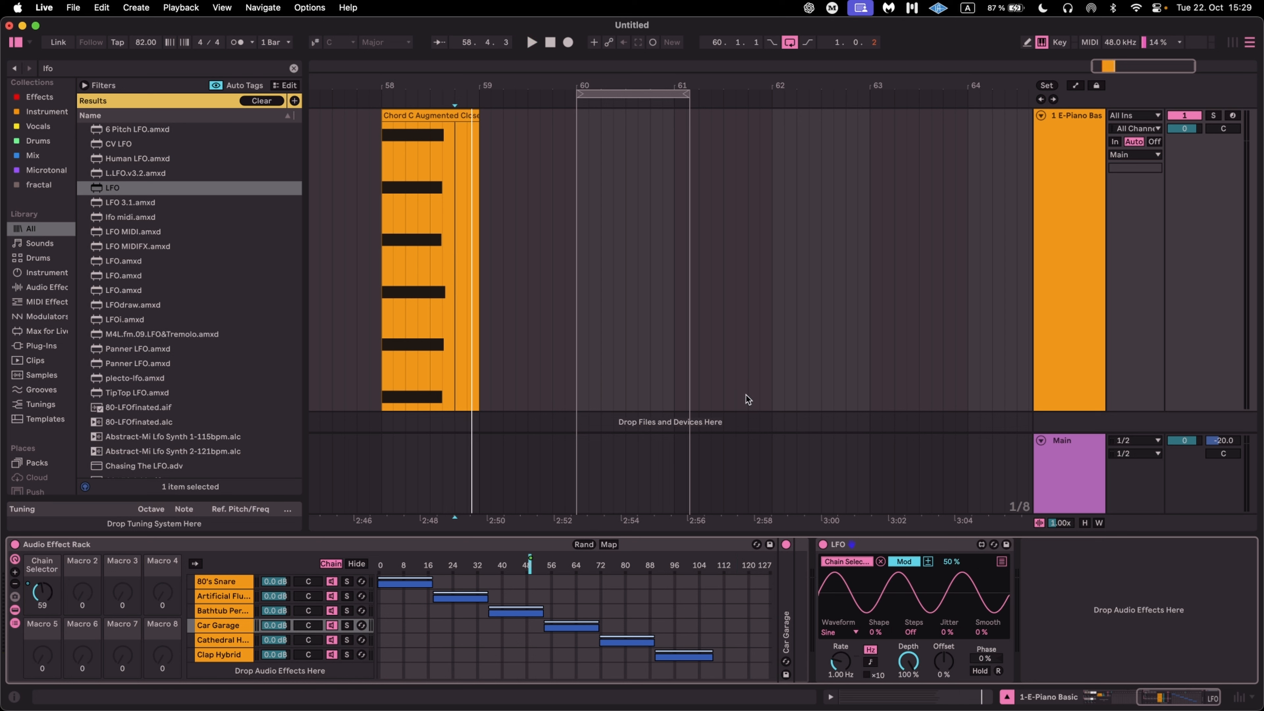
click(403, 111)
key(space)
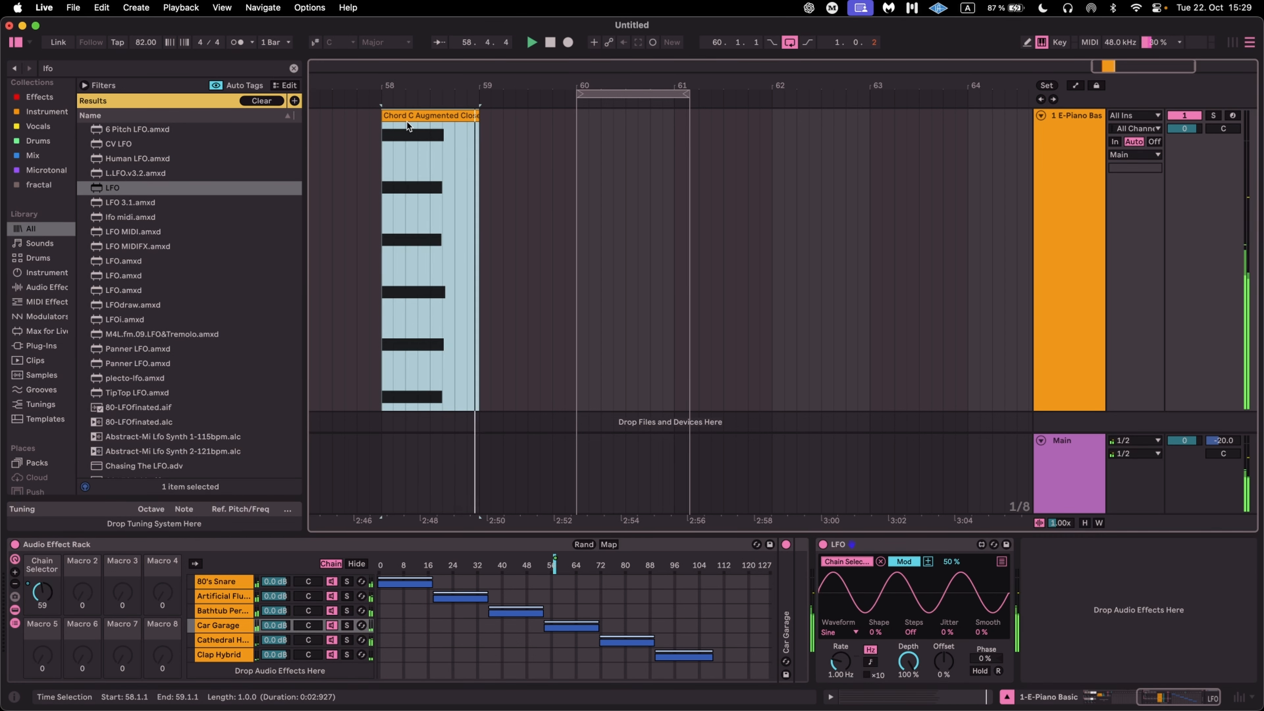
key(space)
Delete the LFO that follows the Audio Effect Rack and set the Chain Selector macro to 42.
click(823, 544)
scroll(405, 596, left, 7)
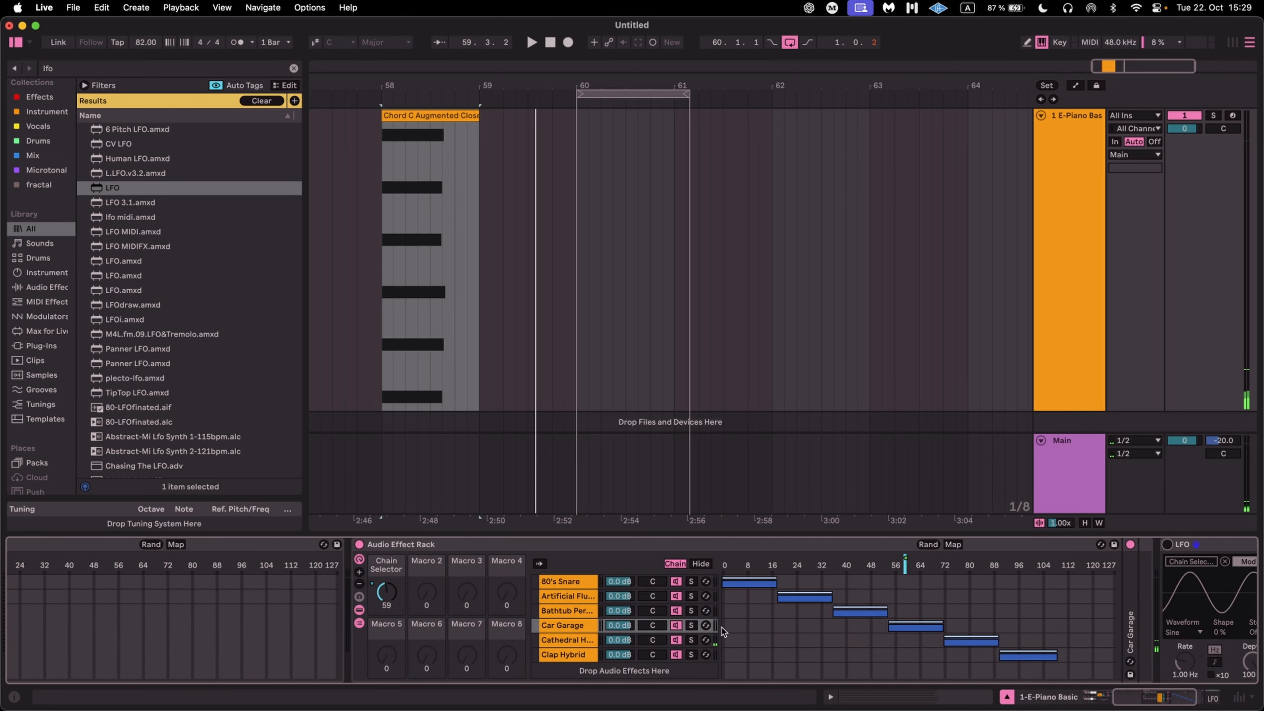
scroll(776, 597, right, 3)
click(1082, 542)
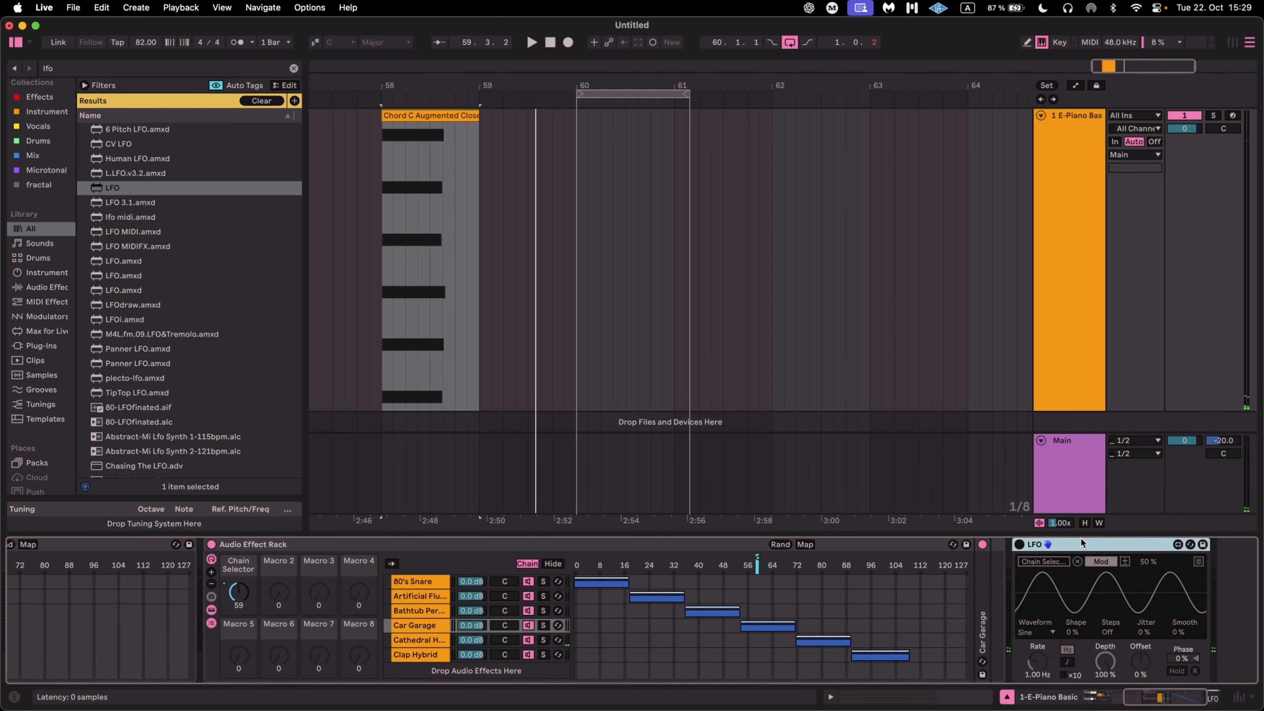
key(Delete)
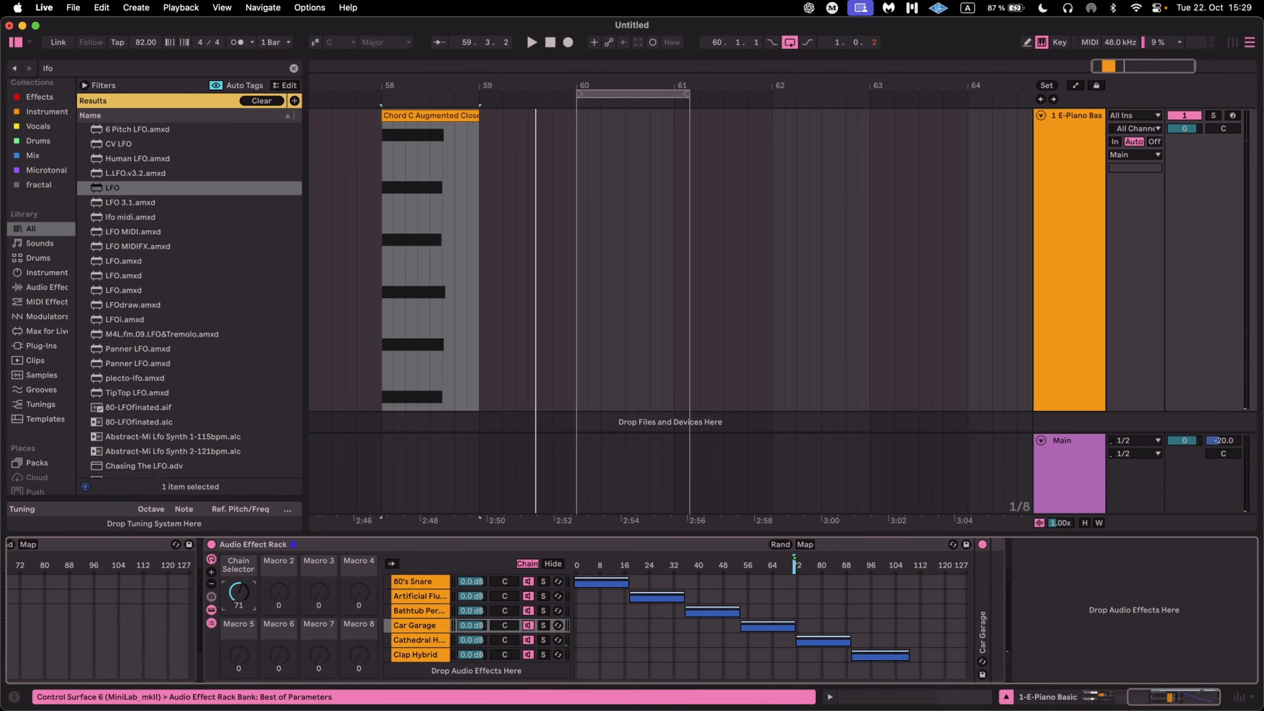
drag(239, 592, 239, 624)
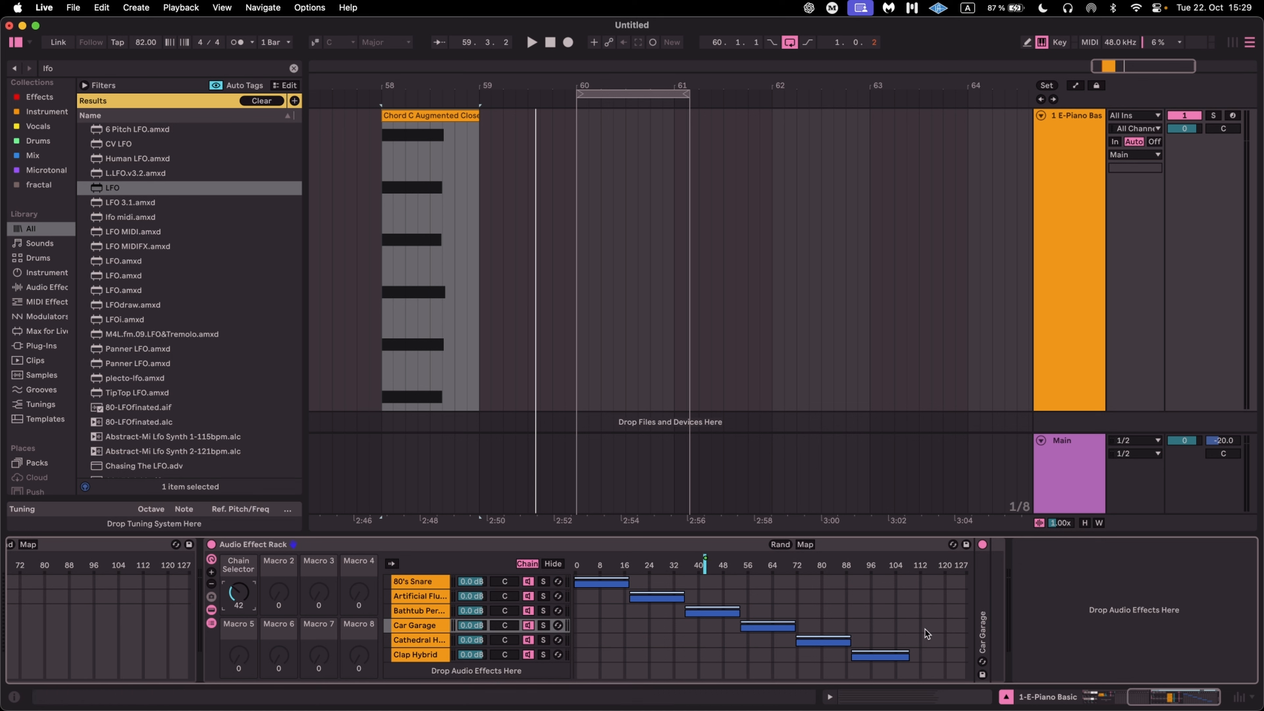
Set the Car Garage reverb's Dry/Wet to 32% and map it to Macro 2.
double_click(985, 625)
scroll(1048, 622, right, 10)
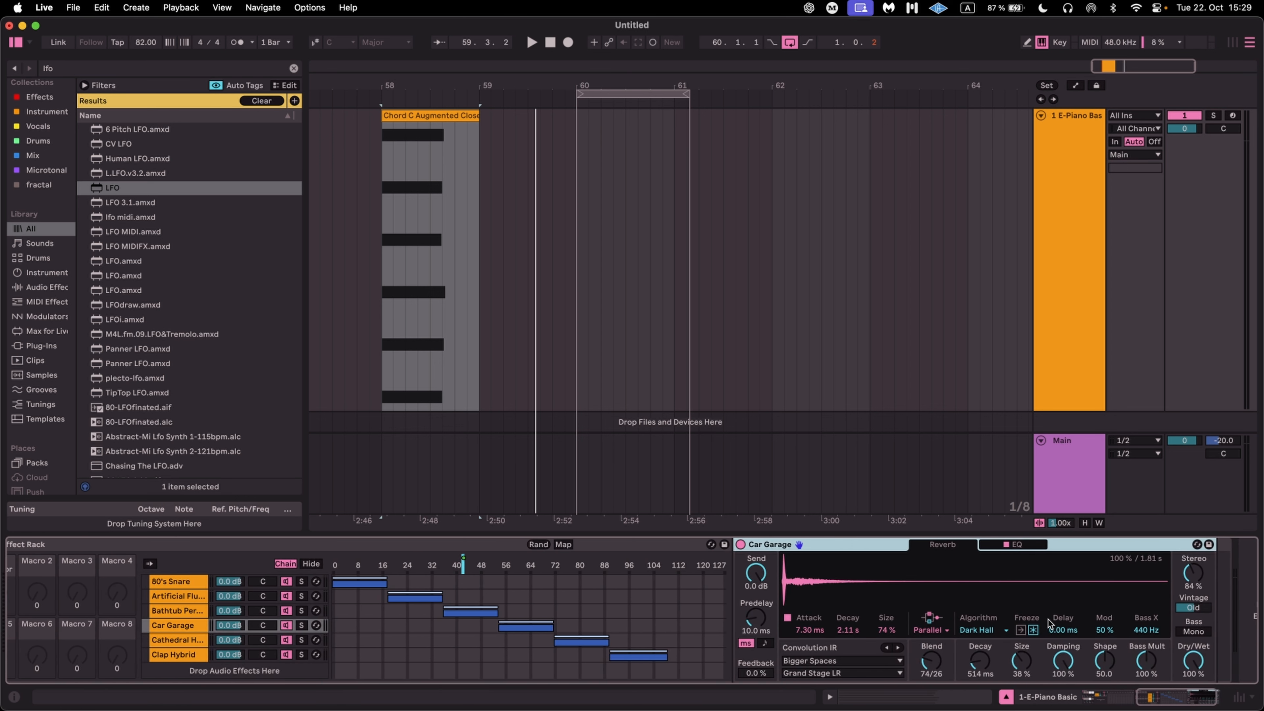
drag(1193, 662, 1193, 696)
right_click(1193, 662)
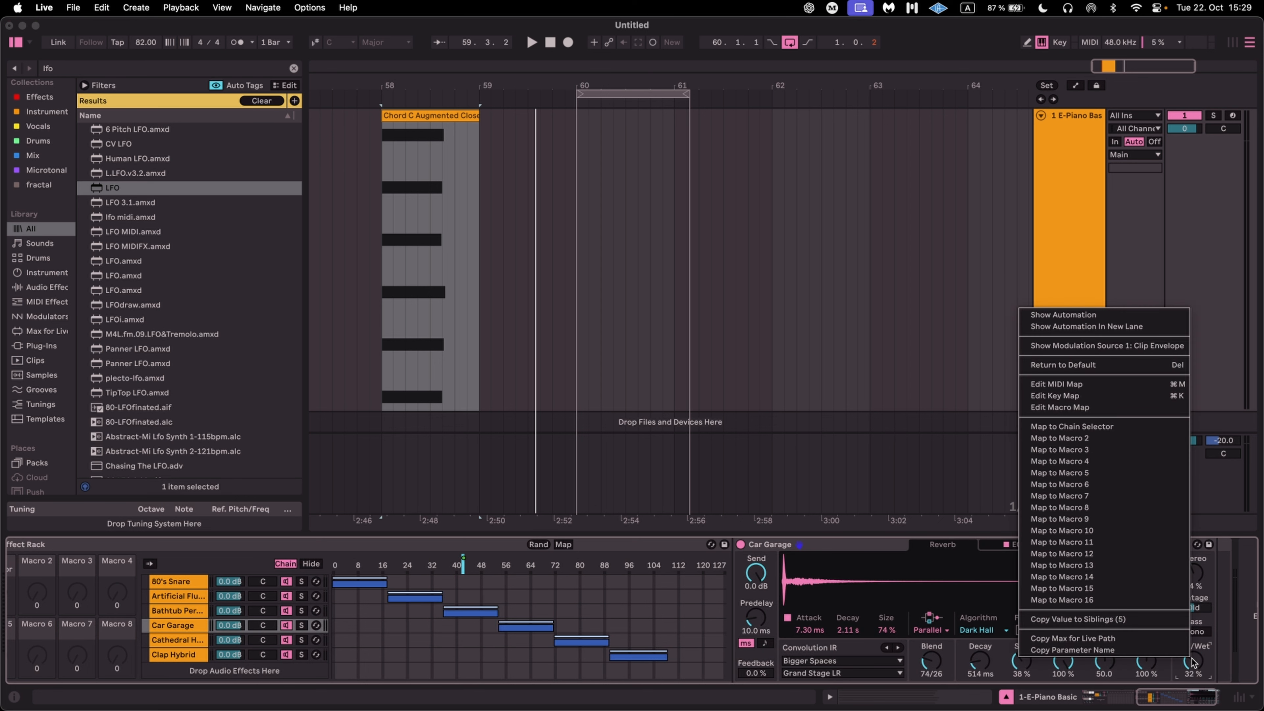
click(1089, 438)
Map the Dry/Wet control to all sibling chains and check the reverb in the other chains.
right_click(1135, 662)
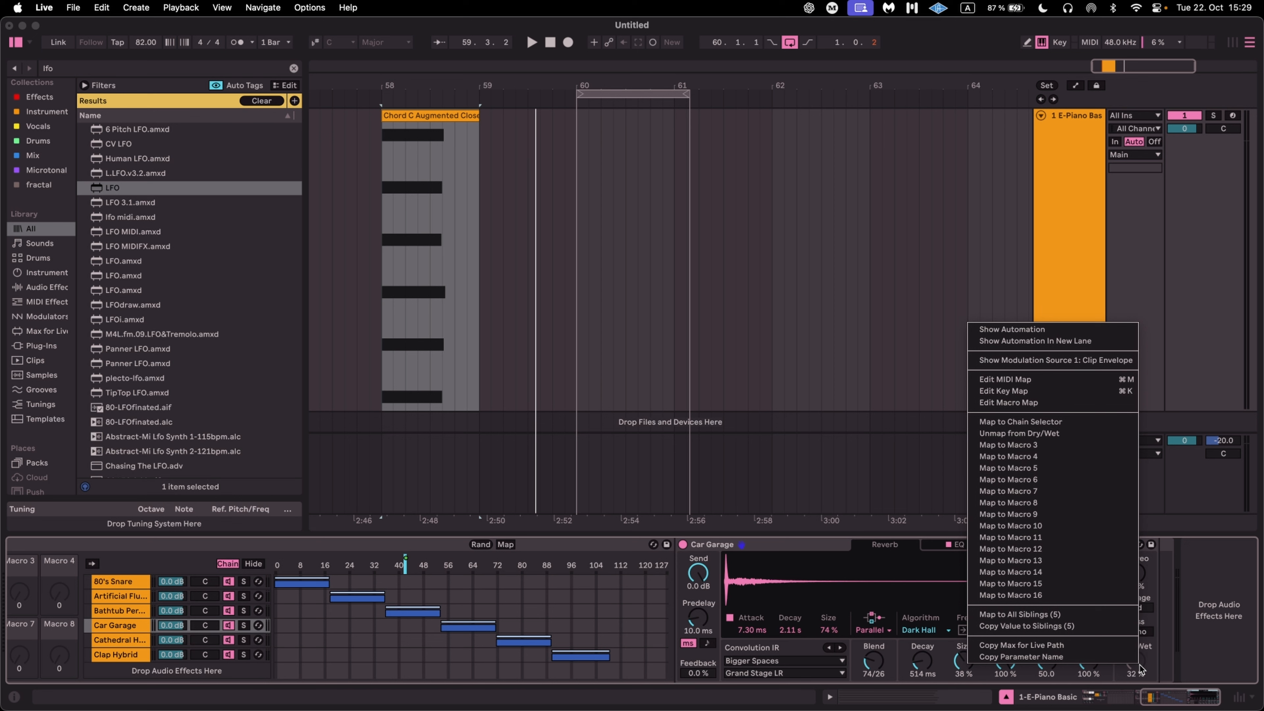
click(1063, 615)
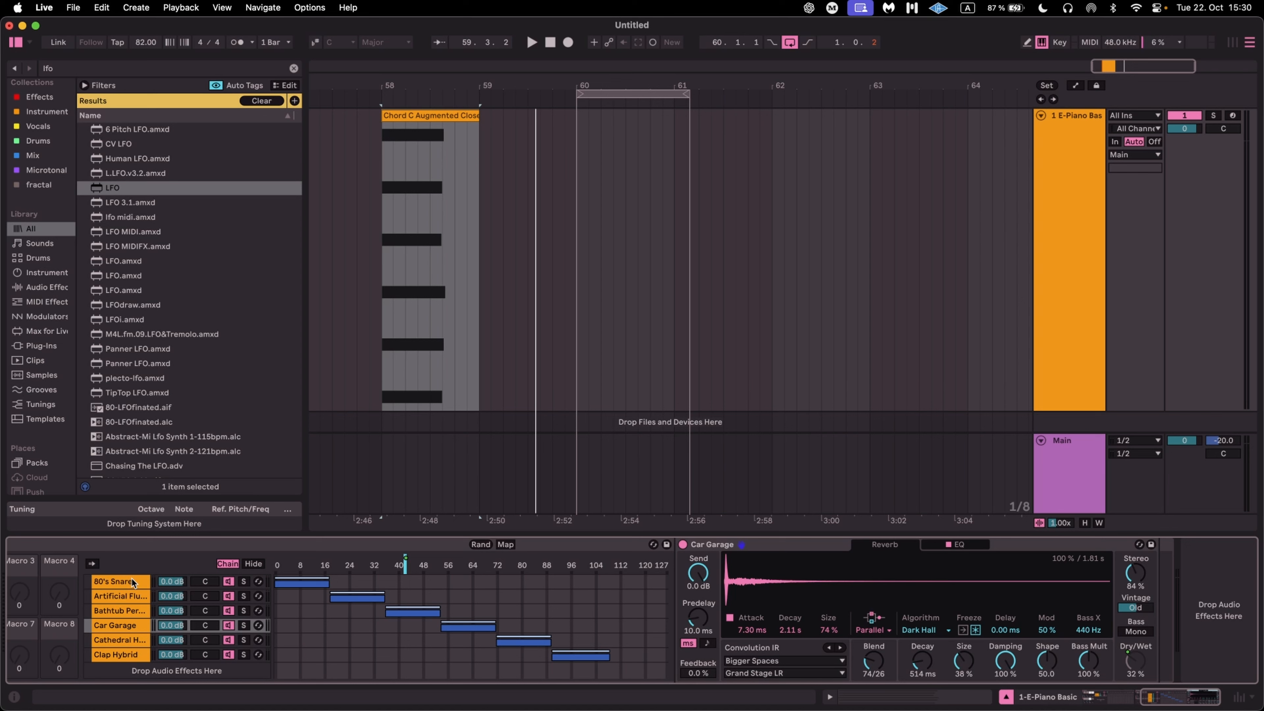
click(129, 595)
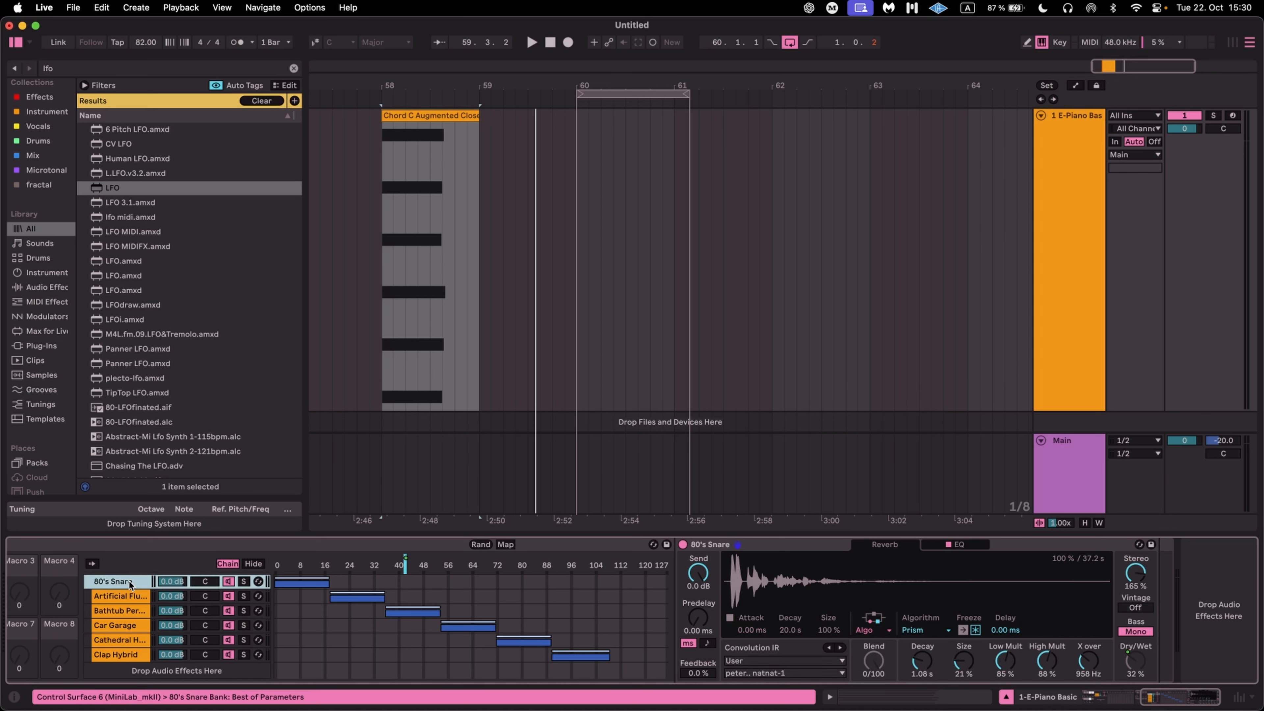
click(129, 610)
click(132, 626)
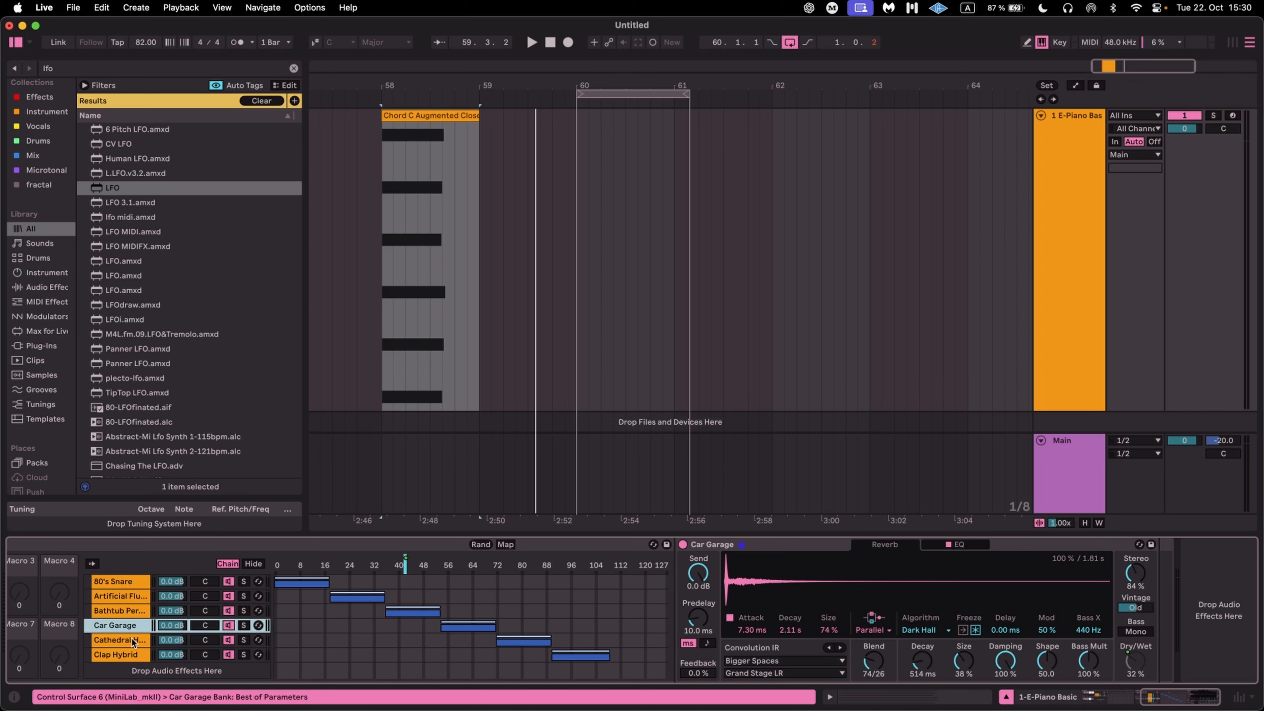
click(133, 639)
click(134, 654)
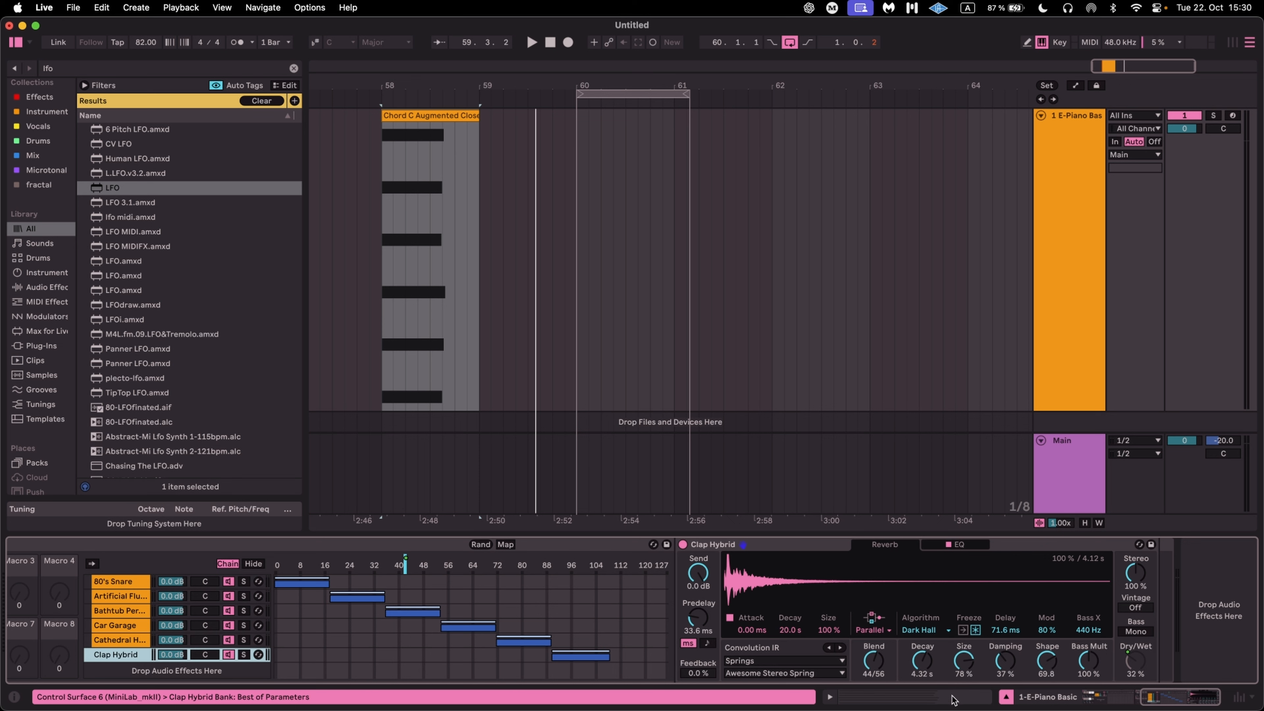
Play the chord clip while raising the rack's Dry/Wet macro to 100%.
scroll(418, 629, left, 5)
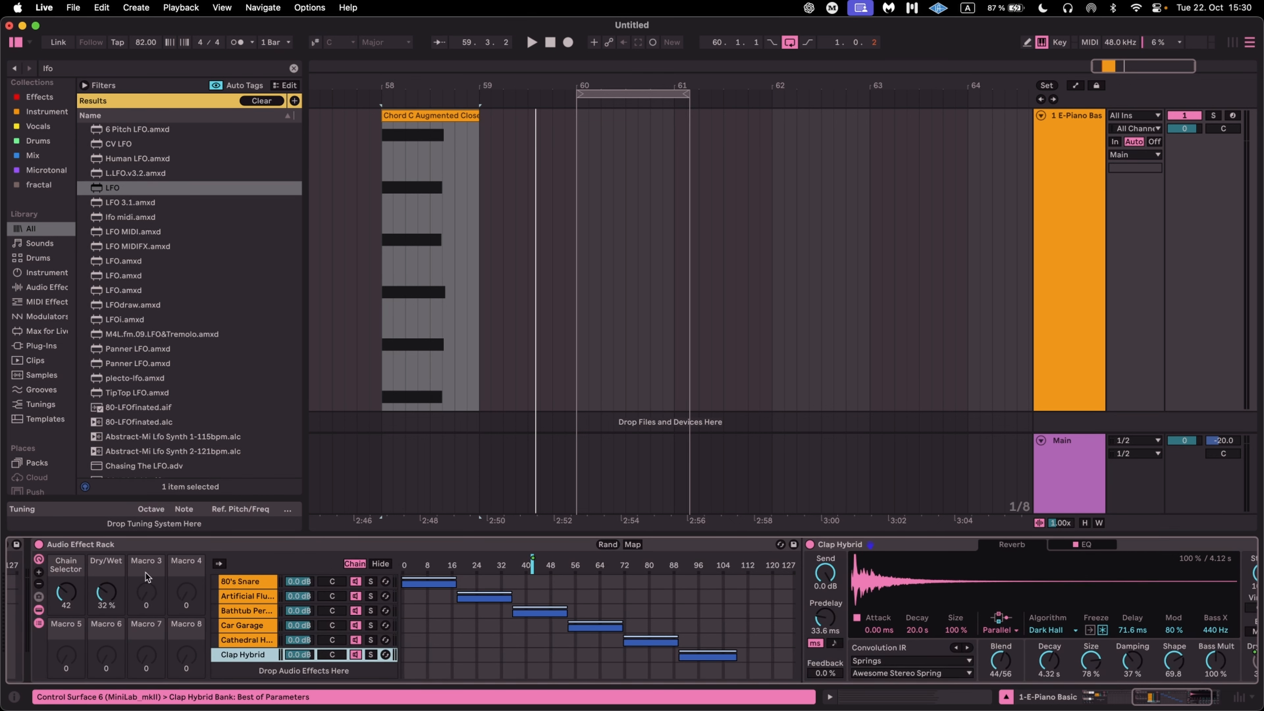
drag(109, 593, 110, 547)
key(space)
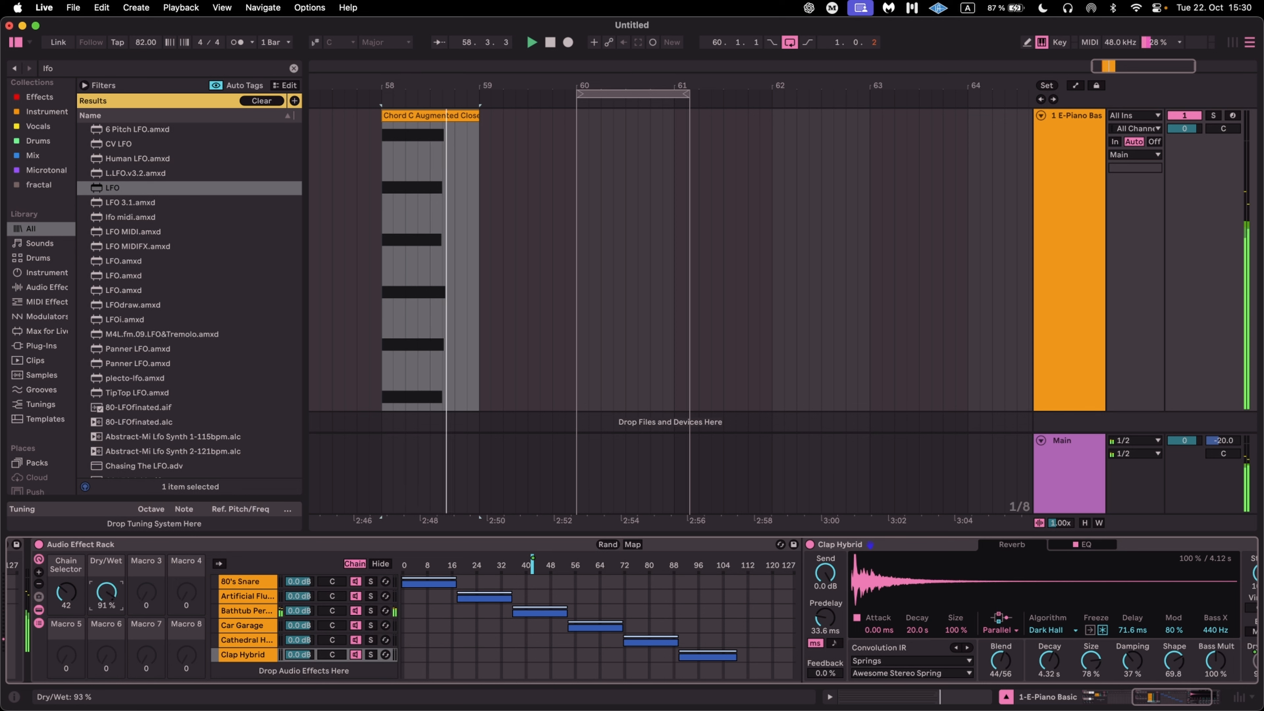
drag(106, 593, 106, 553)
Hide the rack's chain selector zones and lower the Dry/Wet macro to 66%.
right_click(437, 628)
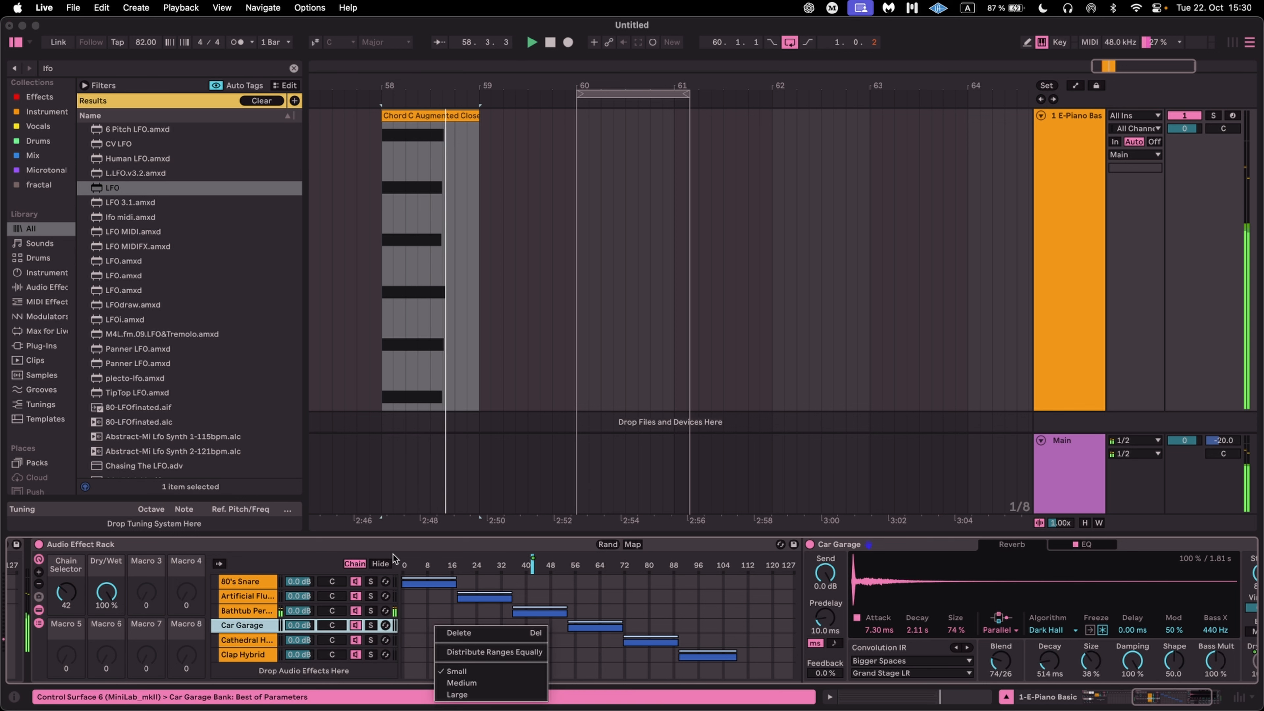
click(393, 556)
click(380, 563)
drag(118, 593, 118, 610)
Inspect the Dry/Wet mapping in the Artificial Flutter Hall and 80's Snare chains.
click(247, 596)
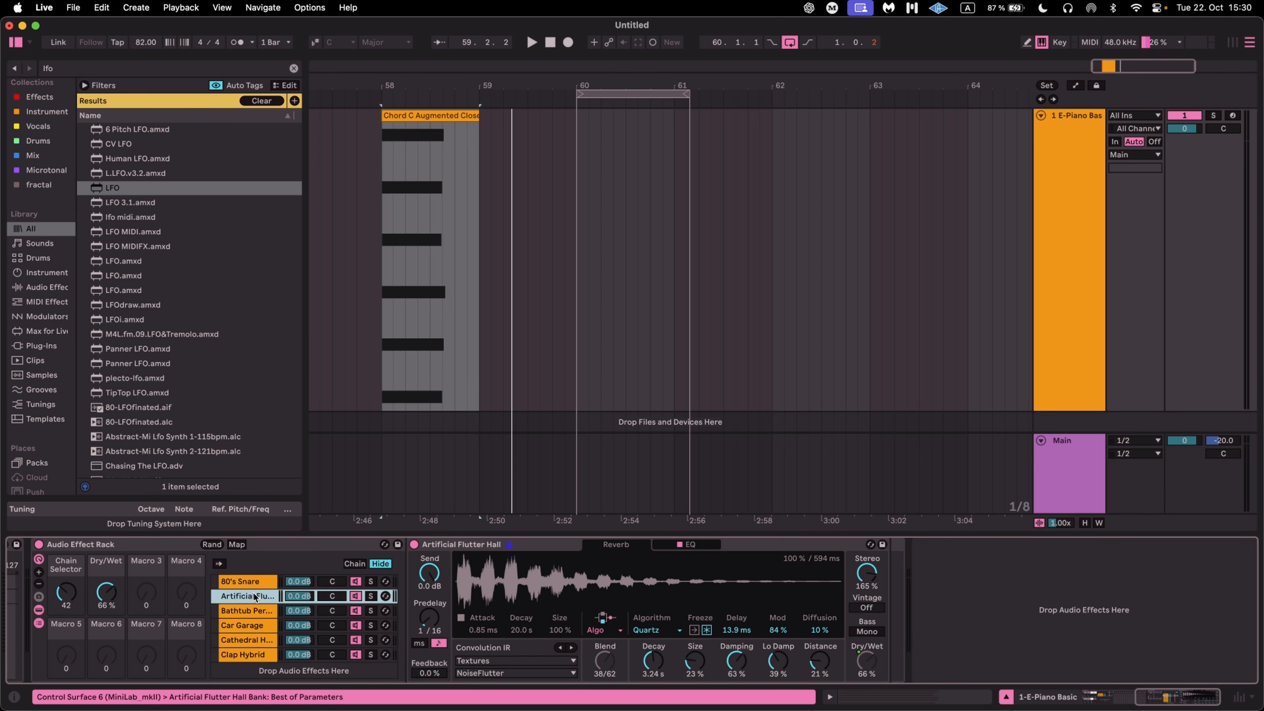
click(246, 582)
right_click(866, 662)
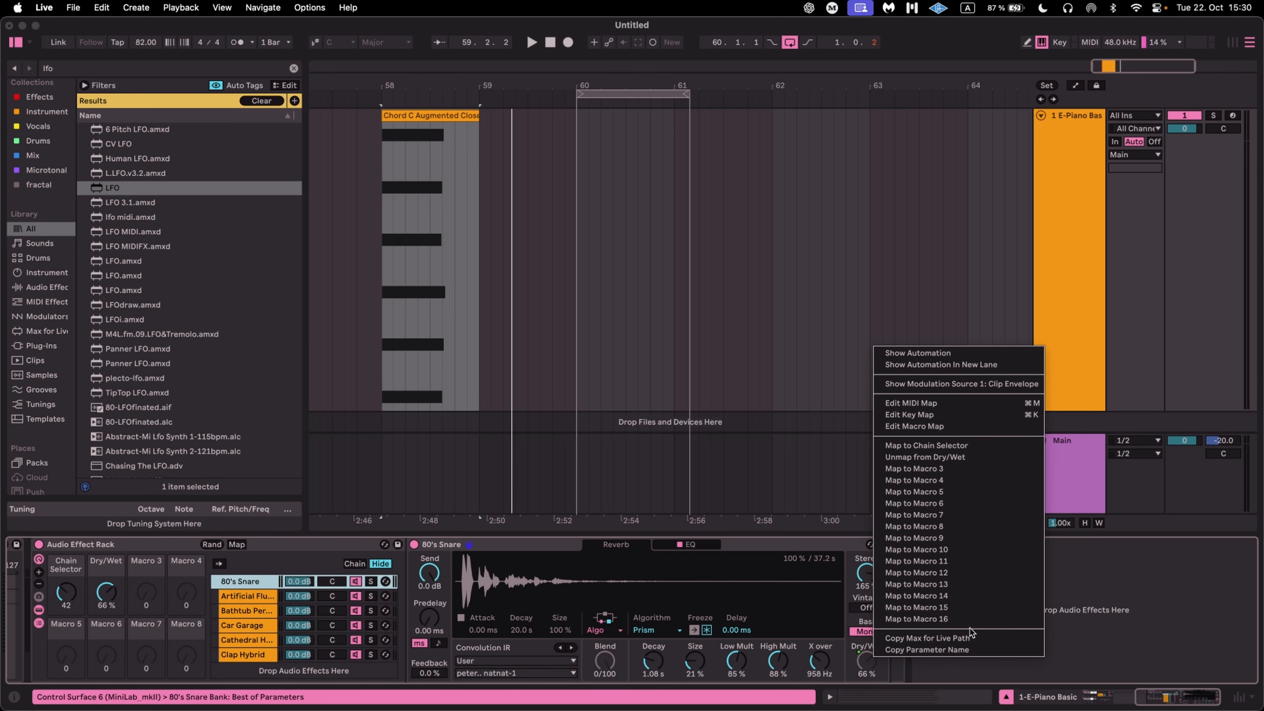
click(845, 664)
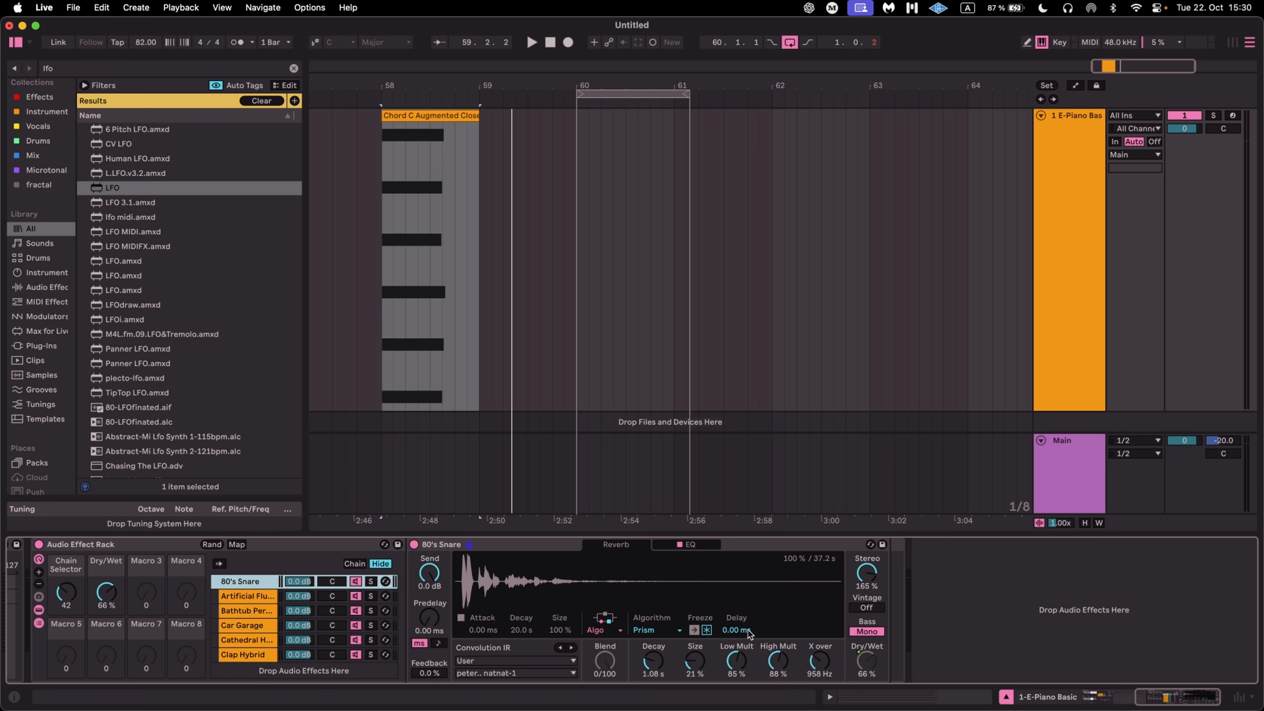
Map the 80's Snare reverb's Size to Macro 3 and apply the mapping to all siblings.
scroll(750, 632, left, 3)
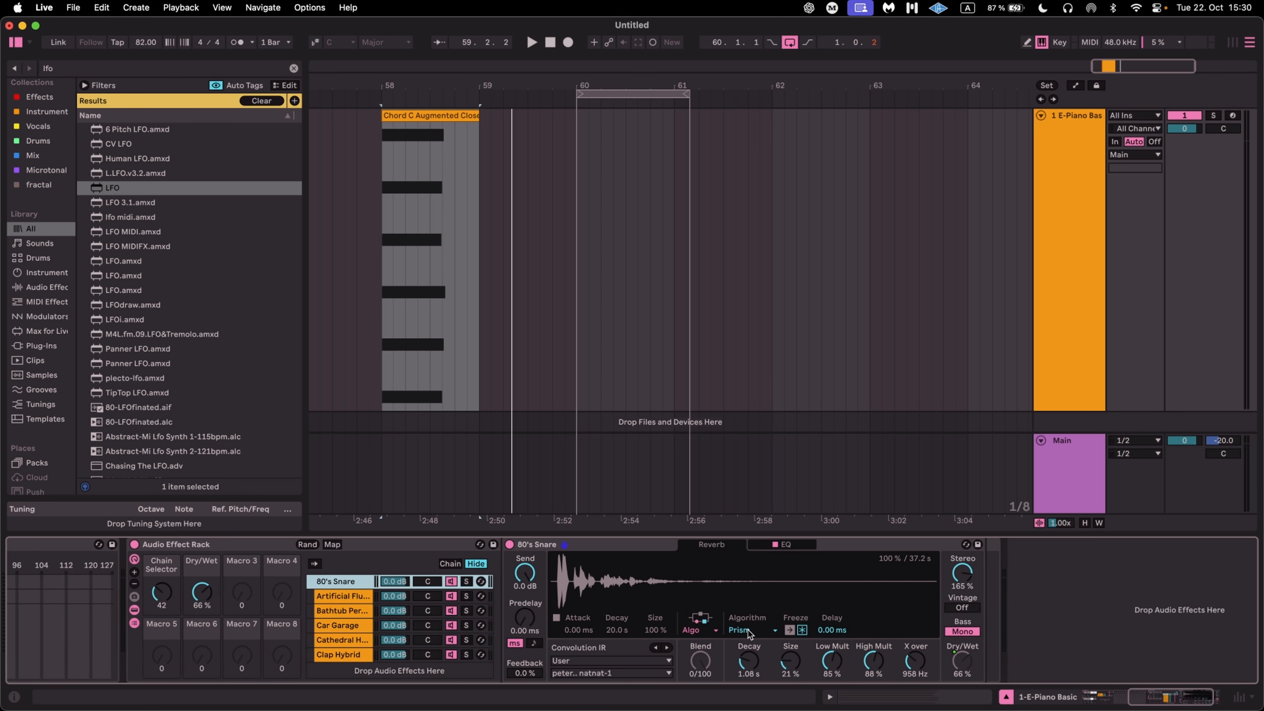
right_click(805, 662)
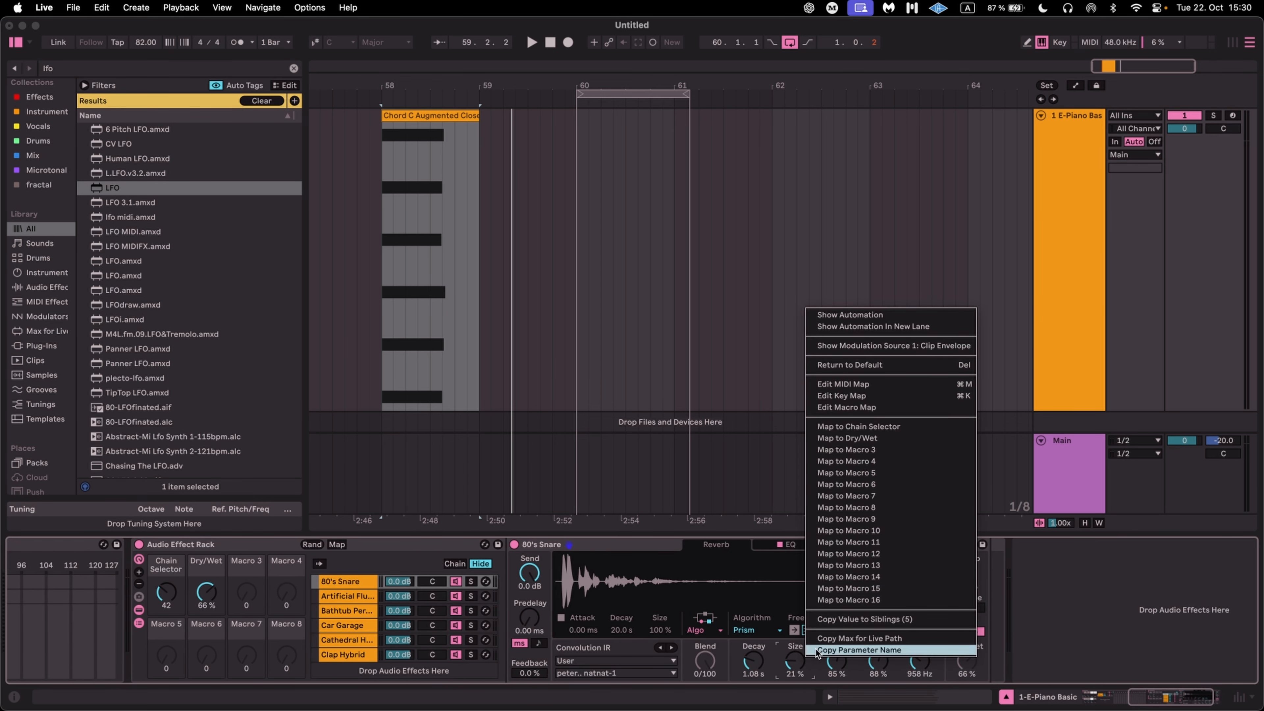
click(872, 451)
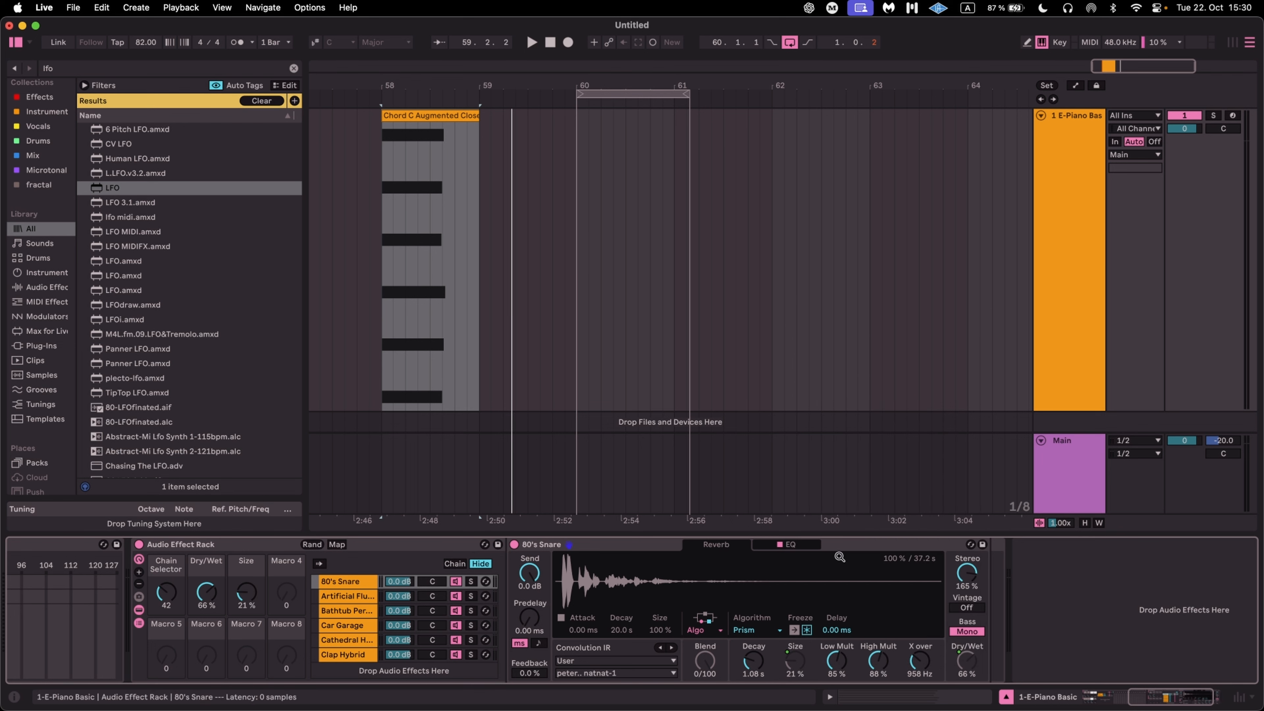
right_click(795, 666)
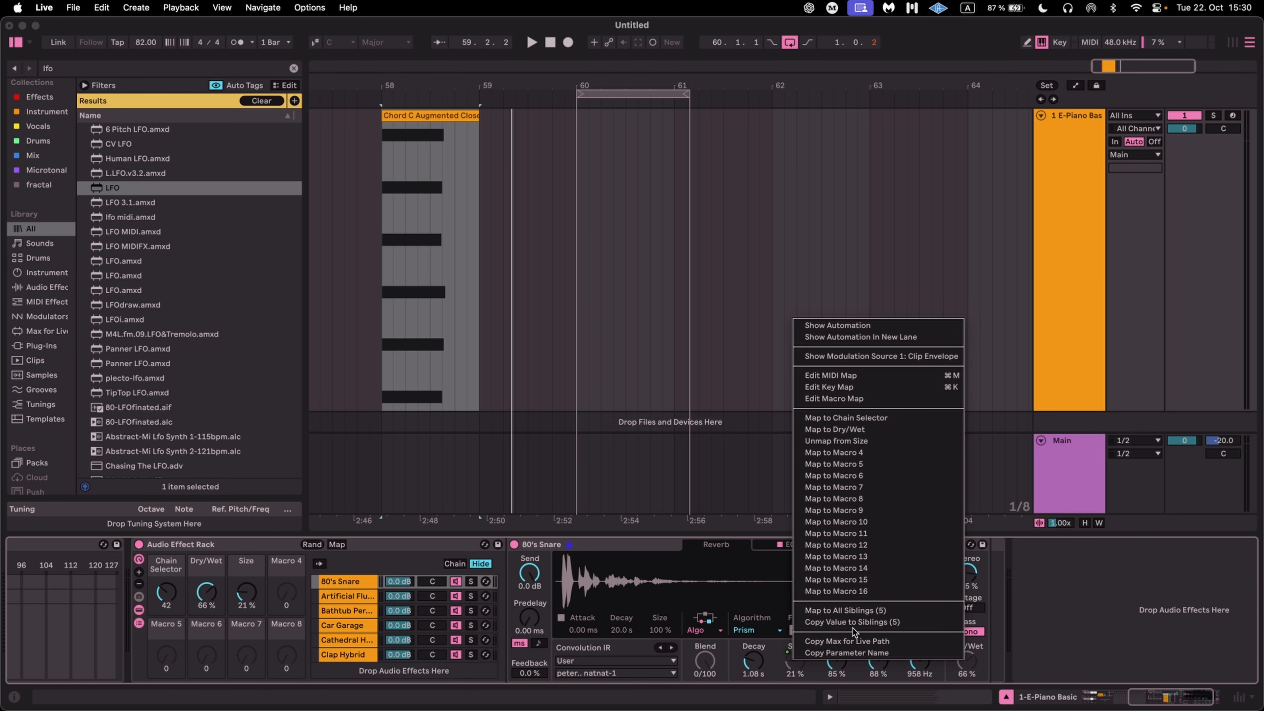
click(901, 610)
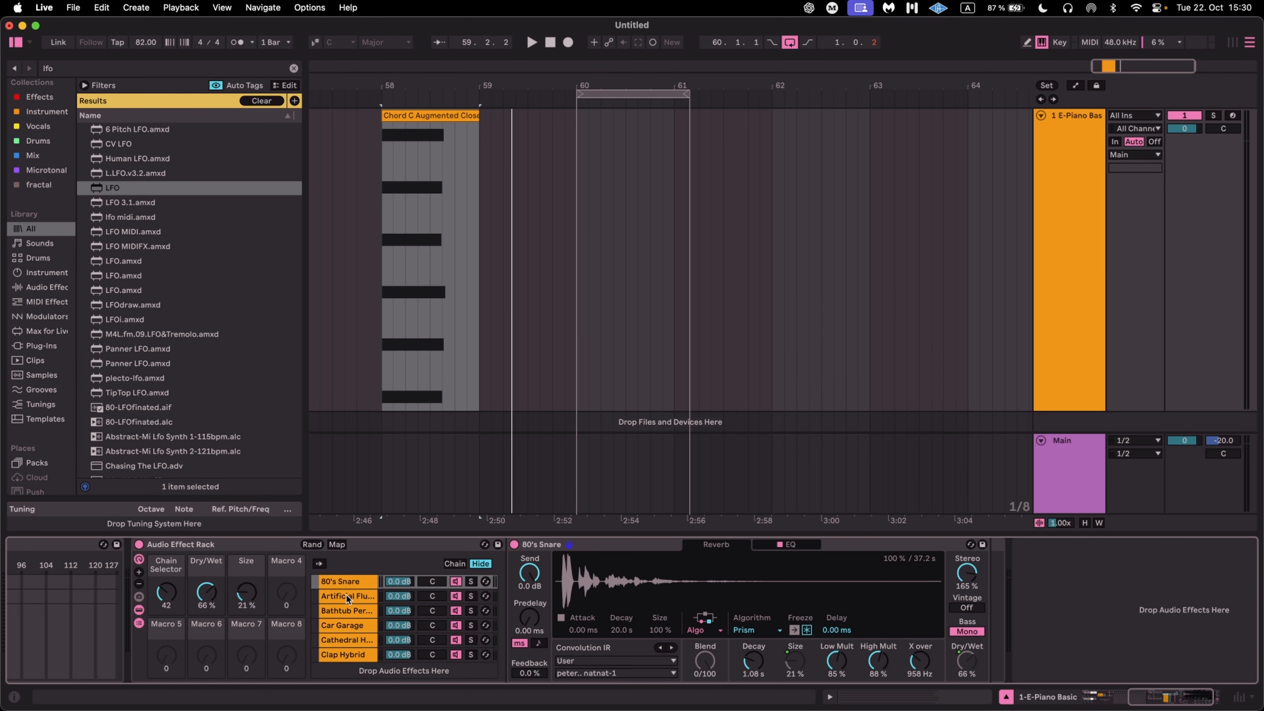
Play the chord clip while sweeping the Size macro up and back down to 0%.
key(space)
drag(250, 593, 249, 518)
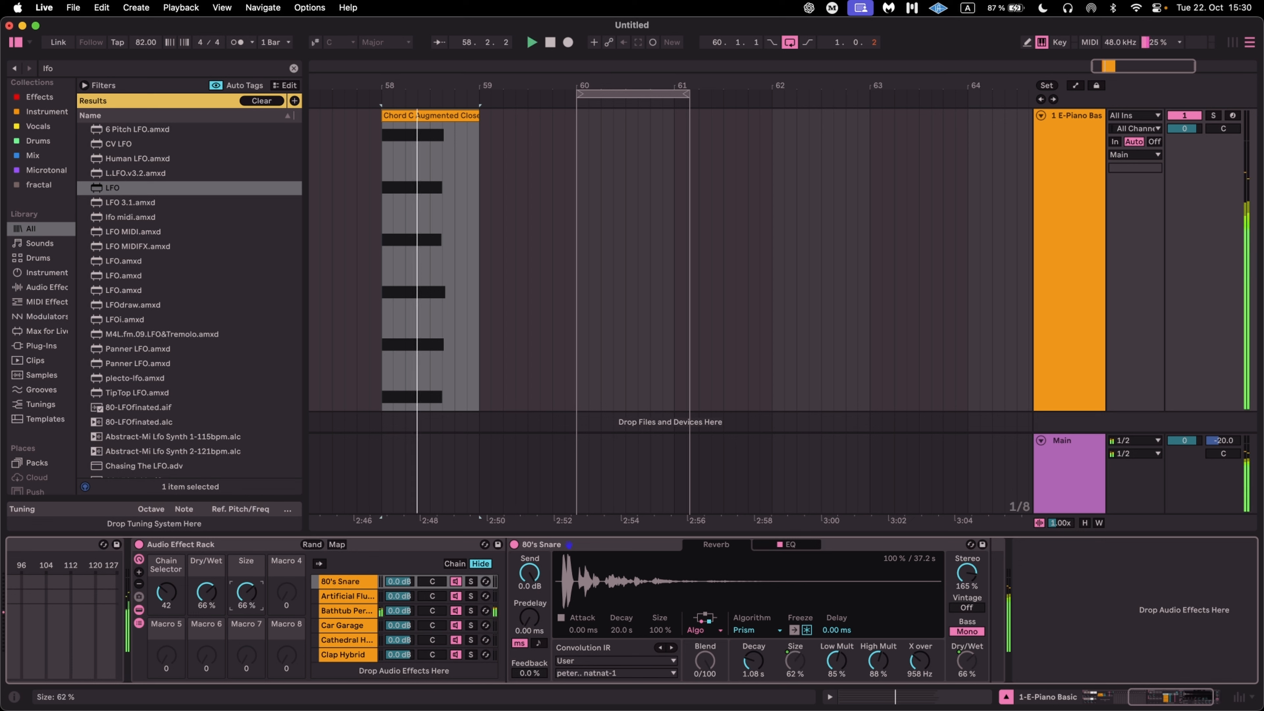
key(space)
key(space)
drag(250, 593, 250, 689)
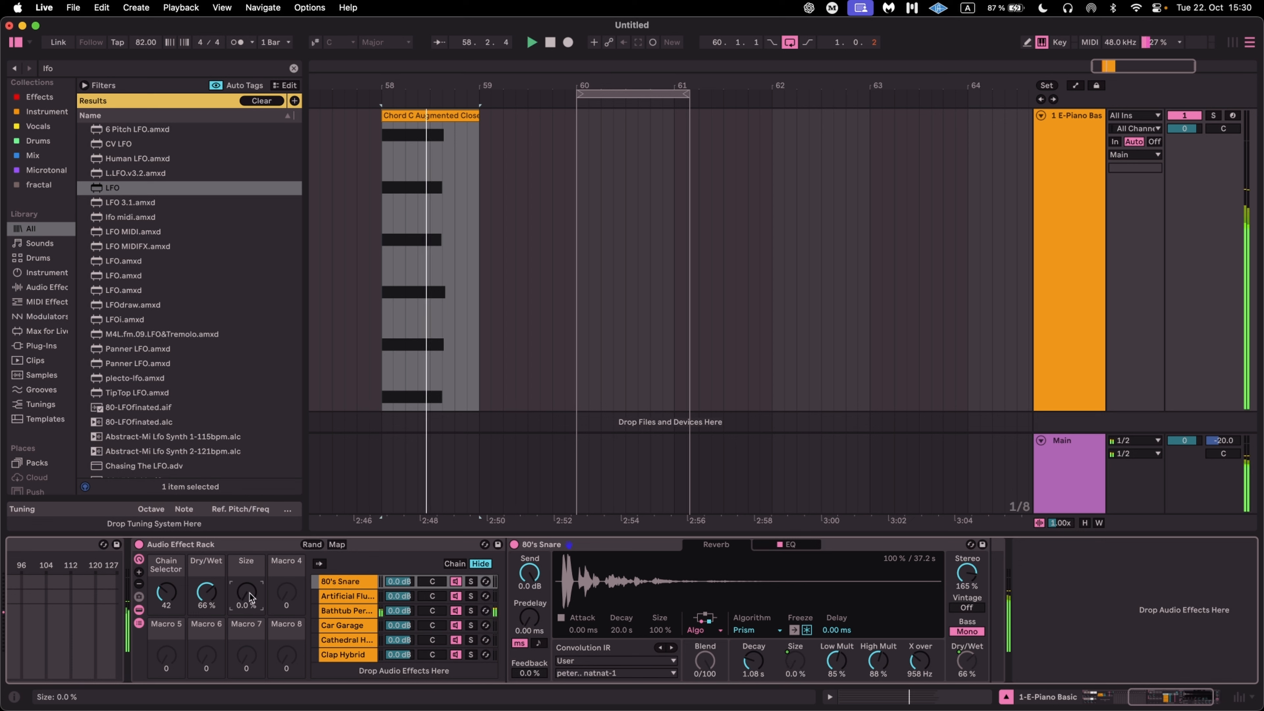
Set the Dry/Wet macro to 100% and the Size macro to 61% while auditioning the clip.
drag(208, 594, 158, 576)
key(space)
drag(207, 593, 206, 538)
key(space)
drag(247, 594, 247, 548)
key(space)
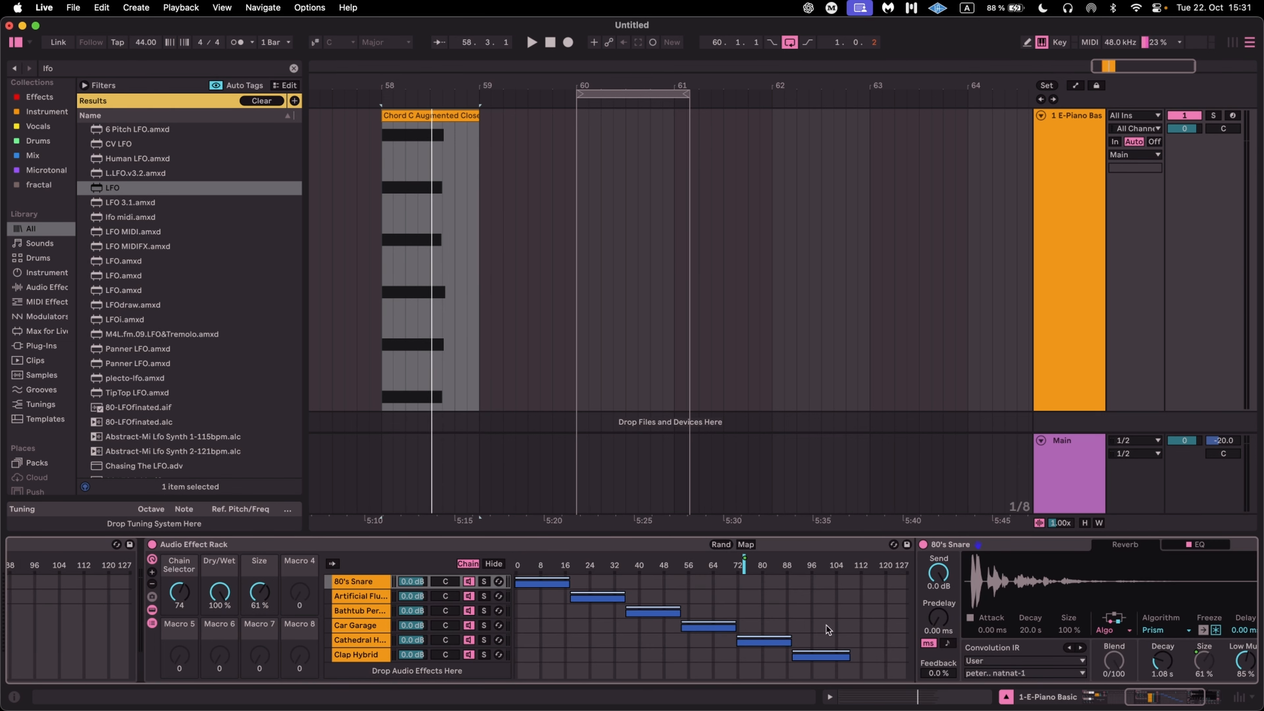
Map the 80's Snare reverb's Decay to Macro 4 and apply the mapping to all siblings.
right_click(1163, 658)
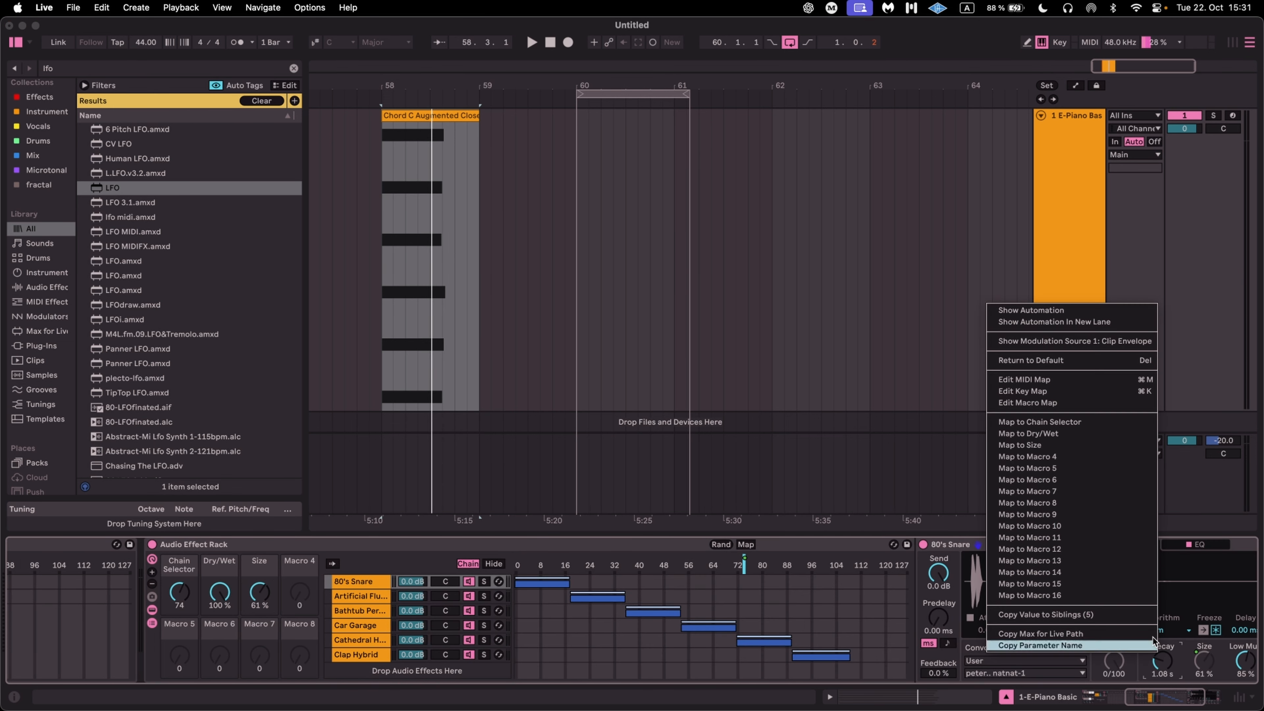
click(1089, 458)
right_click(1160, 663)
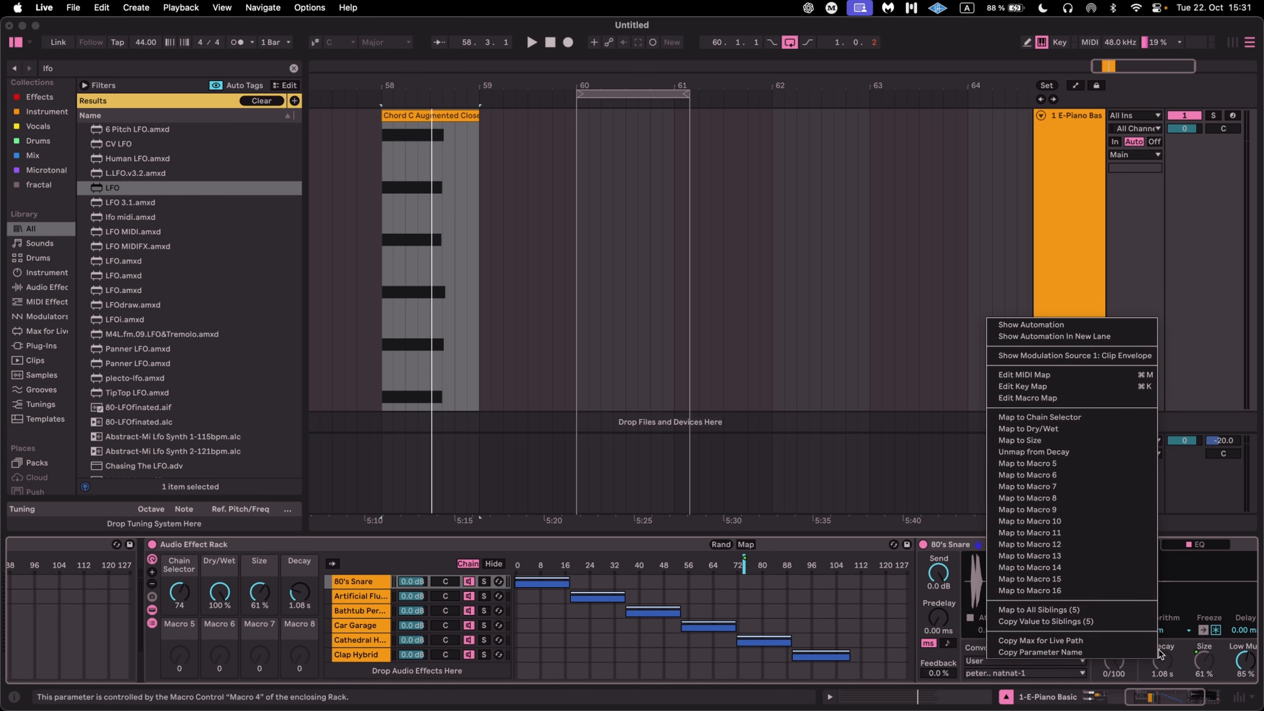
click(1128, 613)
scroll(1099, 625, right, 10)
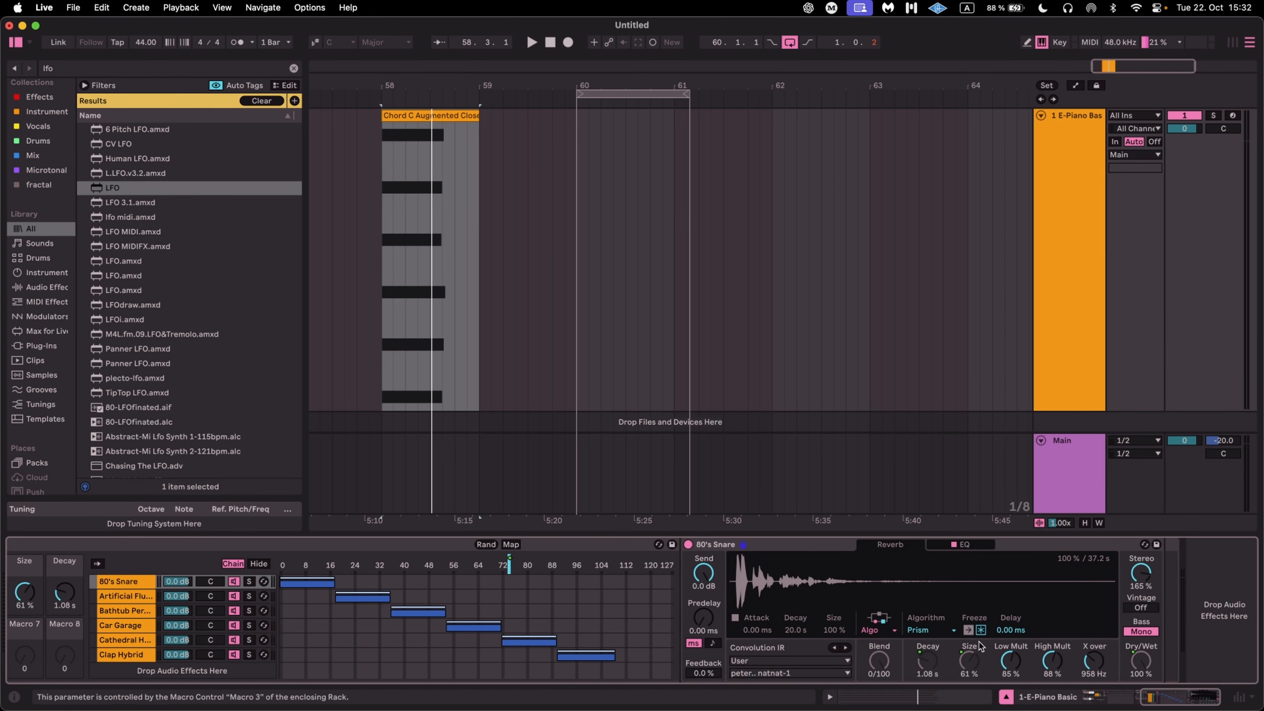
Show the rack's macro variations, create five new variations and select Variation 1.
scroll(996, 637, left, 10)
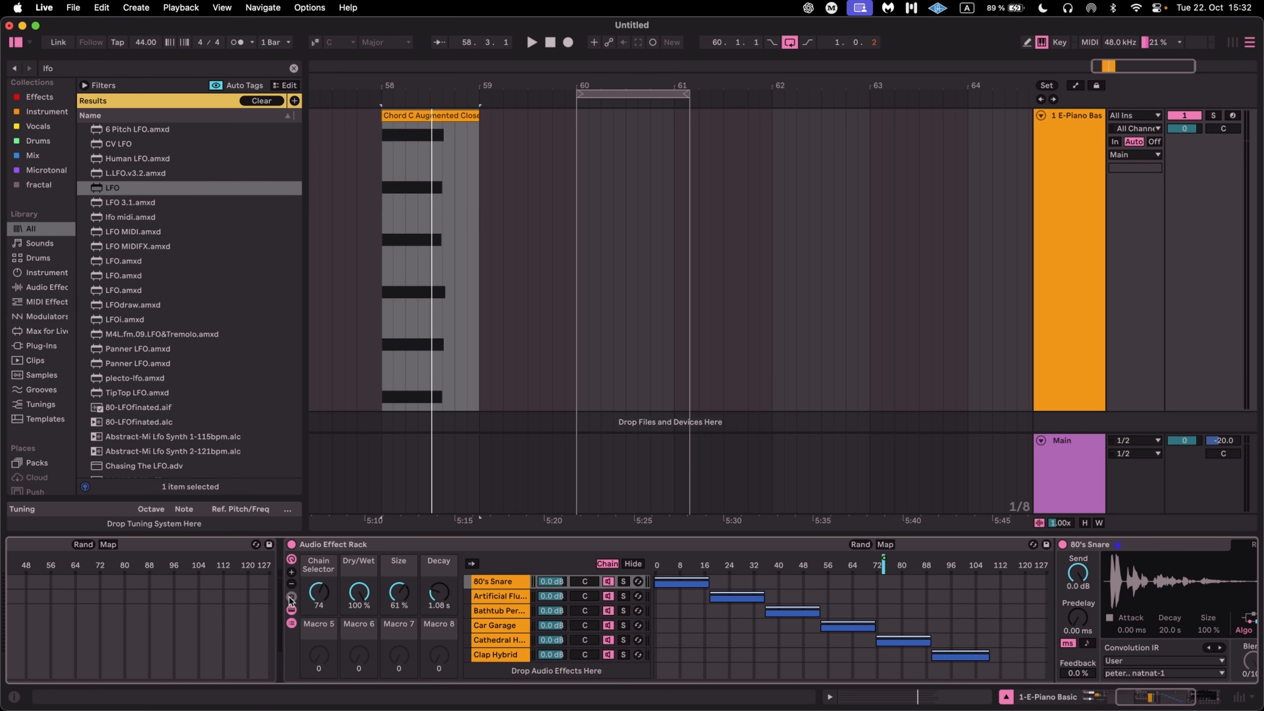
click(291, 598)
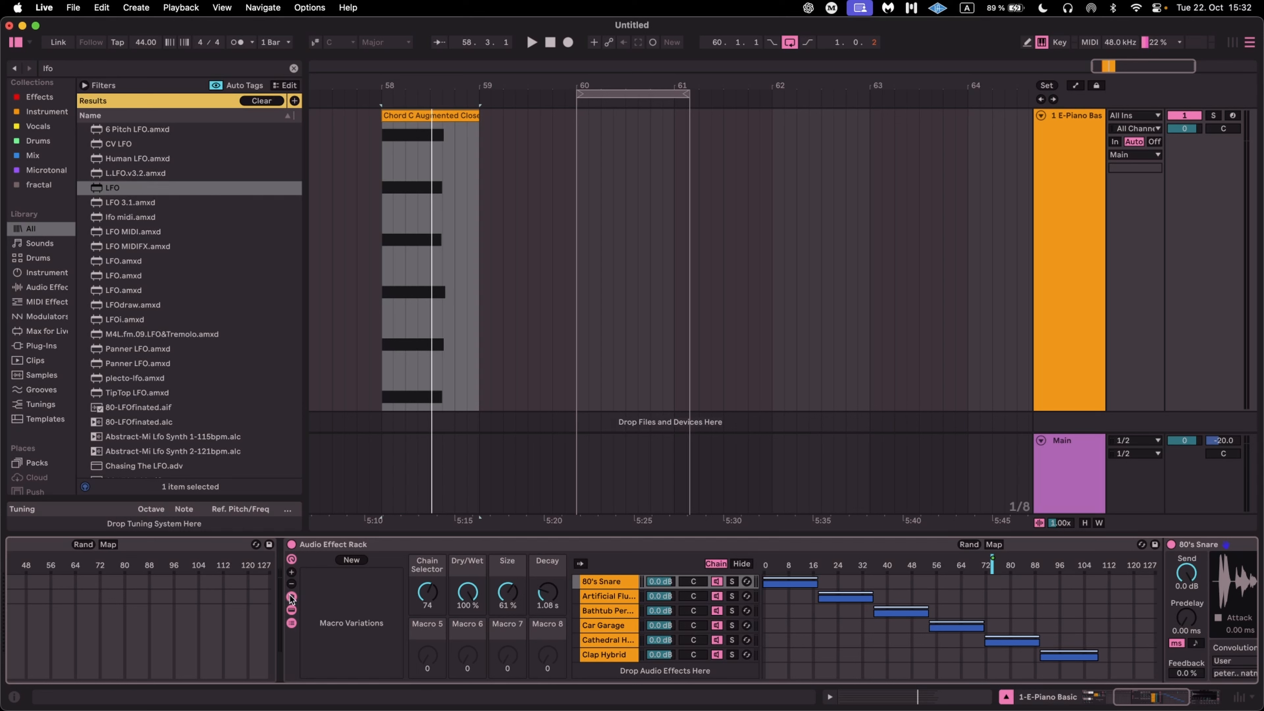
click(351, 560)
click(352, 560)
click(351, 559)
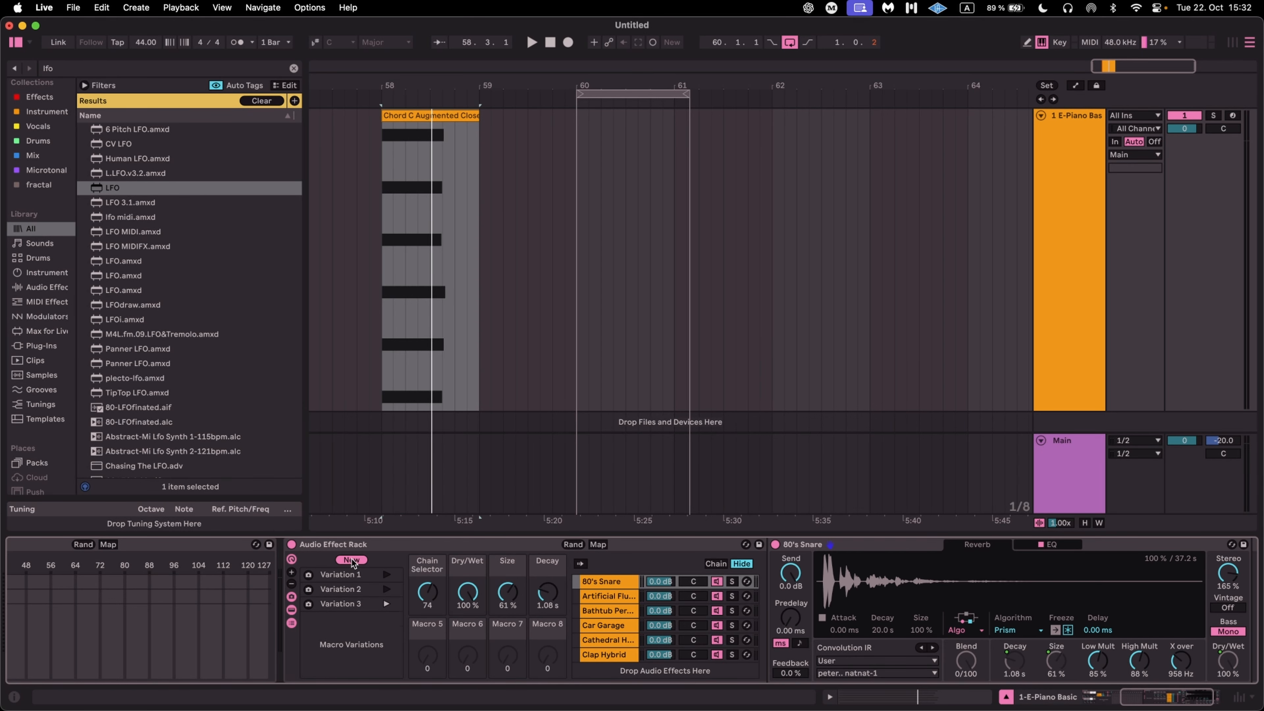
click(351, 559)
click(351, 560)
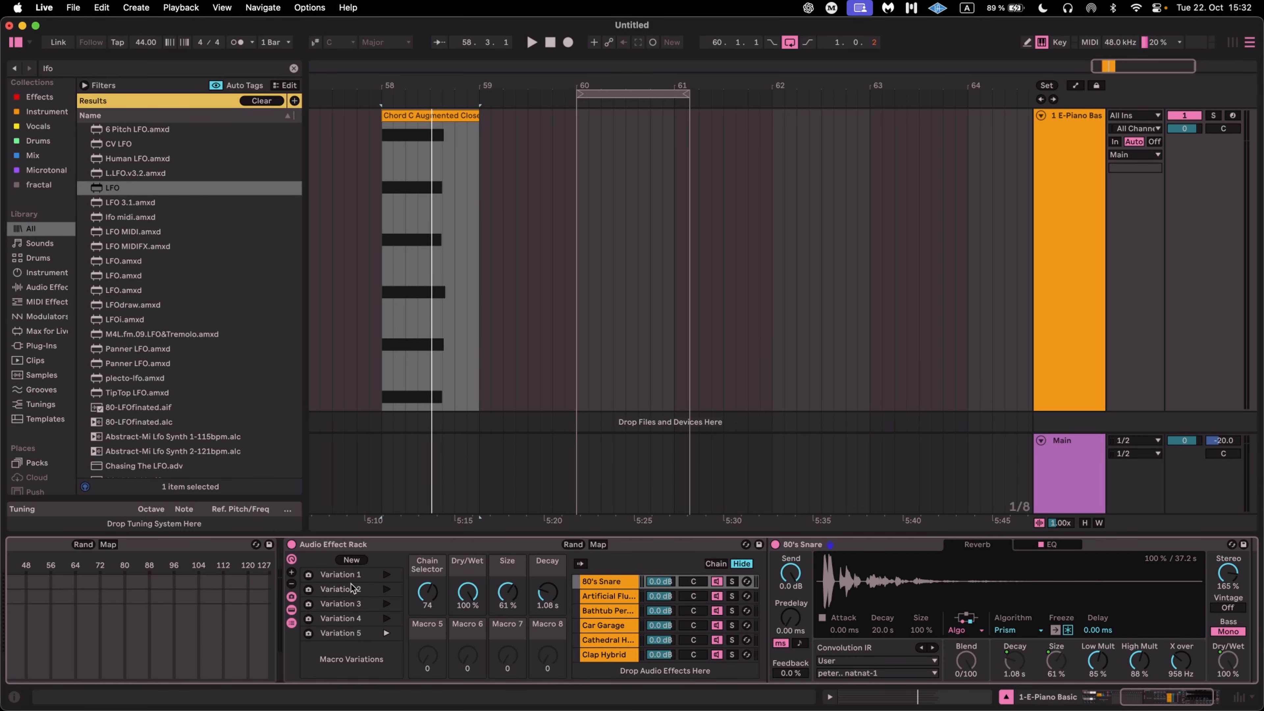
click(354, 574)
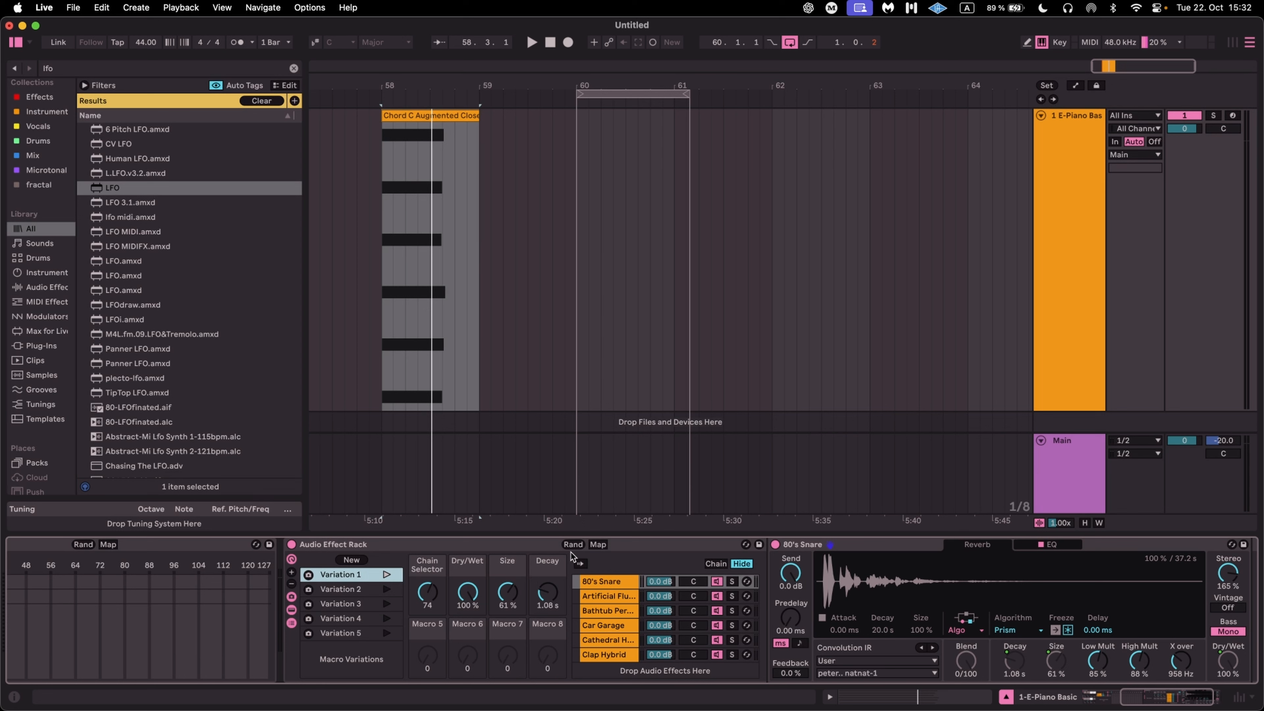
While auditioning the clip, set Chain Selector 42, Dry/Wet 65%, Size 47% and Decay 126 ms, and store them in Variation 1.
mouse_move(468, 592)
mouse_down()
mouse_move(468, 629)
mouse_move(543, 601)
mouse_move(508, 562)
mouse_move(468, 609)
mouse_up()
key(space)
key(space)
key(space)
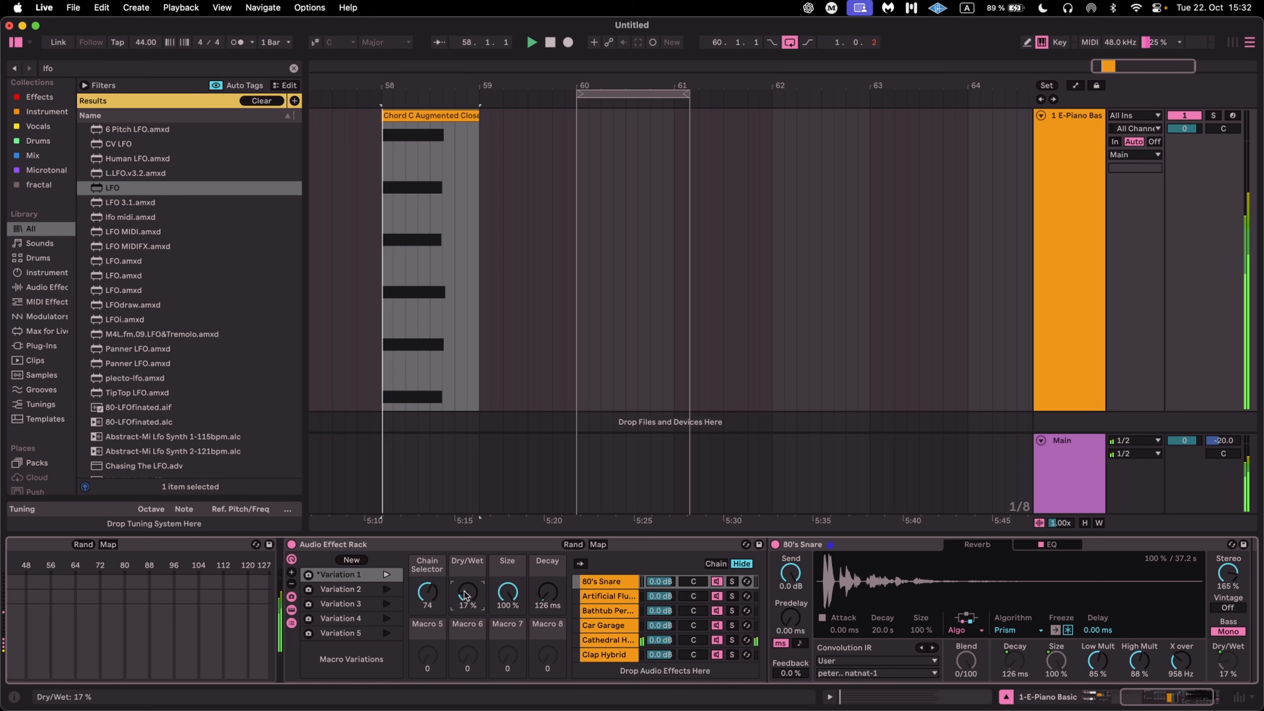
key(space)
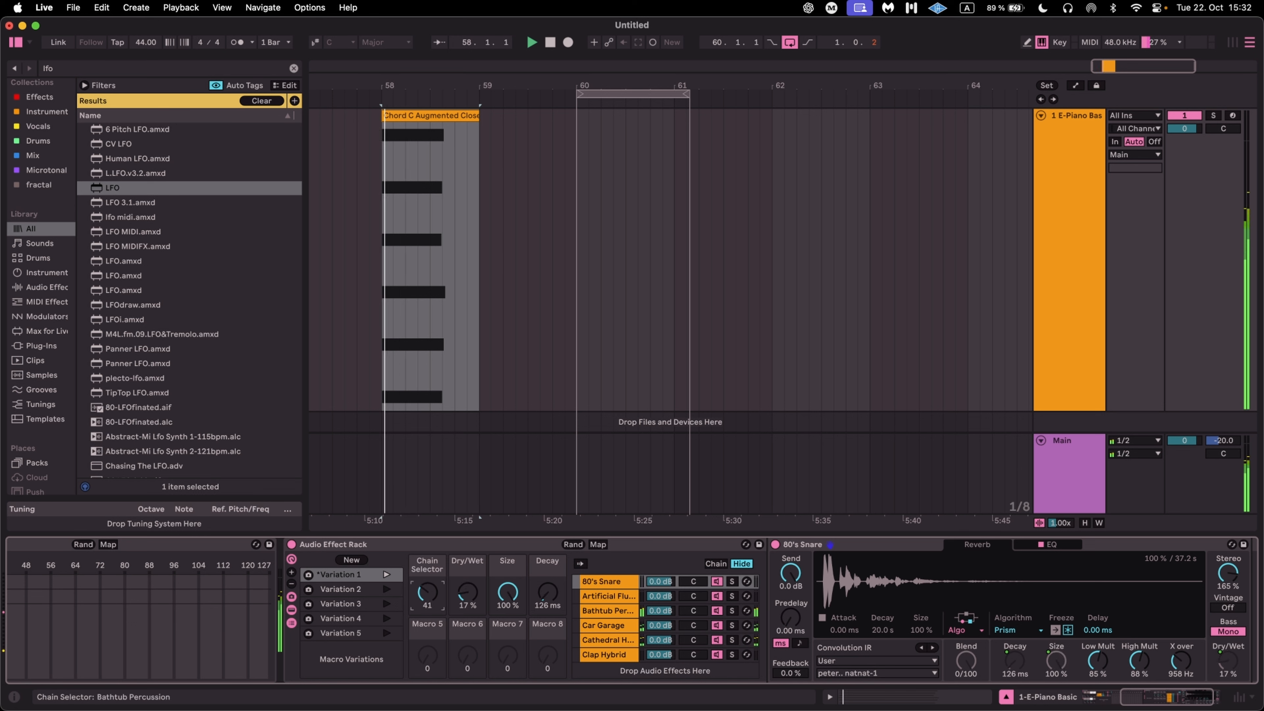
drag(424, 590, 422, 596)
click(329, 575)
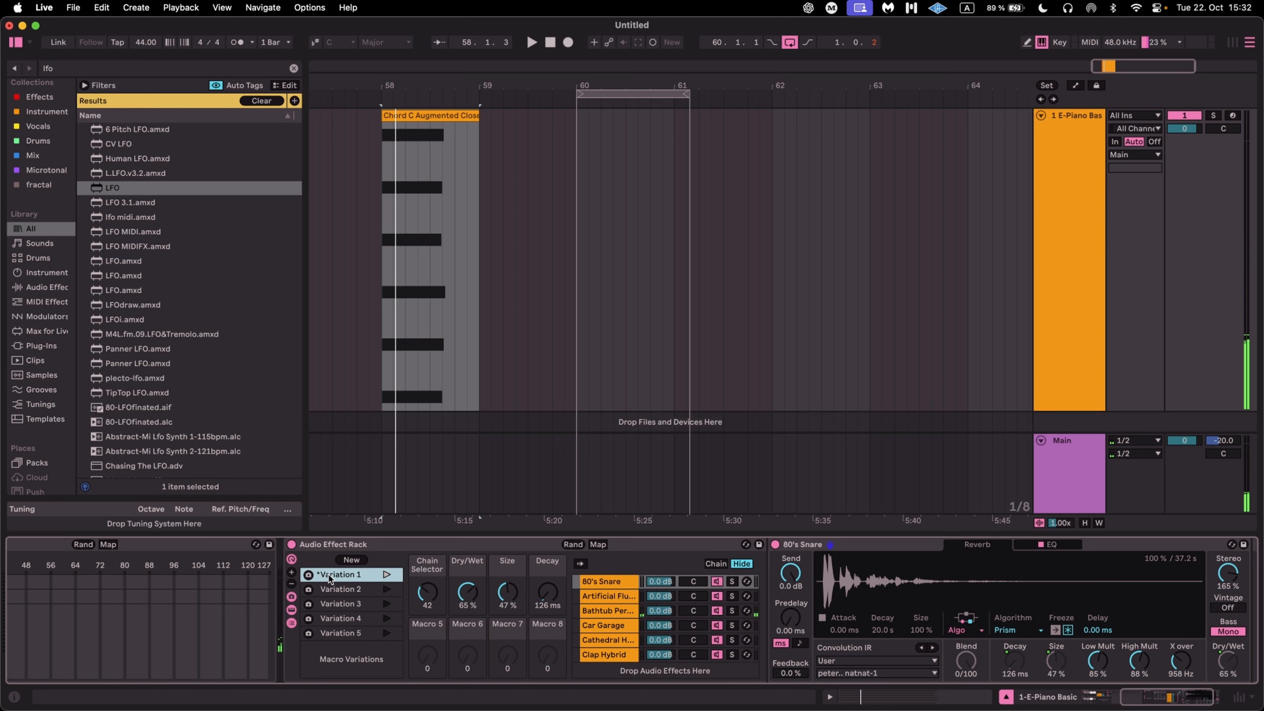
click(386, 574)
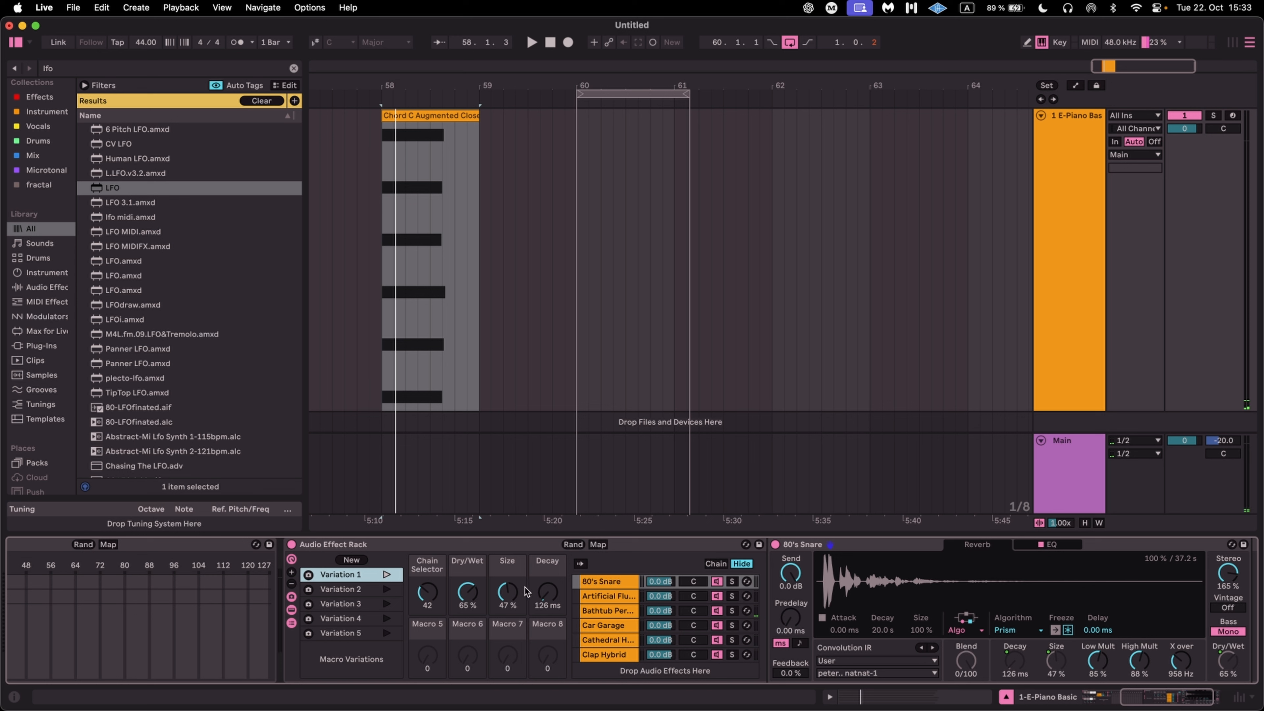
Recall Variation 2, set Chain Selector 9, Dry/Wet 65%, Size 25% and Decay 6.83 s during playback, and overwrite Variation 2 with them.
click(339, 590)
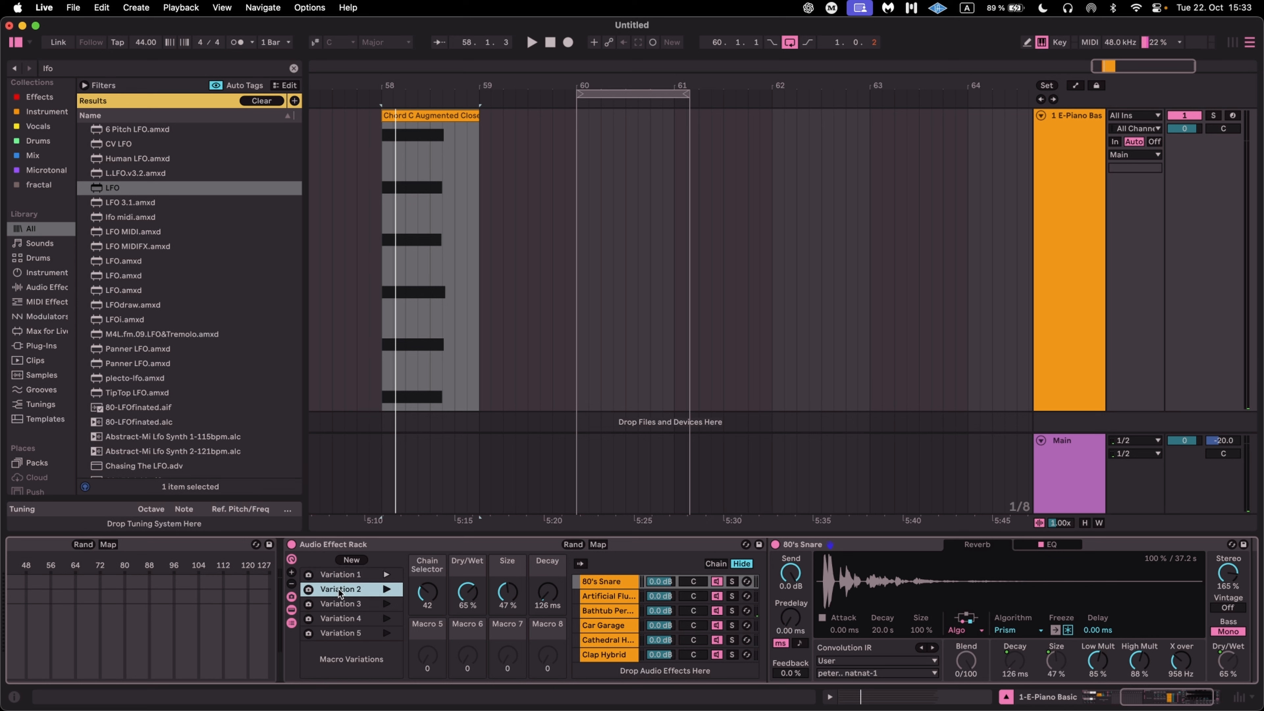
click(387, 589)
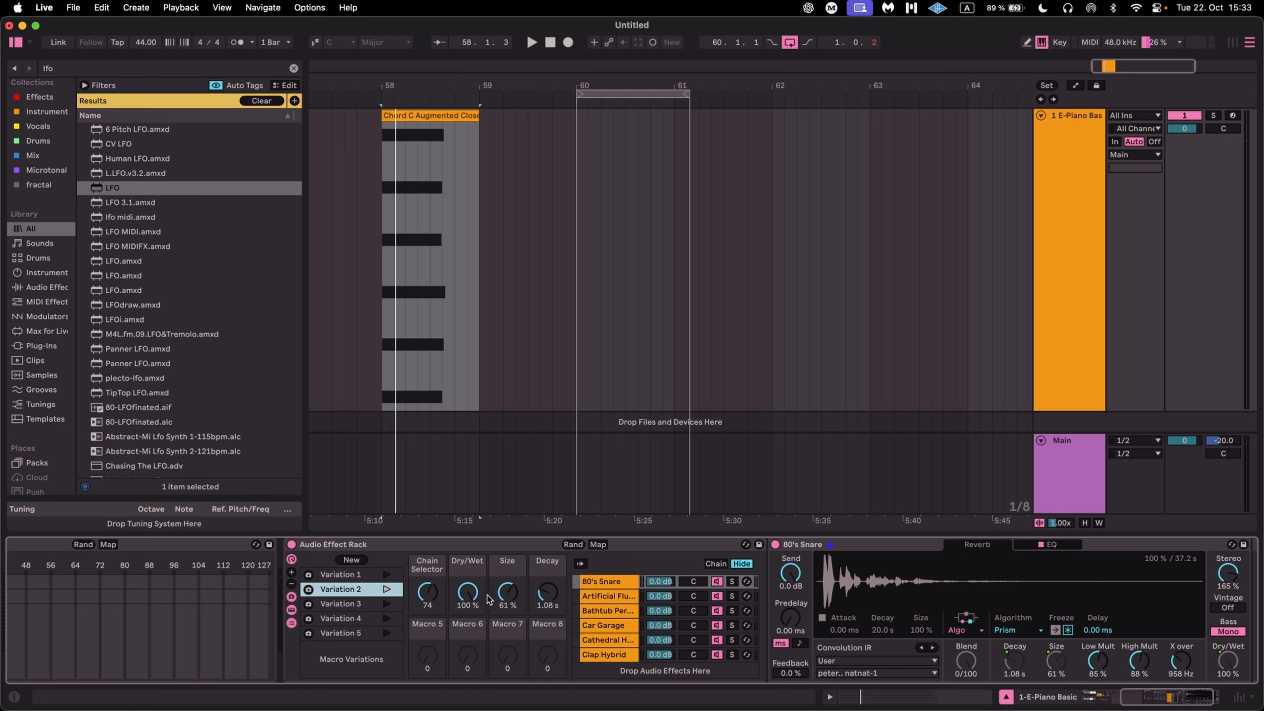
key(space)
drag(548, 593, 548, 556)
drag(508, 593, 461, 647)
key(space)
key(space)
drag(460, 592, 428, 628)
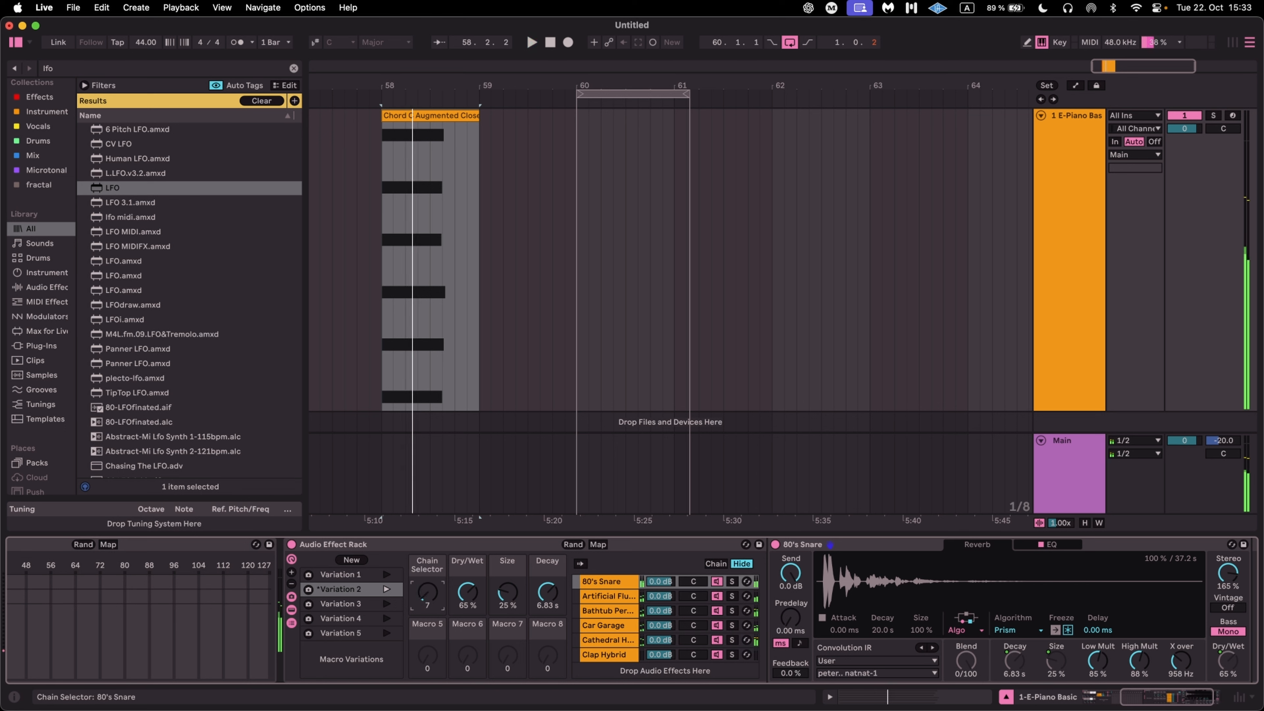
click(308, 591)
key(space)
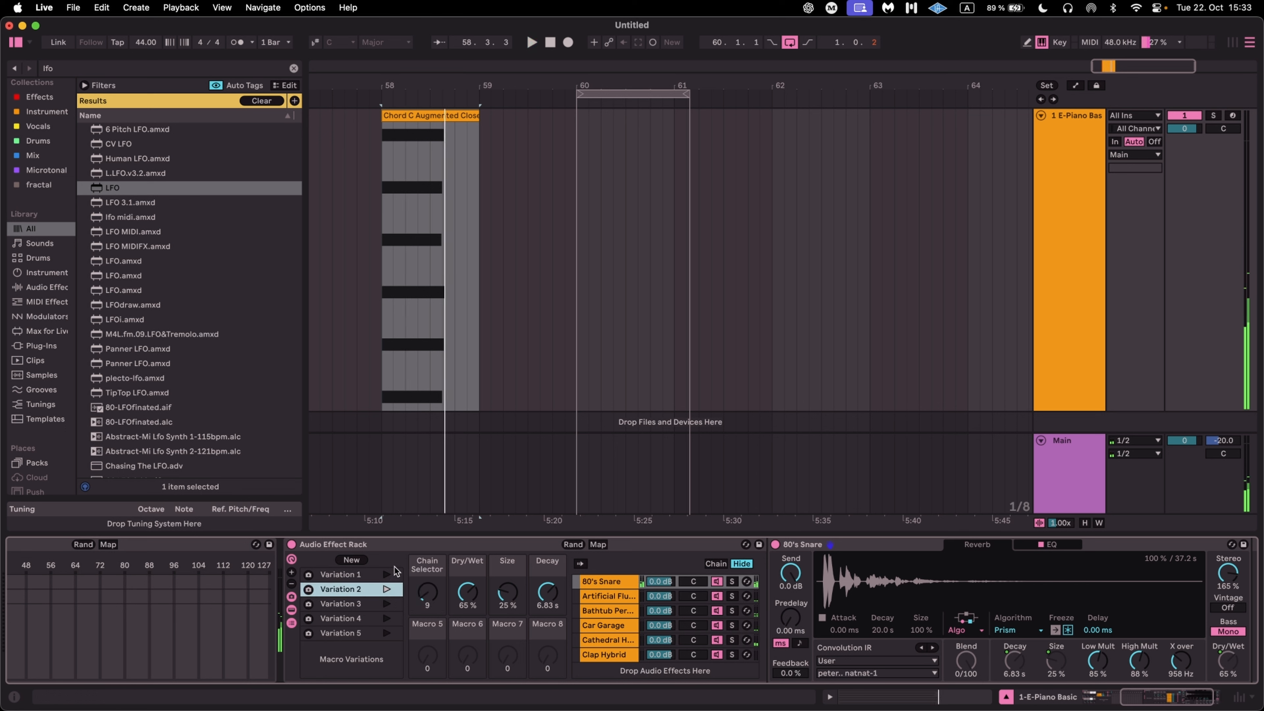
Play the clip and recall Variations 1 and 2 in turn to compare their sound.
key(space)
click(387, 576)
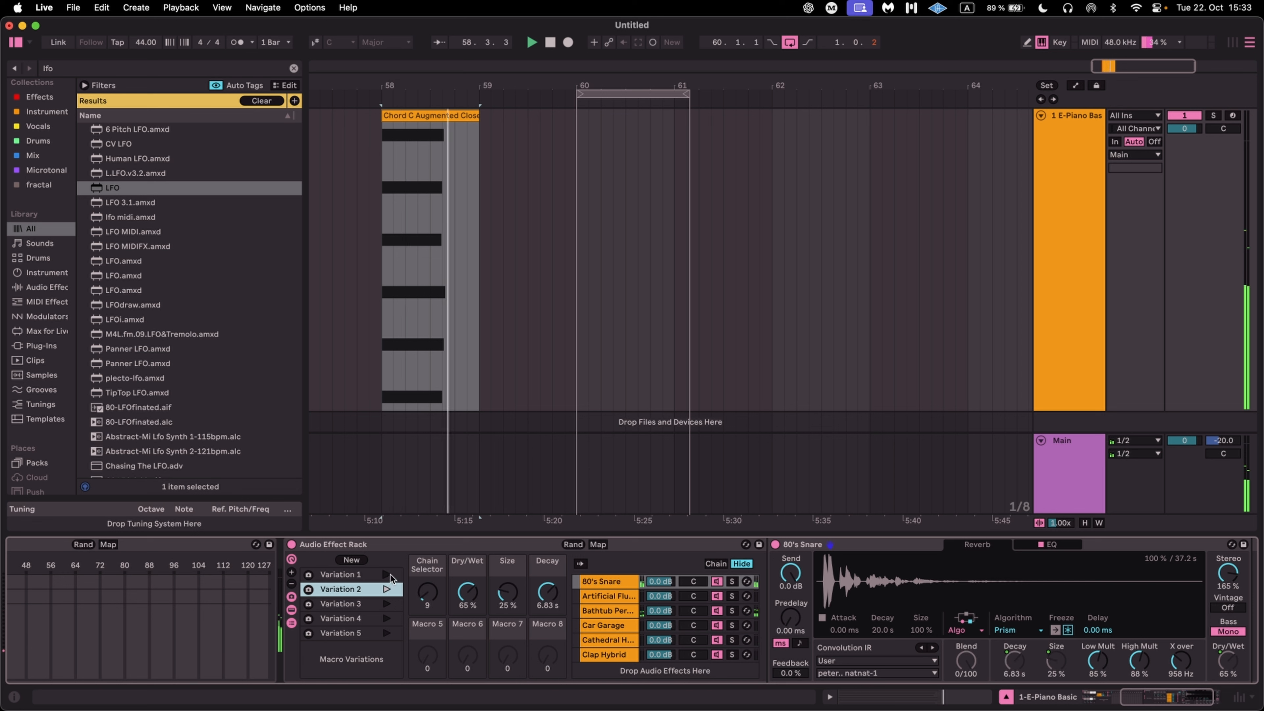
click(387, 589)
key(space)
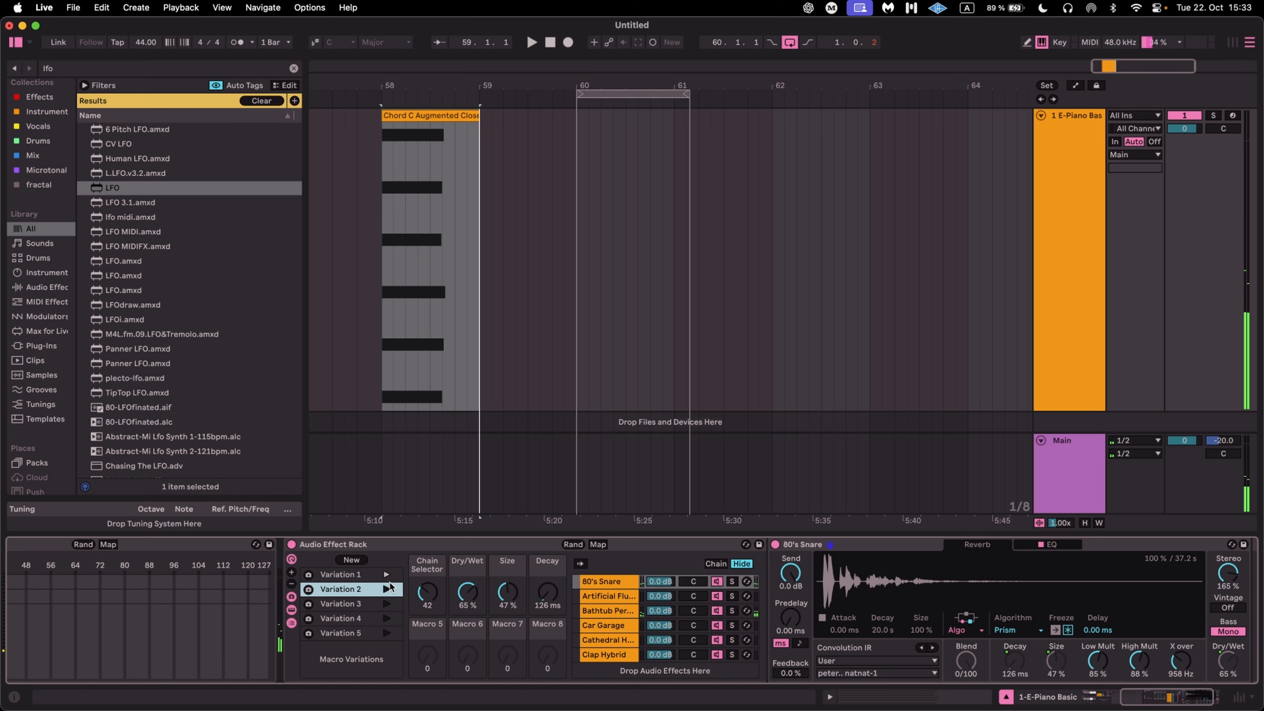
Randomize the rack's macros repeatedly while the clip plays, store a random result in Variation 3 and recall it.
click(385, 605)
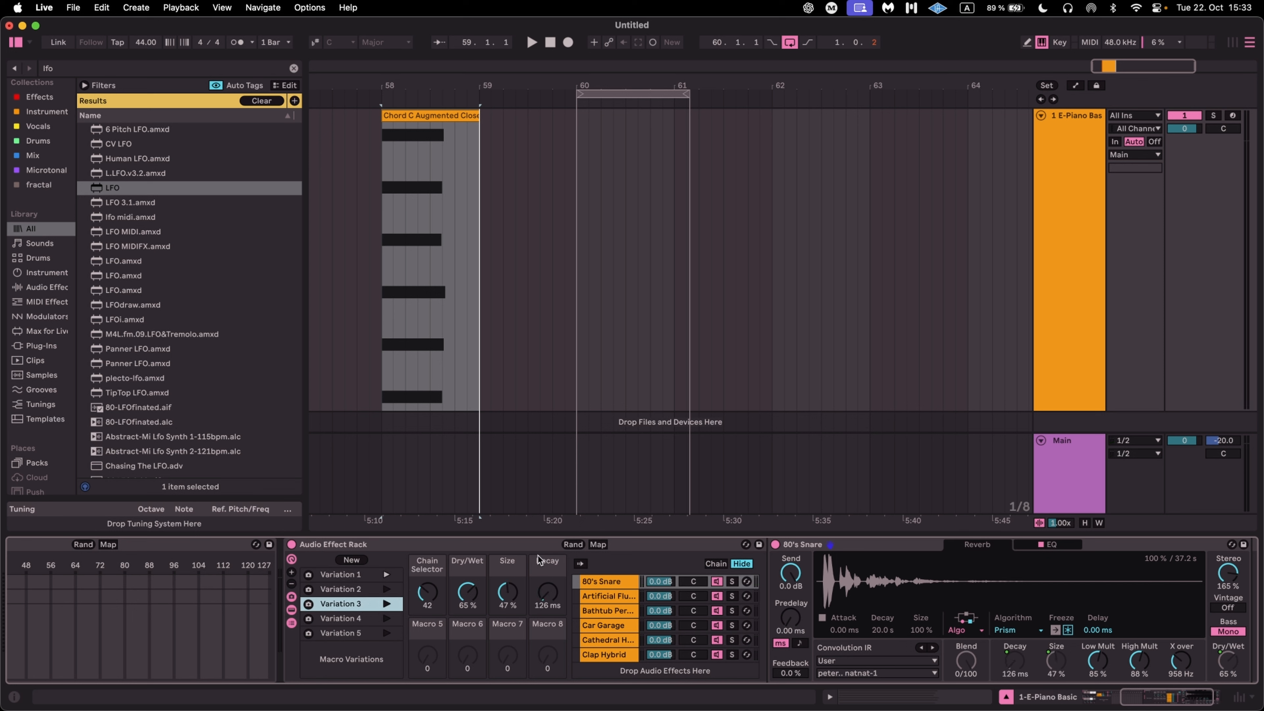
click(572, 545)
key(space)
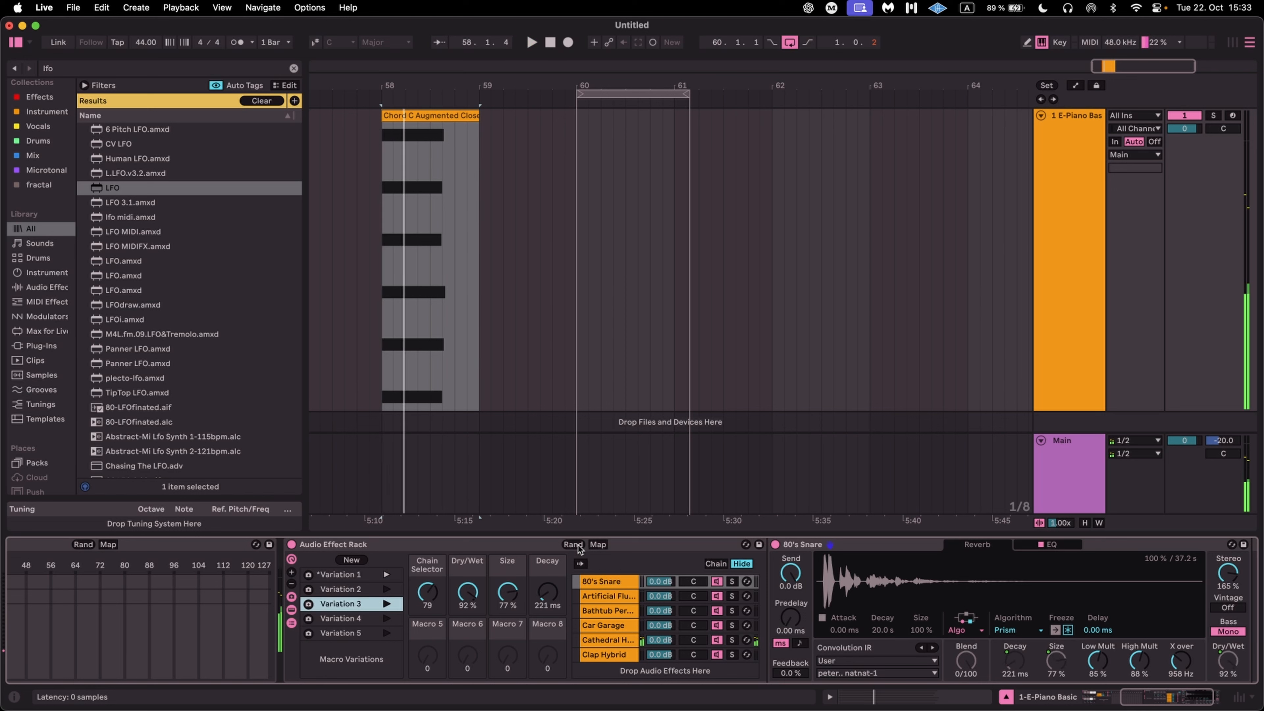
click(574, 545)
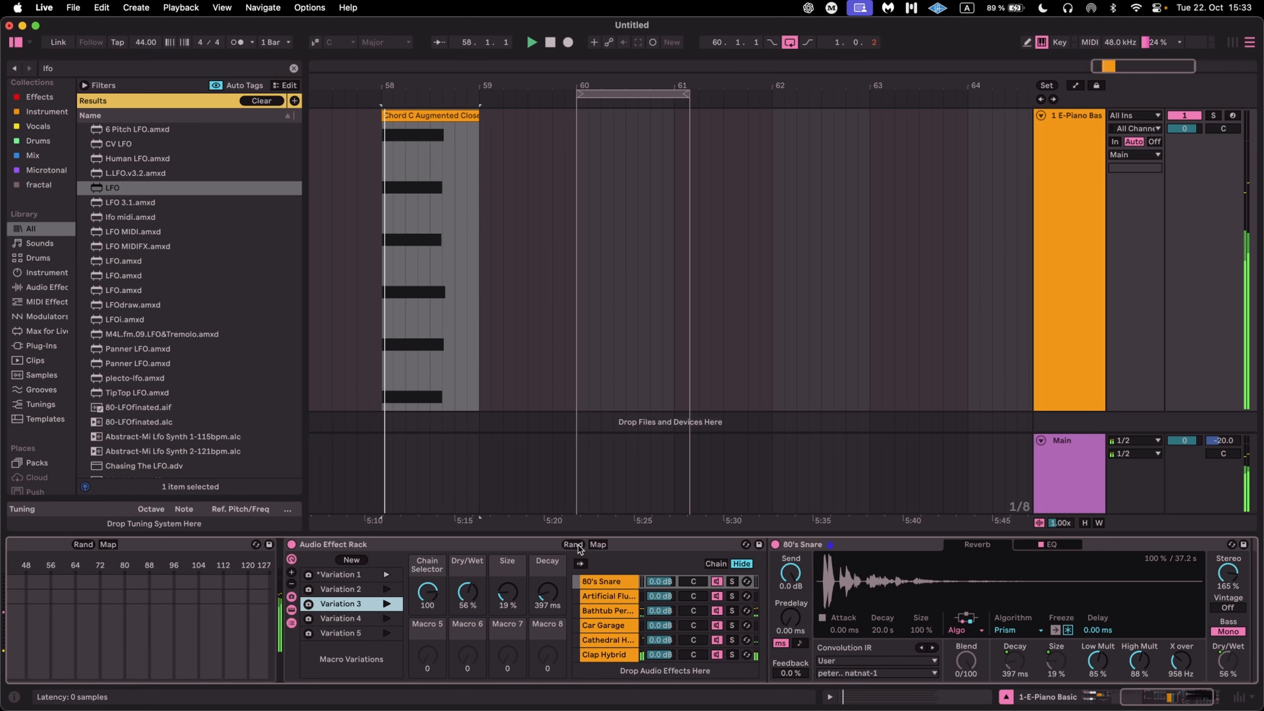
click(578, 545)
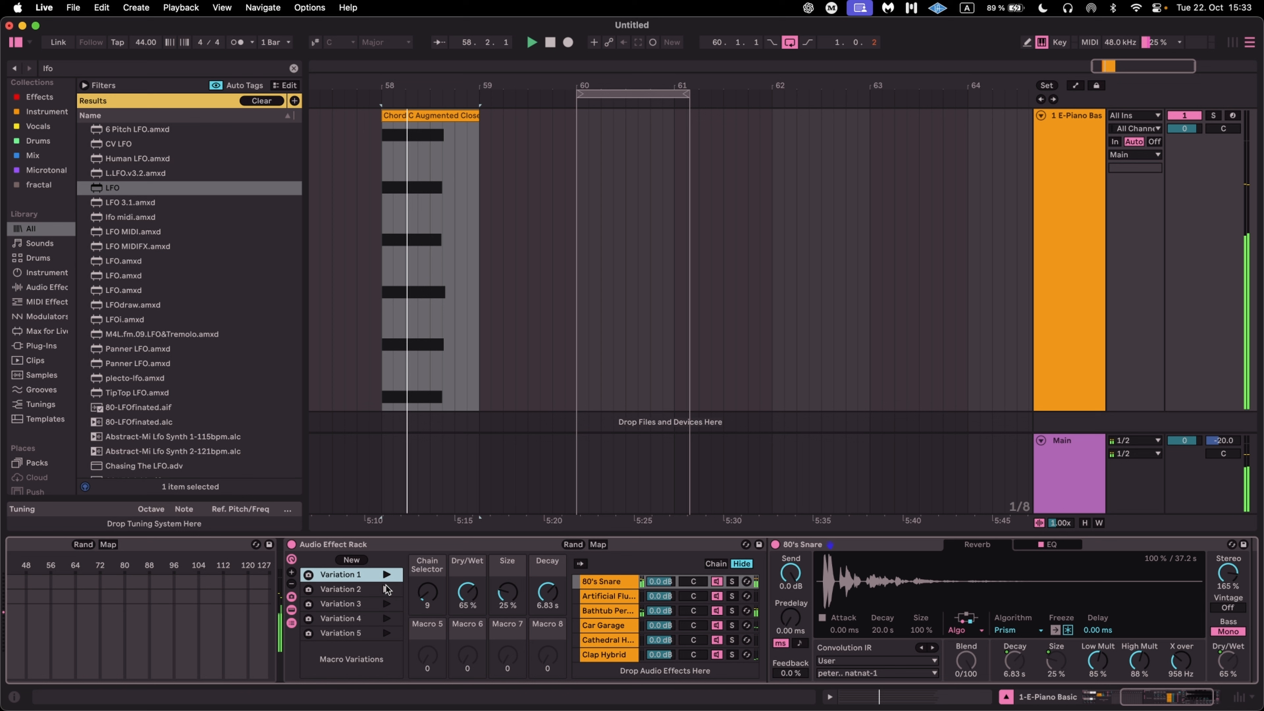
click(384, 604)
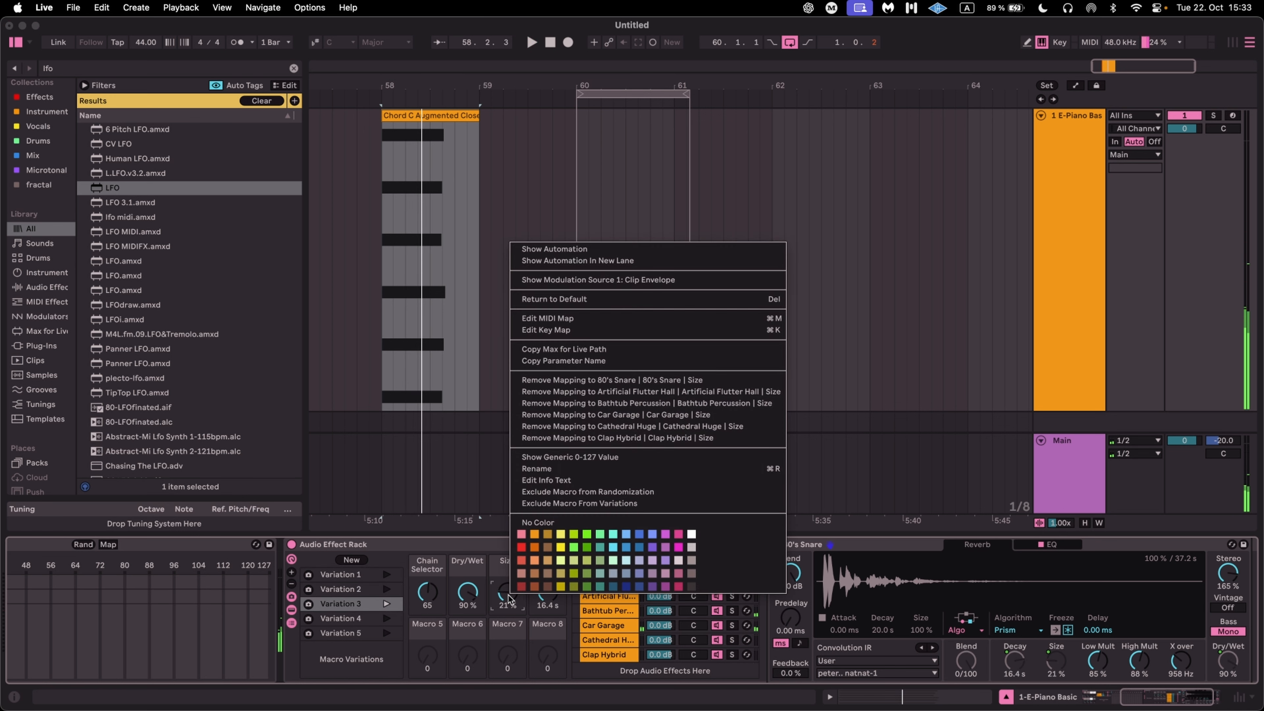
Exclude the Decay macro from randomization and randomize the rack's macros several times.
click(607, 506)
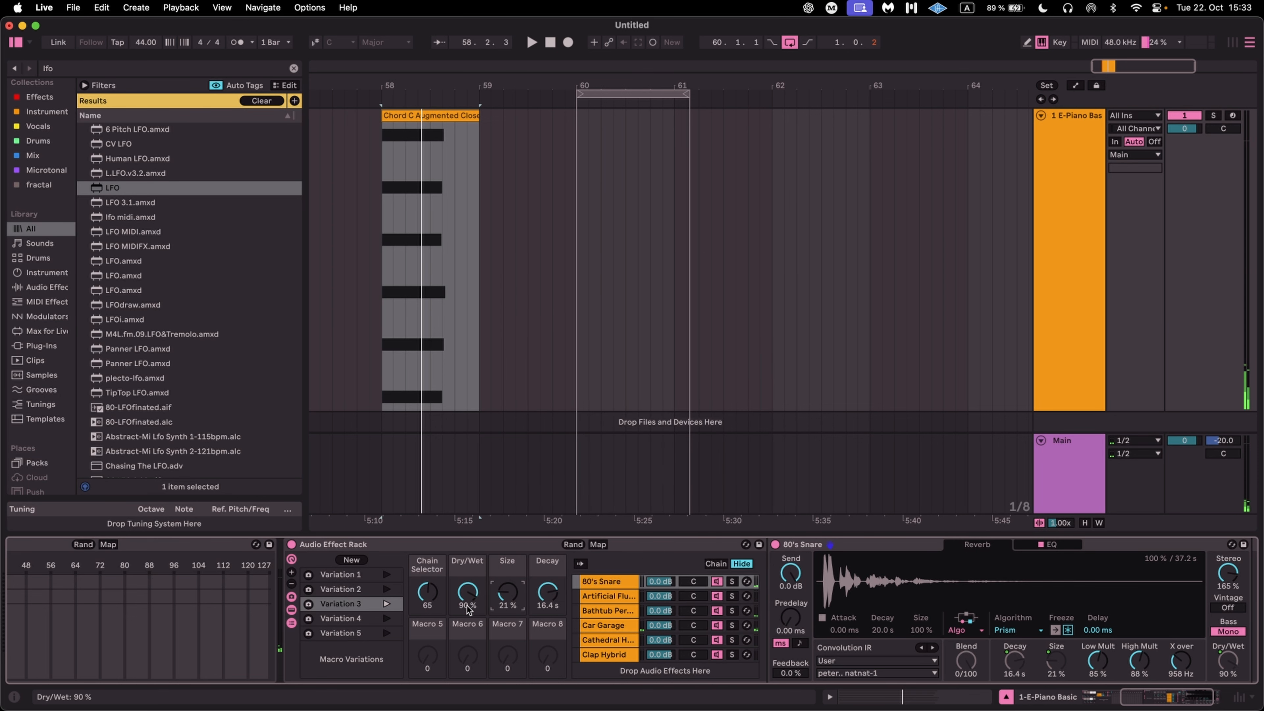
right_click(554, 597)
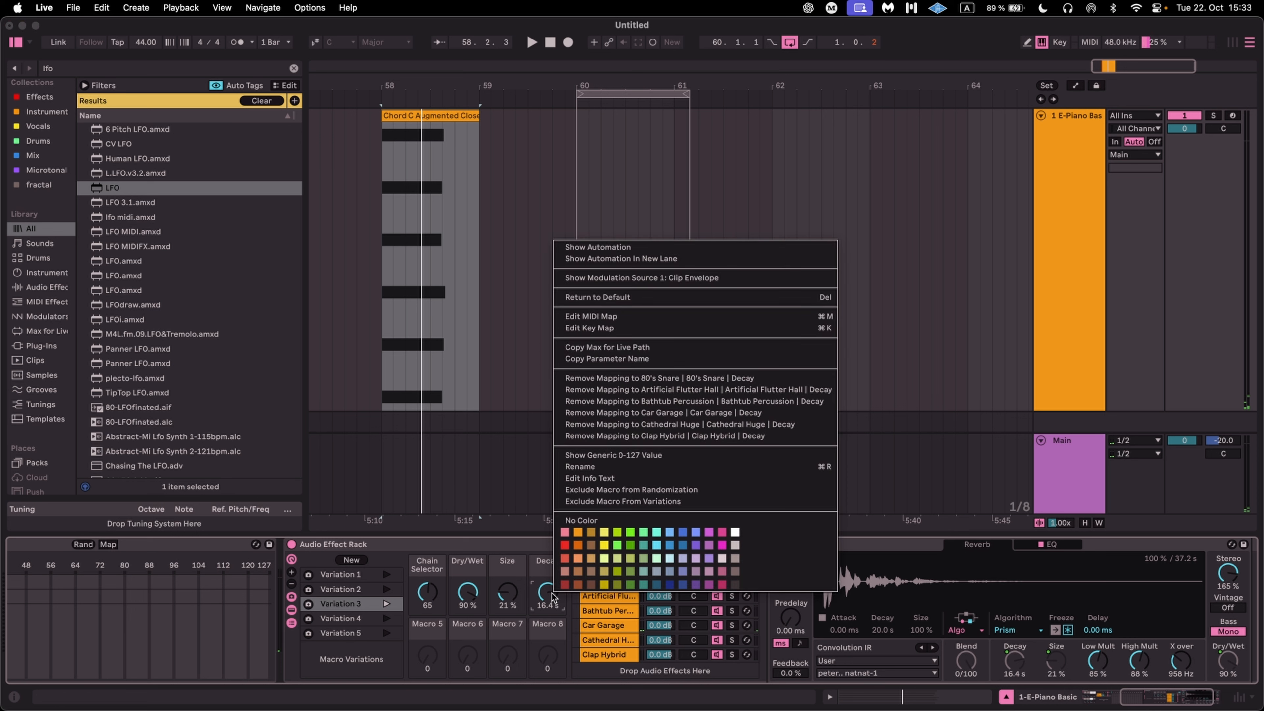
click(673, 495)
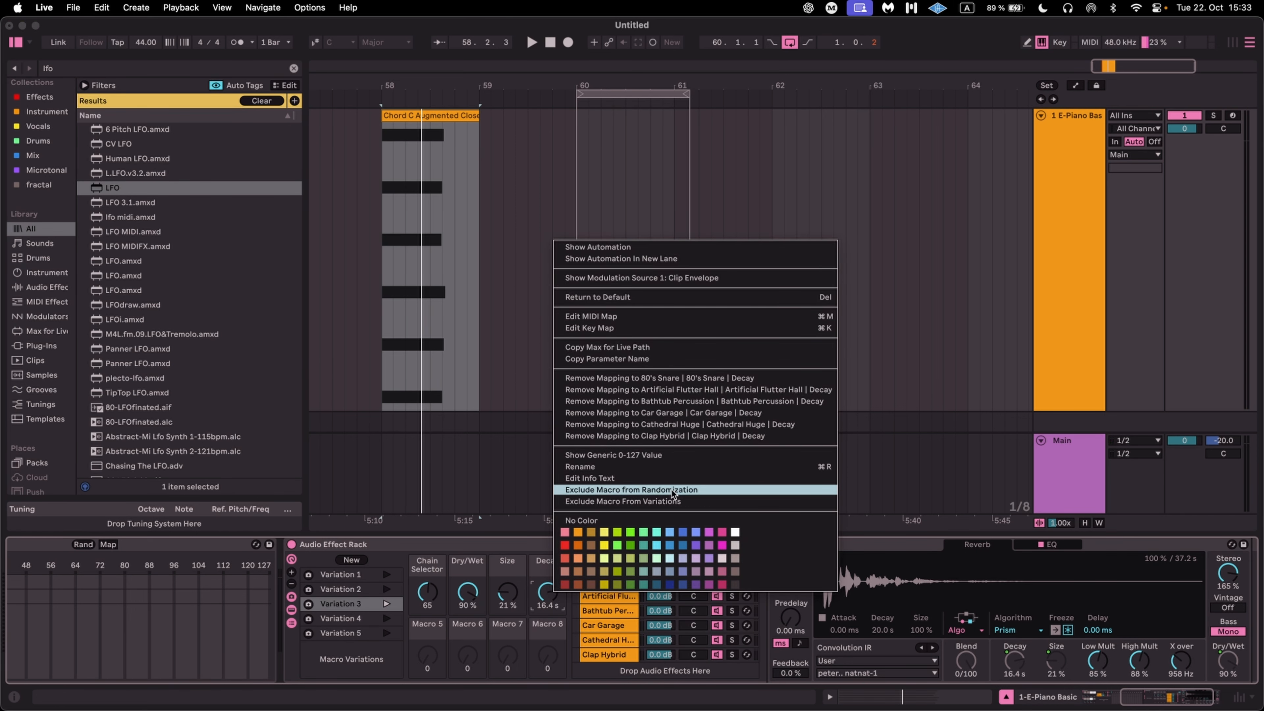
click(573, 544)
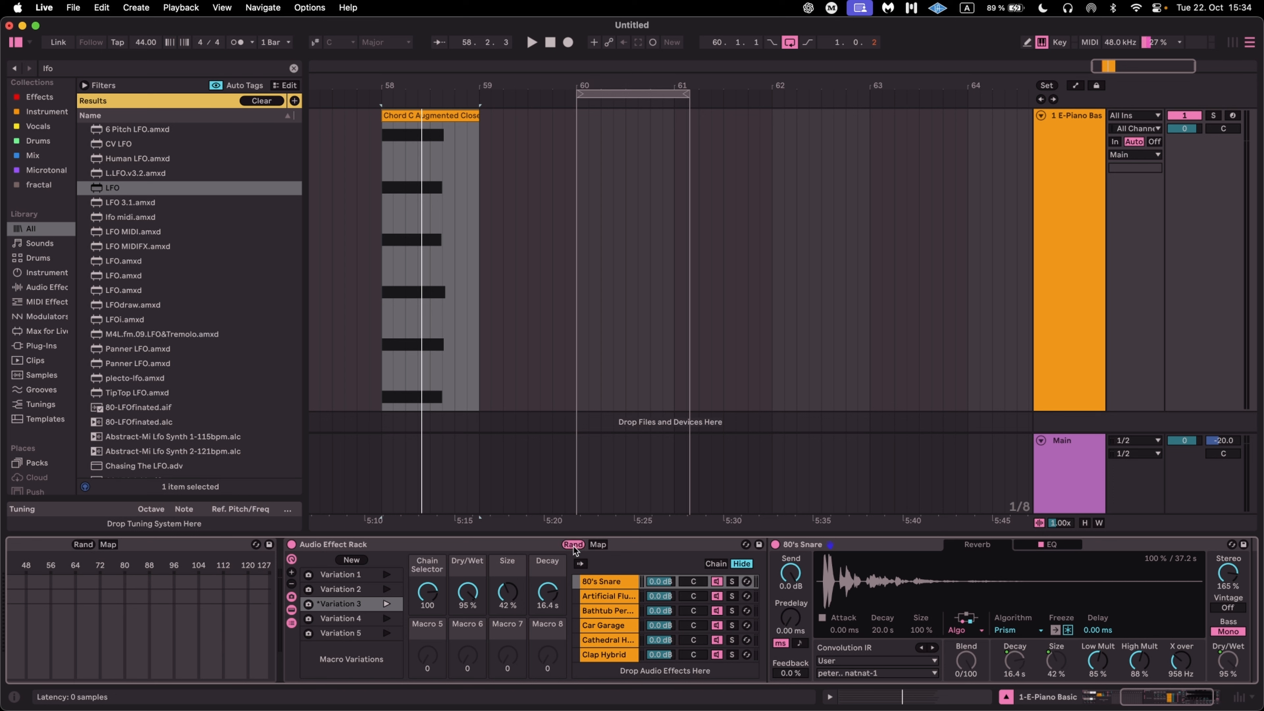
click(574, 544)
click(574, 544)
click(573, 544)
click(573, 544)
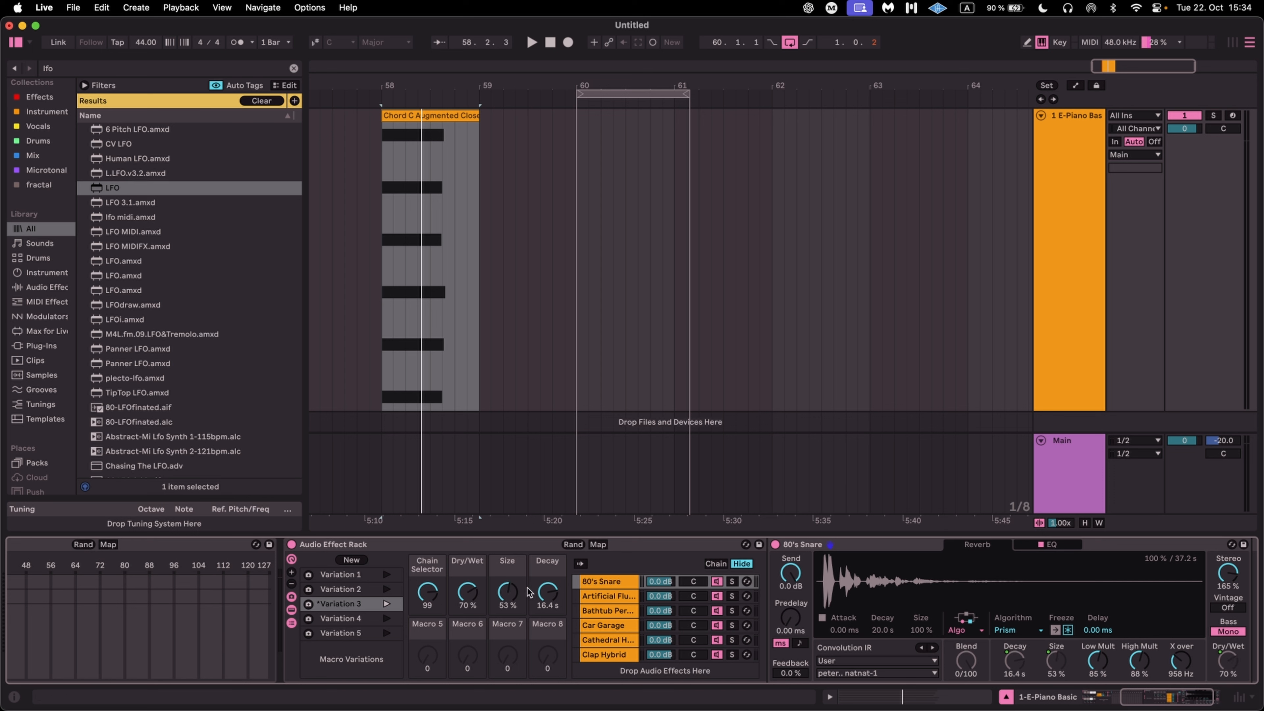
Include the Decay macro in randomization again and recall Variation 3.
right_click(550, 591)
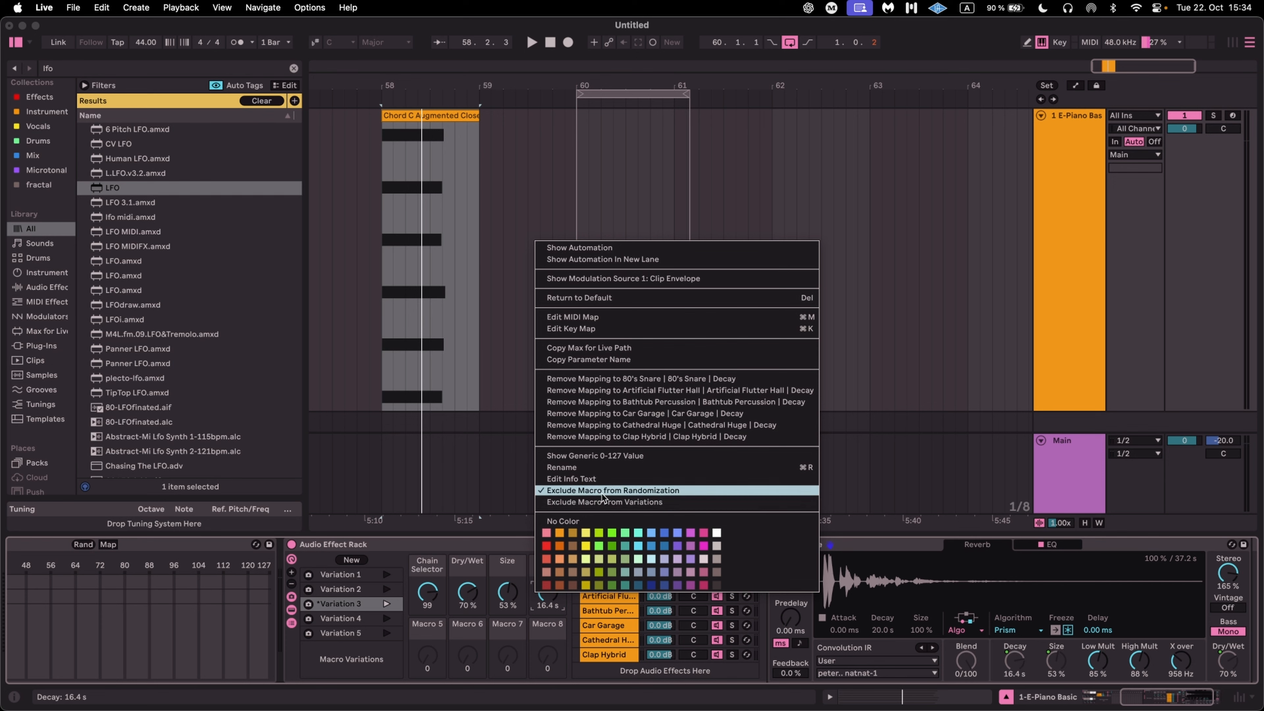
click(592, 491)
right_click(538, 597)
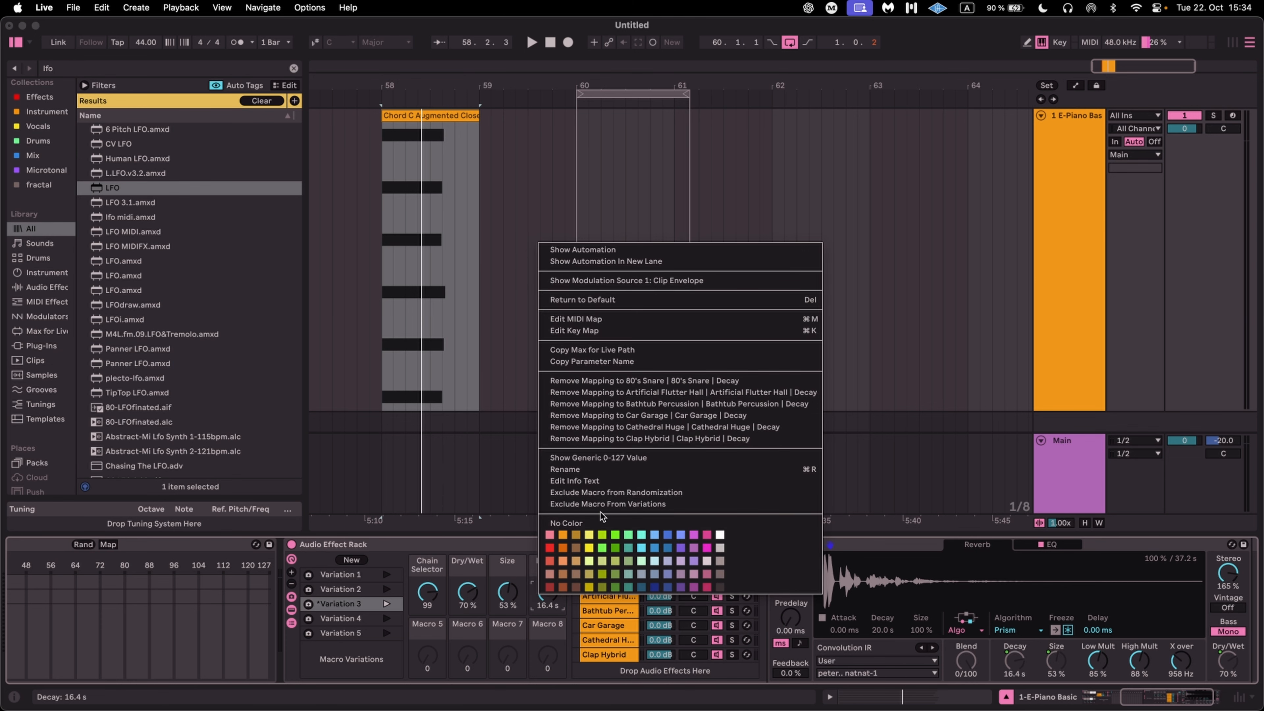
click(333, 620)
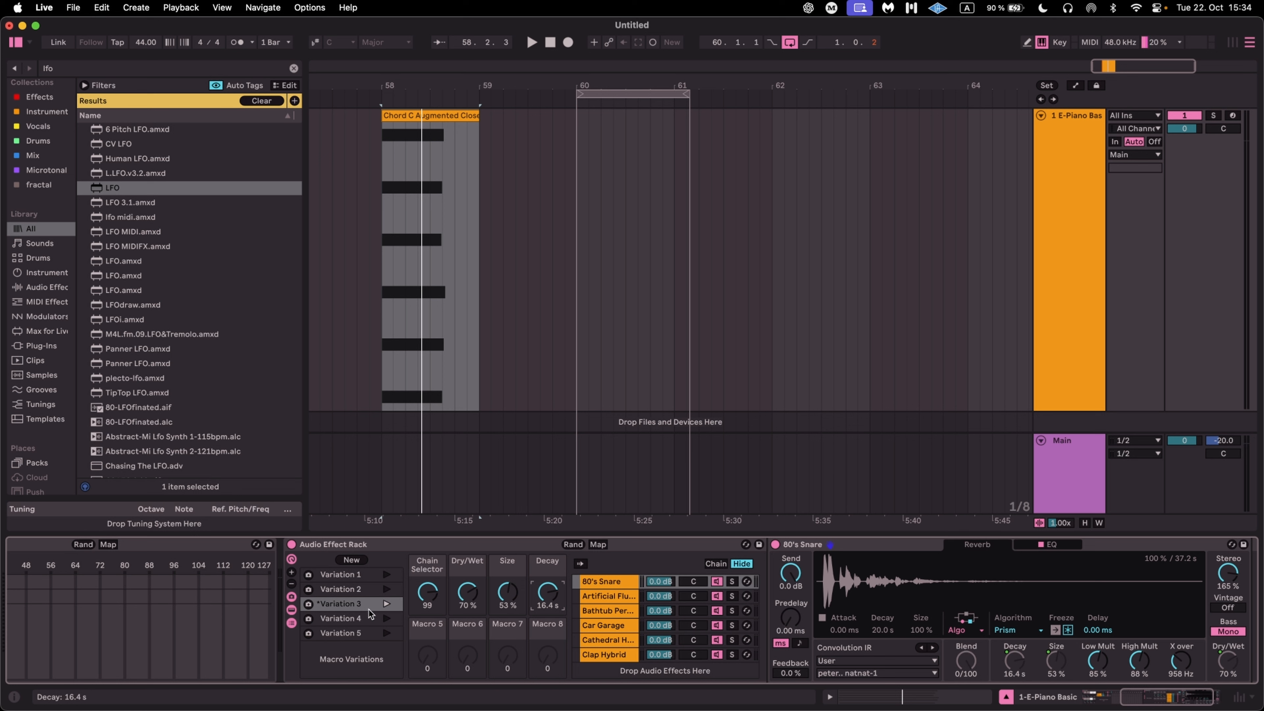
click(387, 603)
click(386, 591)
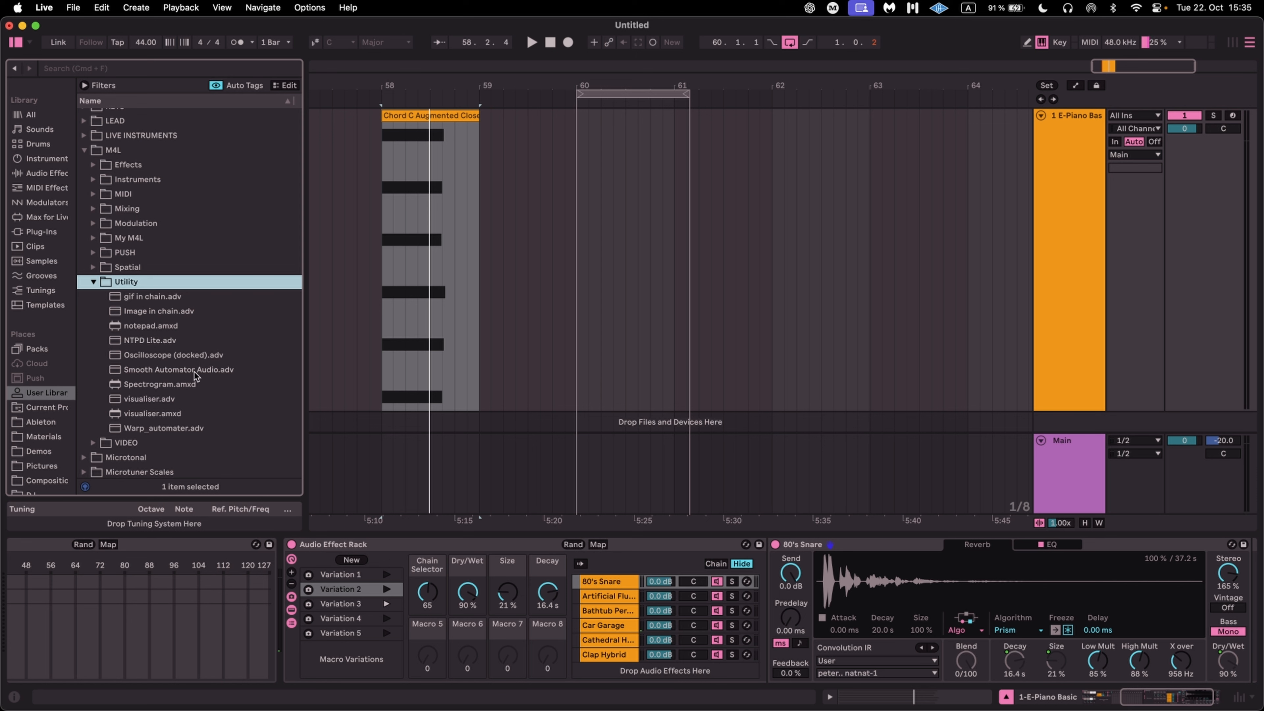
Insert the Smooth Automator Audio device directly before the Audio Effect Rack.
drag(193, 373, 296, 576)
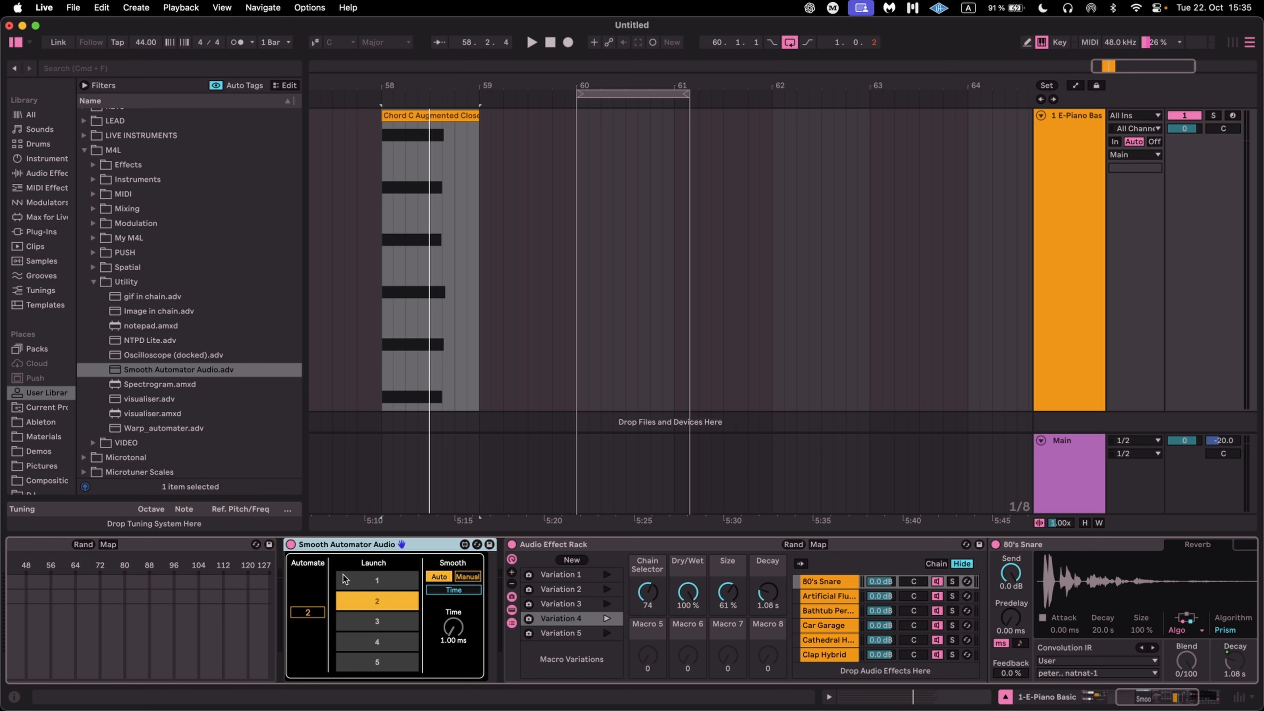
Search Spotlight for maxforlive to find the Max for Live device website.
key(super+space)
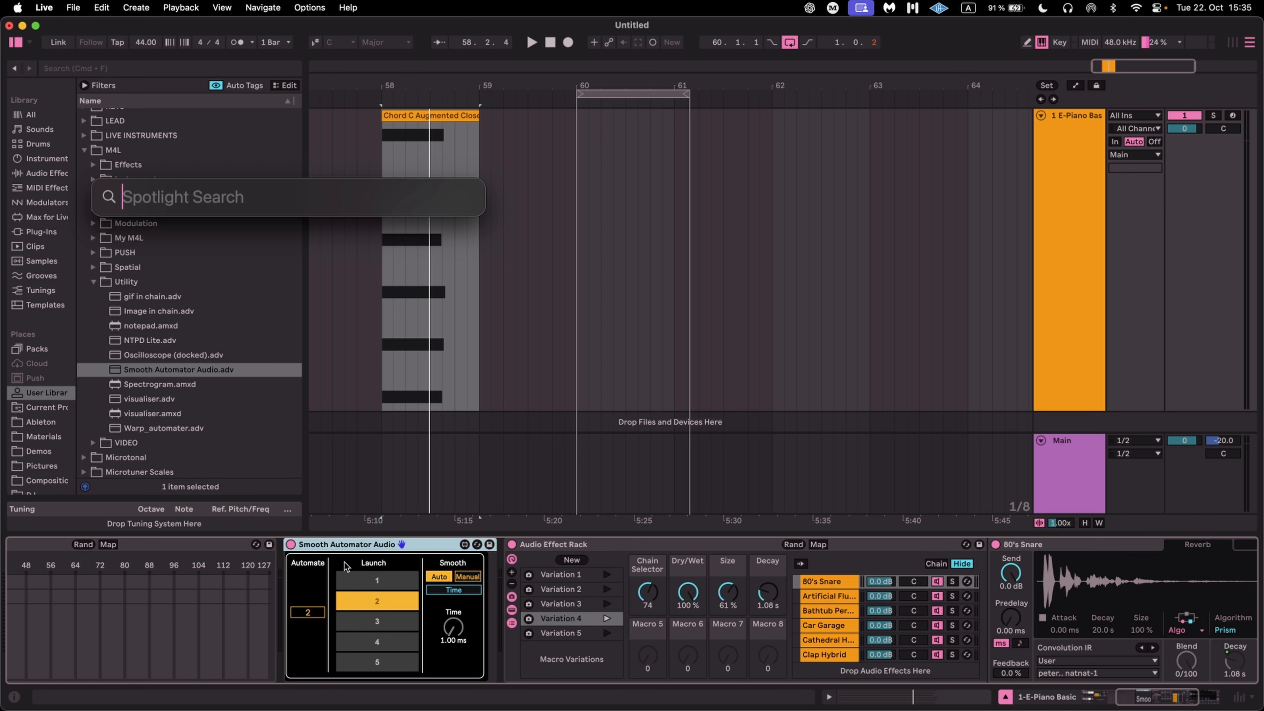
text(maxforli)
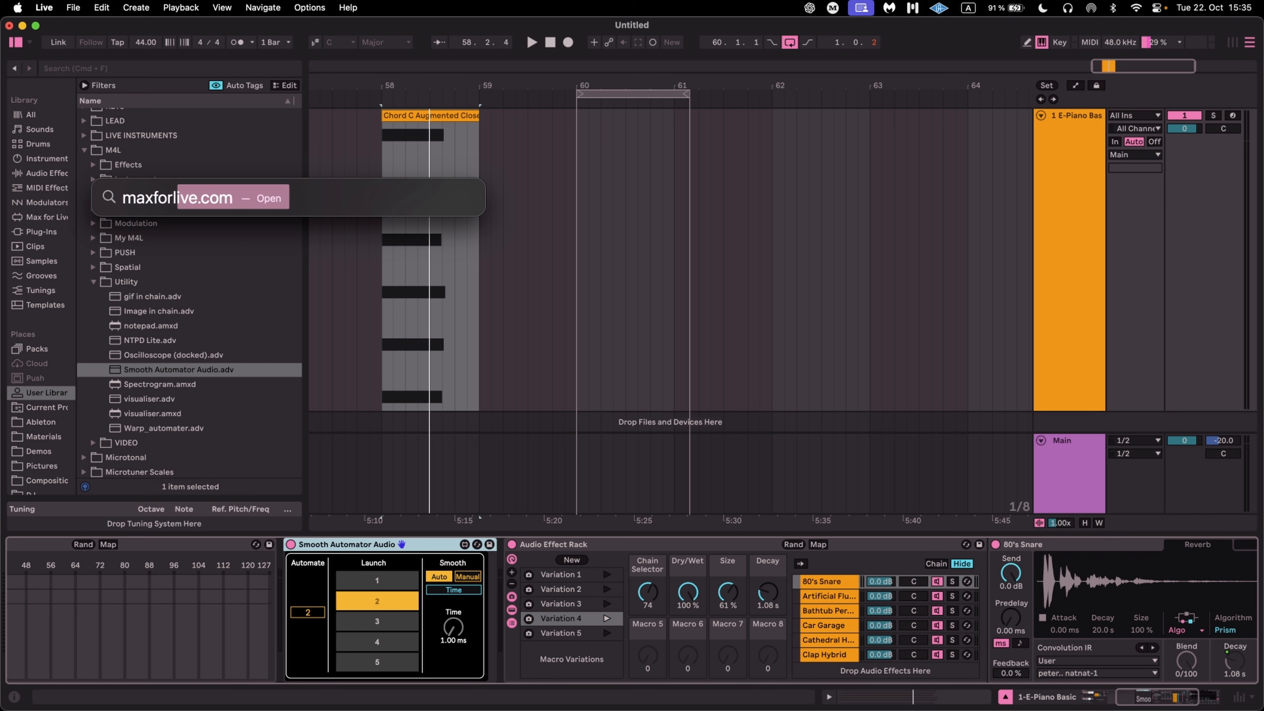
text(ve)
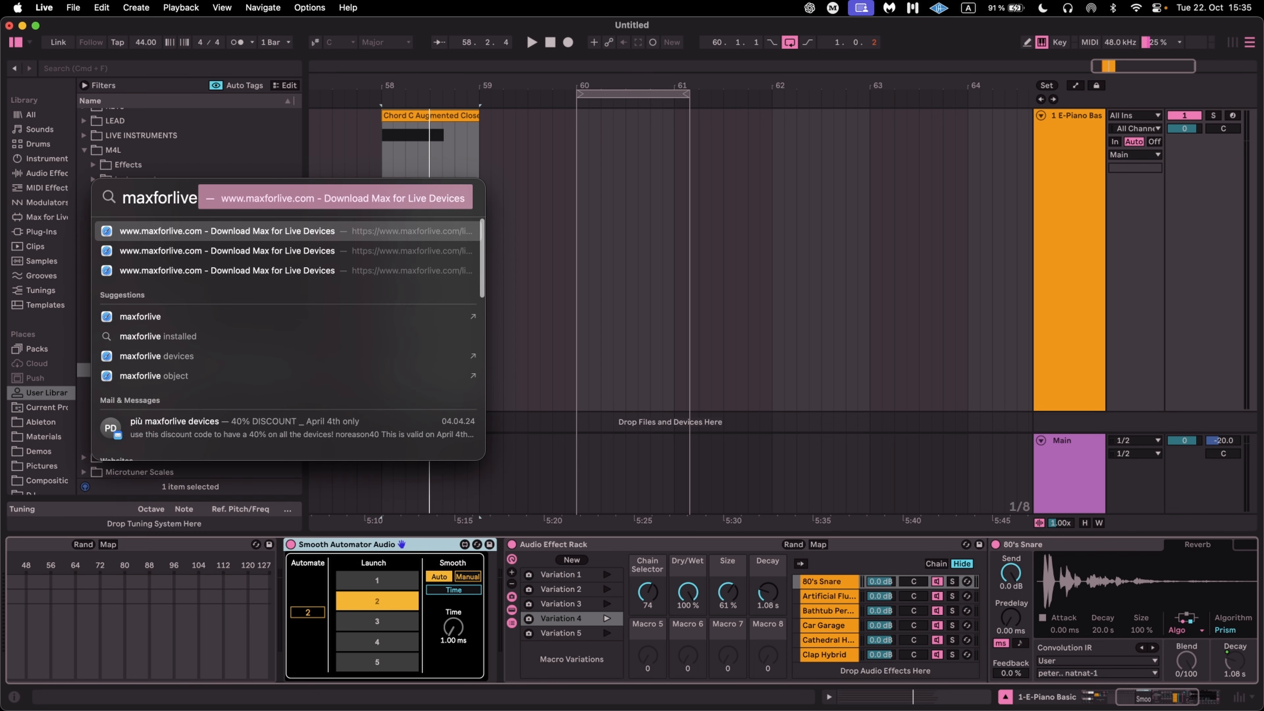
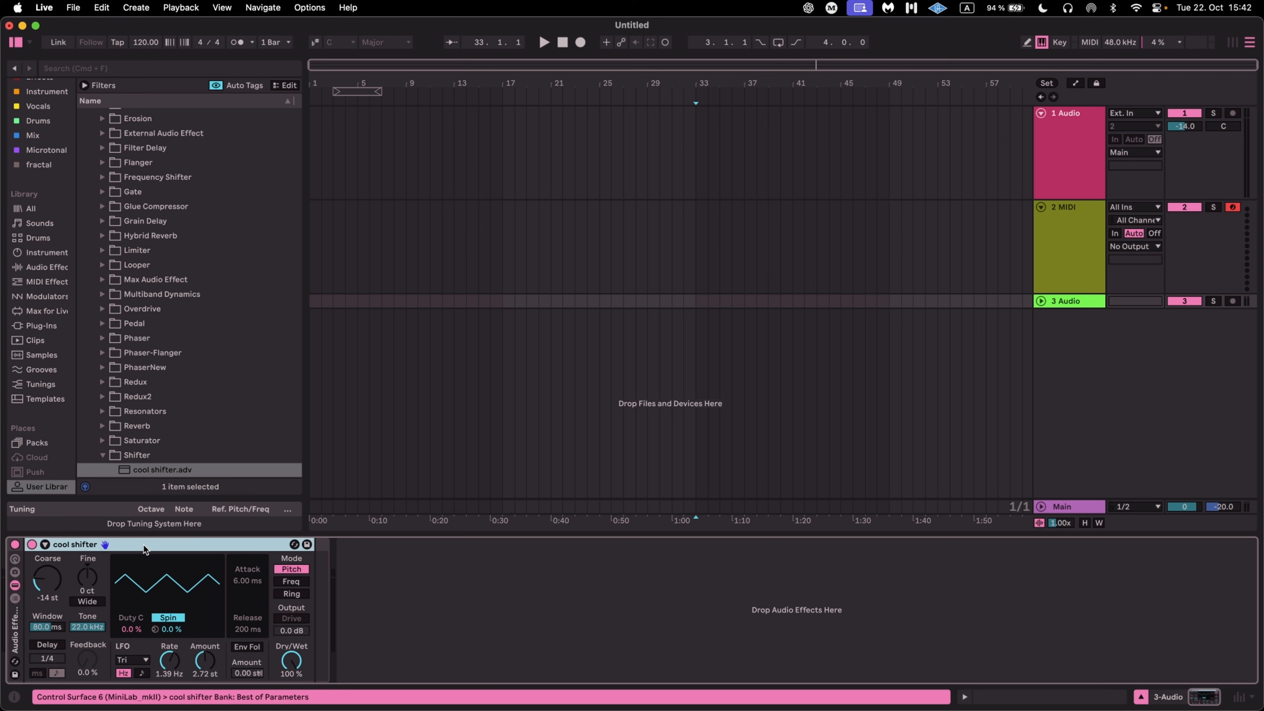
Duplicate the cool shifter device four times inside its audio effect rack.
key(super+d)
key(super+d)
key(super+d)
key(super+d)
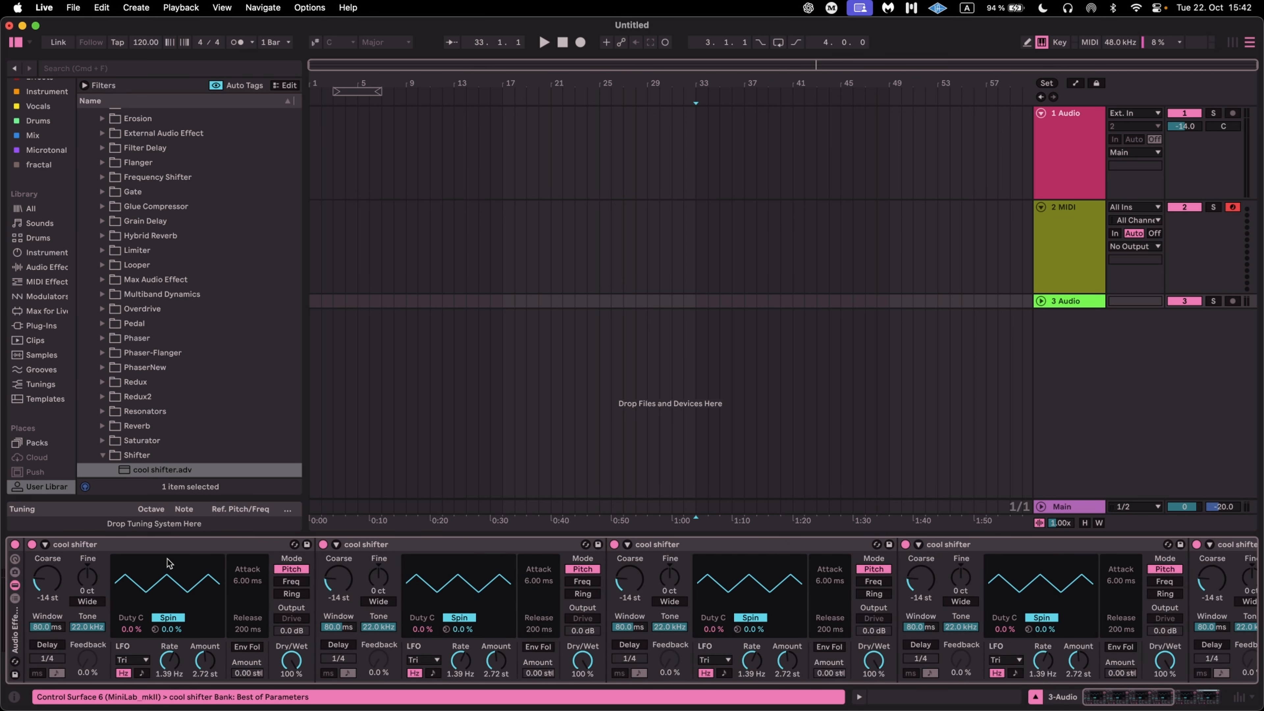
Save the whole rack of shifters as a User Library preset named "cools shifter".
click(13, 647)
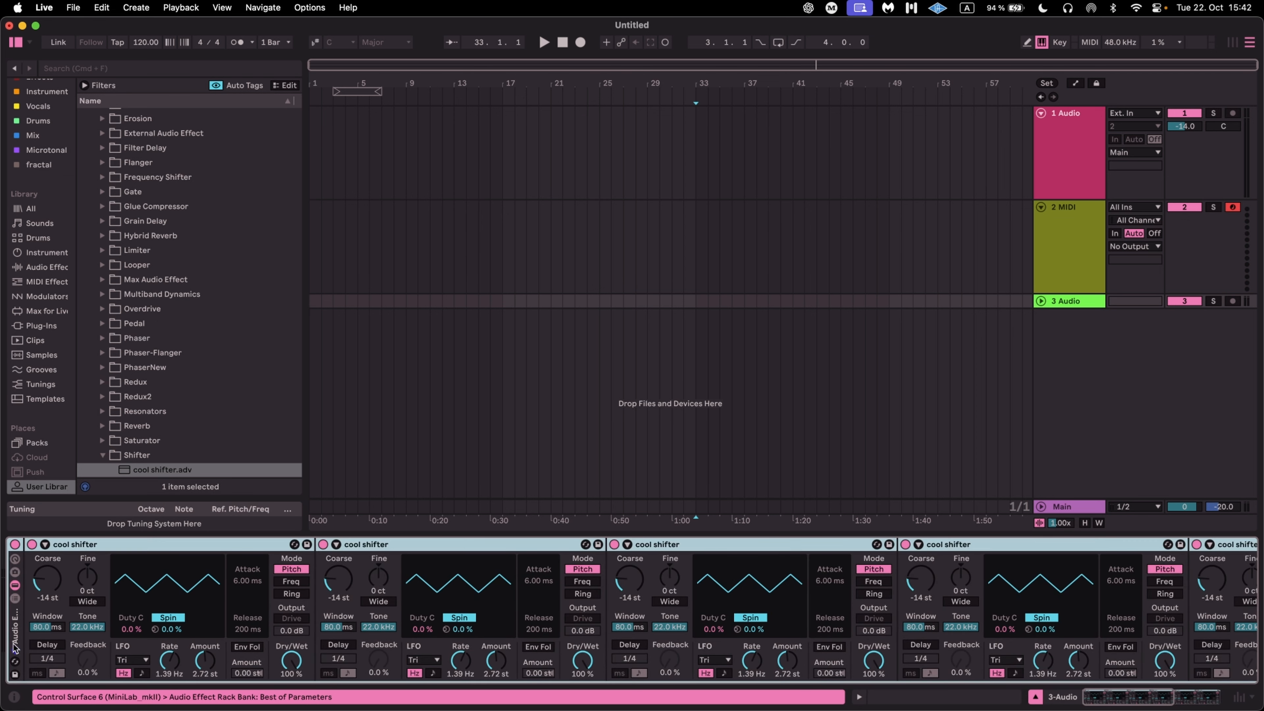
click(15, 675)
text(cool)
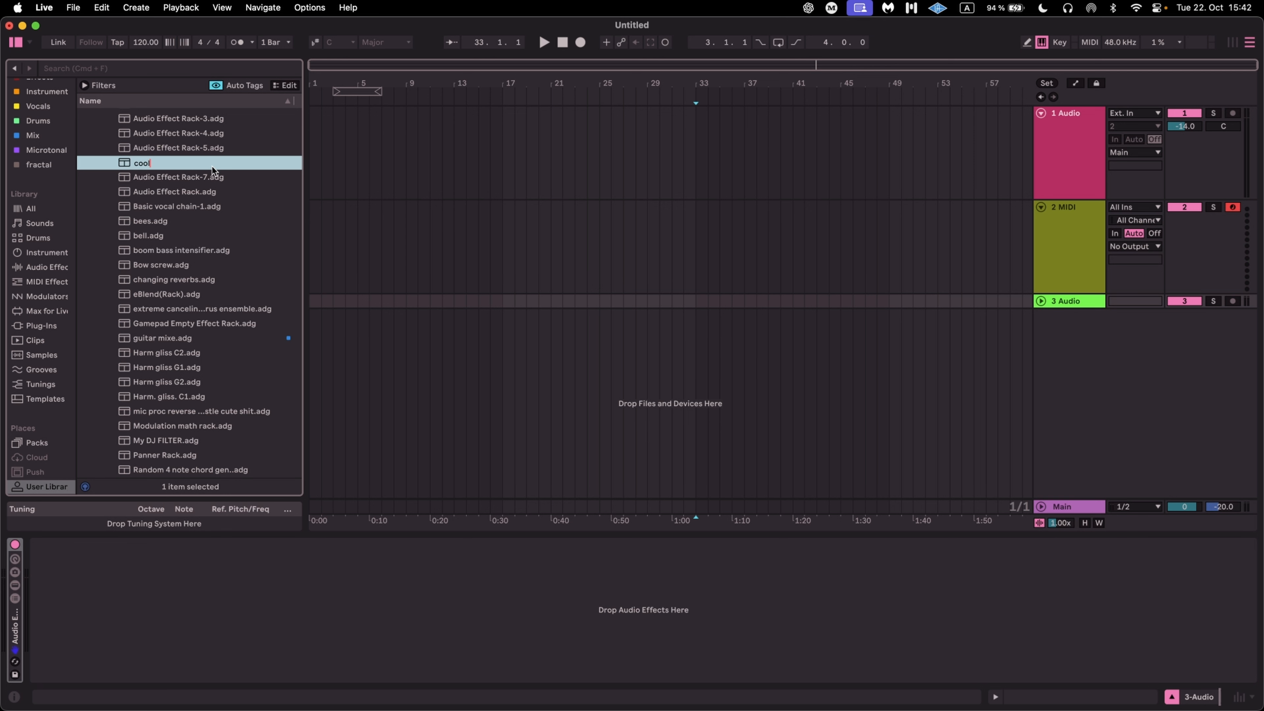
text(s shifter)
key(Return)
Load the cools shifter.adg preset onto a new audio track and delete the rack from it.
drag(159, 278, 554, 320)
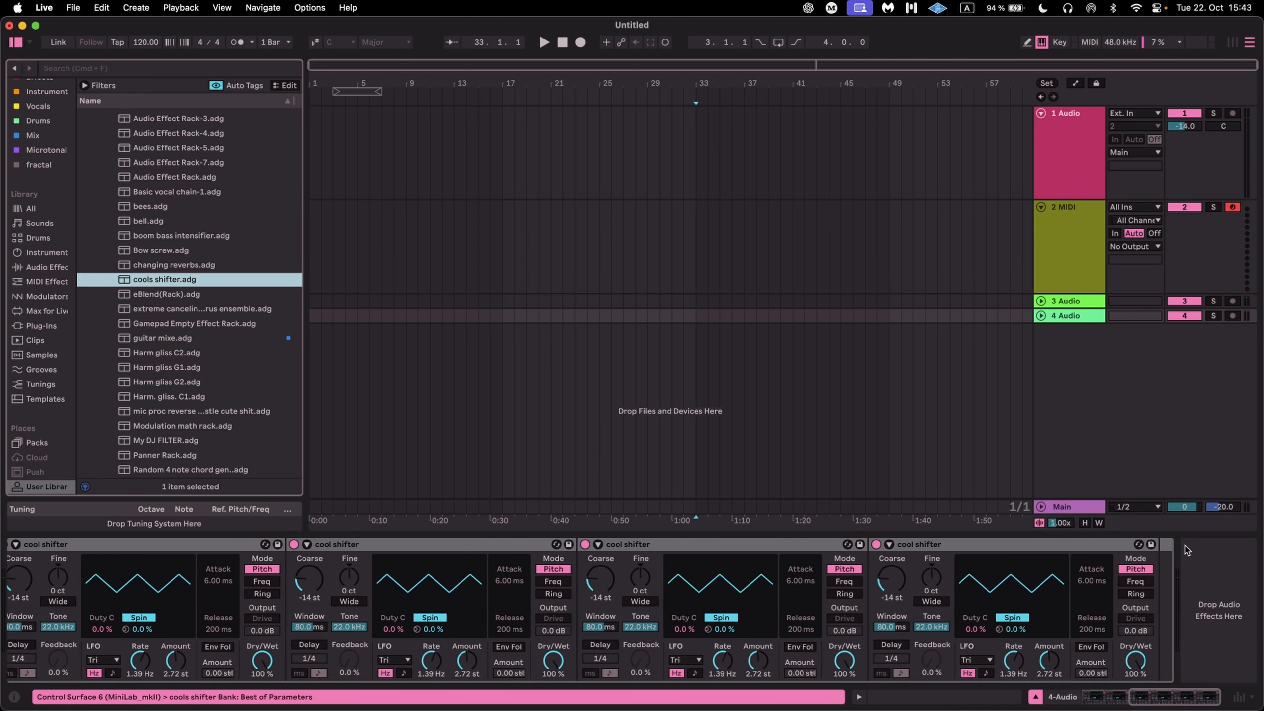
click(1166, 546)
key(Delete)
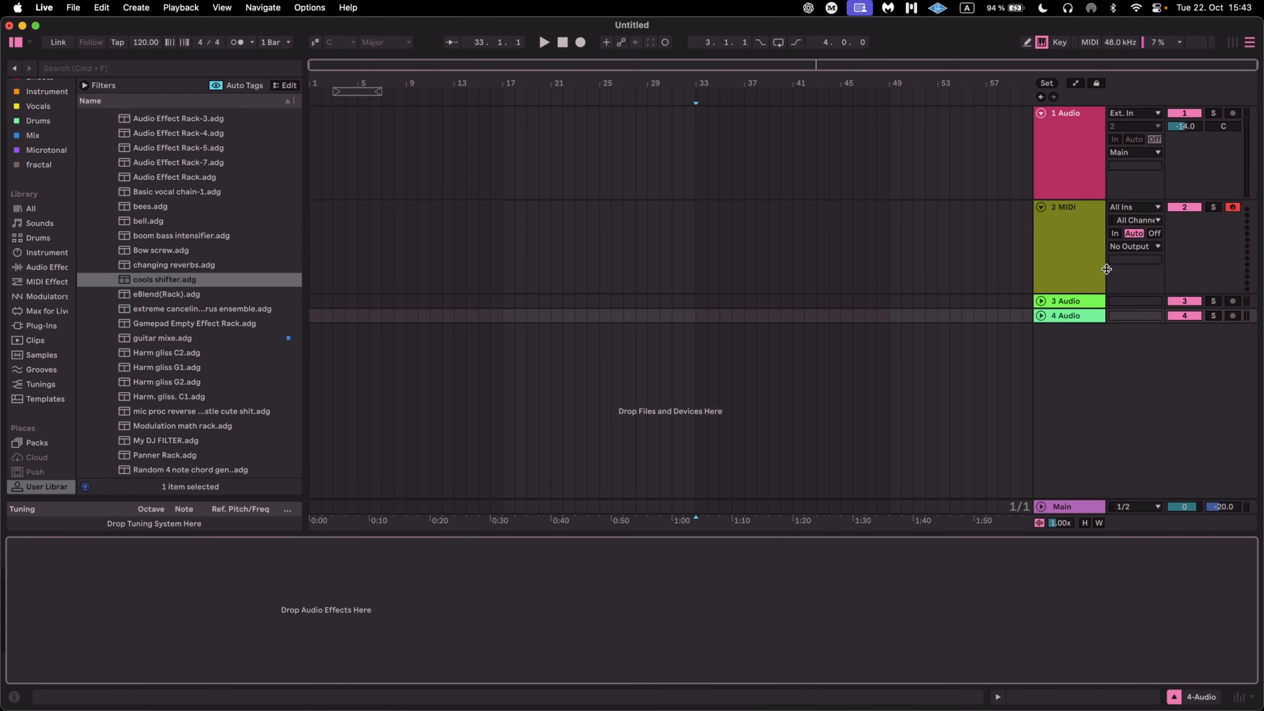
Delete audio tracks 4 and 3 from the arrangement.
click(1067, 317)
key(Delete)
key(Delete)
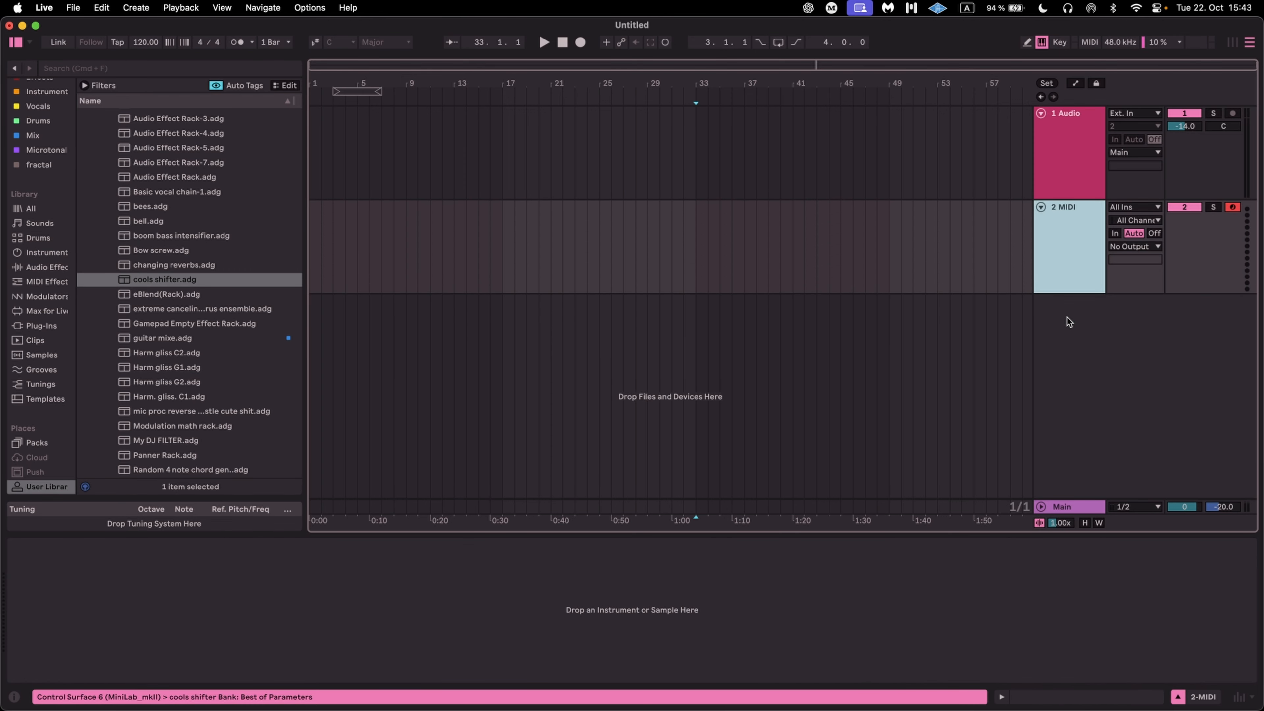
Insert a new audio track below the MIDI track and select it.
key(super+t)
click(1080, 266)
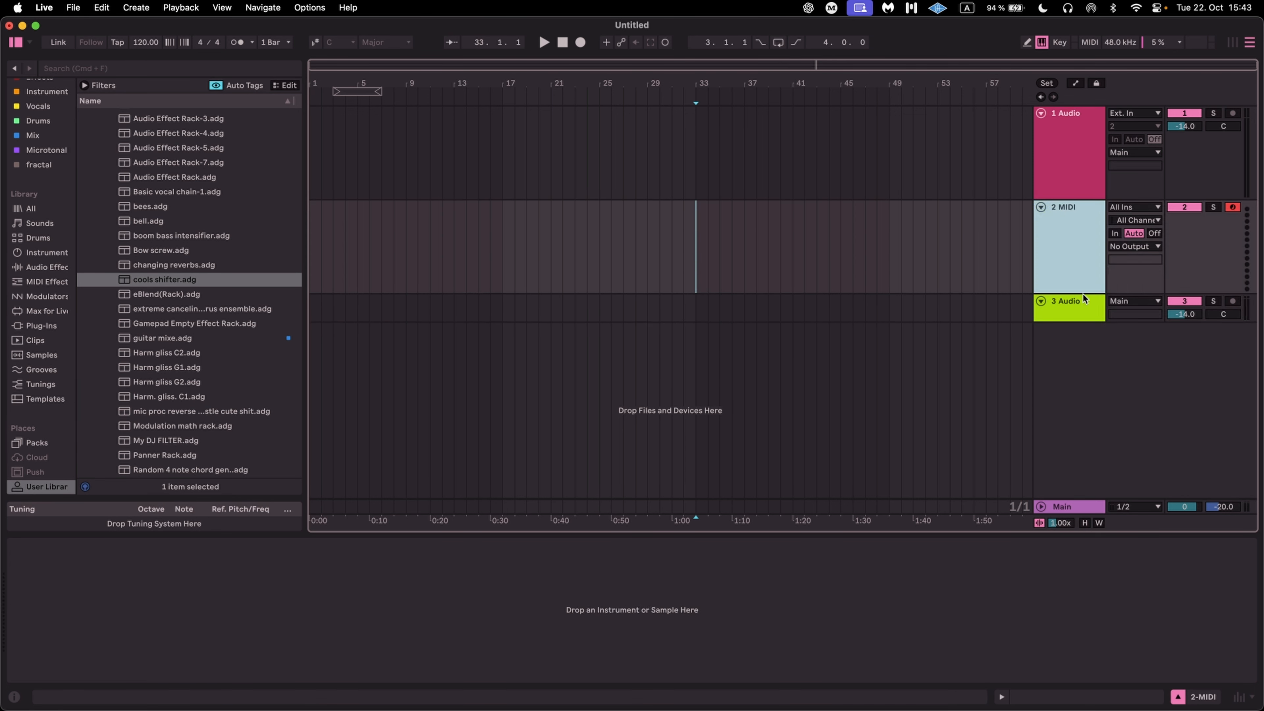
click(1084, 312)
Search the browser for "drum loop" and load 075HH Drum Loop.alc onto the new audio track.
key(super+f)
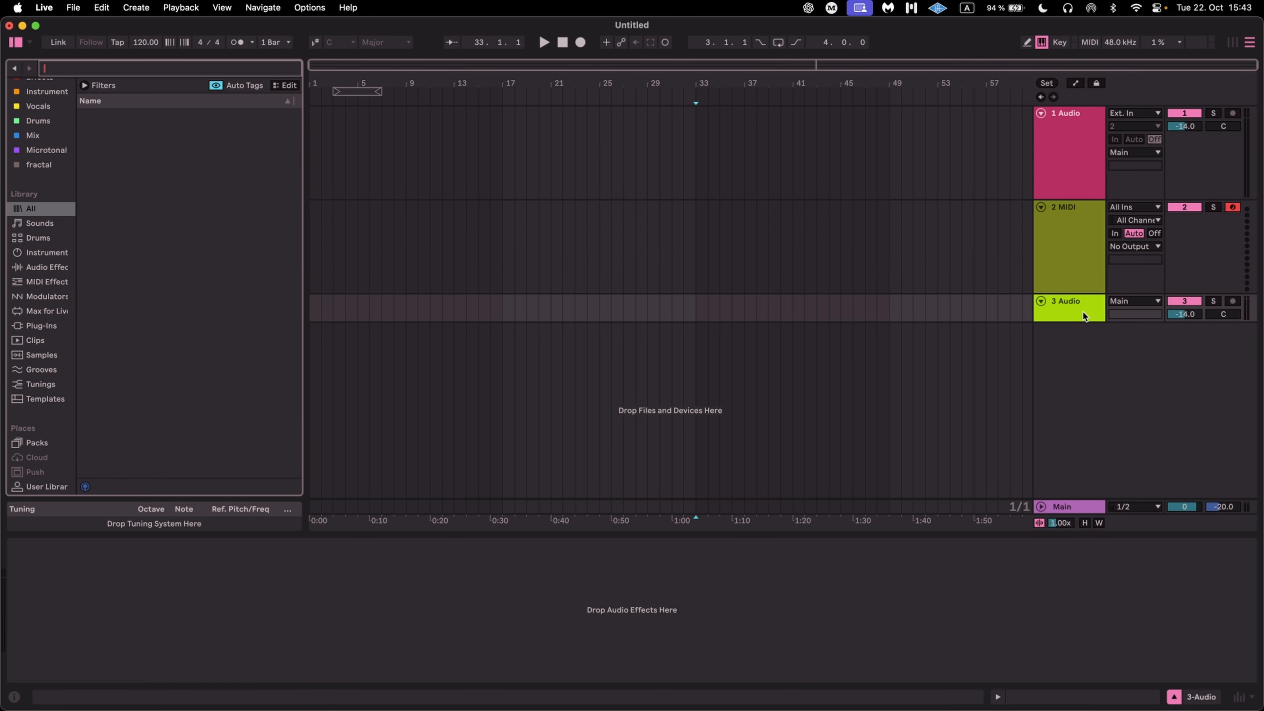
text(dru)
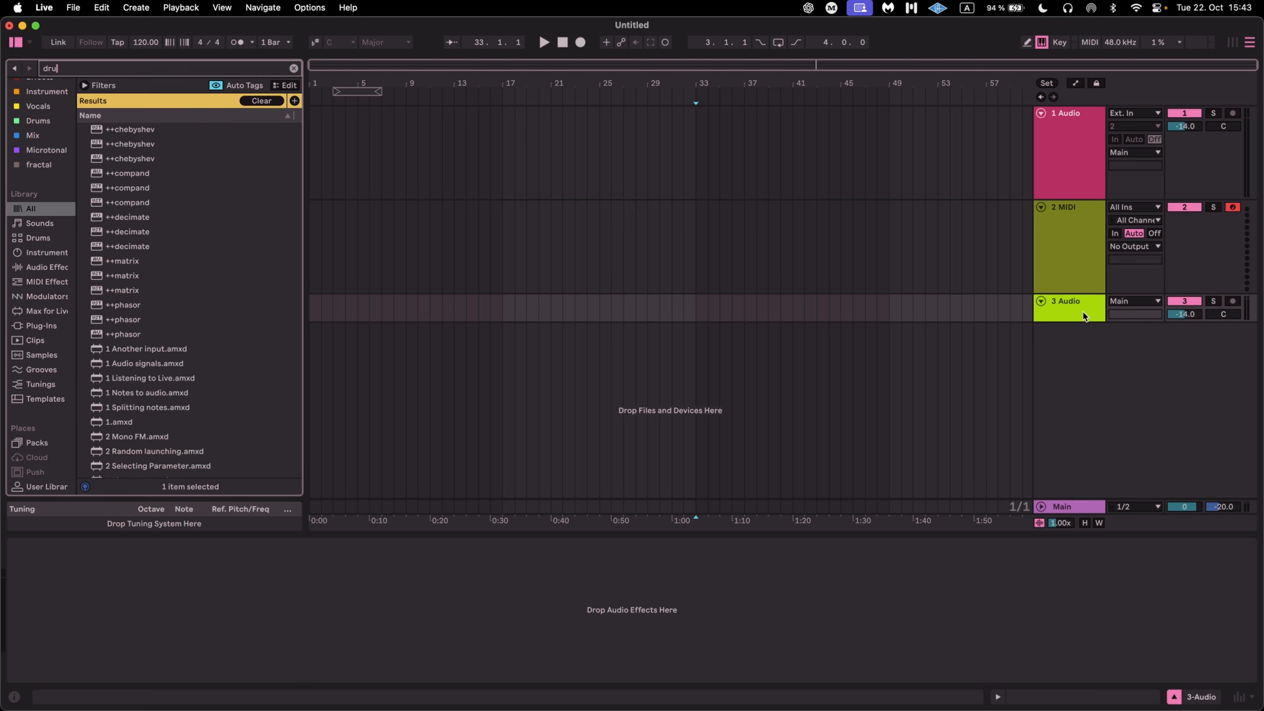
text(m loop)
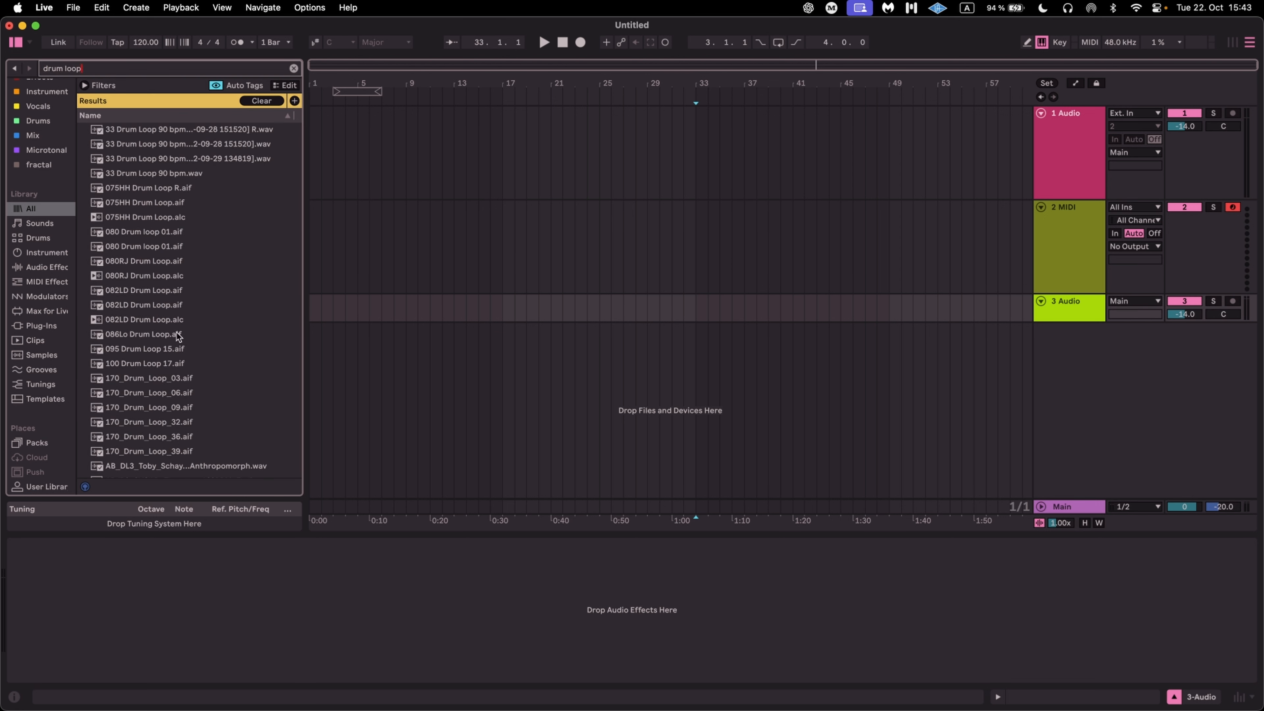
click(174, 281)
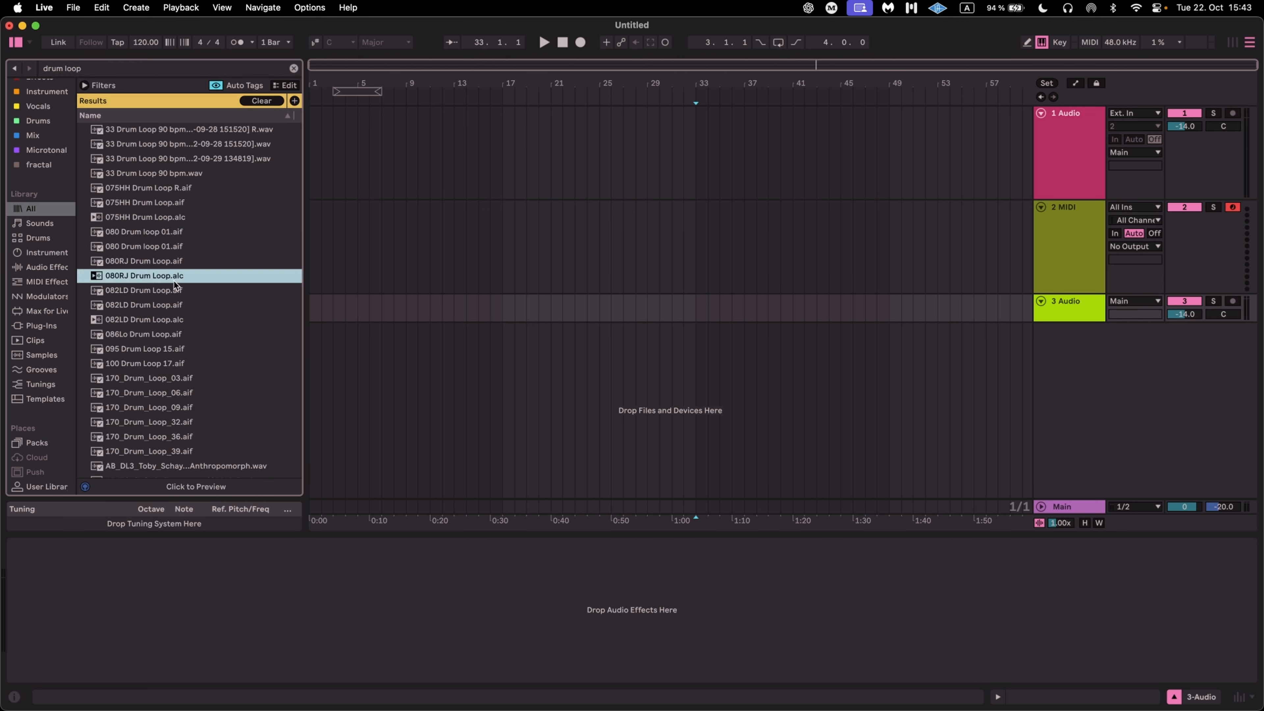
double_click(209, 215)
Enlarge the drum loop's clip view and play the loop briefly, returning to the device view.
drag(697, 535, 696, 109)
click(718, 299)
key(space)
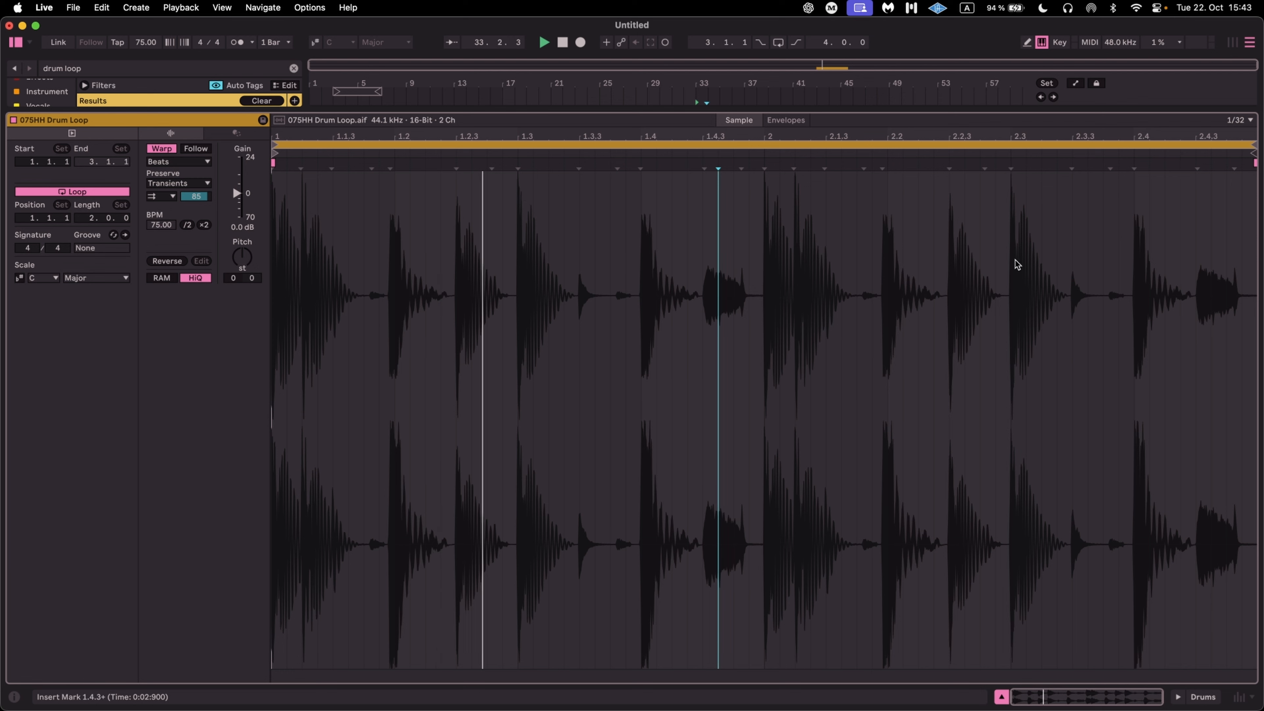
key(space)
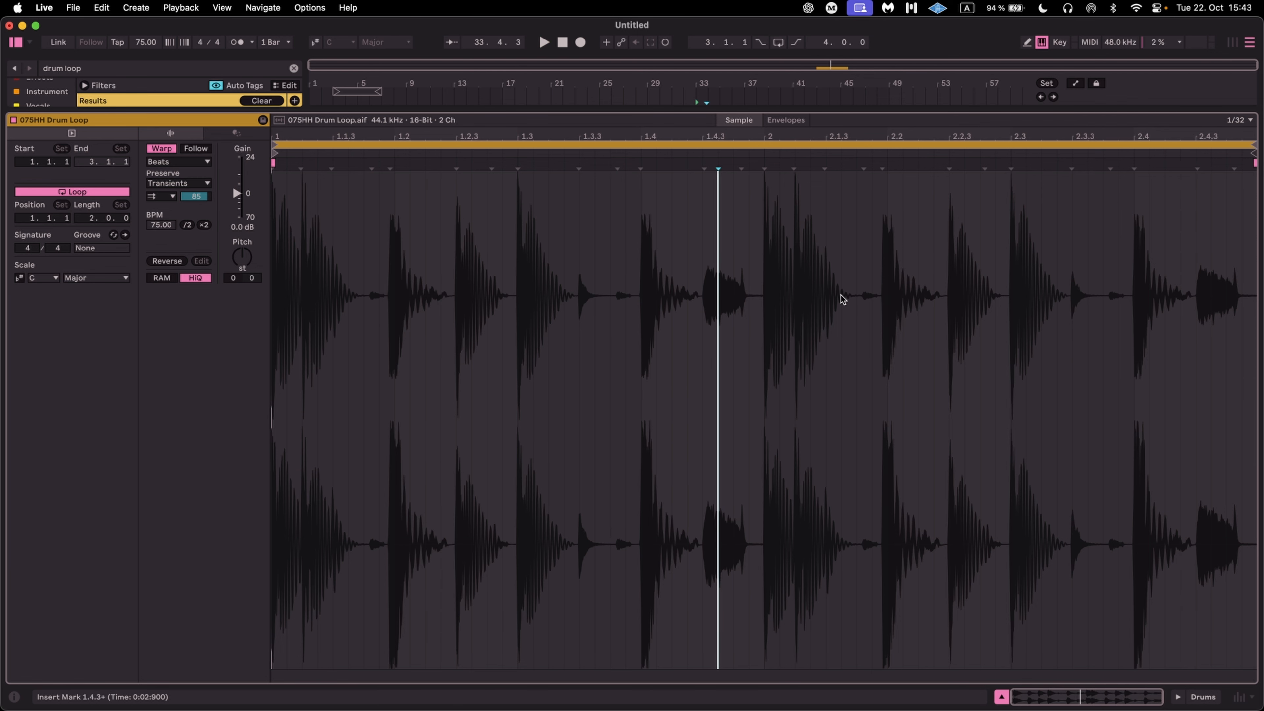
key(shift+Tab)
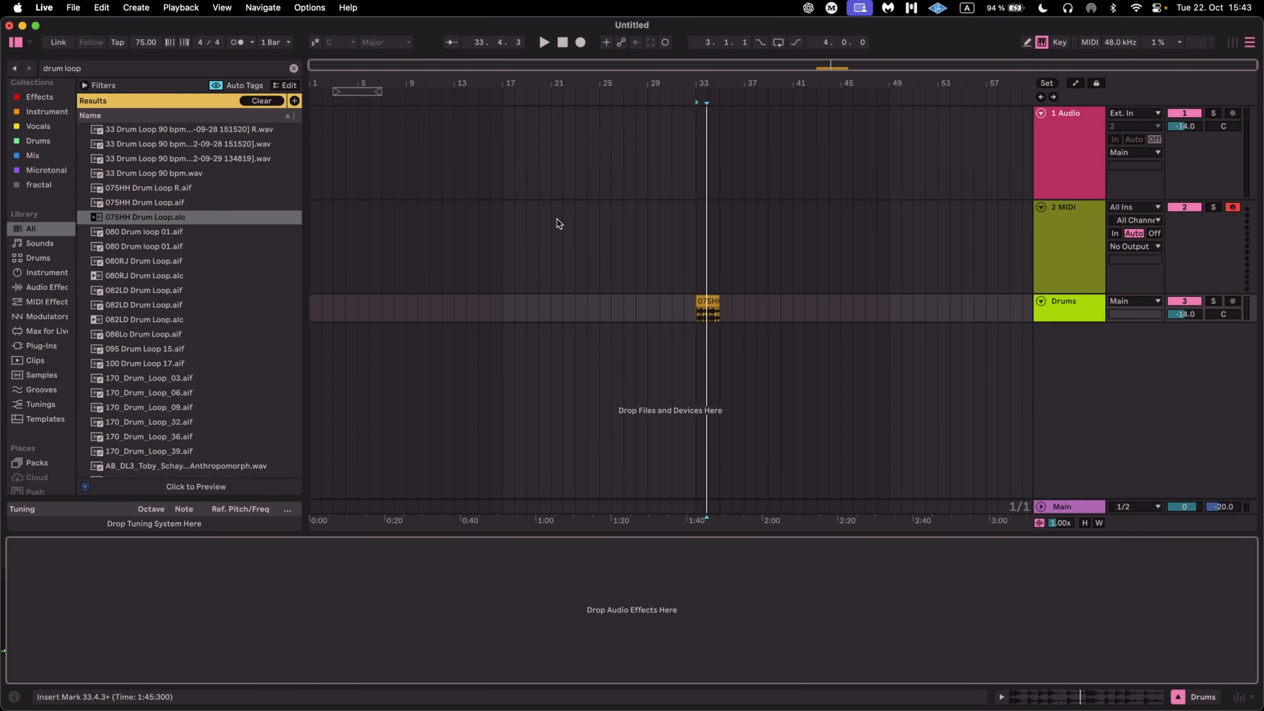
Enlarge the drum loop in the arrangement, select its clip and play it.
scroll(713, 310, up, 5)
click(713, 315)
scroll(713, 314, up, 3)
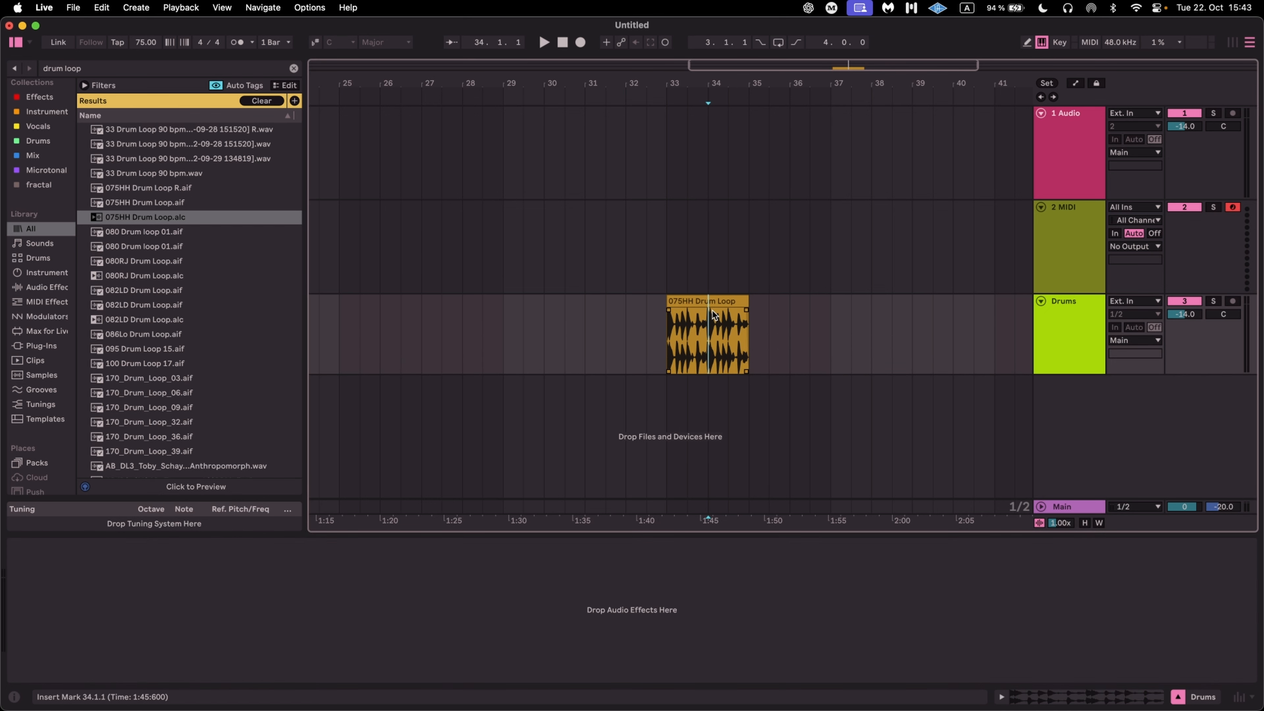
click(710, 303)
key(space)
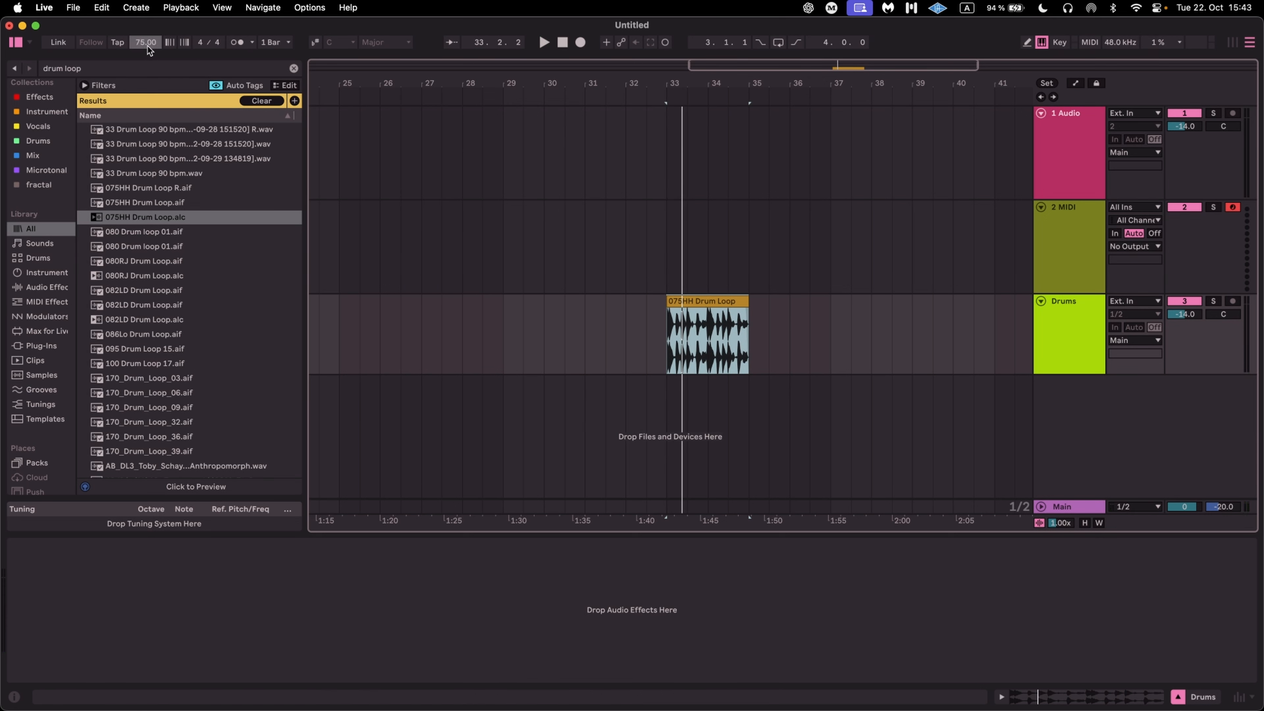
Search the browser for "shifter" and load the Shifter device onto the Drums track.
key(super+f)
text(shifter)
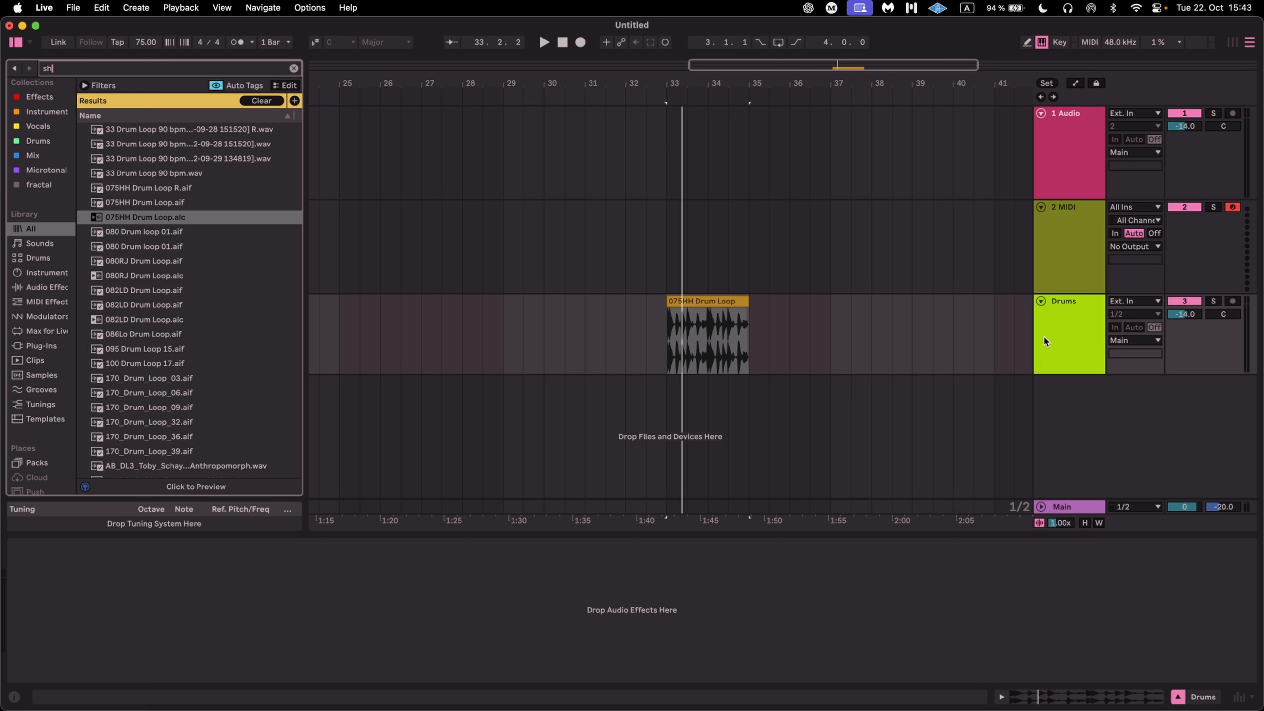
key(Down)
key(Down)
key(Down)
key(Down)
key(Down)
key(Down)
key(Down)
key(Down)
key(Down)
key(Down)
key(Down)
key(Down)
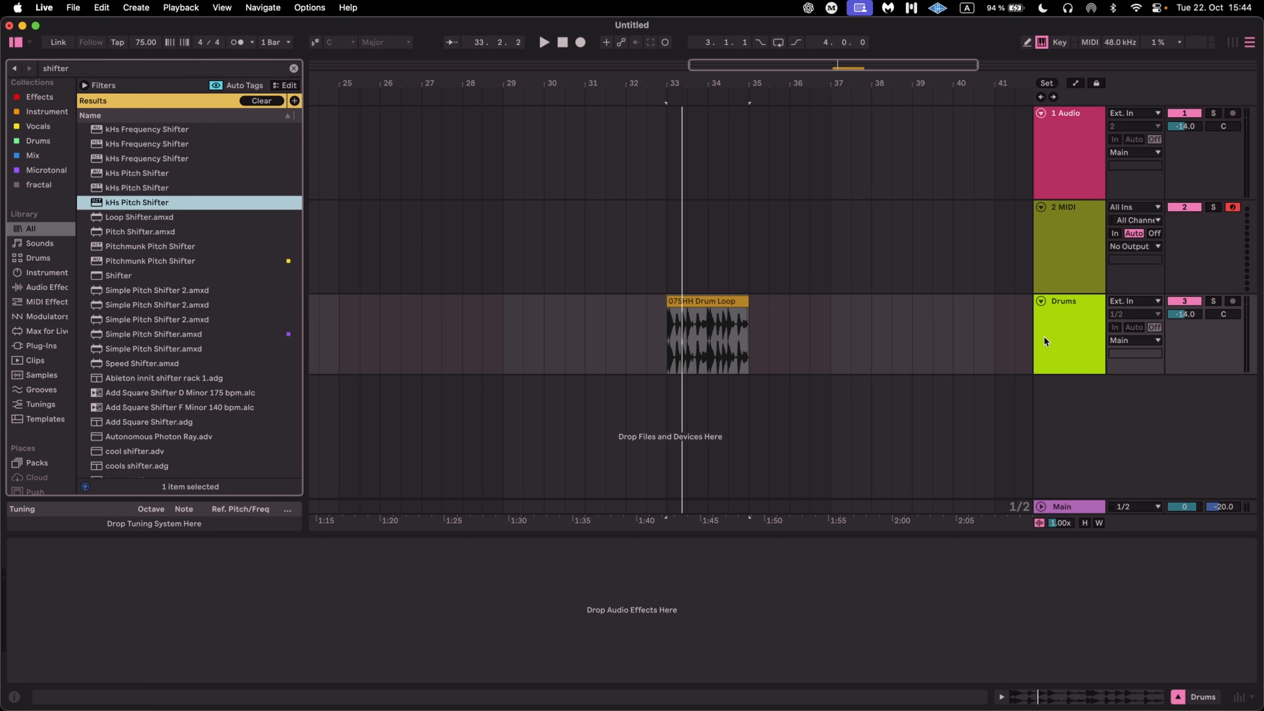
key(Up)
key(Return)
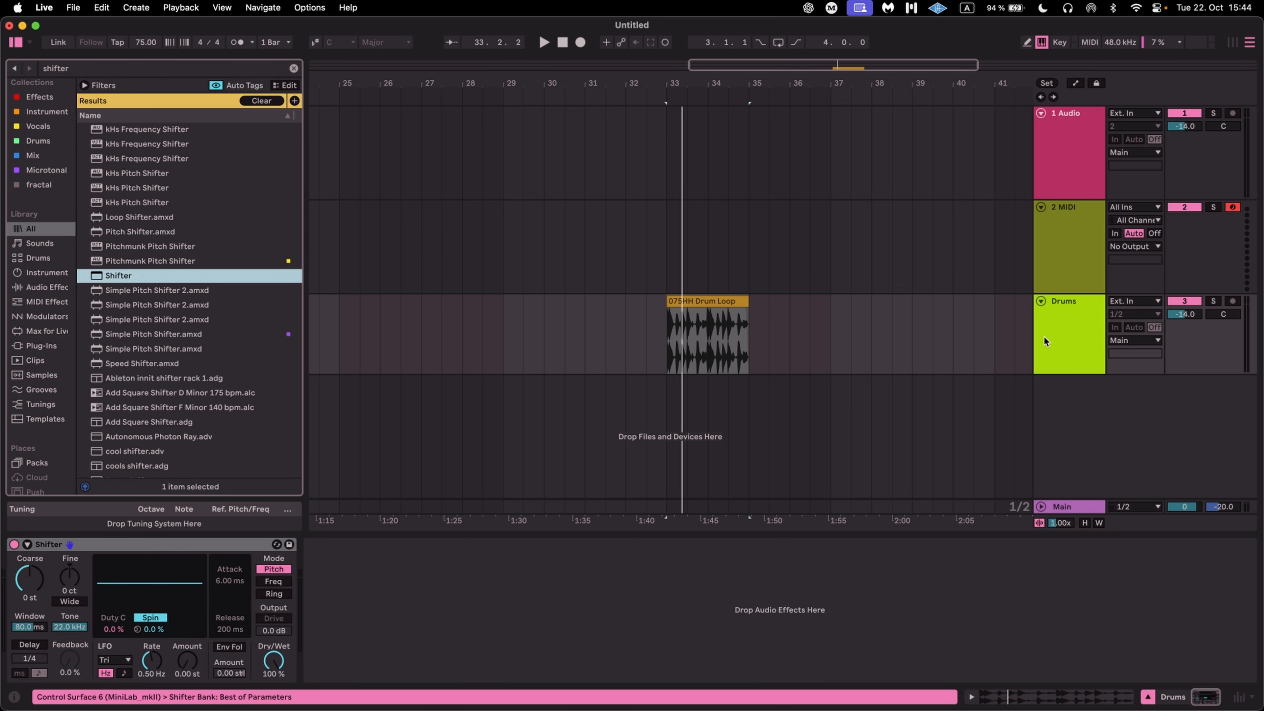
Add Hybrid Reverb after the Shifter and raise the Shifter's Coarse pitch to 20 st during playback.
key(super+f)
text(hybrid)
key(Down)
key(Return)
key(space)
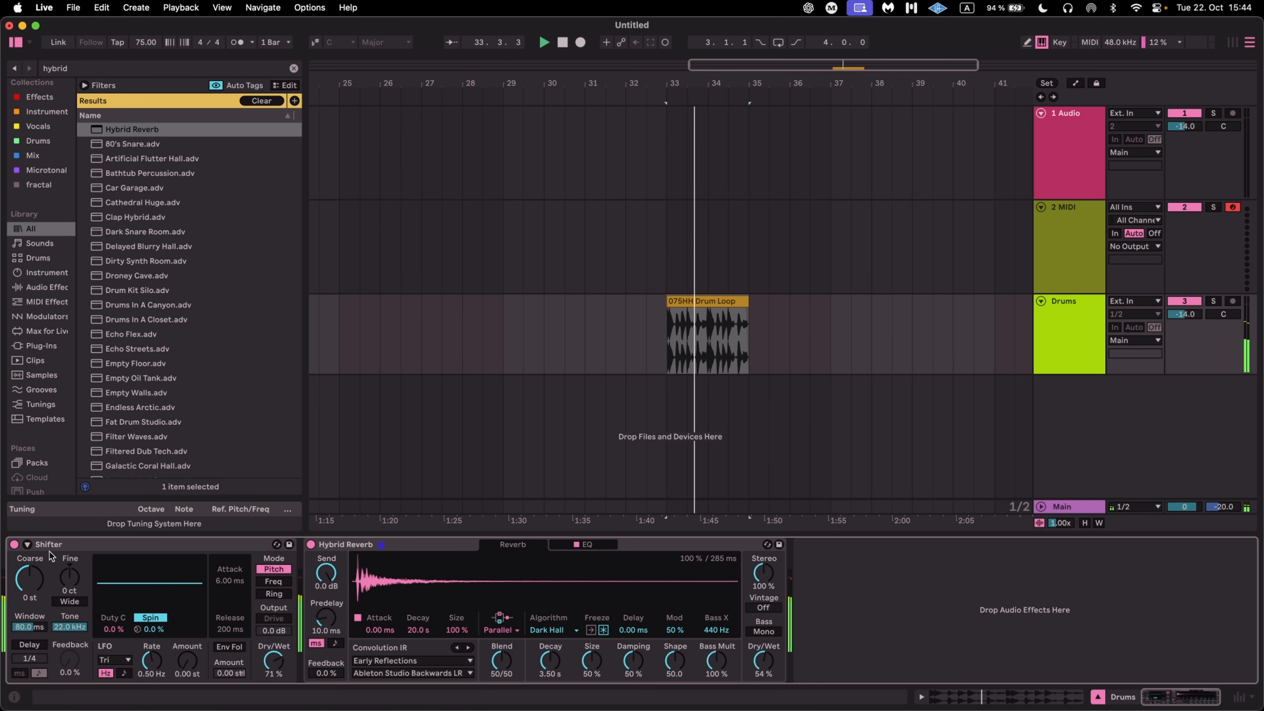
drag(31, 577, 31, 548)
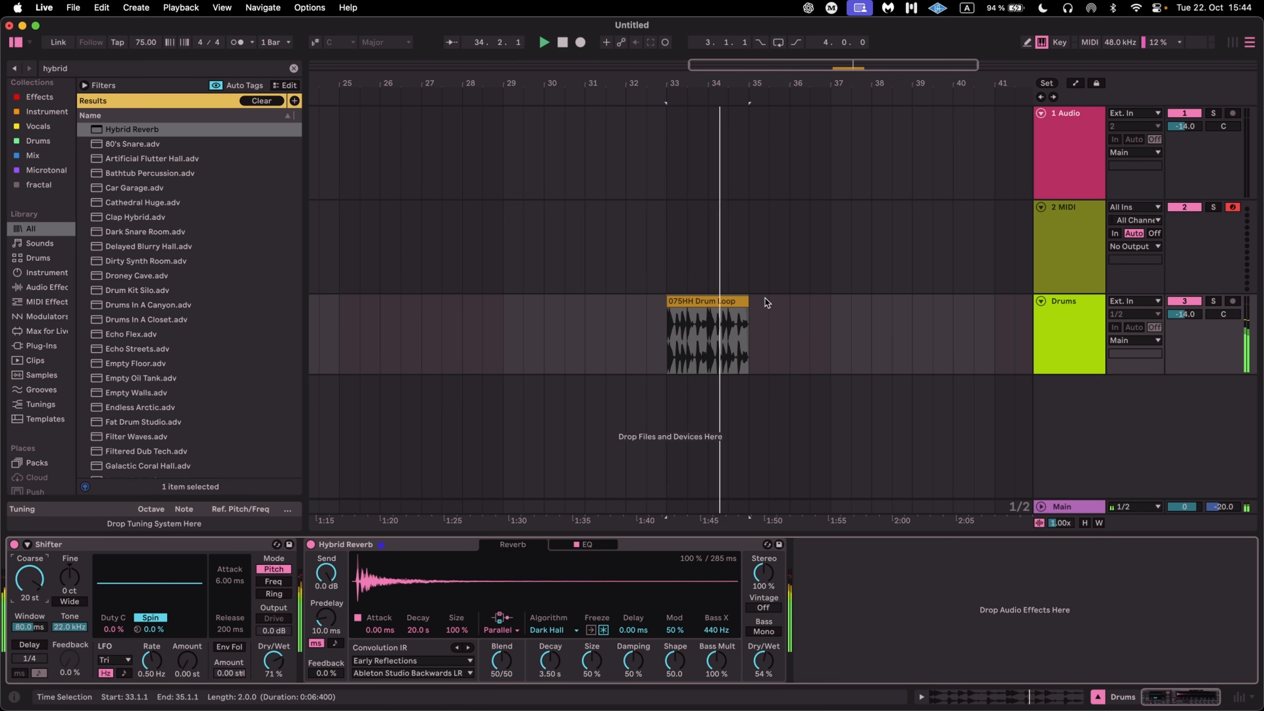
click(719, 304)
right_click(717, 305)
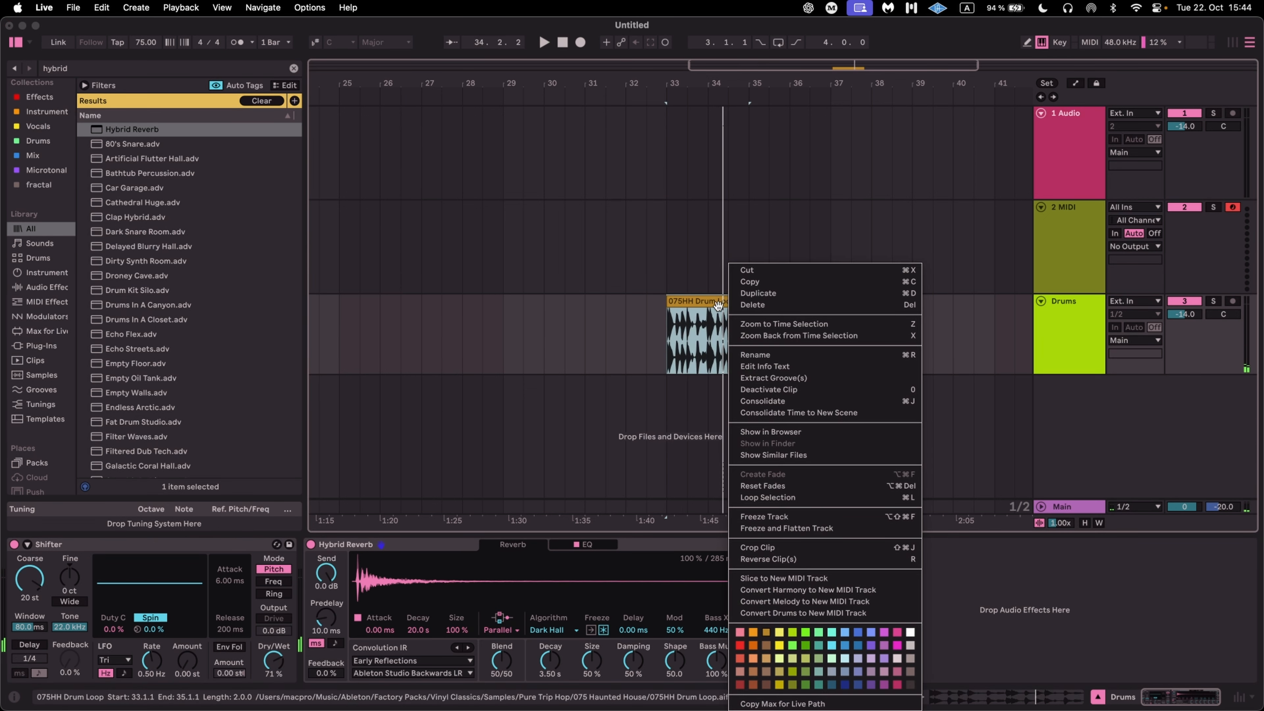
click(704, 317)
click(549, 354)
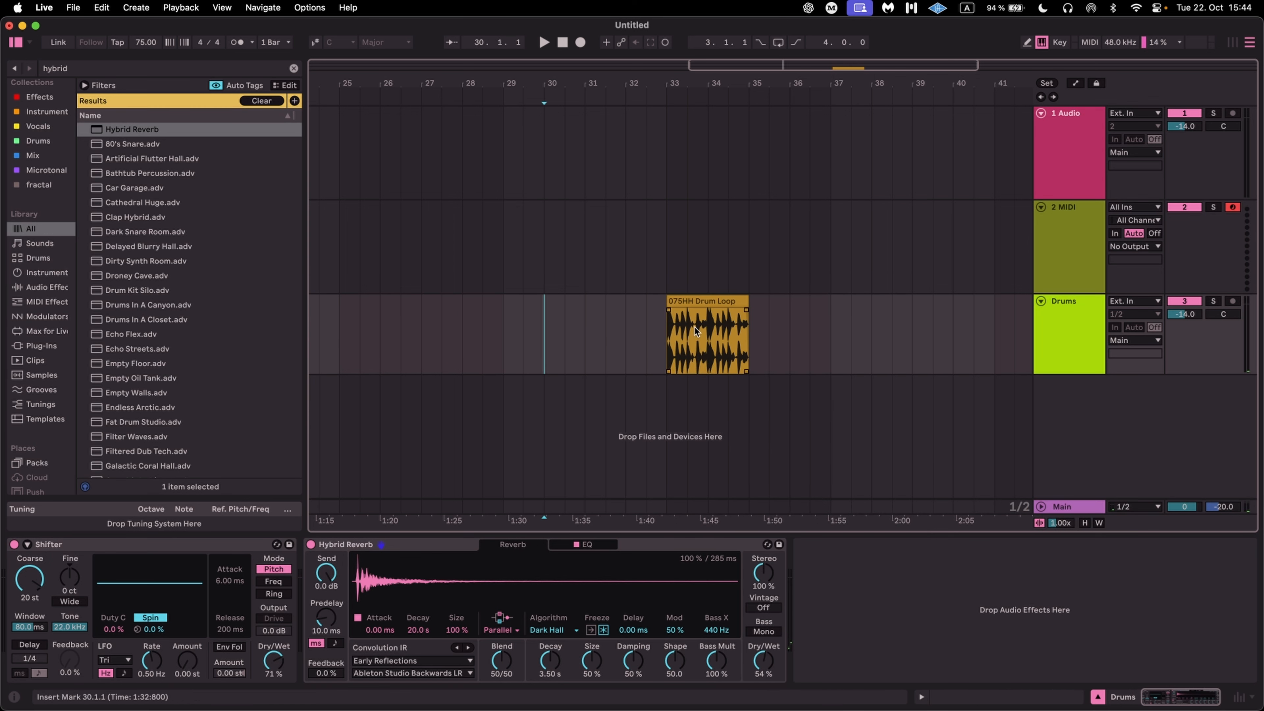
Save the 075HH Drum Loop clip with its effects into the User Library as "shifter ddrum".
scroll(27, 457, down, 3)
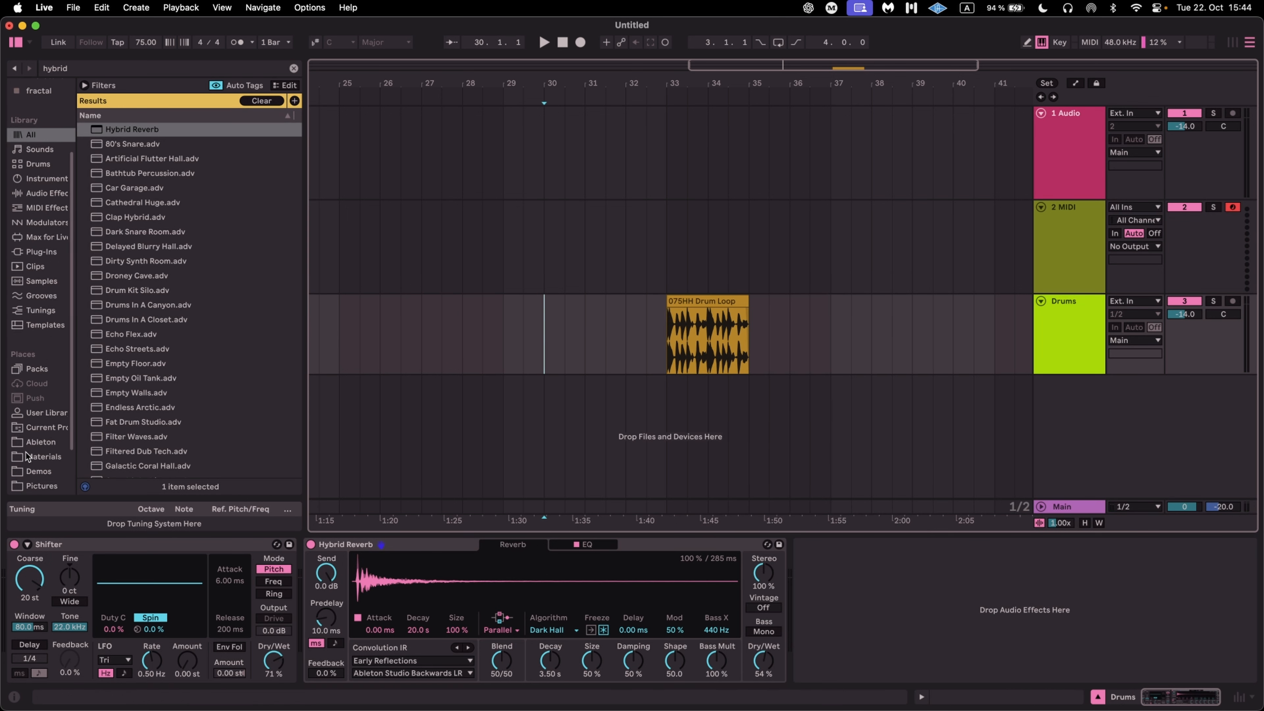
click(52, 413)
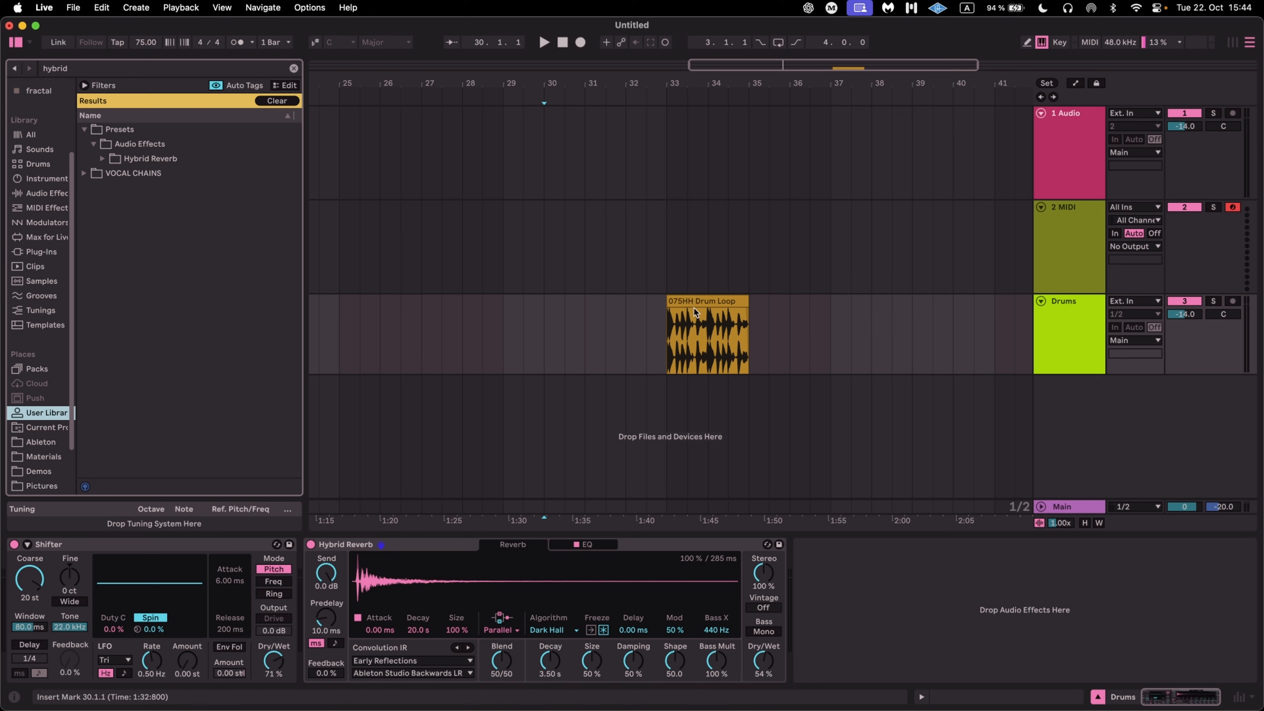
click(294, 68)
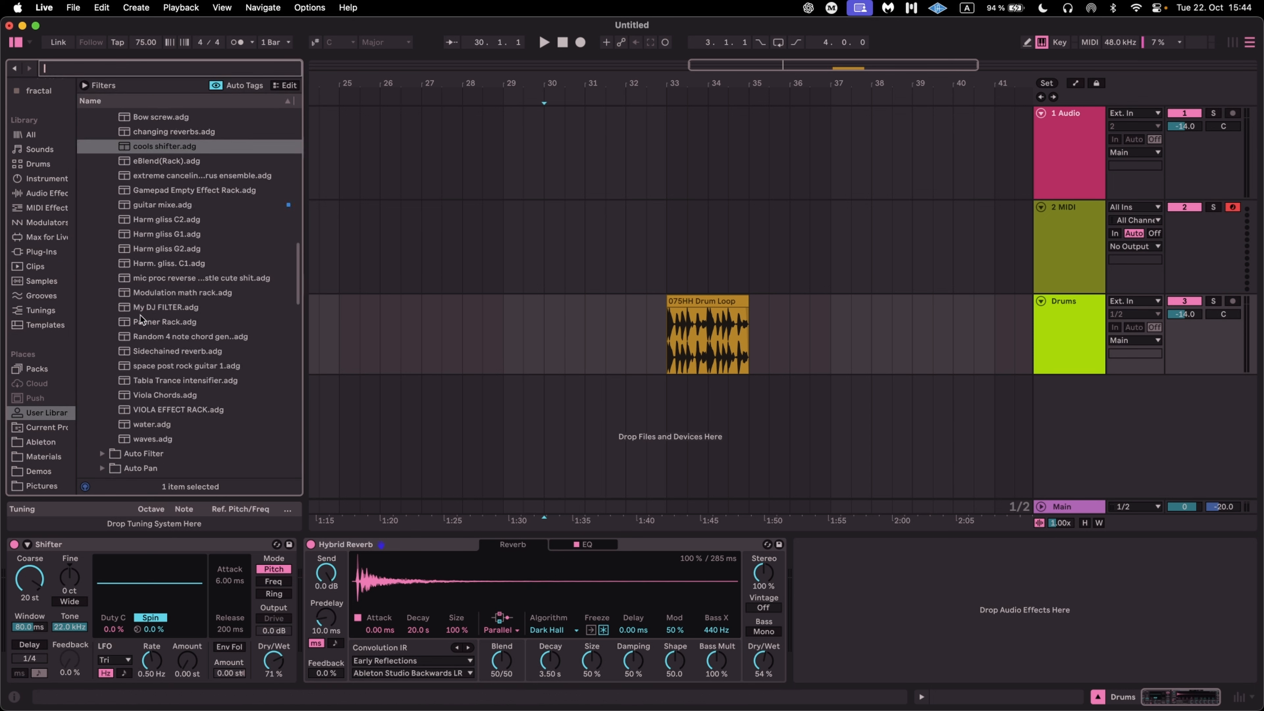
scroll(142, 319, down, 15)
drag(704, 302, 194, 435)
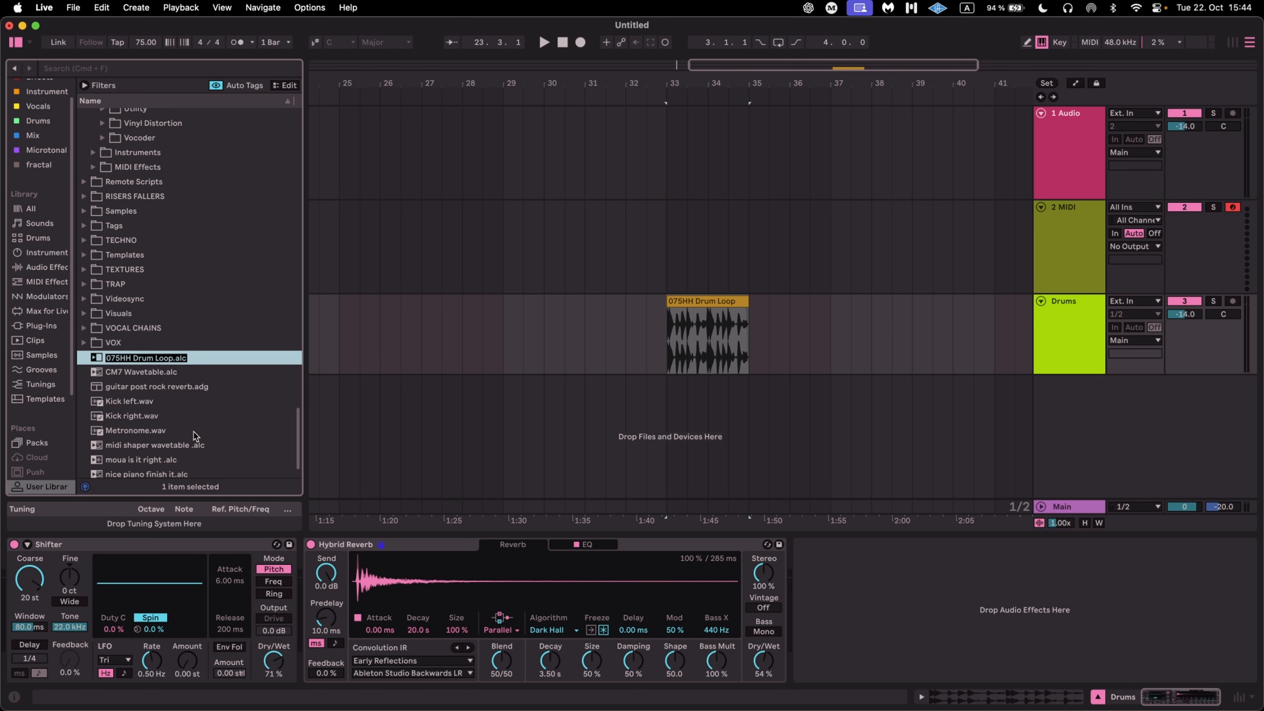
text(shift)
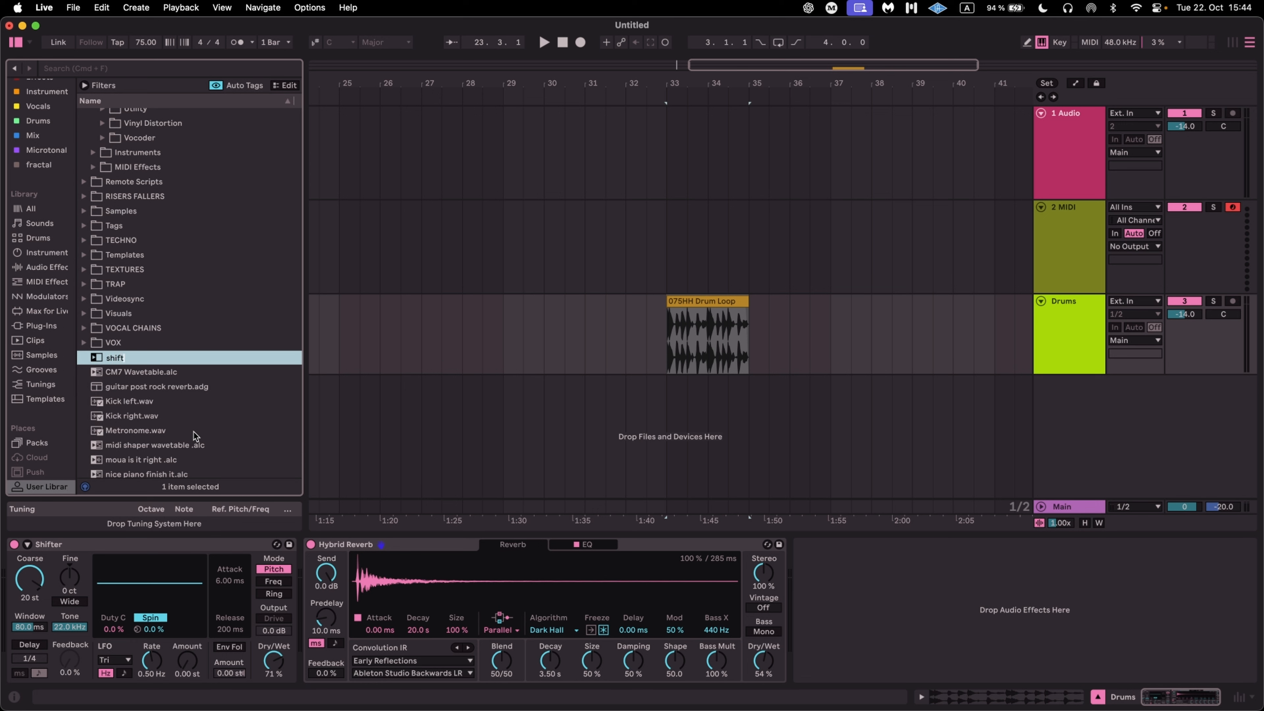
text(er ddrum)
key(Return)
Load shifter ddrum.alc from the User Library onto a new track at bar 40 and select its clip.
drag(138, 470, 963, 427)
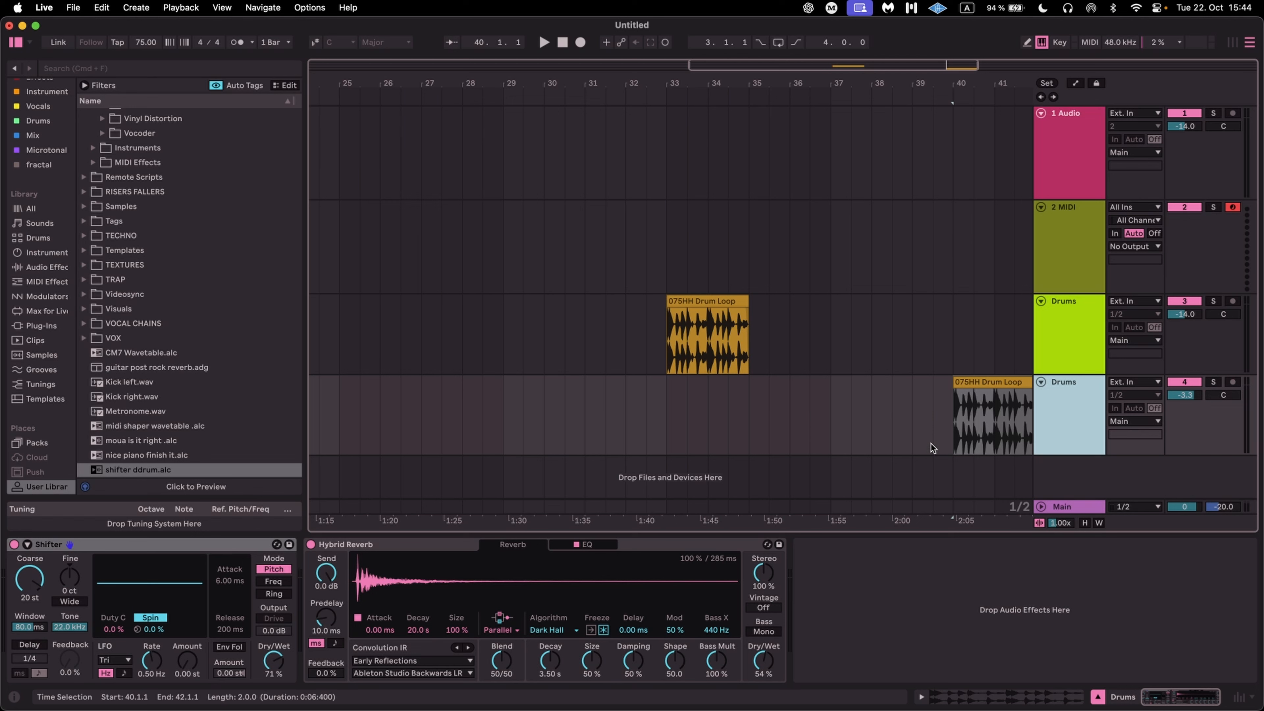
click(1007, 381)
mouse_move(1029, 396)
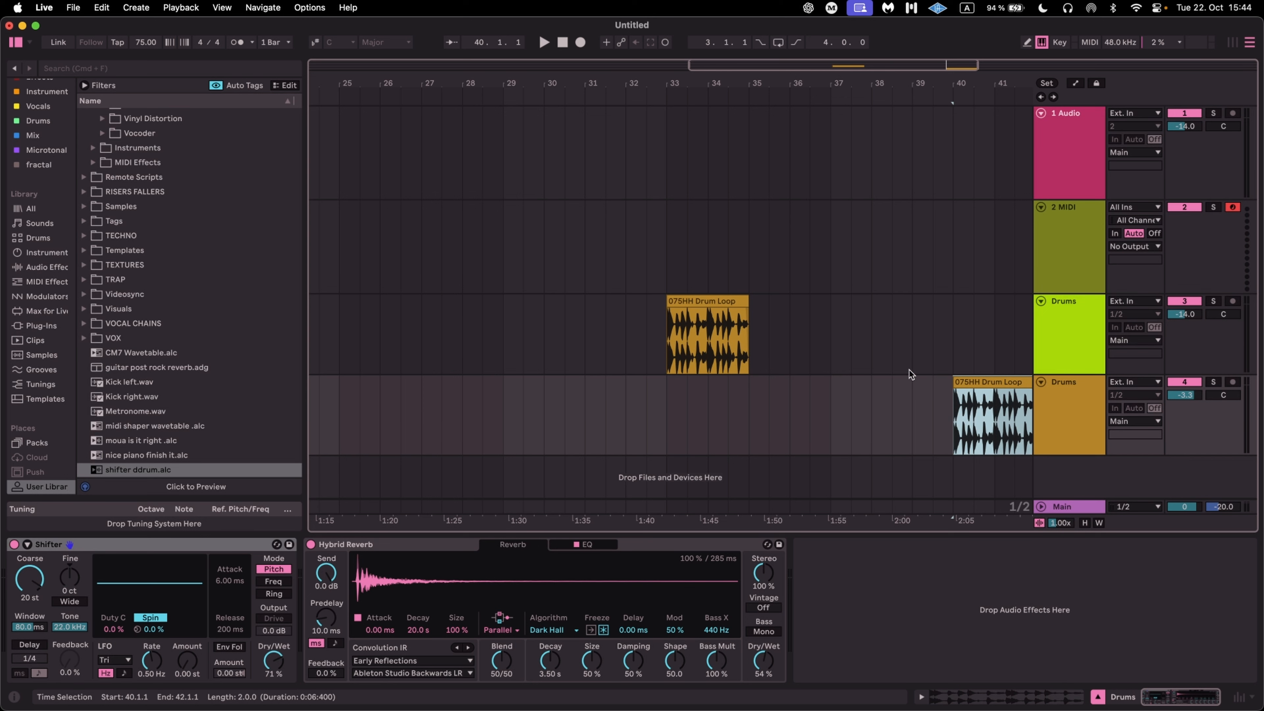
Try to collect all used media files into a project and save the Live Set.
click(76, 7)
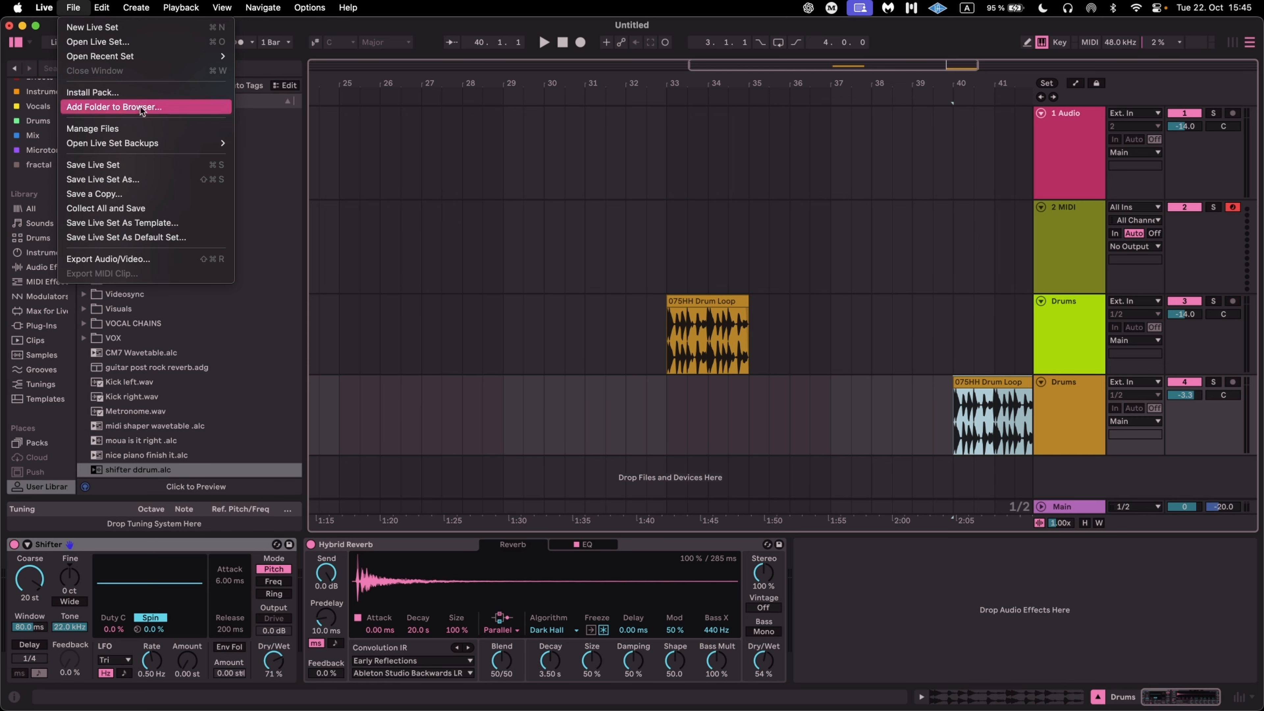
click(201, 222)
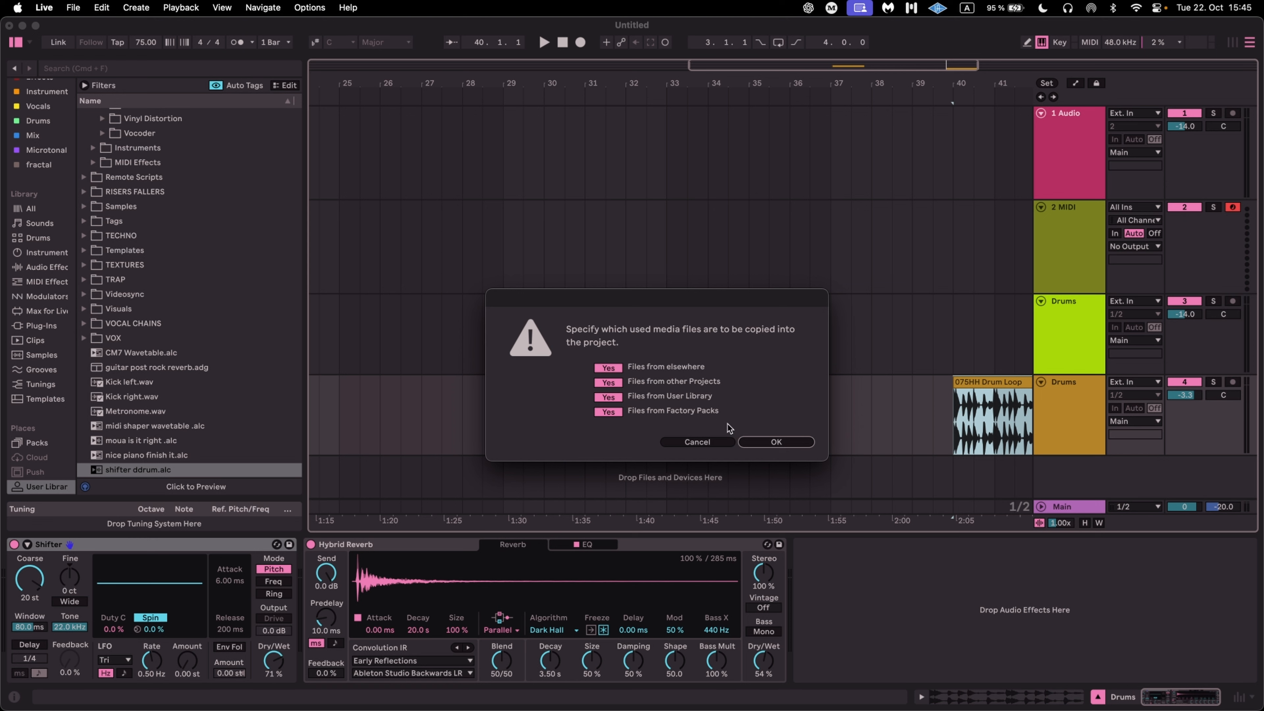
click(744, 443)
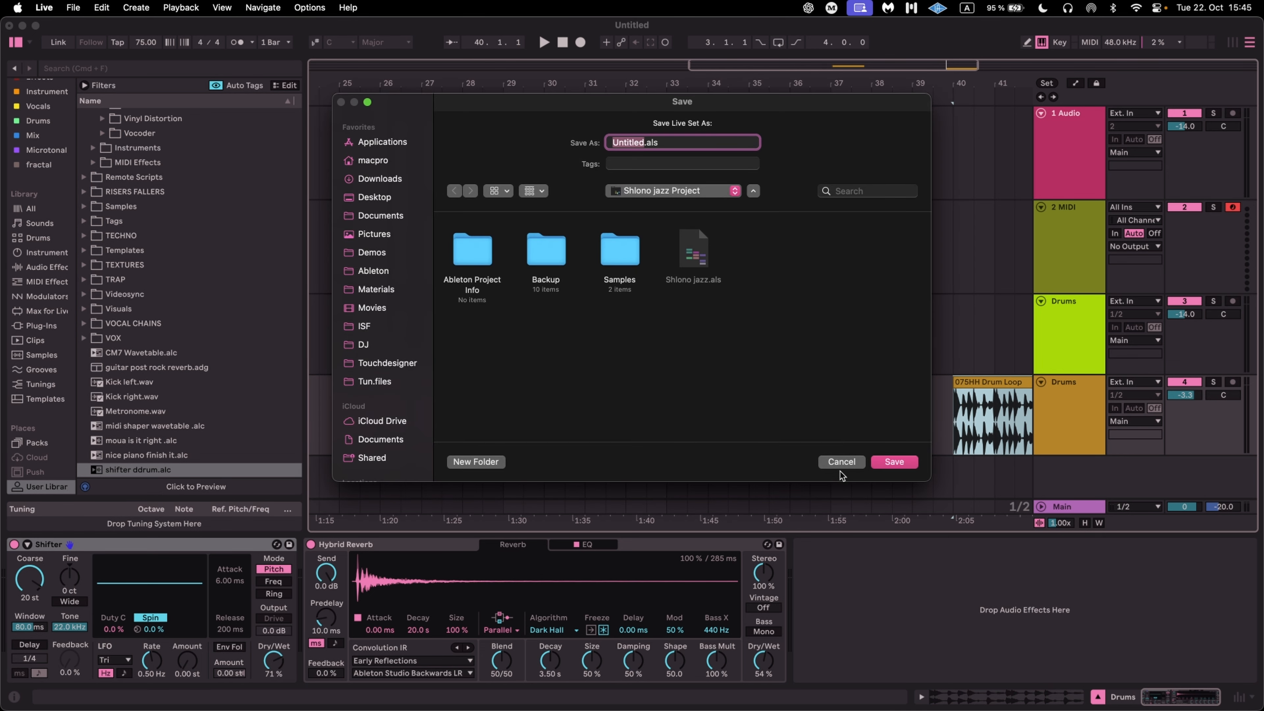
click(841, 461)
click(918, 394)
Delete both Drums tracks from the arrangement.
click(1003, 381)
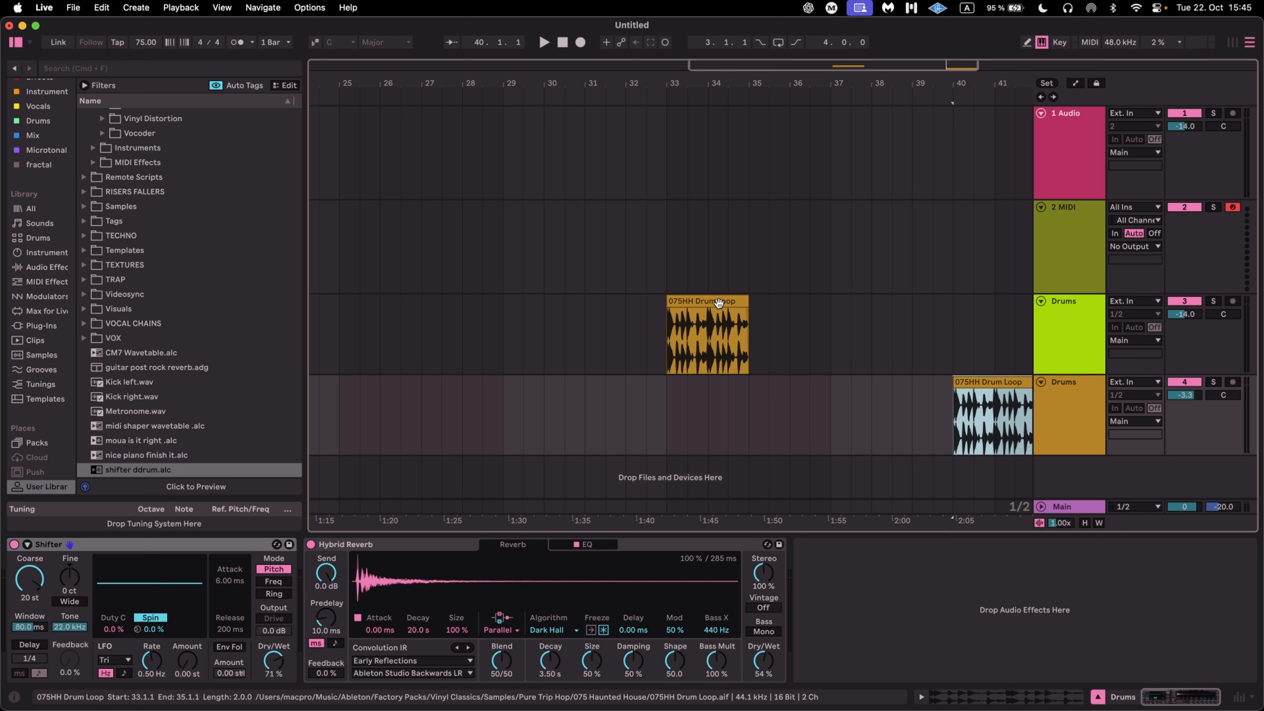
click(1086, 418)
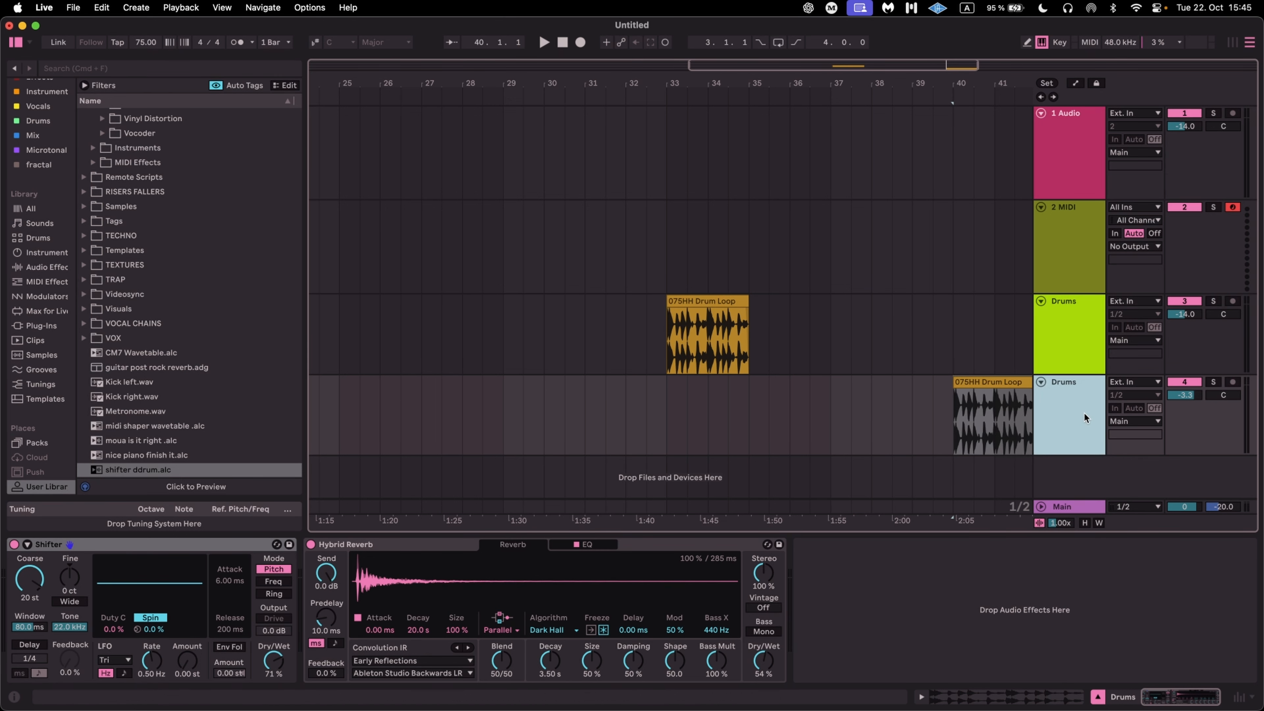
key(Delete)
key(Delete)
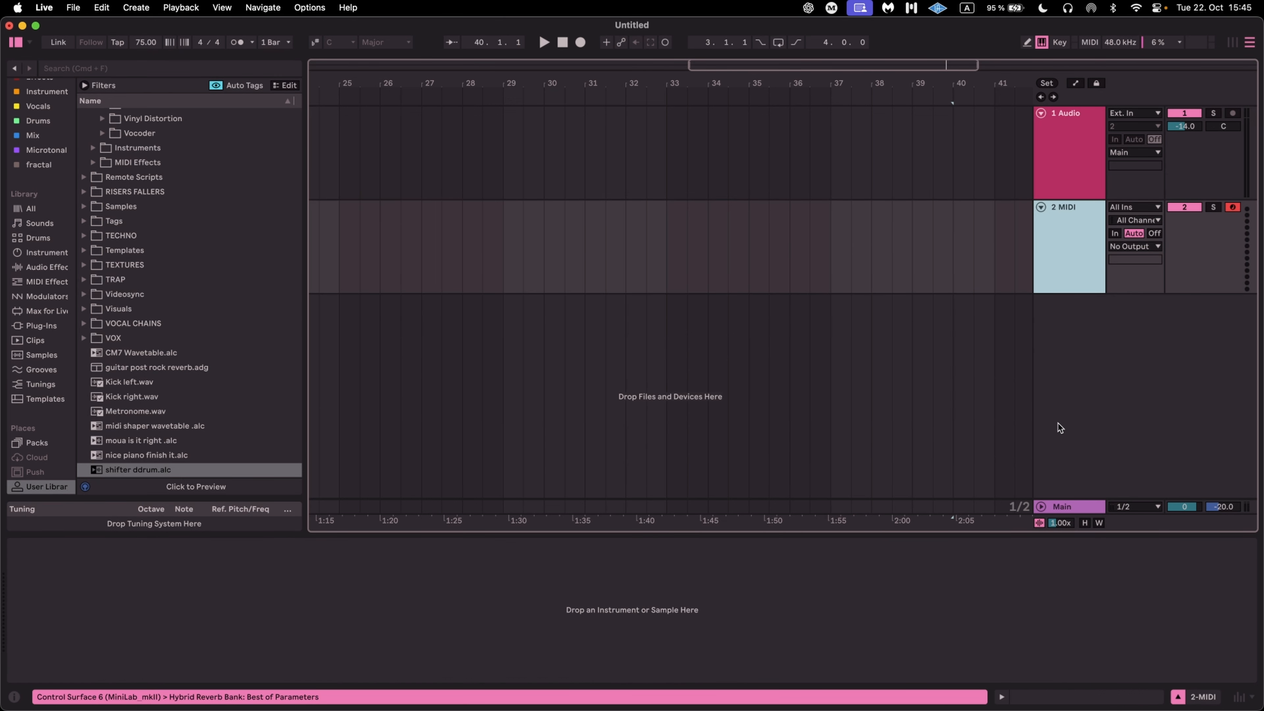
Group the cool shifter device on audio track 1 into an Audio Effect Rack and show its chain list.
click(1080, 158)
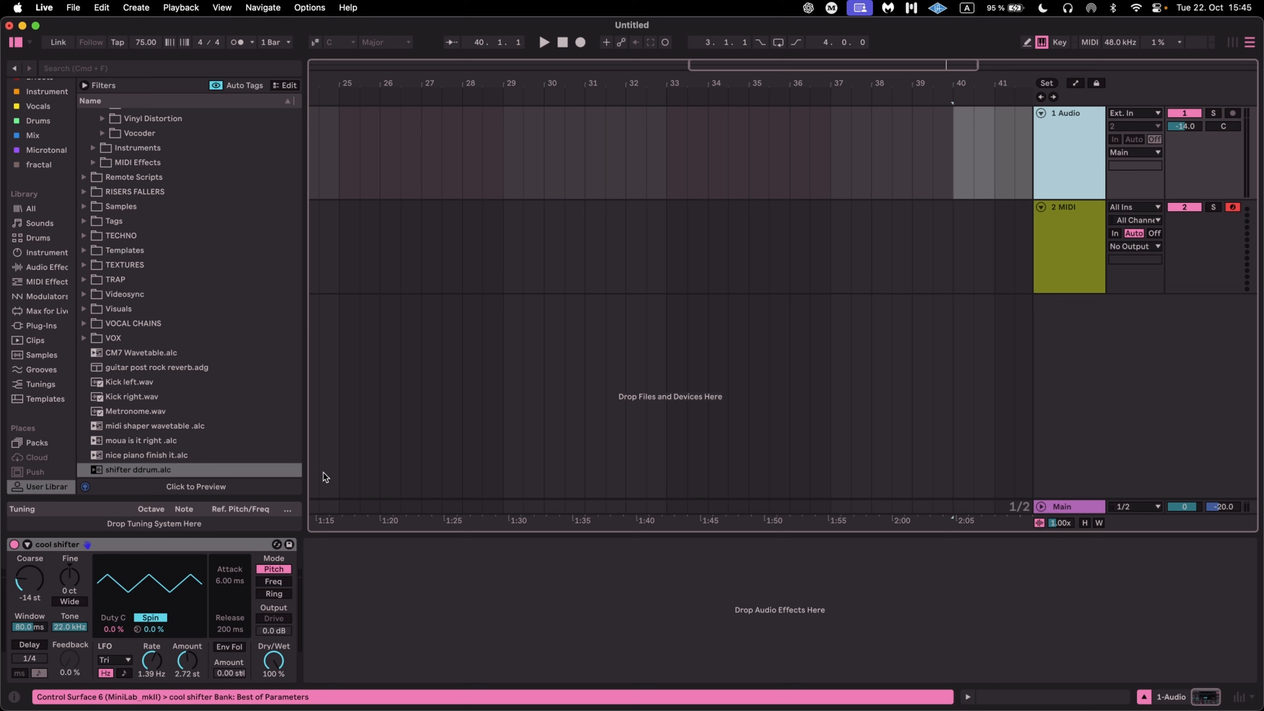
click(193, 548)
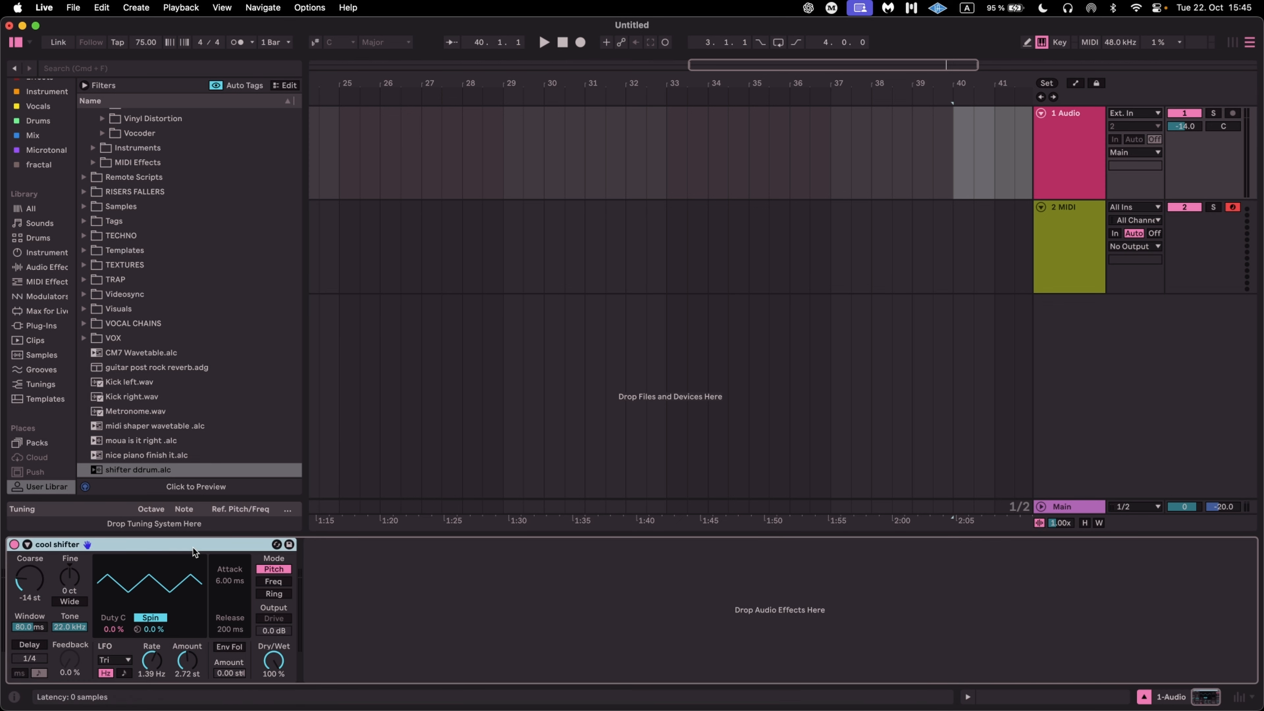
key(super+g)
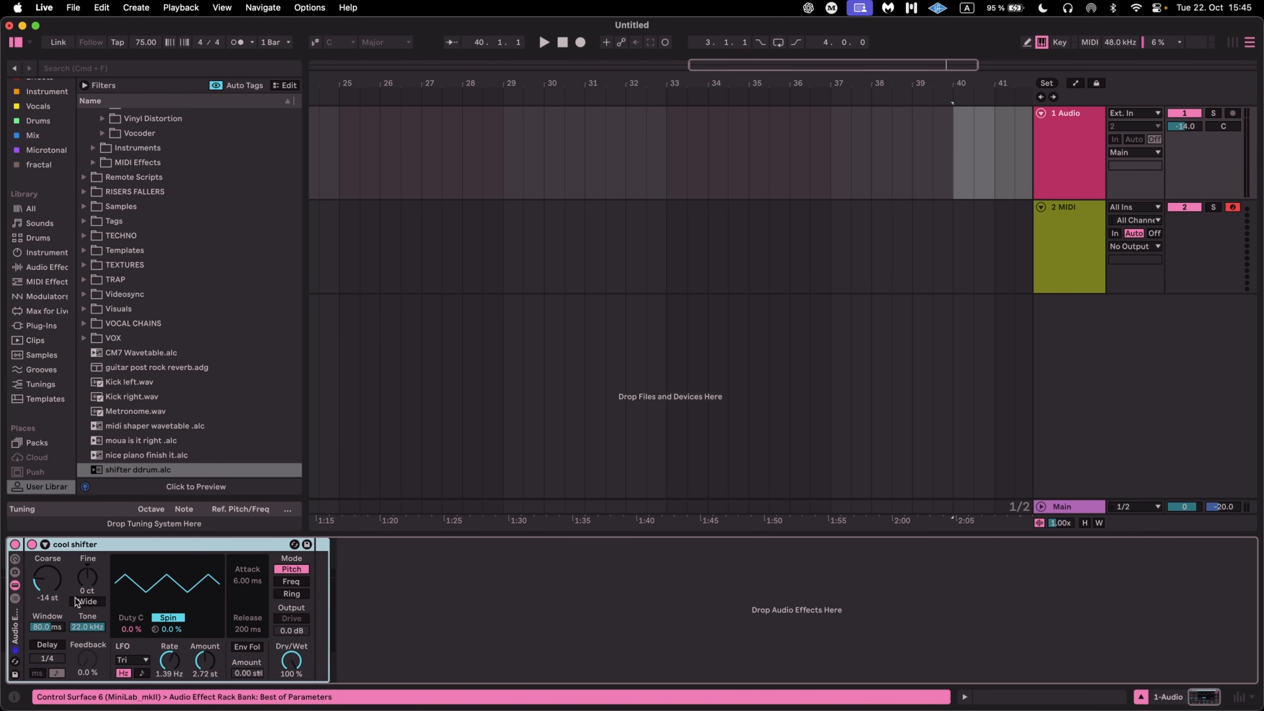
click(14, 598)
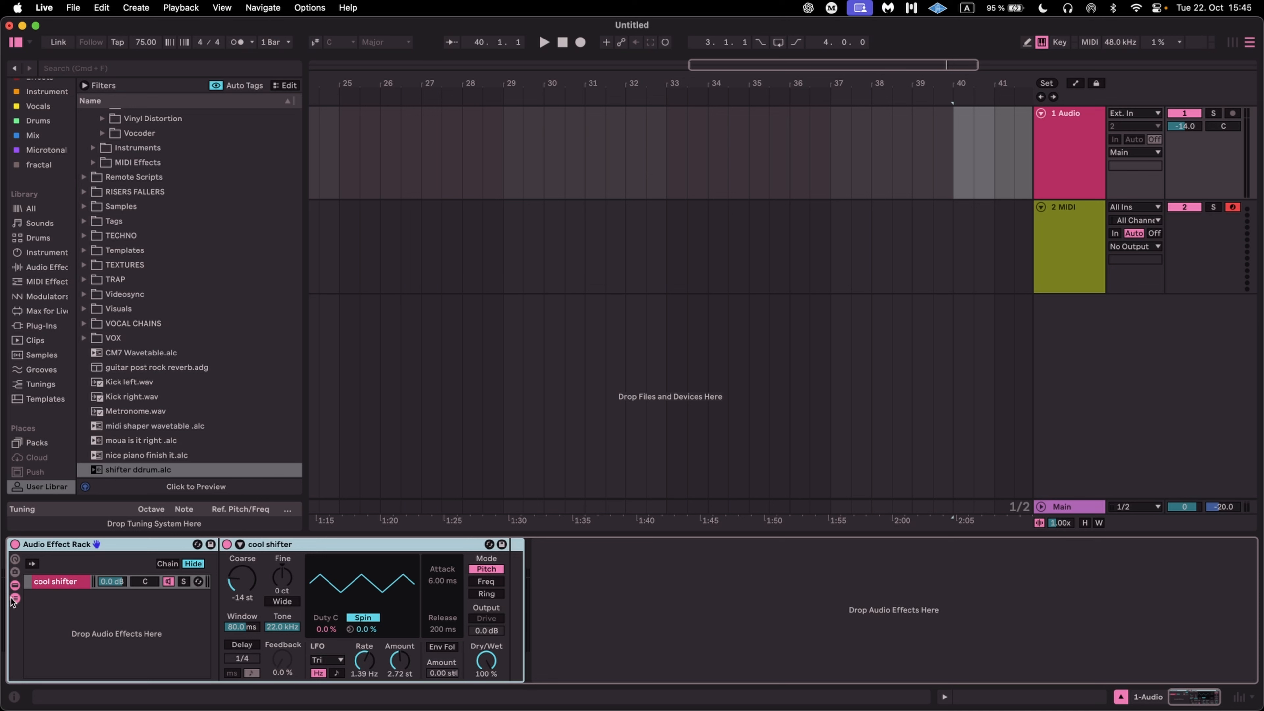
click(1063, 202)
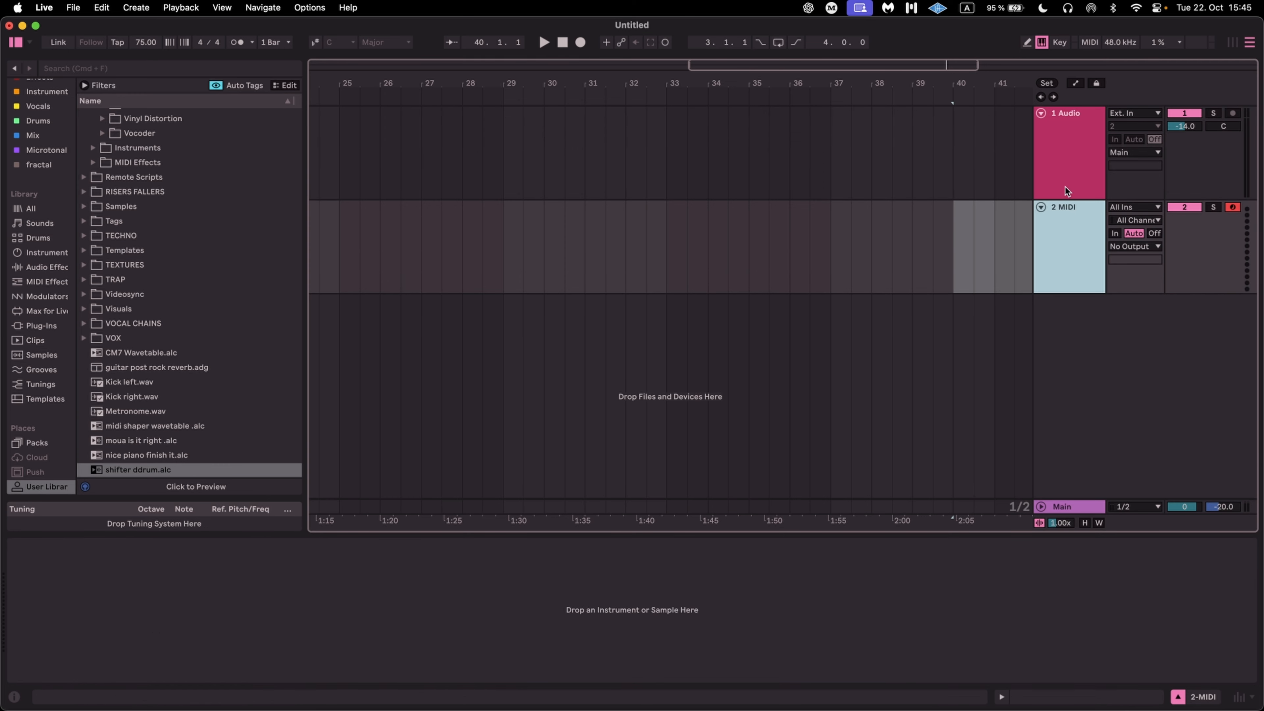
shift+click(1070, 168)
key(super+g)
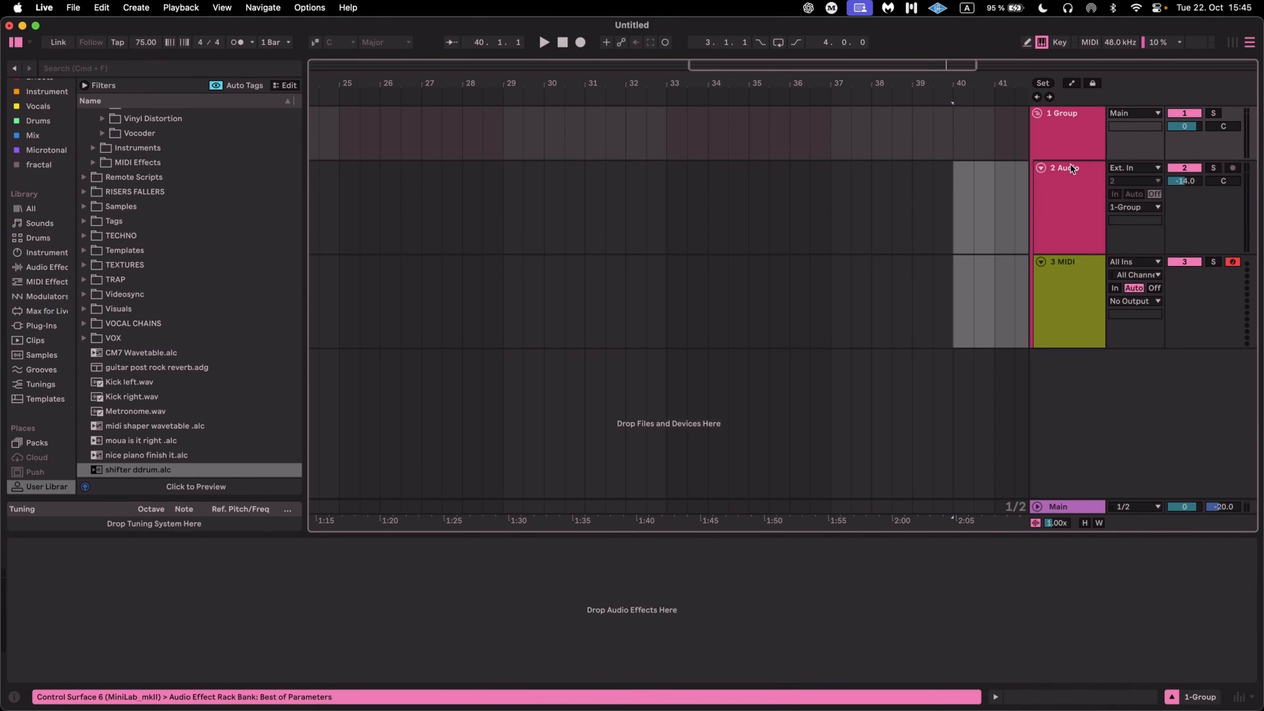
key(super+z)
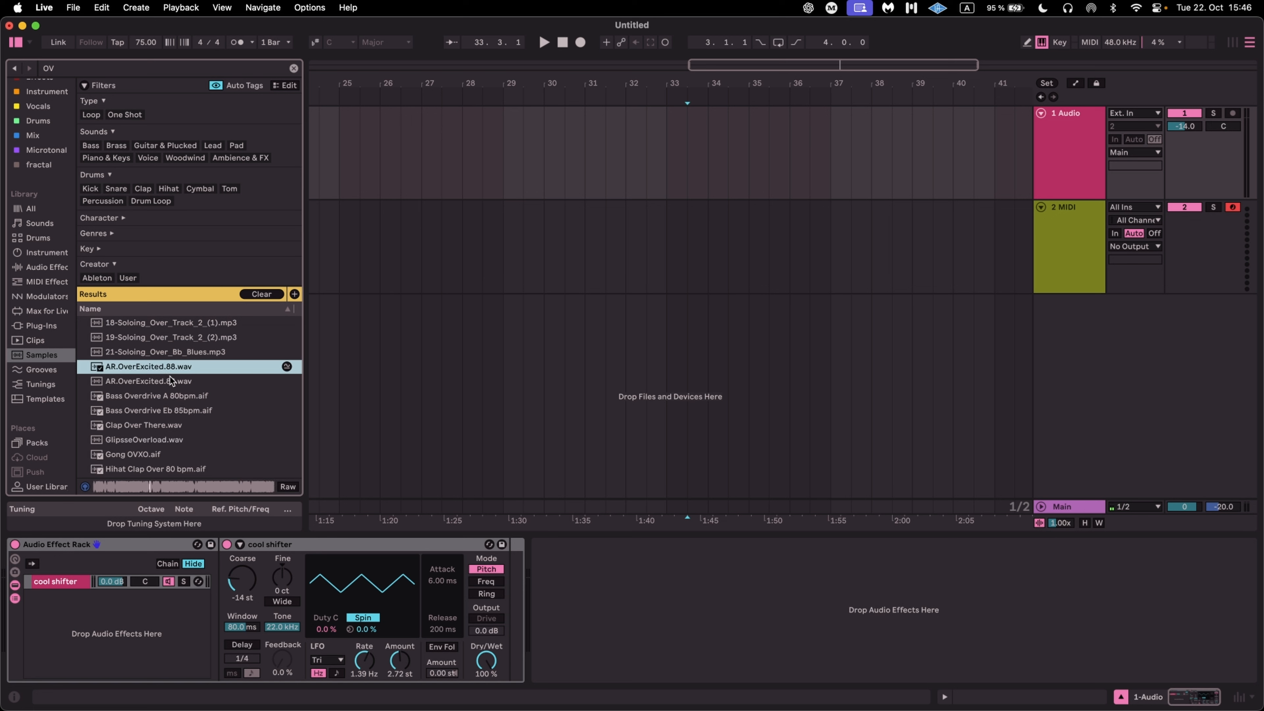
Place the first AR.OverExcited.88.wav sample on audio track 1 at bar 33 and play it through the rack.
drag(158, 371, 616, 166)
drag(616, 114, 677, 113)
key(space)
key(space)
Reset the cool shifter's Coarse pitch, LFO Amount and LFO Rate during playback, and lower track 1's volume to -18.4 dB.
double_click(251, 575)
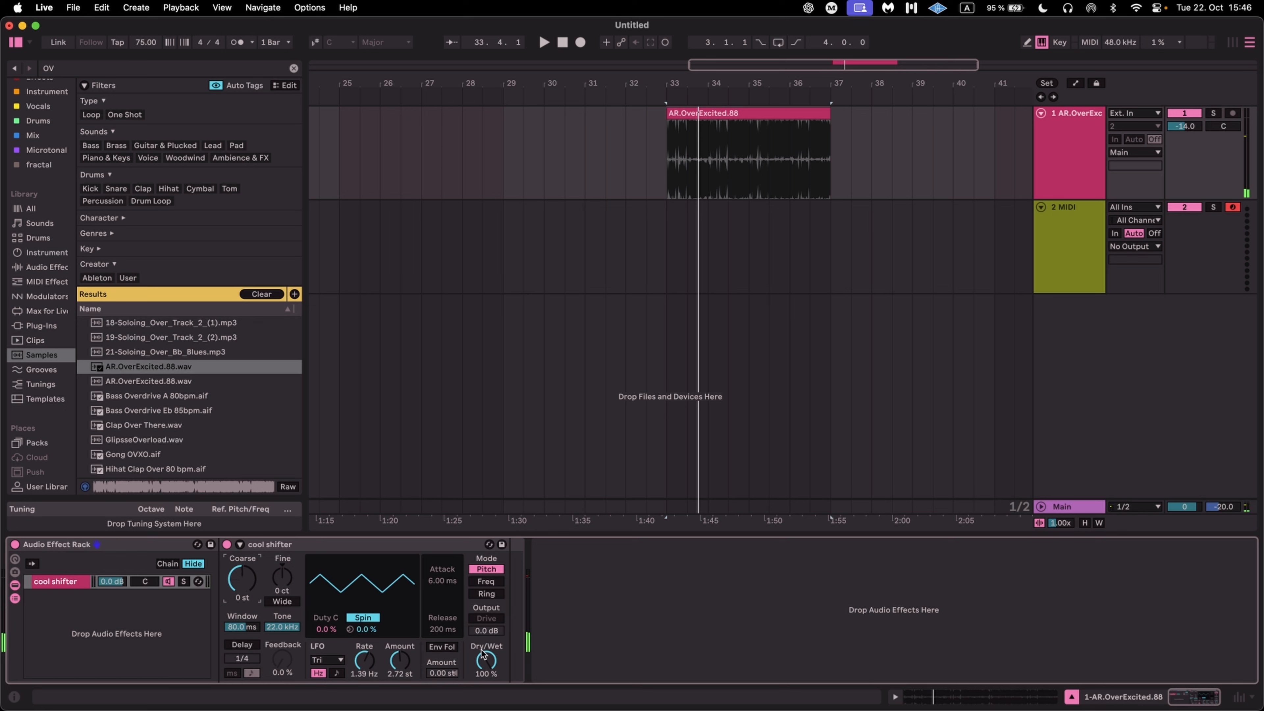
key(space)
double_click(398, 660)
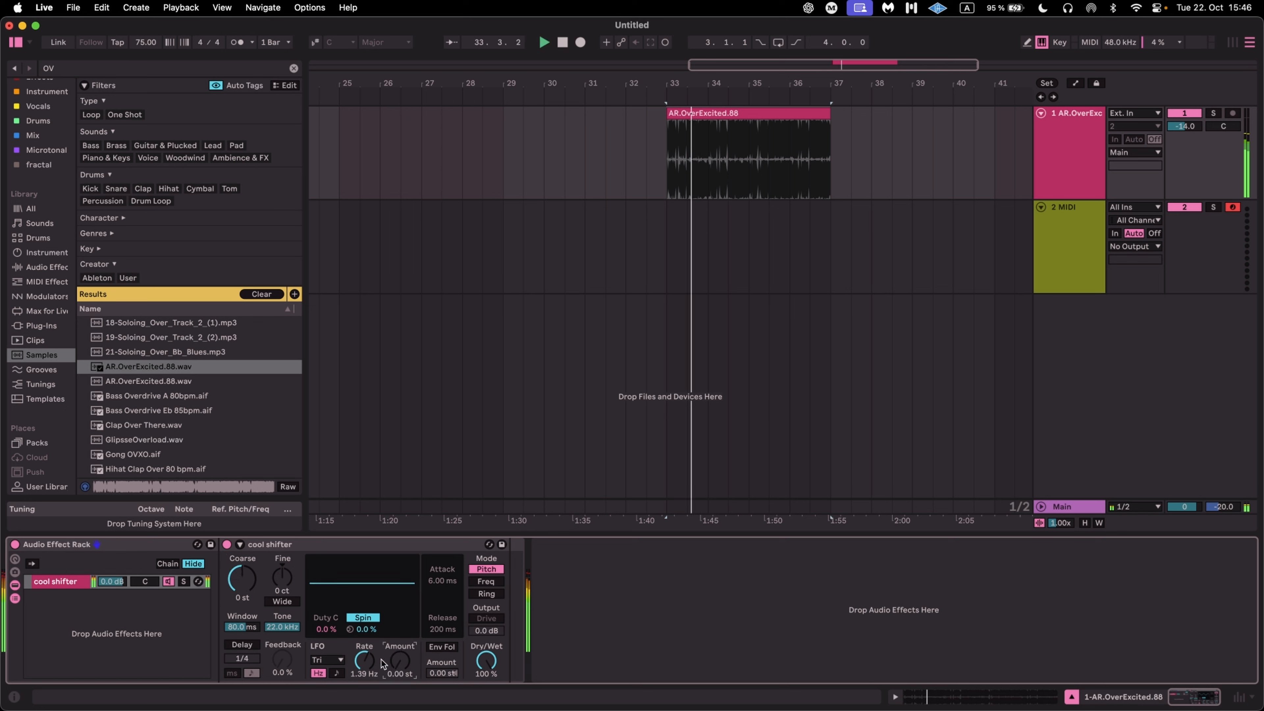
double_click(363, 662)
key(space)
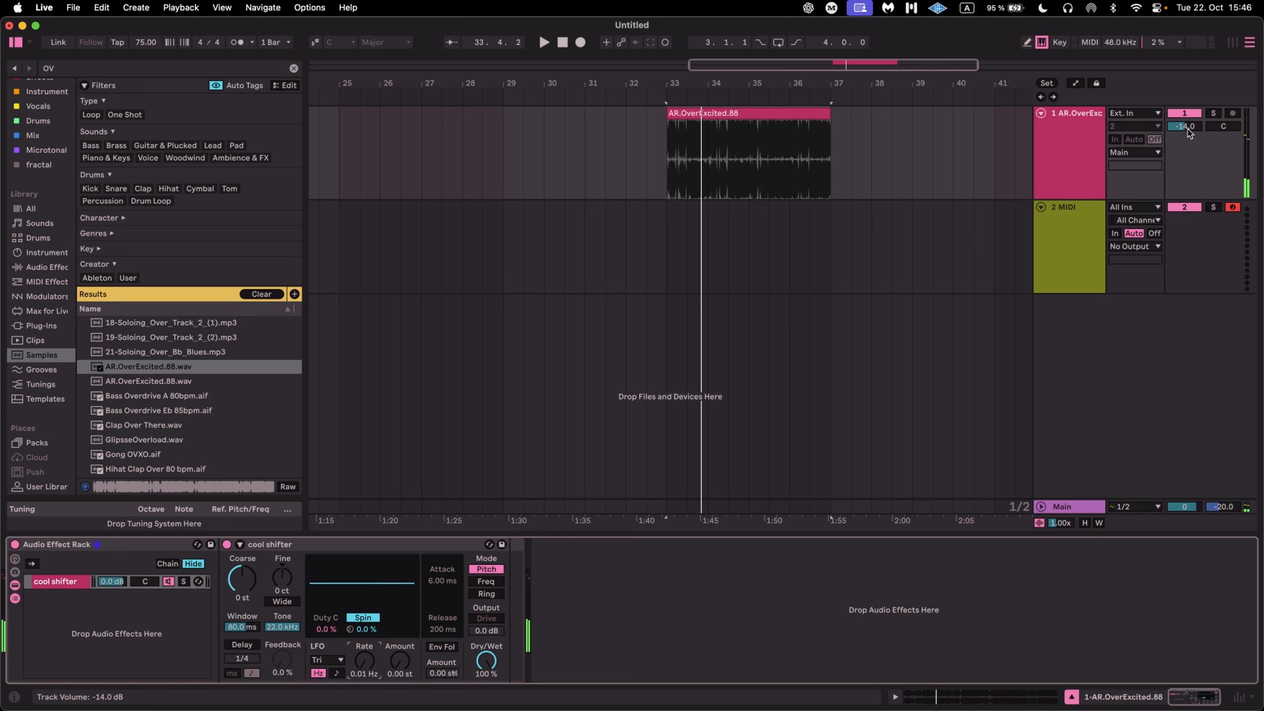
drag(1188, 132, 1187, 150)
click(771, 151)
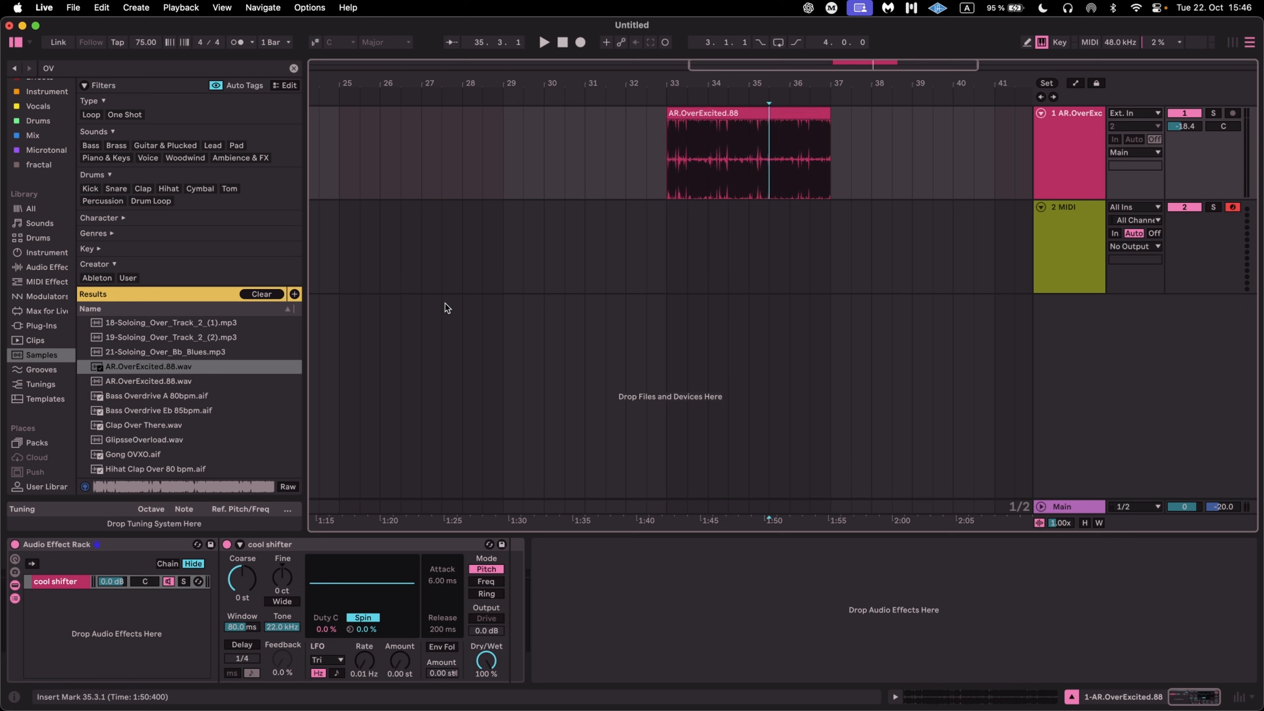
Audition further samples from the search results and place Gong OVXO.aif on audio track 1 at bar 39.
click(190, 383)
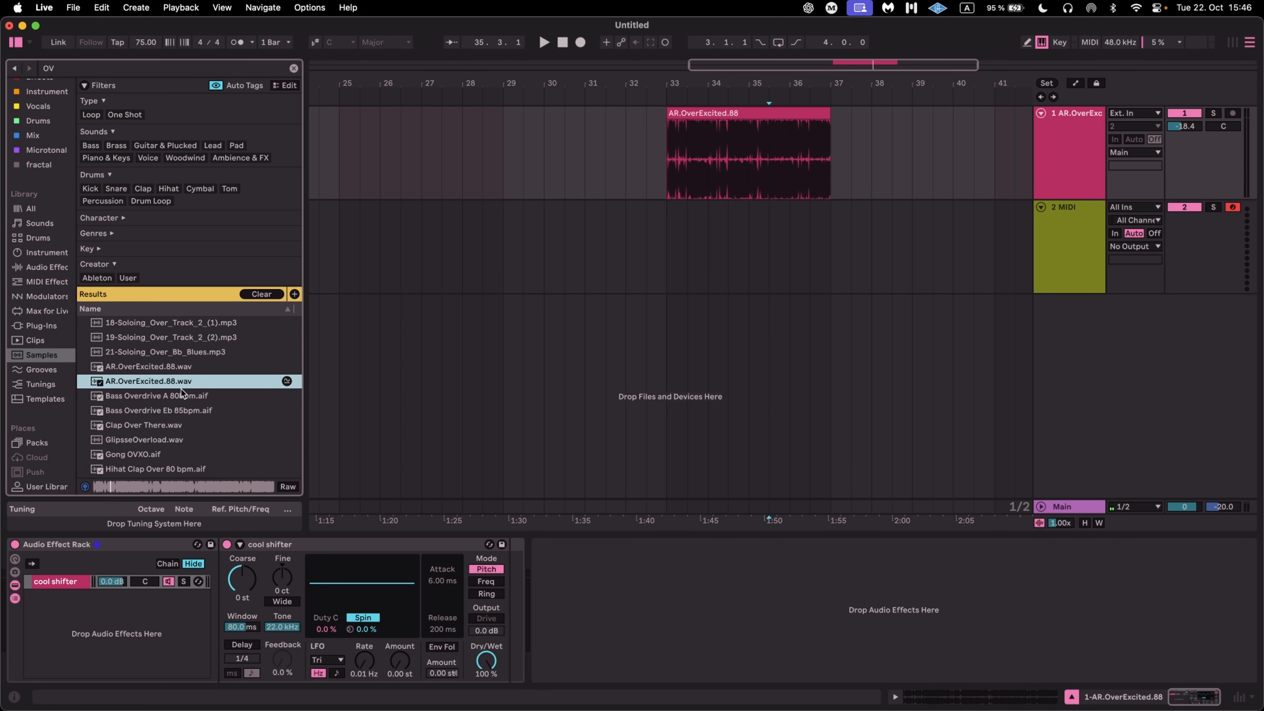
click(174, 410)
click(172, 440)
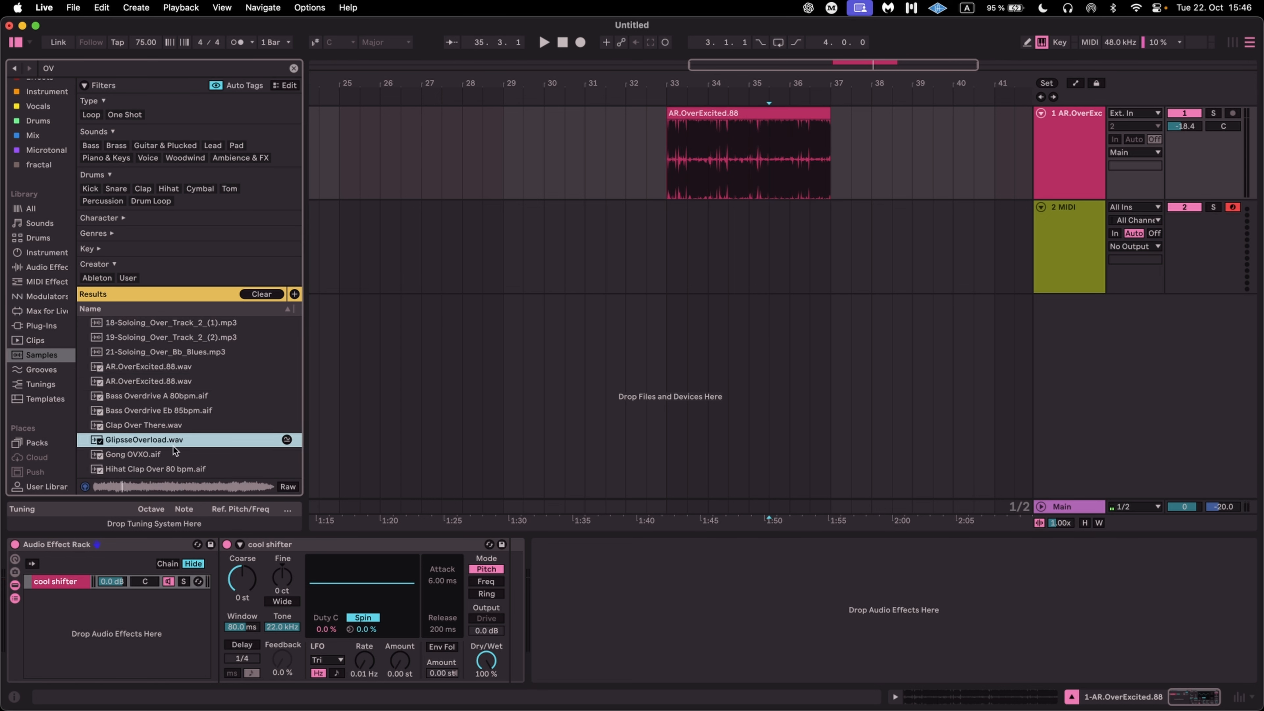
click(169, 457)
scroll(167, 461, down, 3)
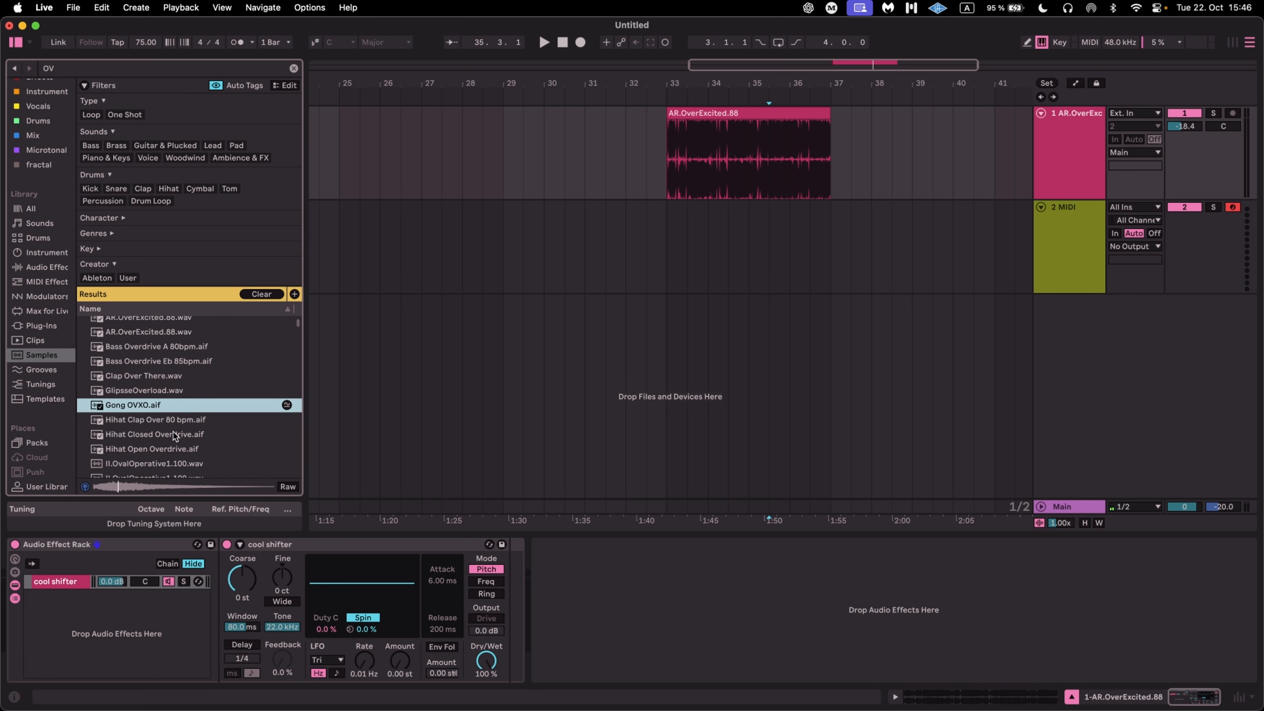
click(175, 422)
drag(172, 406, 1001, 133)
key(space)
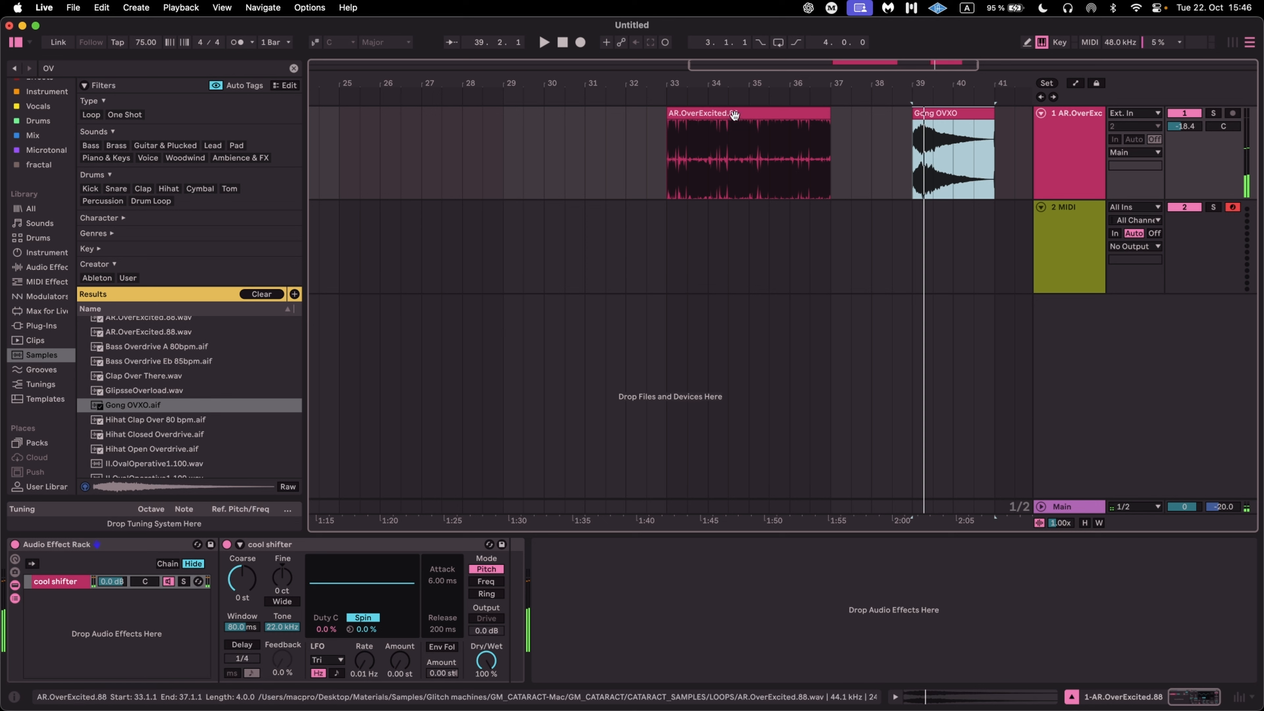
Audition more samples, place Oversampled_dusk_drum_loop_05_145.wav on audio track 1 at bar 28, and play it.
scroll(167, 434, down, 5)
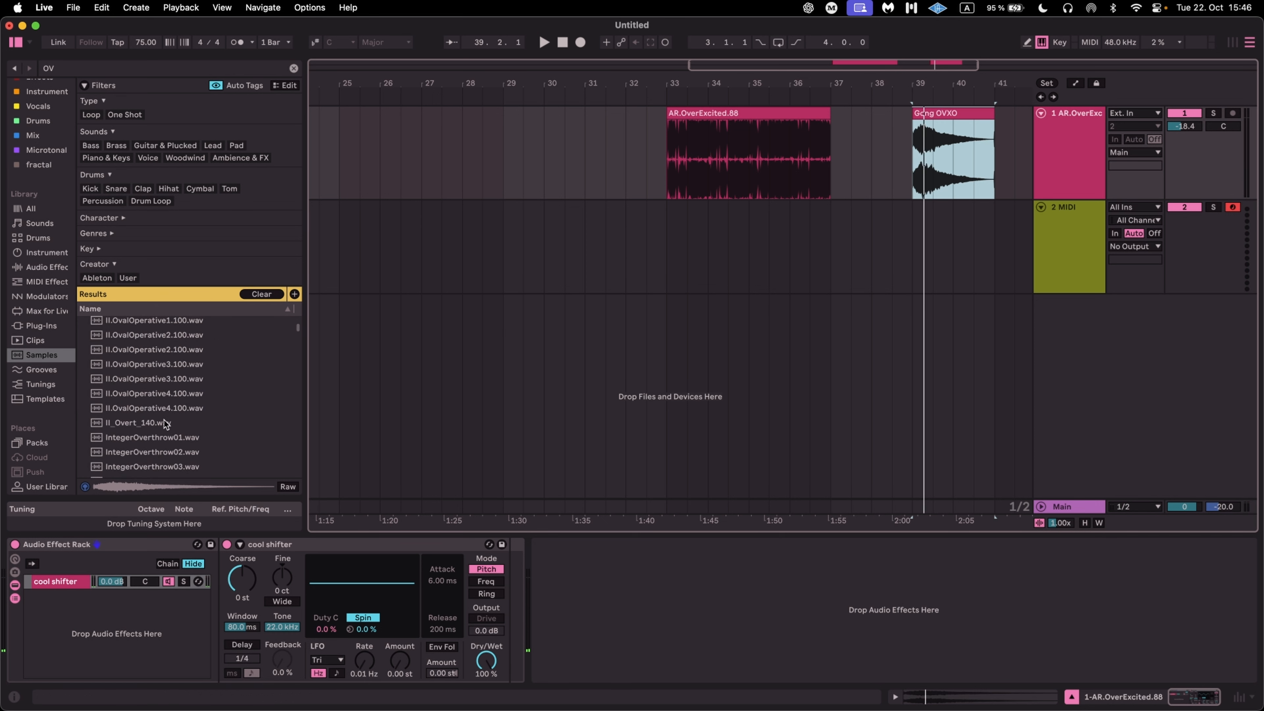
click(162, 409)
scroll(160, 394, down, 10)
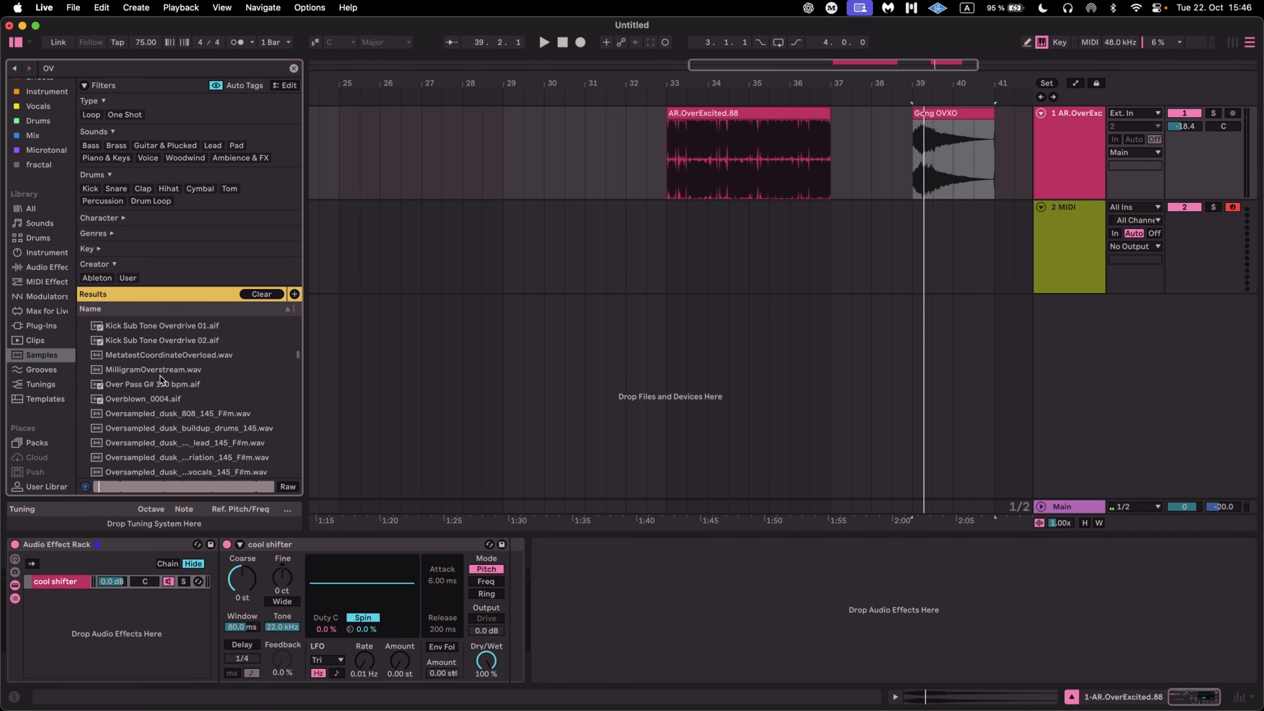
click(174, 369)
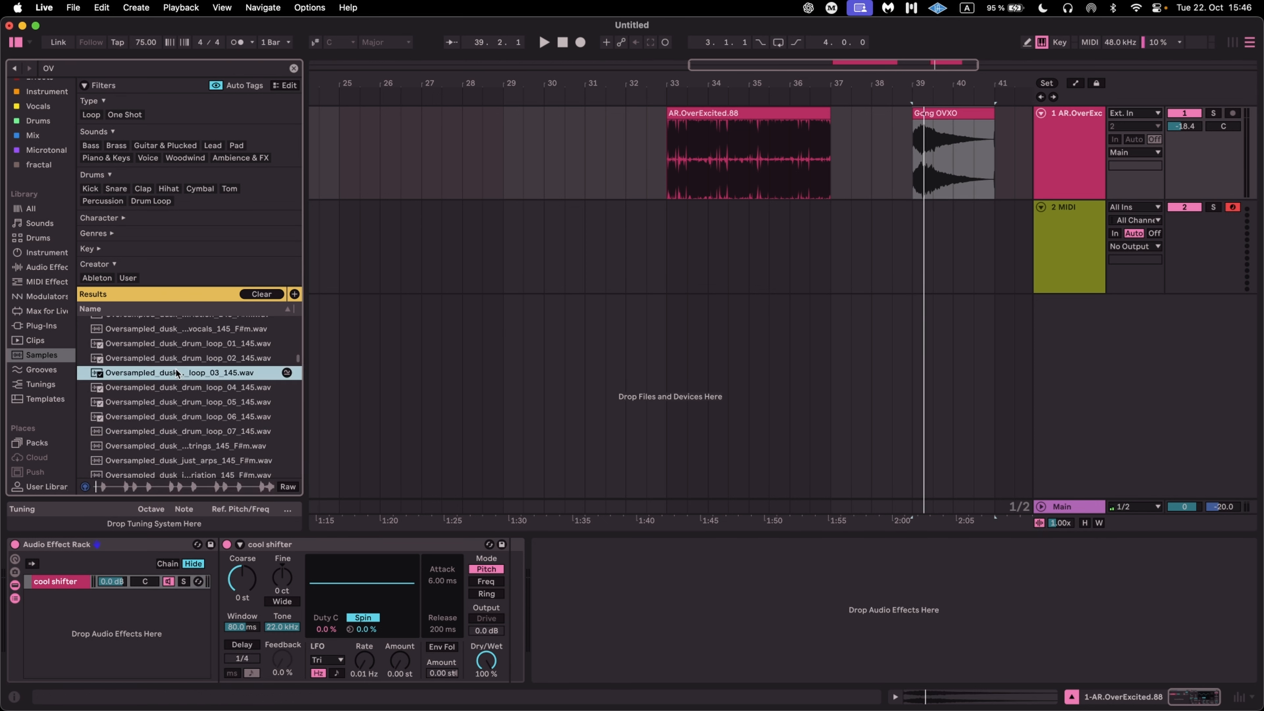
click(184, 403)
drag(182, 404, 466, 143)
key(space)
key(space)
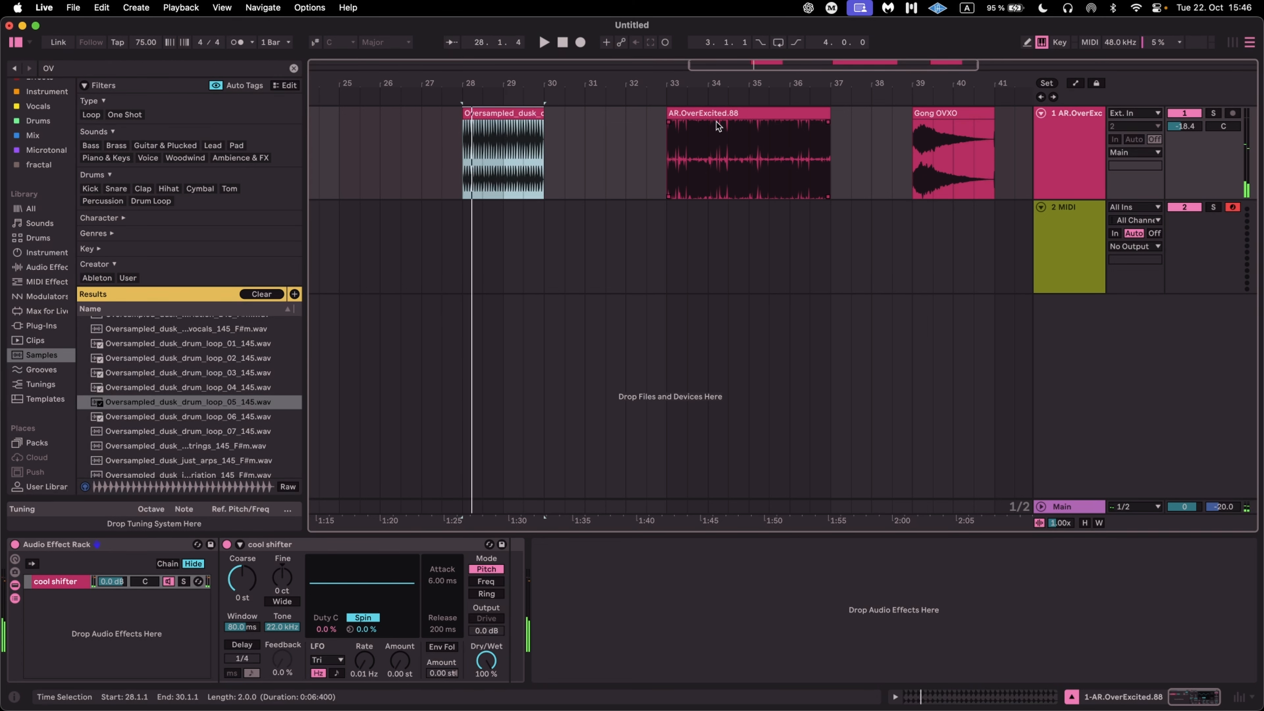
Delete the cool shifter from the rack and load a default Shifter device in its place.
click(716, 121)
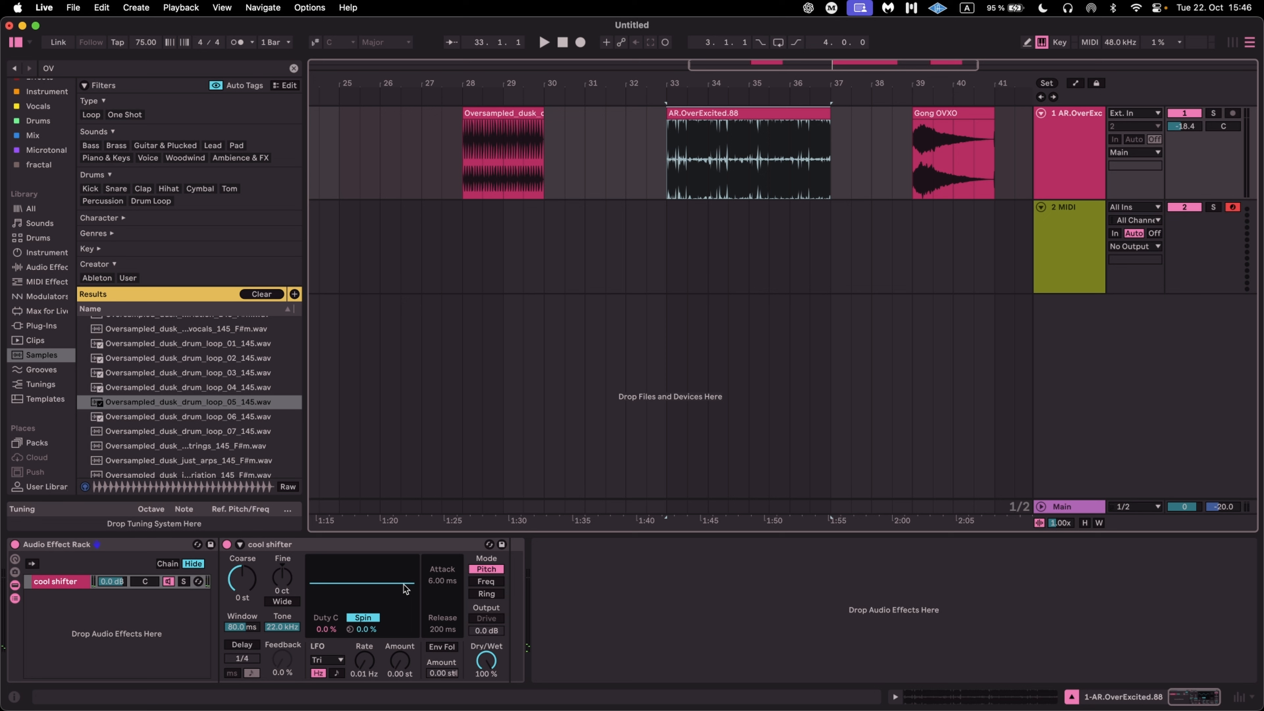
click(373, 546)
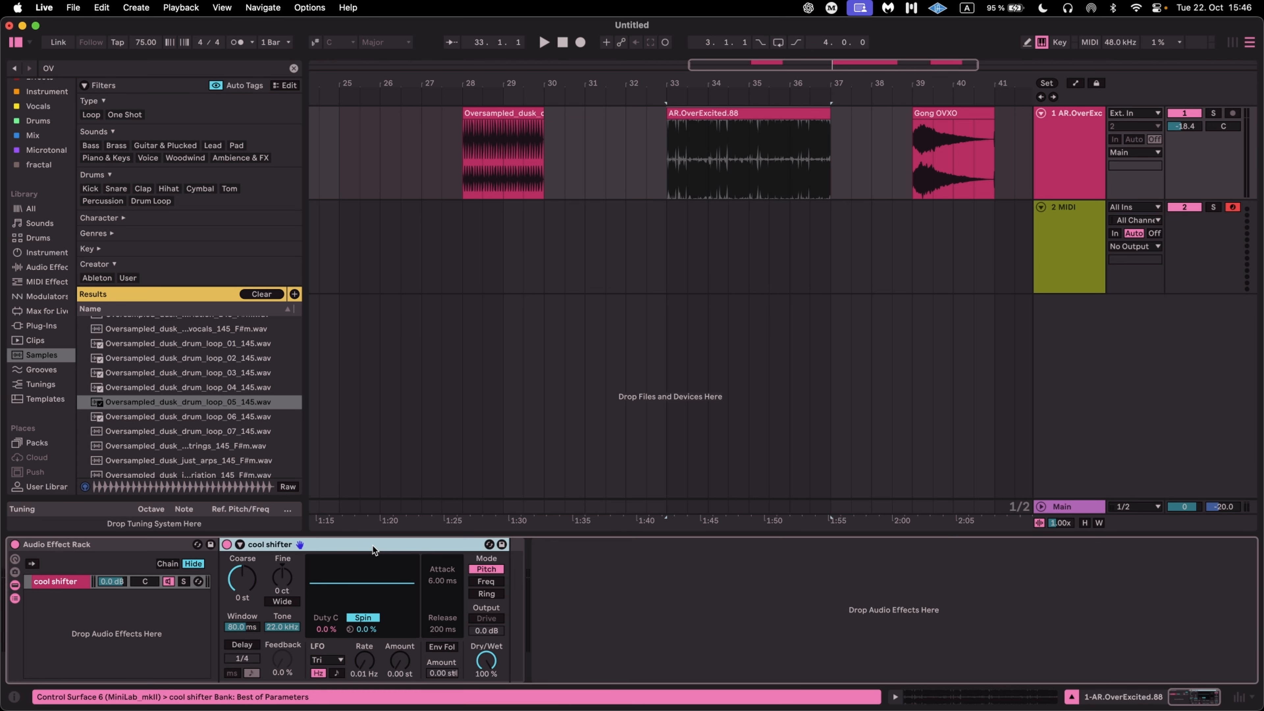
key(BackSpace)
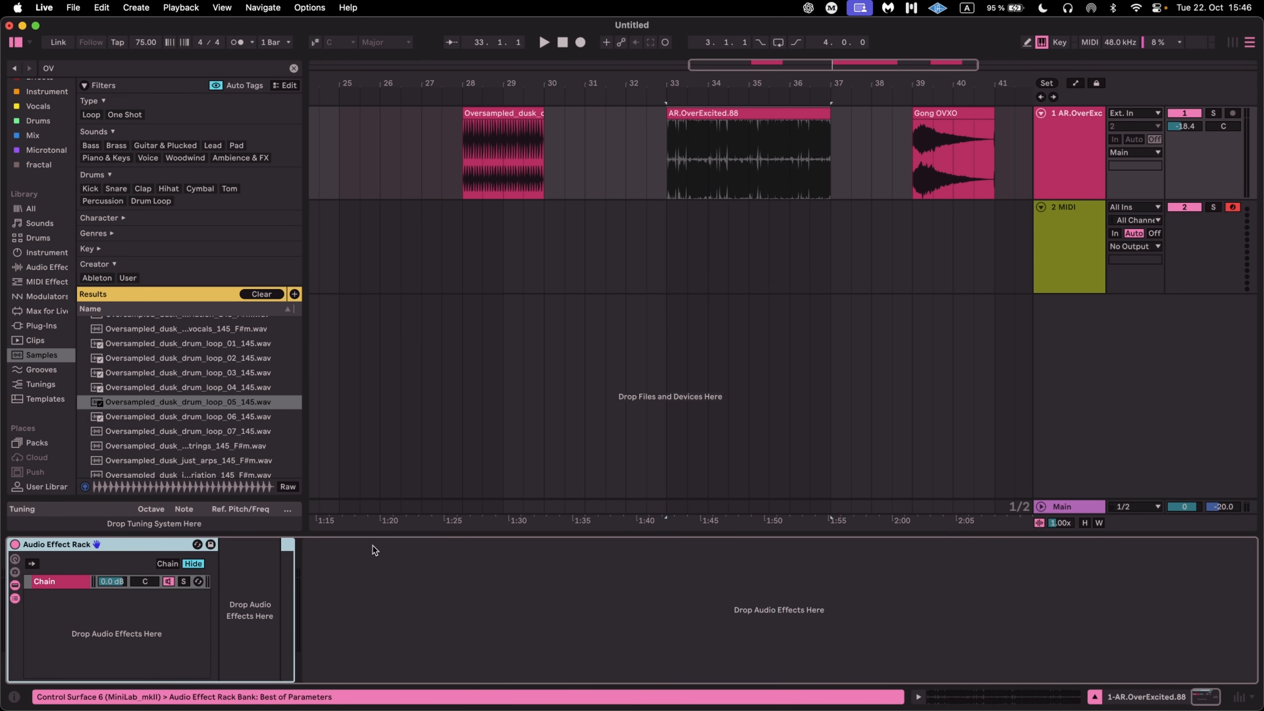
key(super+f)
text(shifter)
drag(118, 275, 250, 610)
Hide the rack's chain list, show its macro variations and macro controls, and expand the rack to 16 macros.
click(14, 598)
click(15, 572)
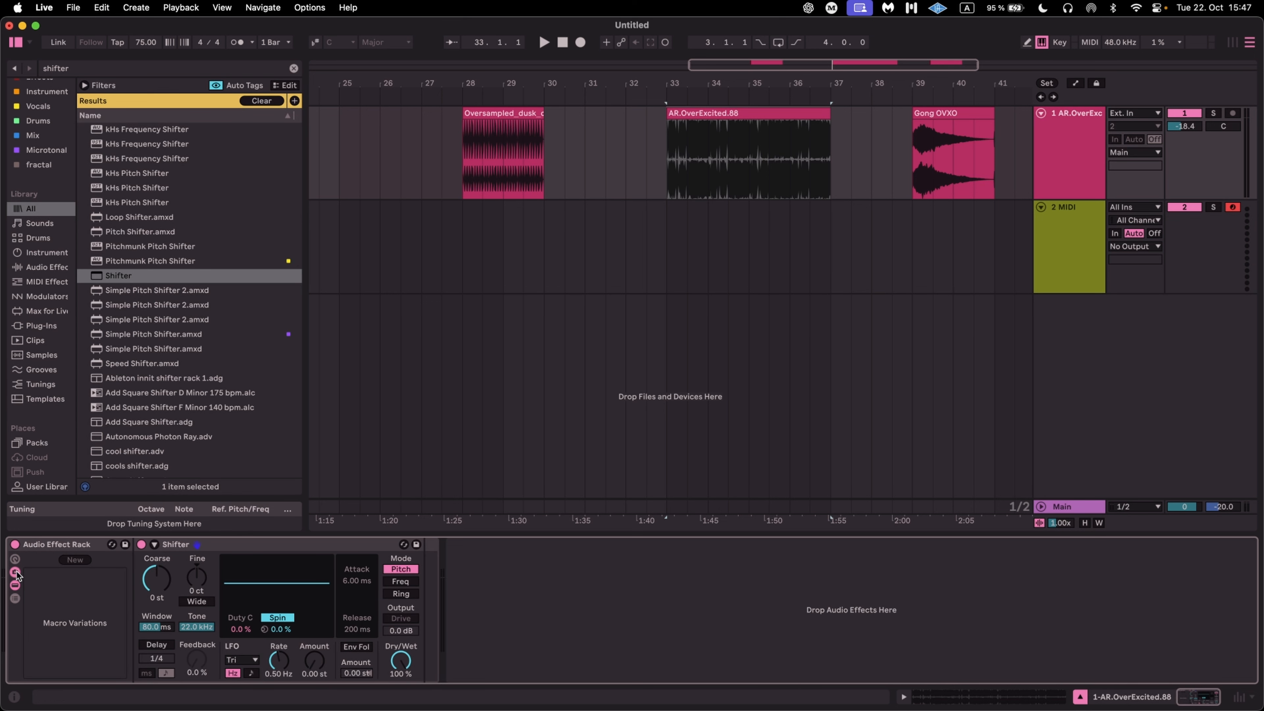
click(15, 559)
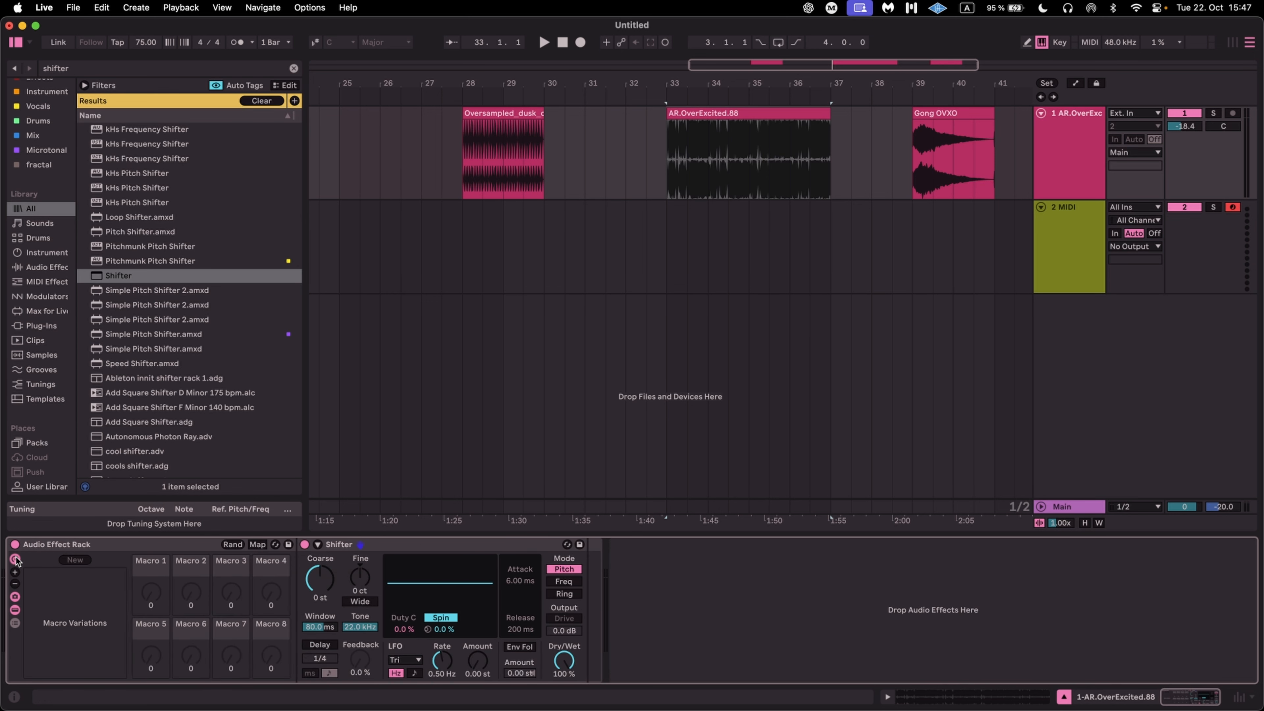
click(16, 574)
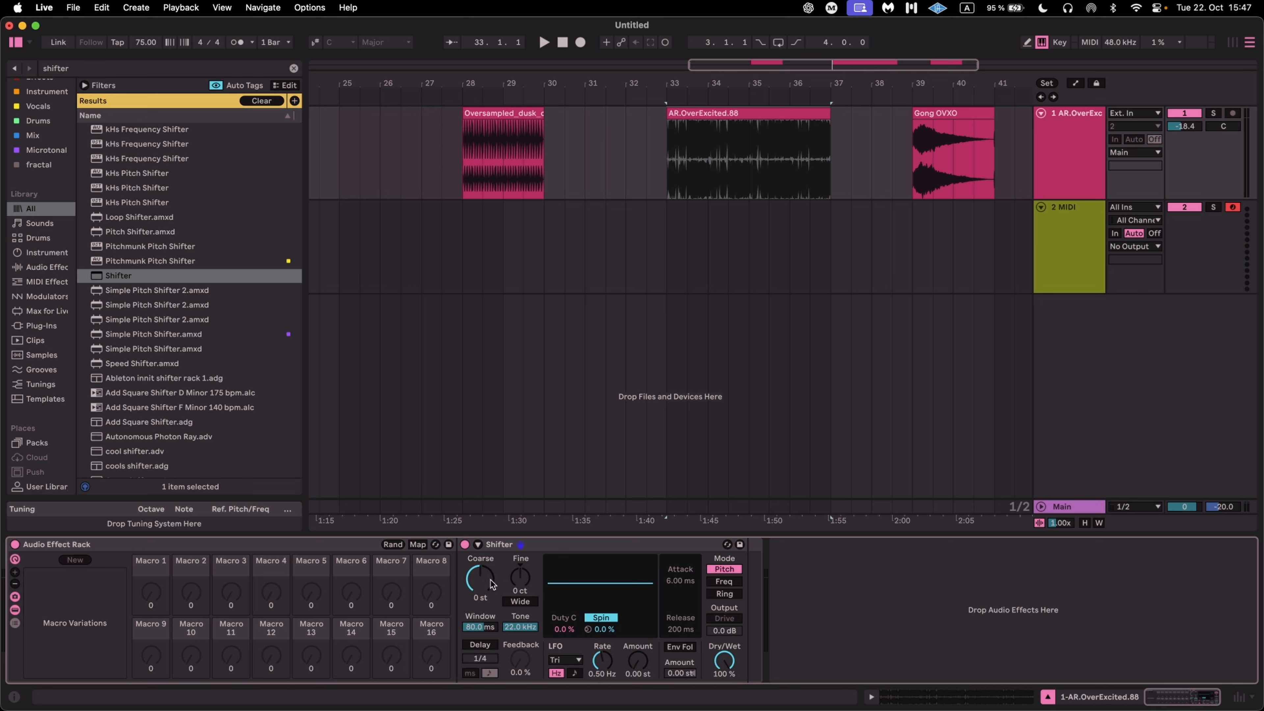
Map Shifter's Coarse, Fine and Wide parameters to Macros 1, 2 and 3.
right_click(477, 578)
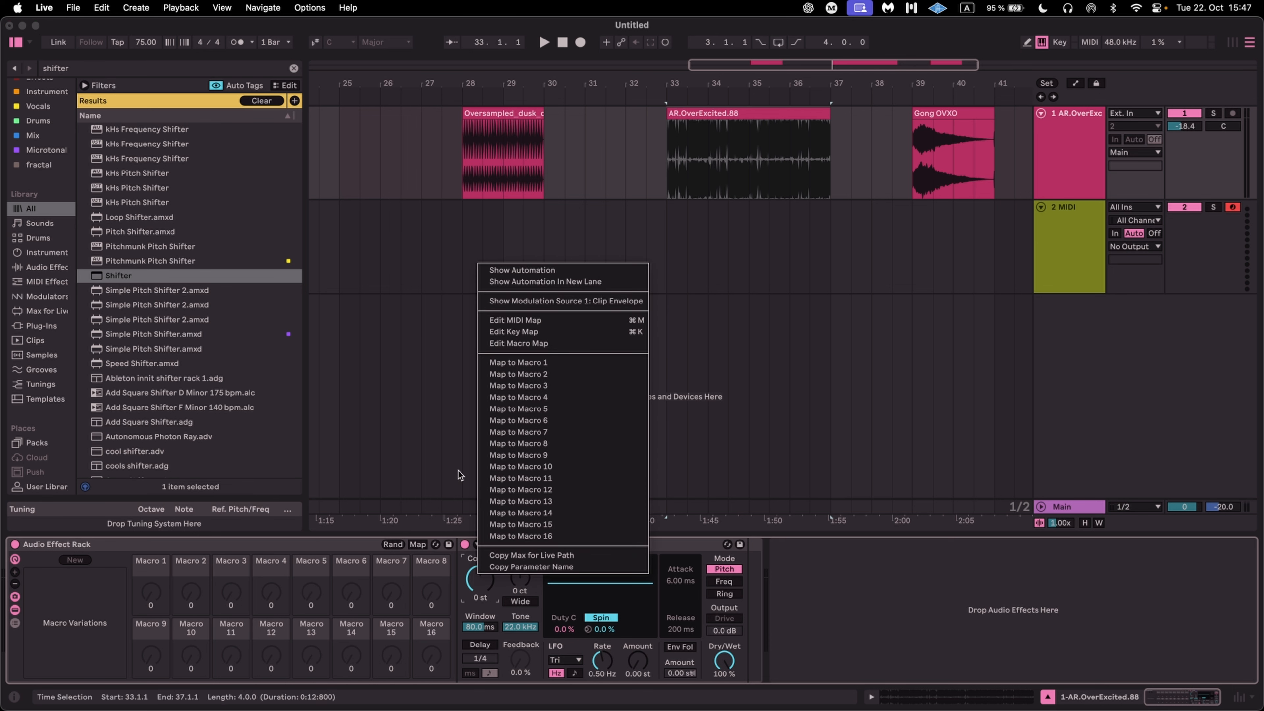
click(518, 362)
click(417, 544)
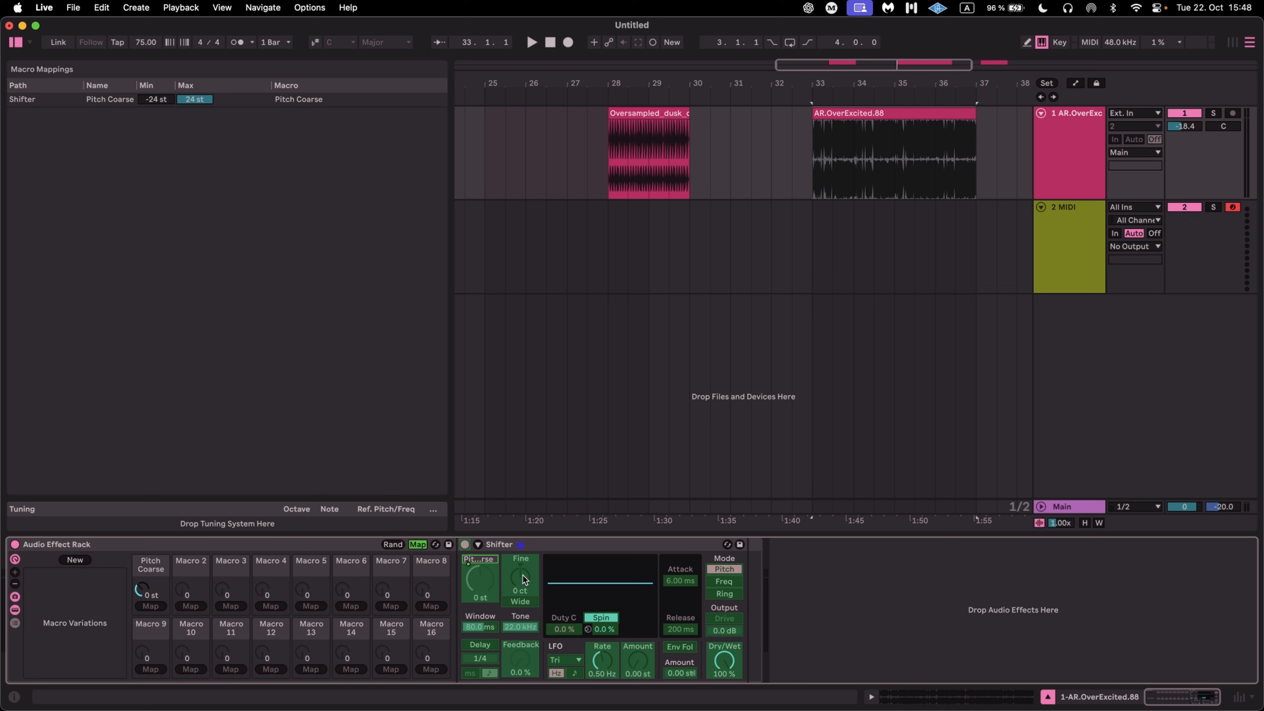
click(190, 605)
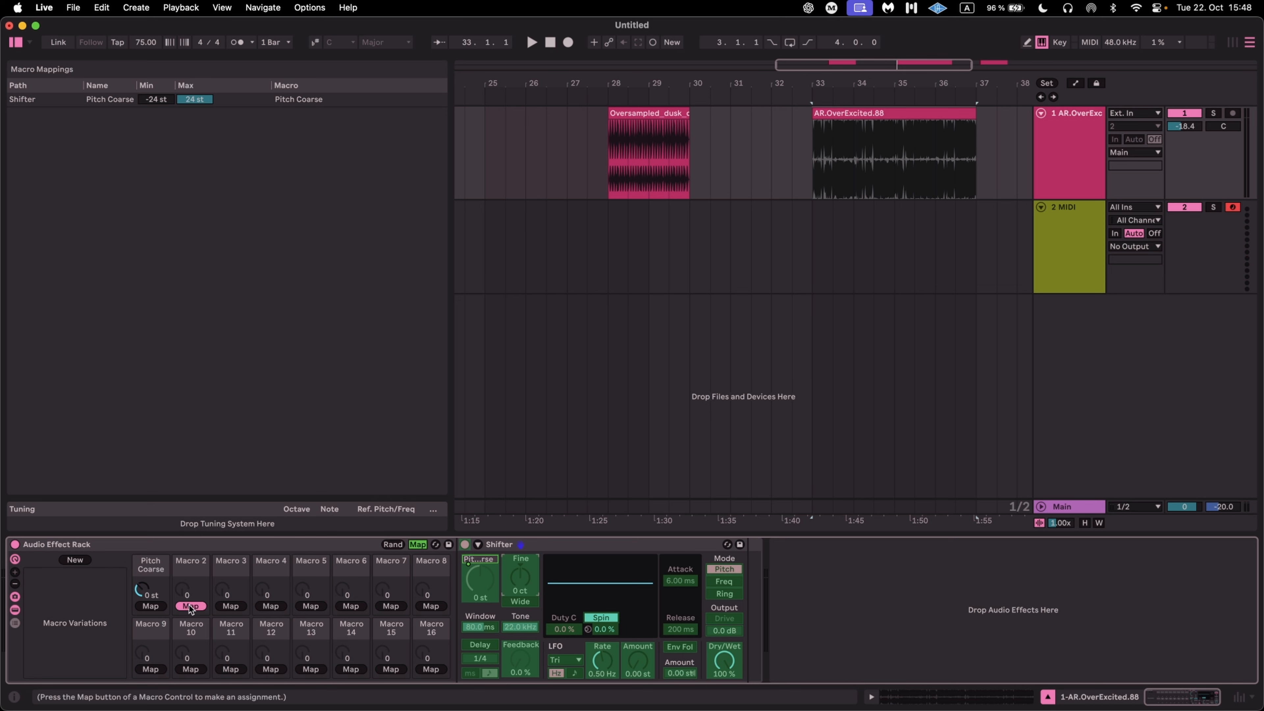
click(521, 601)
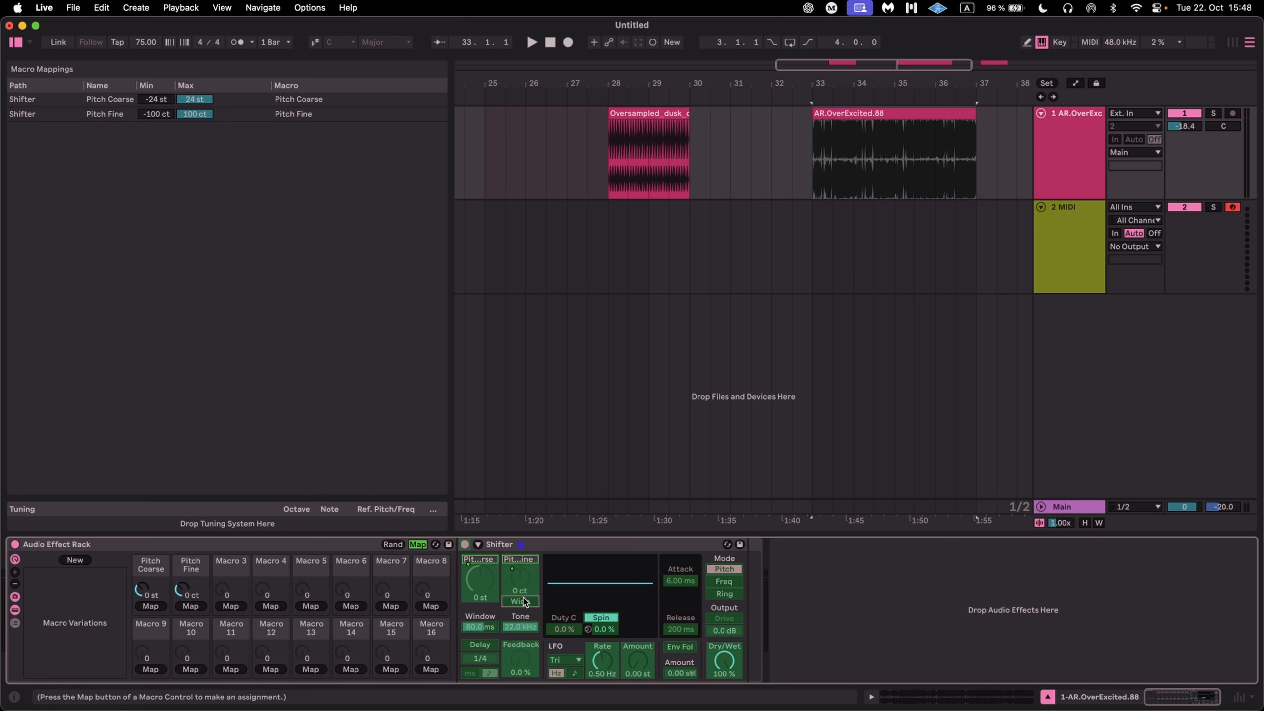
click(231, 605)
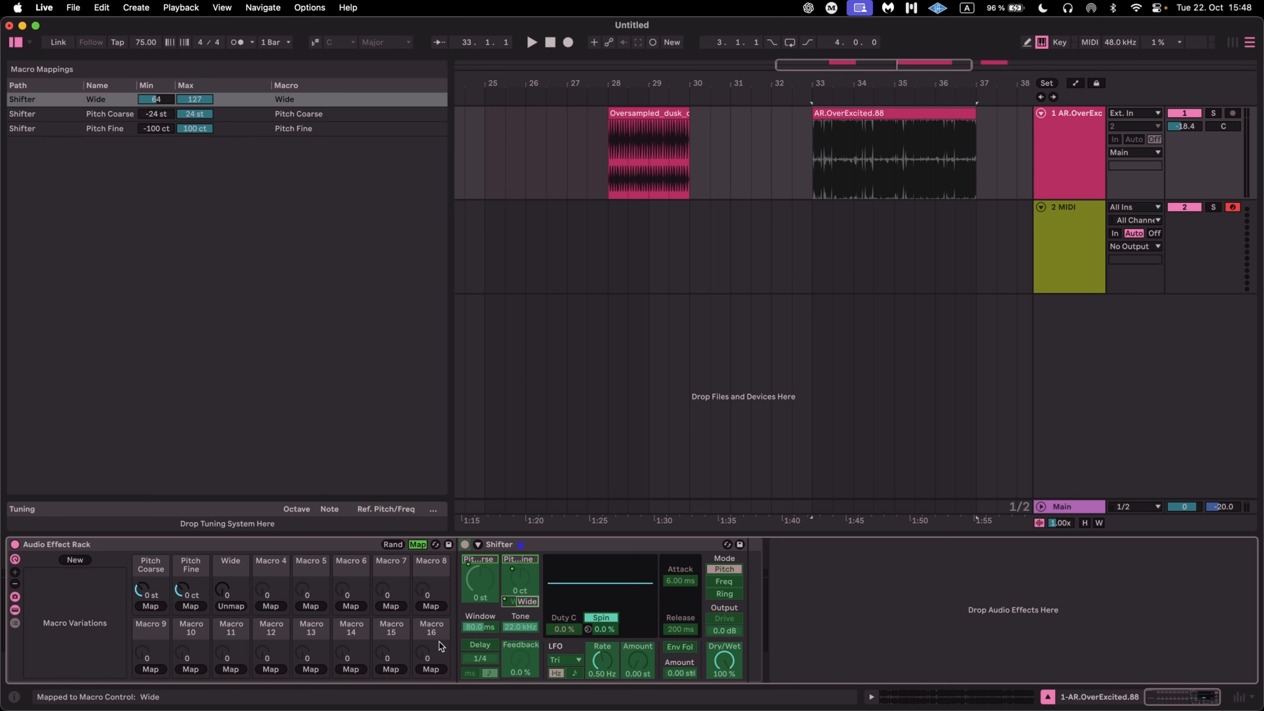
Map Shifter's Window to Macro 4 and its Tone to Macro 5.
click(477, 628)
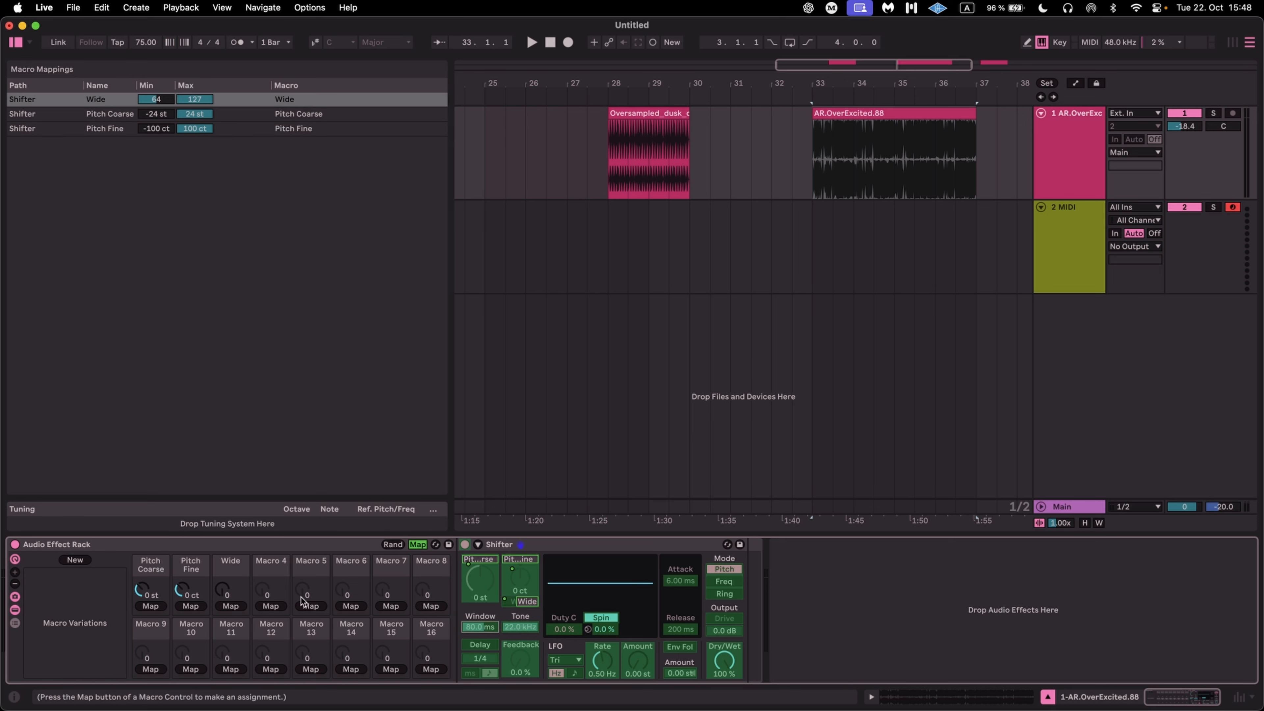
click(277, 606)
click(521, 627)
click(310, 606)
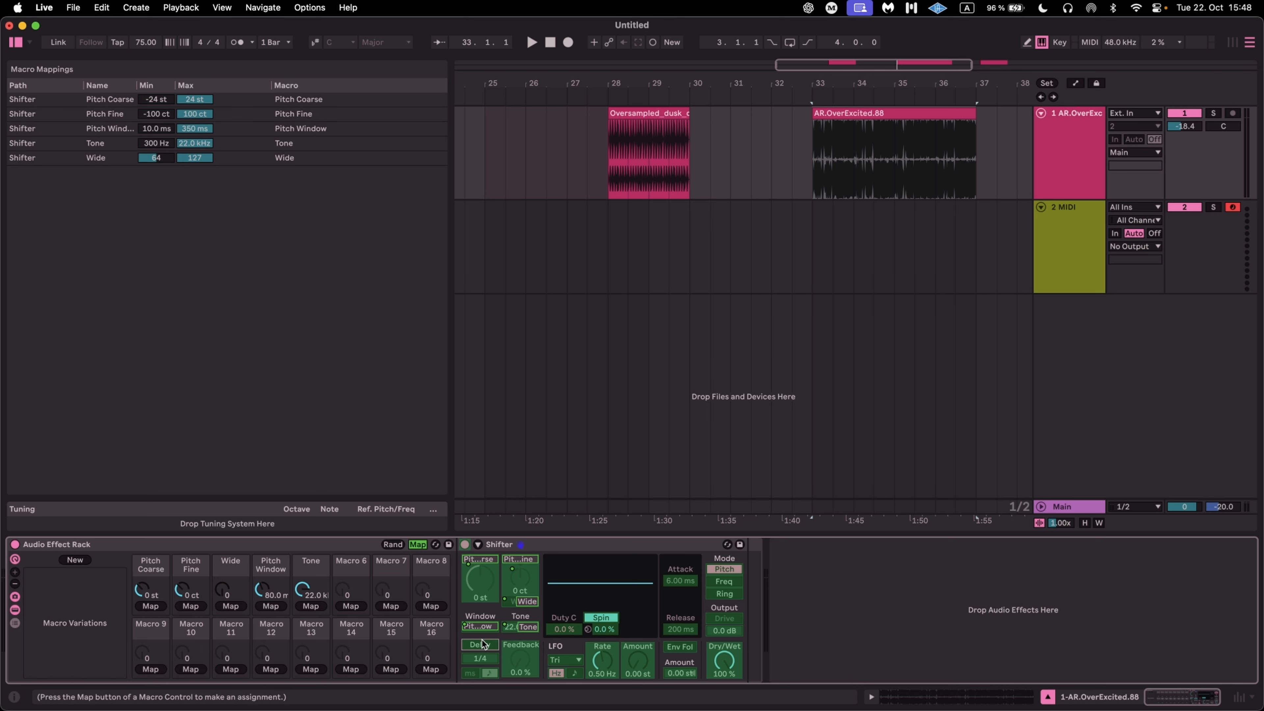
Map Shifter's Delay switch, synced delay time and Feedback to Macros 6, 7 and 8.
click(351, 606)
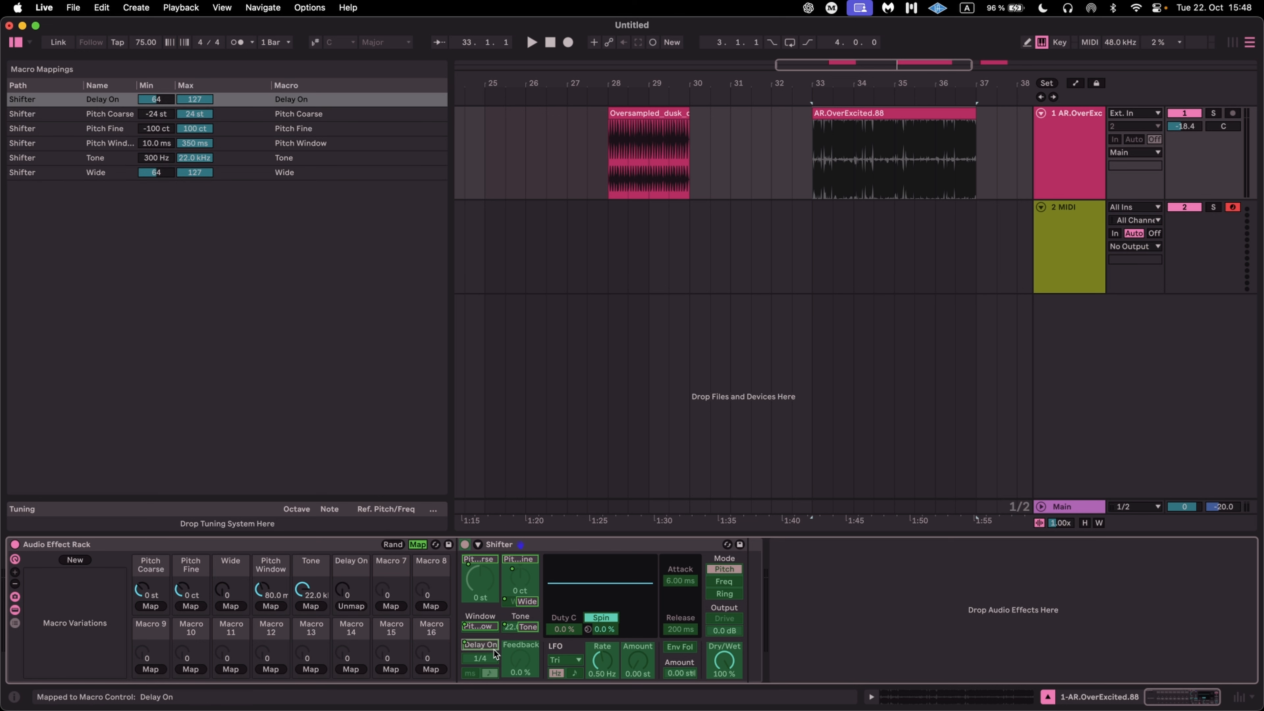
click(398, 604)
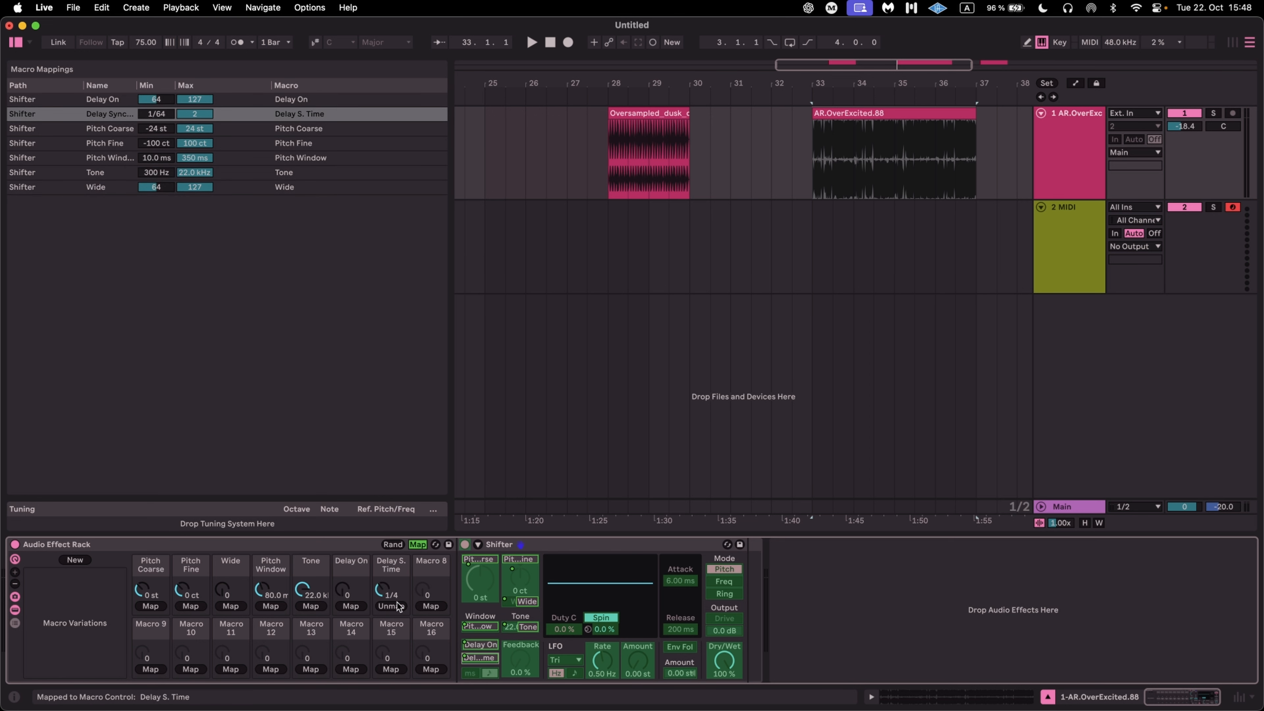
click(474, 675)
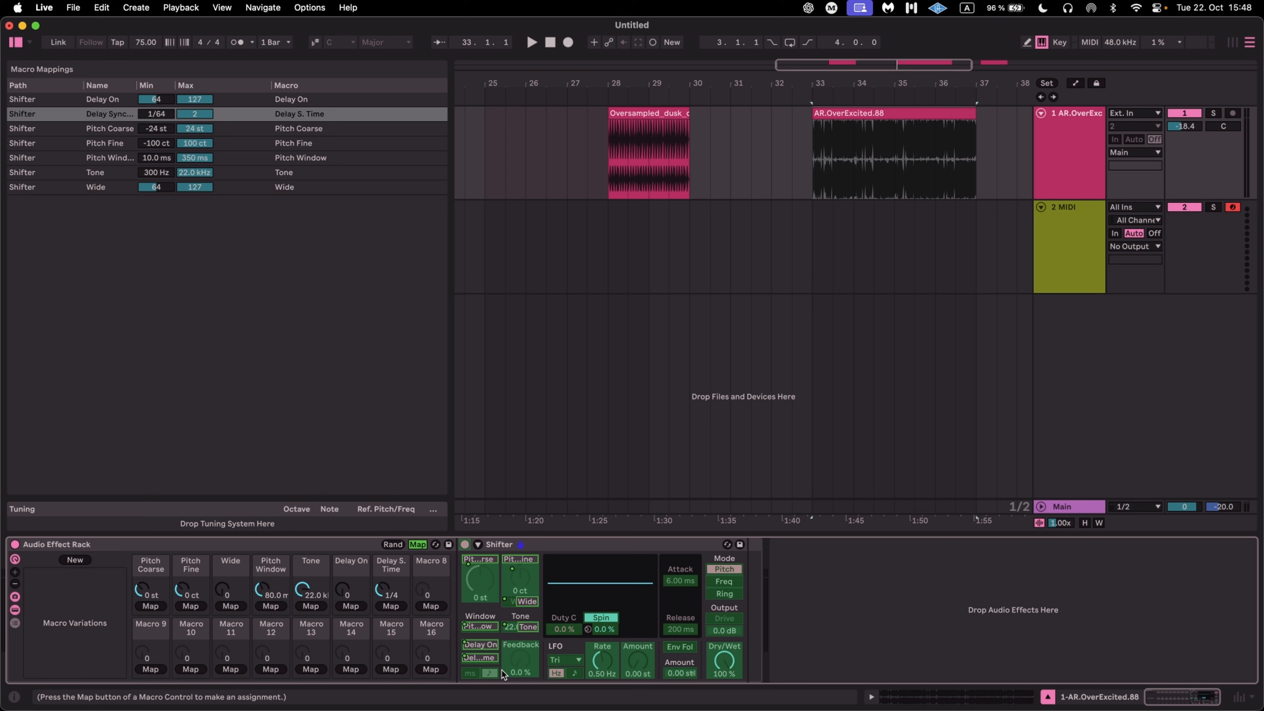
click(523, 660)
click(437, 601)
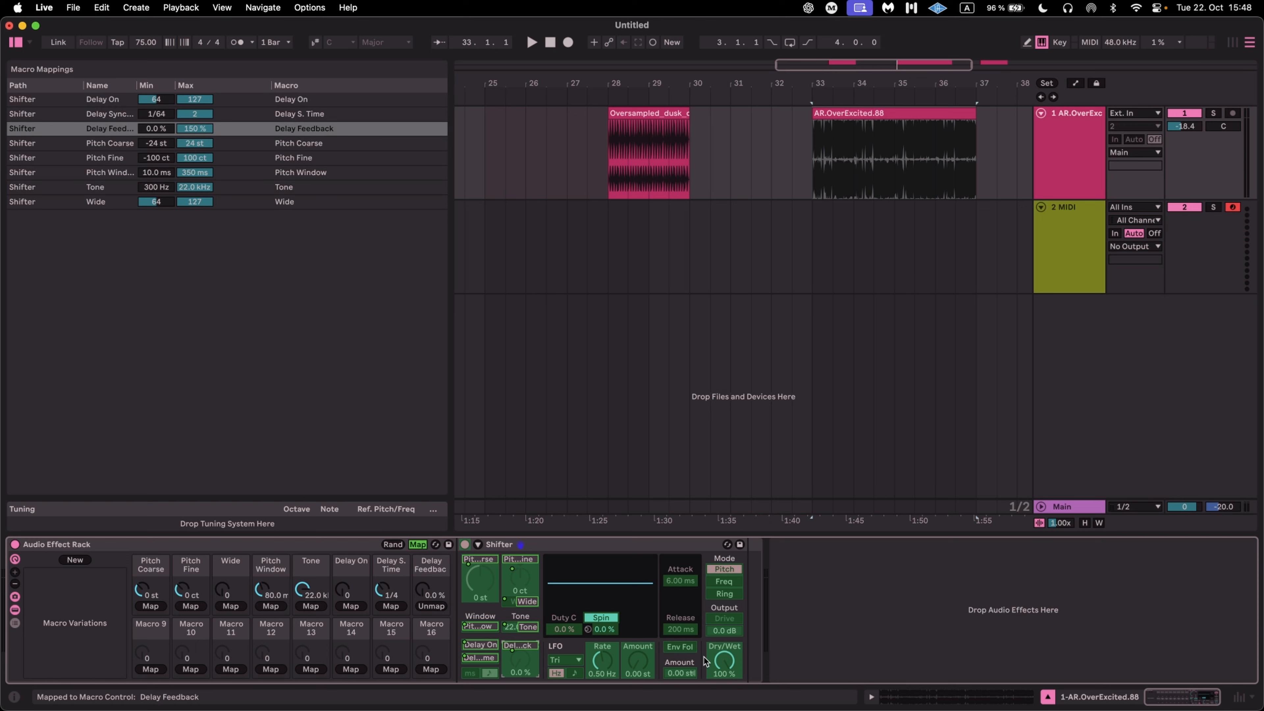
Map Shifter's Dry/Wet to Macro 9 and leave macro mapping mode.
click(731, 670)
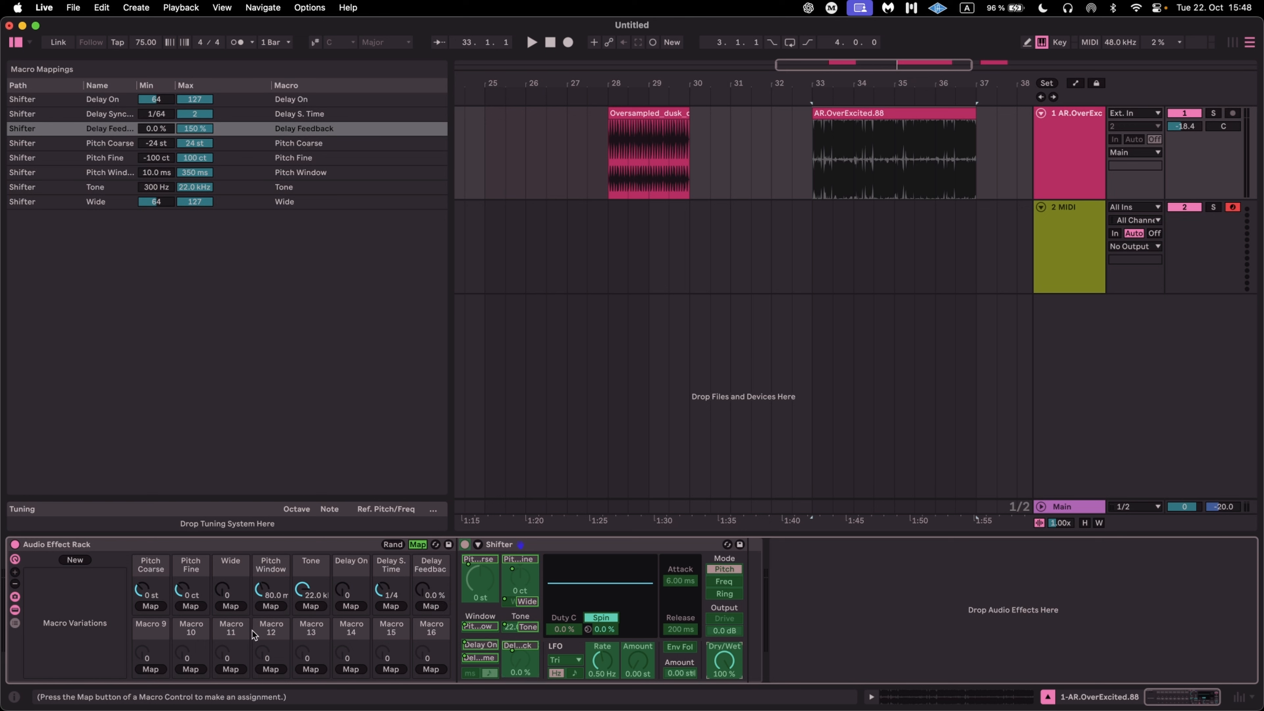
click(152, 669)
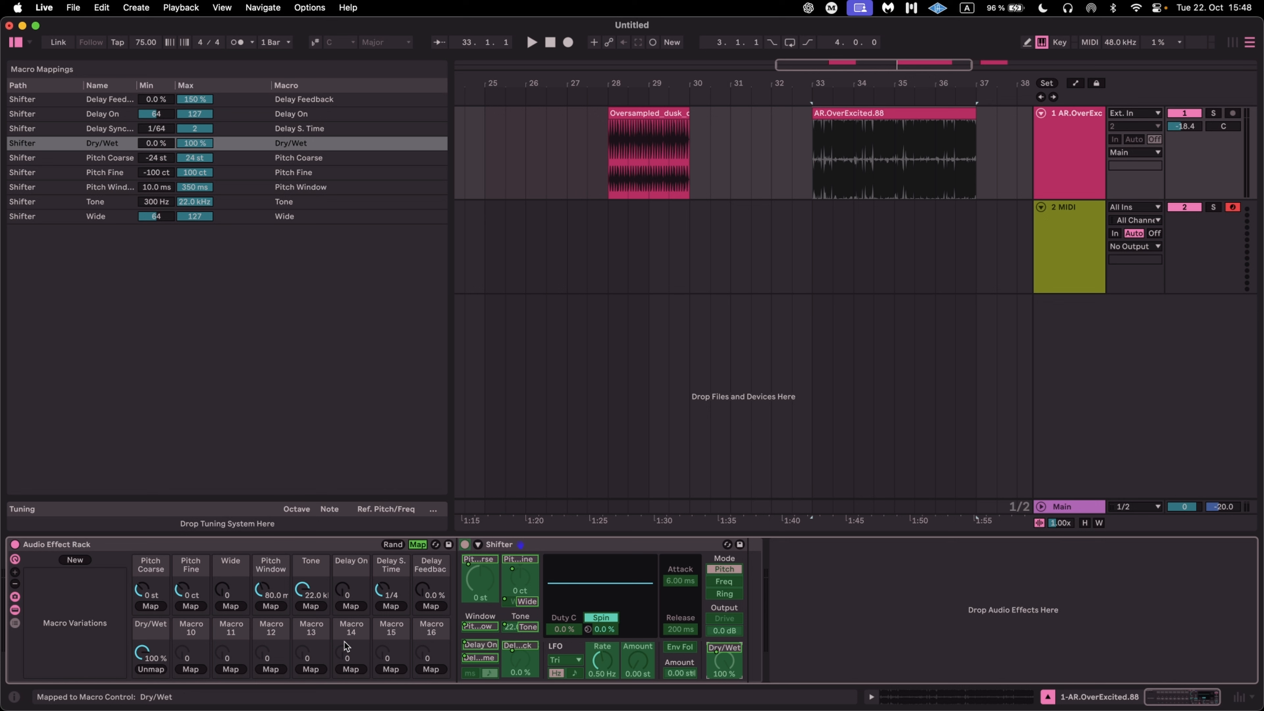
click(421, 545)
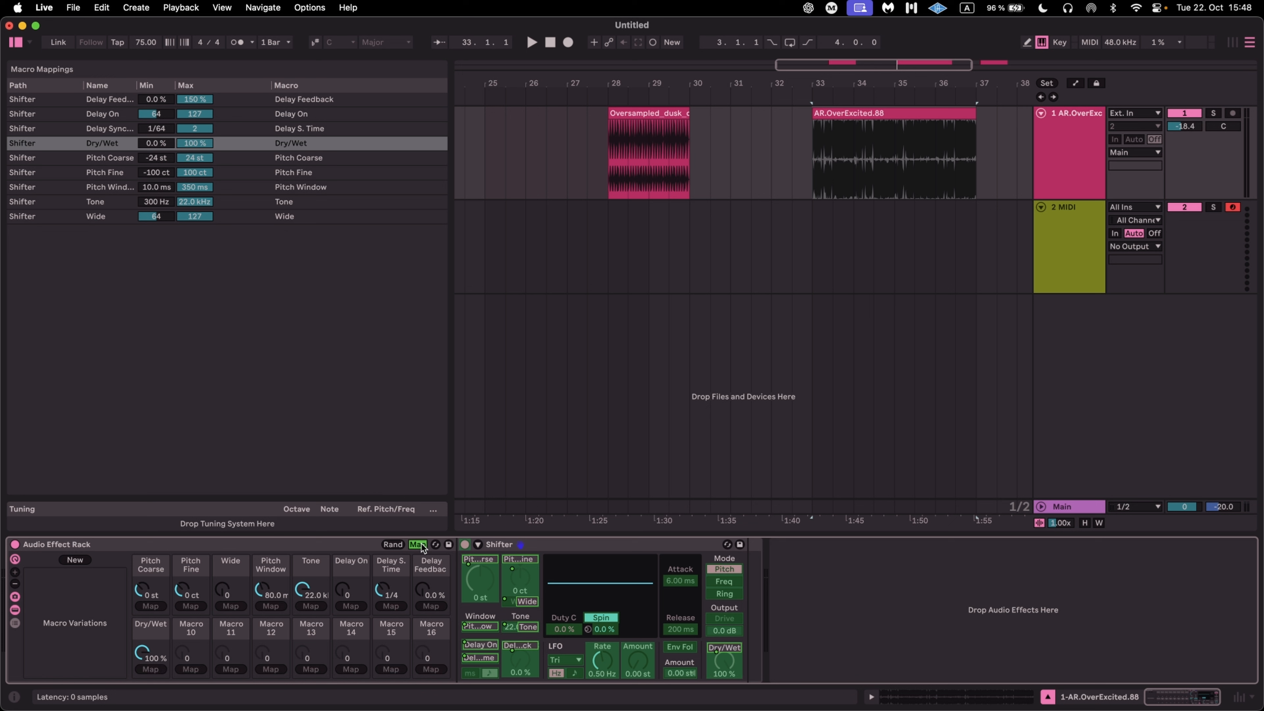
Switch Shifter's mode to Ring.
click(729, 595)
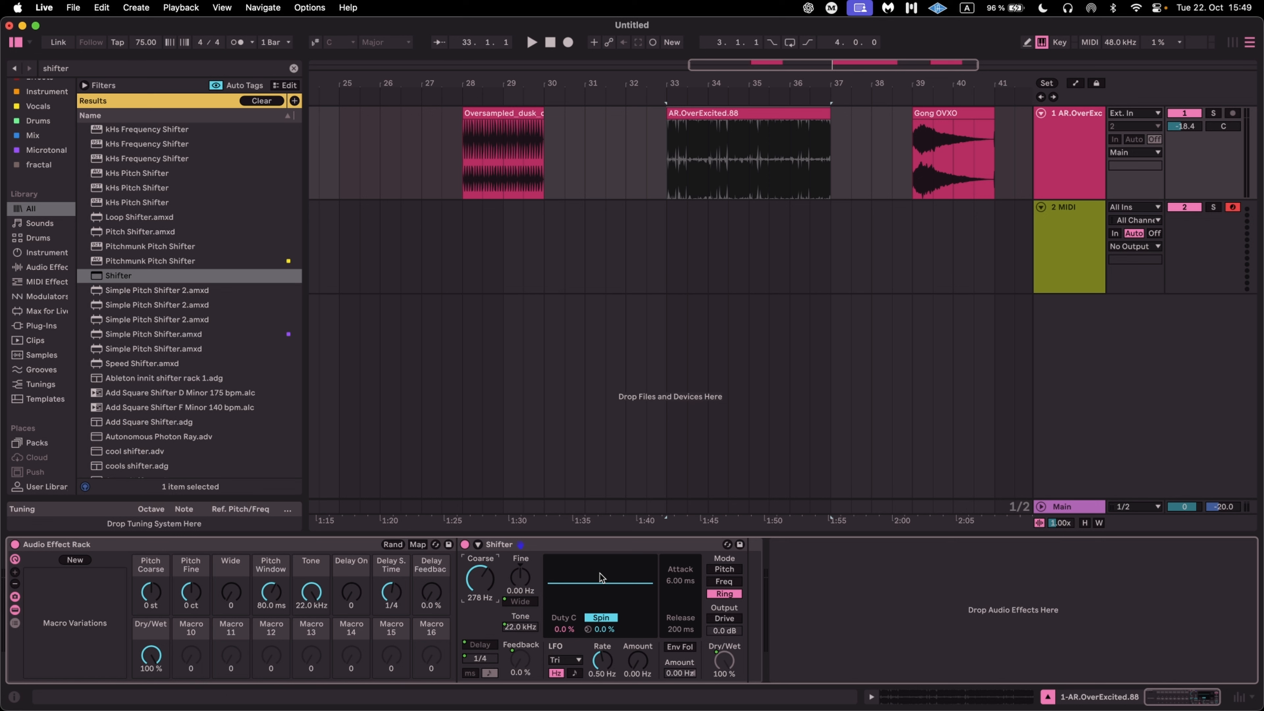
Switch Shifter between Pitch and Freq modes and leave it in Pitch mode.
click(734, 569)
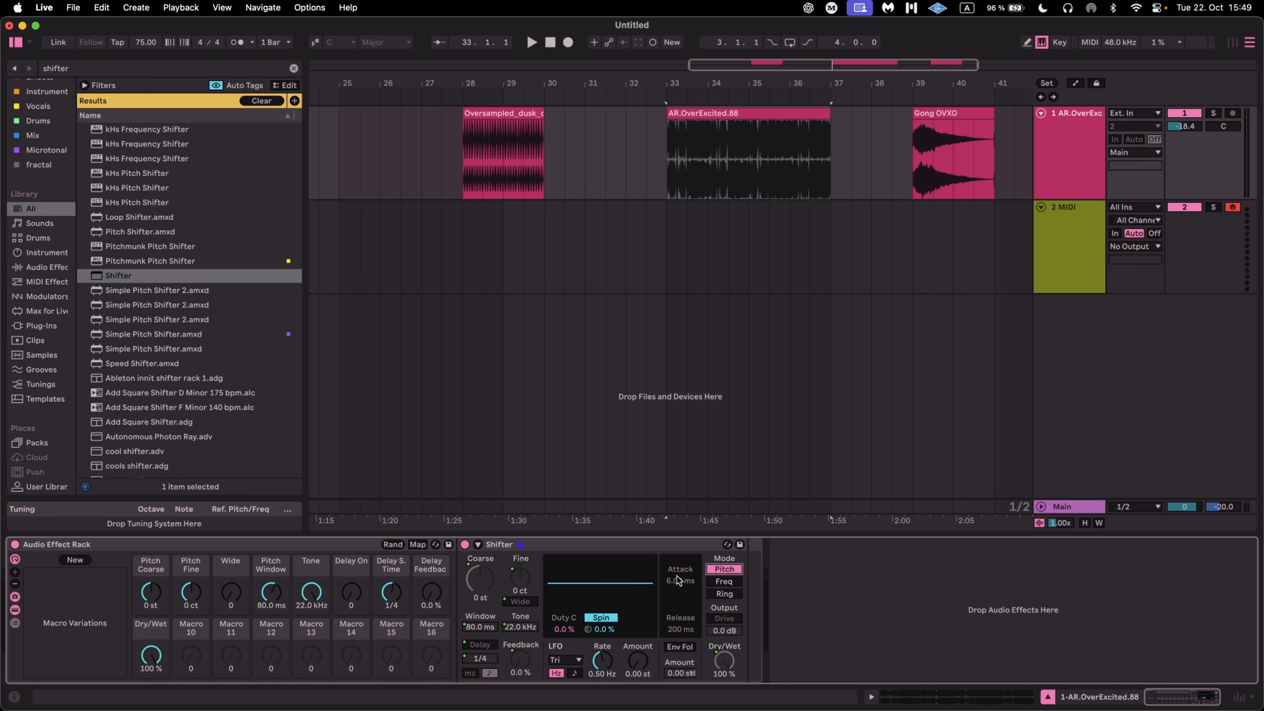
click(725, 582)
click(727, 571)
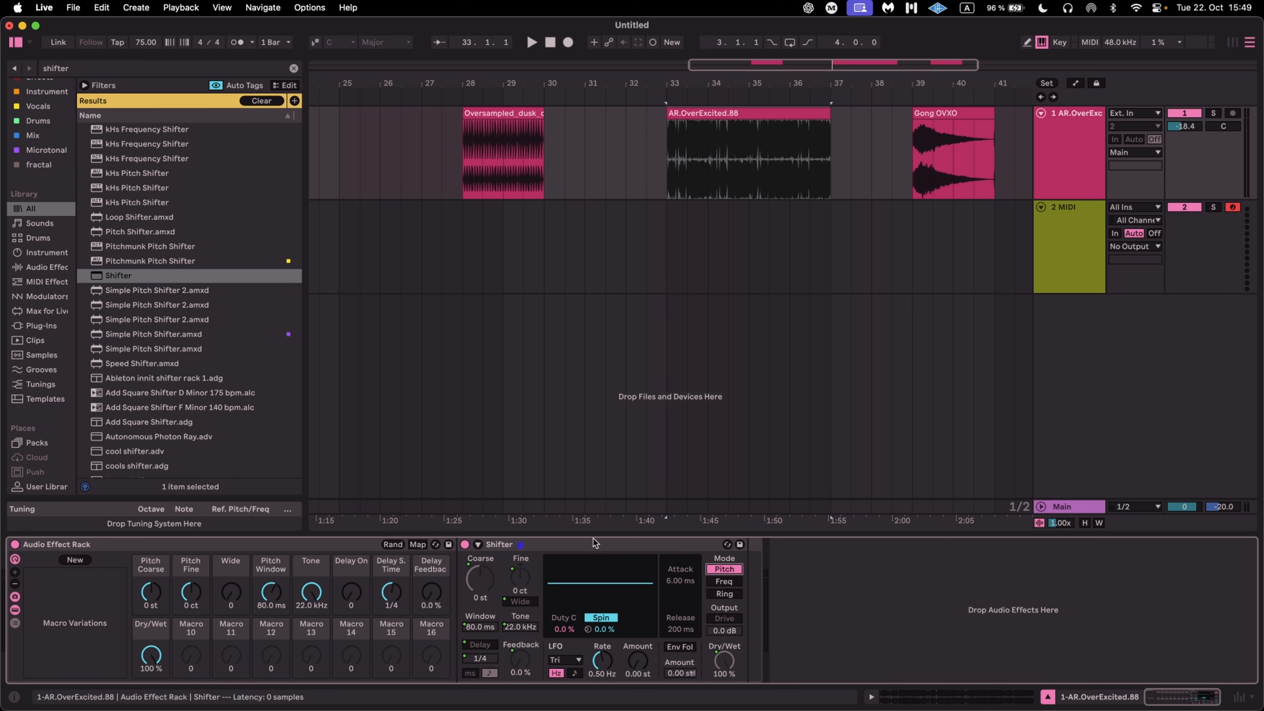
click(602, 545)
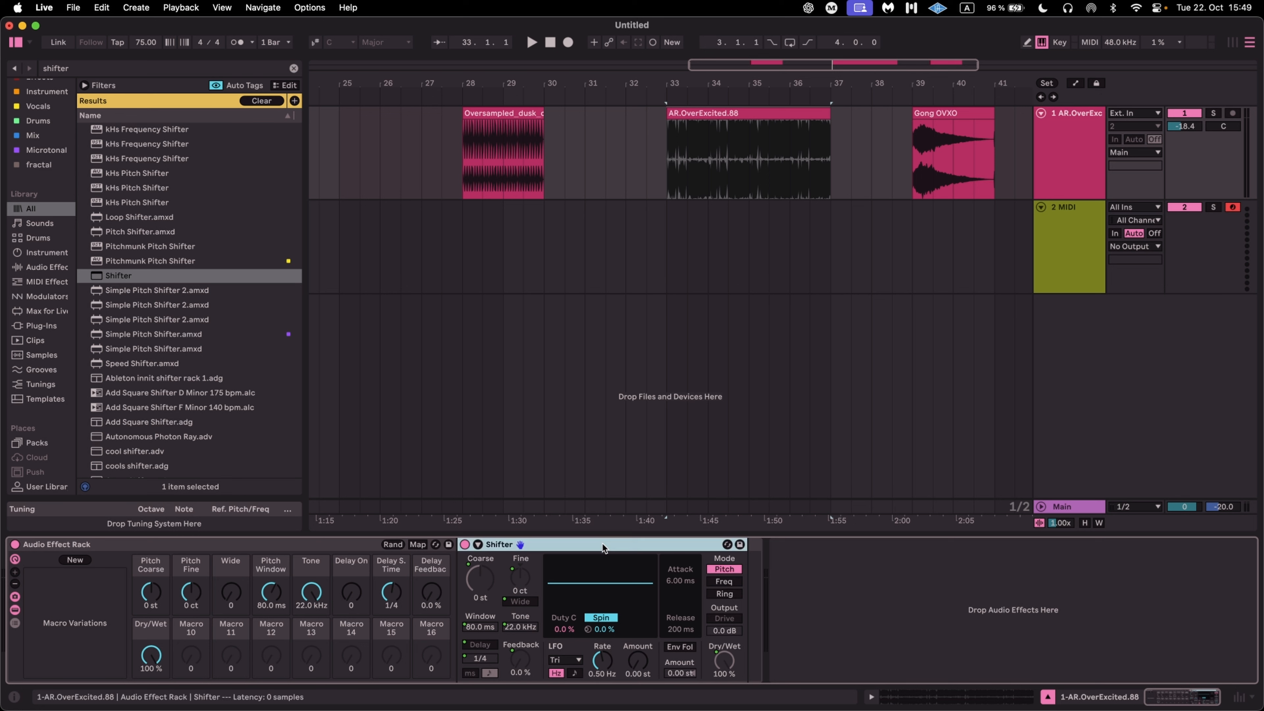
right_click(466, 545)
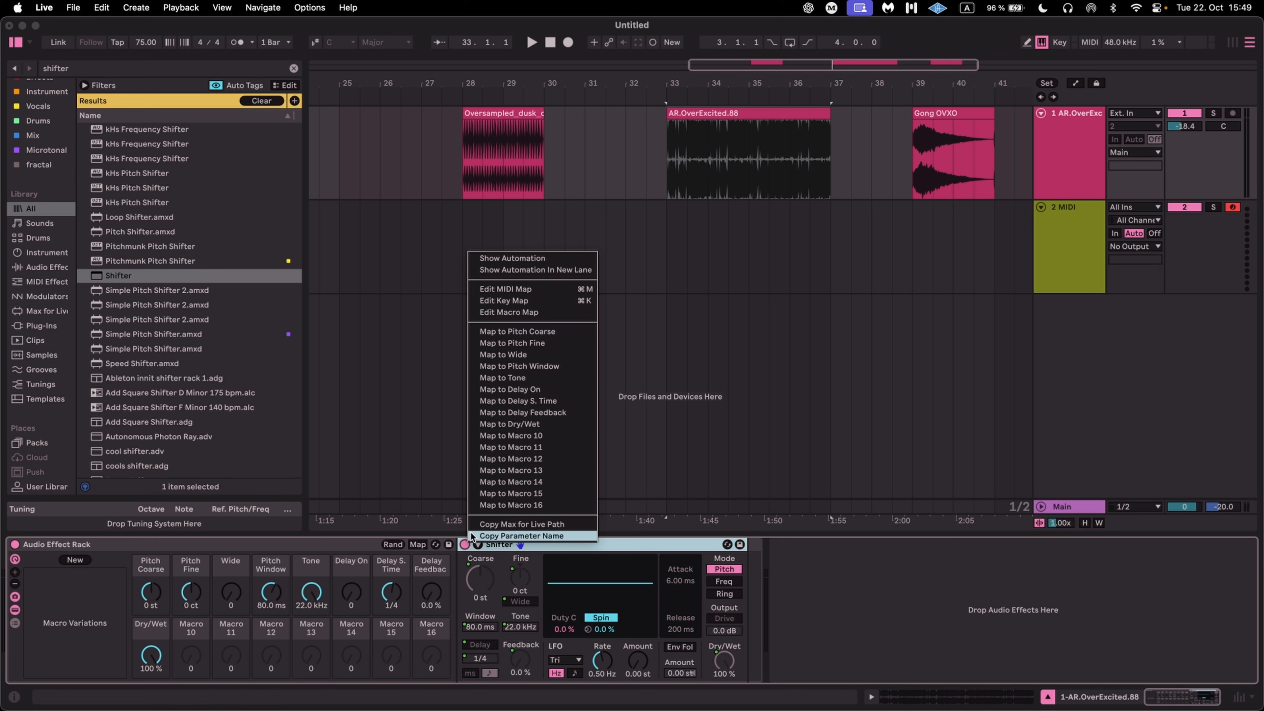
click(571, 436)
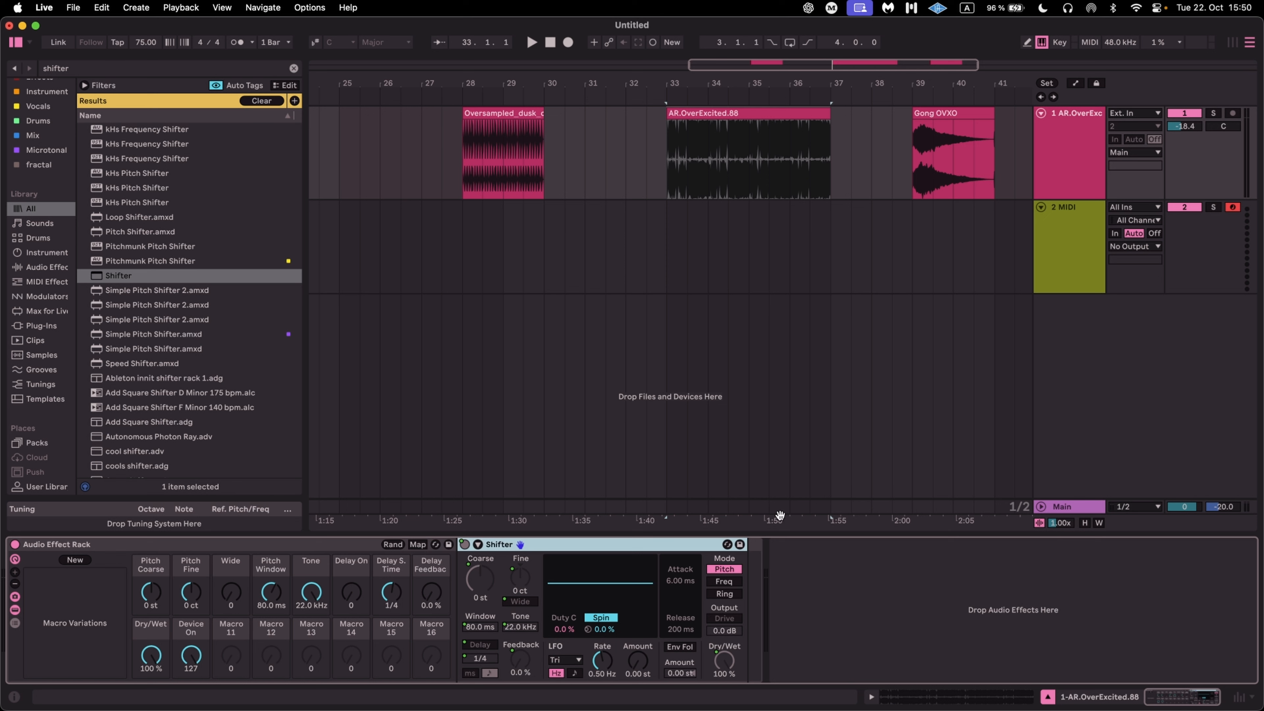
Show the Undo History, step back to an earlier Drop Clip(s) entry, return to the latest change and close the history.
key(super+alt+u)
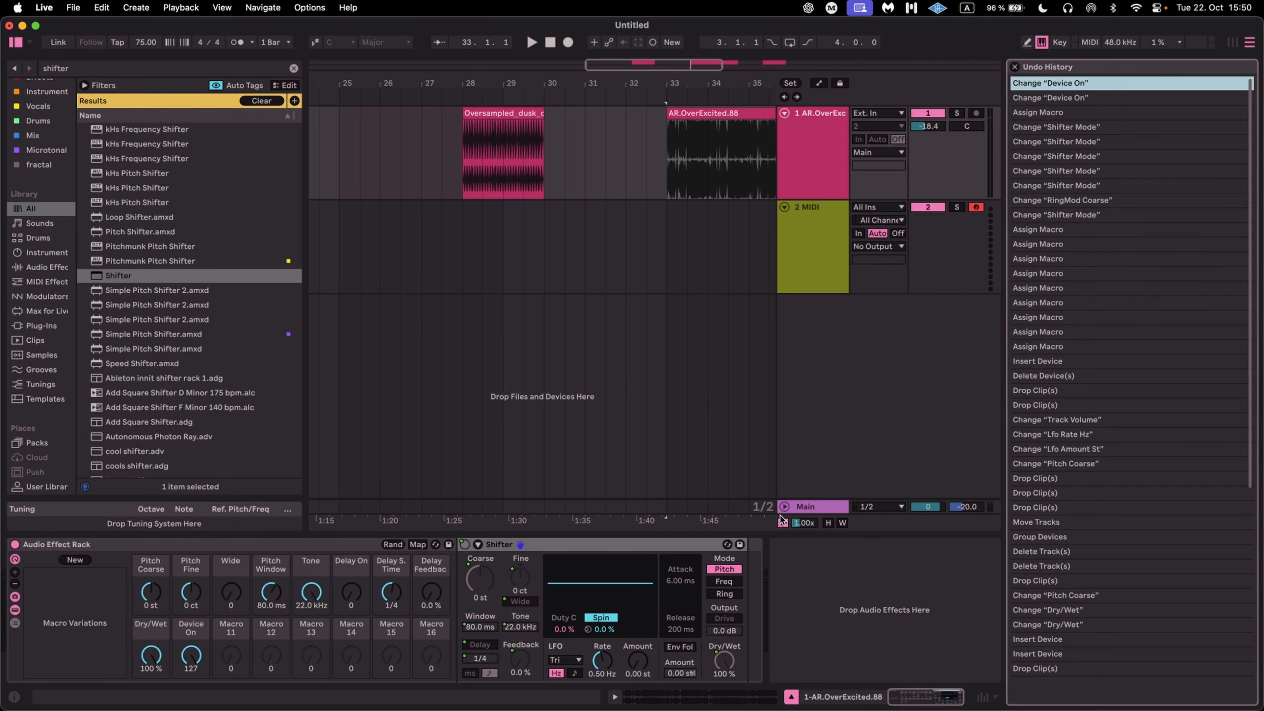
scroll(1104, 356, up, 6)
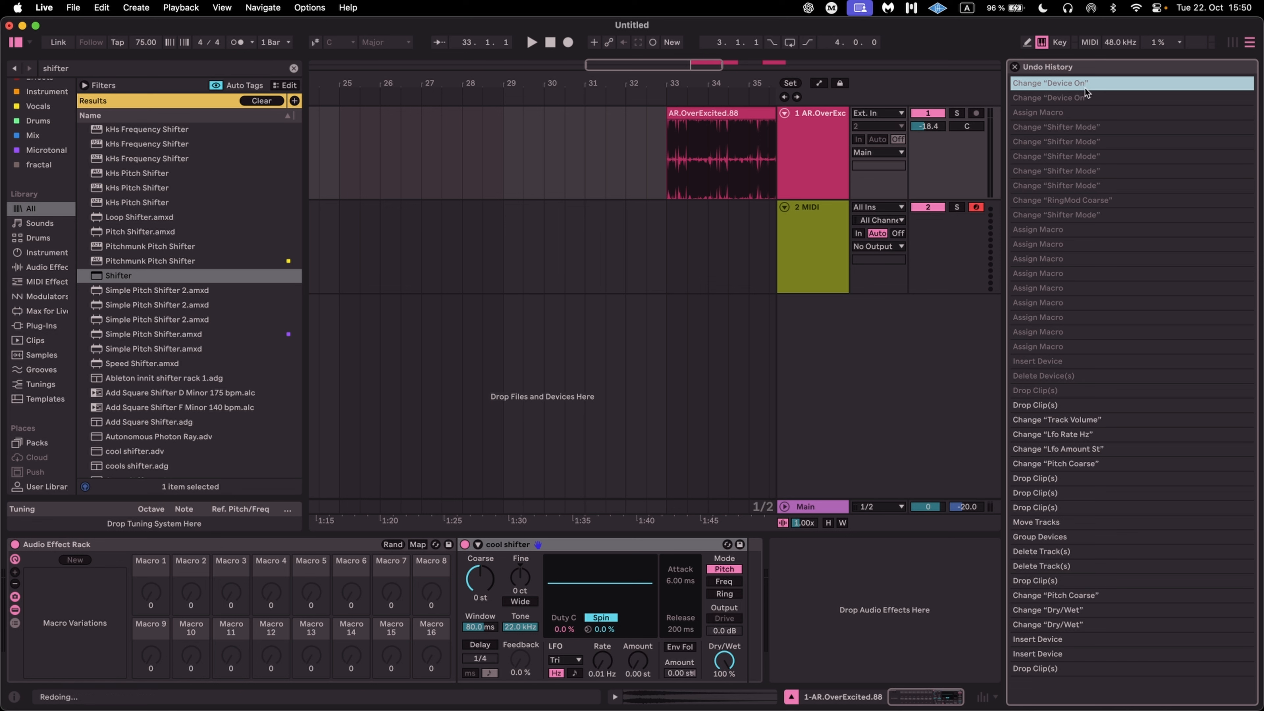
click(1013, 67)
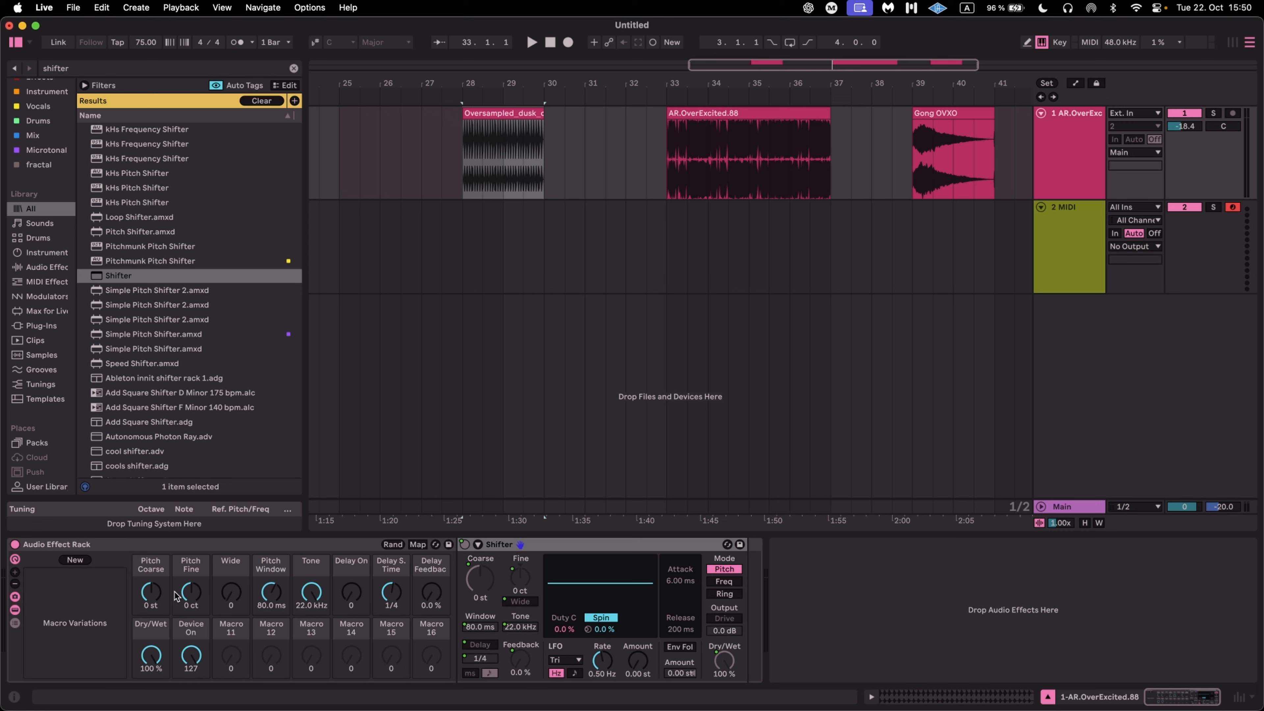
Color the Pitch Window macro brown and the Wide macro red.
right_click(261, 569)
click(300, 557)
right_click(234, 566)
click(247, 558)
Color the Pitch Fine macro purple and the Pitch Coarse macro dark violet.
right_click(193, 567)
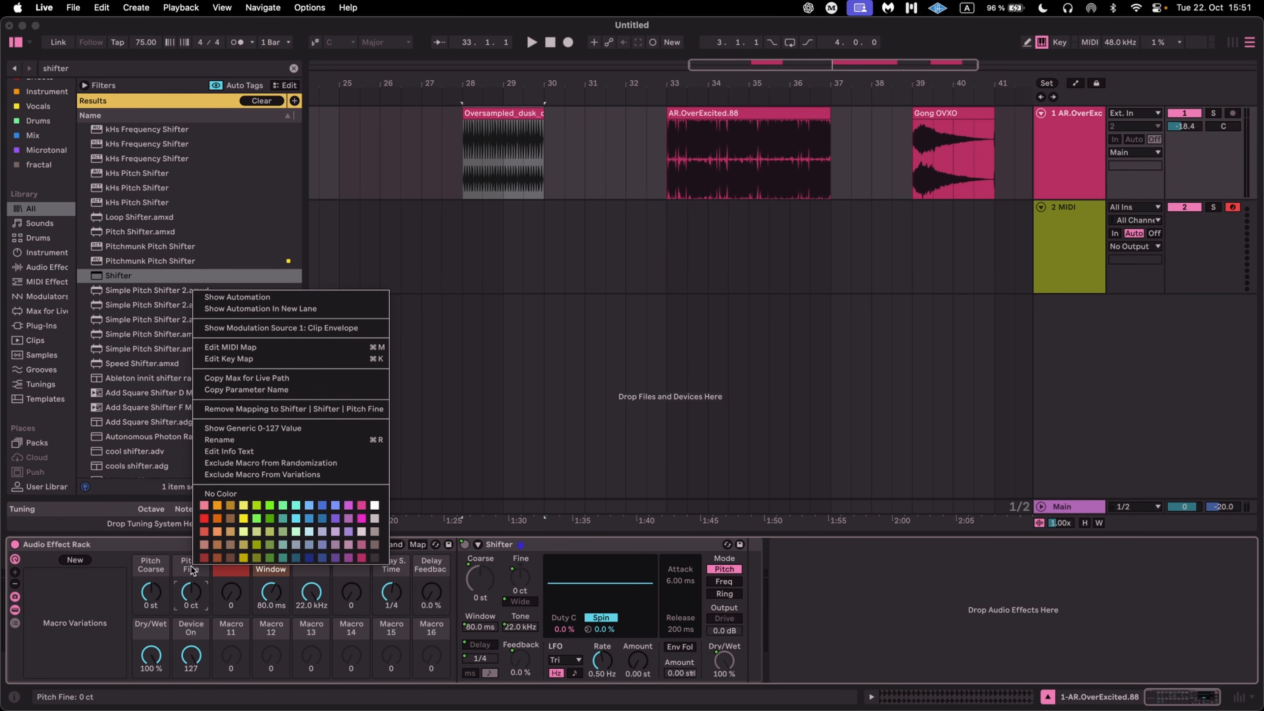
click(348, 519)
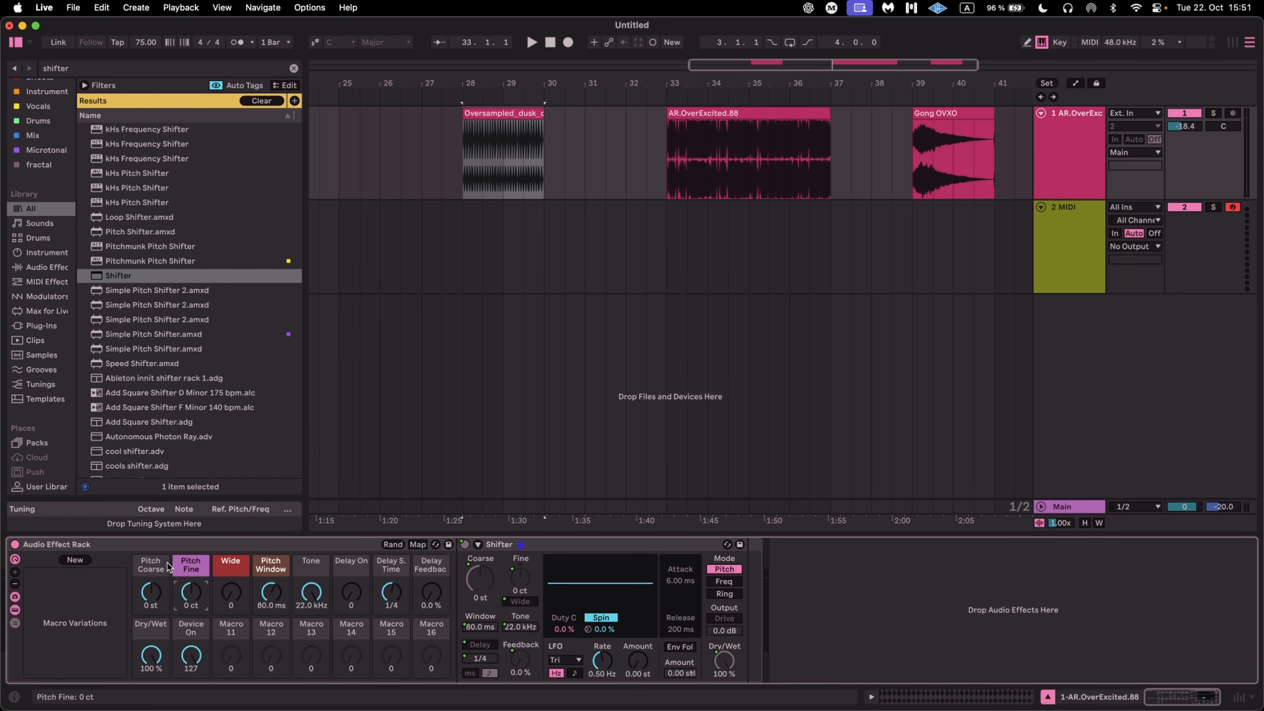
right_click(150, 568)
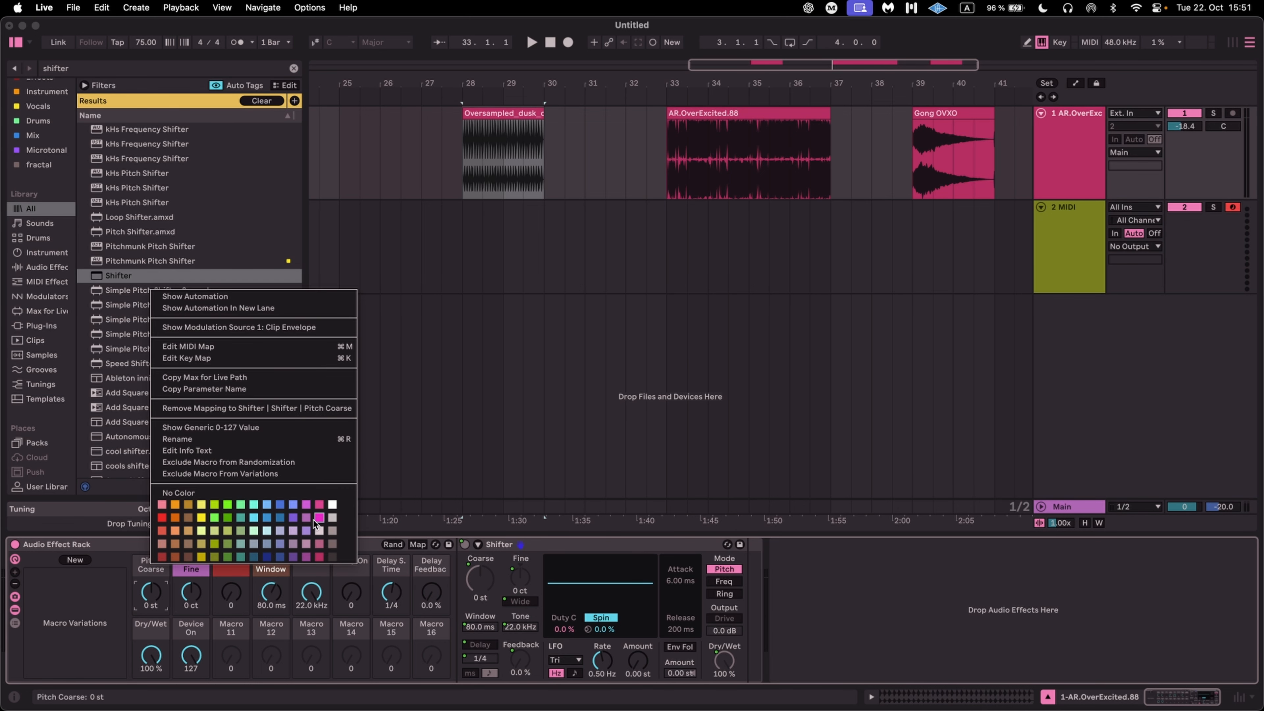
click(195, 573)
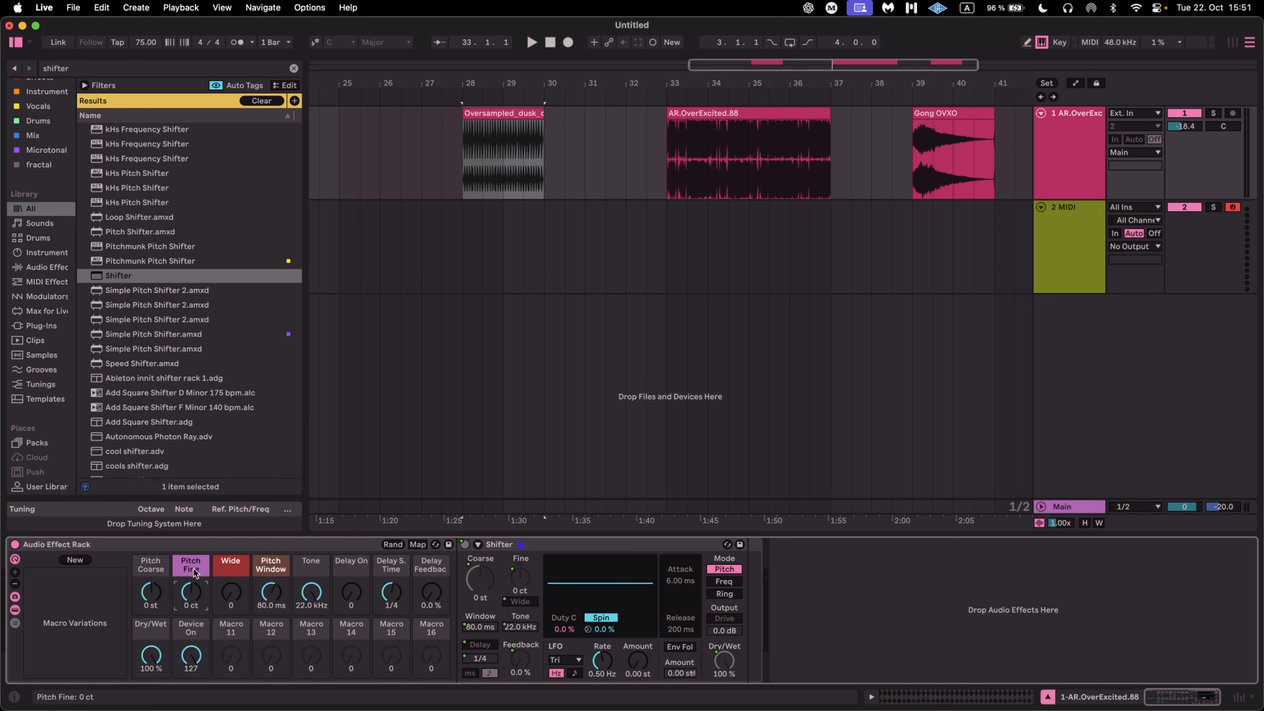
right_click(149, 570)
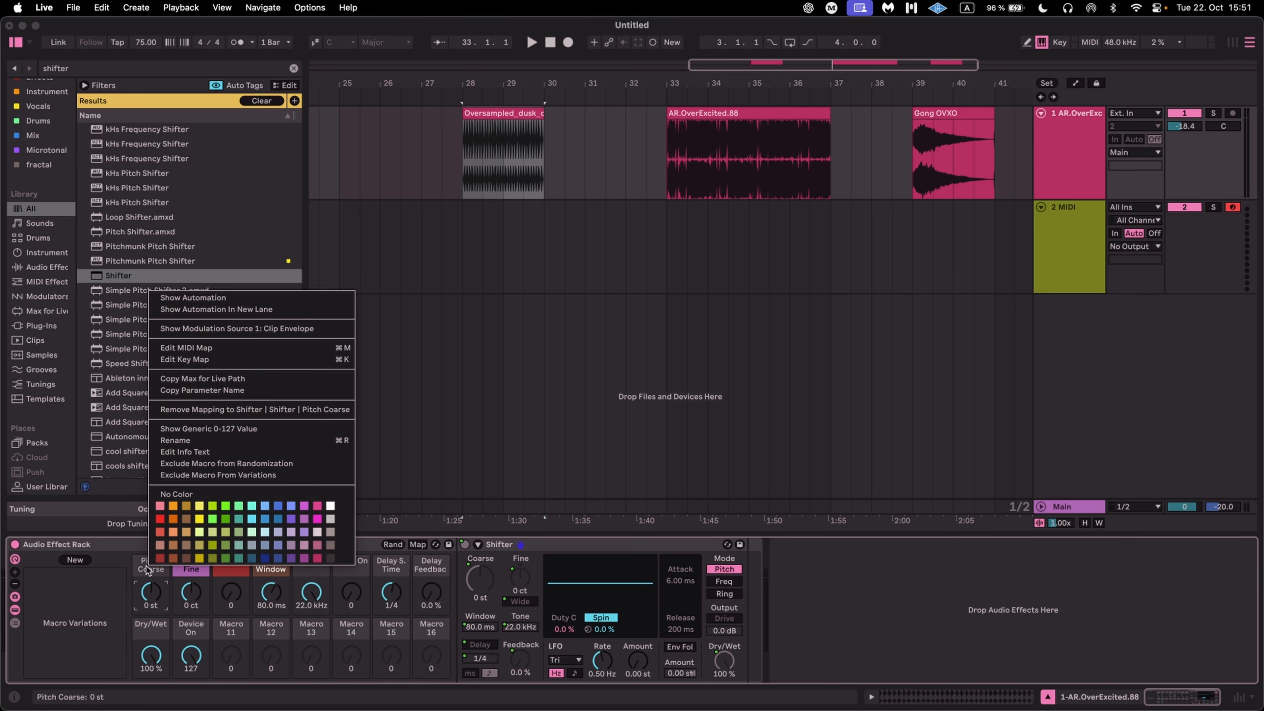
click(294, 568)
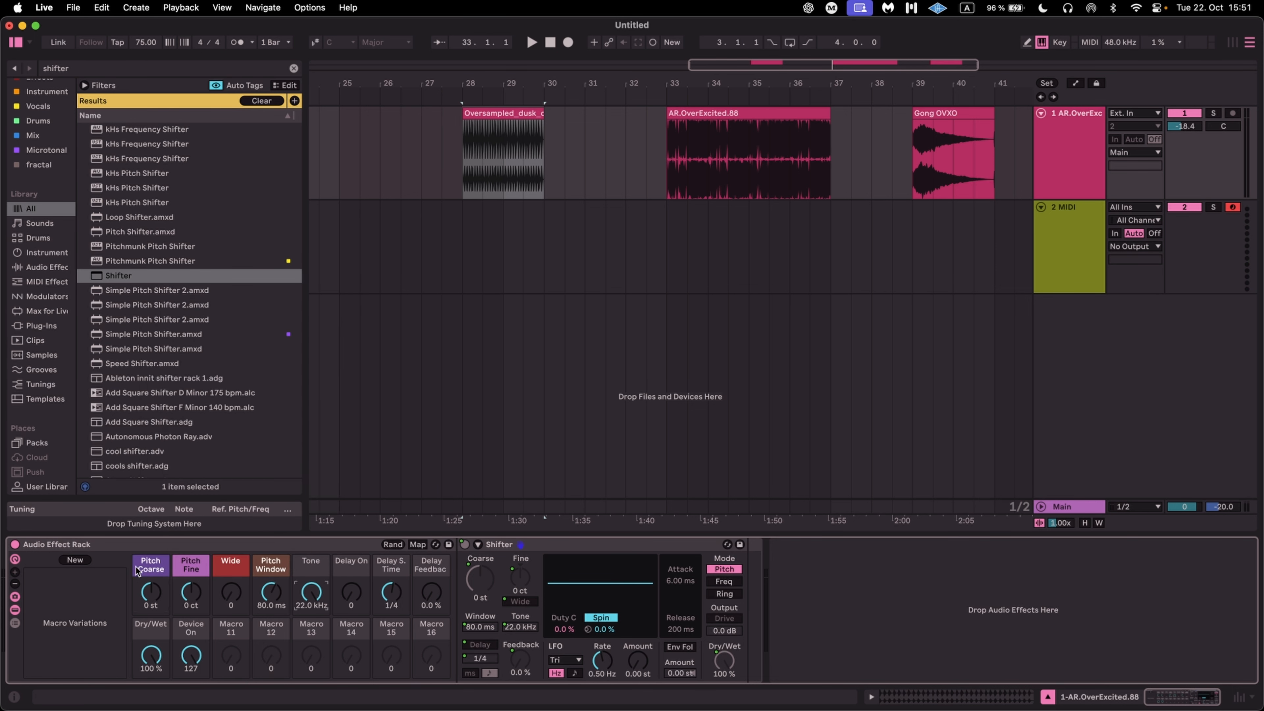
Reduce the rack's visible macro controls to ten so that only mapped macros are shown.
click(15, 584)
click(15, 584)
click(15, 584)
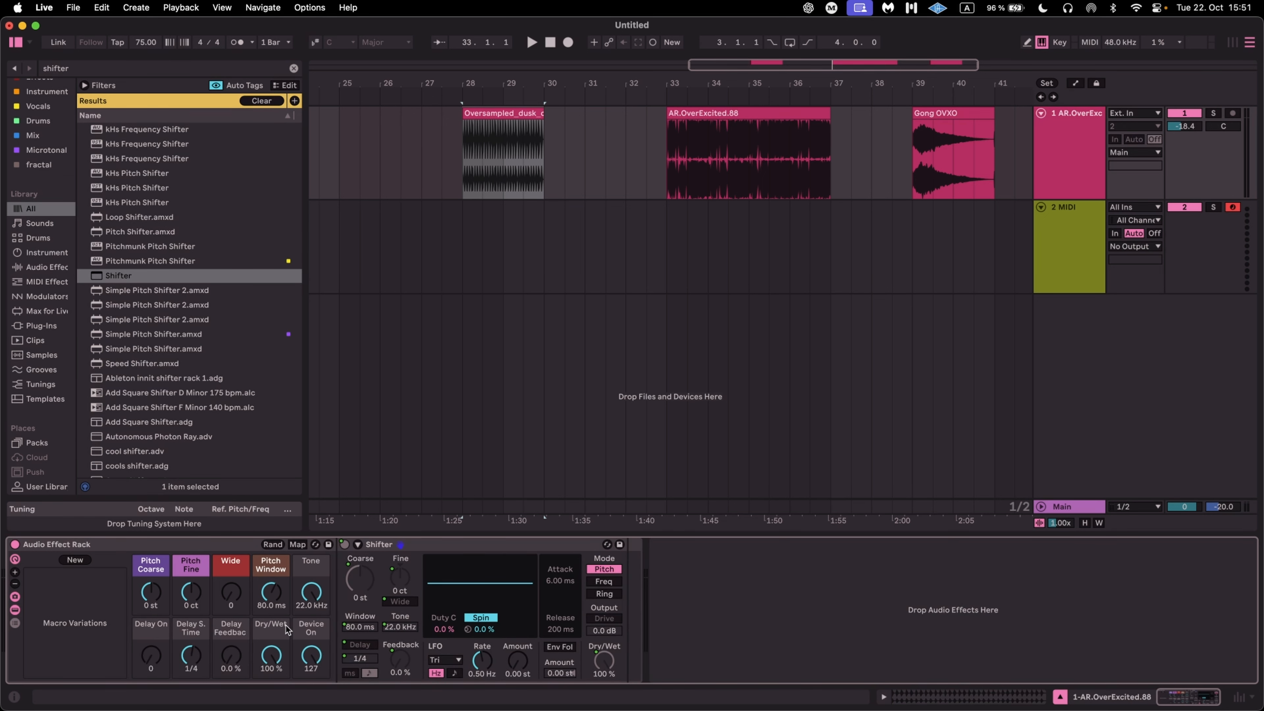
Set the rack's Pitch Coarse to -2 st, Pitch Fine to -6 ct, Wide to 119, Pitch Window to 112 ms and Tone to 22.0 kHz.
click(225, 544)
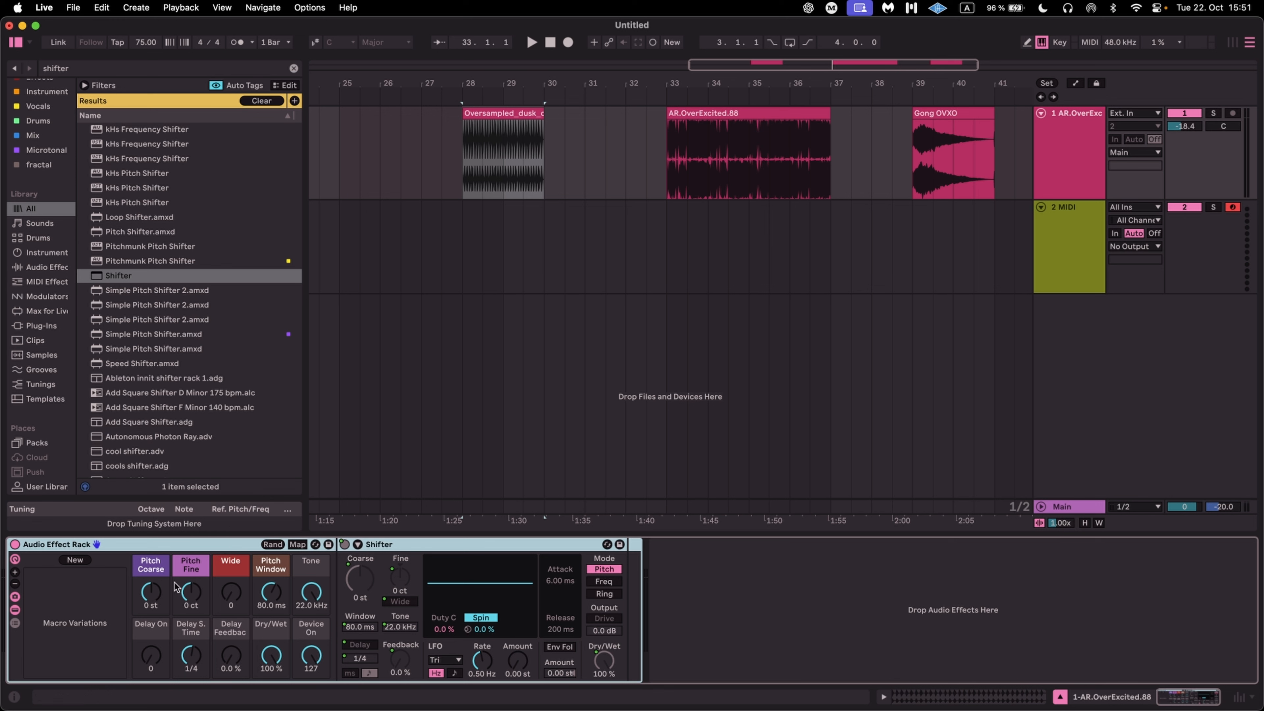
click(179, 593)
drag(156, 594, 230, 556)
drag(272, 593, 312, 618)
click(308, 595)
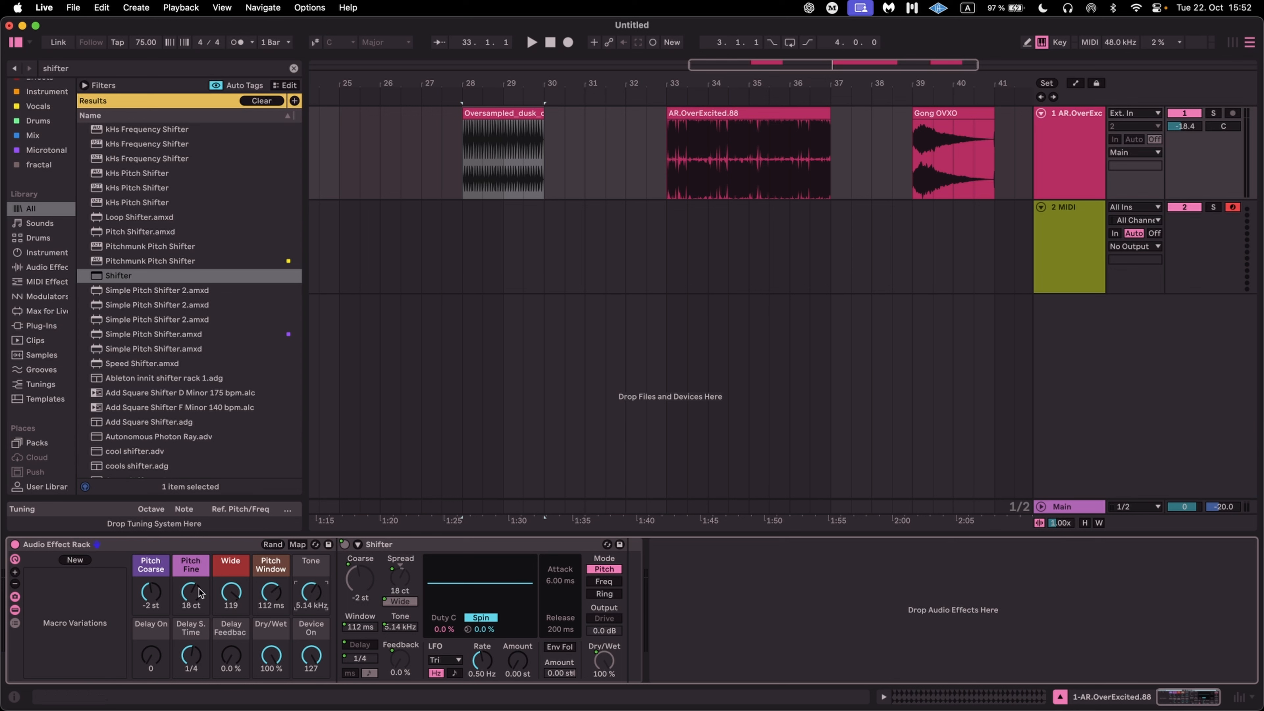
mouse_move(201, 593)
mouse_down()
mouse_move(201, 607)
mouse_move(217, 595)
mouse_up()
mouse_move(301, 597)
mouse_down()
mouse_move(301, 617)
mouse_move(311, 574)
mouse_move(307, 594)
mouse_up()
Exclude the Tone and Wide macros from randomization, leaving Tone at 22.0 kHz and setting Wide to 125.
right_click(308, 594)
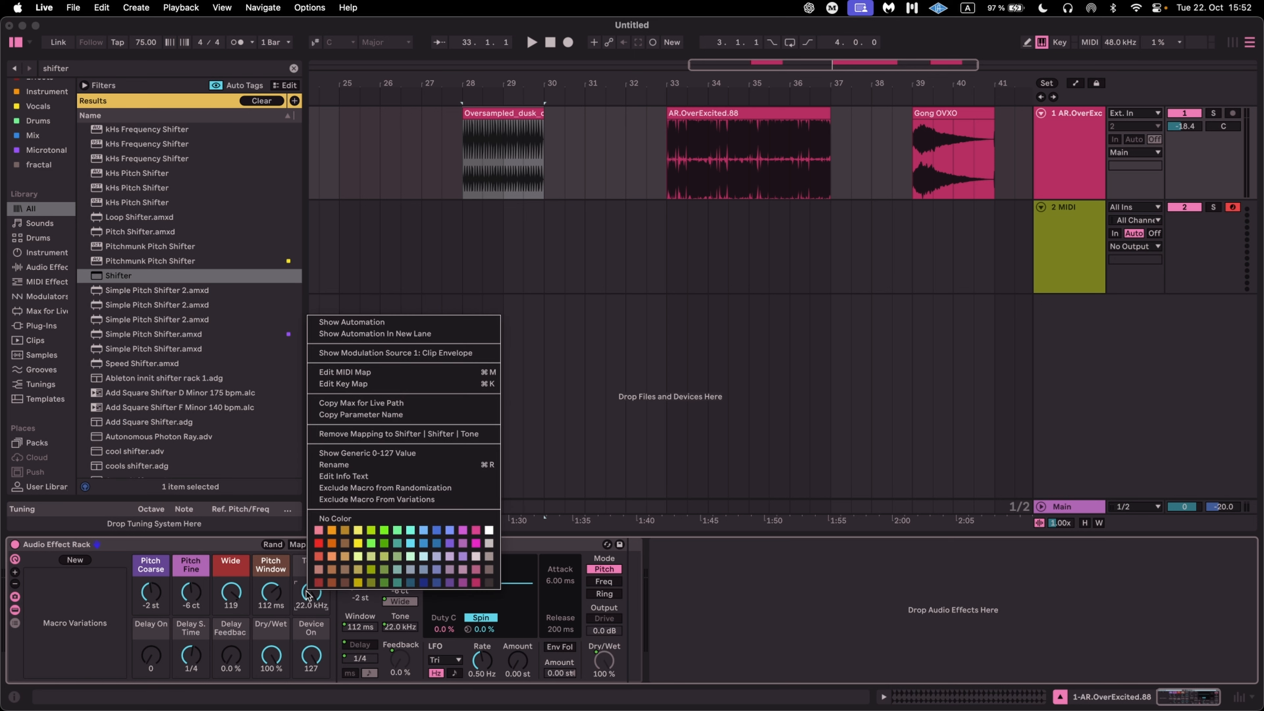
click(392, 488)
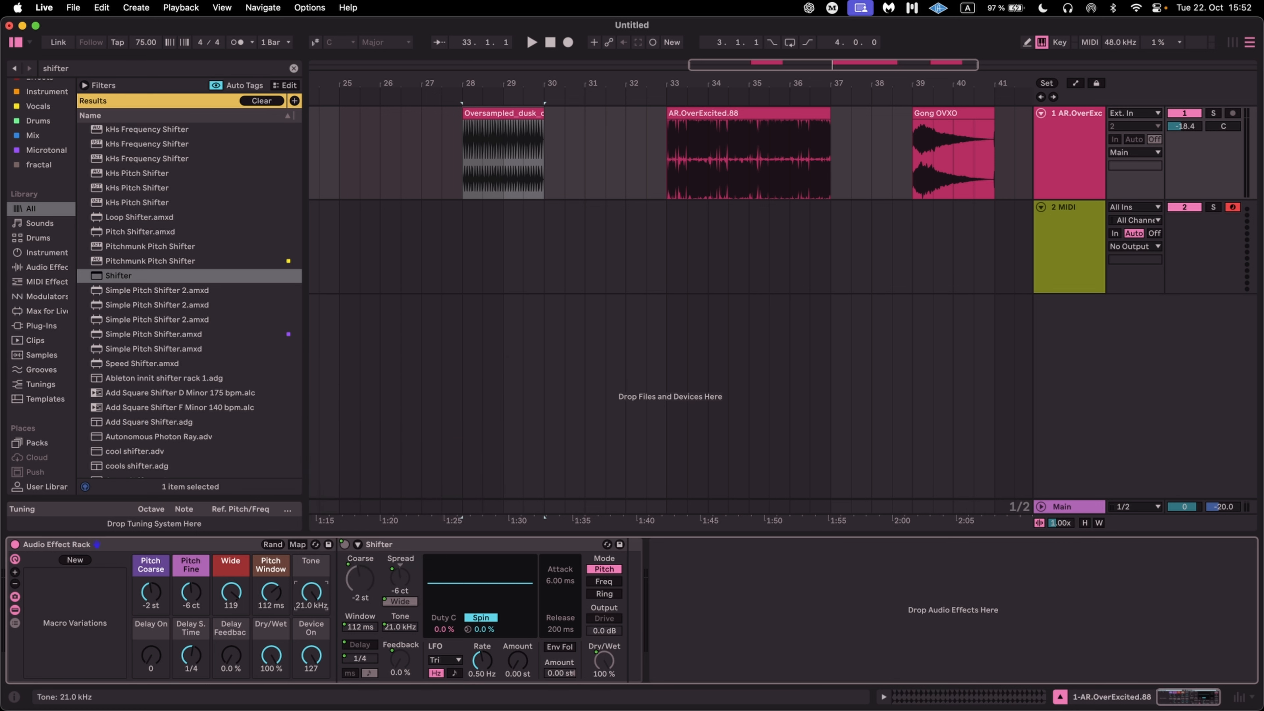
drag(311, 592, 306, 596)
right_click(306, 598)
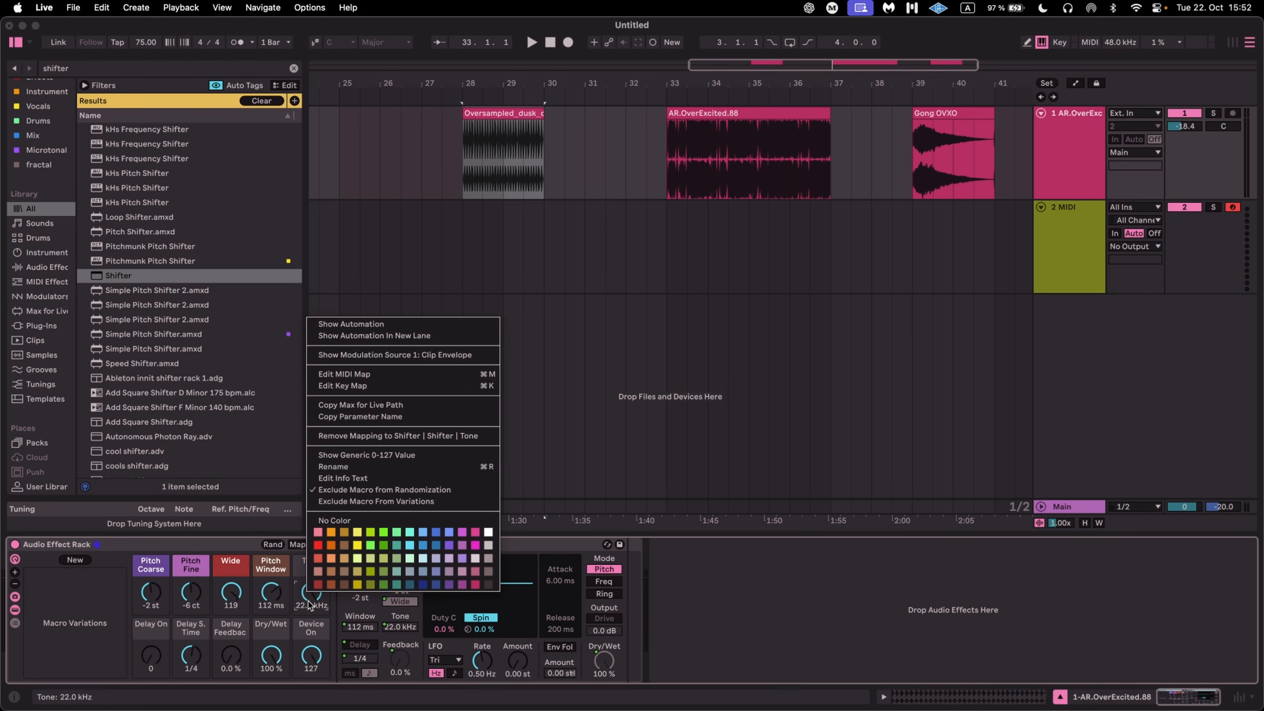
click(309, 606)
mouse_move(230, 594)
mouse_down()
mouse_move(234, 627)
mouse_move(232, 592)
mouse_up()
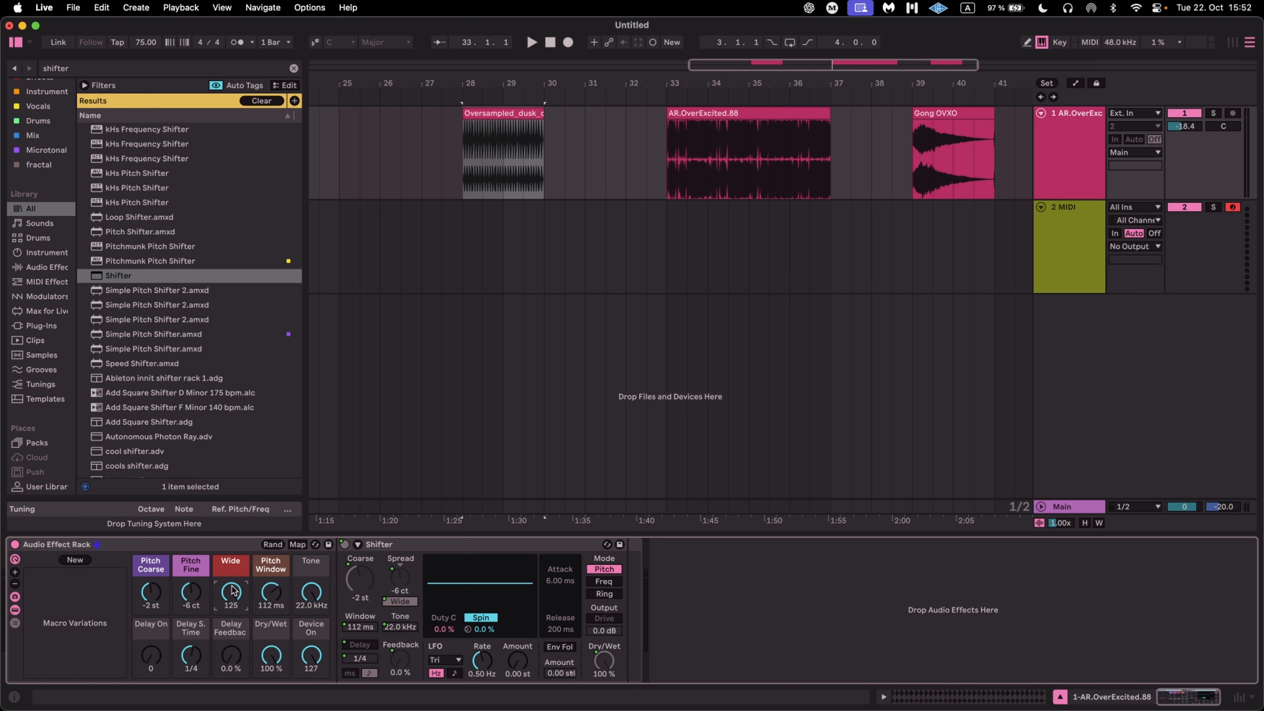
Set the delay time macro to 1/16, switch Shifter's delay to milliseconds and set Delay Feedback to 46%.
drag(158, 662, 191, 681)
click(350, 673)
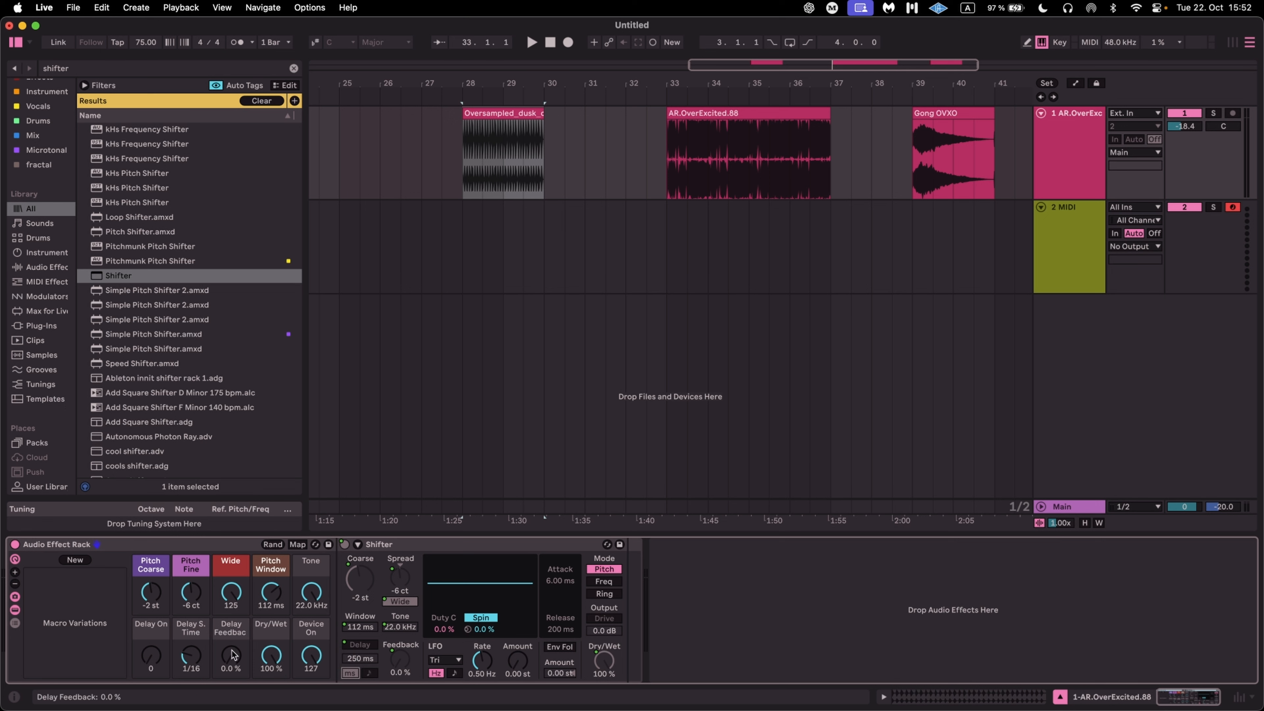
mouse_move(231, 658)
mouse_down()
mouse_move(231, 642)
mouse_move(232, 662)
mouse_up()
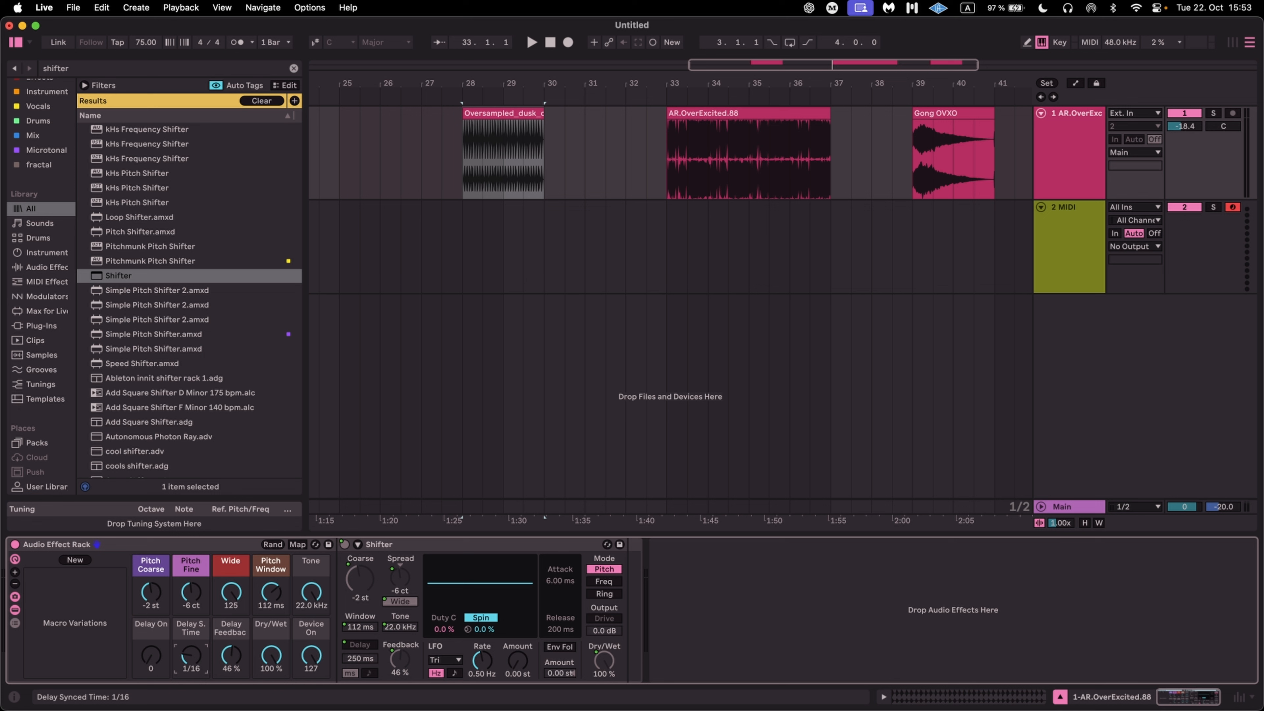
Map Shifter's unsynced delay time to Macro 7 alongside the synced time and set the macro to 77.
drag(199, 659, 198, 659)
drag(201, 637, 191, 647)
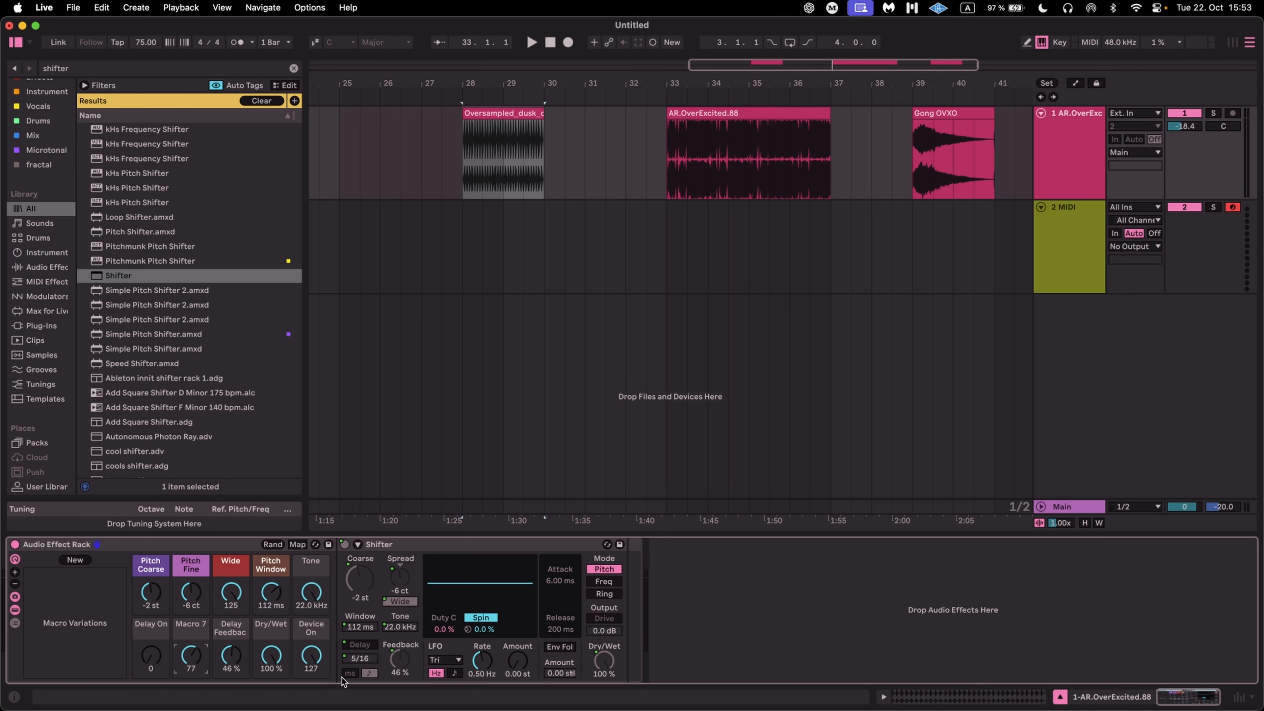
Review the Delay Time and Delay Sync entries in the macro mappings, set Macro 7 to 76 and leave mapping mode.
click(297, 545)
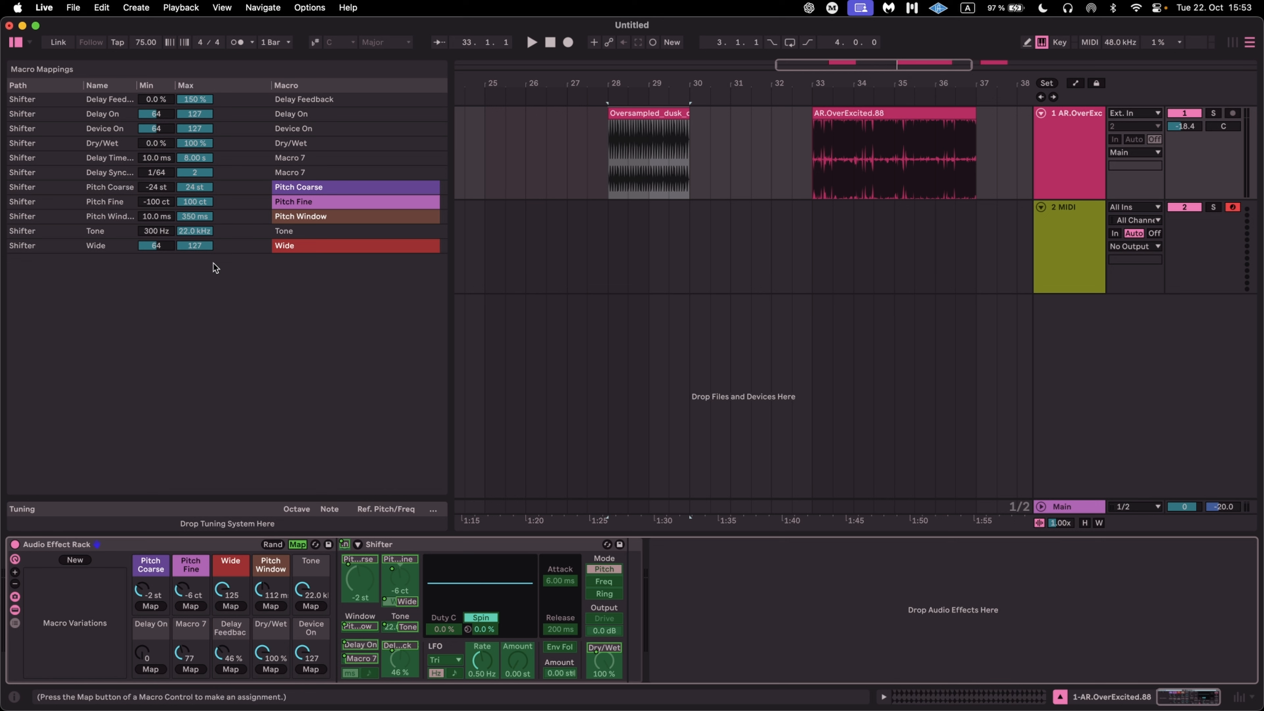
click(360, 659)
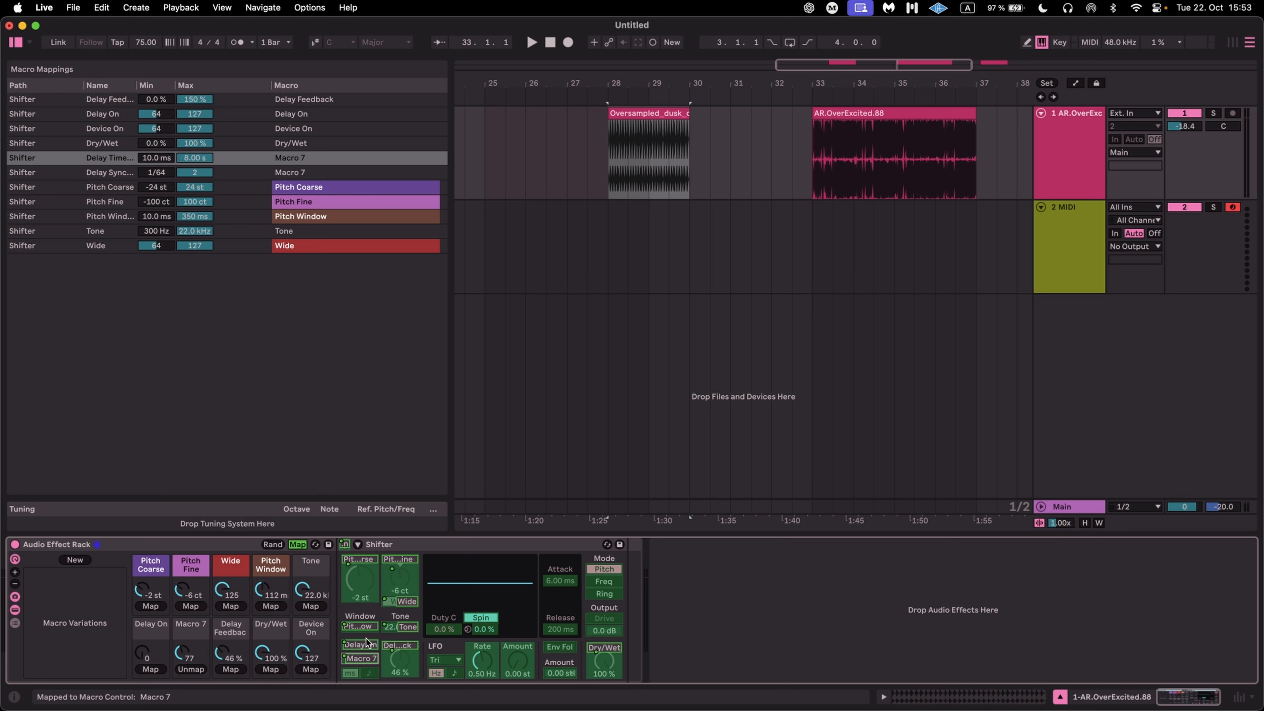
click(184, 652)
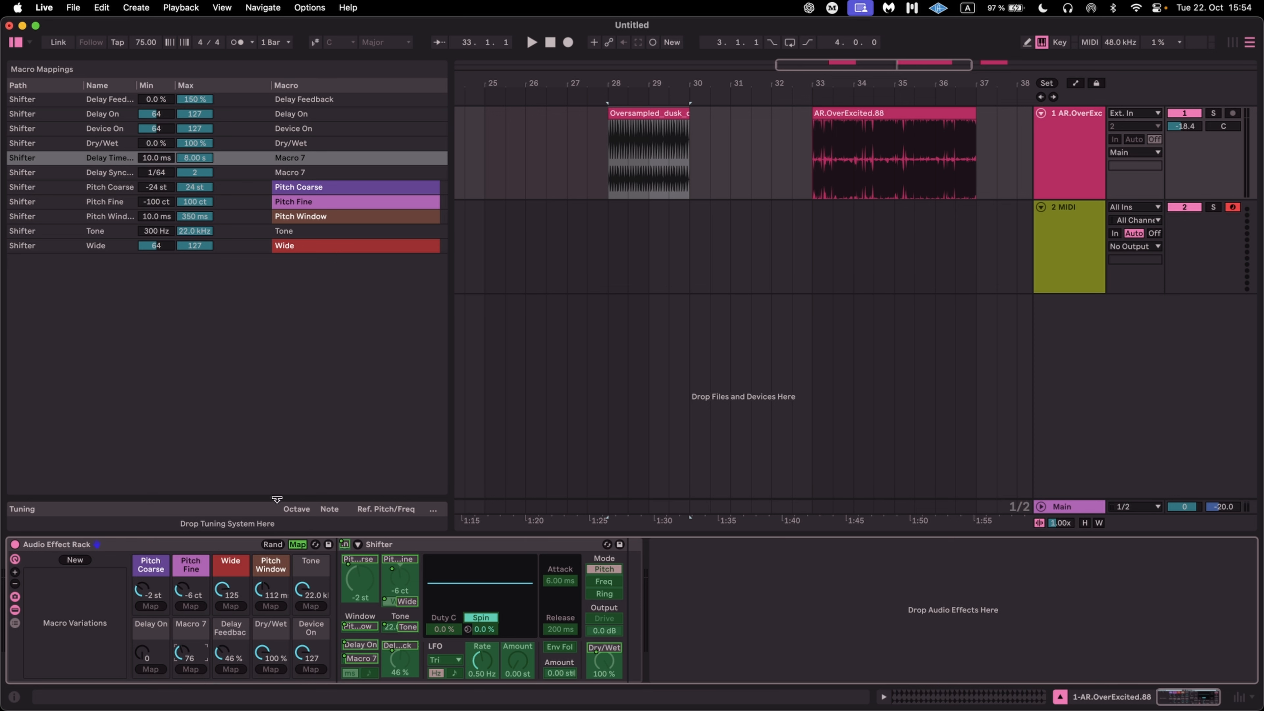
click(299, 544)
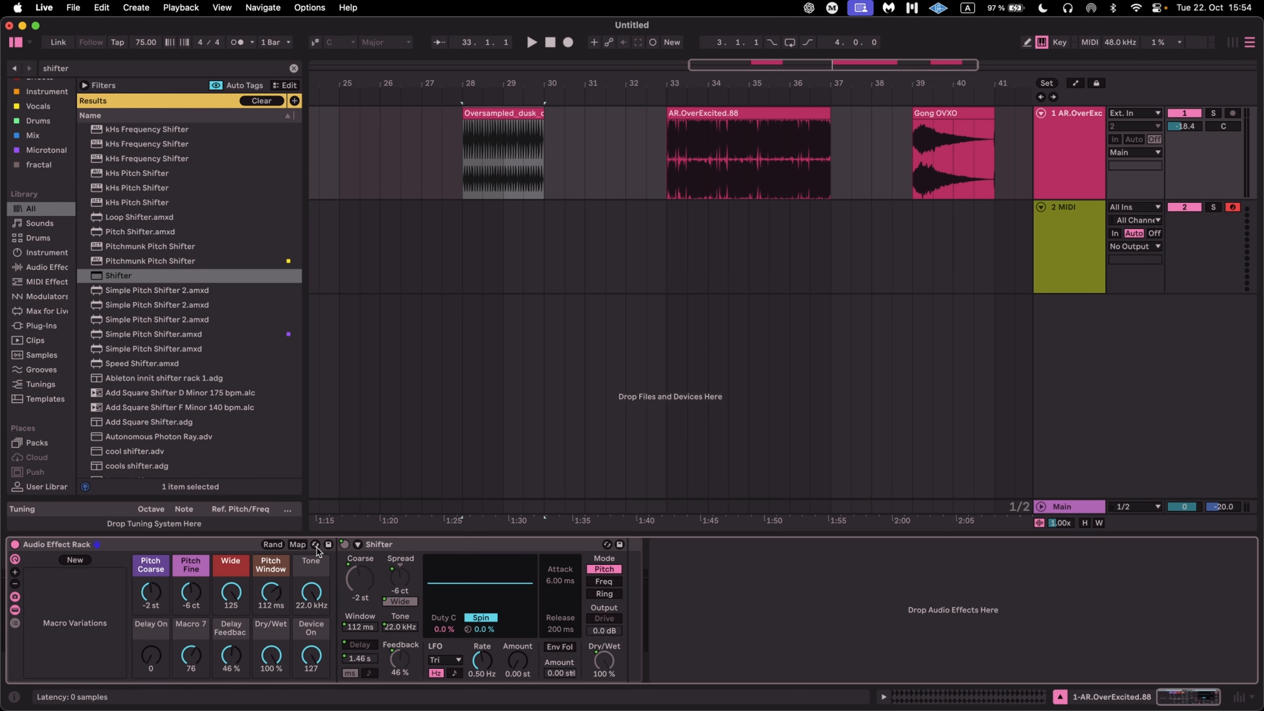
click(301, 545)
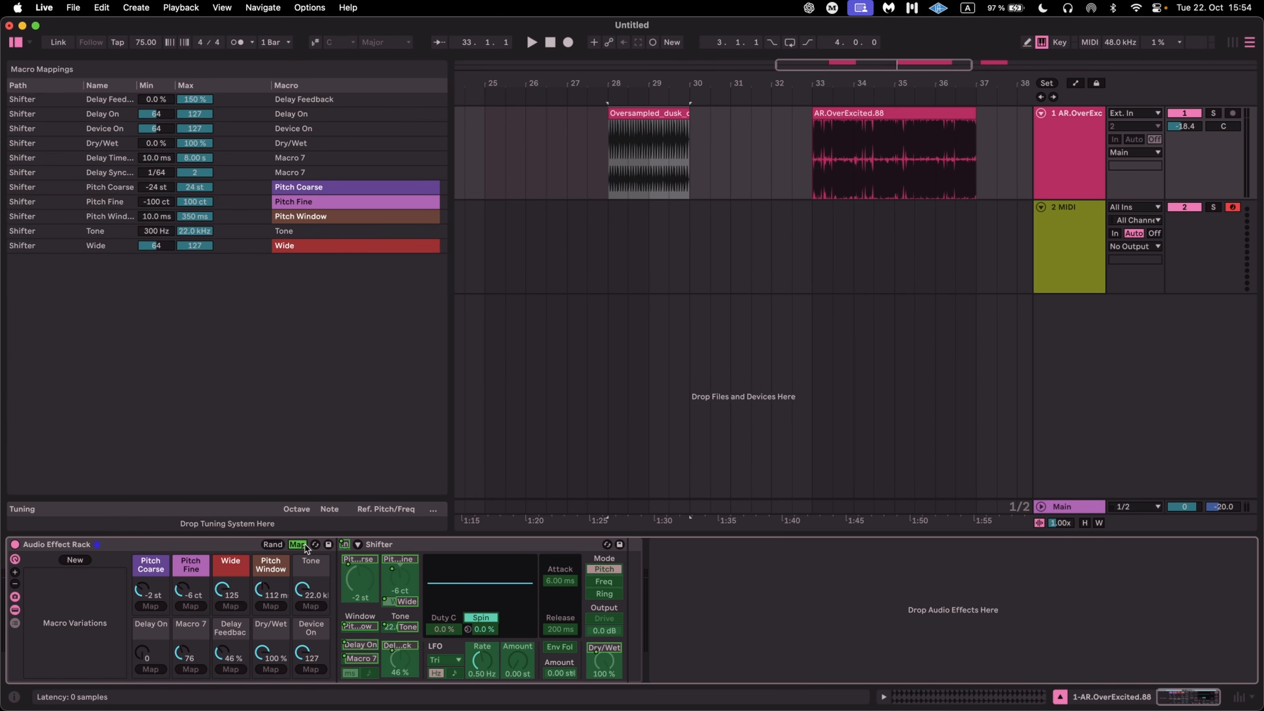
click(301, 544)
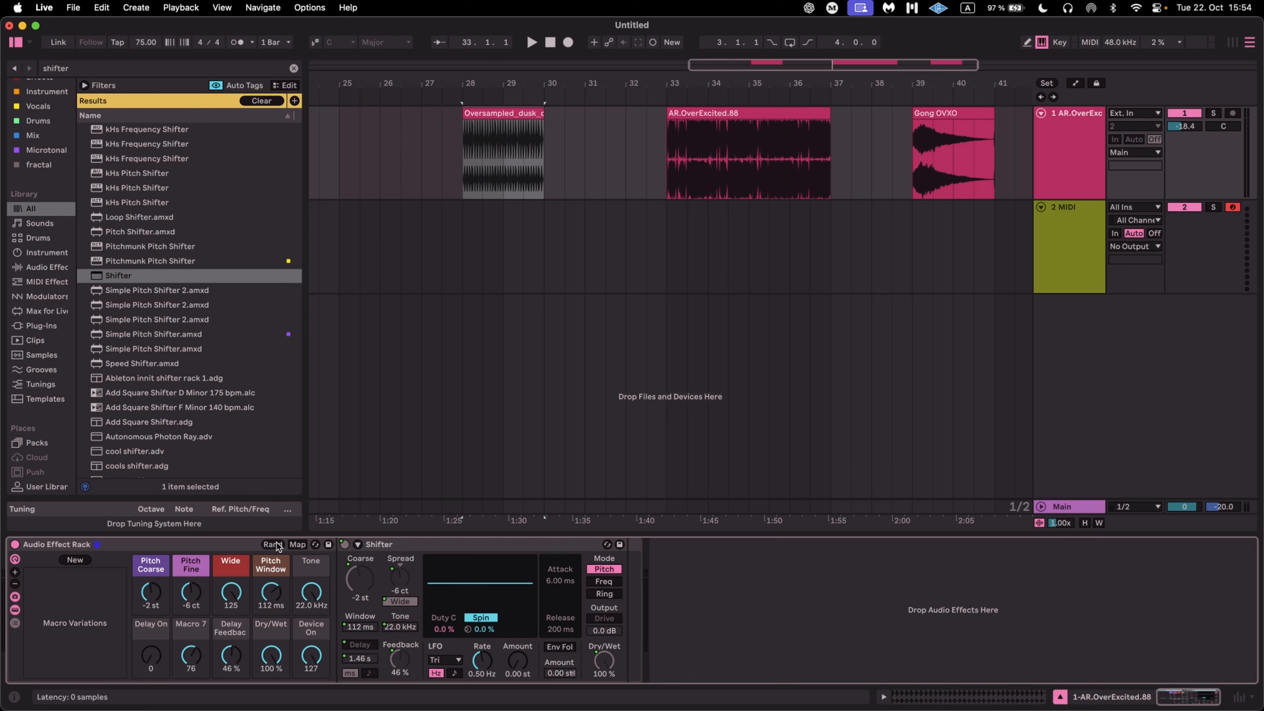
Play the Oversampled_dusk clip and randomize the rack's macros repeatedly to audition the results.
key(space)
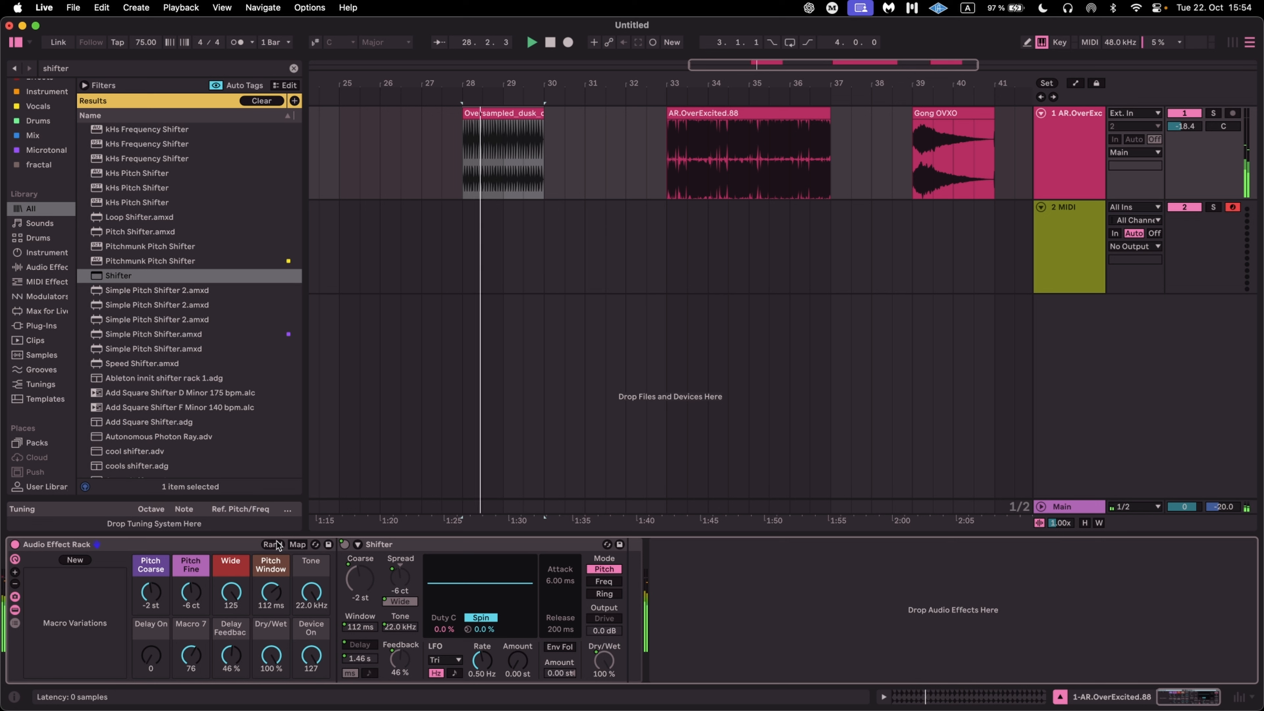
click(274, 544)
click(276, 543)
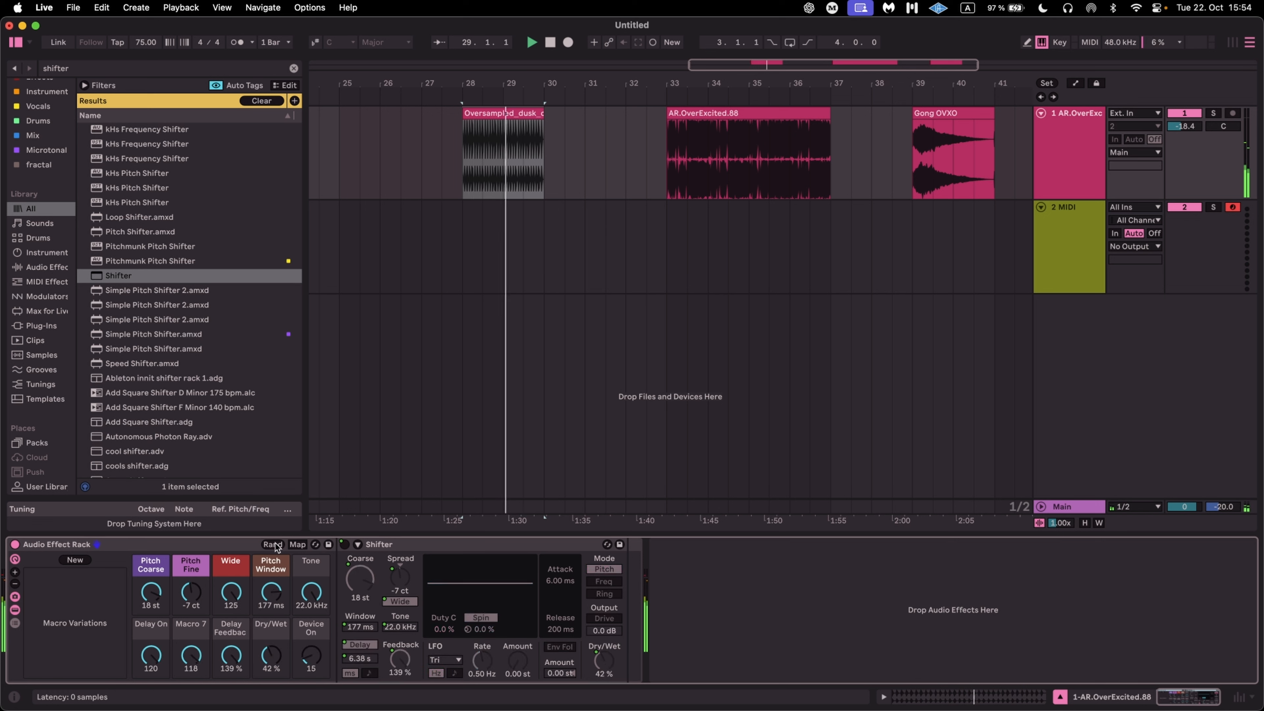
click(273, 548)
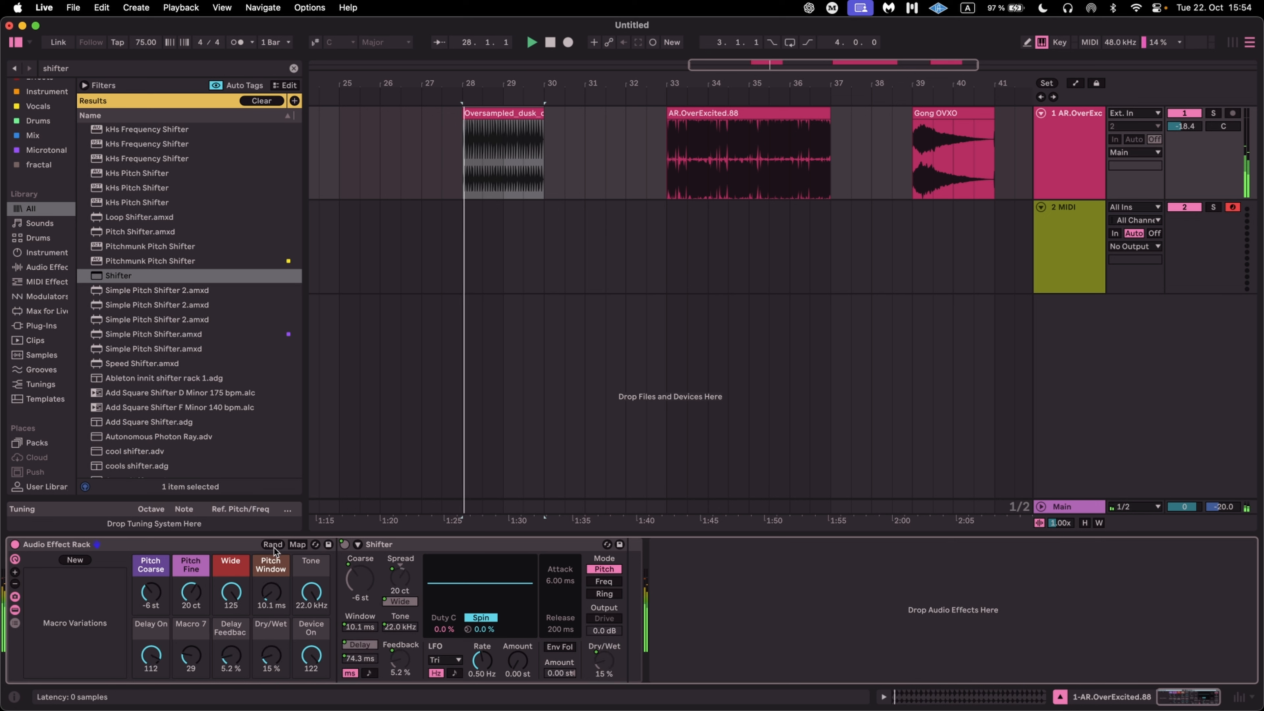
click(272, 546)
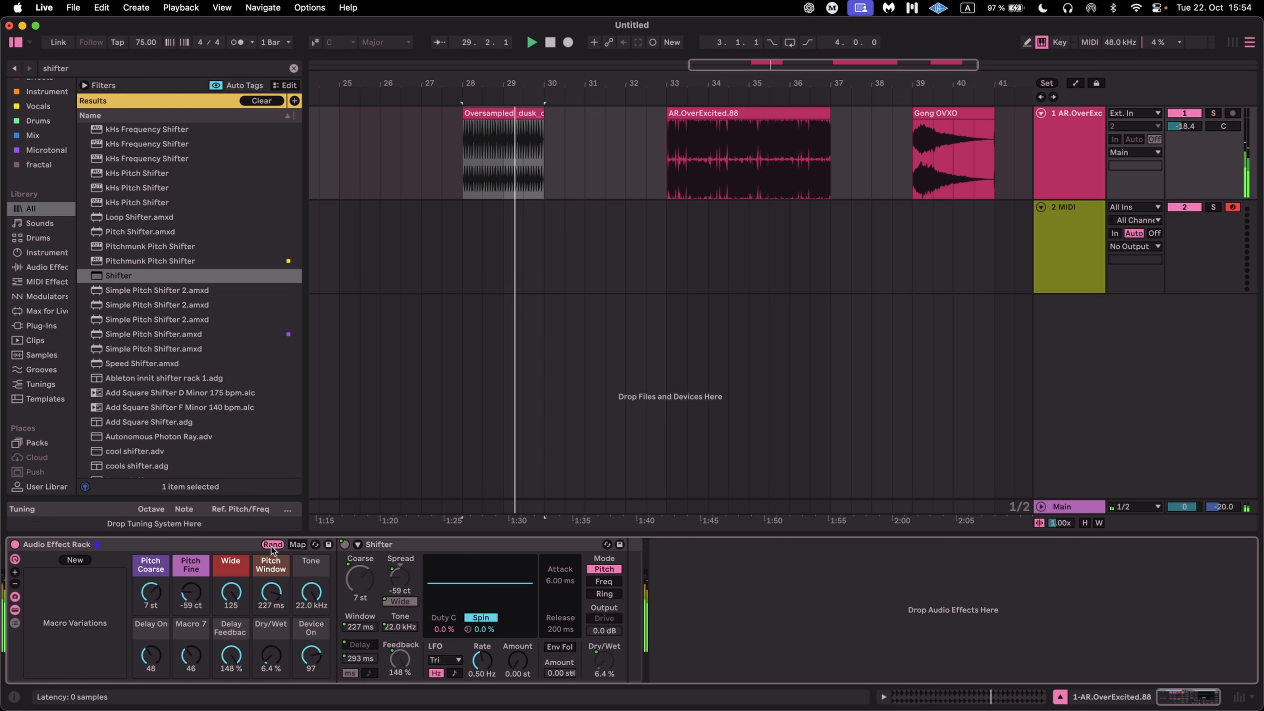
click(272, 544)
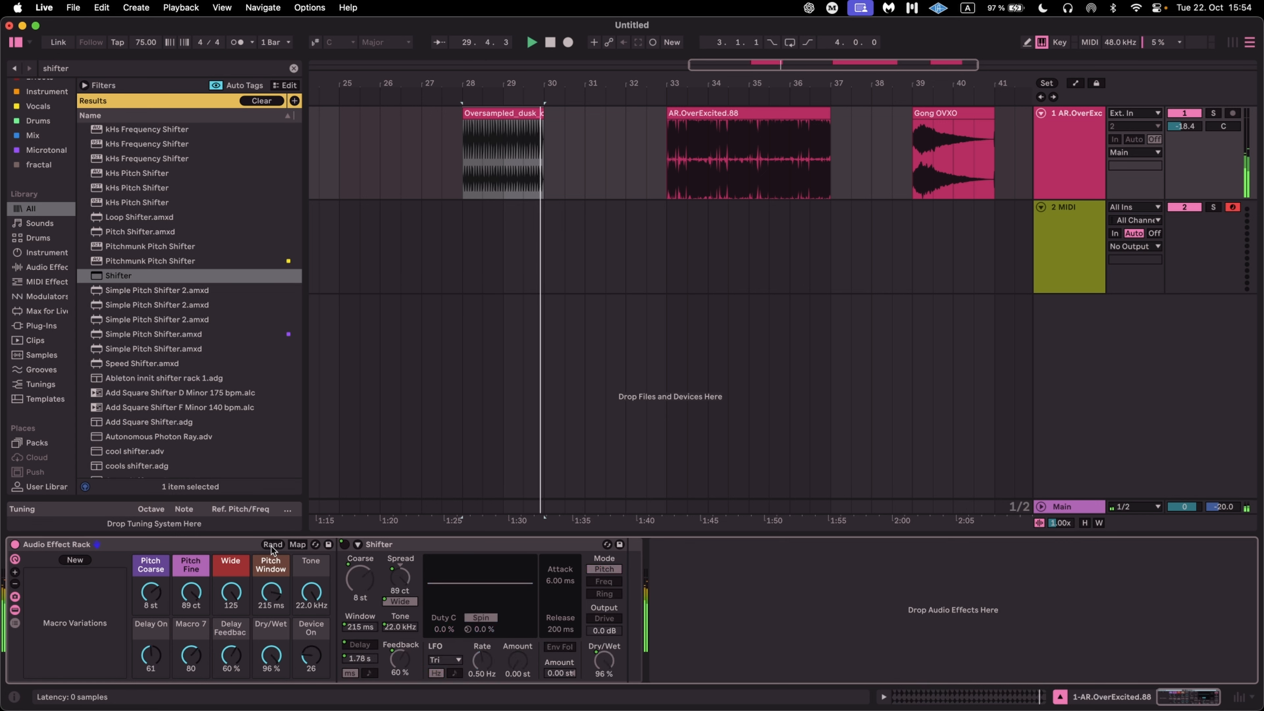
Keep randomizing the rack's macros while the Oversampled_dusk clip plays to hear further settings.
click(272, 544)
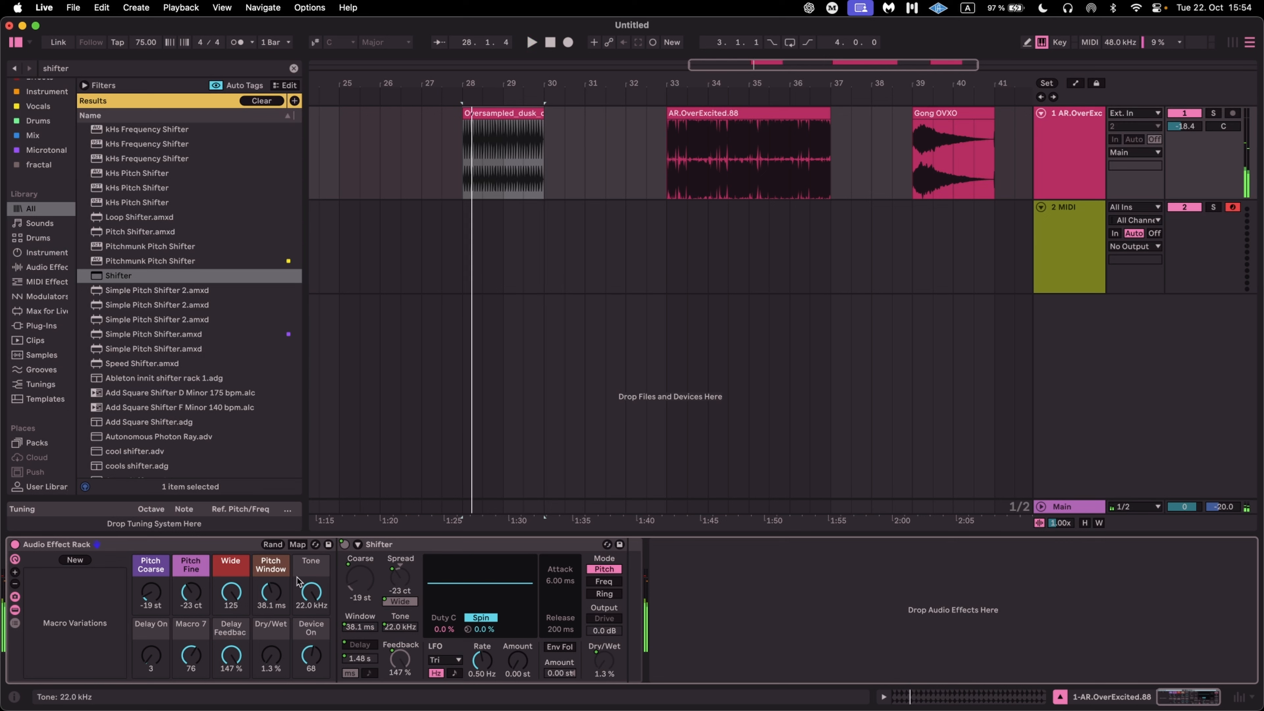
click(273, 544)
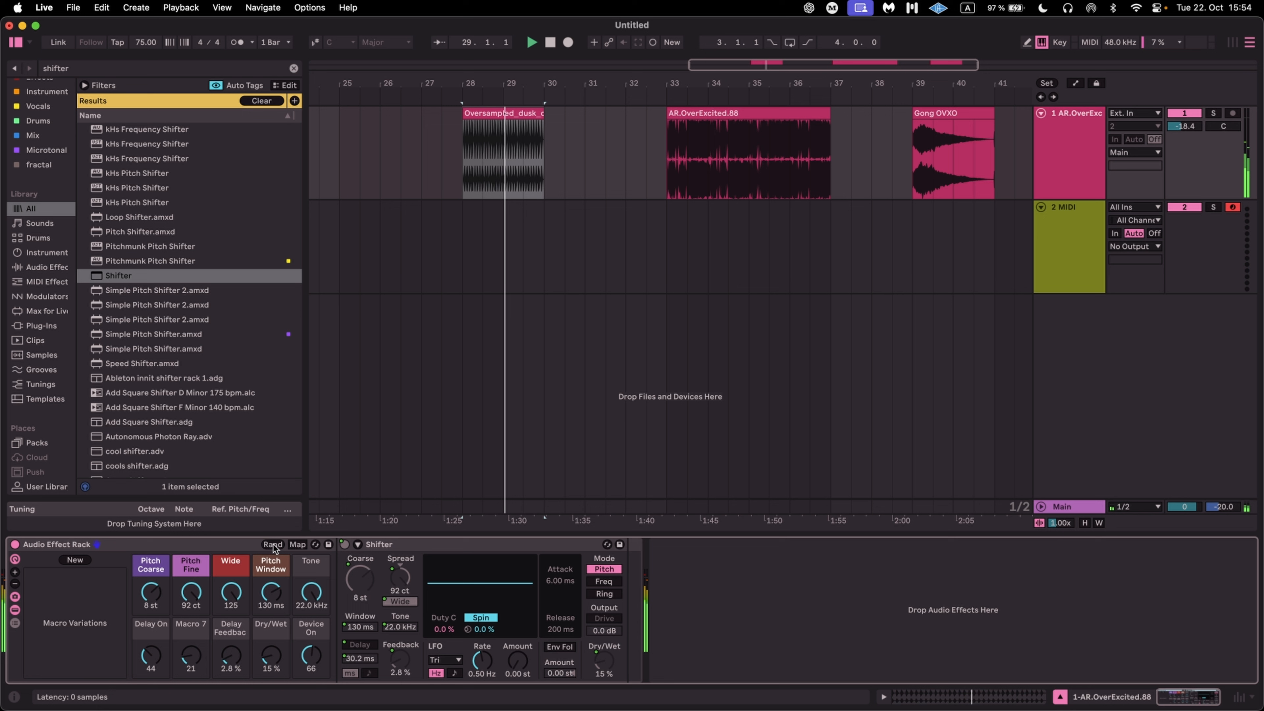
click(273, 544)
click(273, 544)
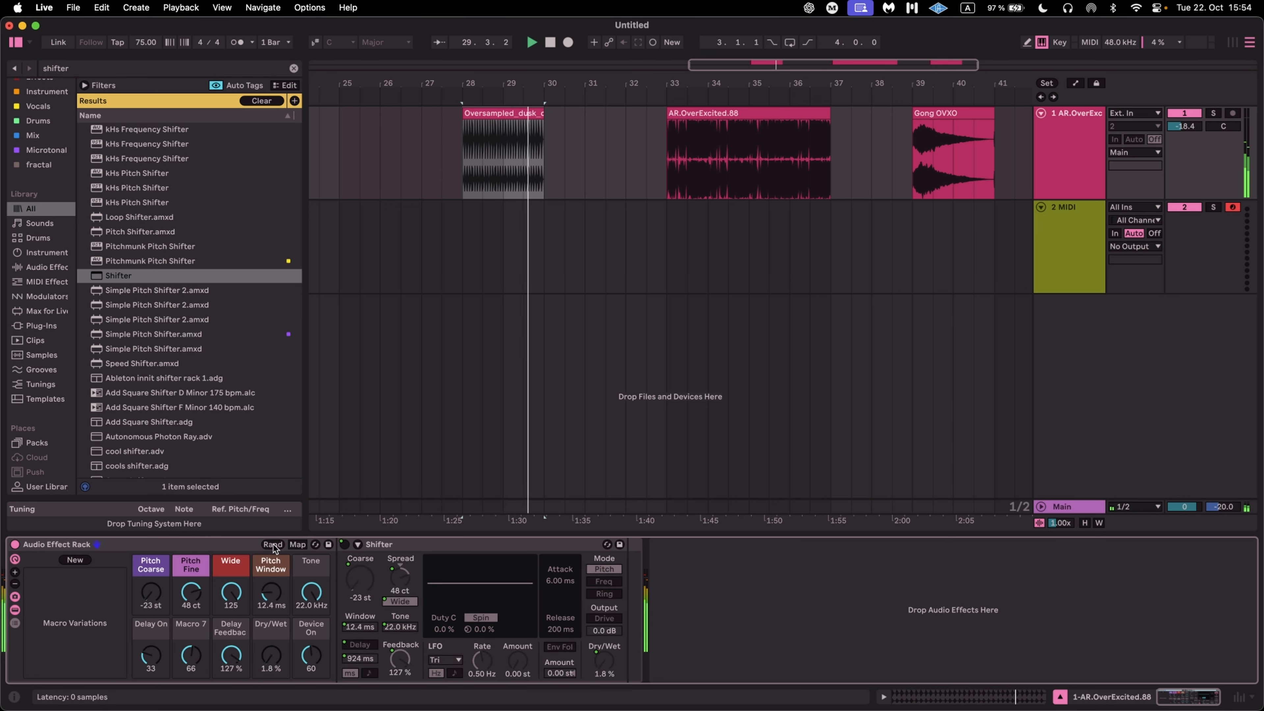
click(273, 544)
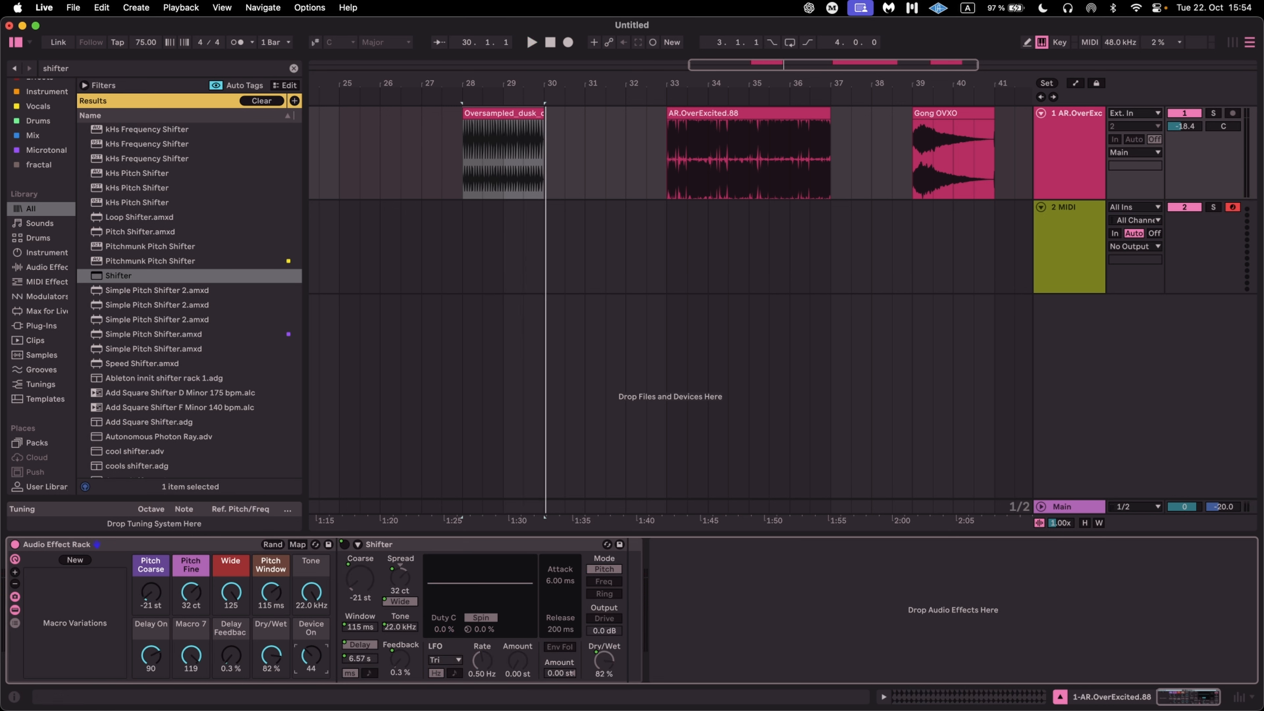
Set the Device On macro to 100, play the clip again and randomize the rack's macros.
mouse_move(311, 655)
mouse_down()
mouse_move(311, 632)
mouse_move(307, 664)
mouse_move(307, 642)
mouse_up()
key(space)
click(274, 545)
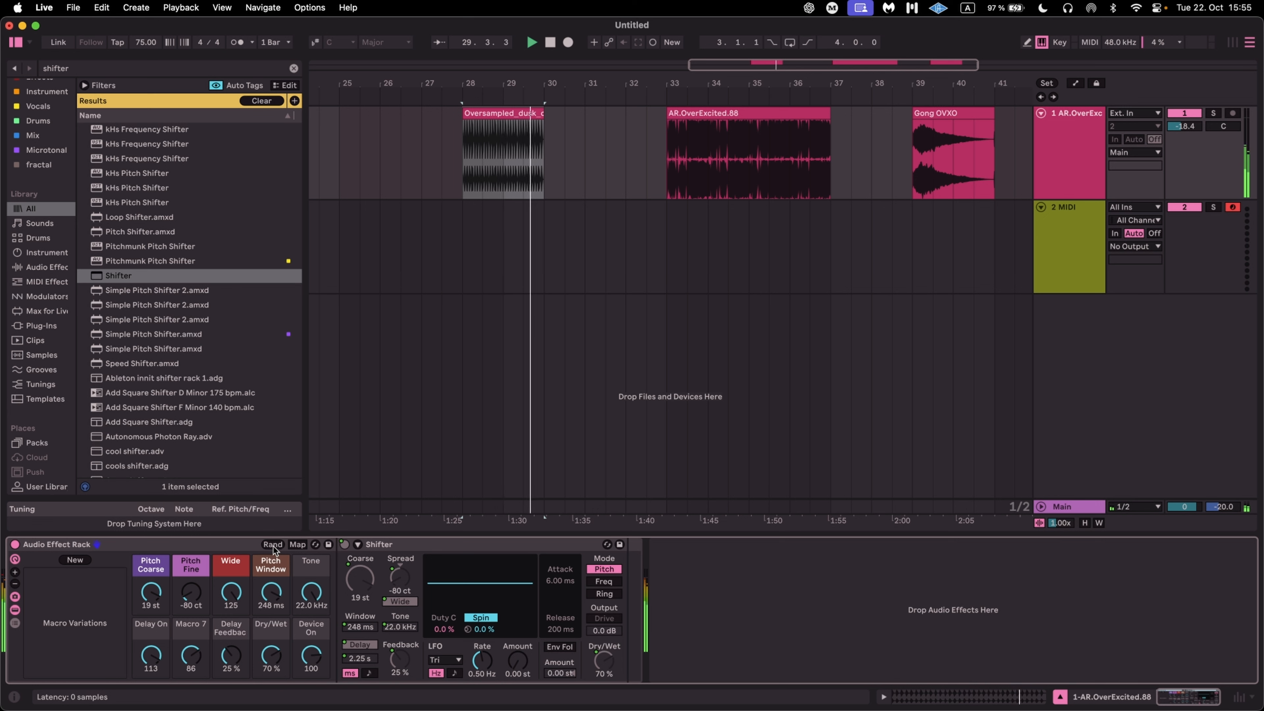
Store the current macro settings as a new macro variation and stop playback.
click(75, 560)
click(69, 577)
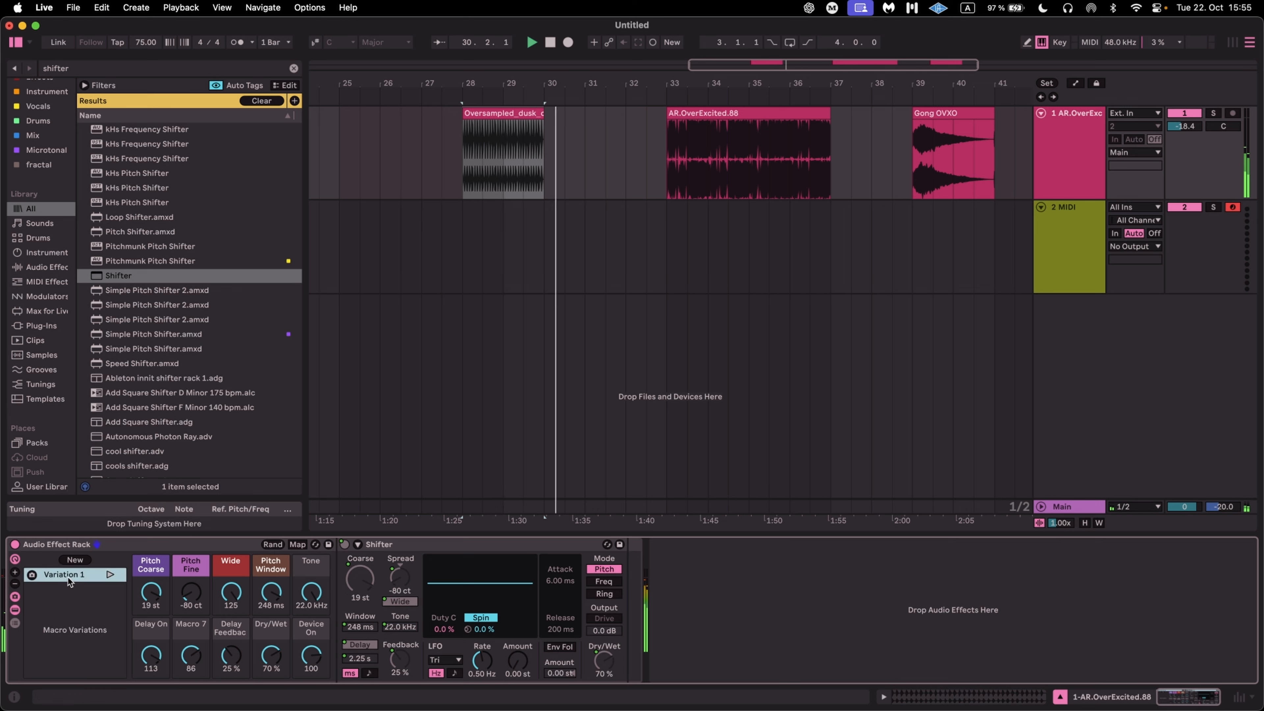
key(space)
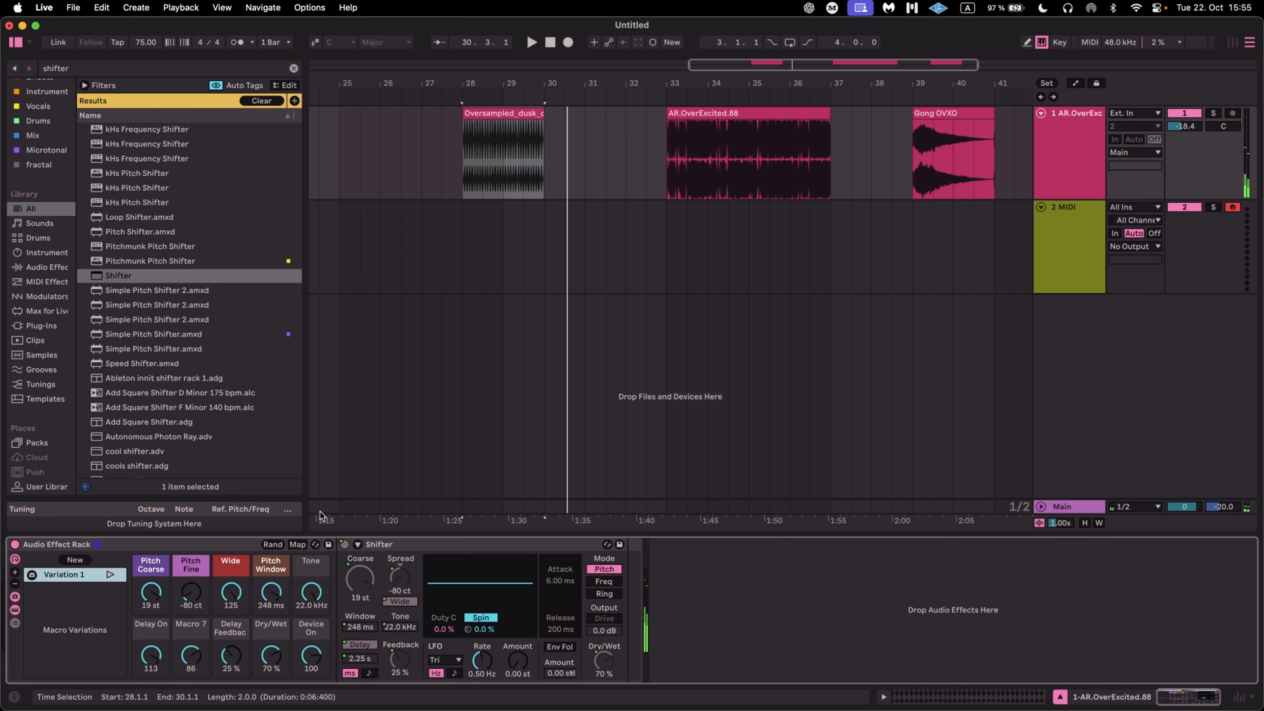
Duplicate the Shifter inside the rack and set the Pitch Coarse macro to 8 st to move both devices together.
click(425, 544)
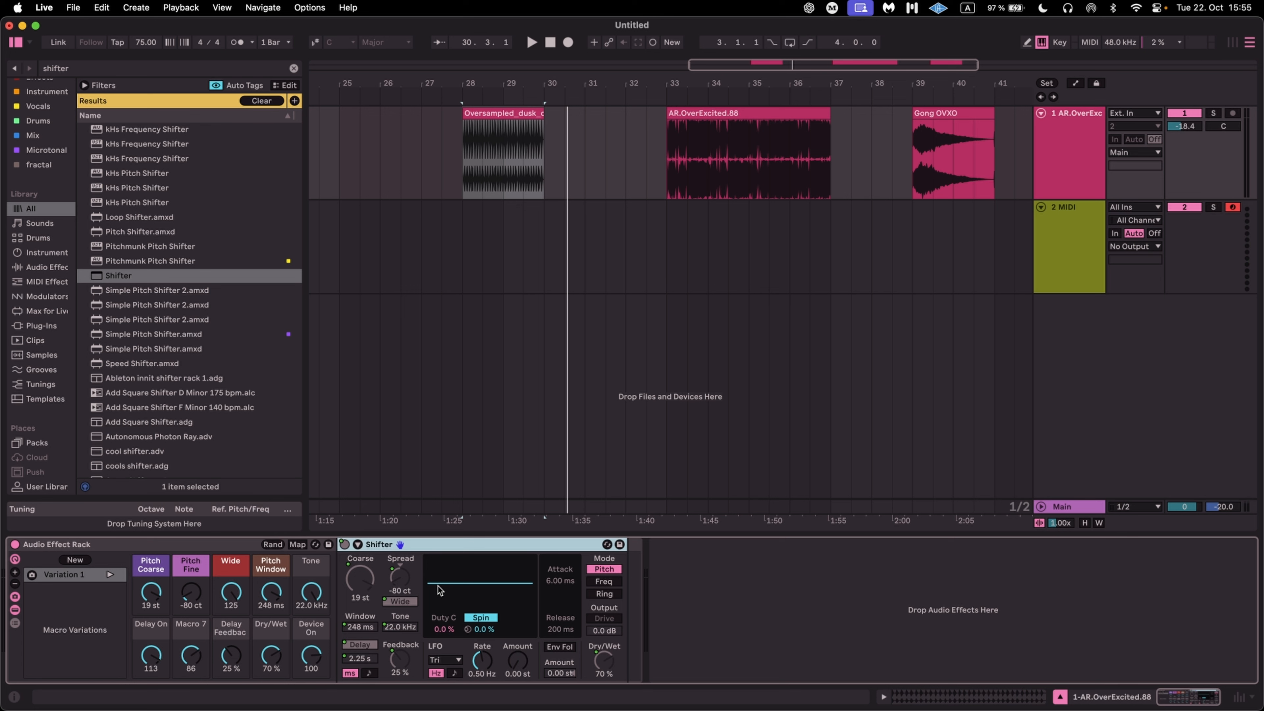
key(super+d)
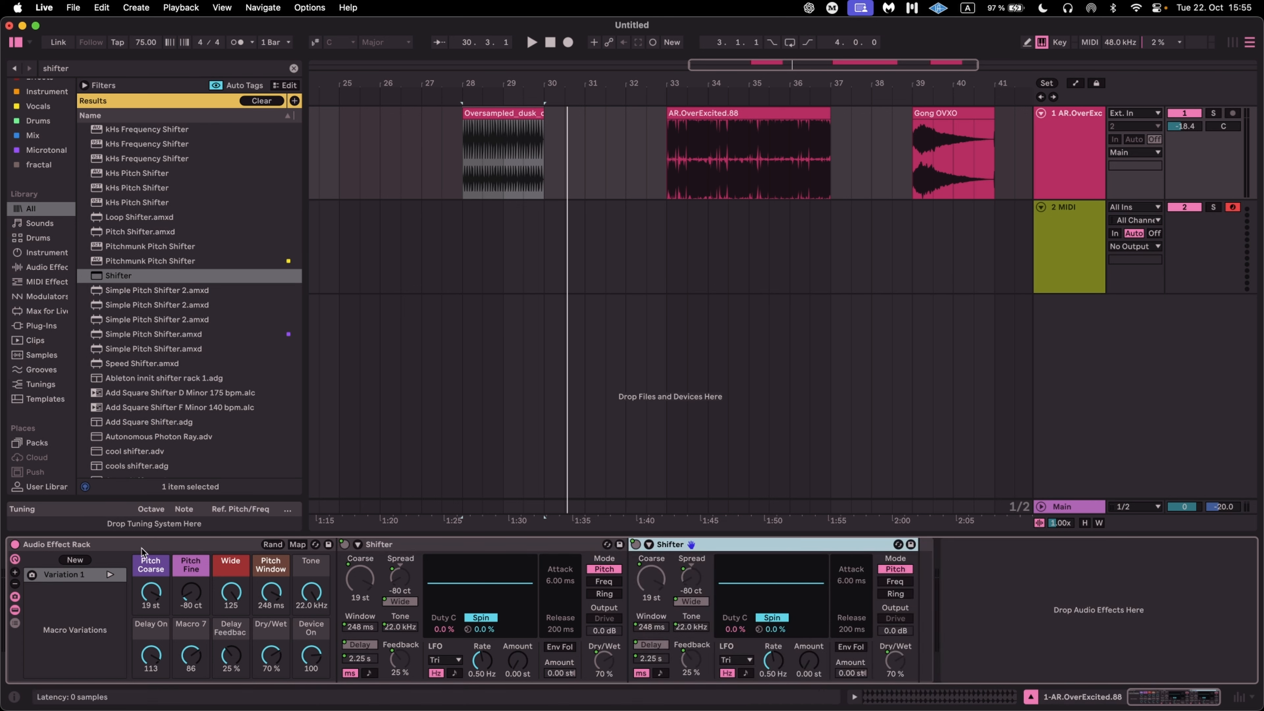
click(151, 592)
mouse_move(151, 593)
mouse_down()
mouse_move(150, 640)
mouse_move(151, 582)
mouse_move(150, 614)
mouse_up()
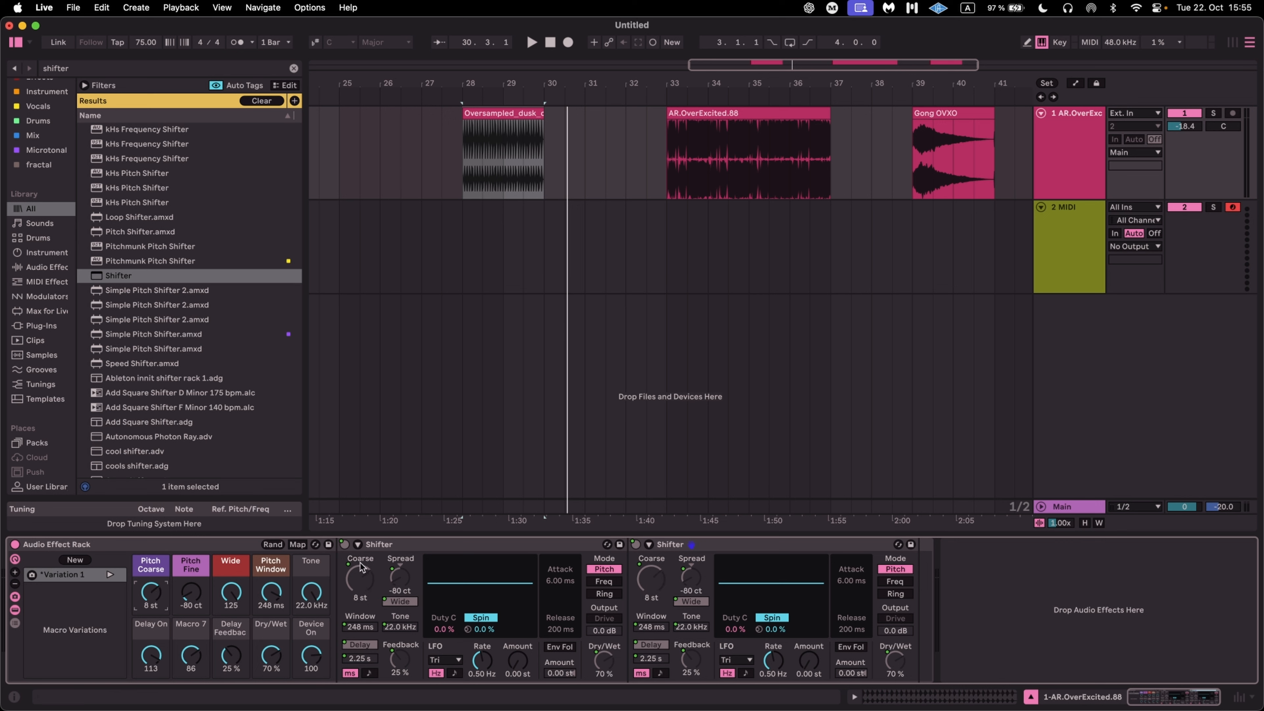
Duplicate the second Shifter repeatedly until the rack holds eight Shifters, and step back along the chain to the rack's macros.
click(714, 545)
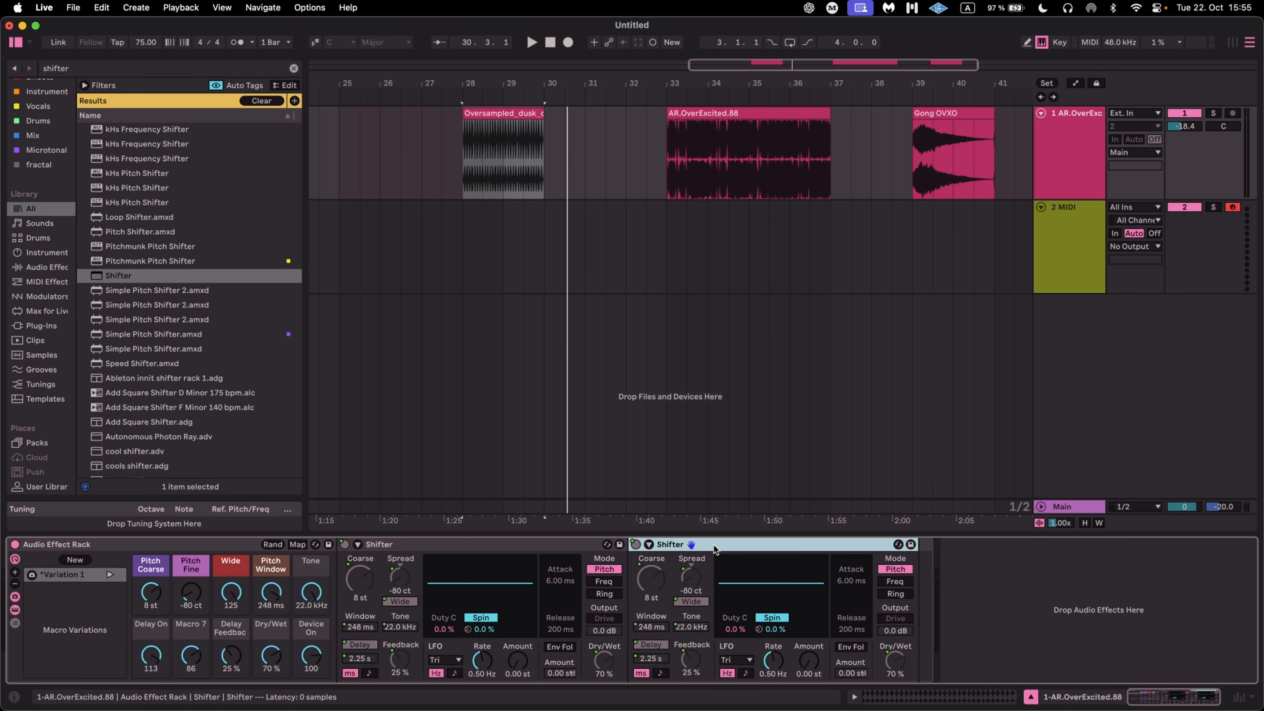
key(super+d)
key(super+d)
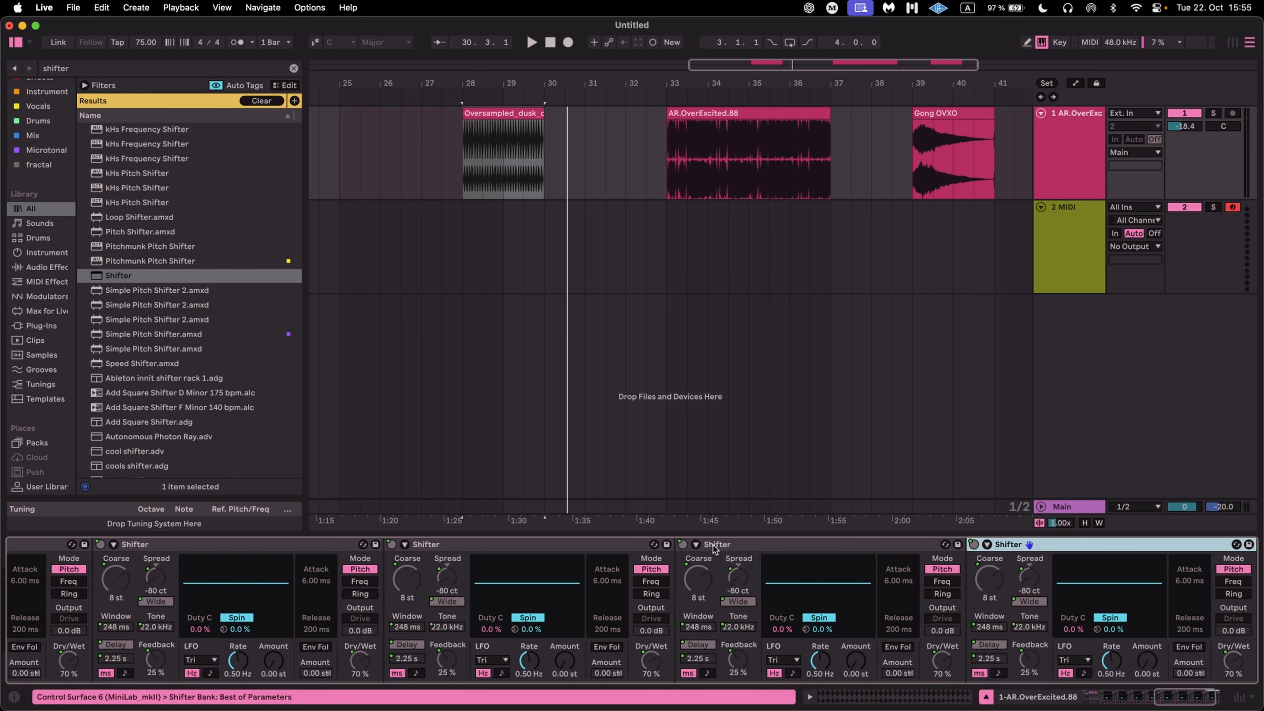
scroll(782, 557, right, 3)
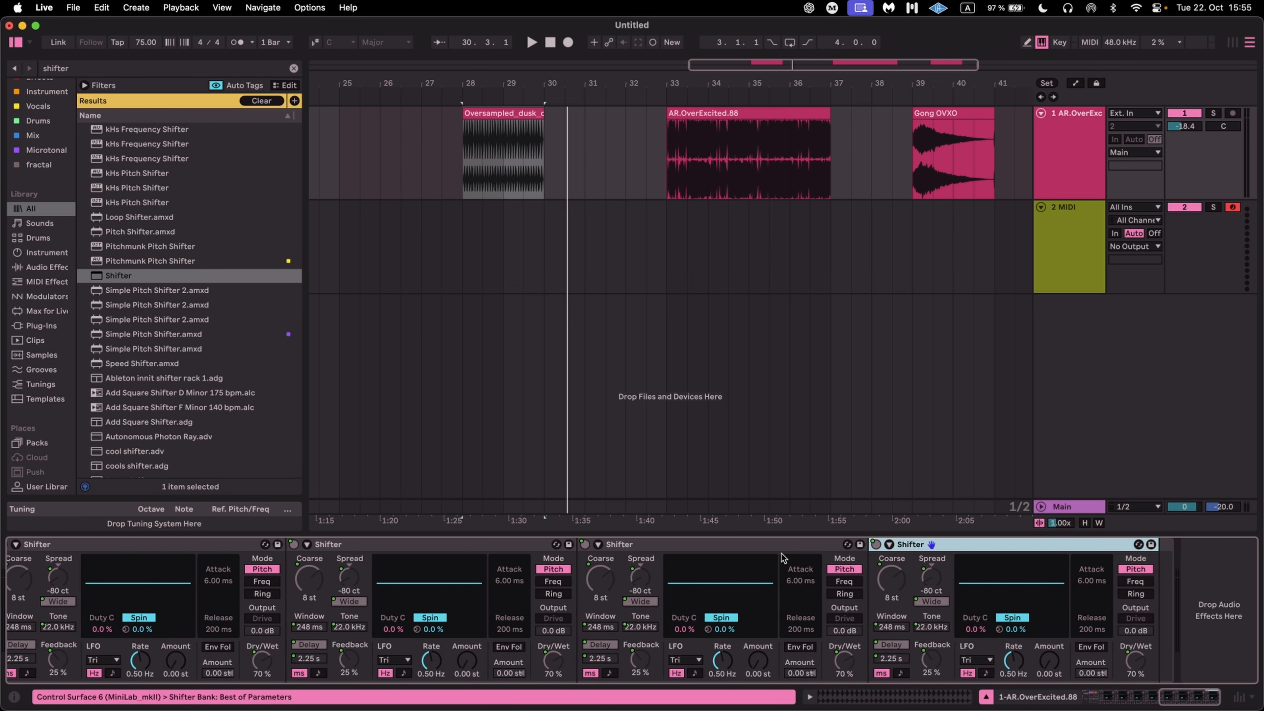
key(Left)
key(Left)
key(Left)
key(Left)
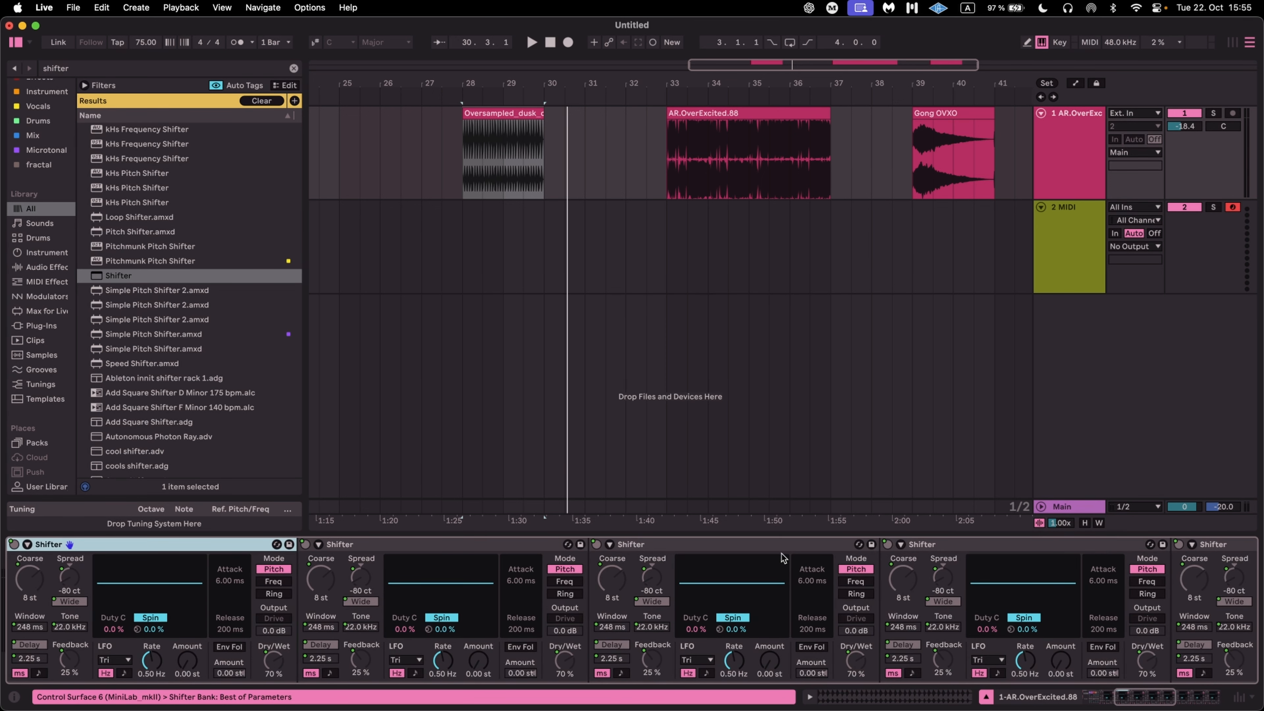
key(Left)
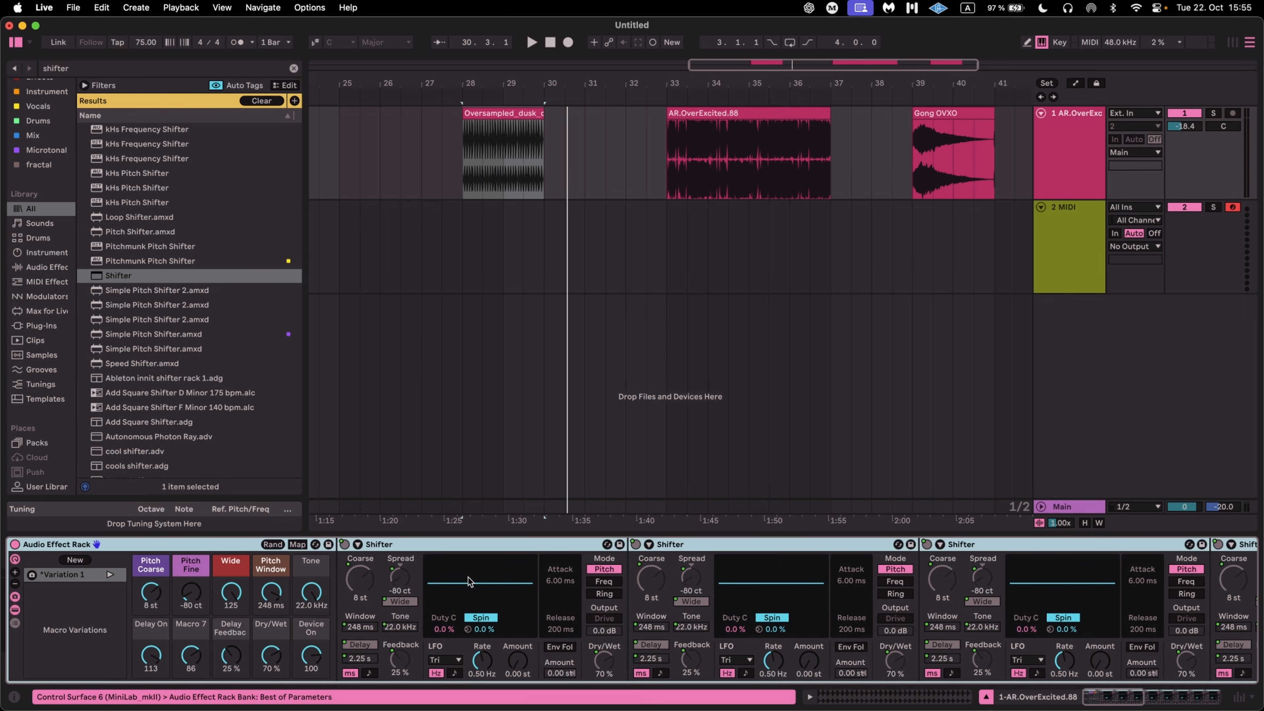
Set the Device On macro to 102 and switch the rack to macro mapping mode.
click(426, 544)
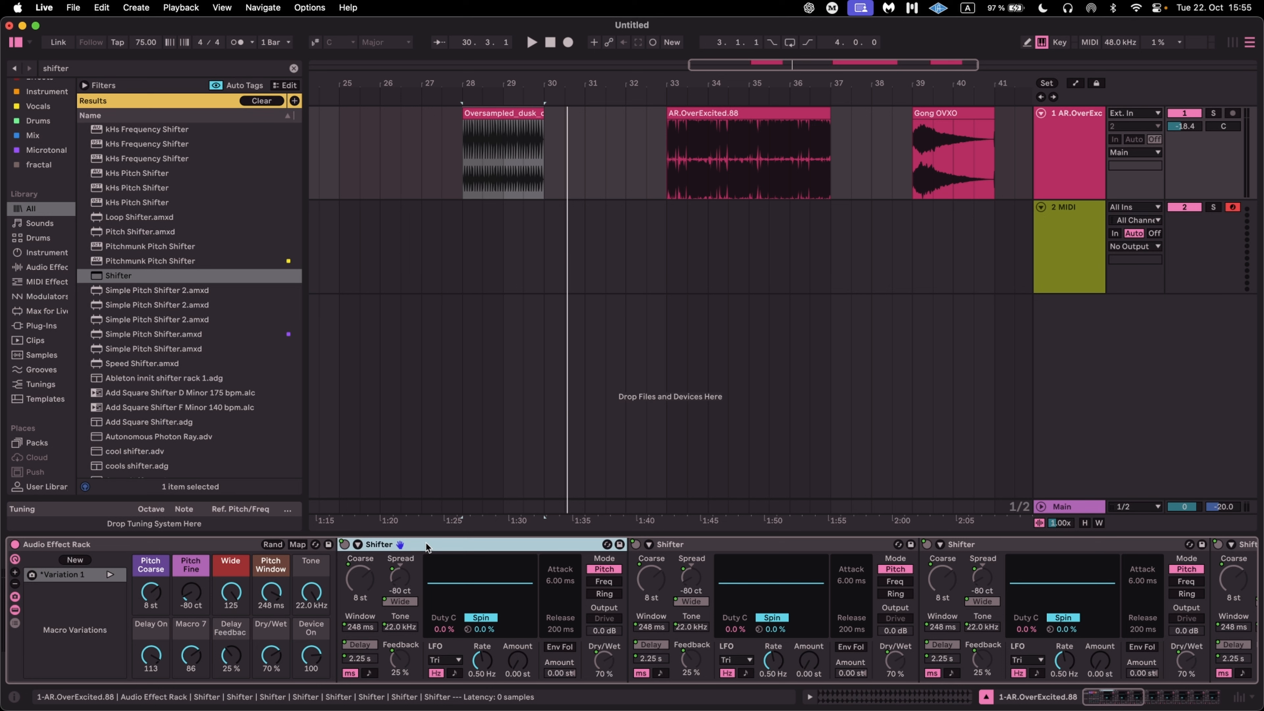
drag(311, 655, 311, 653)
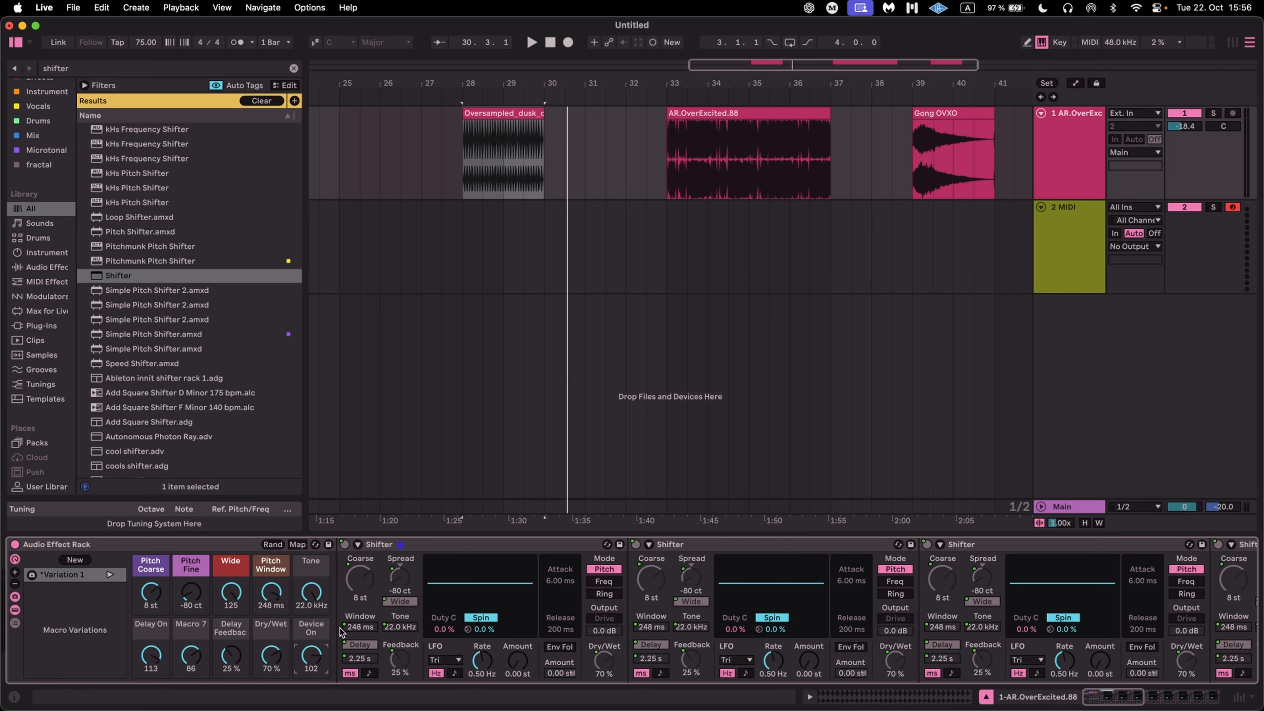
click(304, 547)
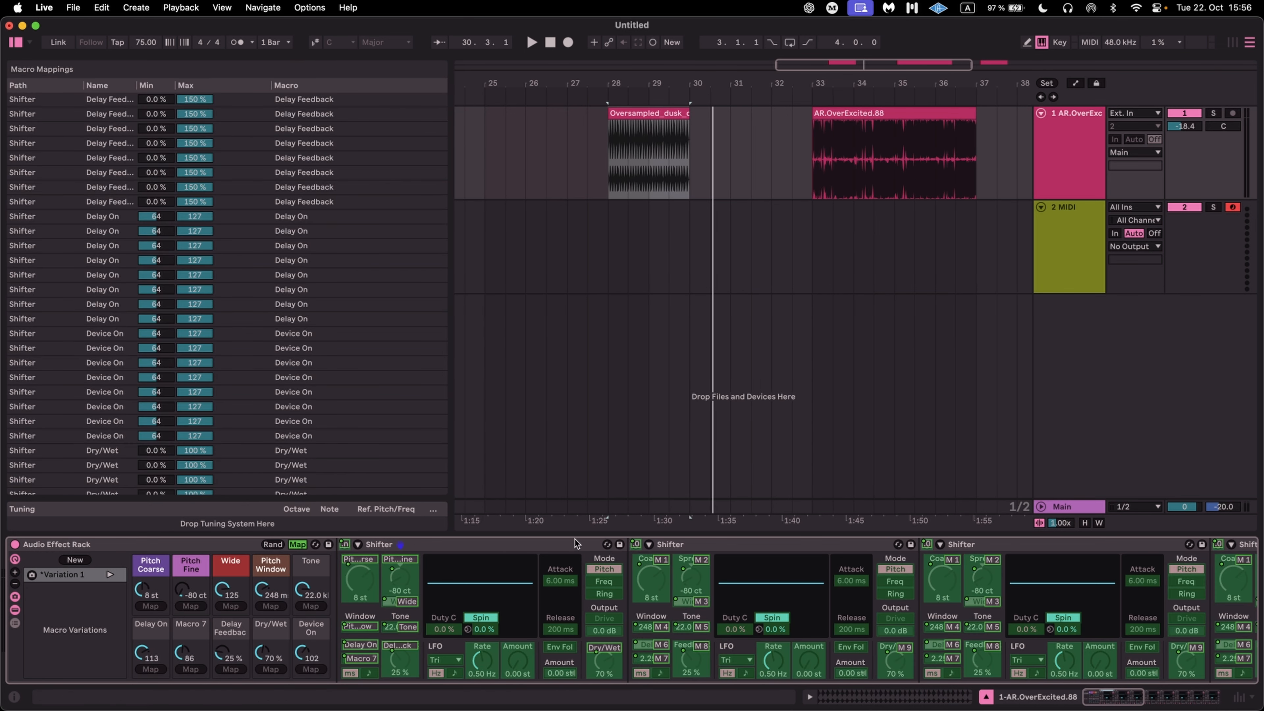
Delete the extra Shifters so that only the first two remain in the rack.
click(855, 548)
click(1031, 543)
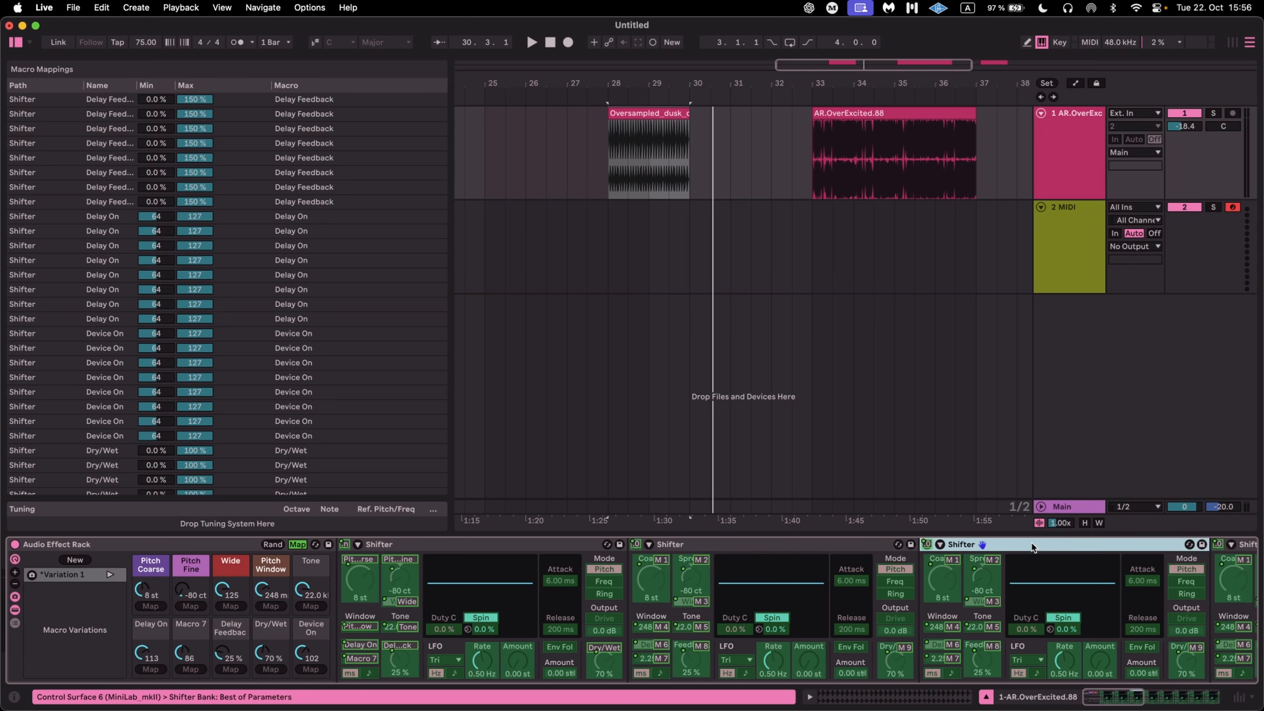
key(Delete)
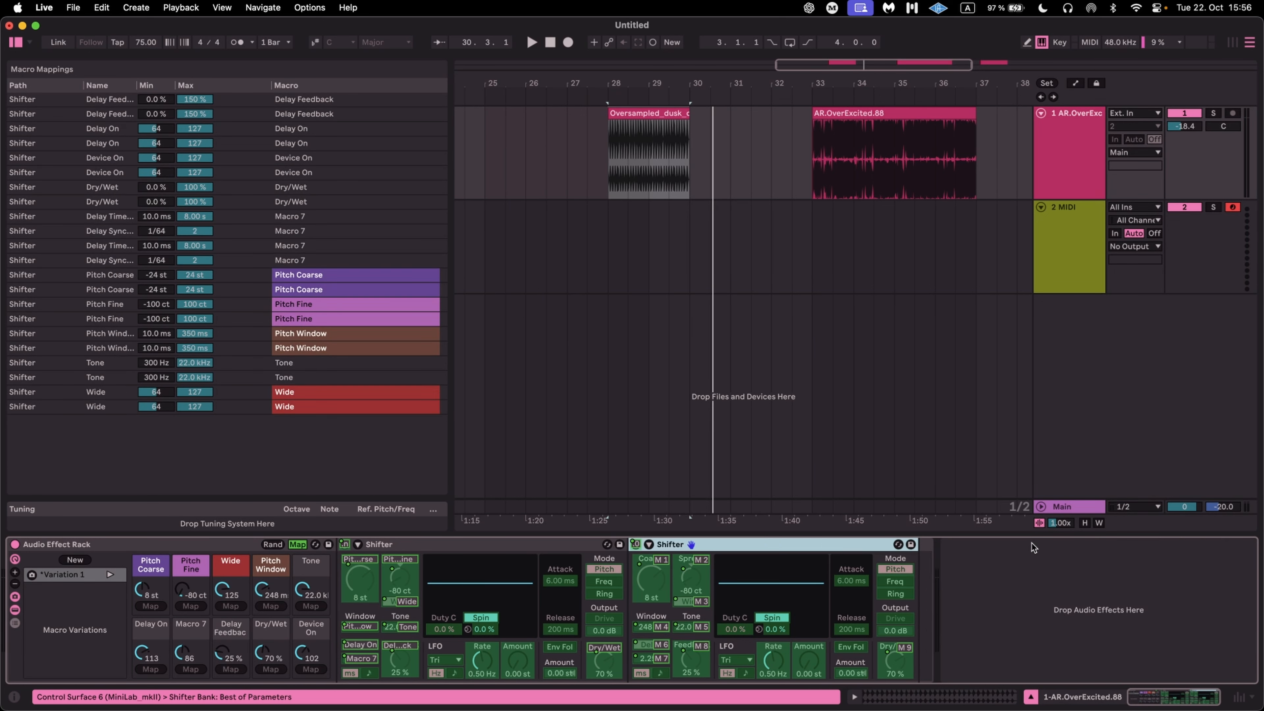
Invert the second Shifter's Pitch Coarse mapping with minimum 24 st and maximum -24 st, and leave mapping mode.
click(530, 547)
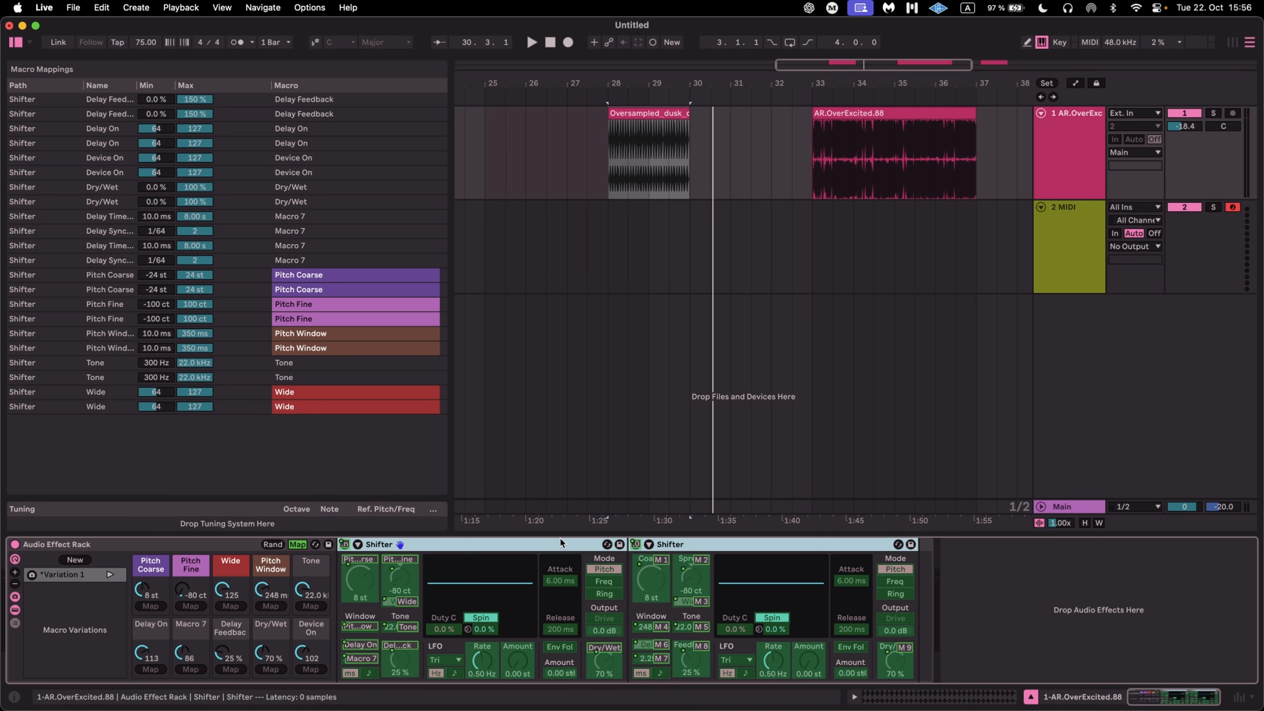
click(360, 588)
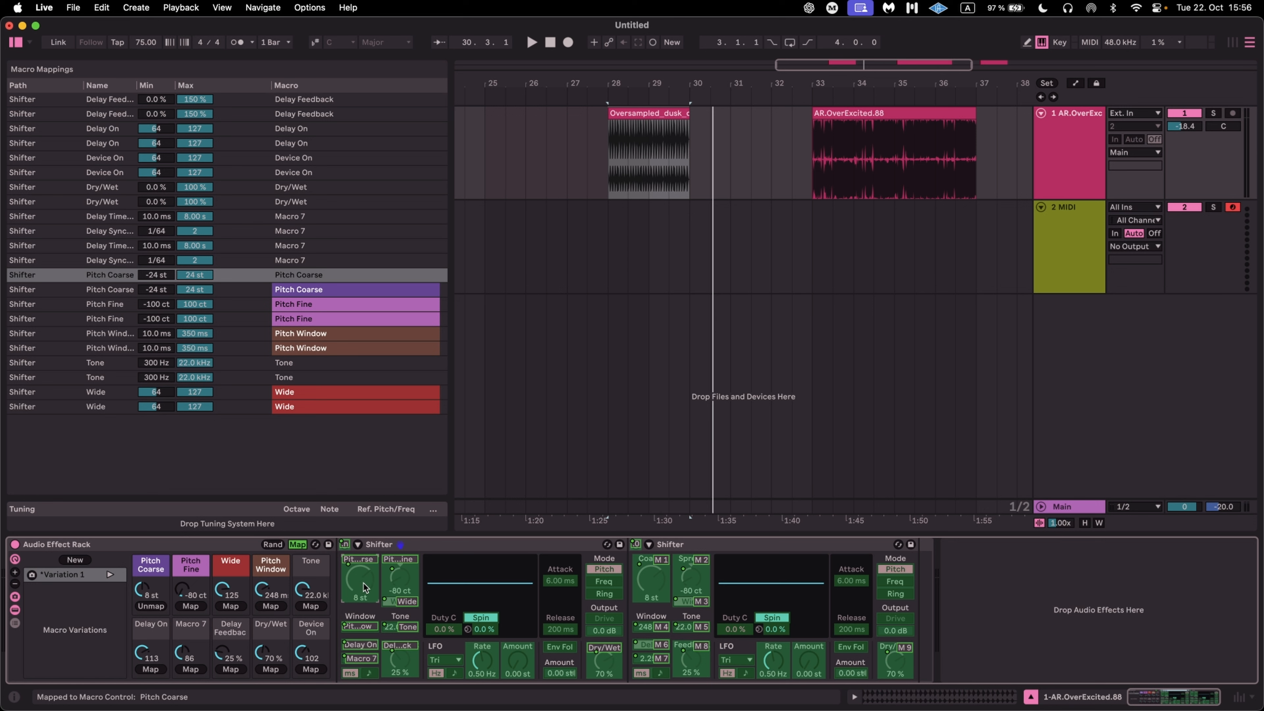
click(410, 353)
click(323, 302)
click(310, 291)
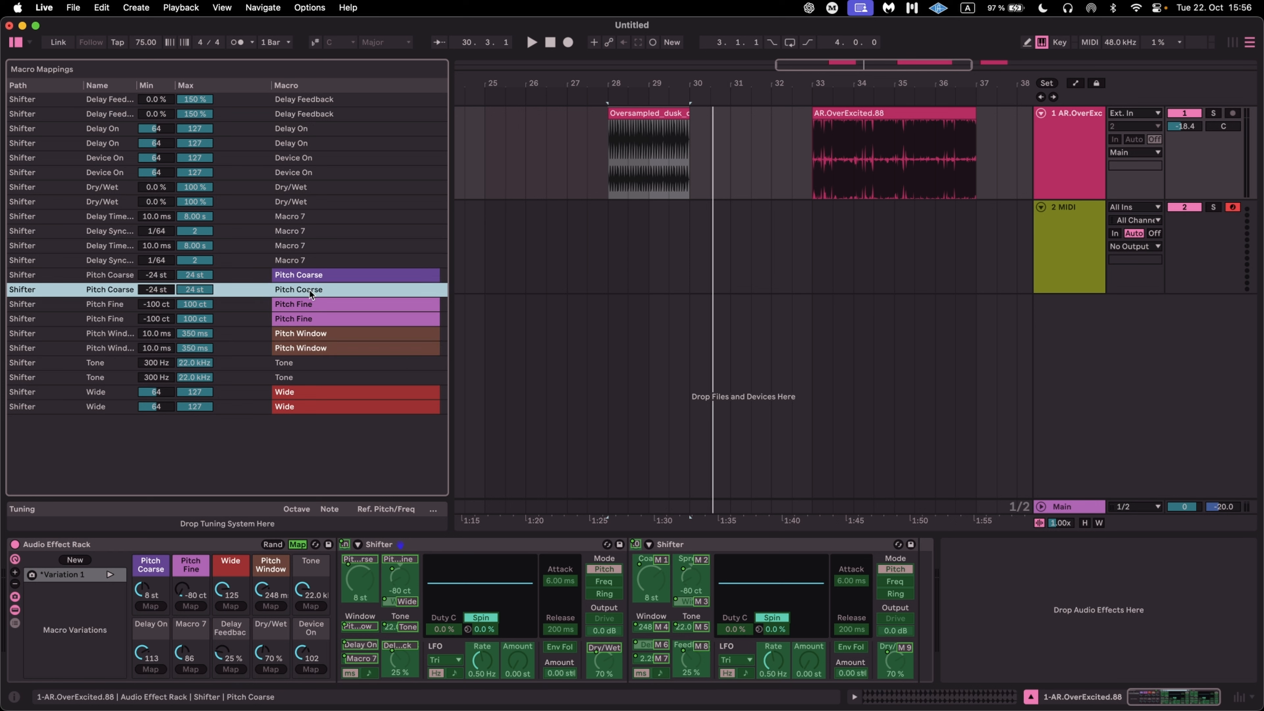
drag(163, 289, 163, 194)
drag(191, 291, 191, 389)
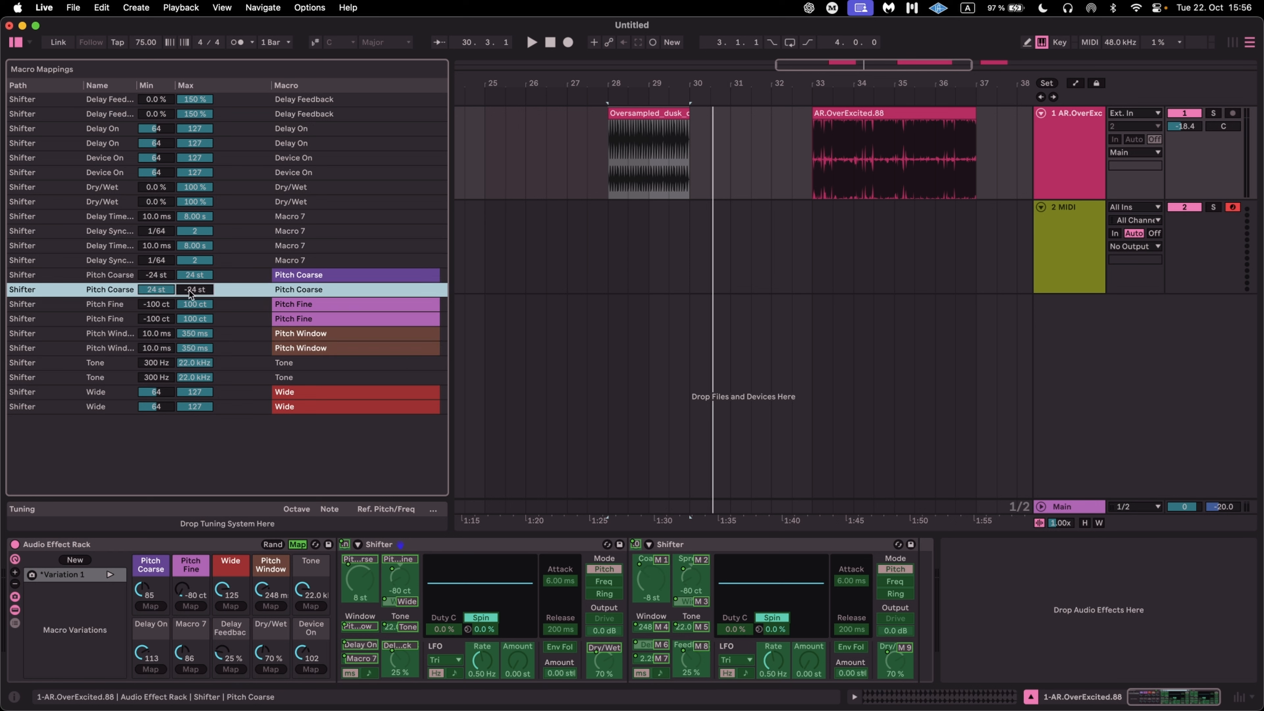
click(298, 544)
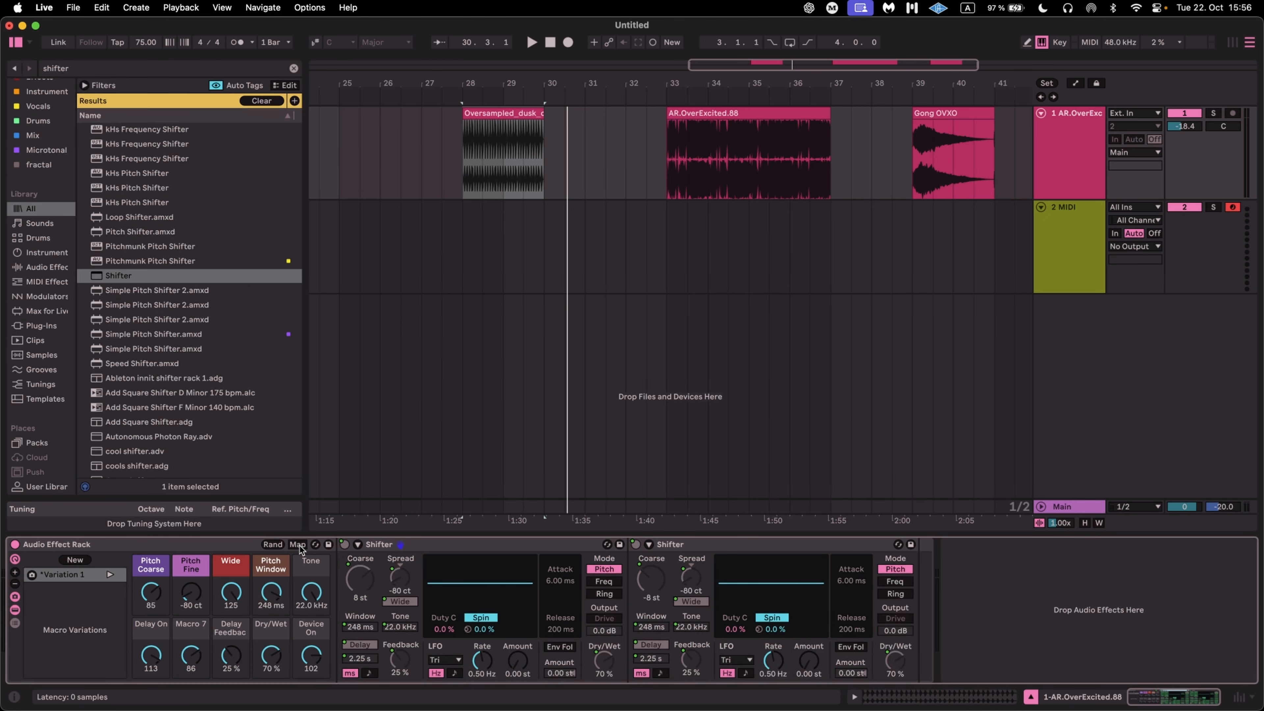
Test the opposing pitch mappings by lowering the Pitch Coarse macro to 25 and raising it to 121.
click(164, 604)
drag(164, 604, 164, 652)
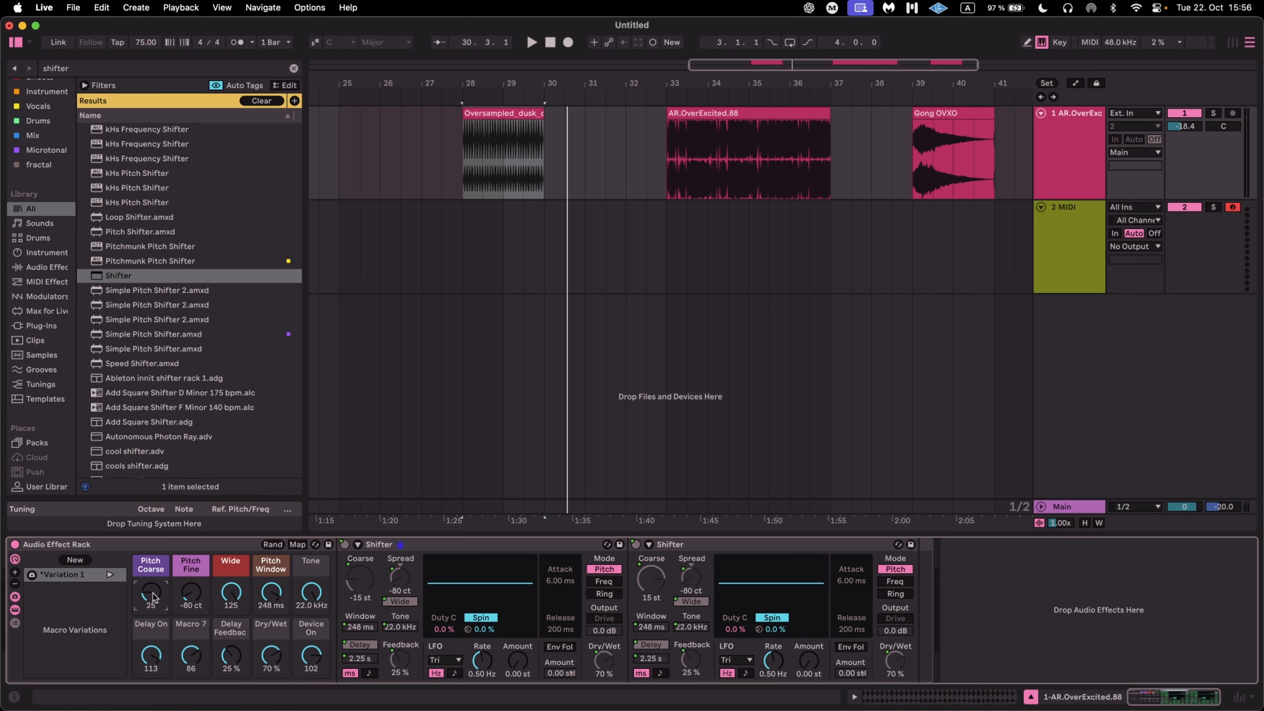
drag(156, 597, 156, 503)
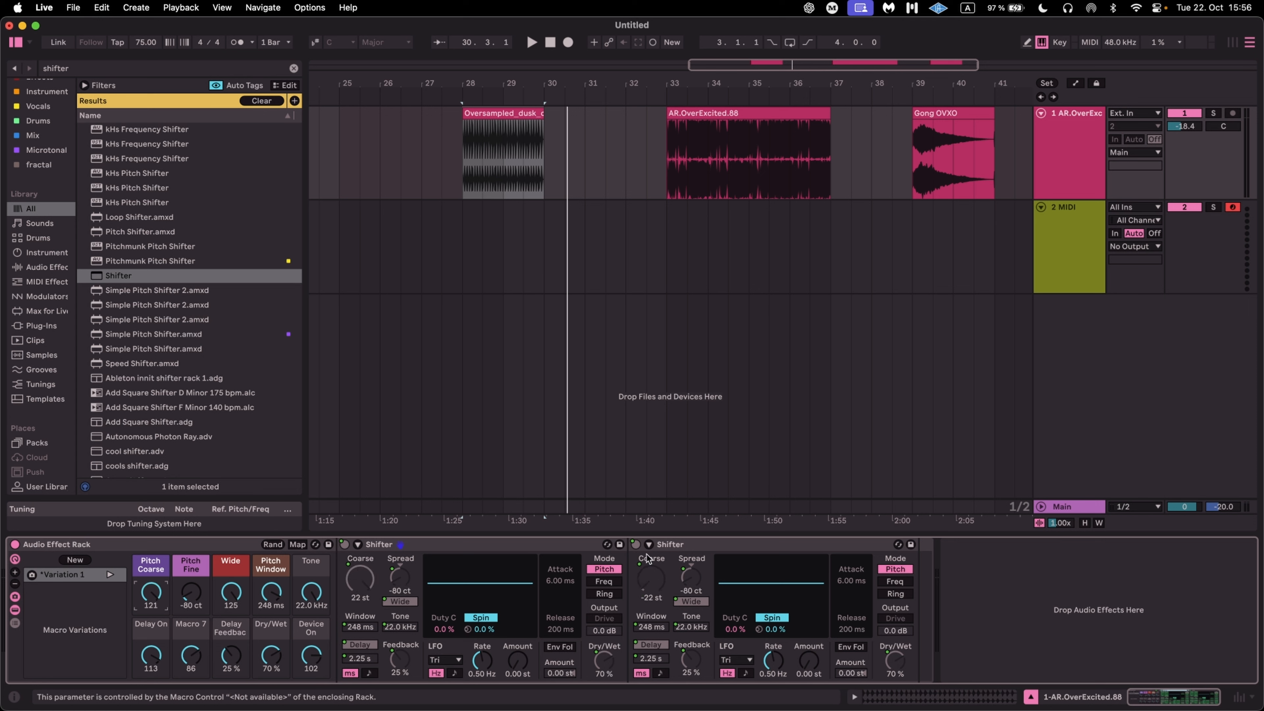
Play the Oversampled_dusk clip through both Shifters, randomize the macros several times and stop playback.
key(space)
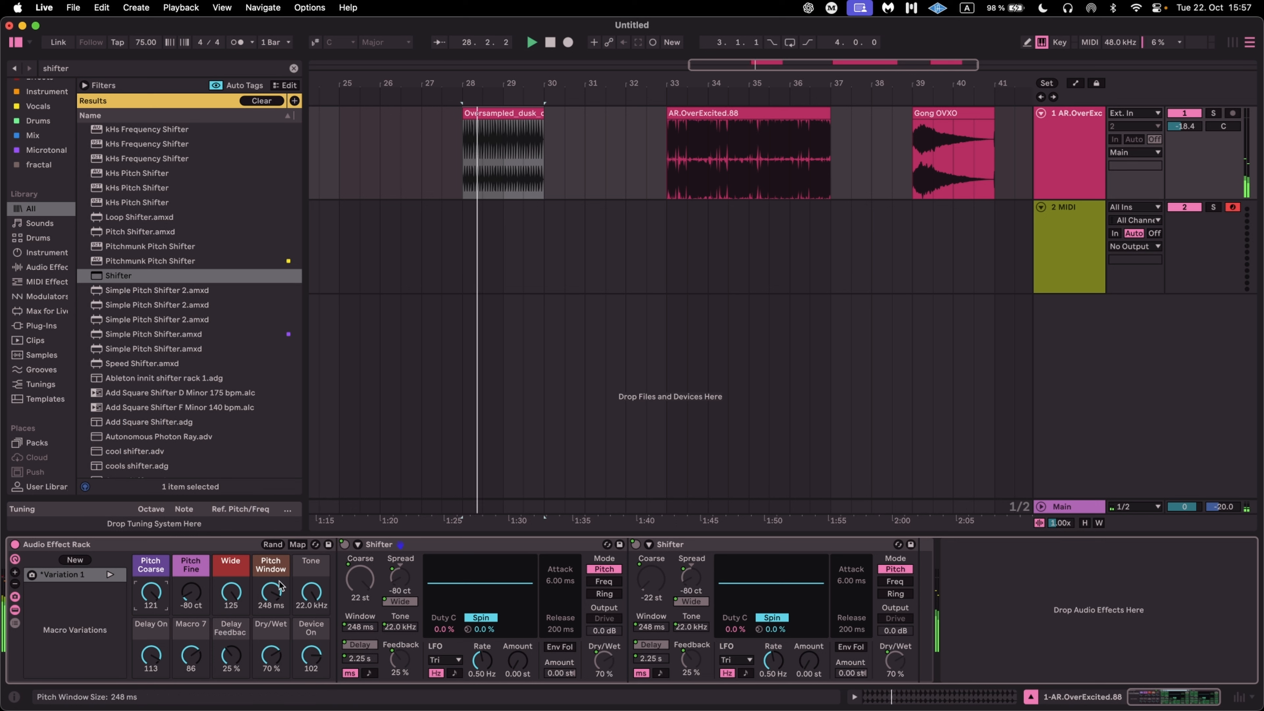
click(273, 545)
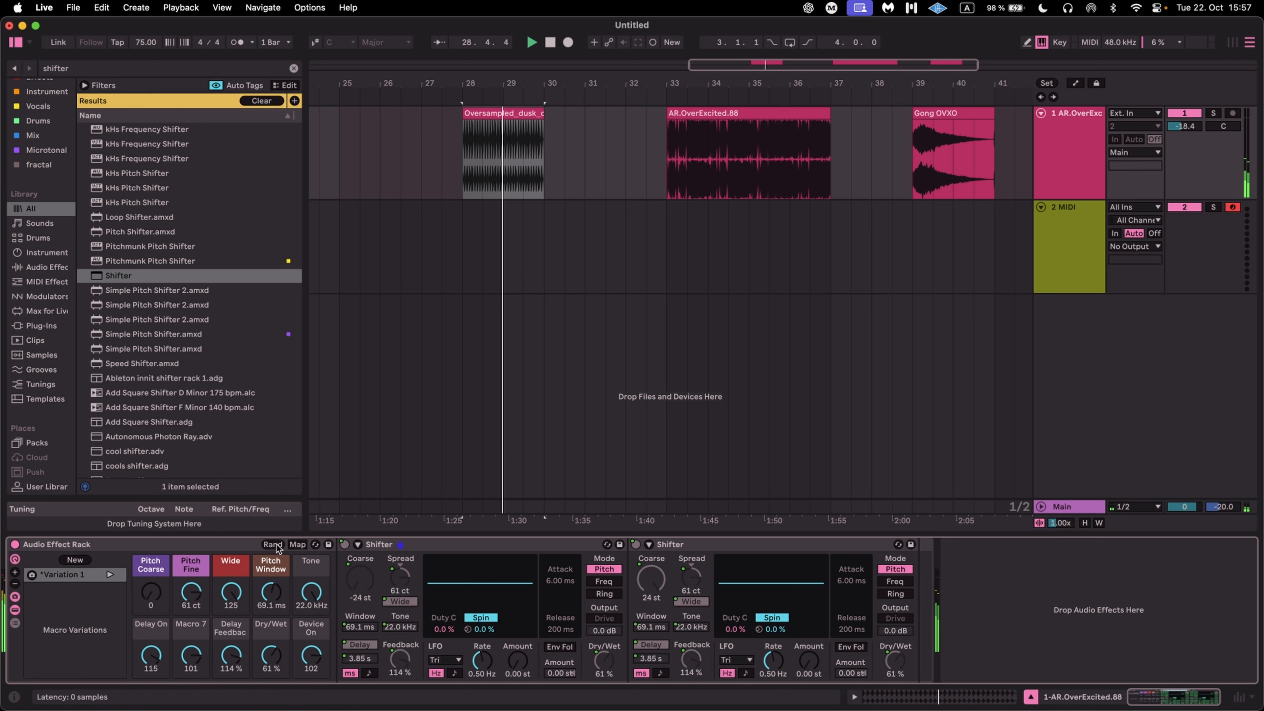
click(277, 546)
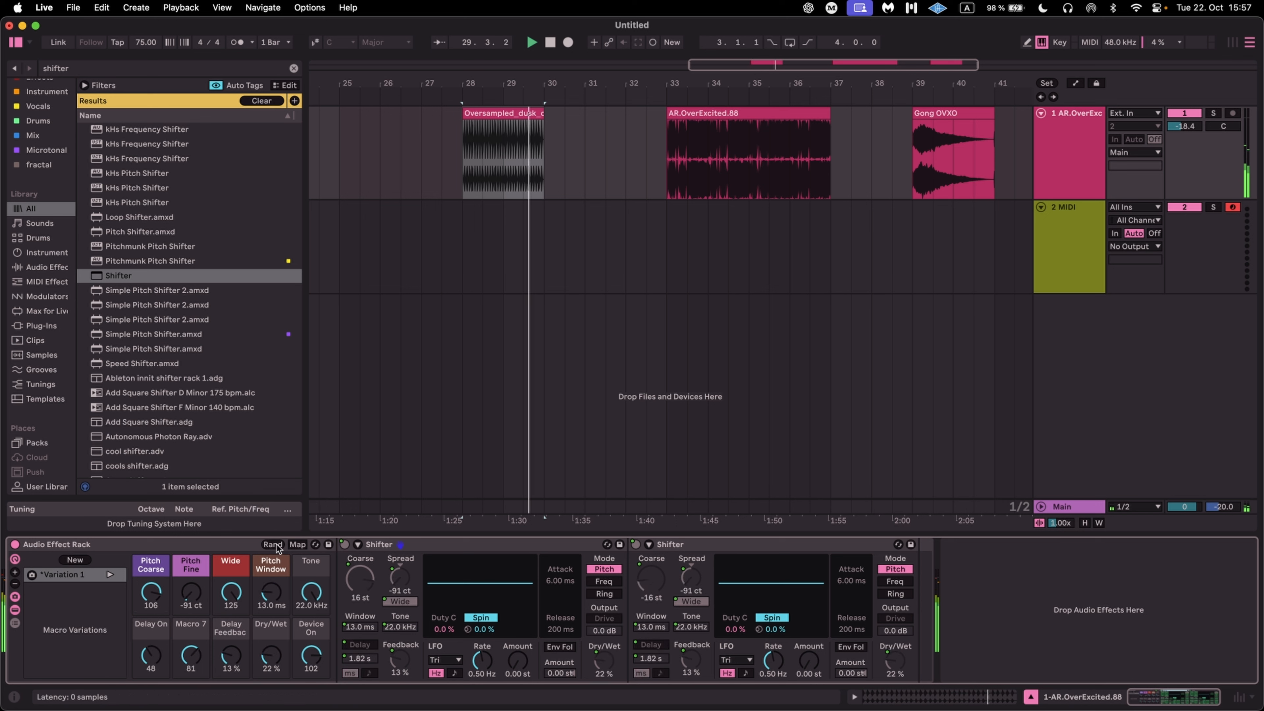
click(277, 546)
key(space)
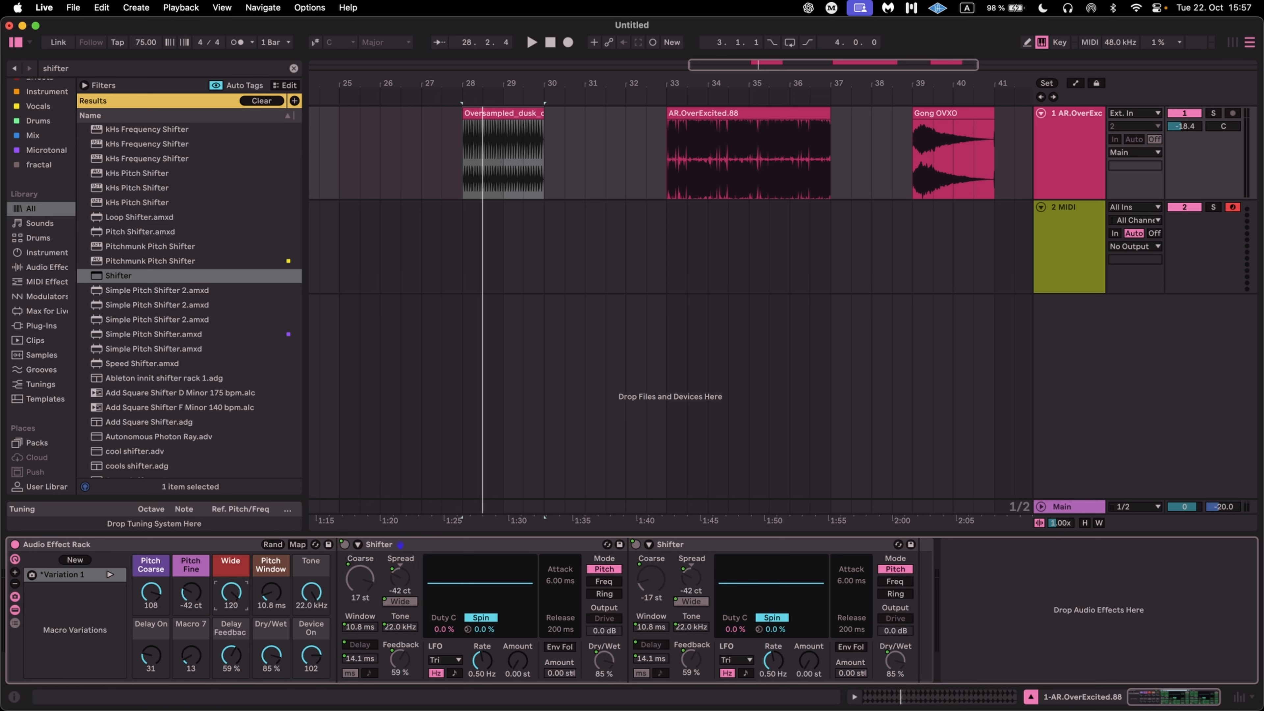
Set the Wide macro to 0 and invert the second Shifter's Pitch Fine mapping with minimum 100 ct and maximum -100 ct.
drag(232, 590, 233, 659)
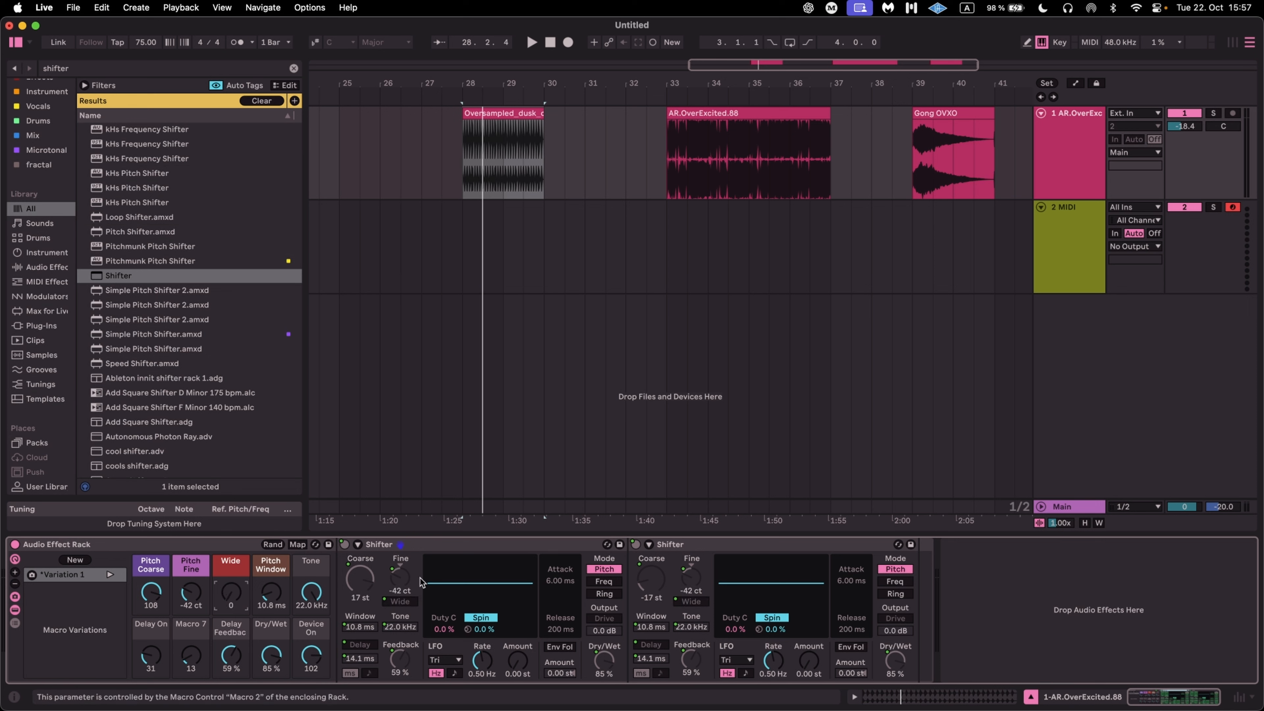
click(298, 545)
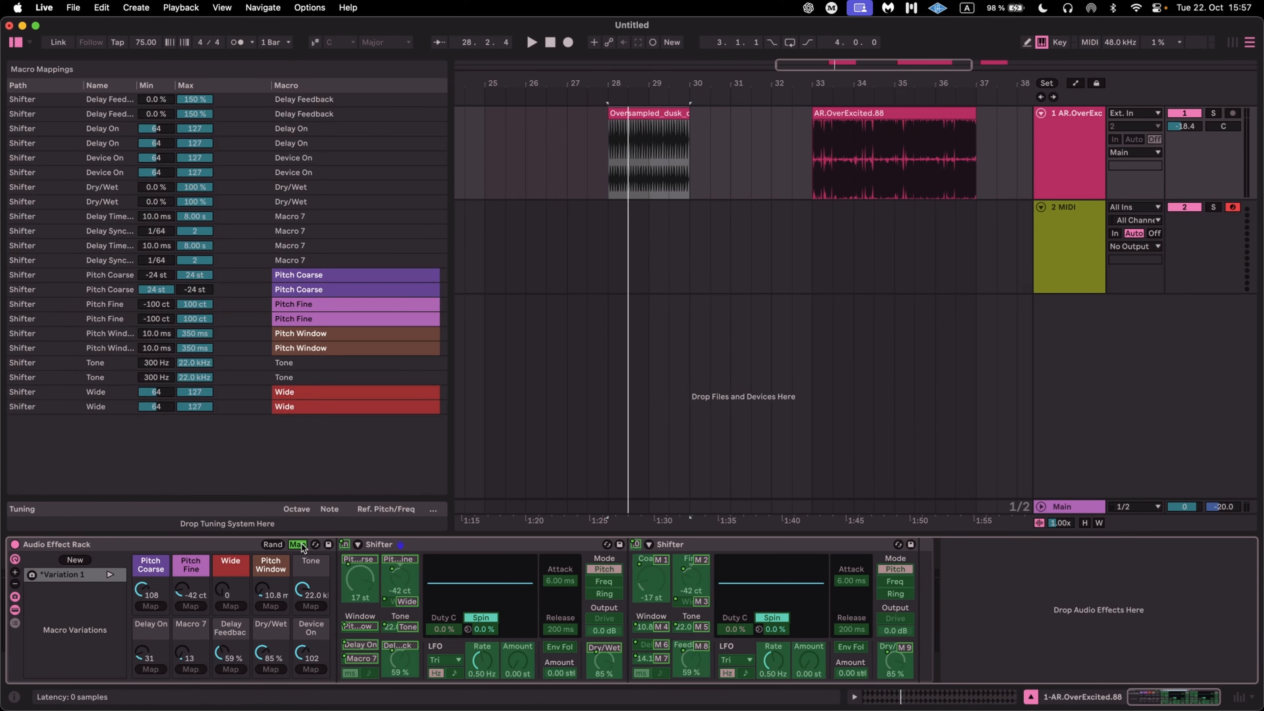
click(398, 577)
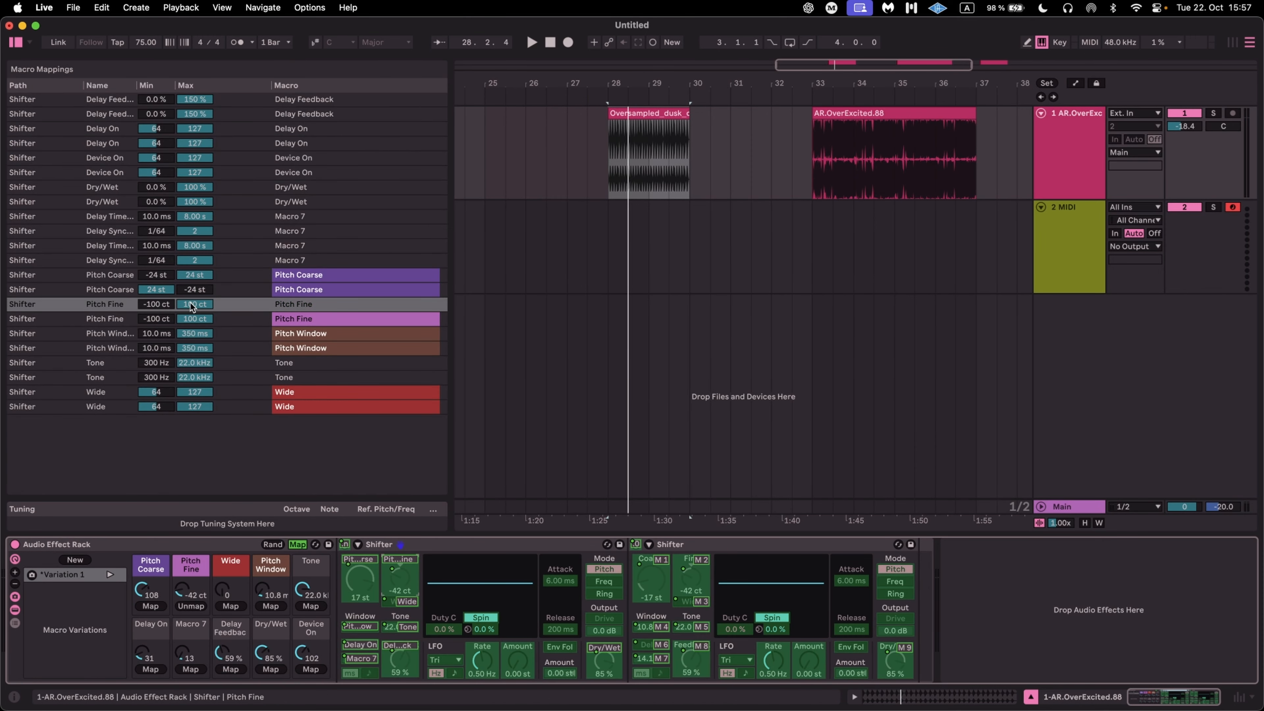
click(156, 304)
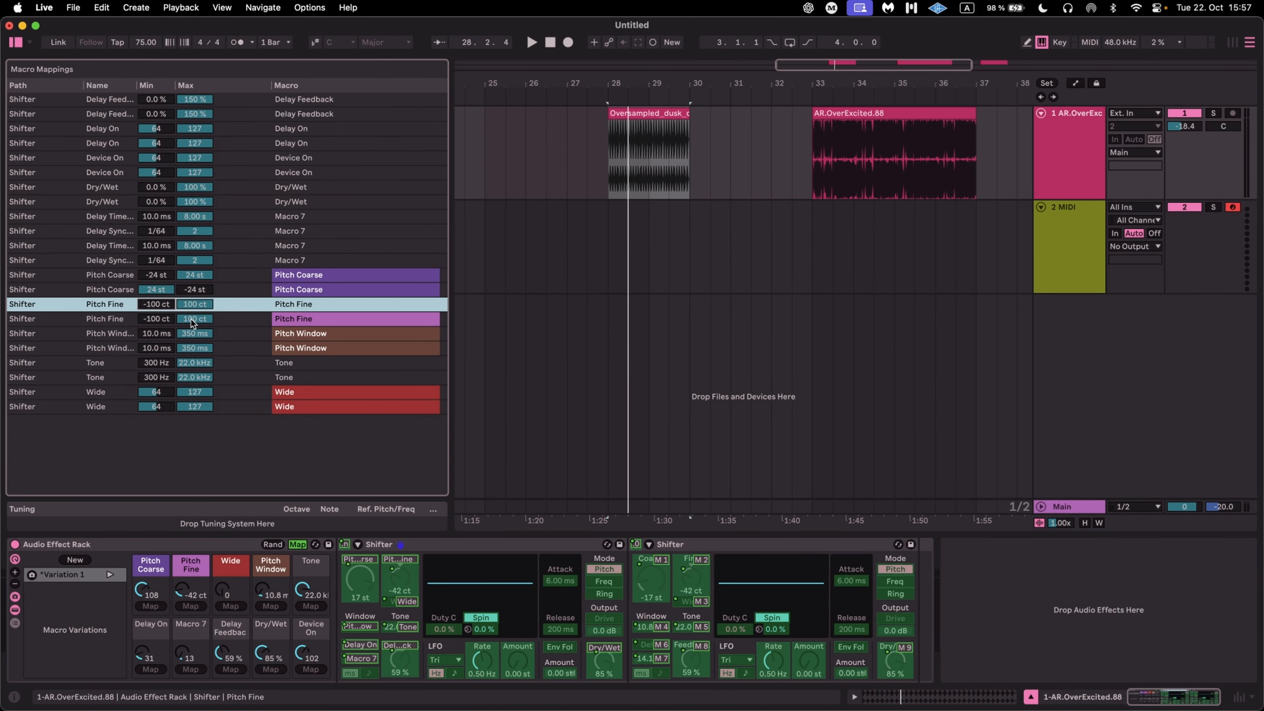
drag(191, 319, 159, 219)
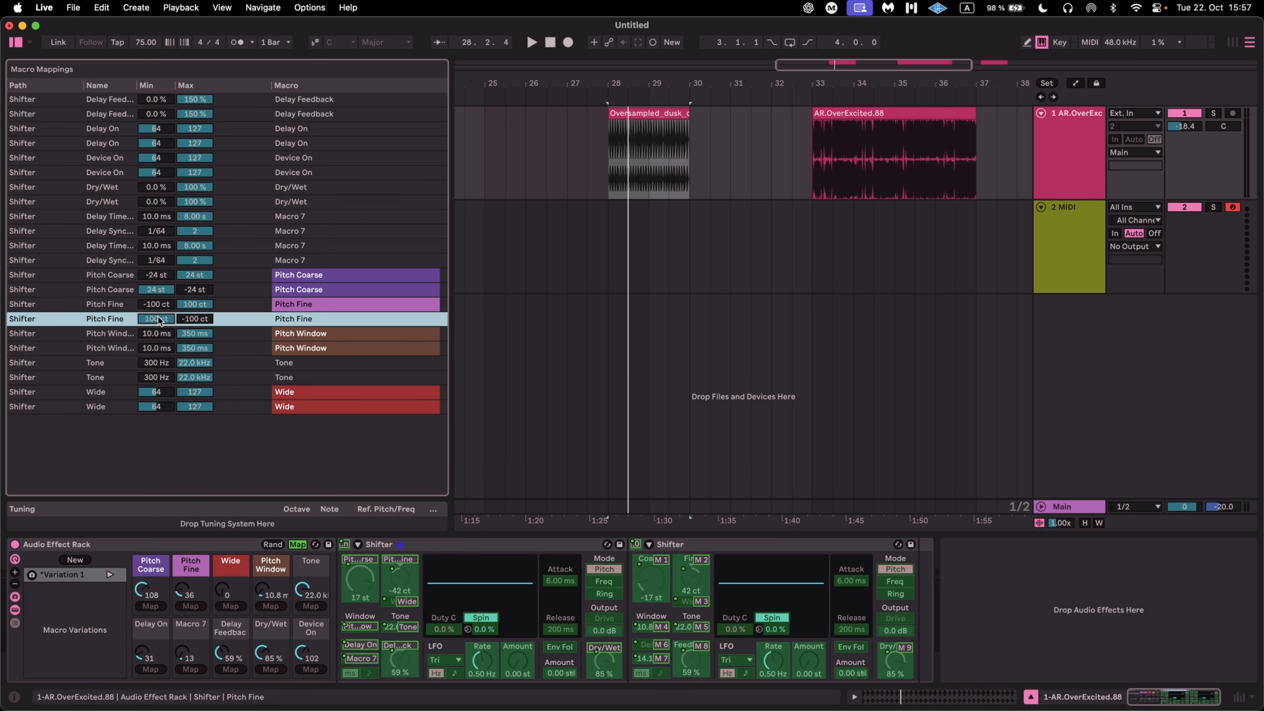
click(297, 544)
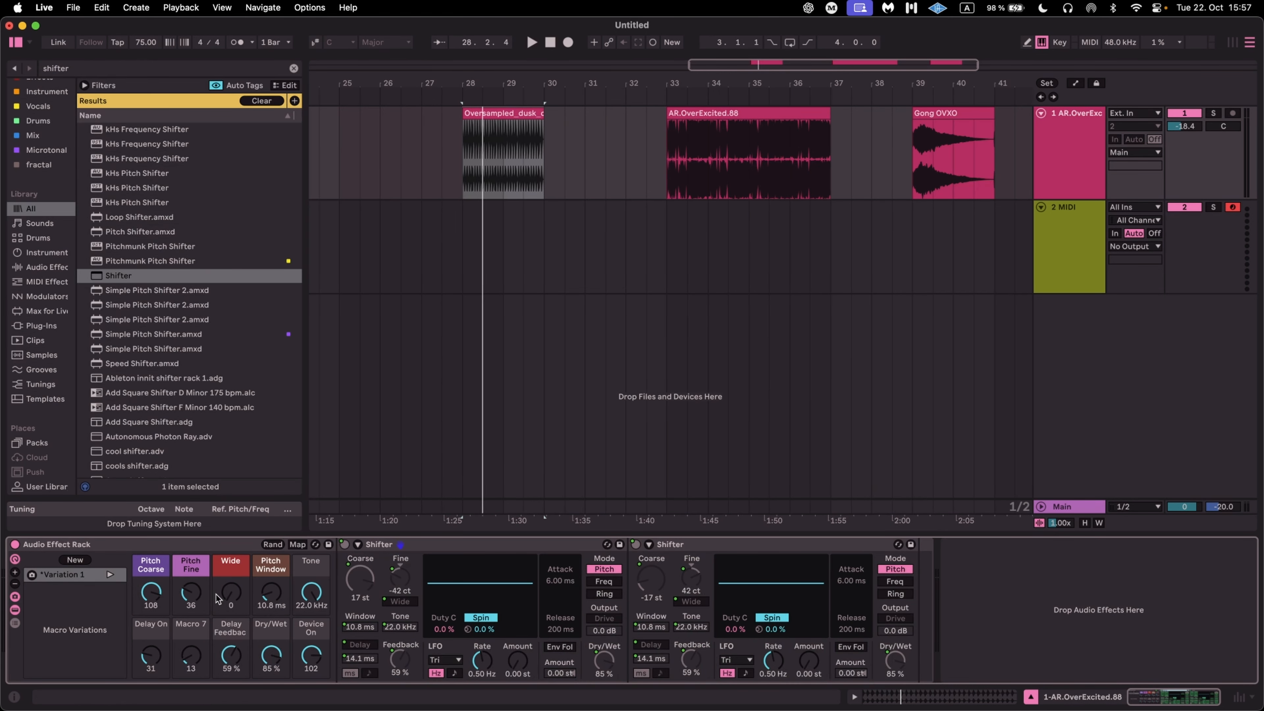
Set the Pitch Fine macro to 27 and the Dry/Wet macro to 100 %.
drag(198, 599, 194, 657)
drag(279, 668, 280, 659)
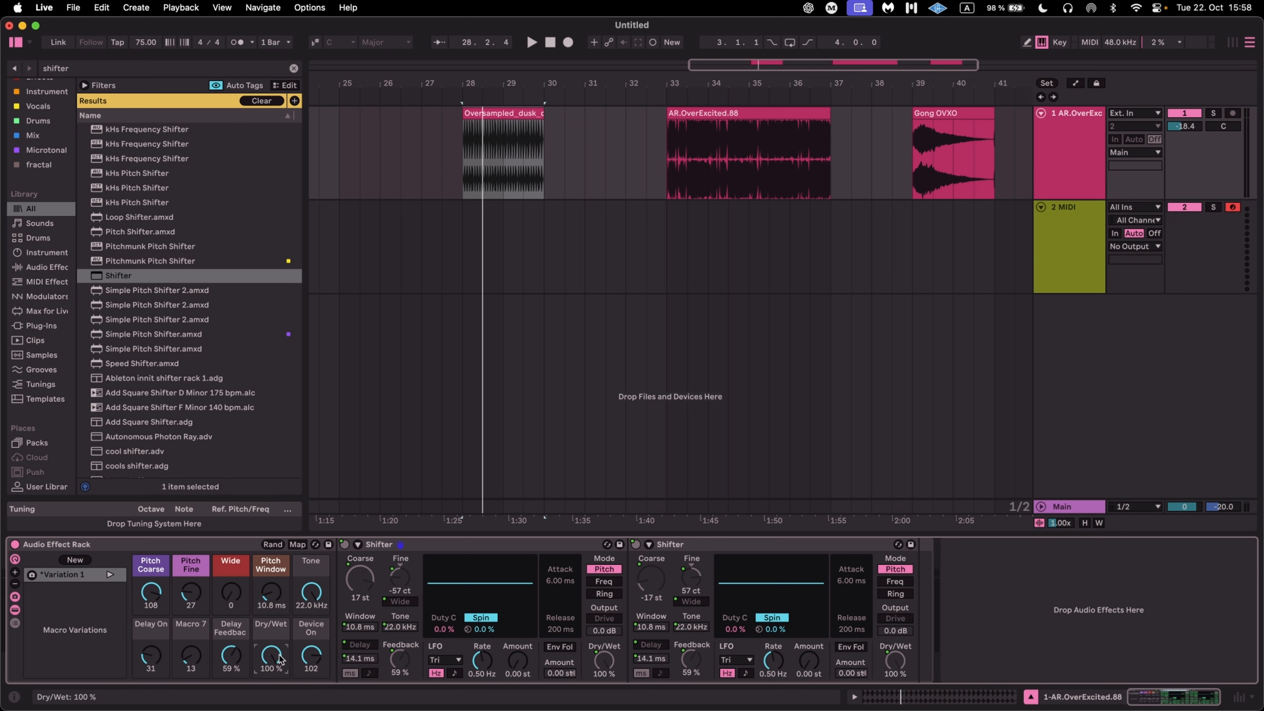
right_click(281, 660)
Select both Shifters in the rack and duplicate the pair six times.
click(379, 558)
click(379, 545)
shift+click(670, 545)
key(super+d)
key(super+d)
key(super+d)
key(super+d)
key(super+d)
key(super+d)
Play the Oversampled_dusk clip through the duplicated Shifters and look along the whole device chain.
key(space)
scroll(476, 604, left, 20)
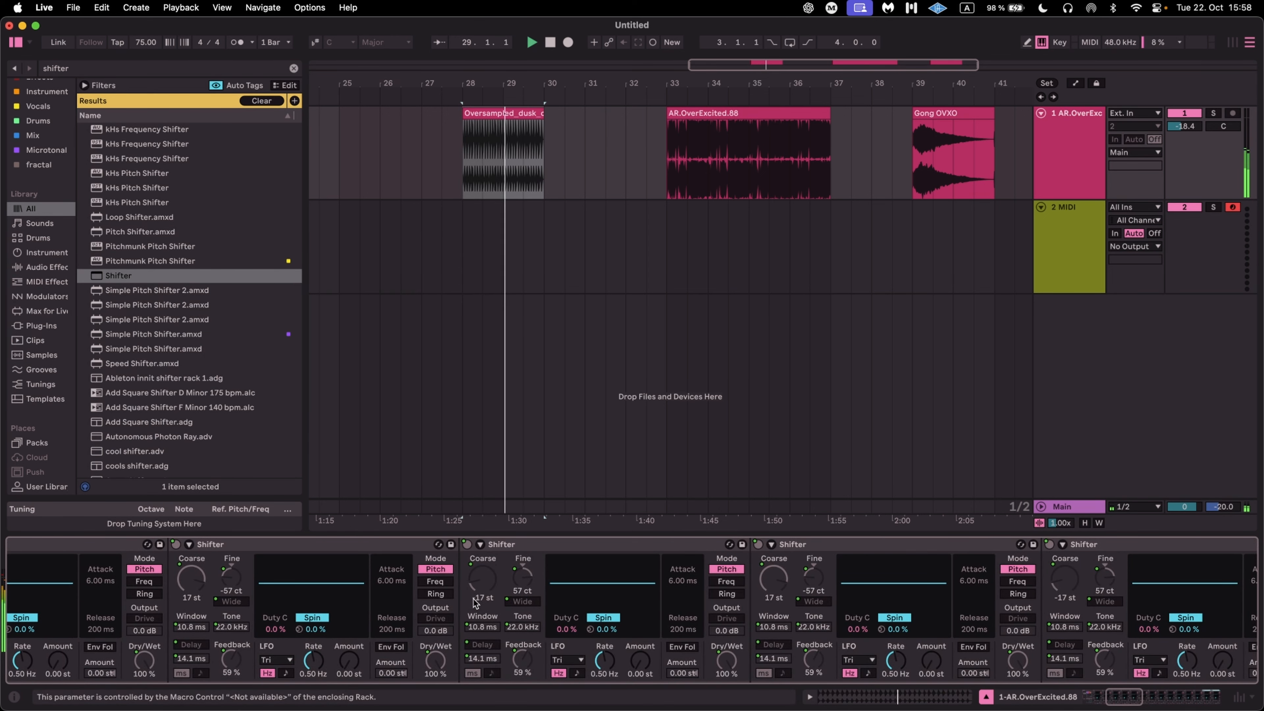
scroll(474, 602, left, 2)
scroll(473, 600, right, 15)
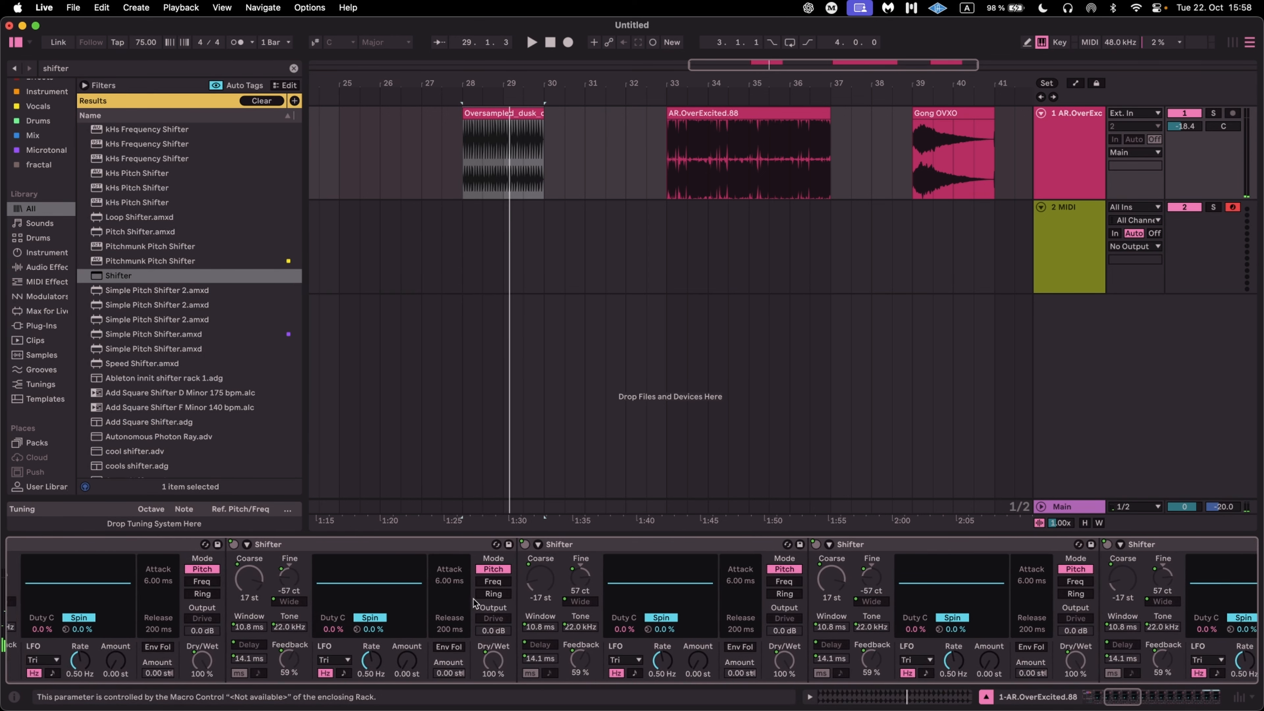
scroll(474, 604, right, 2)
scroll(396, 566, left, 20)
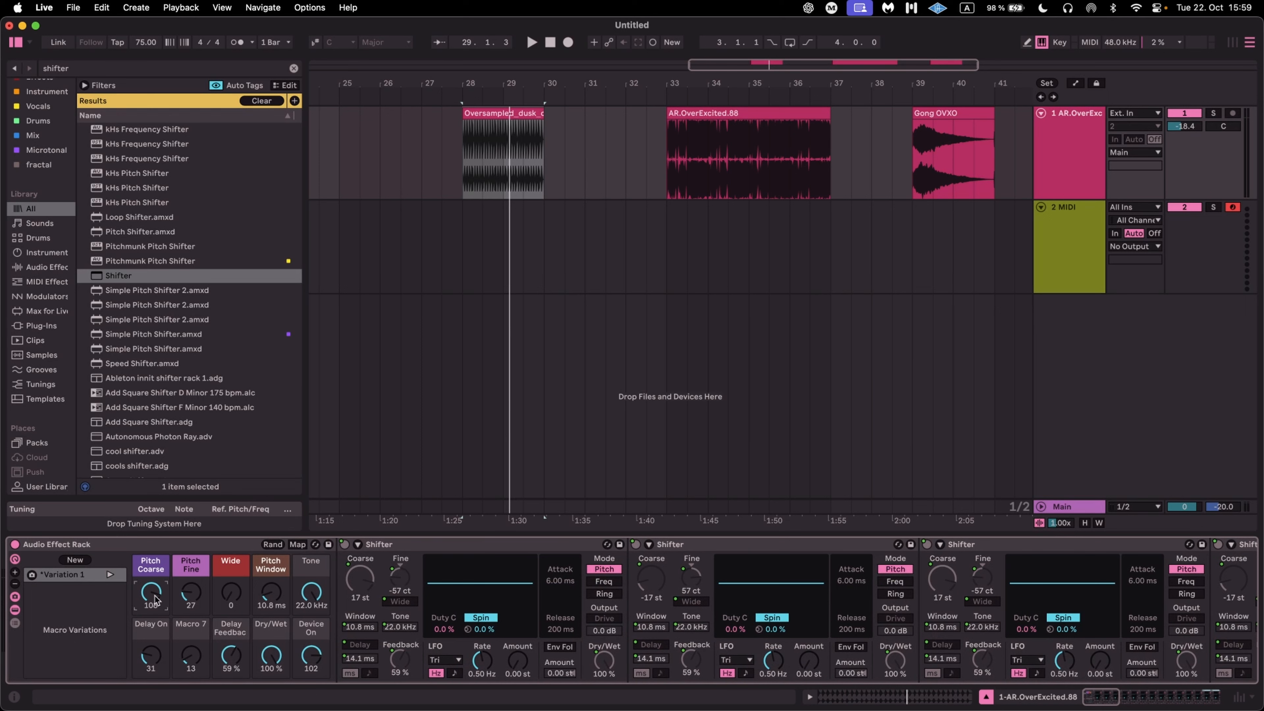
Set the Pitch Coarse and Device On macros to 77 and Dry/Wet to 76 % while auditioning the clip.
drag(153, 596, 155, 612)
key(space)
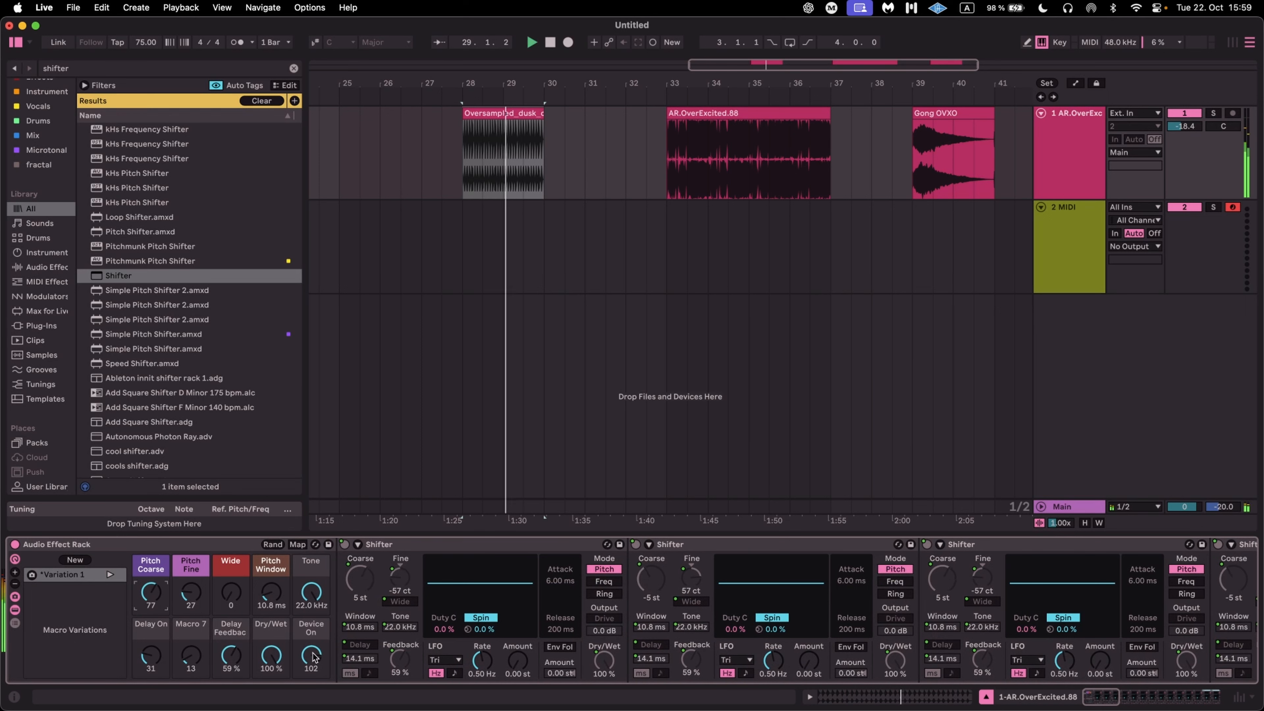
drag(314, 657, 313, 707)
drag(311, 656, 311, 618)
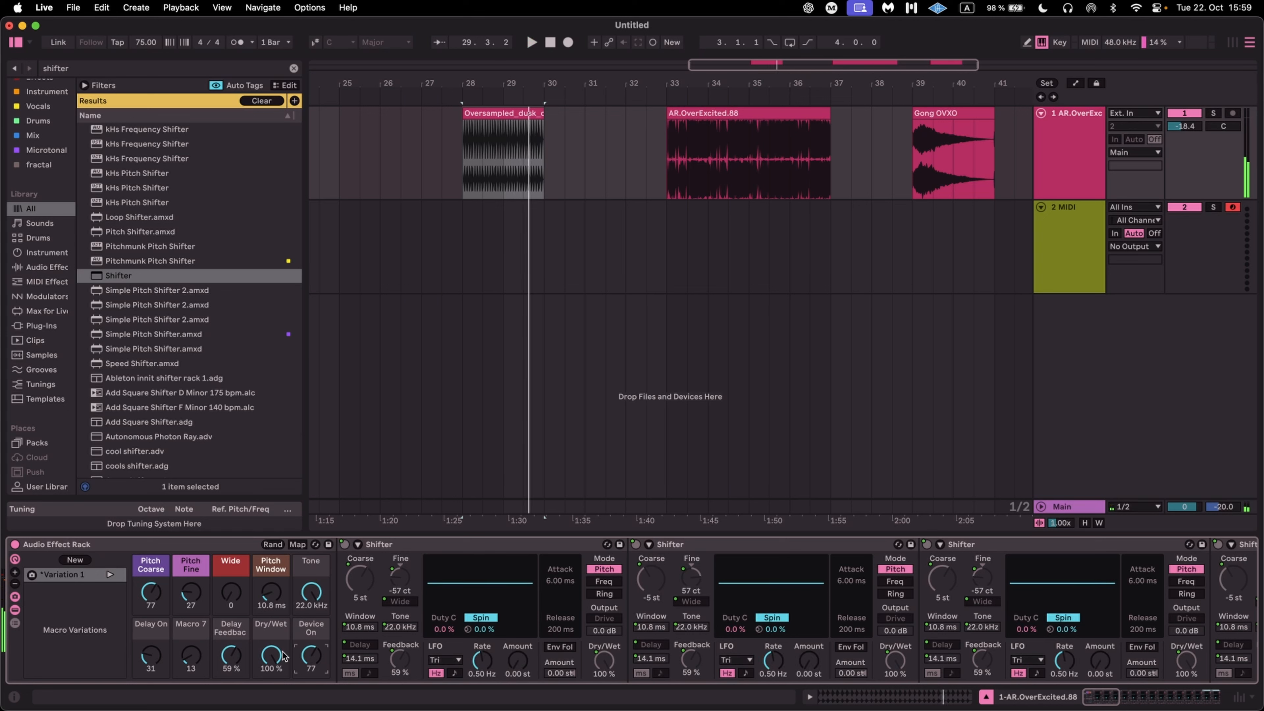
drag(271, 657, 271, 671)
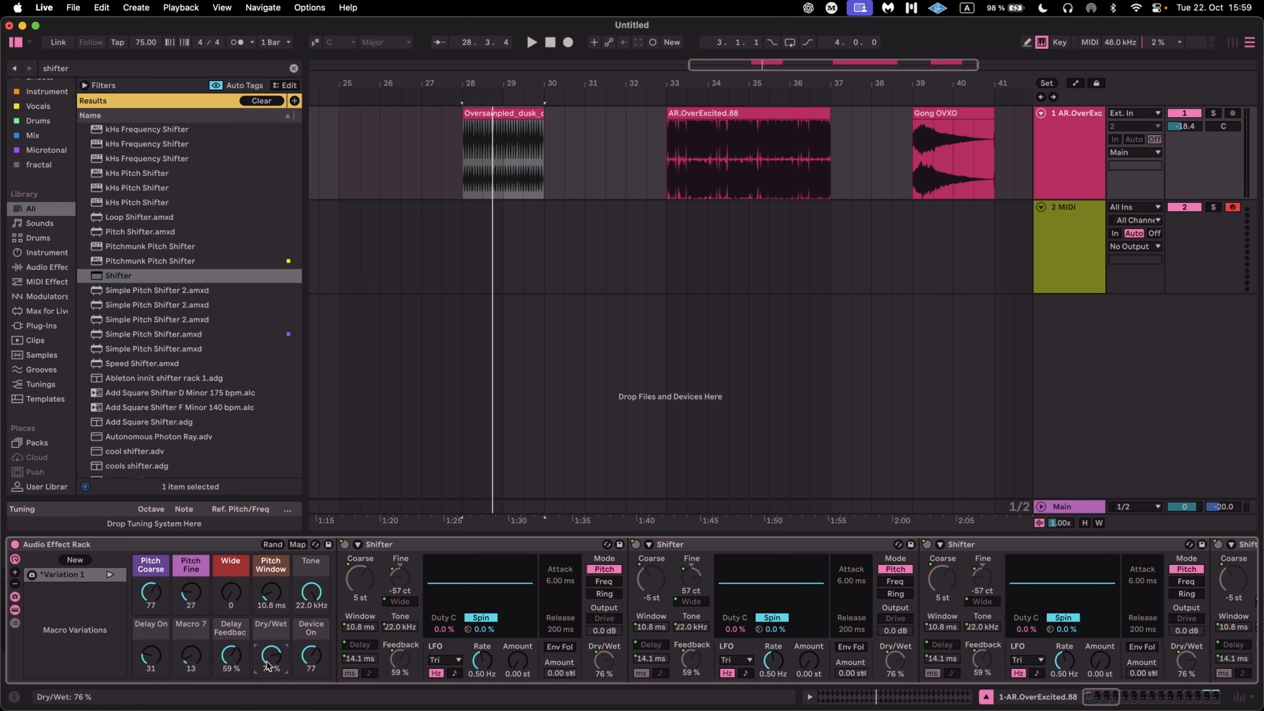
Set the Delay Feedback, Macro 7 and Delay On macros to 0 while auditioning the clip.
drag(227, 655, 228, 702)
drag(194, 653, 152, 685)
key(space)
click(157, 648)
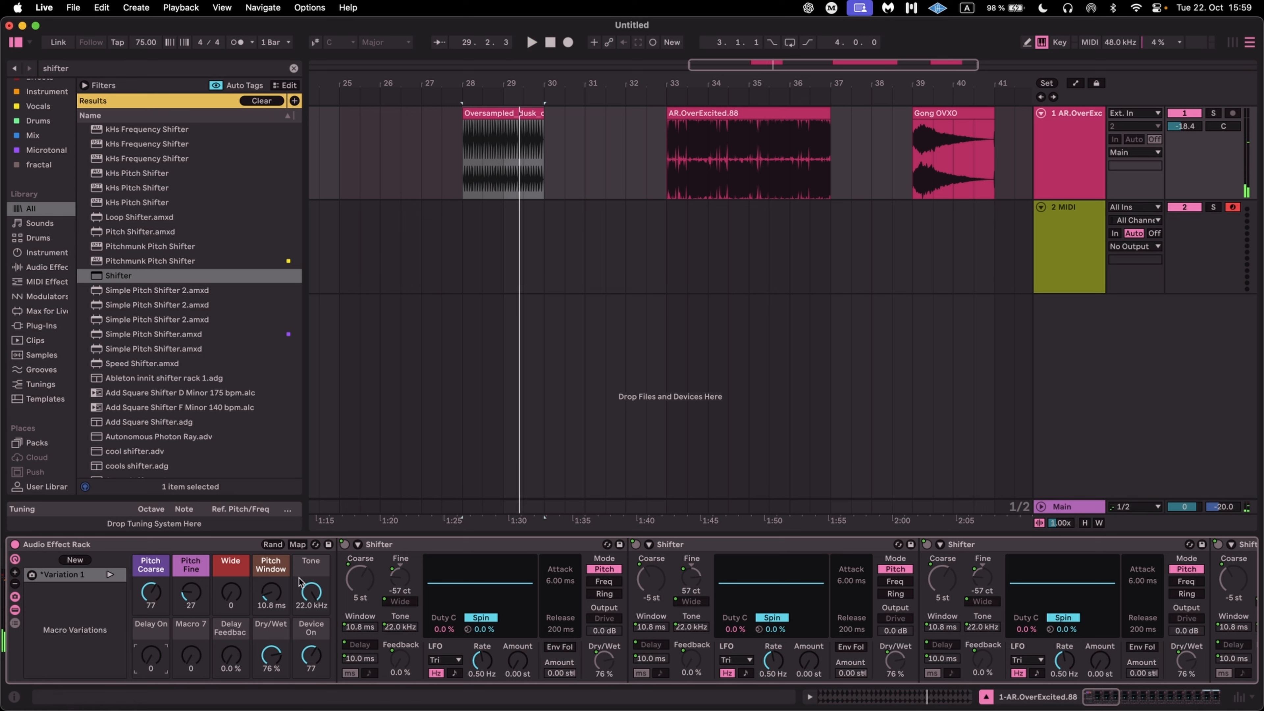
Raise the Pitch Window macro to 171 ms and audition the clip.
click(281, 598)
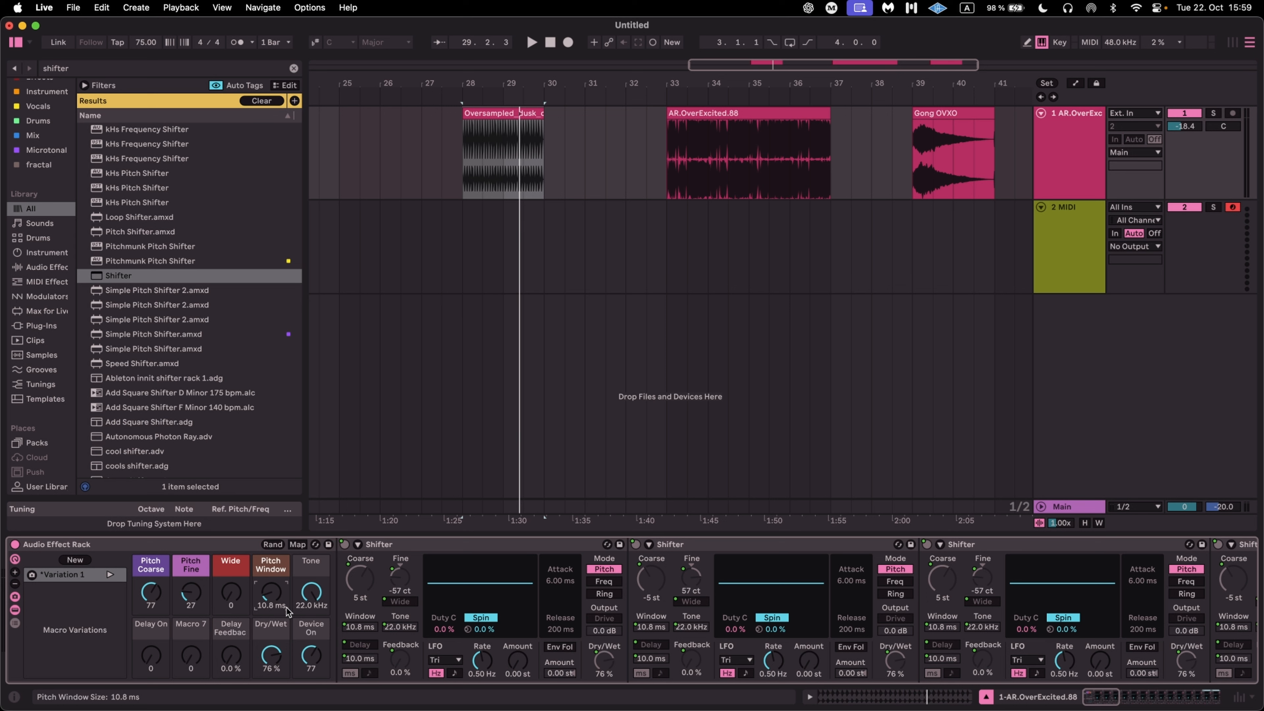
mouse_move(286, 607)
mouse_down()
mouse_move(286, 553)
mouse_move(271, 615)
mouse_up()
key(space)
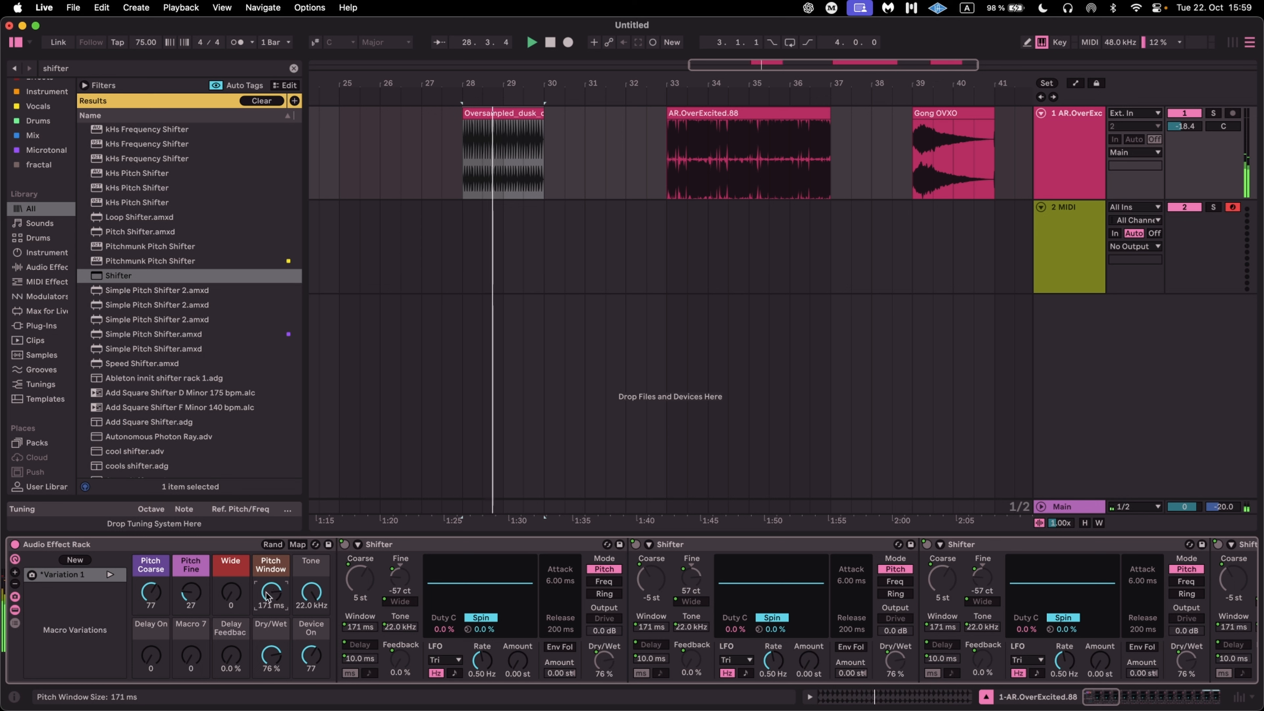
key(space)
Reset the Pitch Coarse macro to 0, audition the clip and raise the macro to 64.
double_click(145, 590)
key(space)
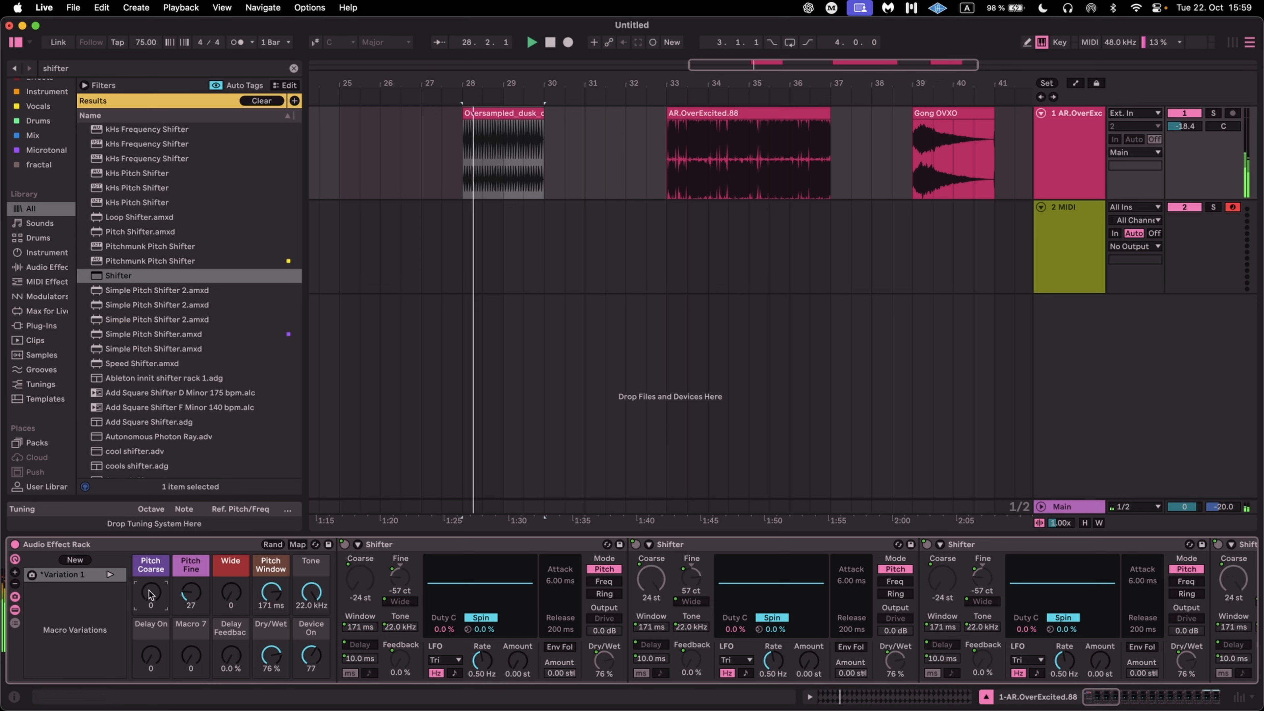
drag(149, 591, 149, 545)
key(space)
Set the Device On macro to 0, audition the bypassed chain and set Pitch Fine to 64.
key(space)
double_click(306, 655)
key(space)
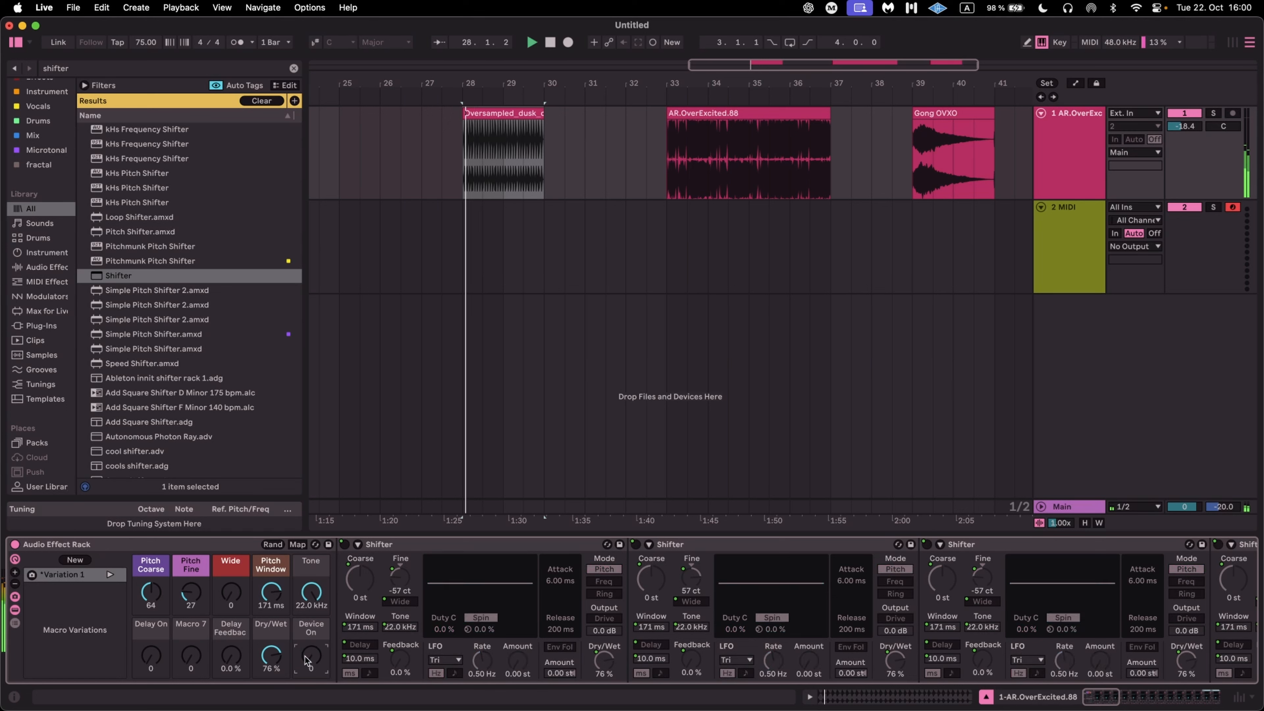
double_click(190, 593)
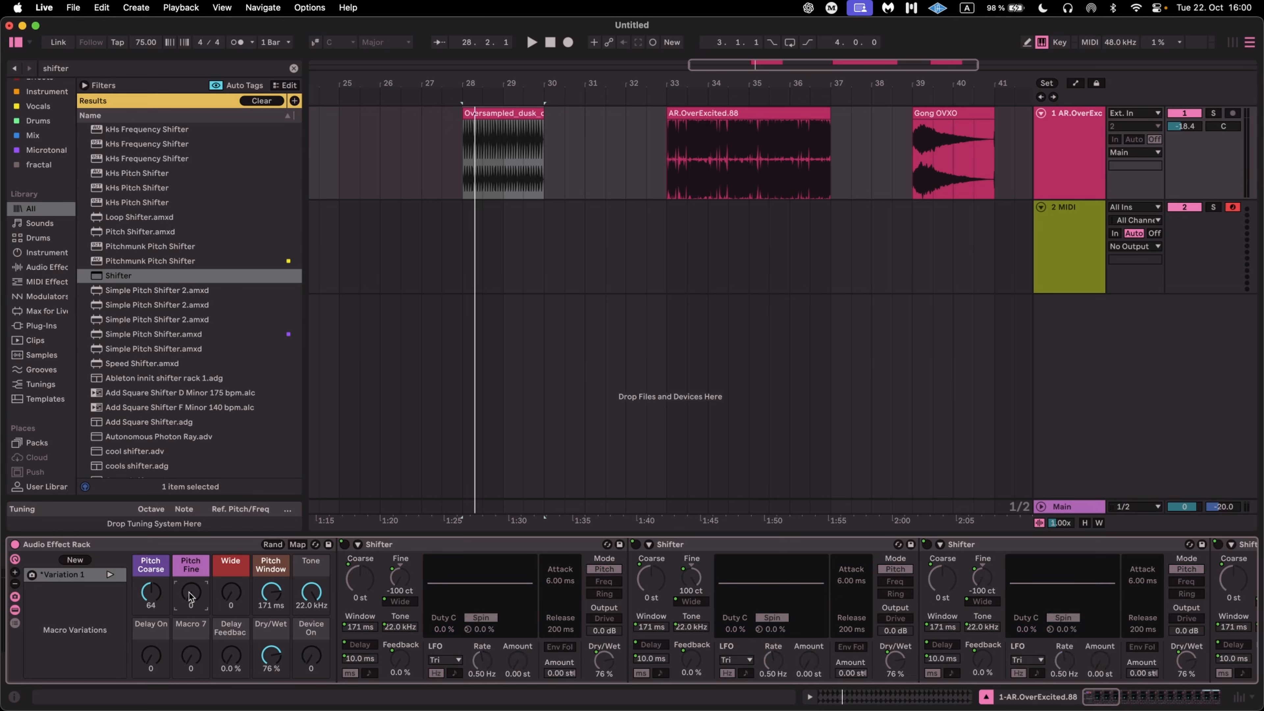
drag(191, 596, 190, 562)
Set Device On to 113, Dry/Wet to 69 % and Pitch Window to 119 ms while playing the clip.
key(space)
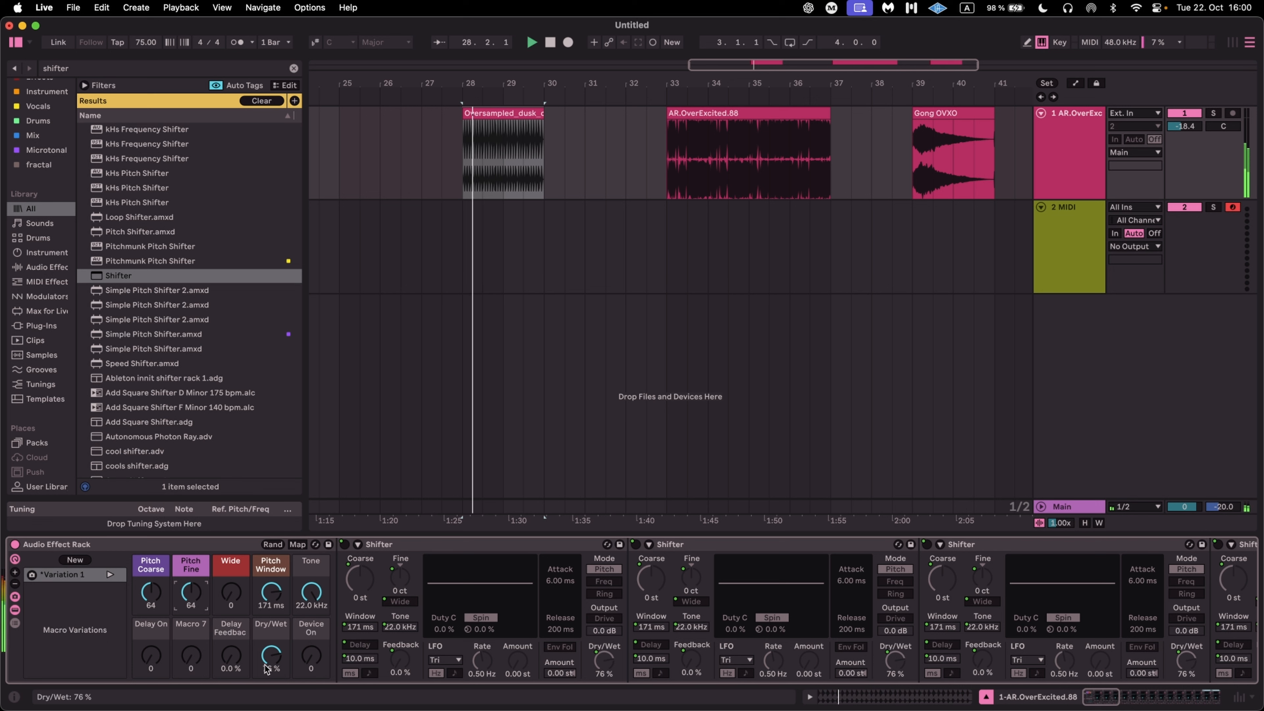
drag(311, 654, 277, 664)
drag(271, 593, 272, 600)
Delete all duplicated Shifters from the third onward, keeping the first two in the rack.
scroll(807, 548, right, 6)
click(806, 547)
key(Delete)
key(Delete)
key(Delete)
key(Delete)
key(Delete)
key(Delete)
key(Delete)
key(Delete)
key(Delete)
key(Delete)
key(Delete)
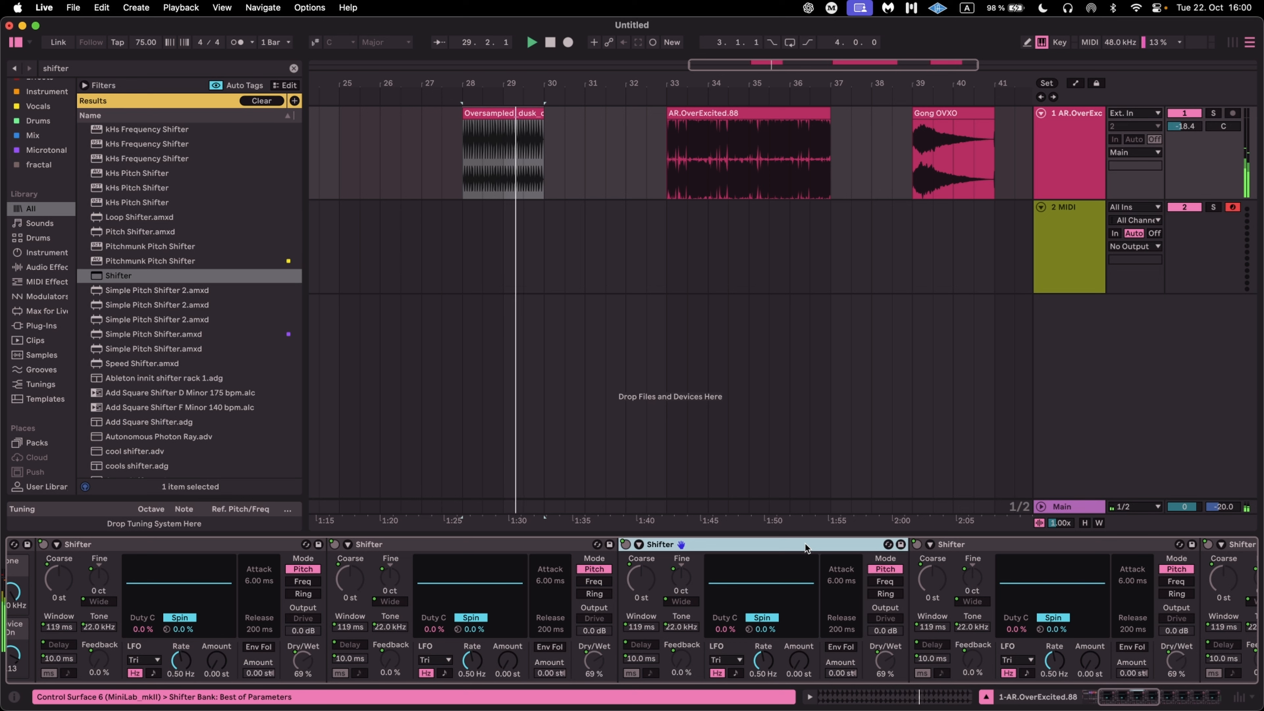
key(Delete)
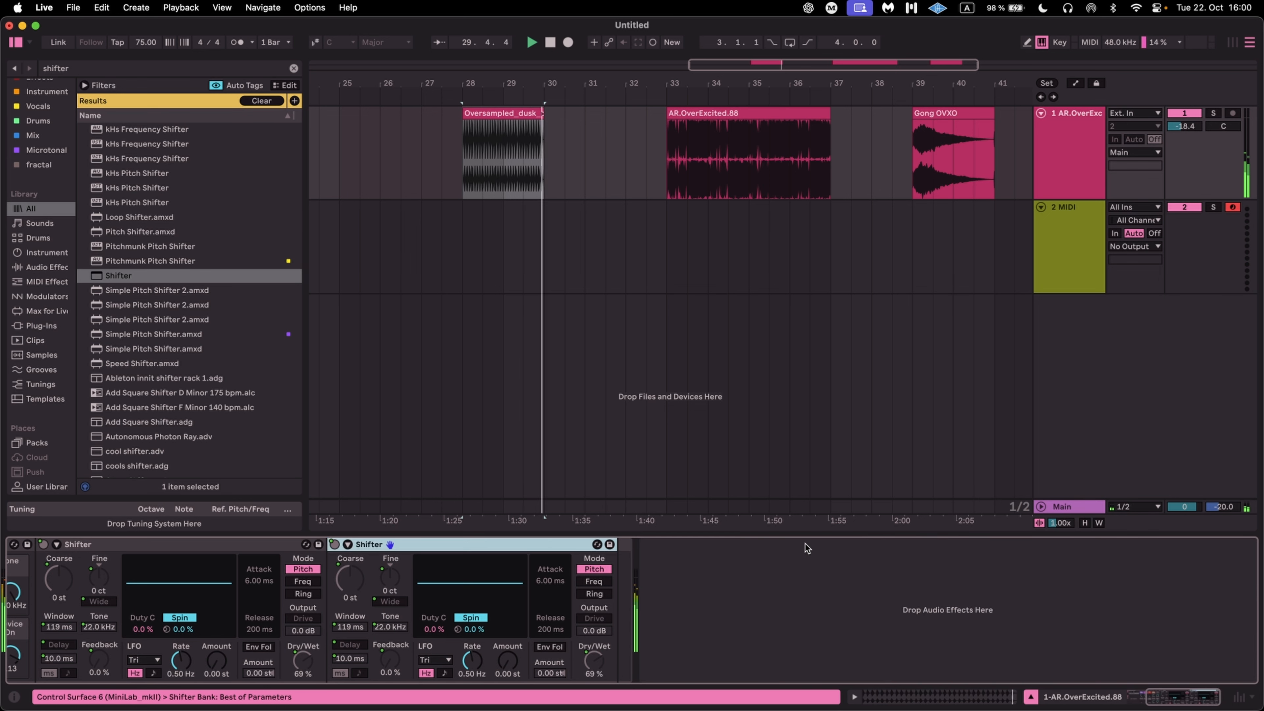
Raise the rack's Pitch Window macro to 350 ms.
scroll(483, 584, left, 6)
mouse_move(271, 592)
mouse_down()
mouse_move(272, 633)
mouse_move(271, 578)
mouse_move(281, 596)
mouse_up()
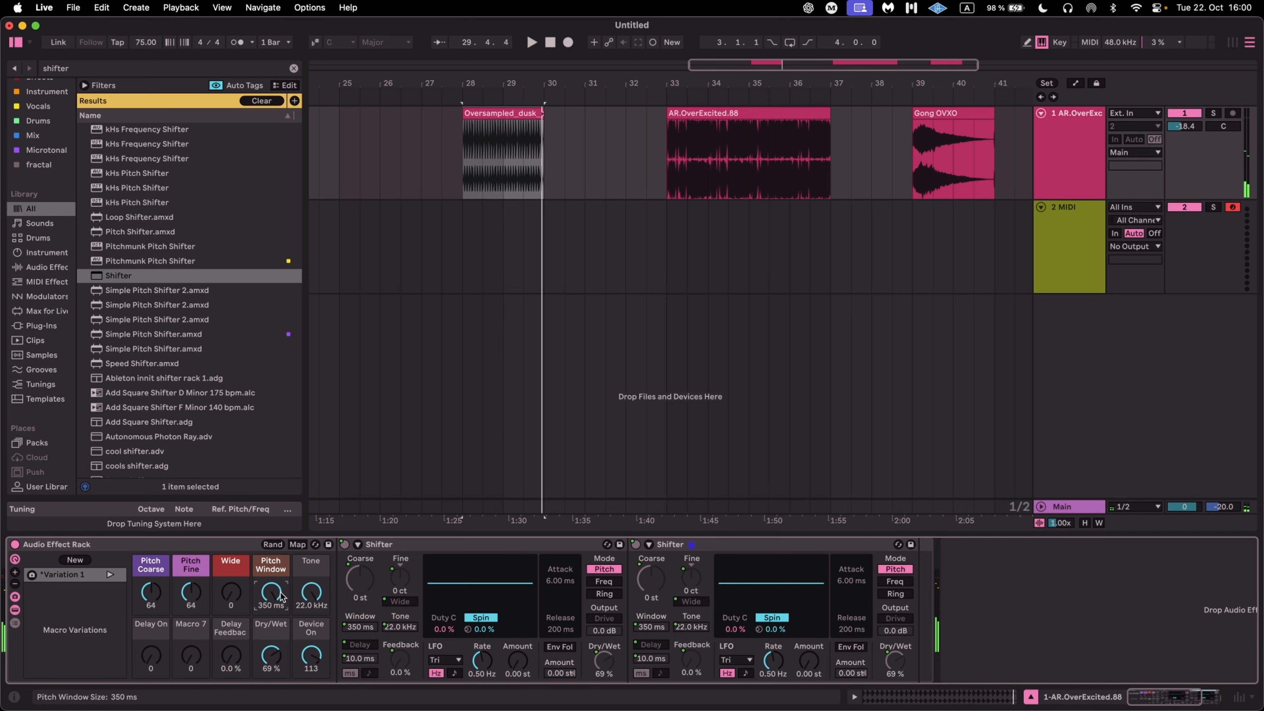
Duplicate both Shifter devices in the Audio Effect Rack together four times to build a chain of ten Shifters.
click(776, 545)
shift+click(485, 547)
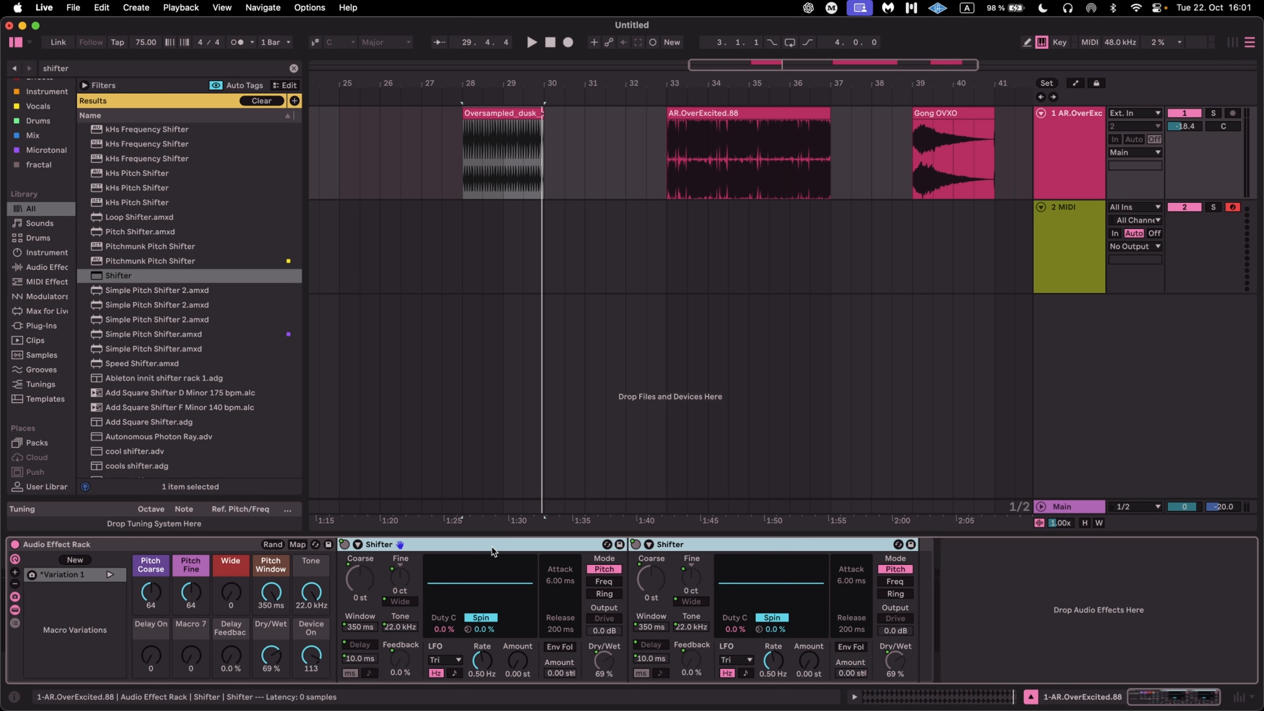
key(super+d)
key(super+d)
key(super+d)
key(super+d)
Set the rack's Device On macro to 127.
drag(311, 656, 311, 632)
right_click(312, 630)
click(312, 627)
Review the rack's macro mappings and their minimum and maximum ranges for all the duplicated Shifters.
click(297, 544)
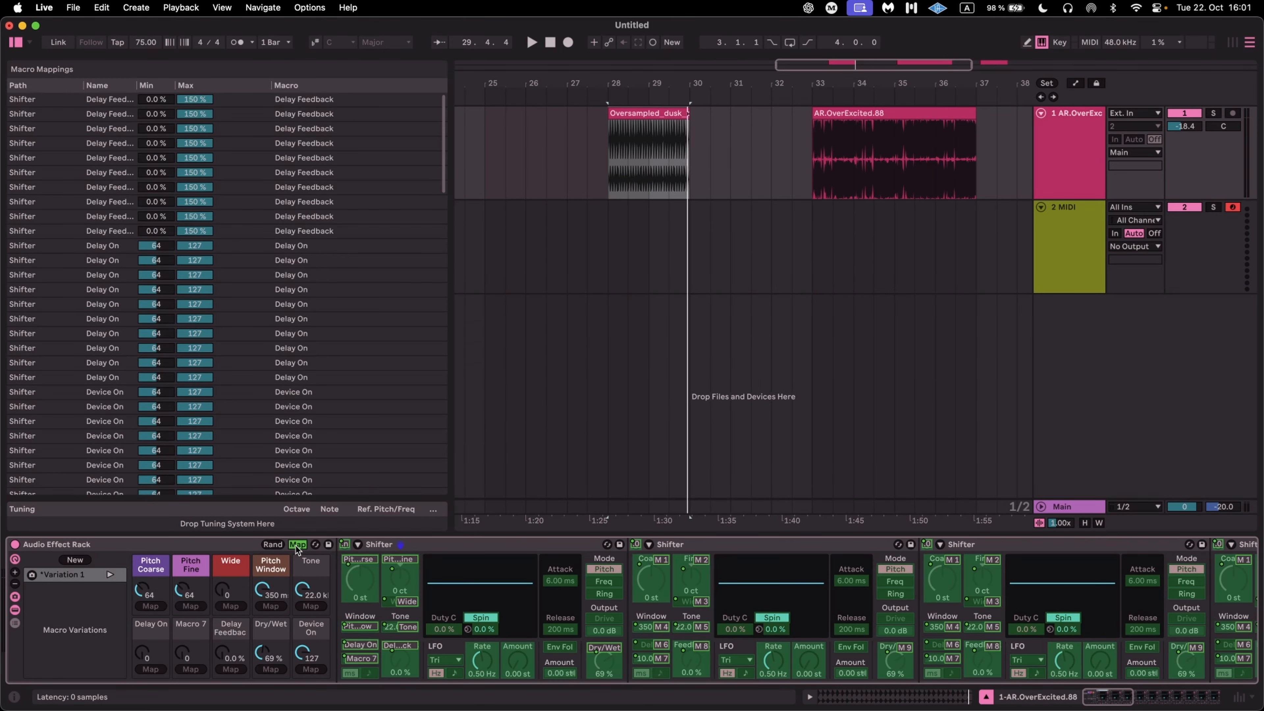
scroll(225, 442, down, 5)
scroll(225, 442, down, 10)
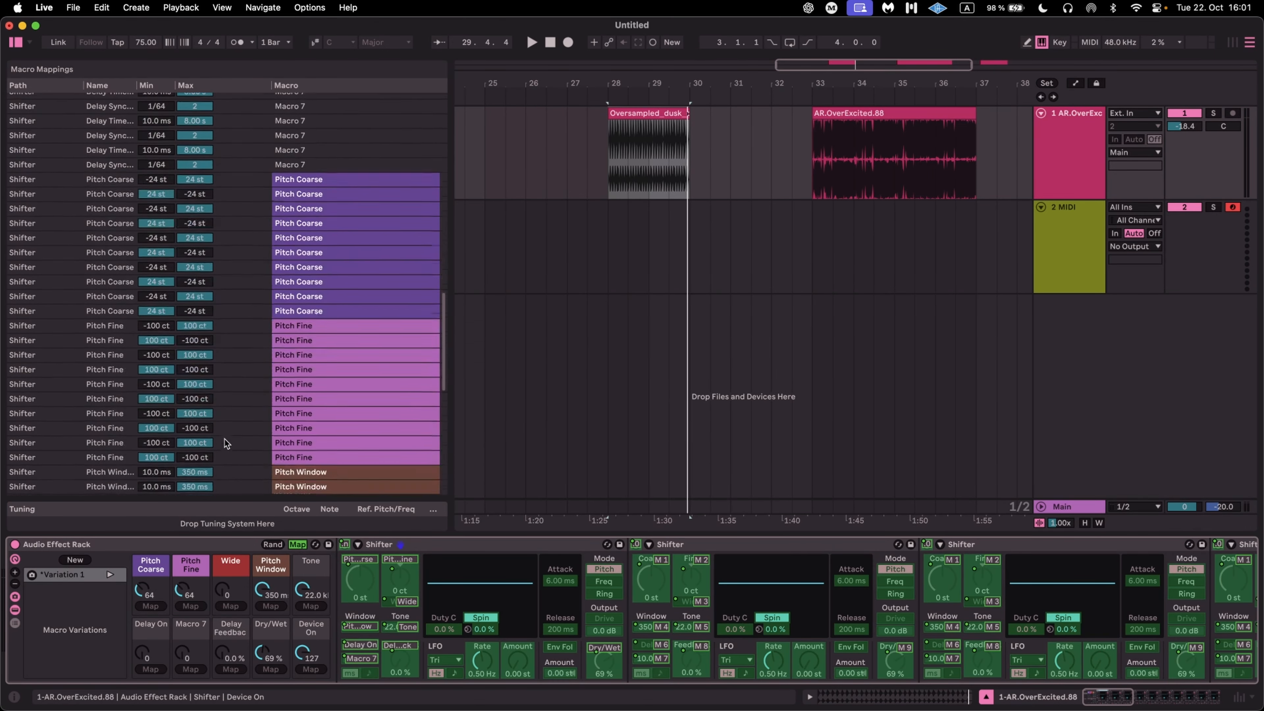
scroll(224, 442, up, 15)
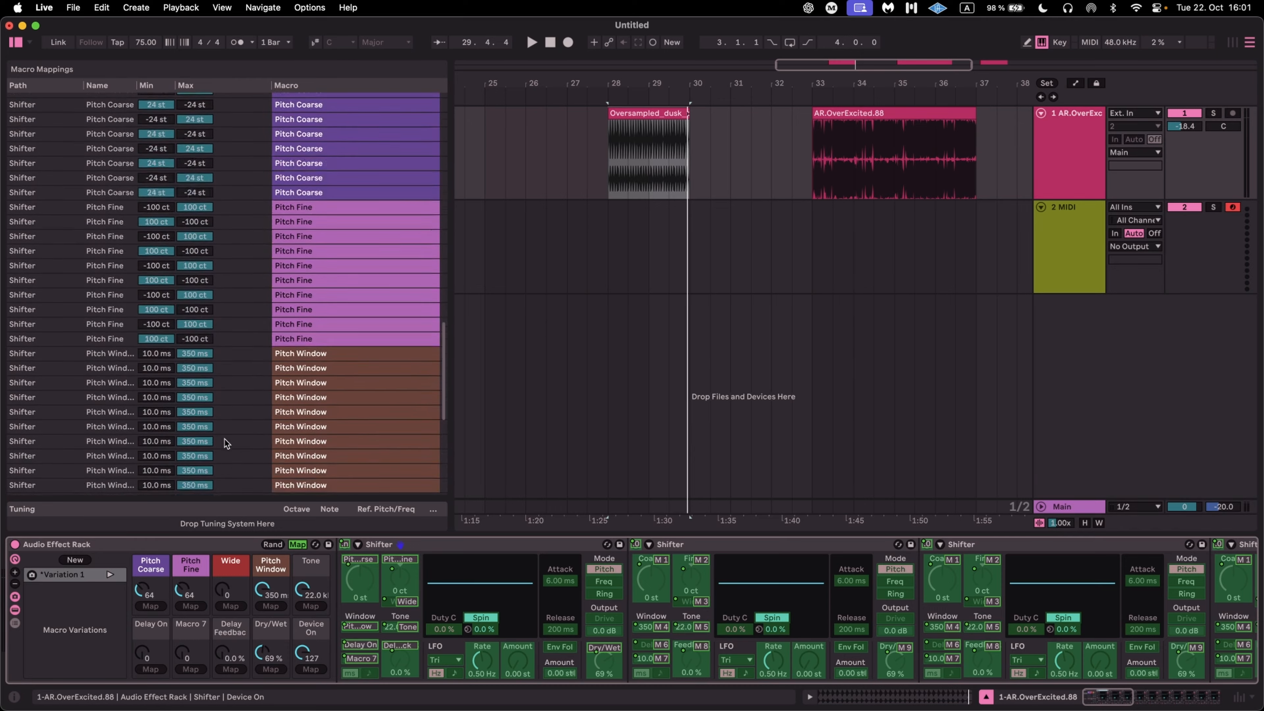
scroll(224, 441, down, 15)
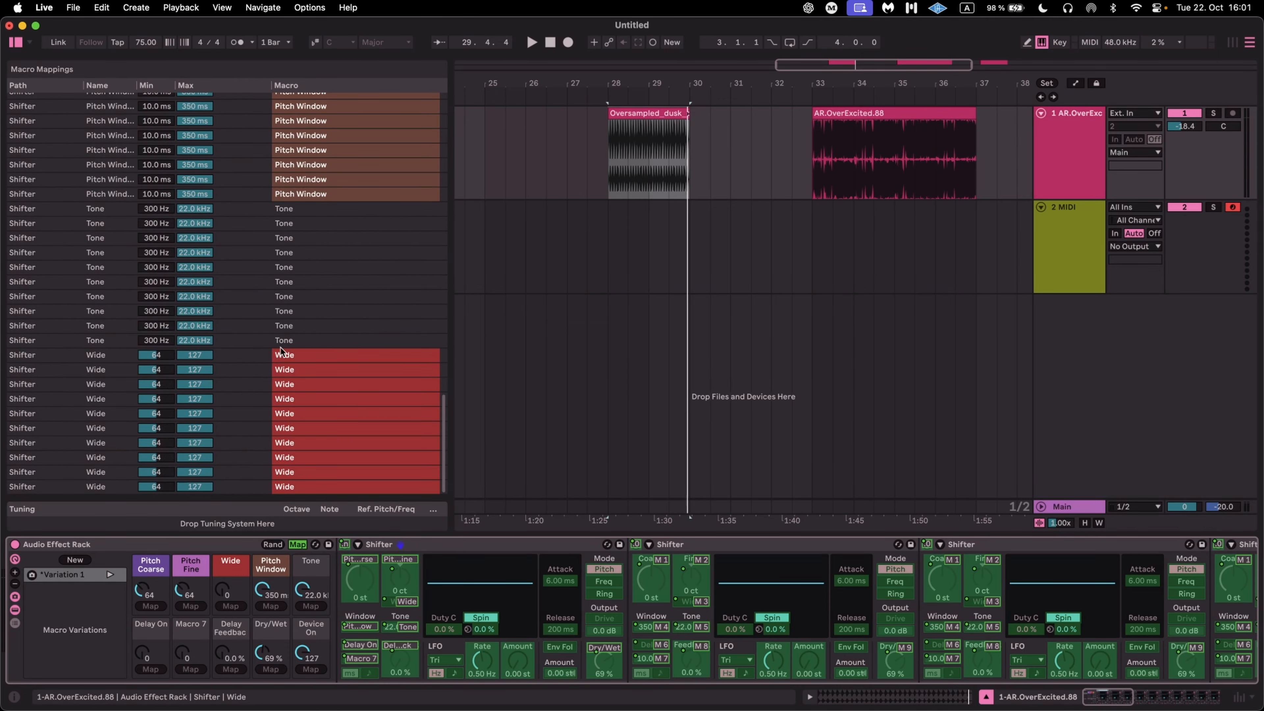
scroll(308, 275, up, 10)
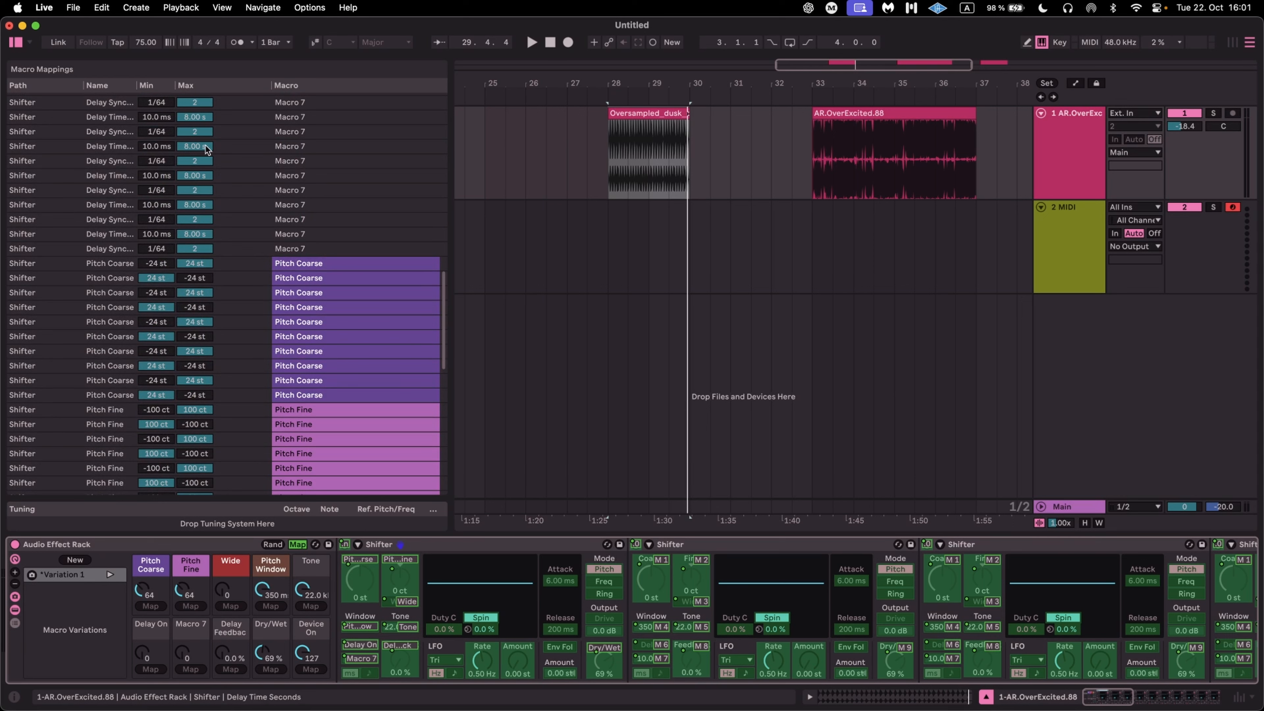
scroll(250, 237, up, 10)
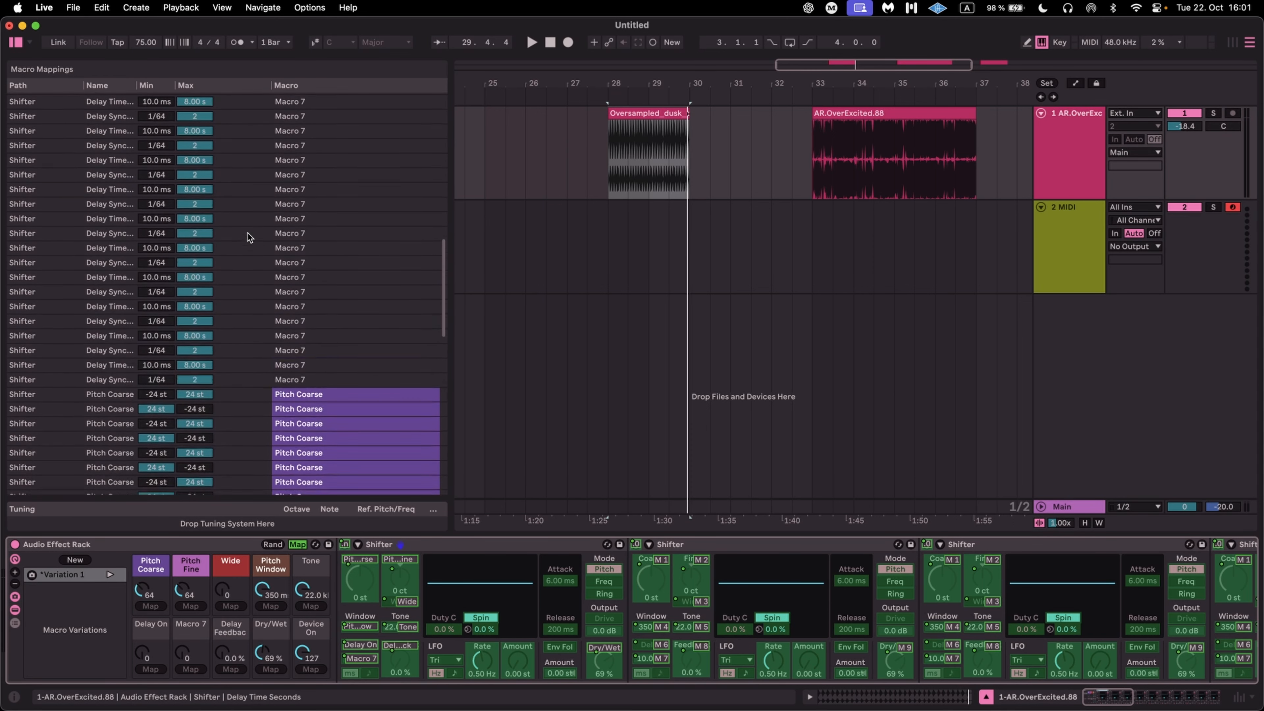
scroll(241, 310, down, 5)
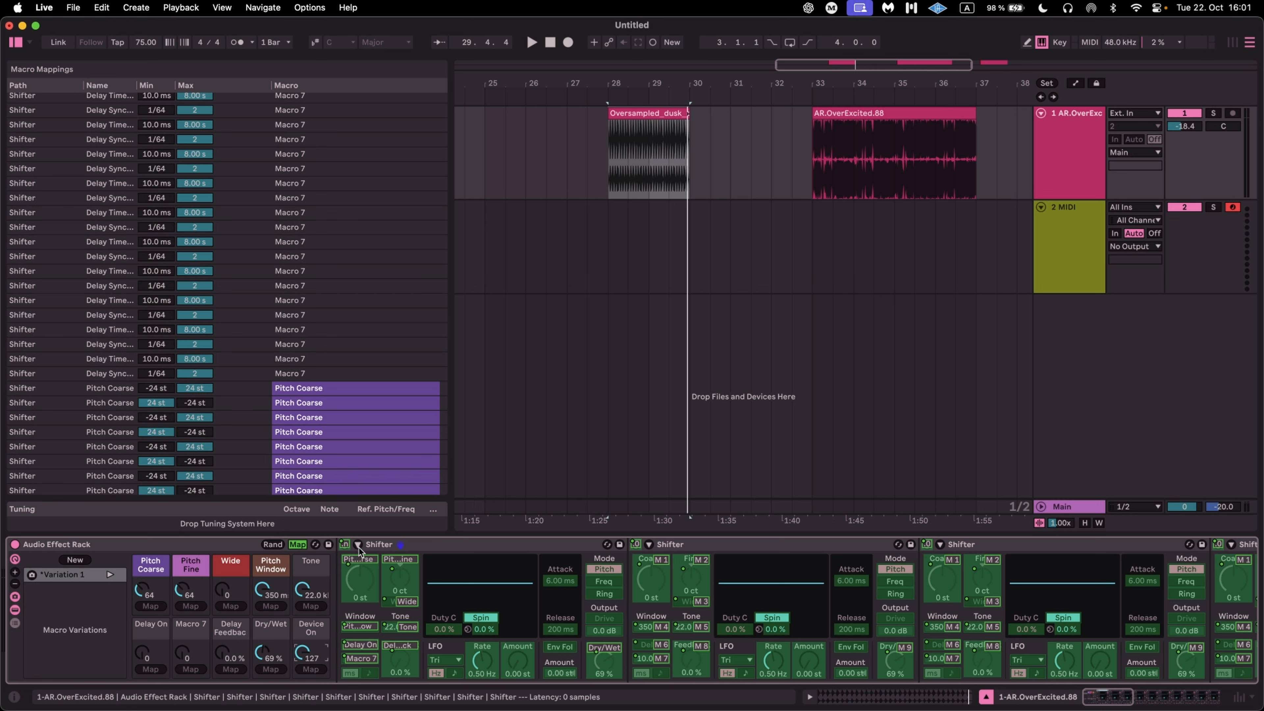
Stagger the minimums of the Device On mappings pair by pair at 1, 33, 66, 99 and 126, and leave macro mapping.
click(345, 544)
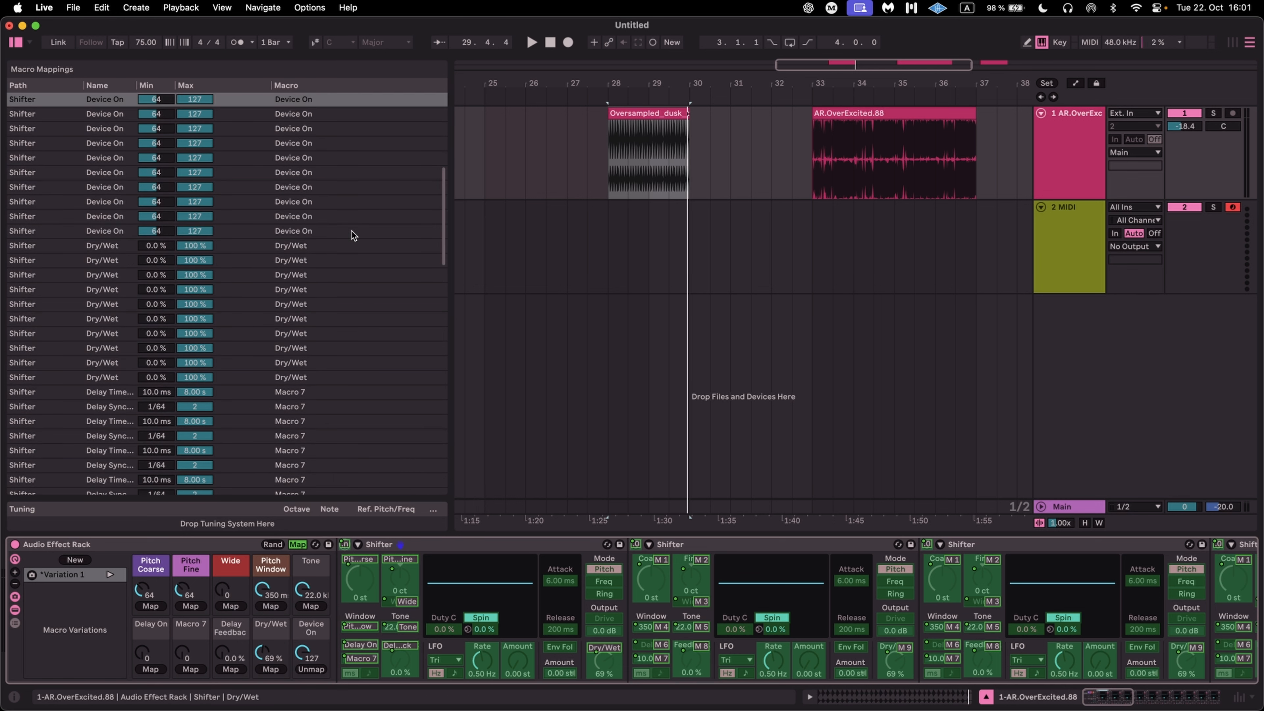
scroll(351, 231, up, 3)
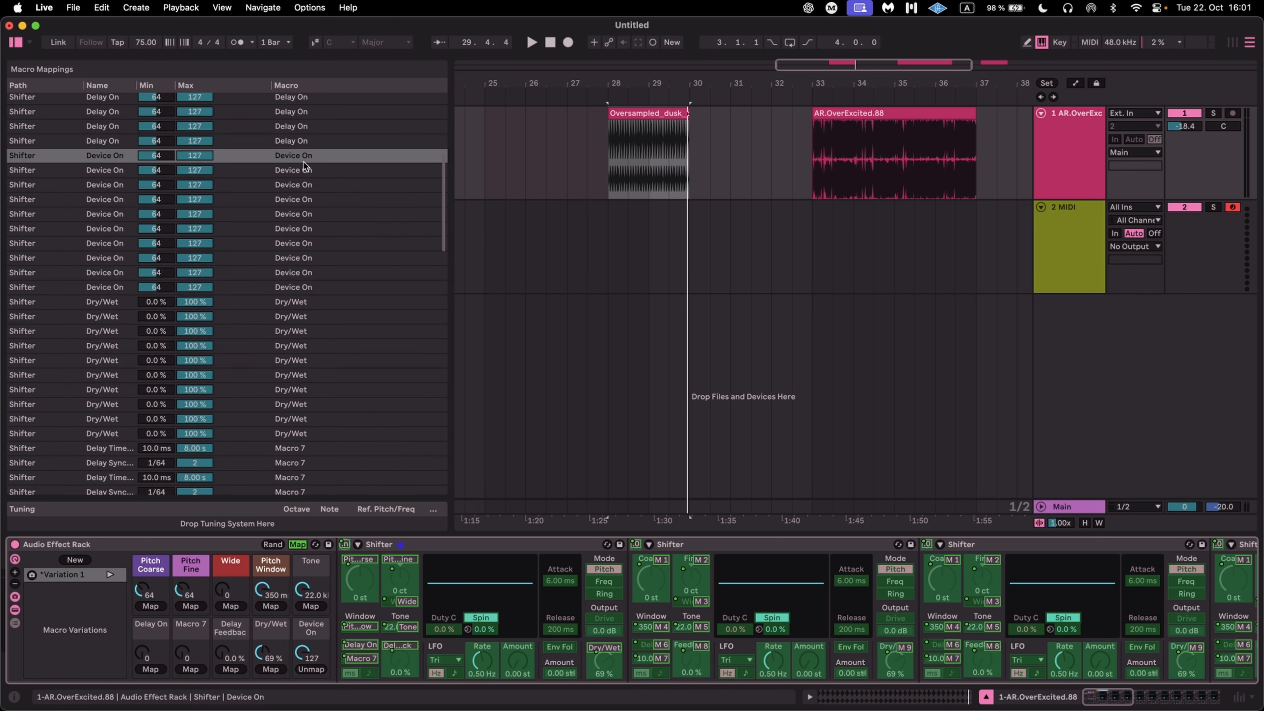
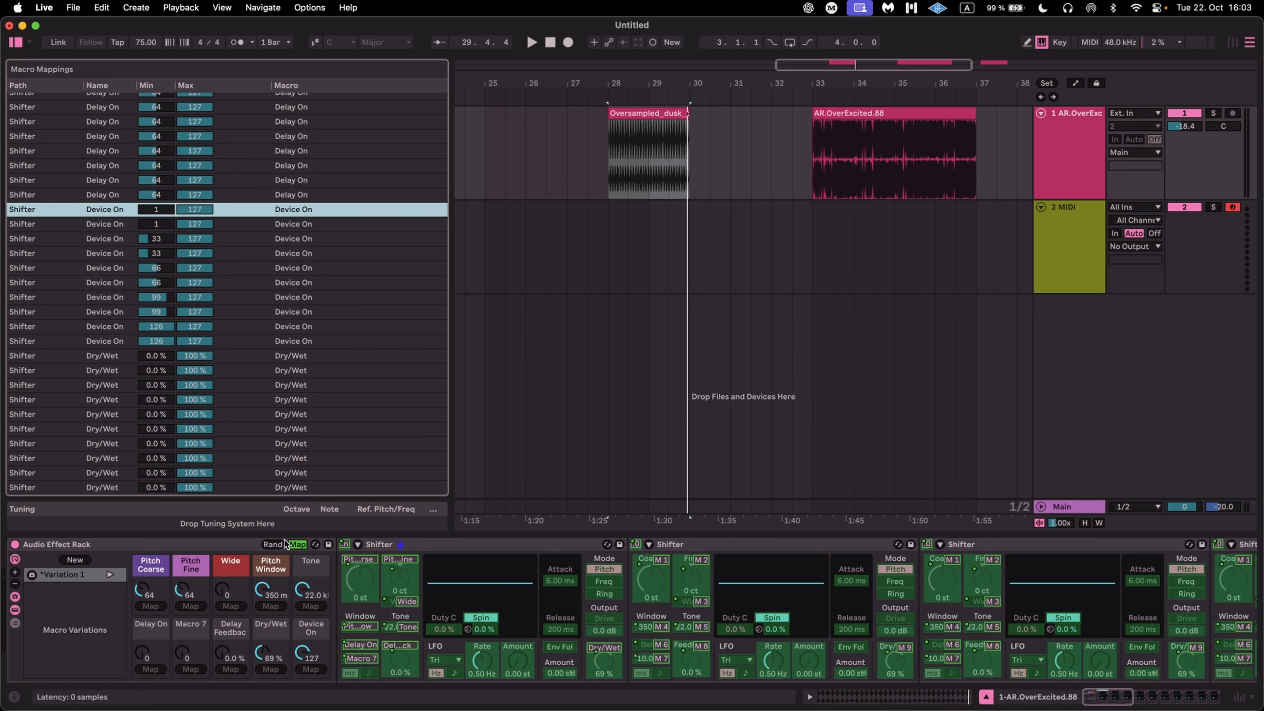
click(297, 545)
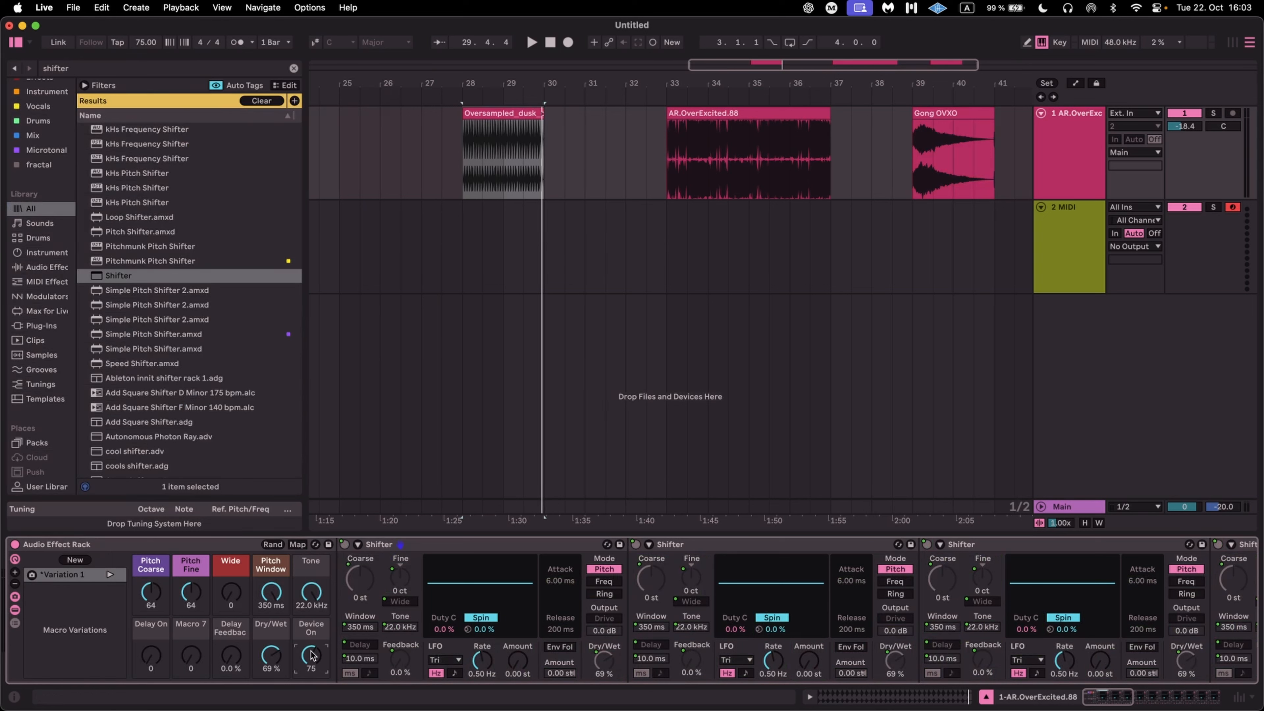
Rename the Device On macro as Intensity and set it to 110.
double_click(310, 629)
key(BackSpace)
drag(311, 656, 311, 617)
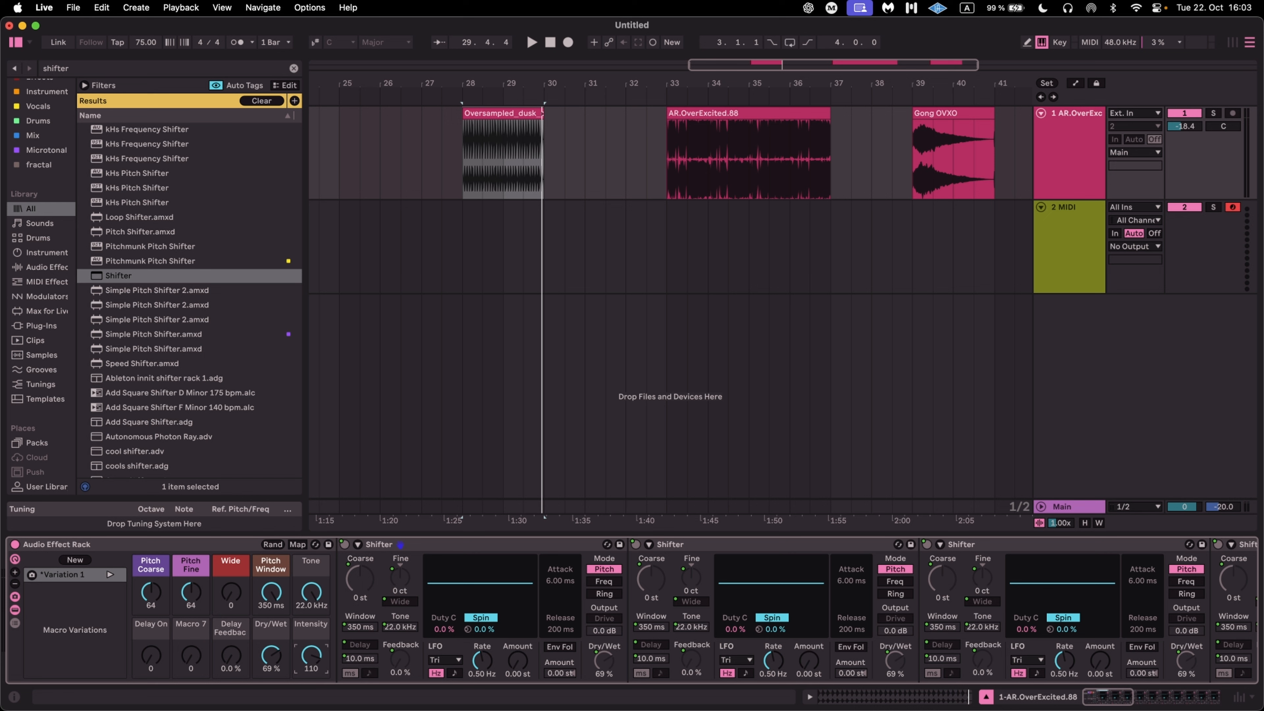
Set the Intensity macro to 0 in macro mapping mode and review its Device On mappings.
click(296, 544)
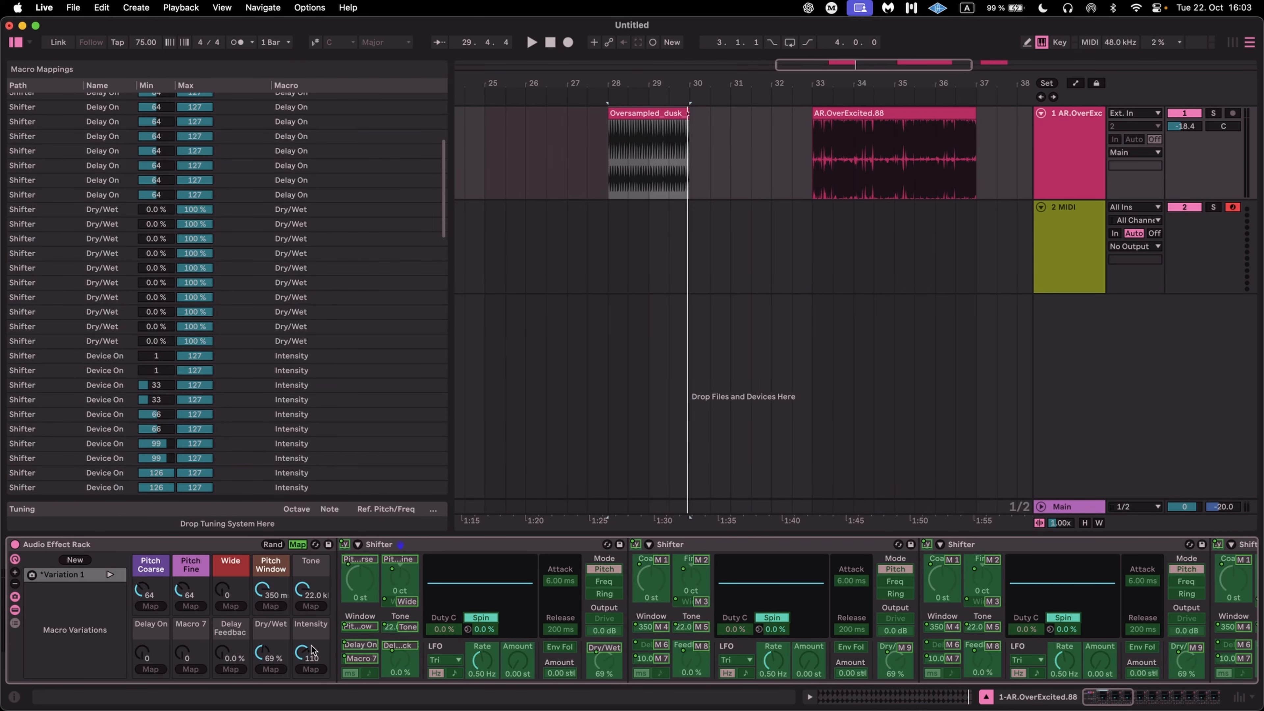
drag(303, 653, 303, 702)
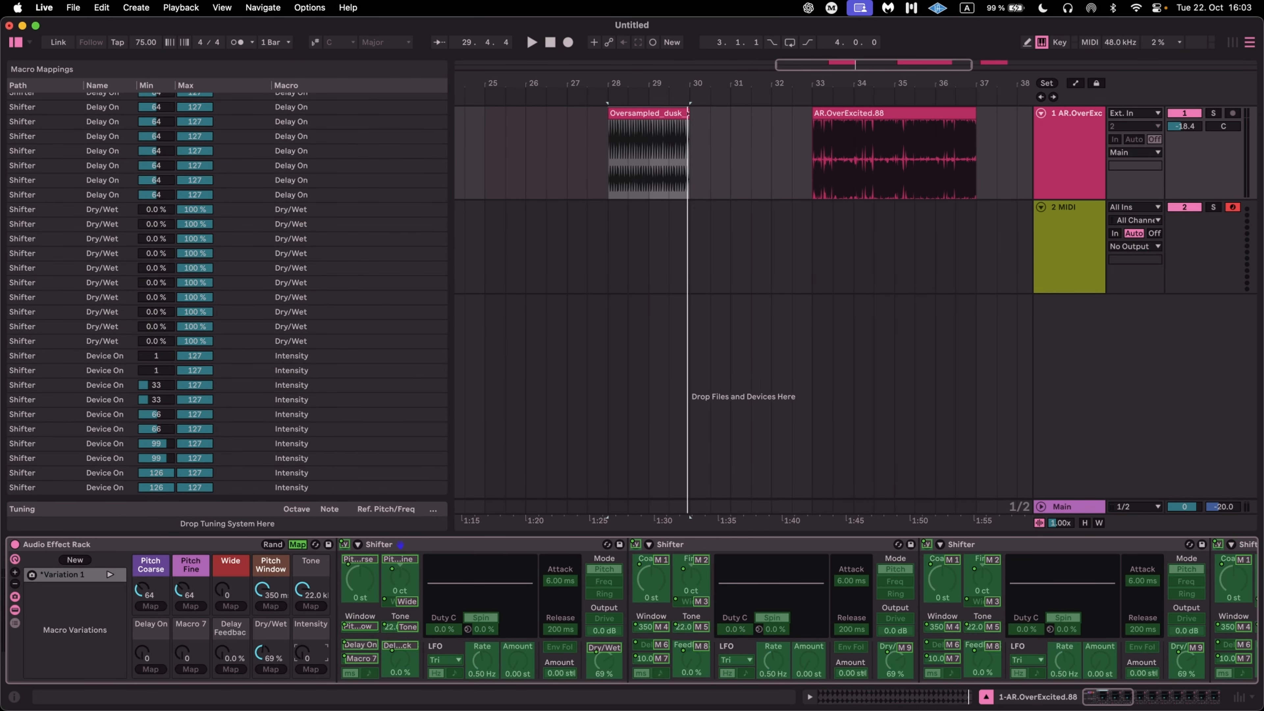
scroll(204, 284, up, 9)
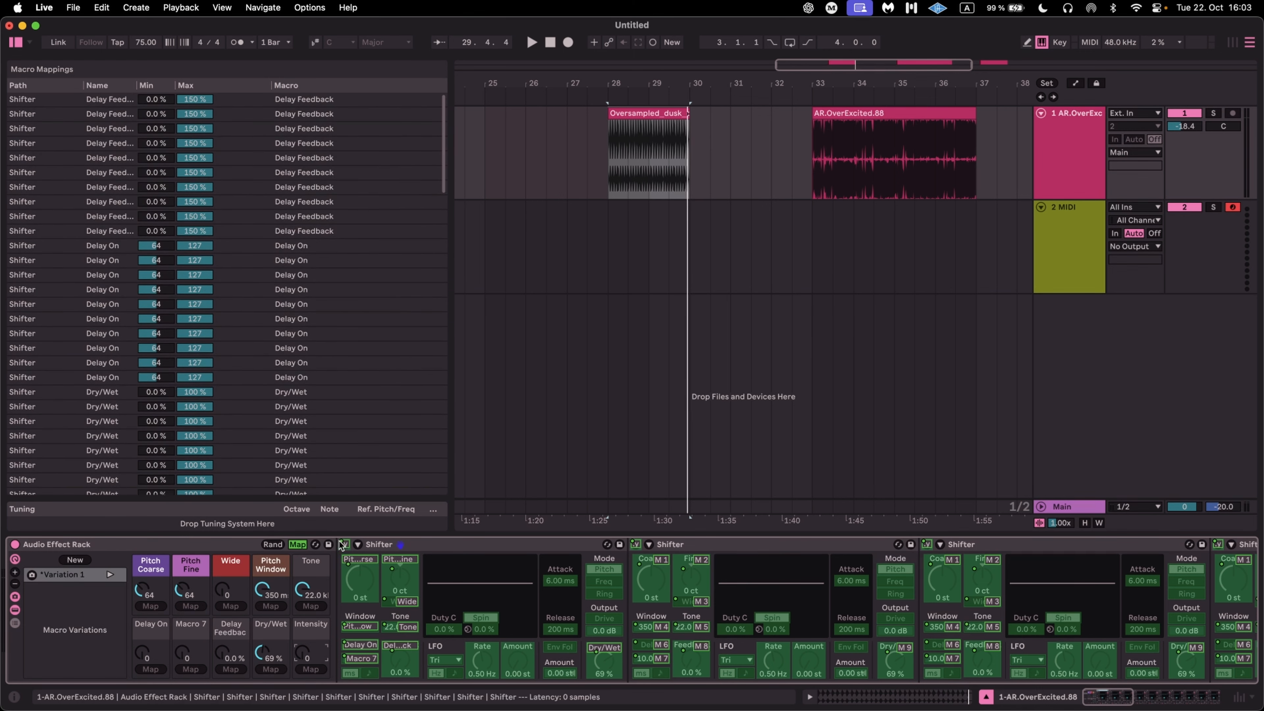
scroll(261, 478, down, 7)
scroll(266, 418, down, 2)
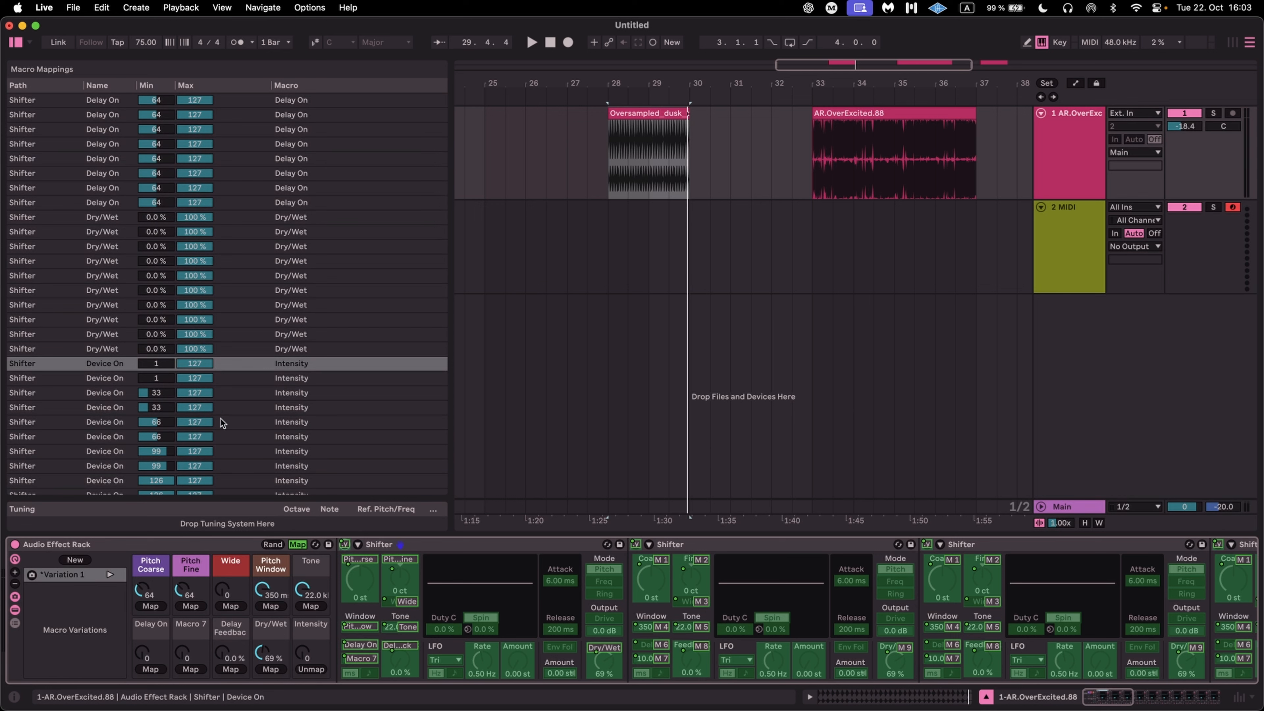
scroll(201, 404, down, 3)
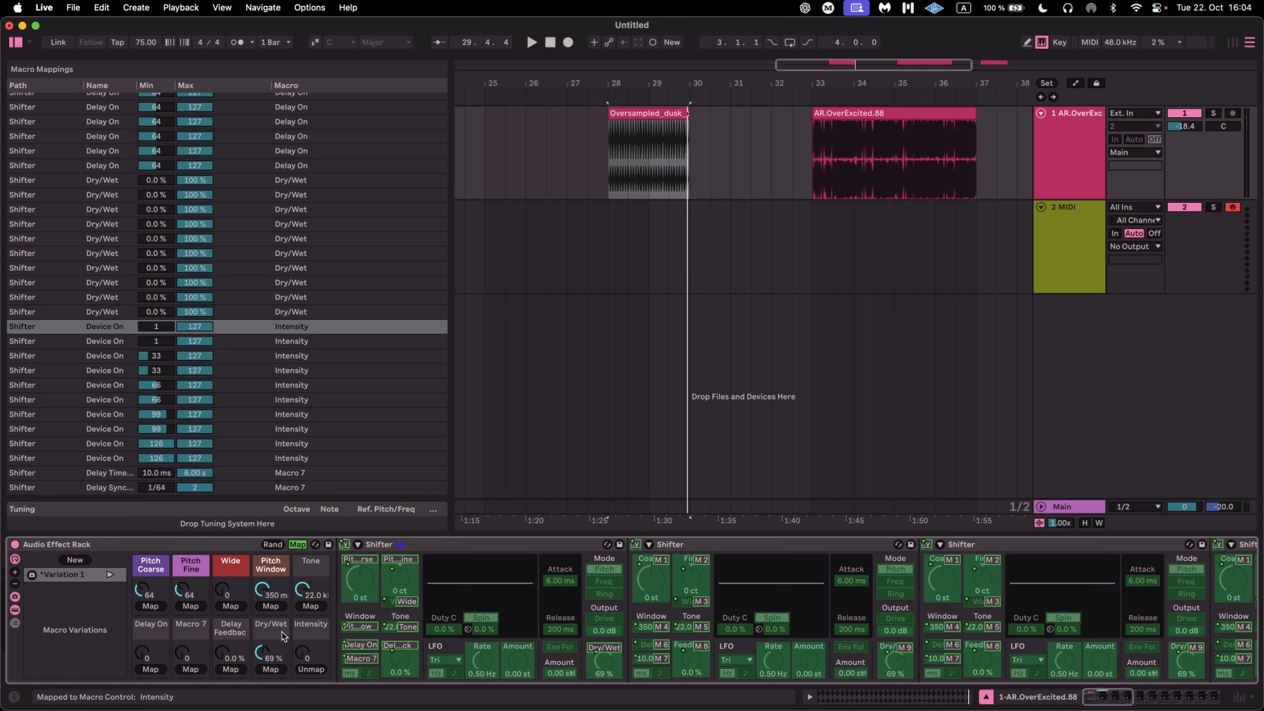
Raise the Intensity macro to 33 in stages, folding the first and second pairs of Shifters as each switches on.
click(305, 657)
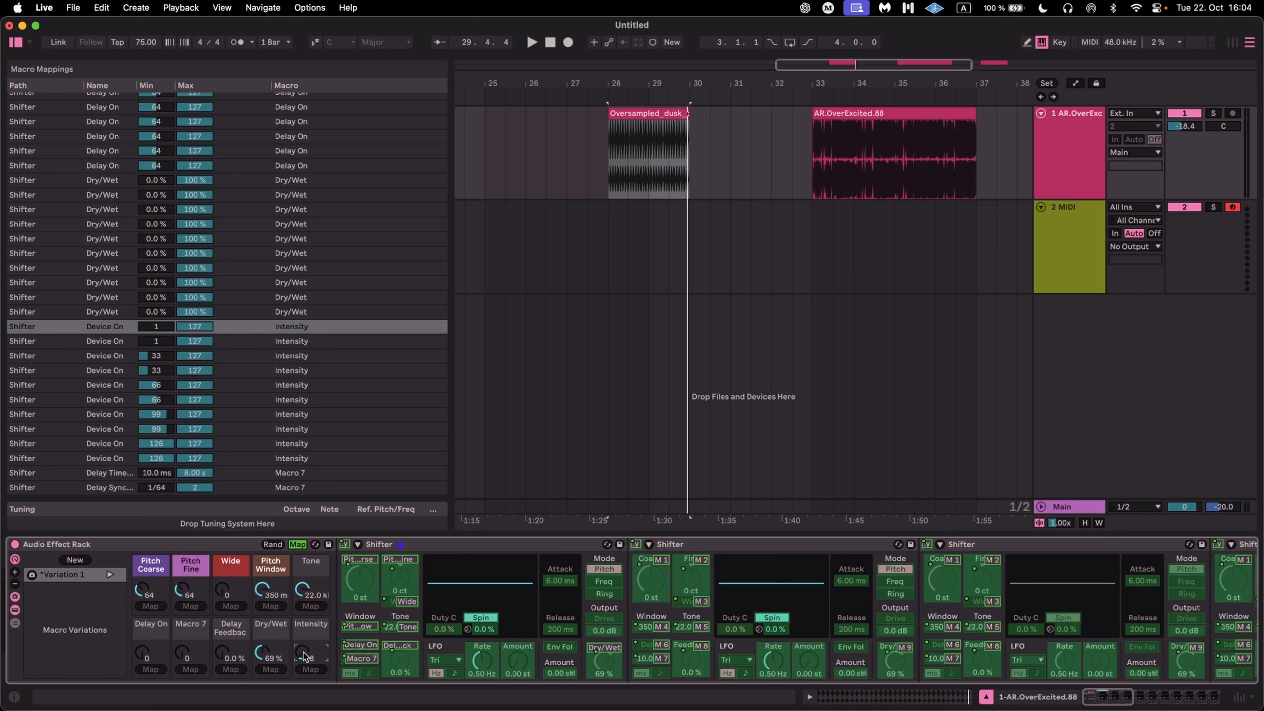
double_click(484, 543)
double_click(484, 542)
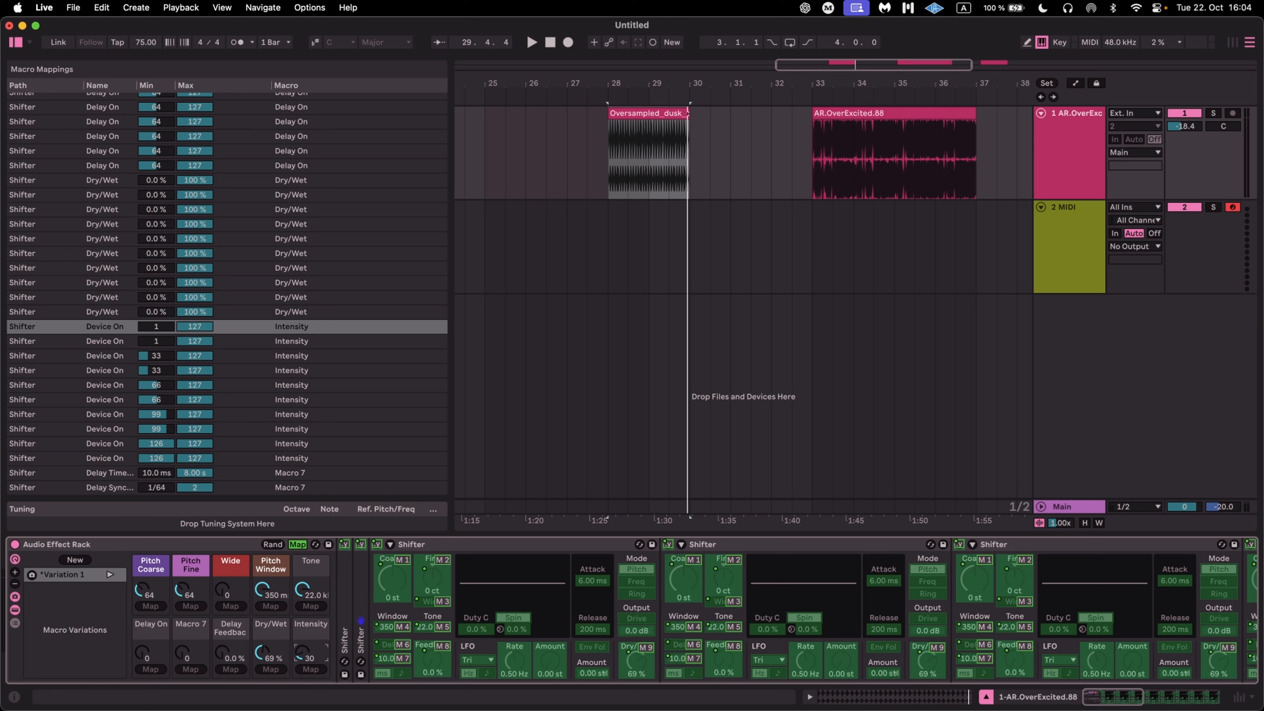
drag(302, 658, 302, 656)
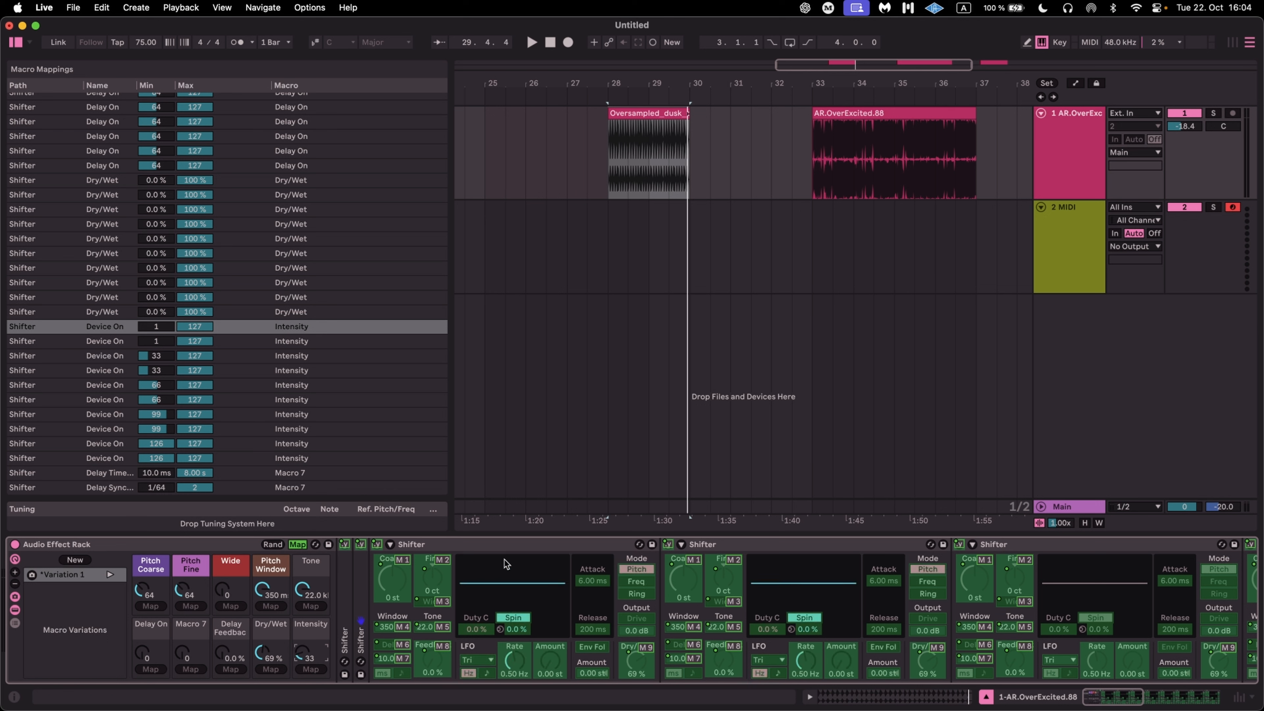
double_click(532, 544)
double_click(533, 544)
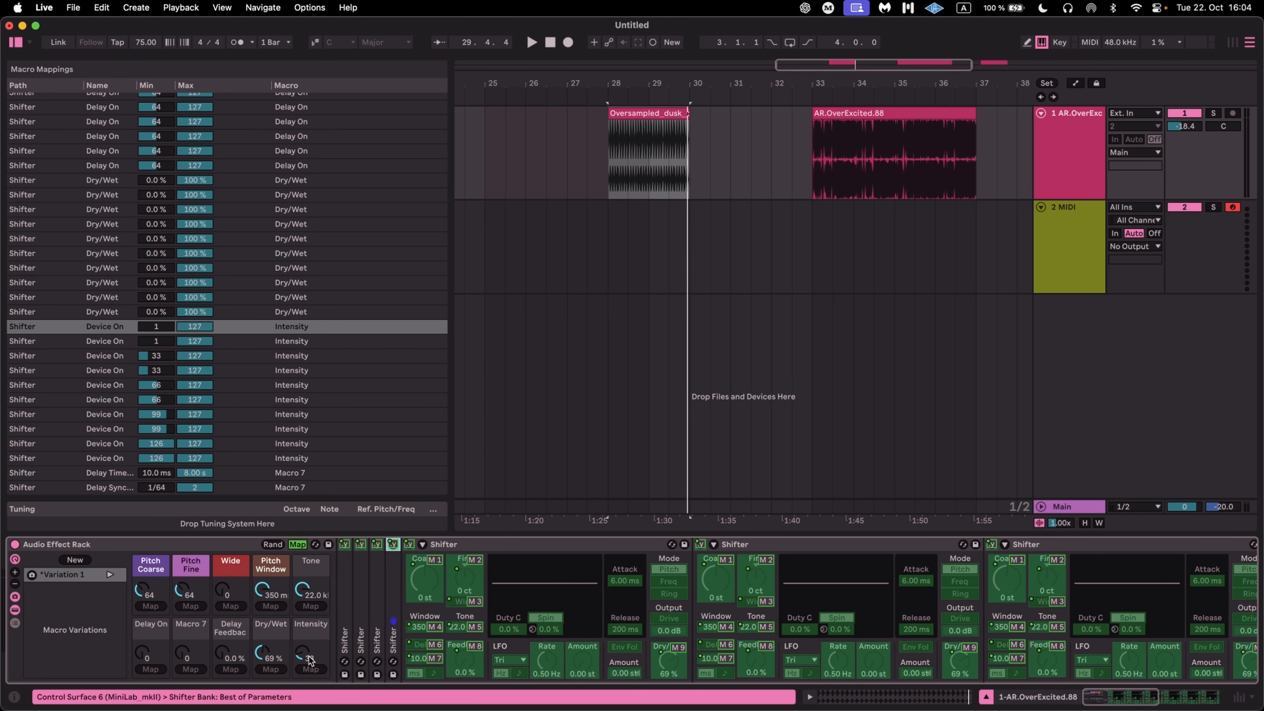
Raise the Intensity macro to 67 and on to 109, folding the third and fourth pairs of Shifters.
drag(310, 659, 309, 640)
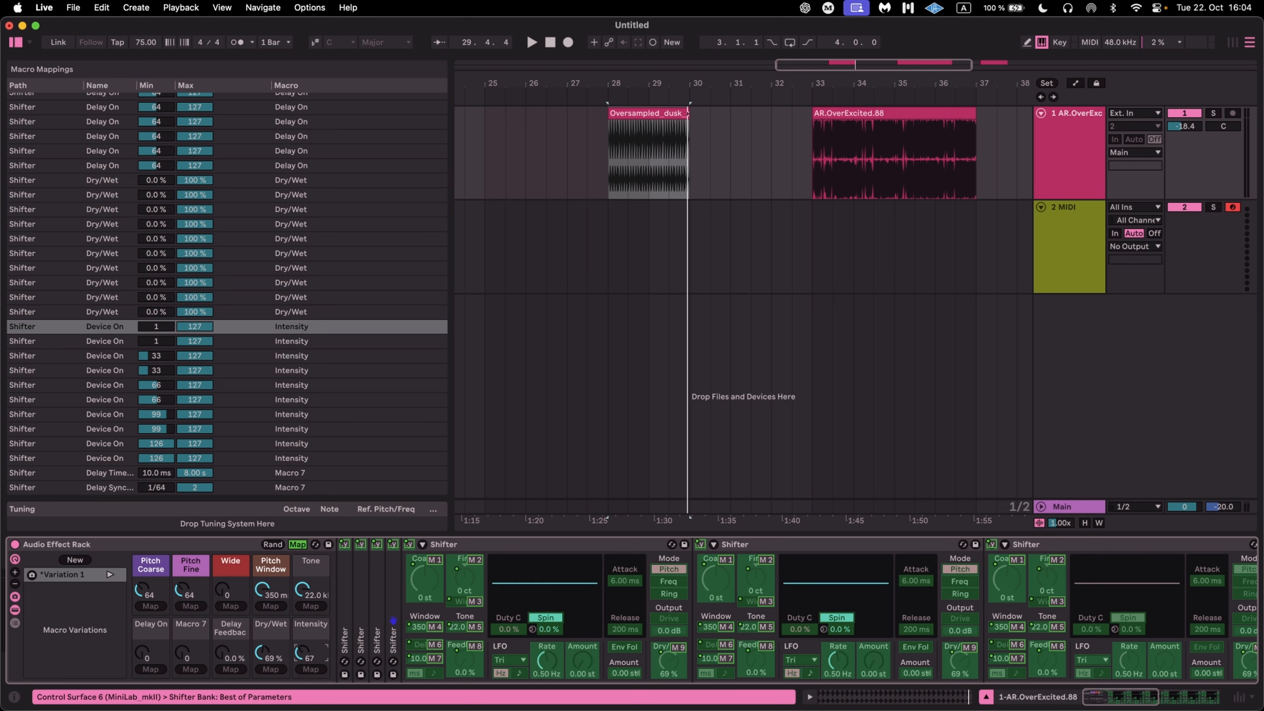
double_click(489, 547)
double_click(487, 546)
click(314, 664)
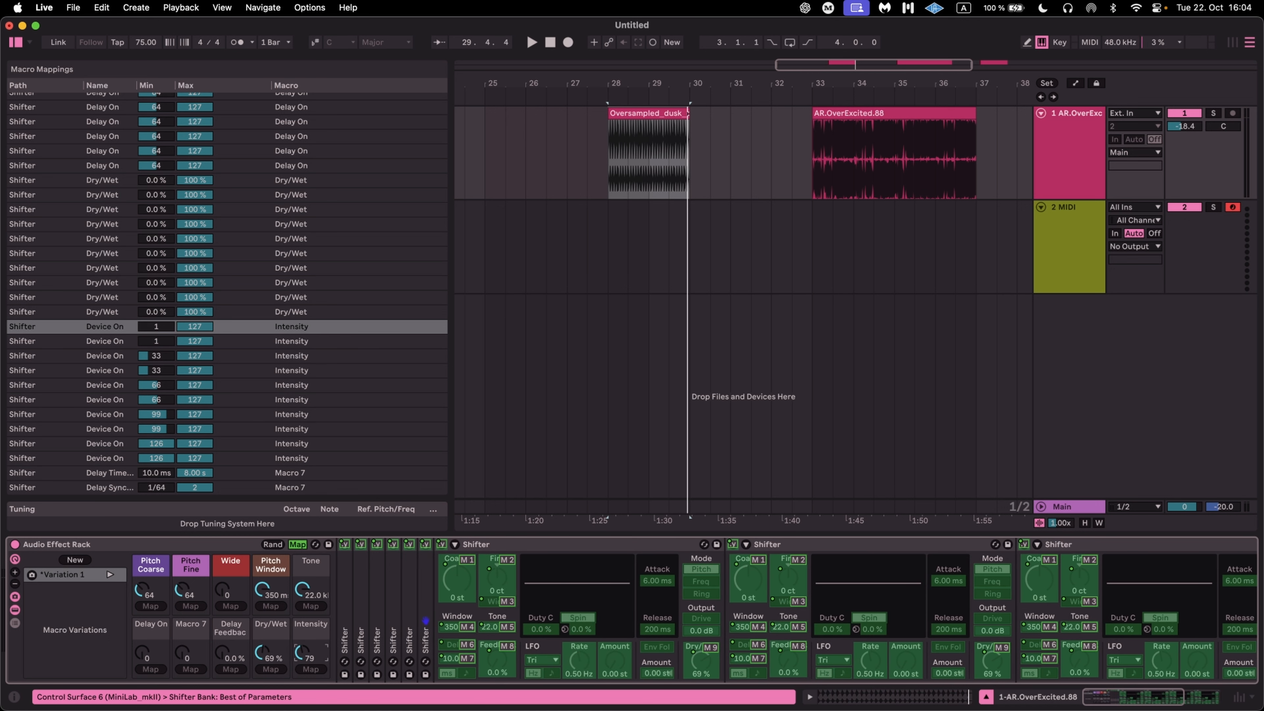
drag(309, 655, 310, 642)
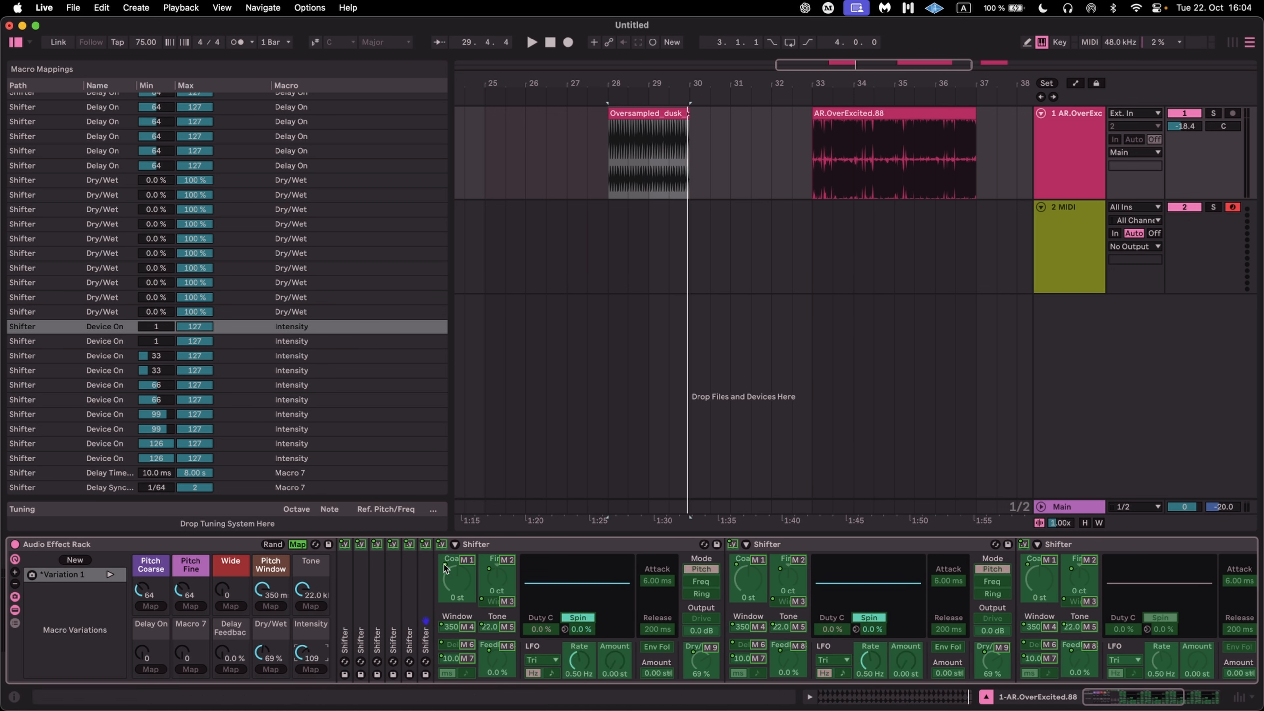
double_click(544, 545)
double_click(544, 543)
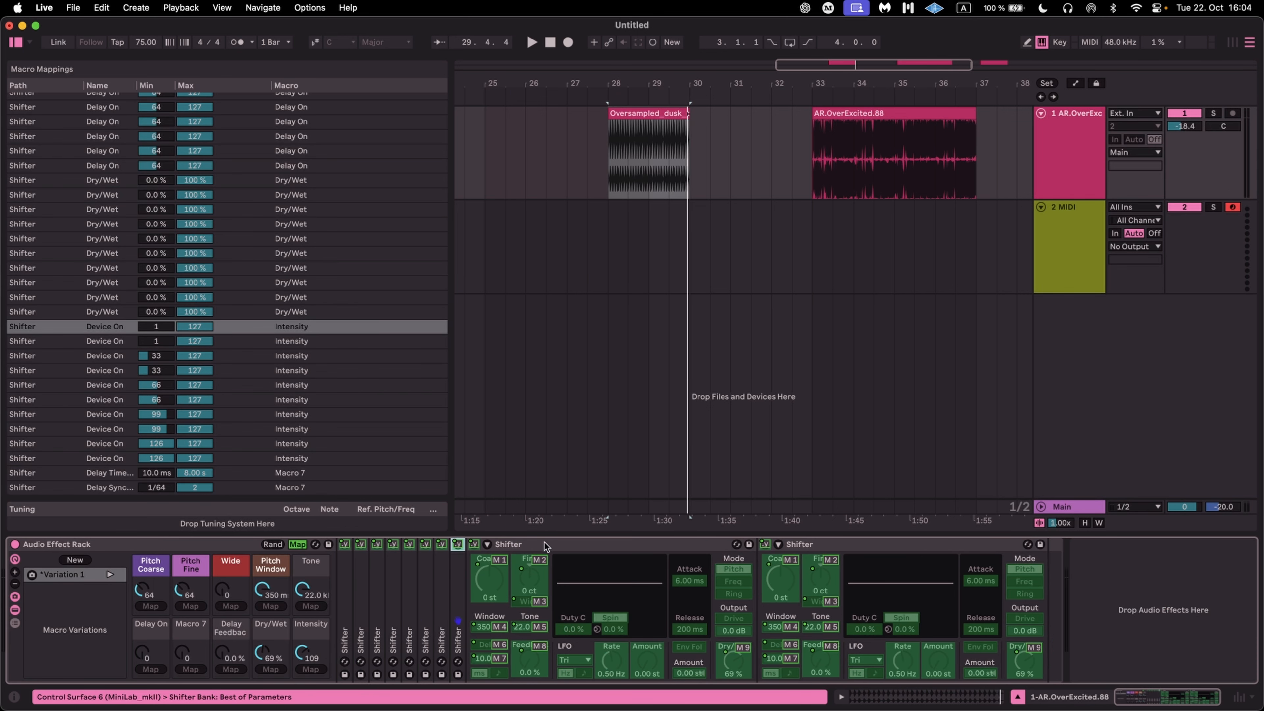
Raise the Intensity macro to 127, fold the last pair of Shifters, and leave macro mapping.
drag(315, 656, 315, 642)
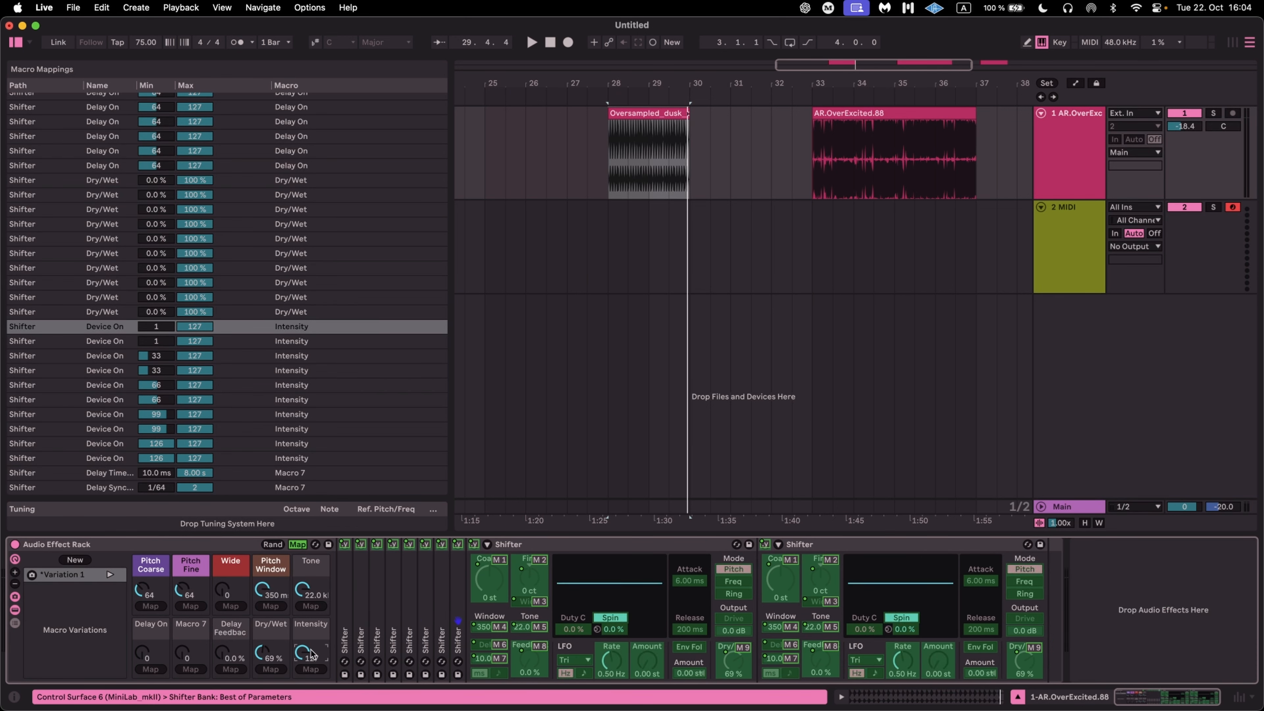
double_click(544, 544)
double_click(543, 544)
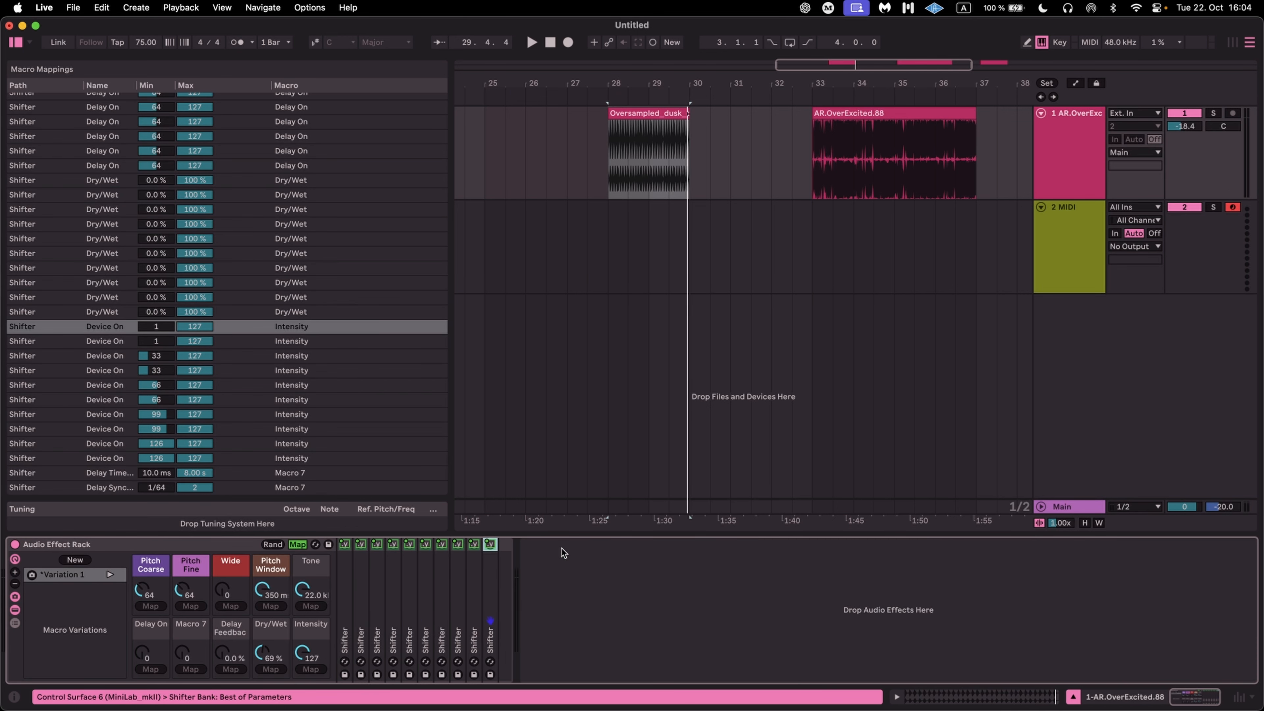
click(299, 544)
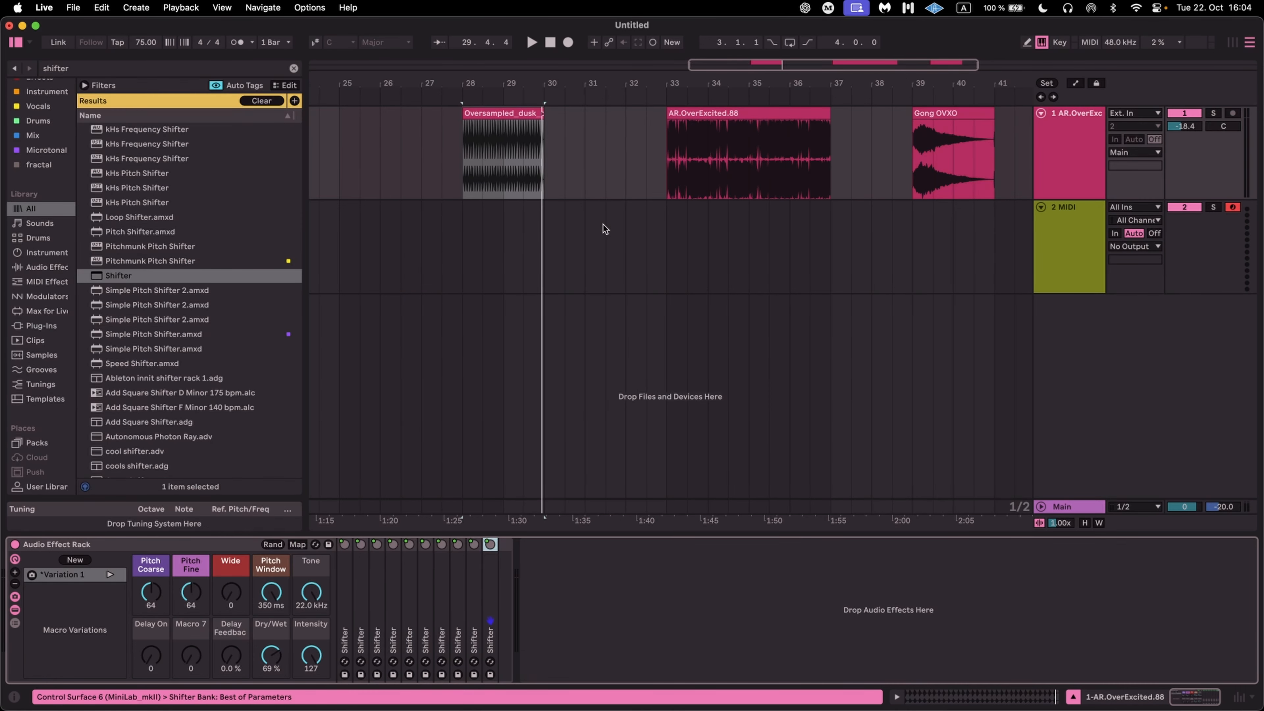
Audition the clip with Pitch Window at 30.7 ms and Intensity at 127, and check the Intensity macro's options.
mouse_move(311, 652)
mouse_down()
mouse_move(312, 703)
mouse_move(314, 598)
mouse_move(267, 618)
mouse_move(268, 642)
mouse_move(311, 668)
mouse_move(311, 655)
mouse_up()
key(space)
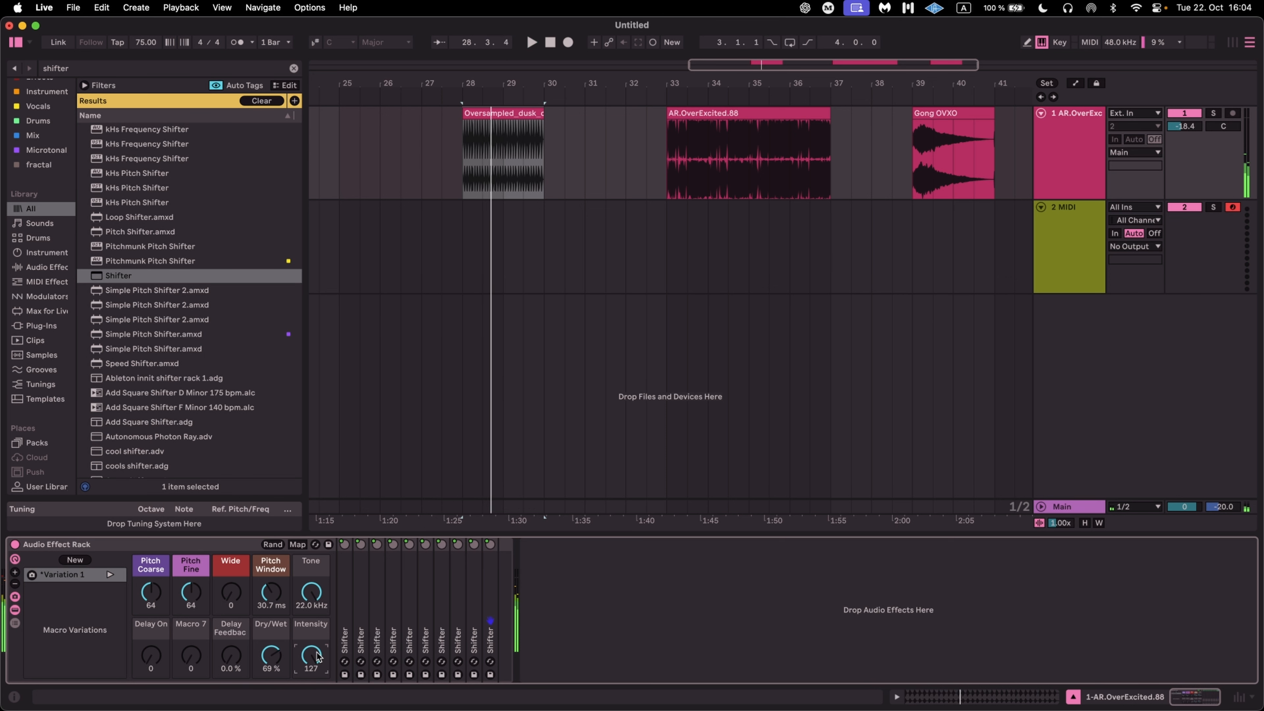
right_click(317, 650)
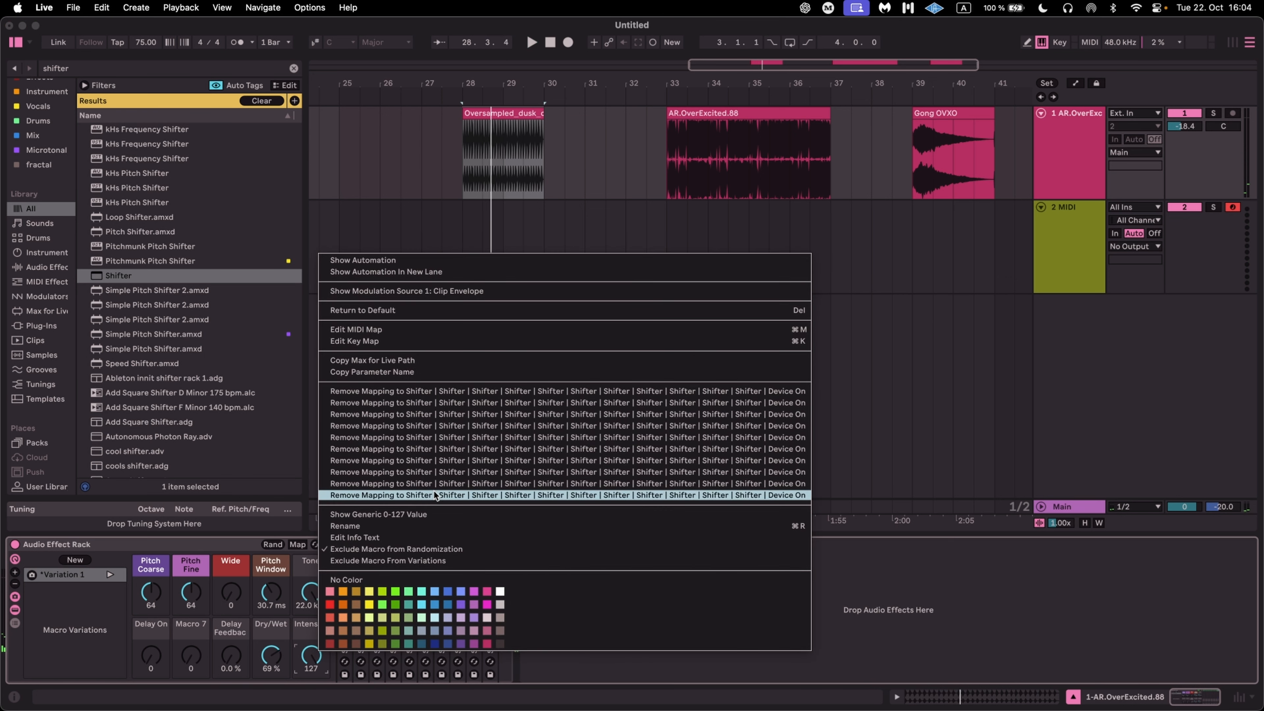
click(247, 608)
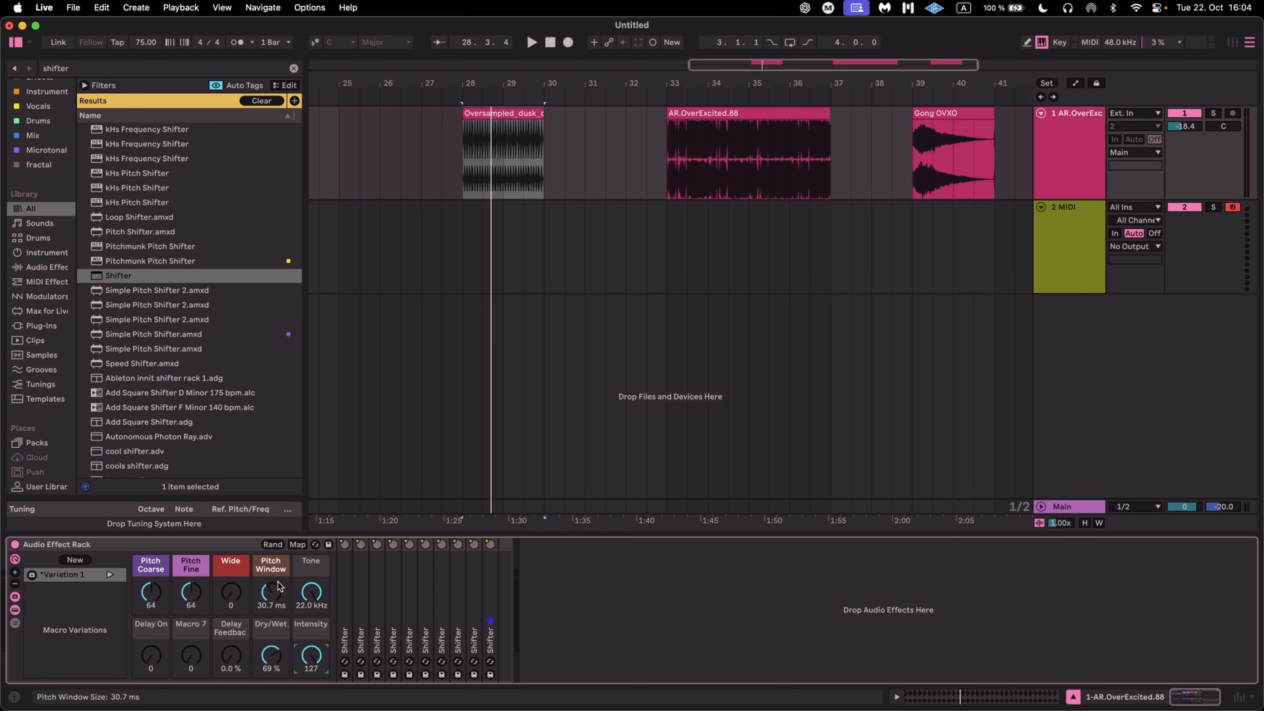
Recall macro Variation 1 in the rack and start playback of the looped clip.
click(110, 575)
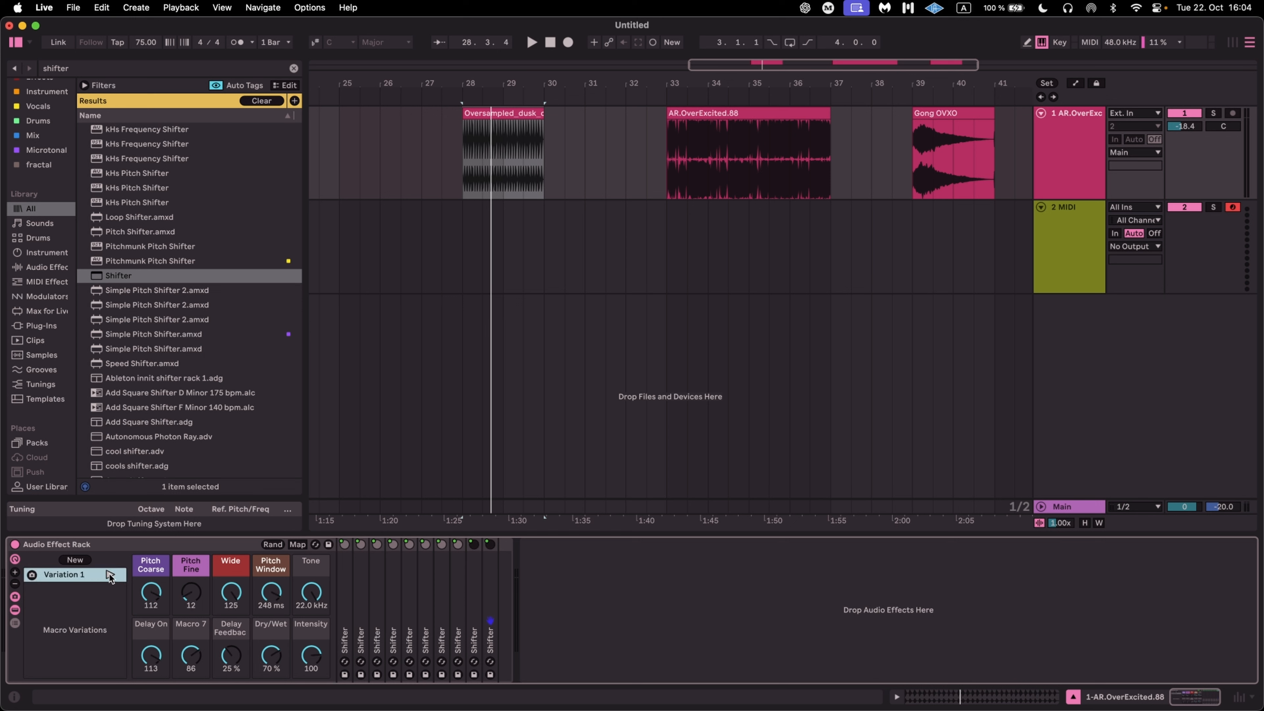
key(space)
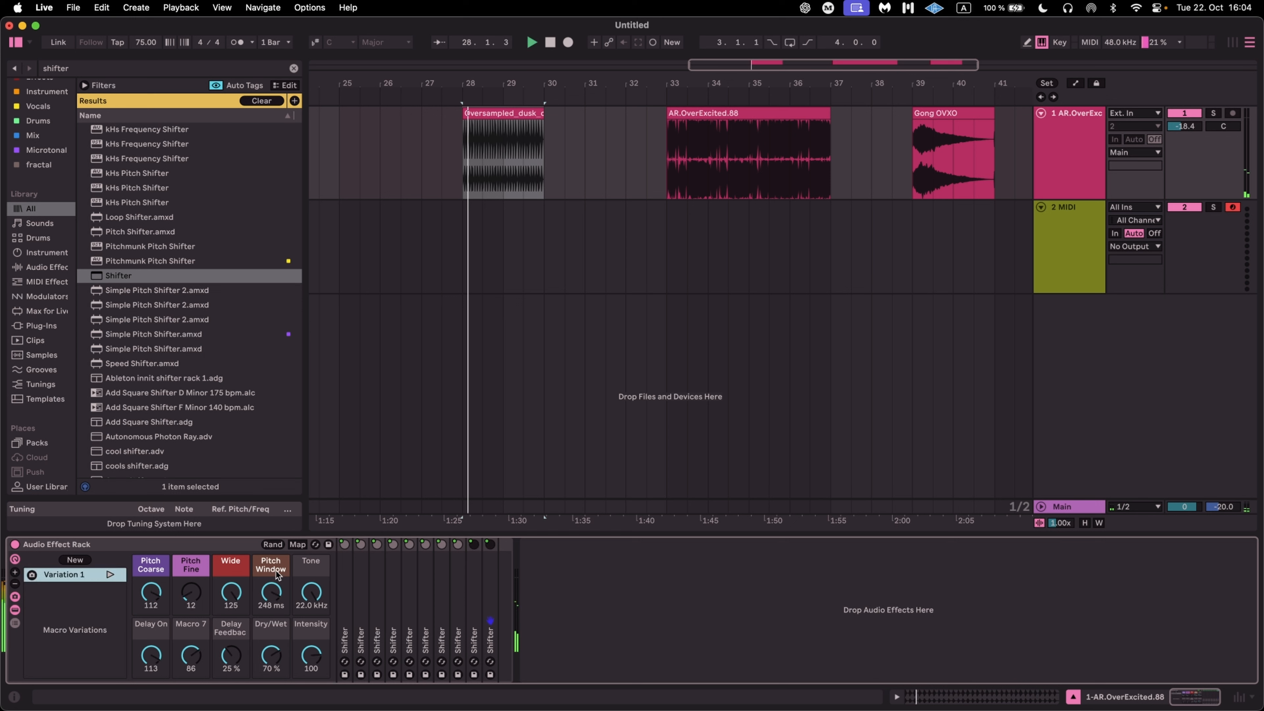
Store five new macro variations during playback and select Variation 2.
click(74, 561)
click(74, 560)
click(73, 561)
click(74, 560)
click(74, 560)
click(85, 591)
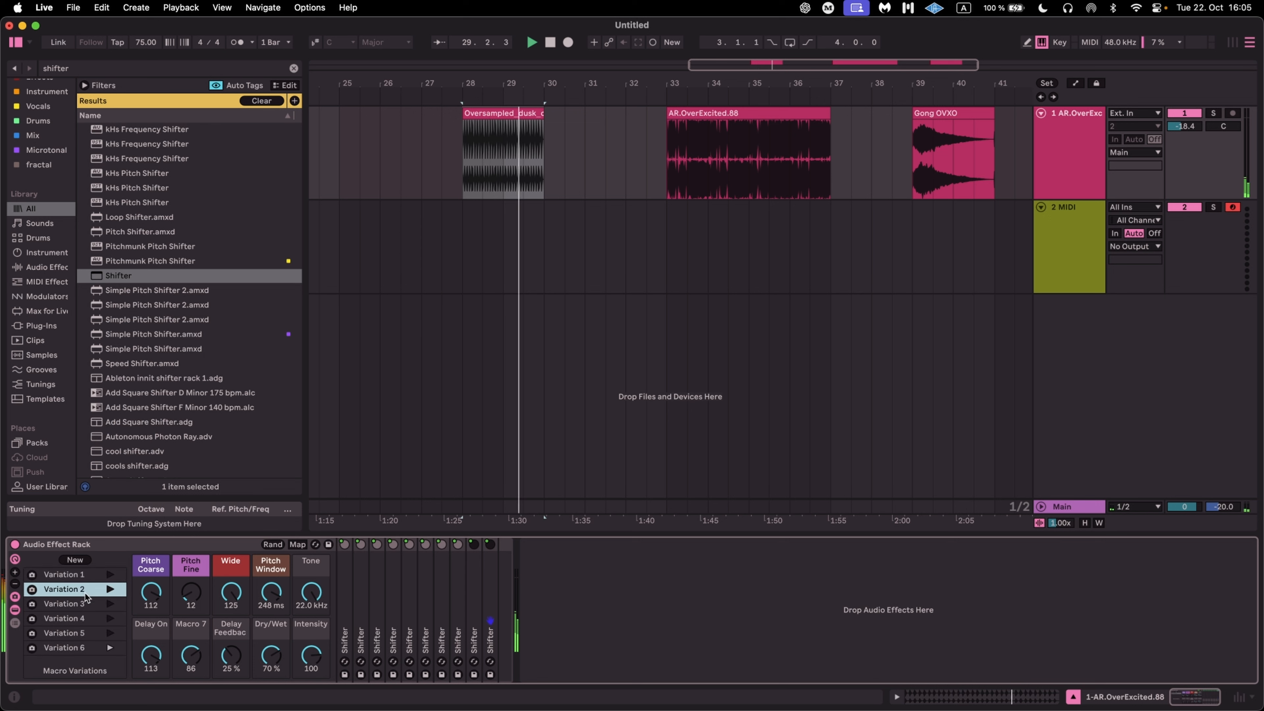
Randomize the rack's macros twice while the looped clip plays.
click(273, 545)
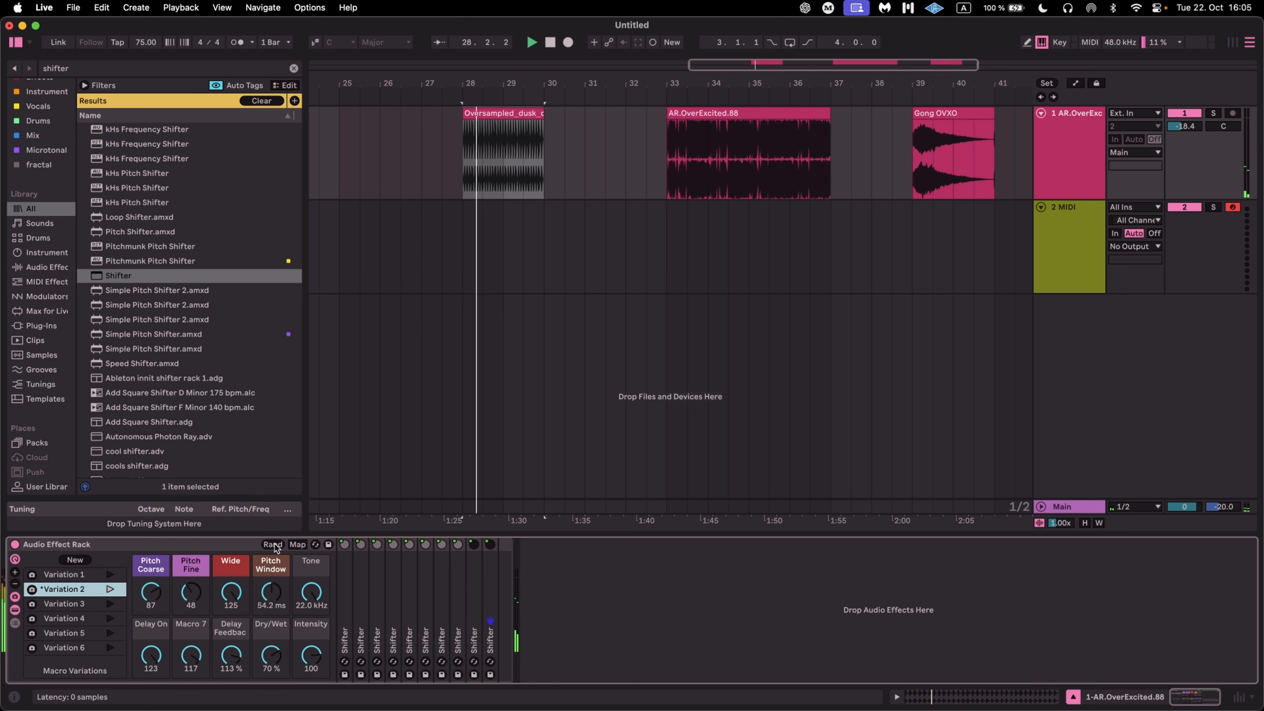
click(273, 544)
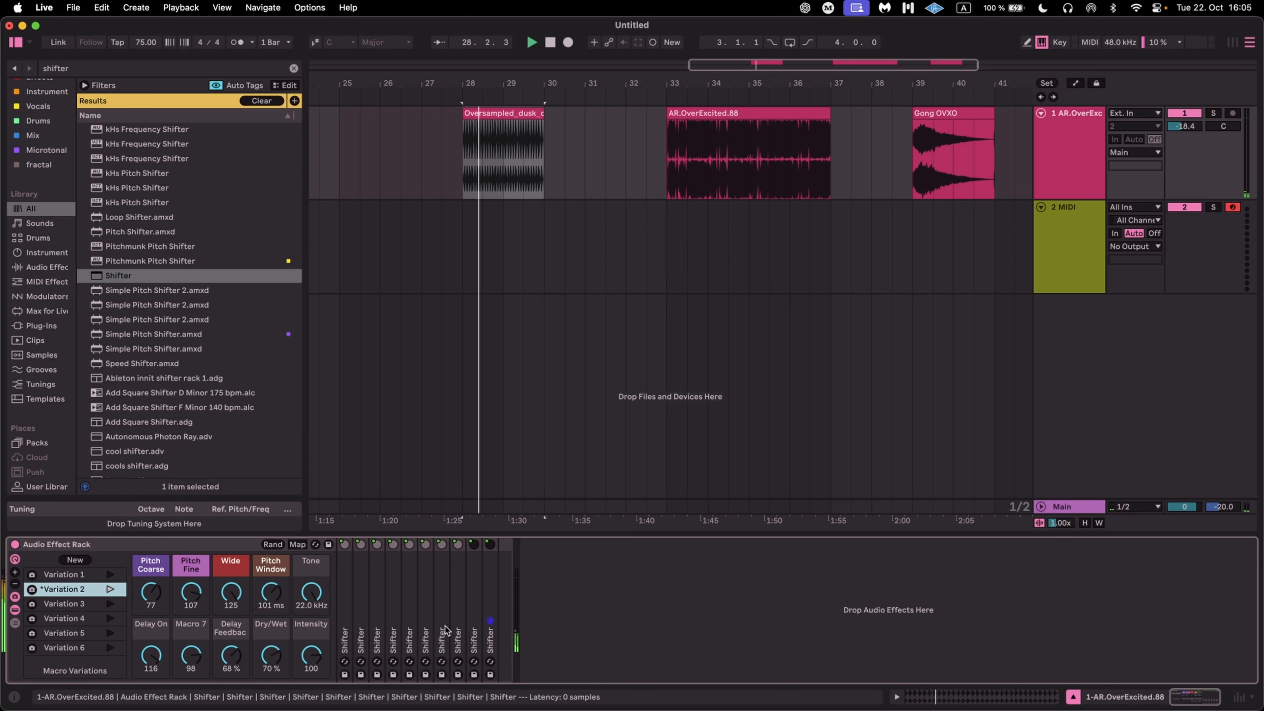
Stop playback, search the browser for "spectrum", and add the Spectrum device after the Audio Effect Rack.
click(555, 616)
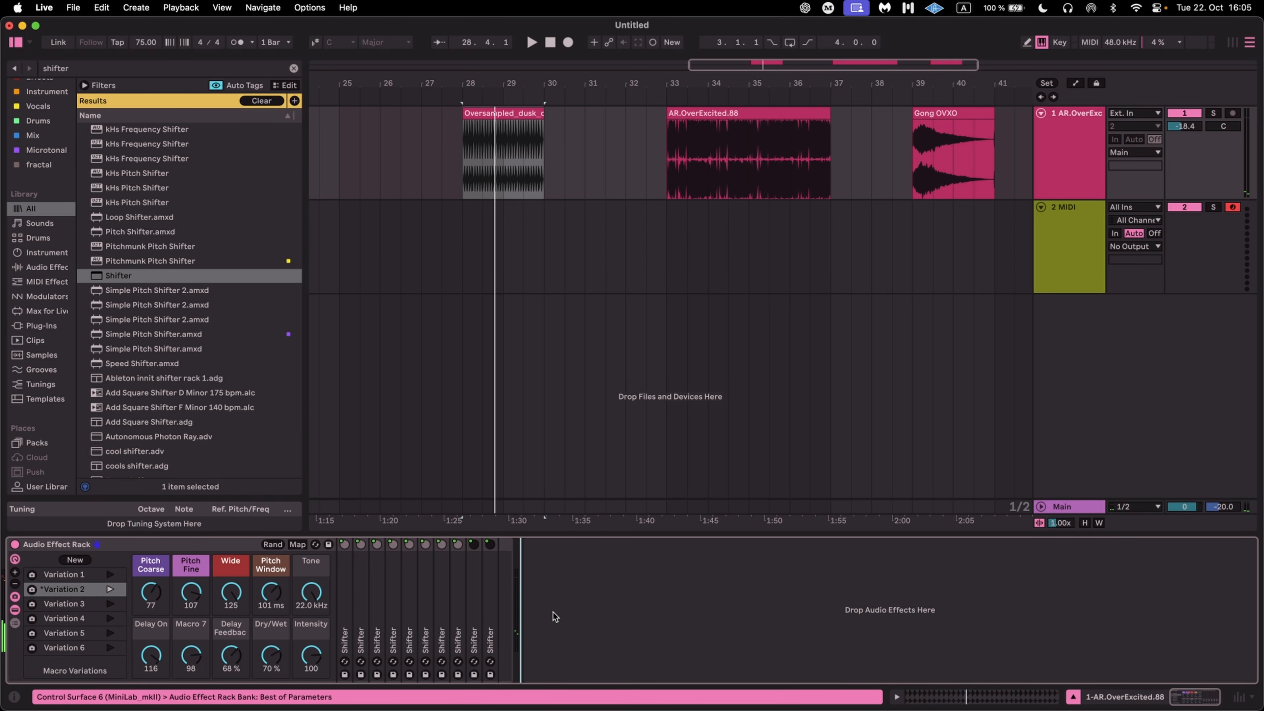
key(super+f)
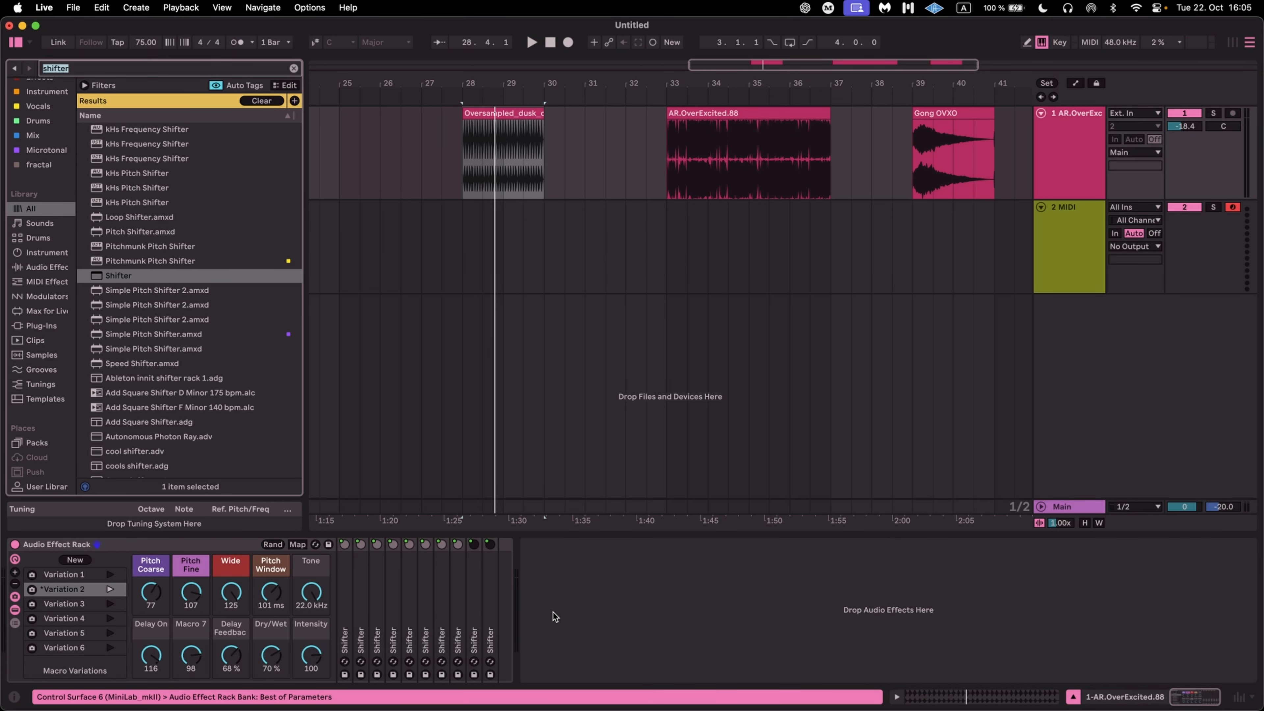
text(spectru)
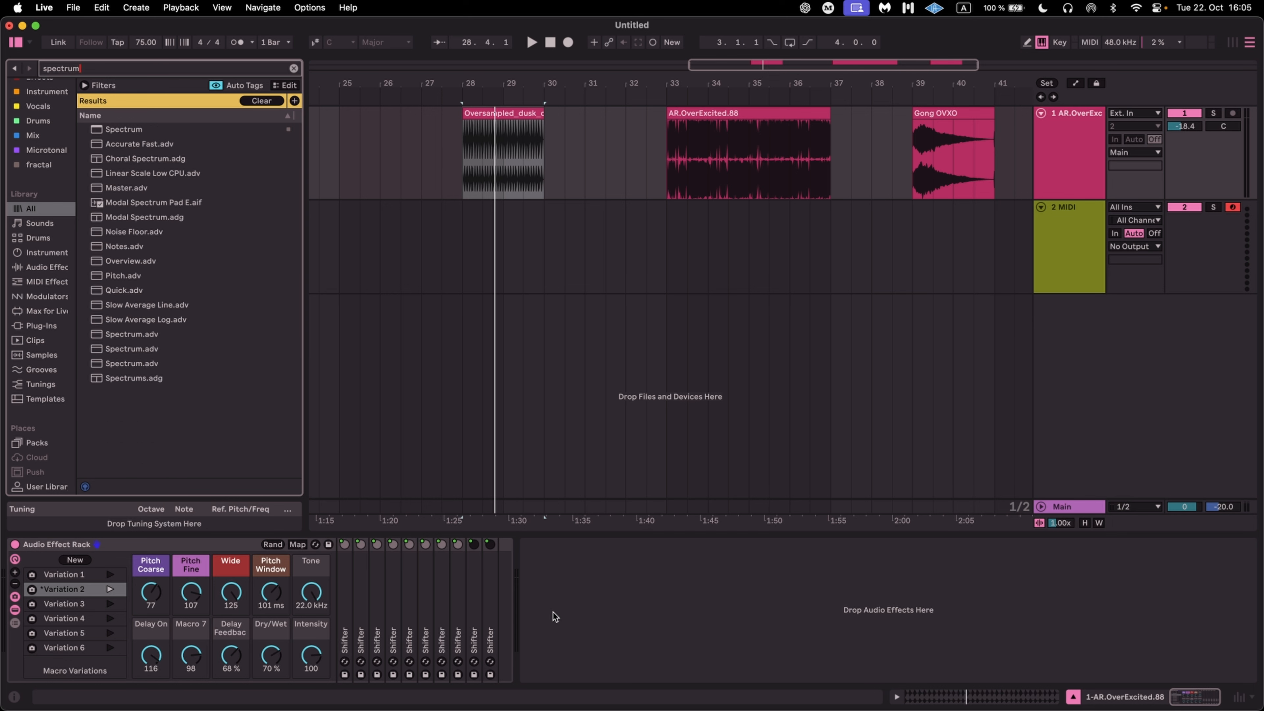
text(m)
key(Down)
key(Return)
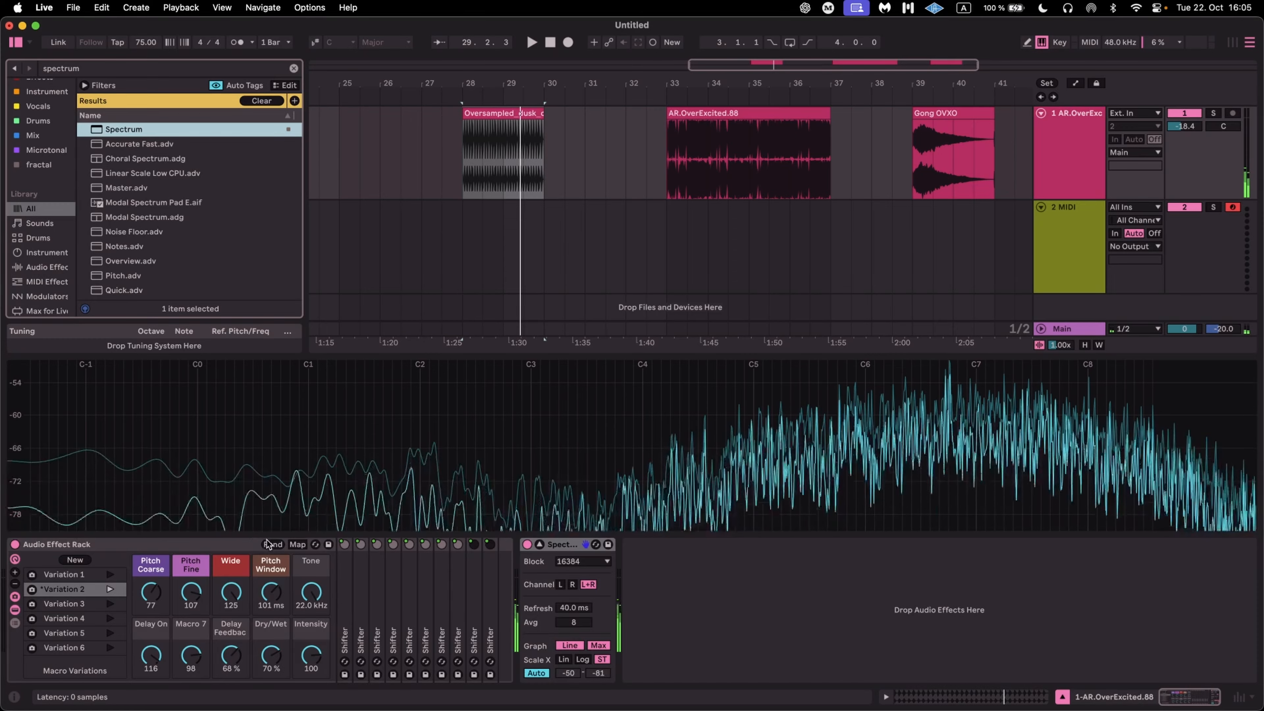
Move the insert marker to bar 31, then set the Intensity macro to 127 and randomize the macros twice.
click(486, 185)
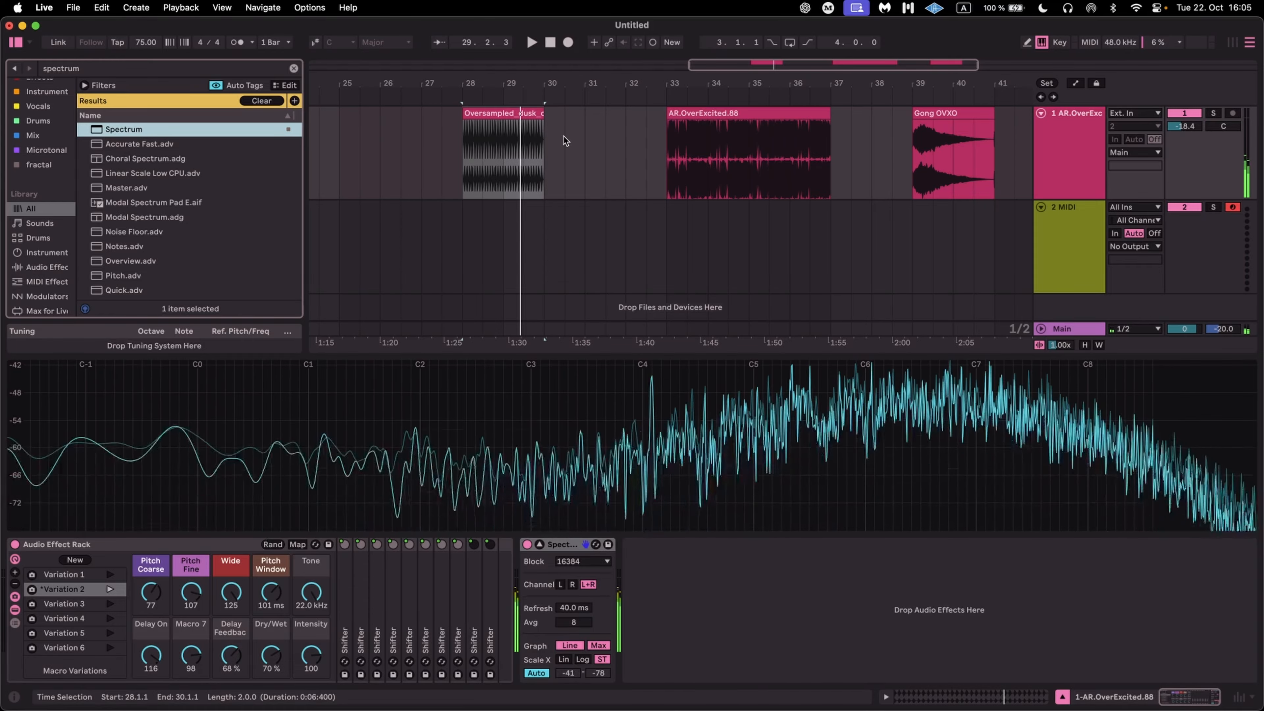
click(576, 127)
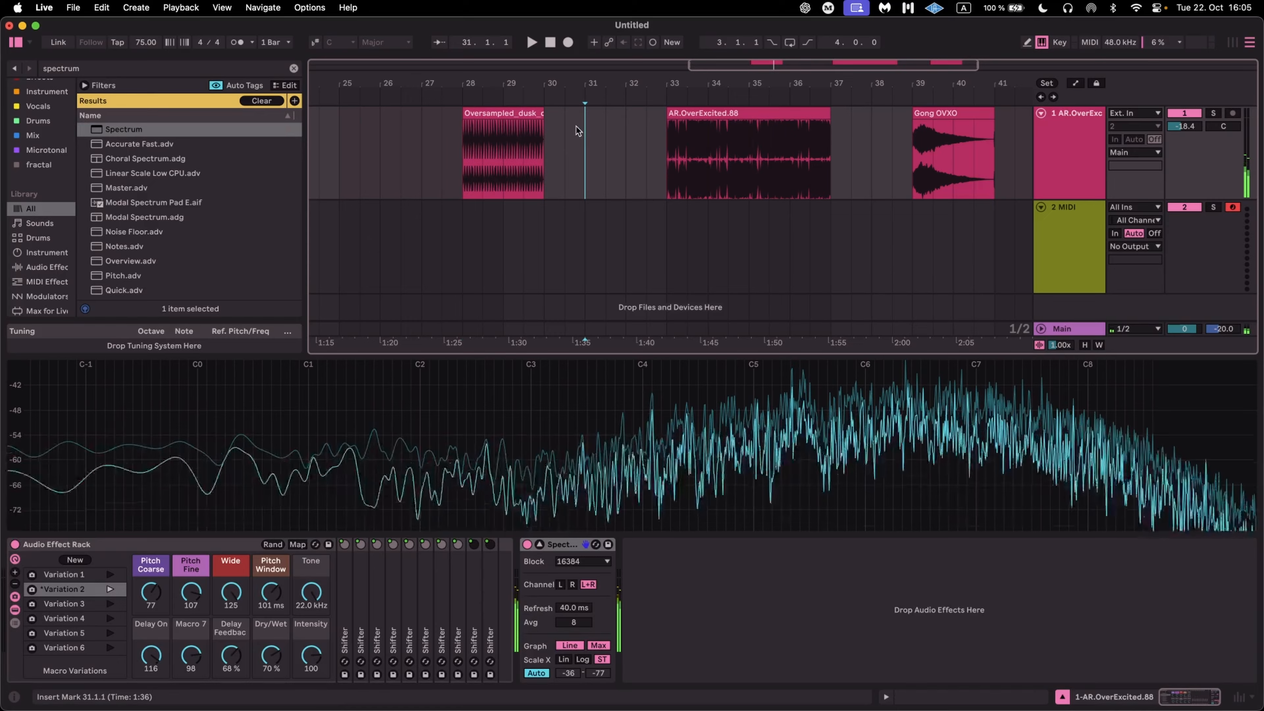
click(342, 643)
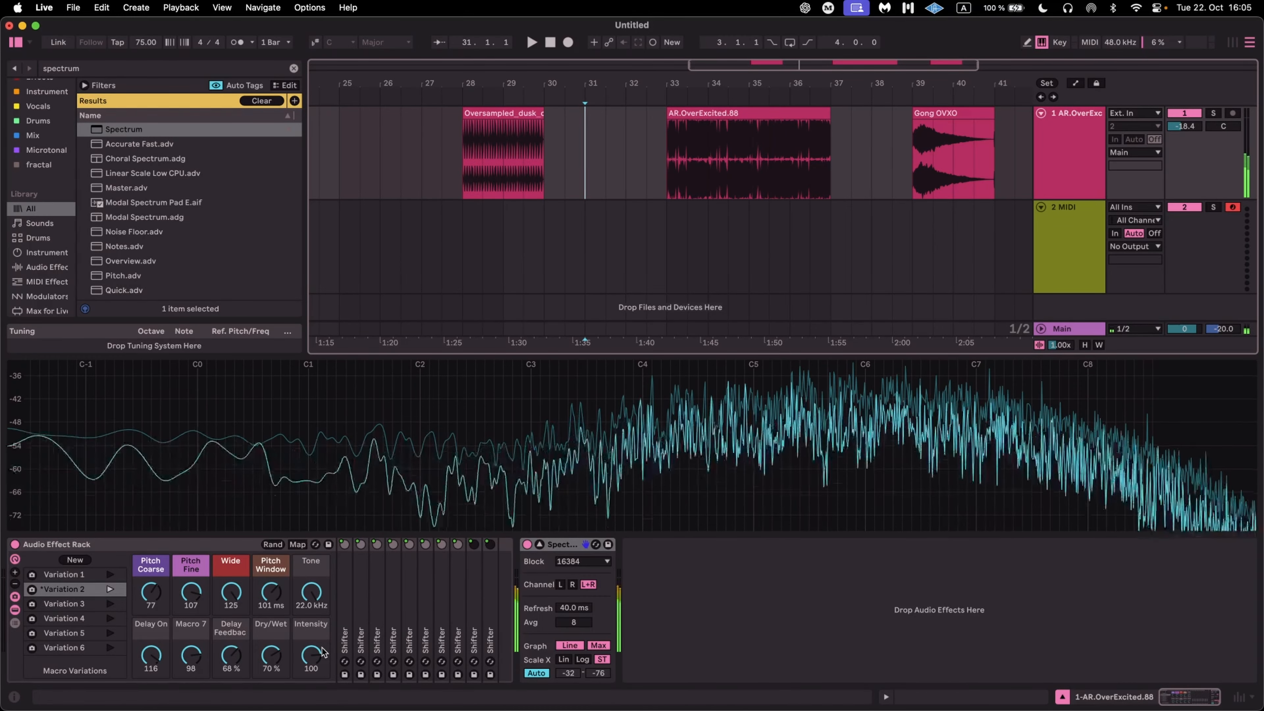
drag(323, 653, 322, 631)
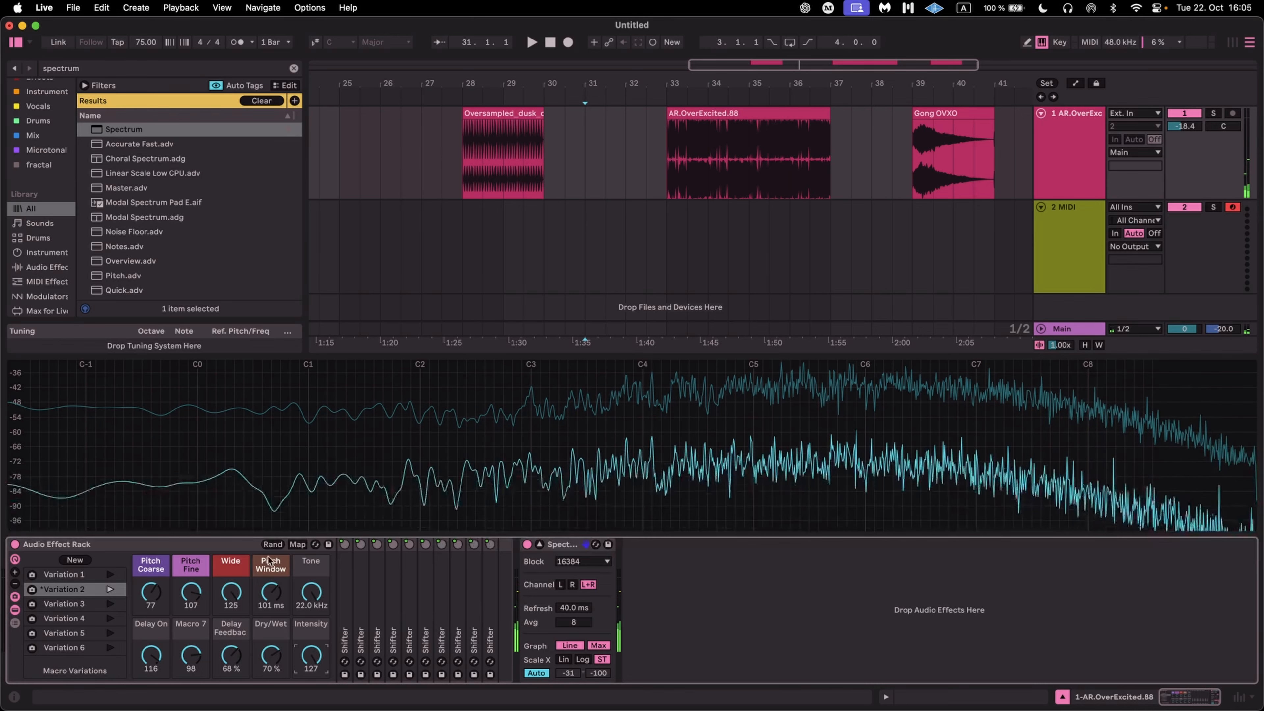
click(273, 544)
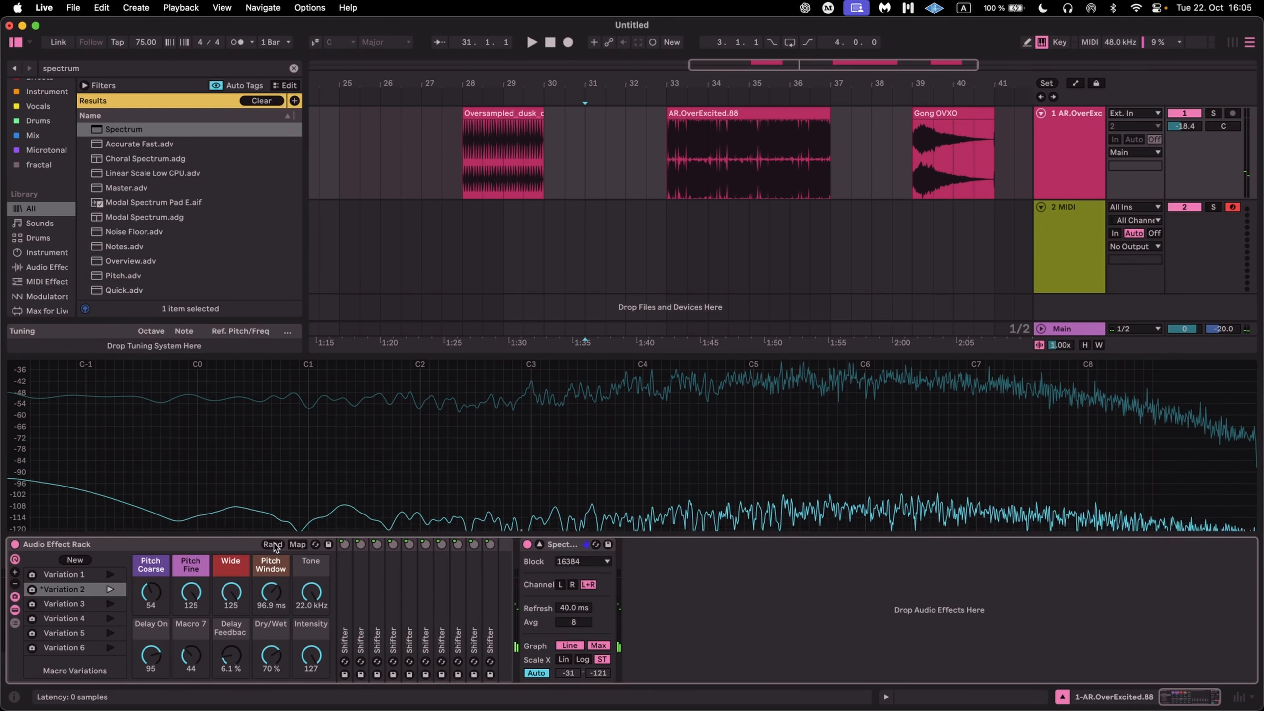
click(274, 545)
Select the Gong OVXO clip and play it through the rack.
key(space)
key(space)
click(951, 150)
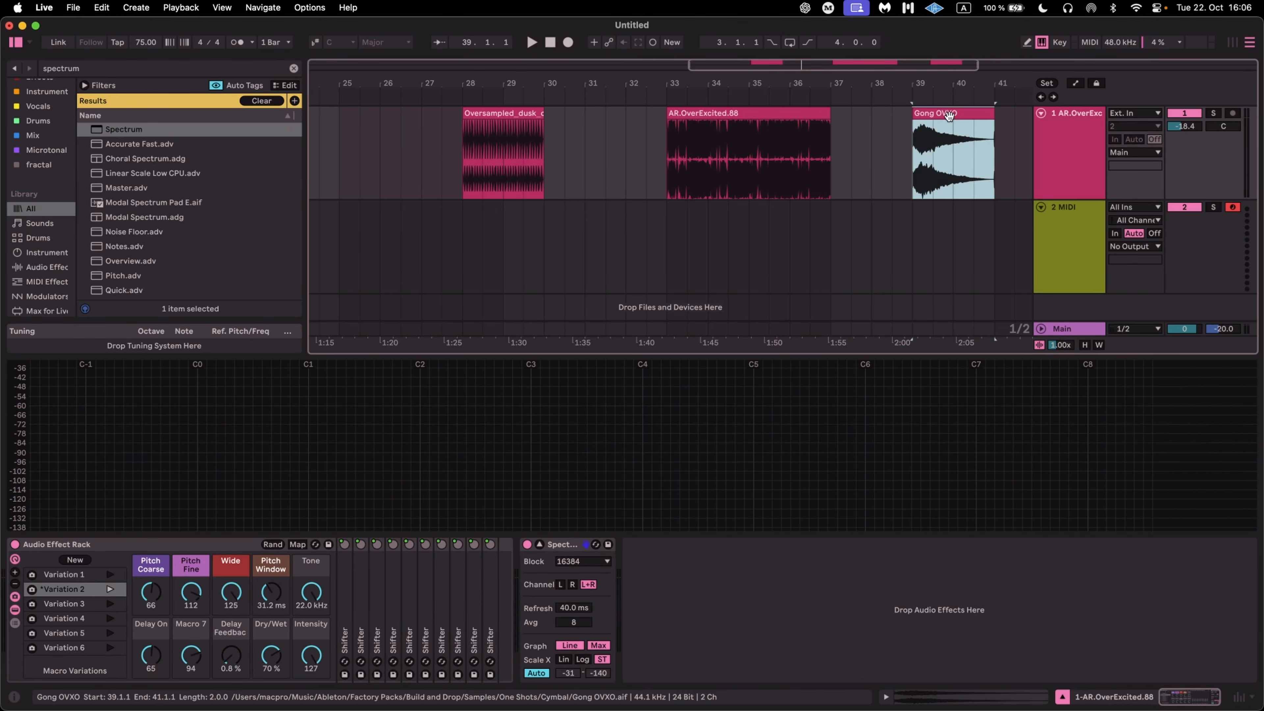
key(space)
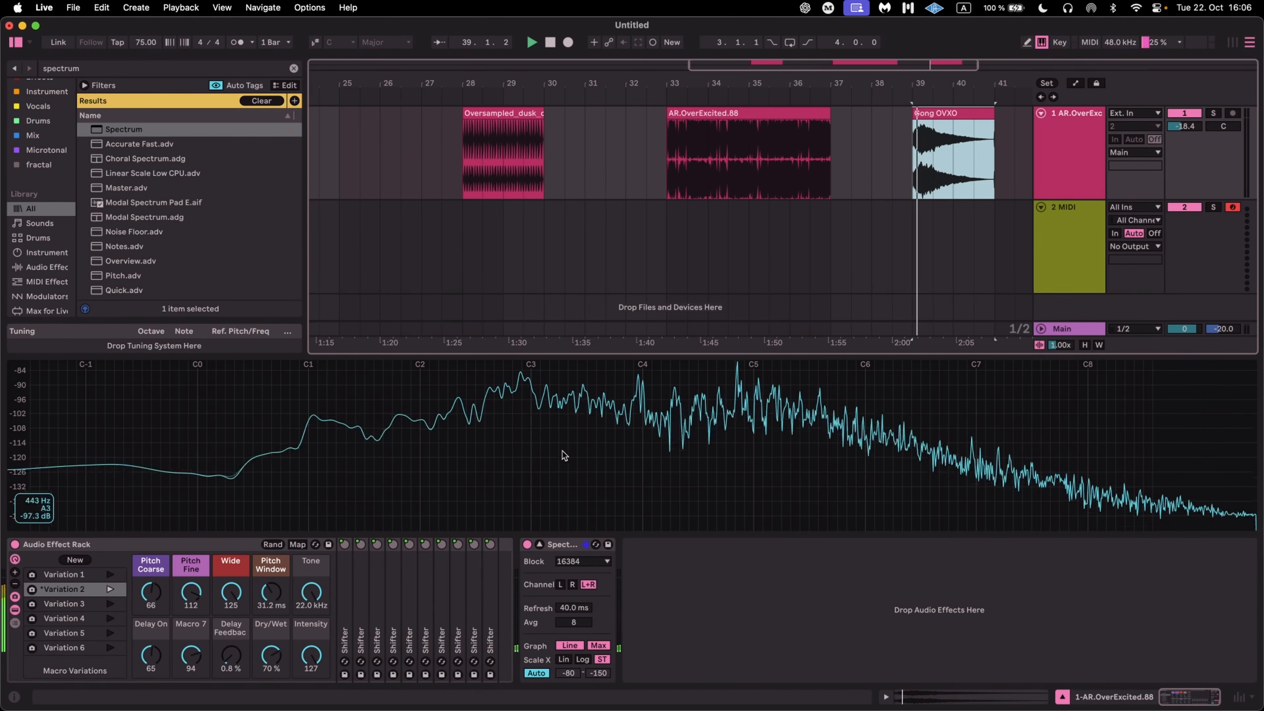
Randomize the macros once, set Intensity to 37, and replay the gong clip.
click(273, 545)
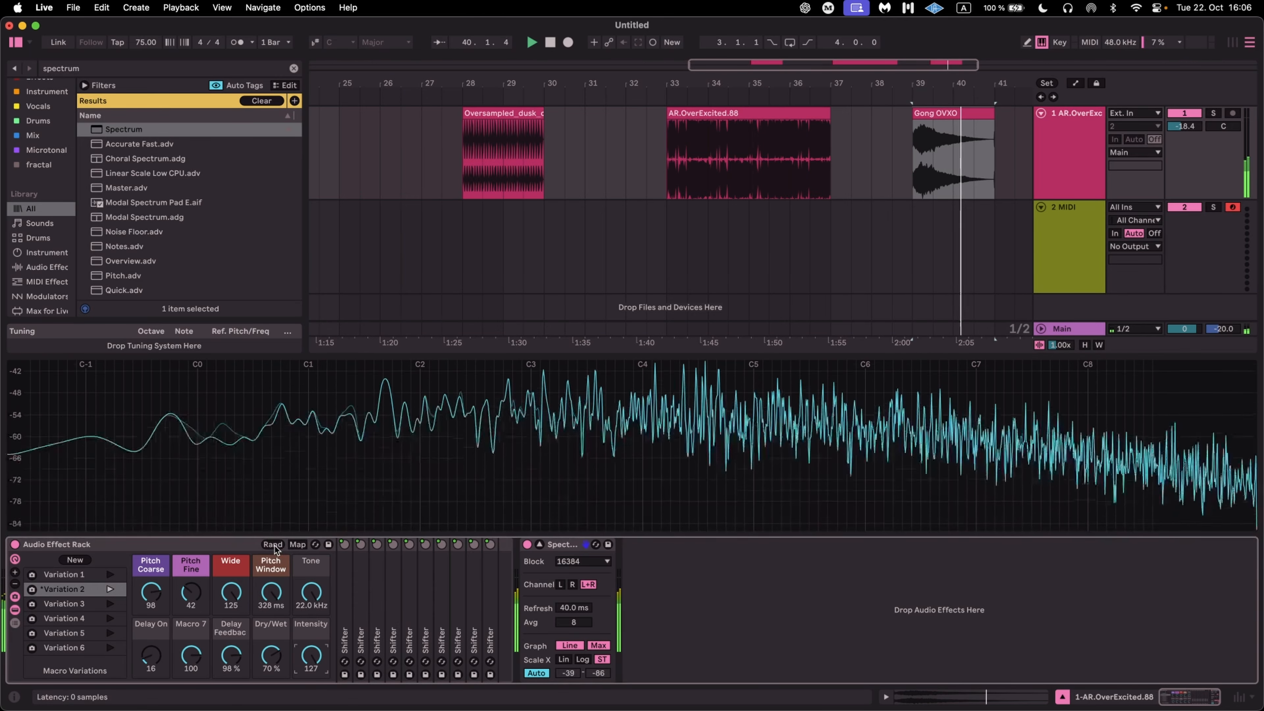
key(space)
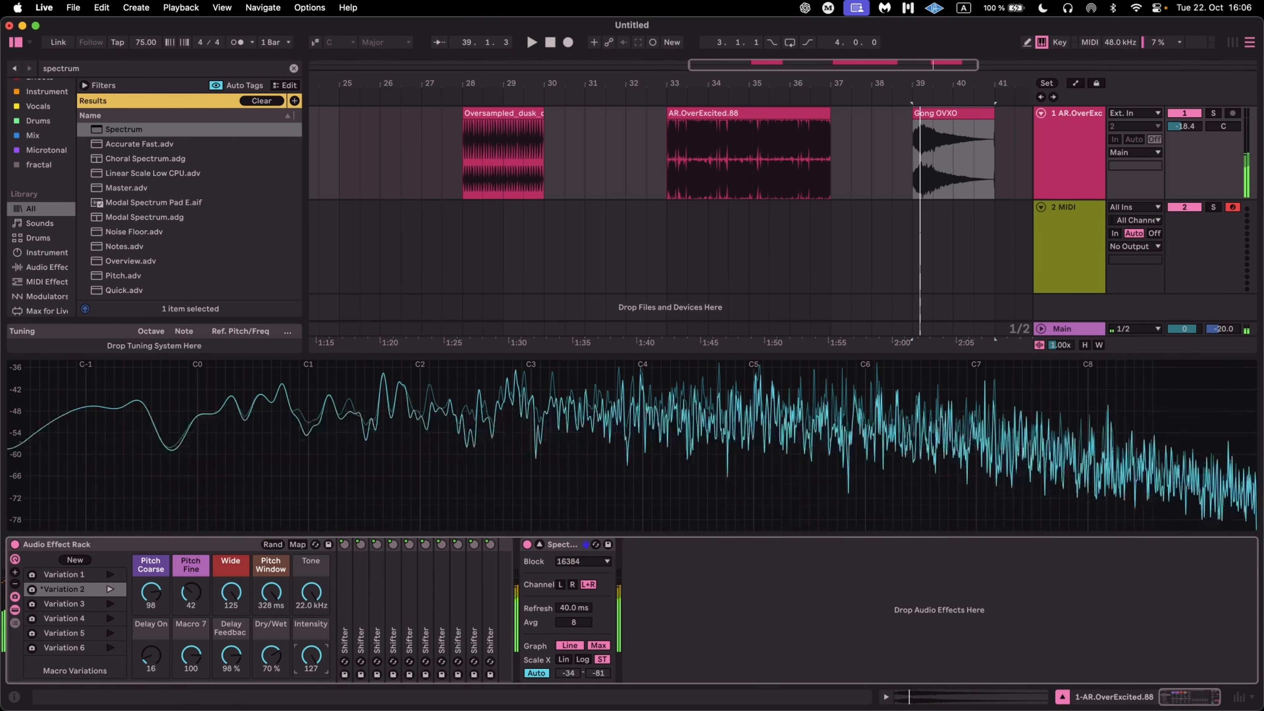
mouse_move(311, 656)
mouse_down()
mouse_move(311, 698)
mouse_move(317, 662)
mouse_up()
key(space)
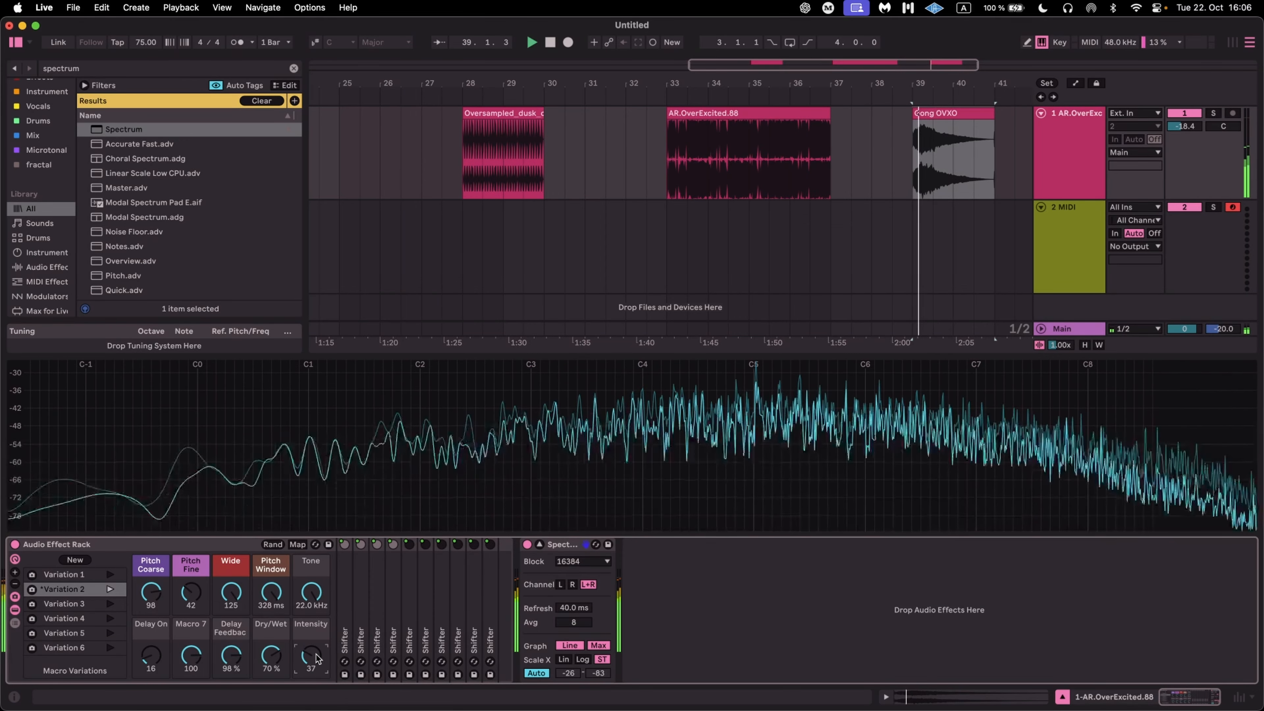
Set the Dry/Wet macro to 100 % and randomize the macros four times while the gong clip plays.
drag(271, 656, 271, 638)
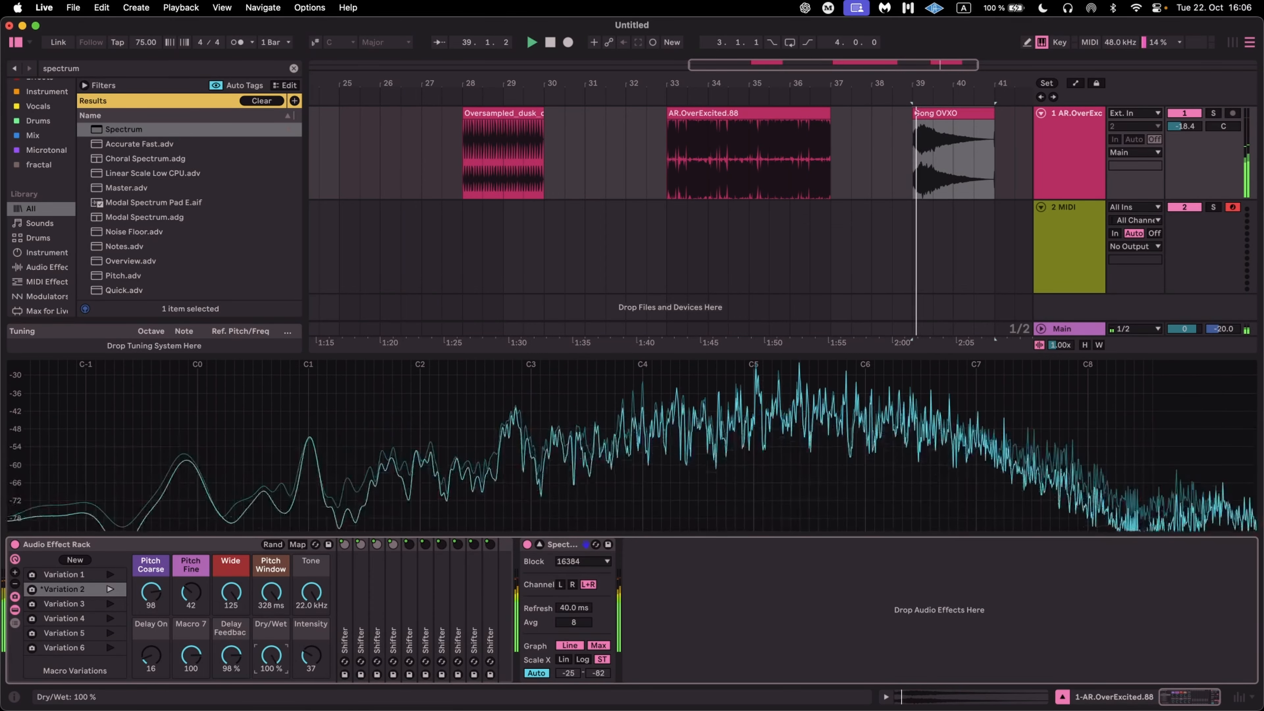
click(273, 544)
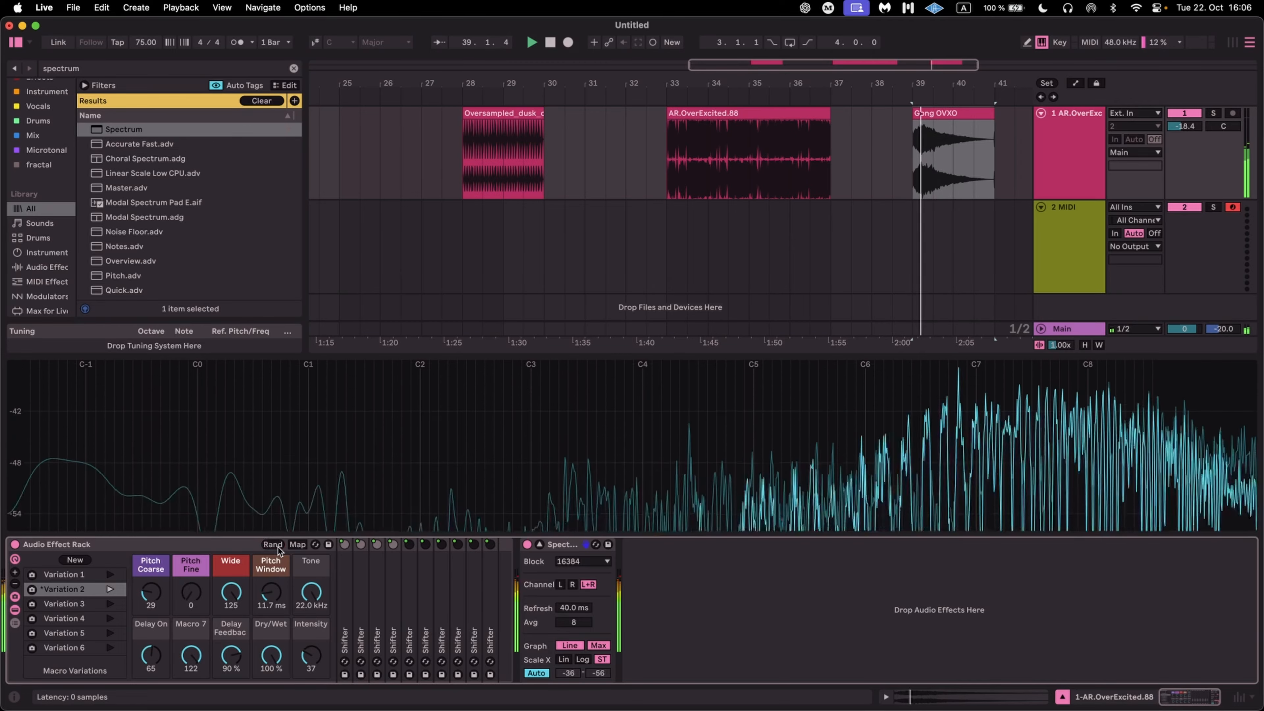
click(273, 544)
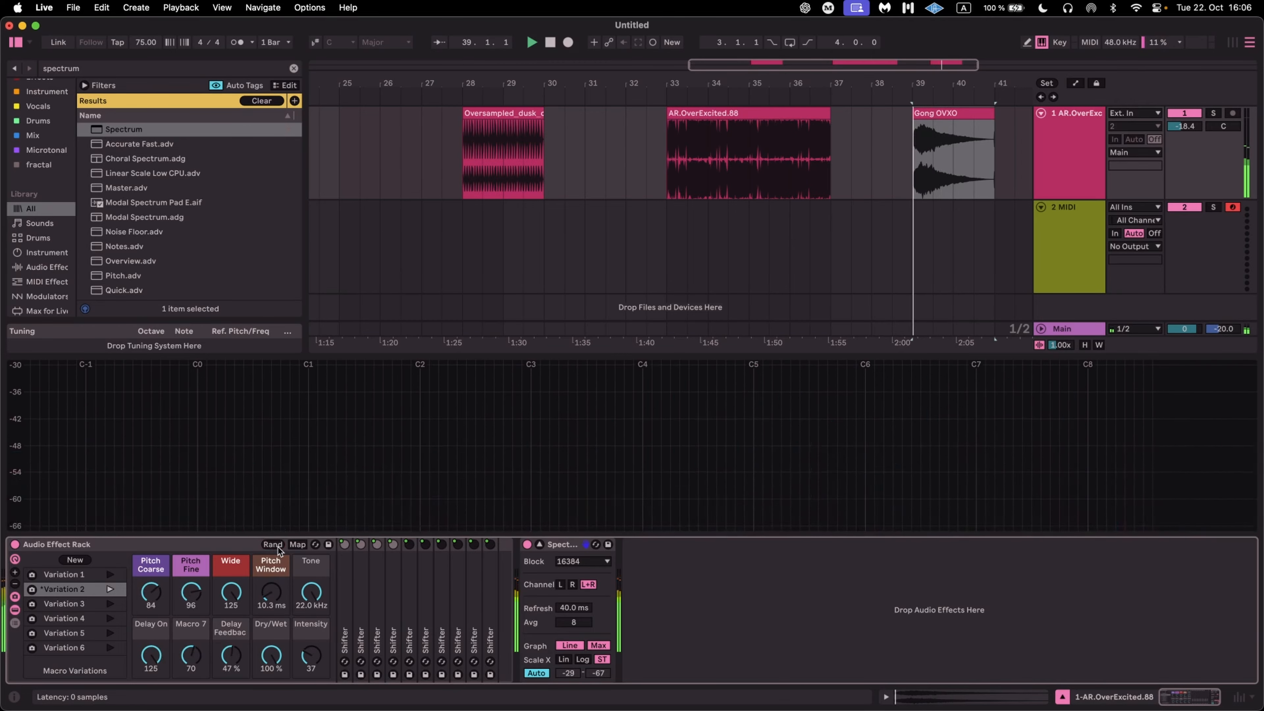
click(273, 544)
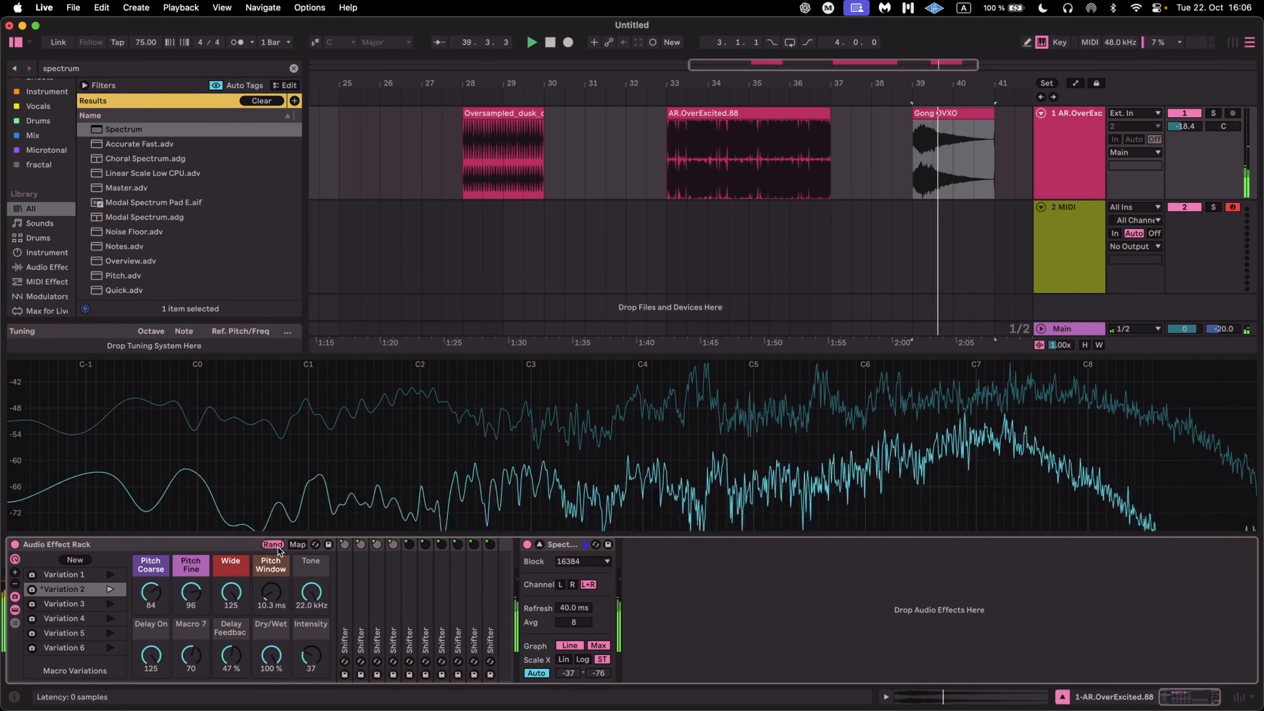
click(278, 547)
Play the AR.OverExcited.88 clip with Dry/Wet at 25 % and randomize the macros twice.
key(space)
click(702, 112)
key(space)
mouse_move(271, 655)
mouse_down()
mouse_move(271, 687)
mouse_move(271, 659)
mouse_up()
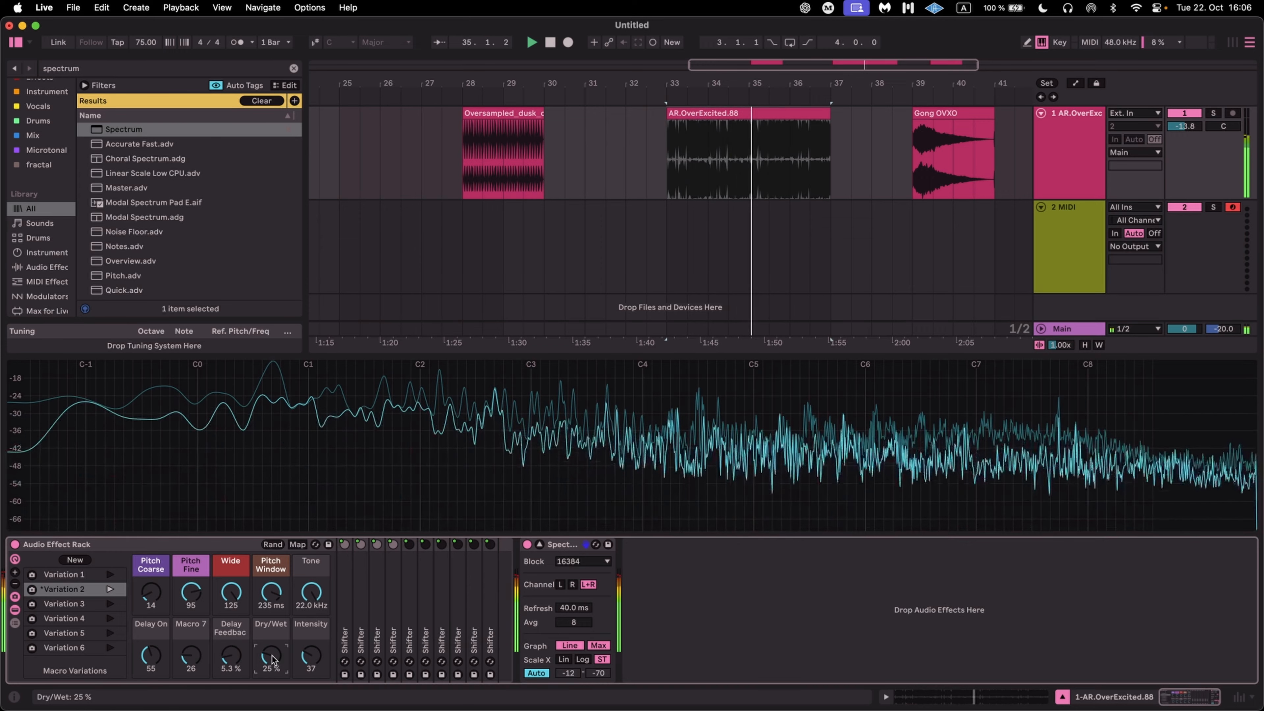
click(273, 546)
click(273, 544)
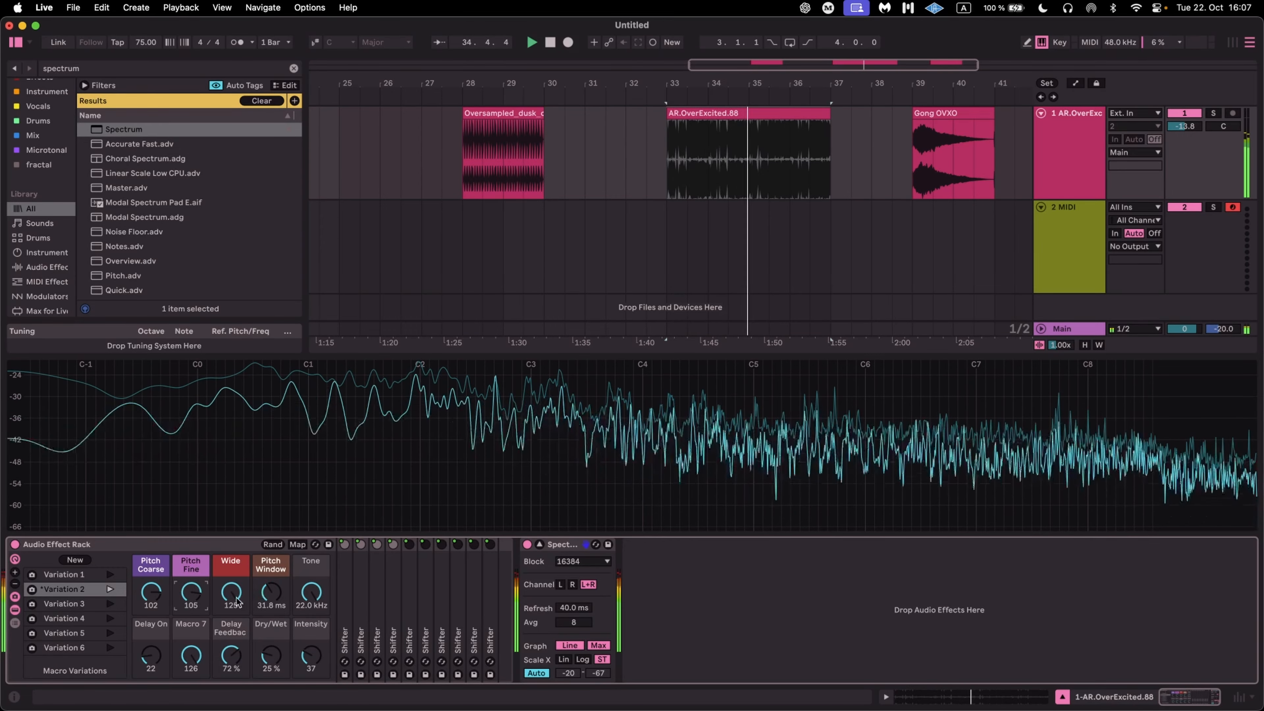
Set Pitch Window to 10.0 ms, Tone to 3.49 kHz, Macro 7 to 56 and Dry/Wet to 100 % while auditioning the clip.
drag(275, 596, 275, 632)
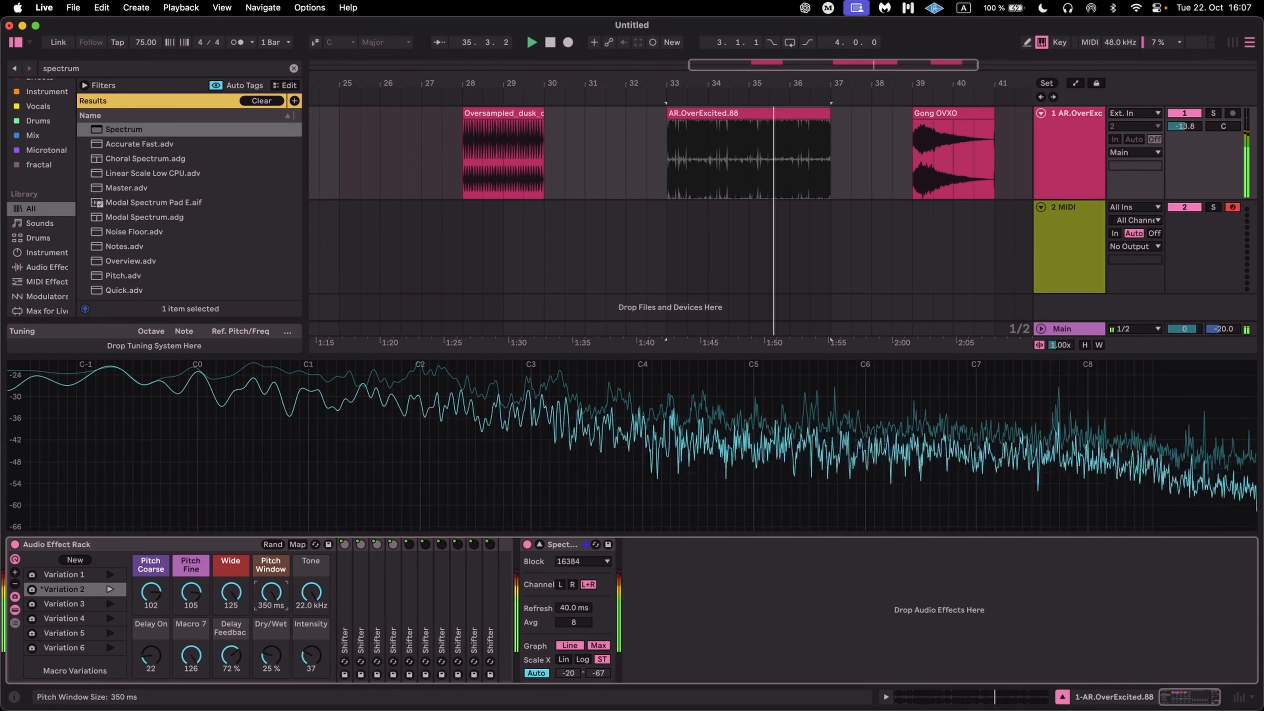
drag(312, 594, 312, 628)
key(space)
key(space)
drag(191, 656, 191, 697)
drag(271, 655, 272, 592)
key(space)
click(357, 620)
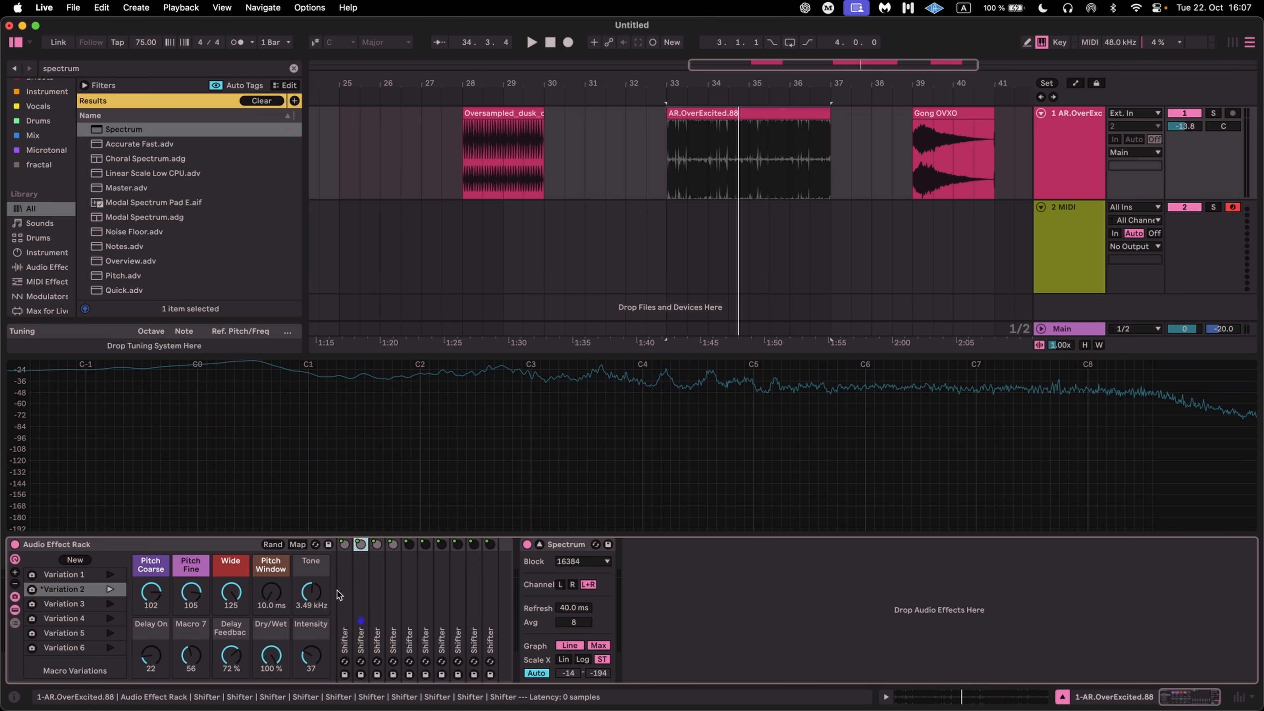
Crop the Oversampled_dusk_drum_loop_05_145 clip at bar 28 to its first hit, about 0.075 s long.
click(461, 142)
scroll(461, 143, up, 5)
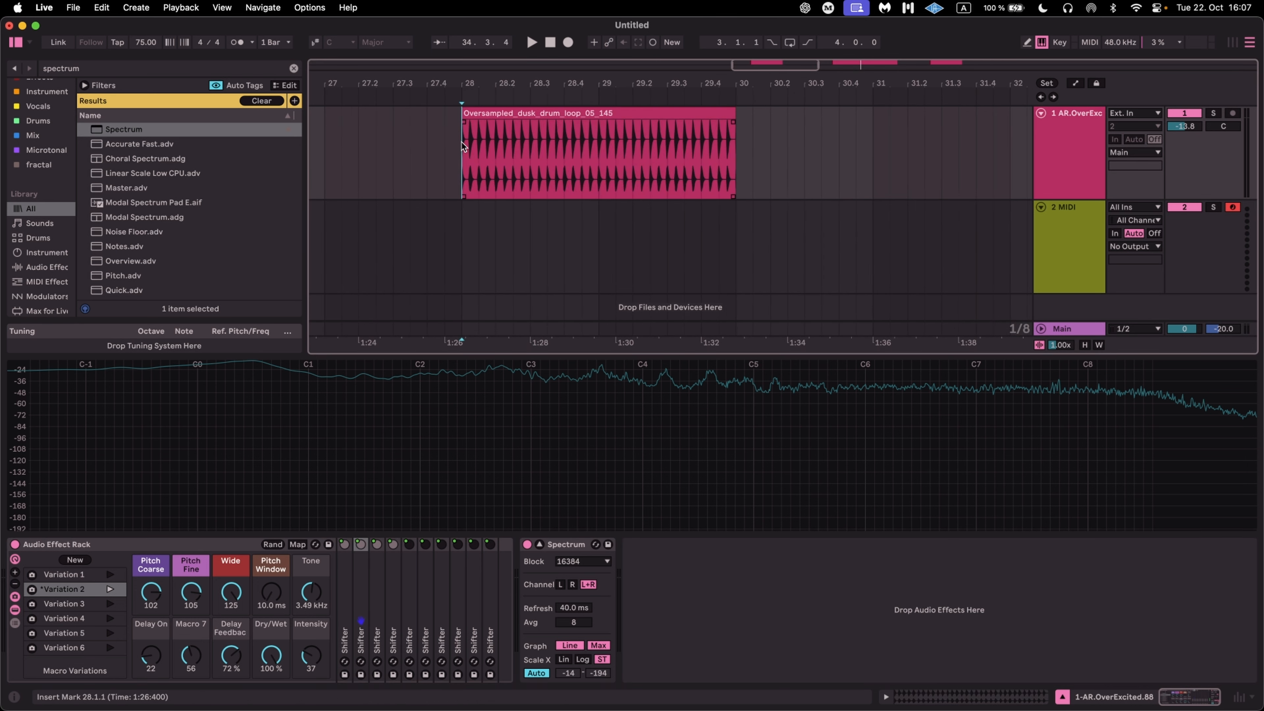
scroll(467, 143, up, 6)
scroll(464, 149, up, 10)
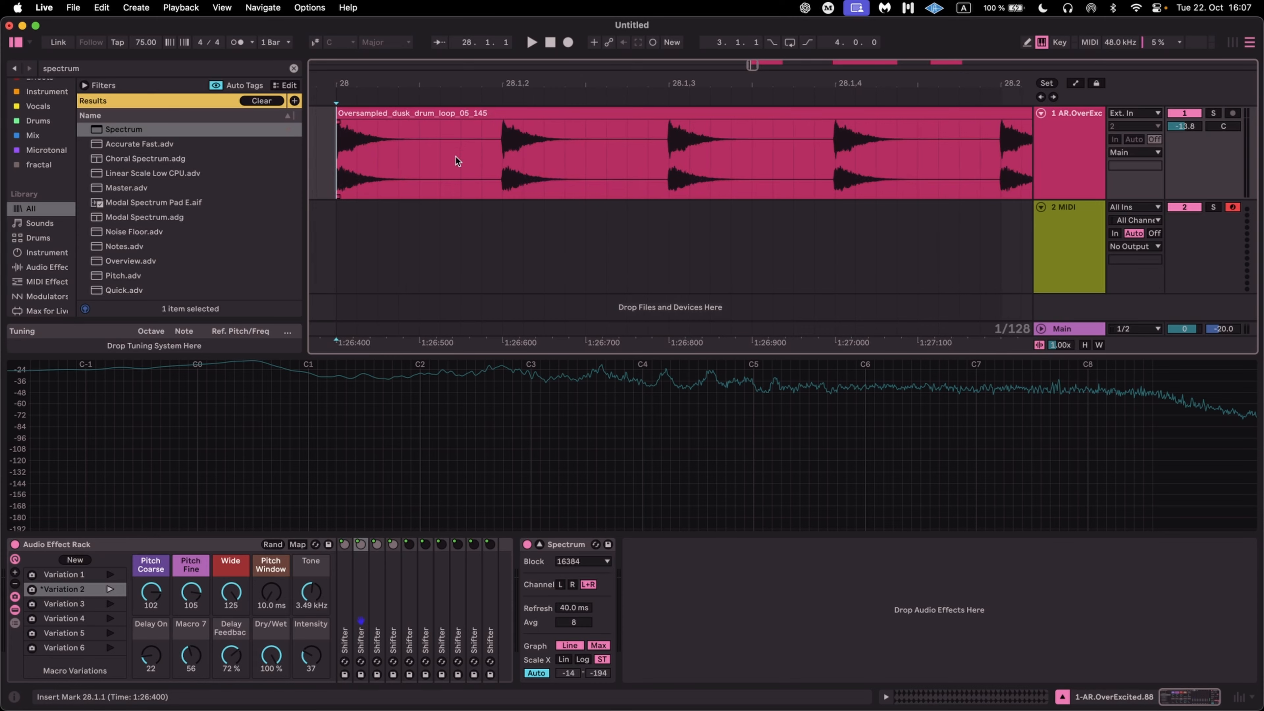
drag(560, 150, 497, 144)
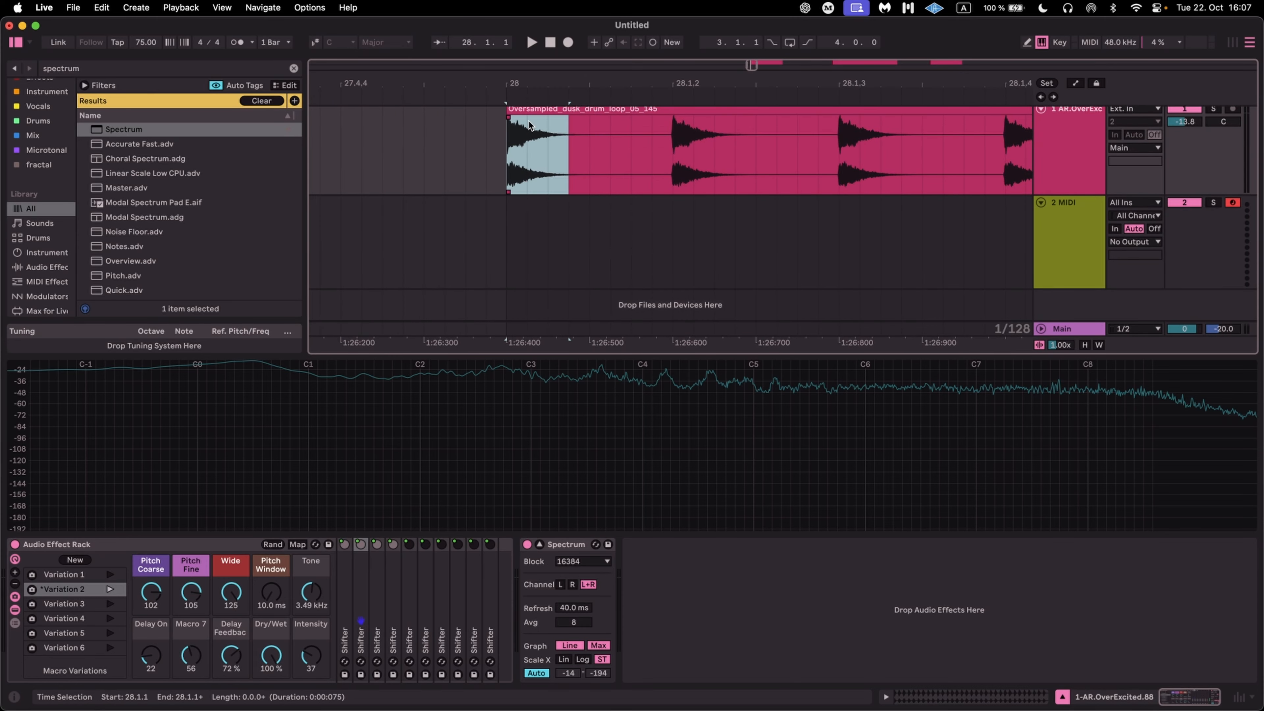
key(space)
key(space)
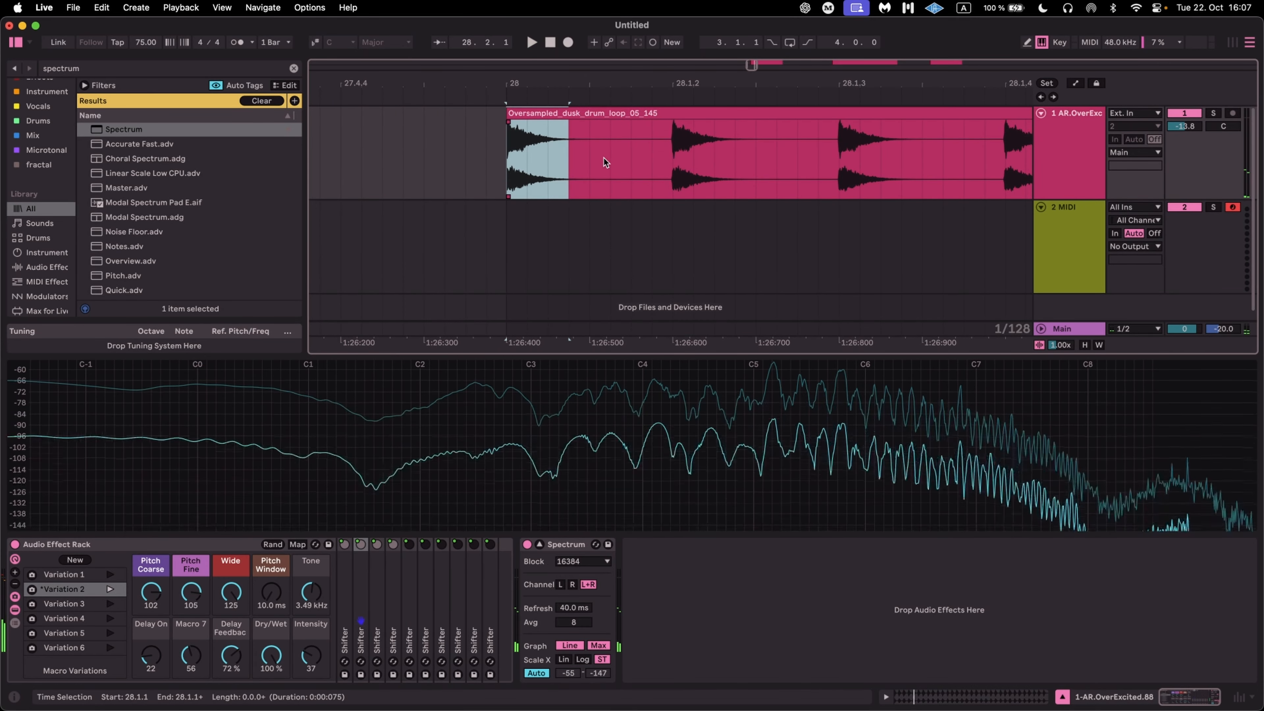
key(super+shift+j)
Randomize the rack's macros once and audition the cropped drum hit.
click(283, 547)
key(space)
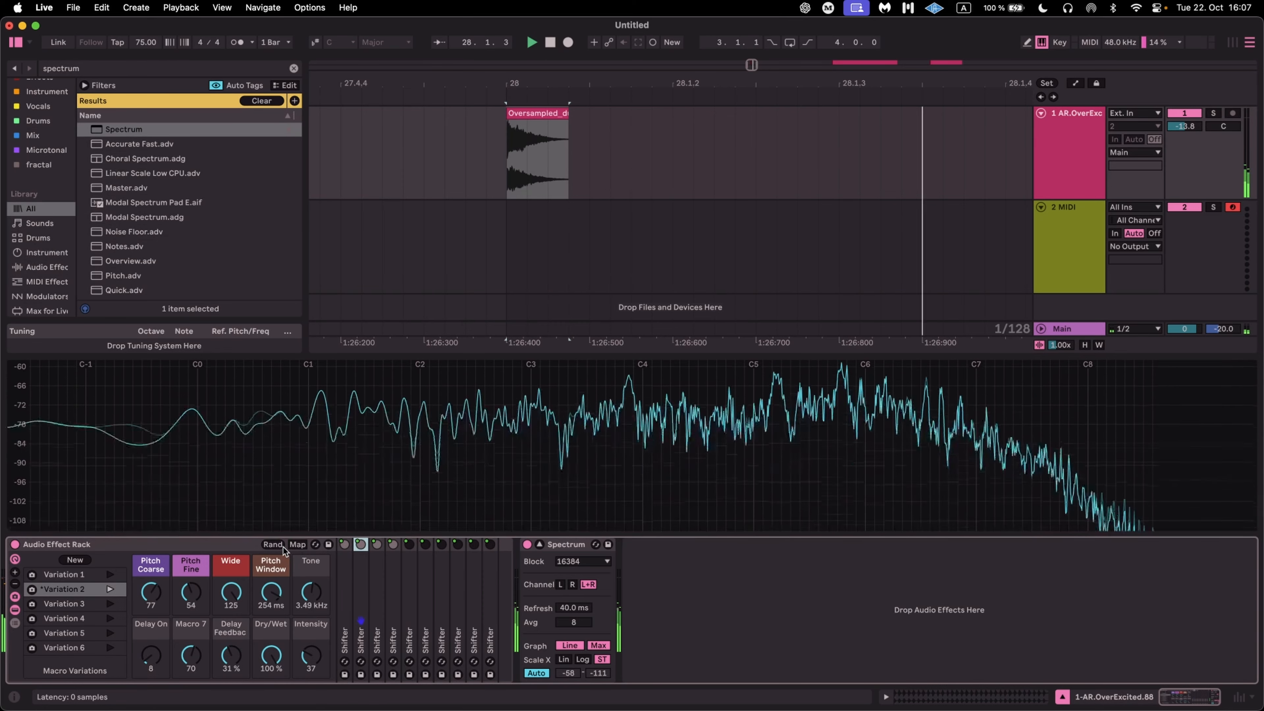
key(space)
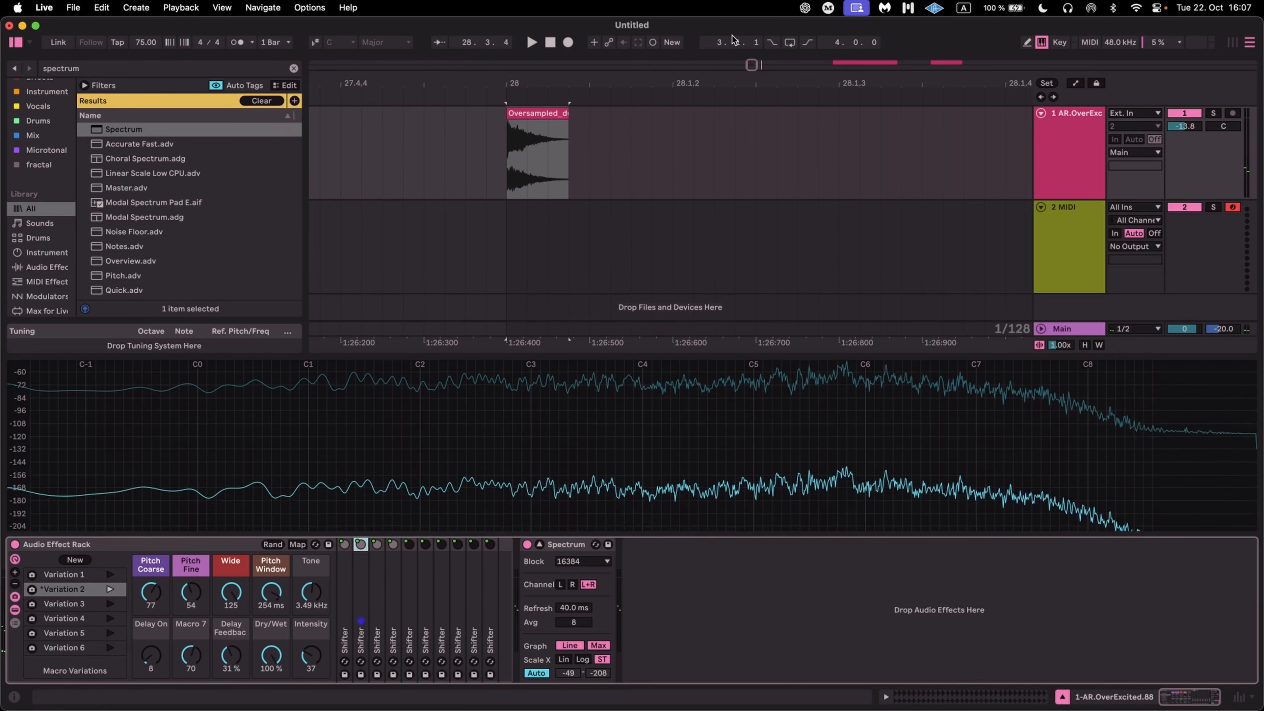
key(space)
scroll(706, 157, down, 3)
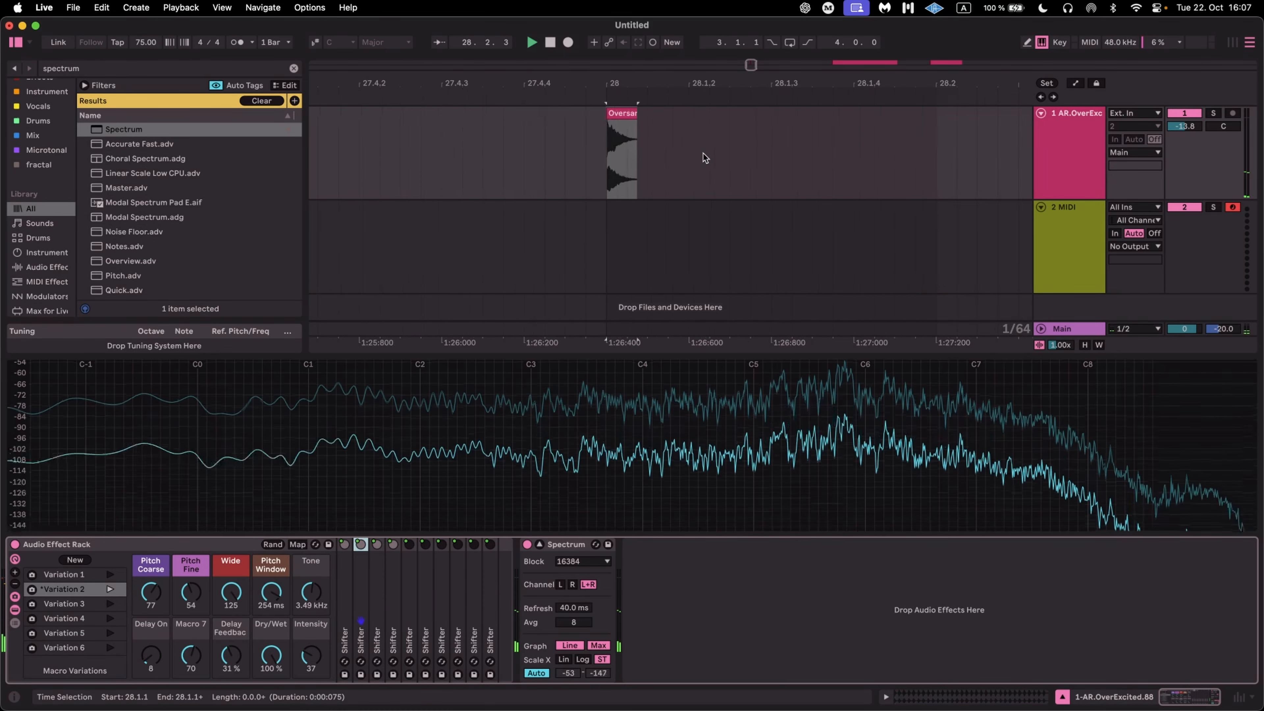
key(space)
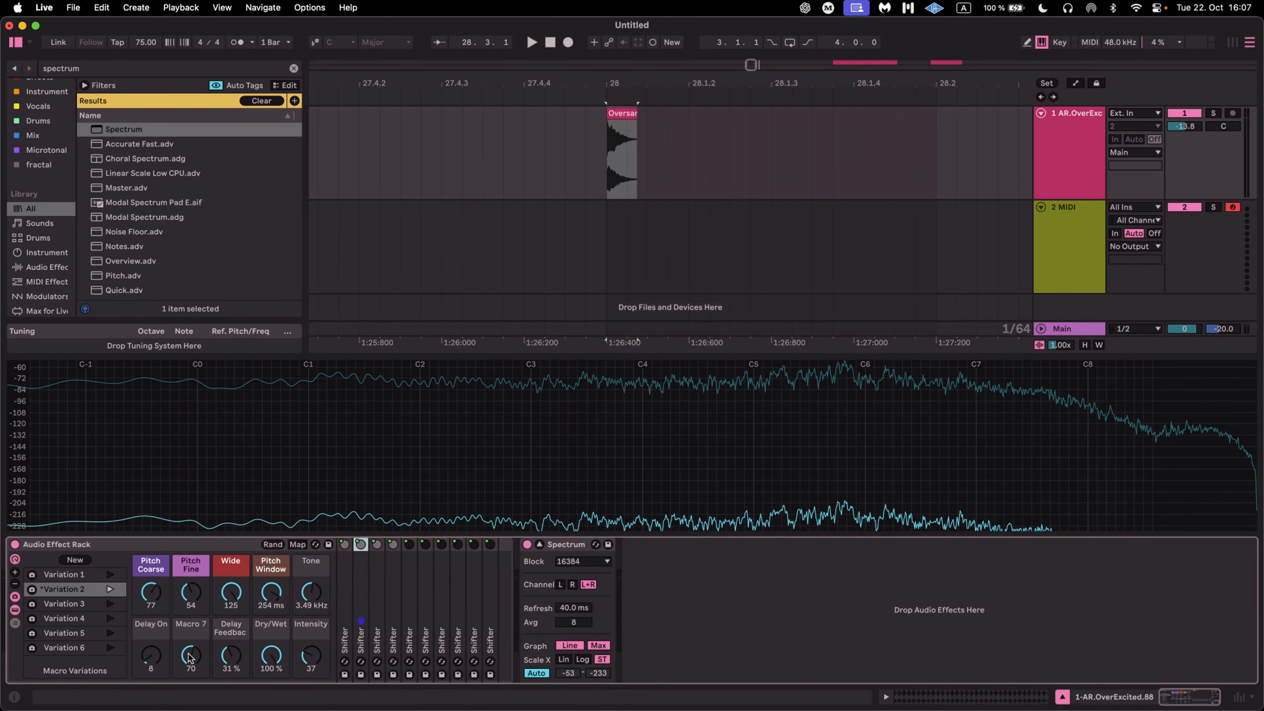
Set Delay On to 86, Delay Feedback to 150 % and Macro 7 to 24, and audition the cropped hit.
drag(151, 657, 152, 620)
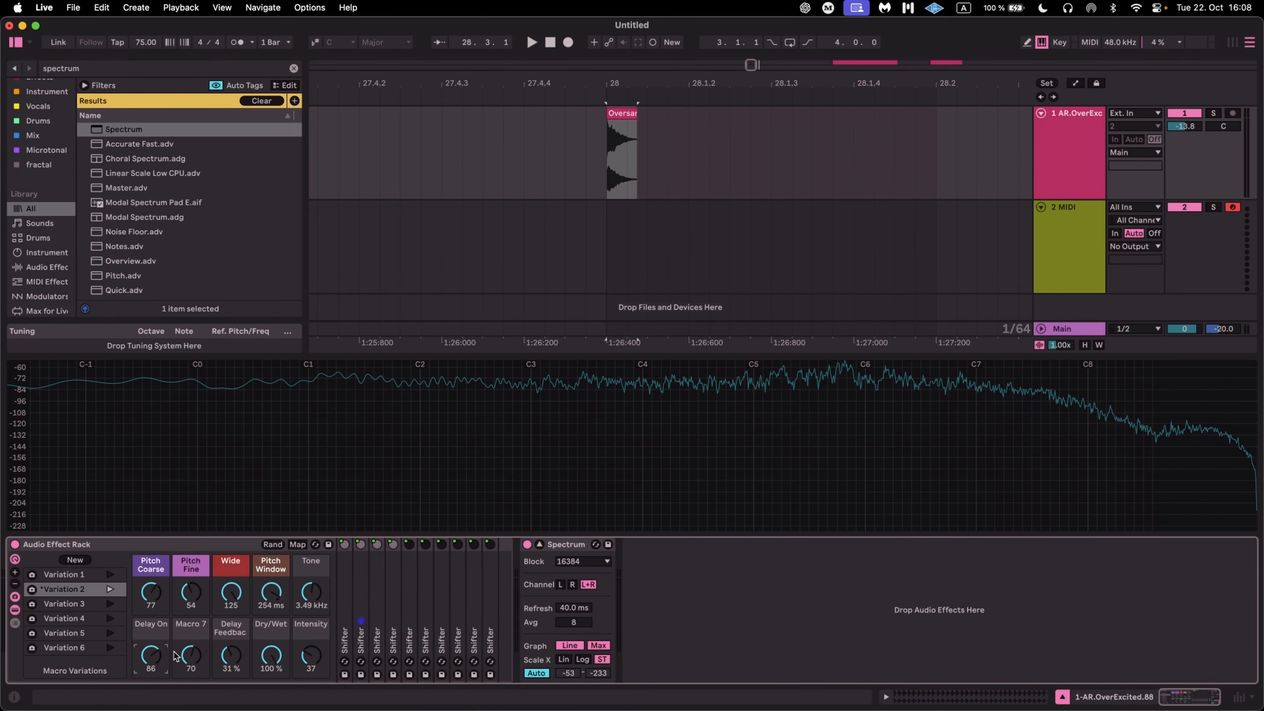
drag(231, 656, 191, 677)
key(space)
scroll(566, 153, down, 3)
scroll(566, 153, down, 2)
key(space)
key(space)
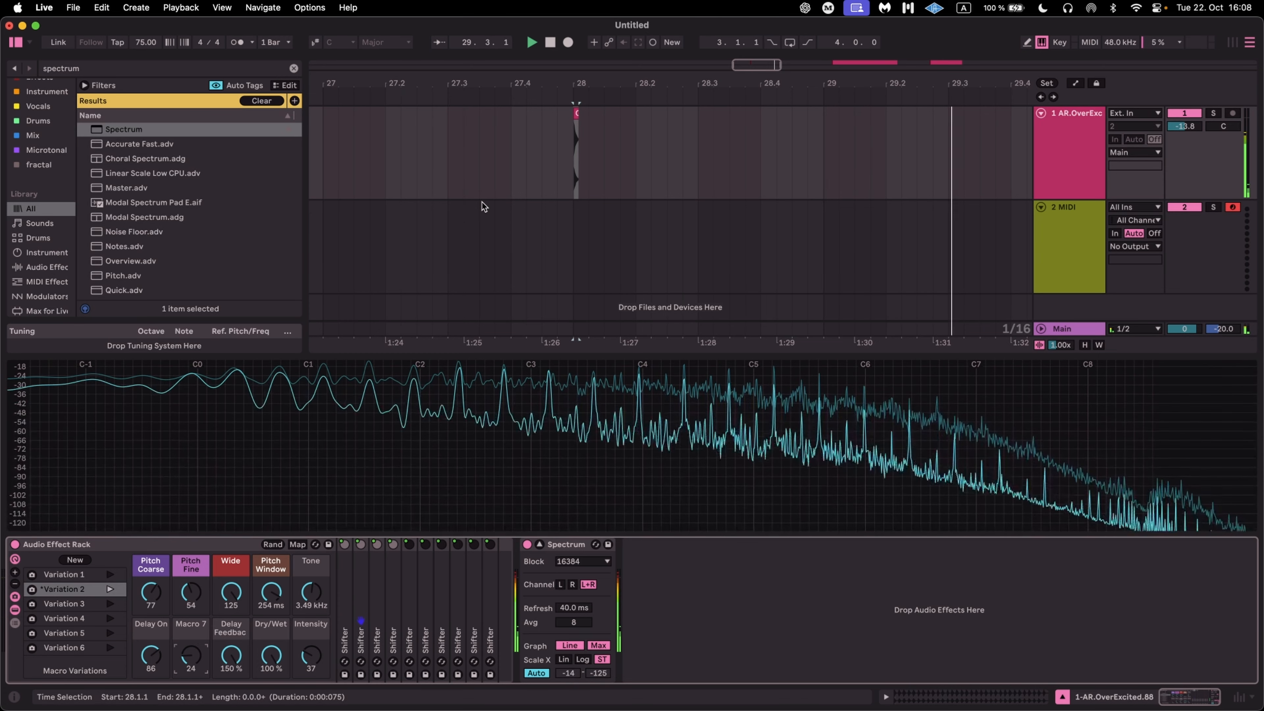
key(space)
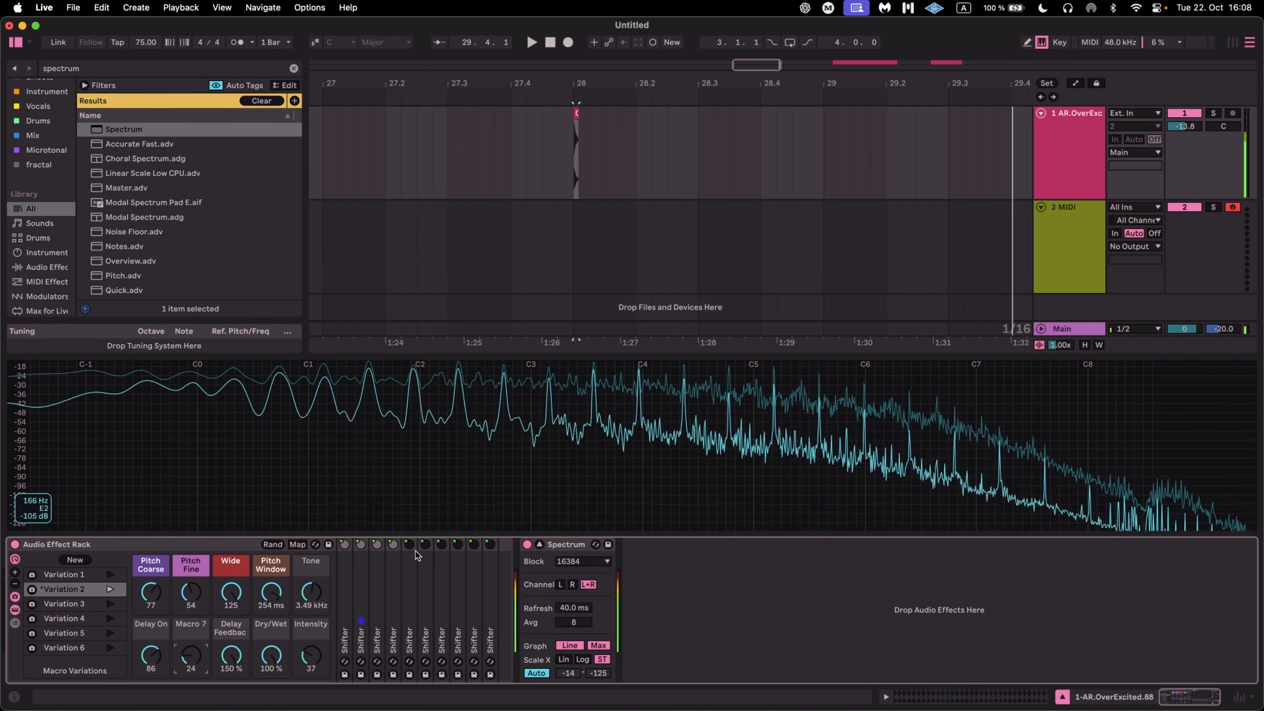
Try a macro randomization of the shifter rack on the cropped drum hit, then restore the previous macro values.
click(272, 544)
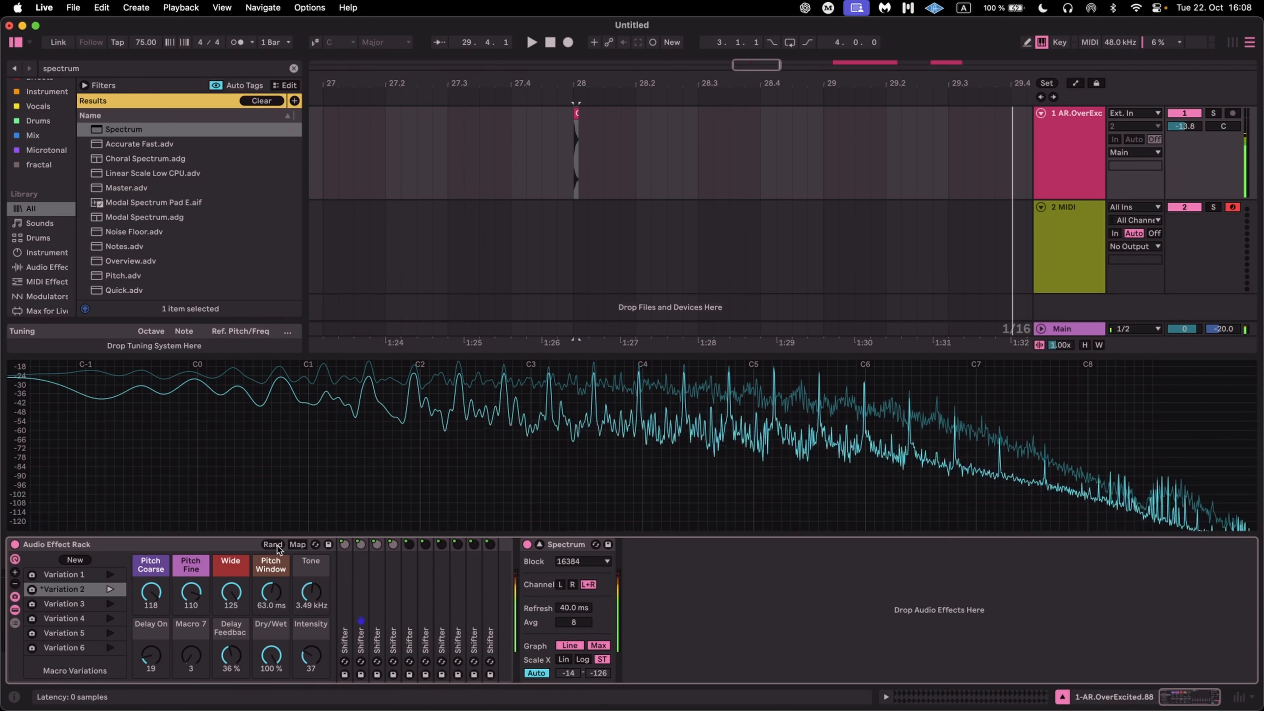
key(space)
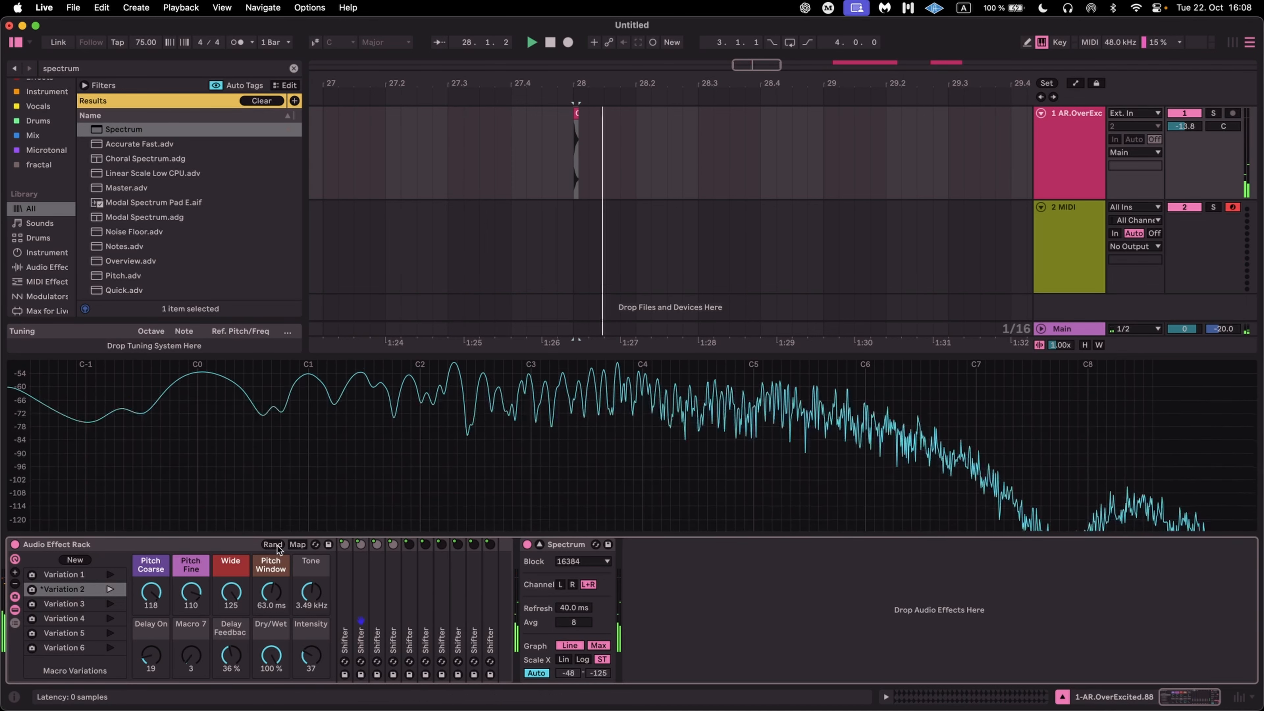
click(277, 546)
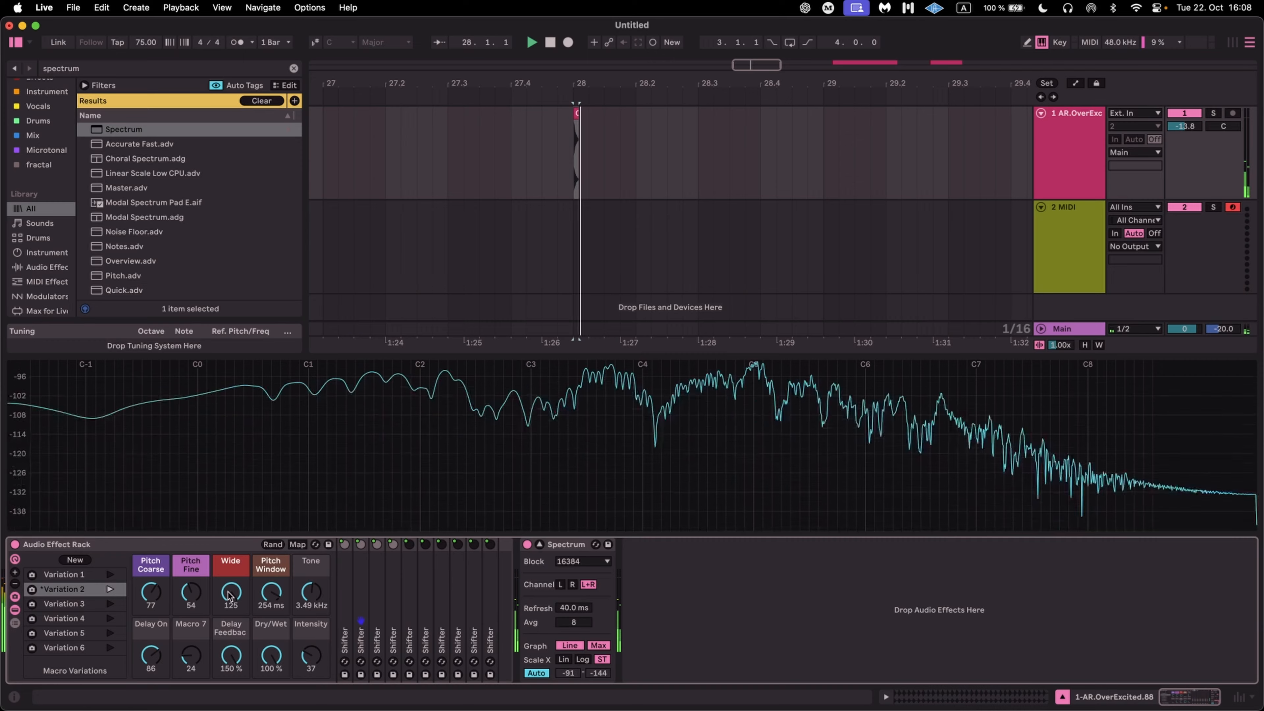
Enlarge the Spectrum display and set Pitch Window to 108 ms and Intensity to 127 while auditioning the drum hit.
mouse_move(253, 600)
mouse_down()
mouse_move(254, 653)
mouse_move(272, 595)
mouse_up()
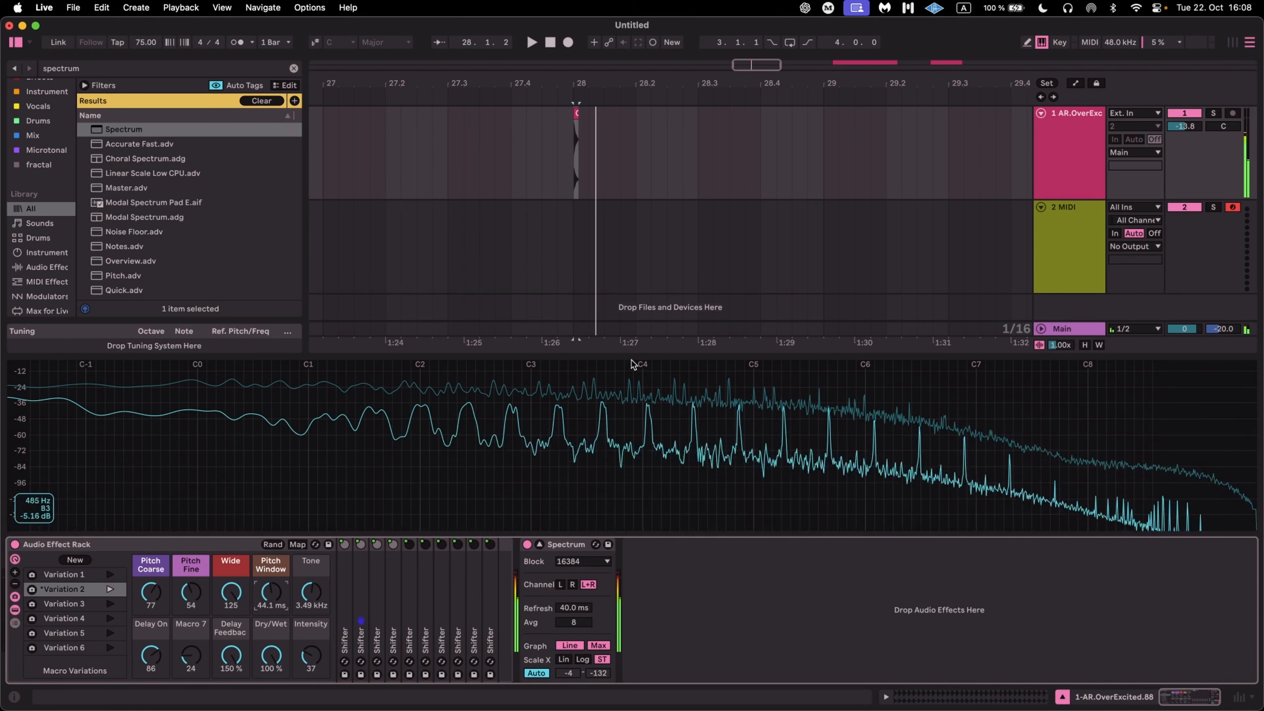
drag(631, 364, 645, 276)
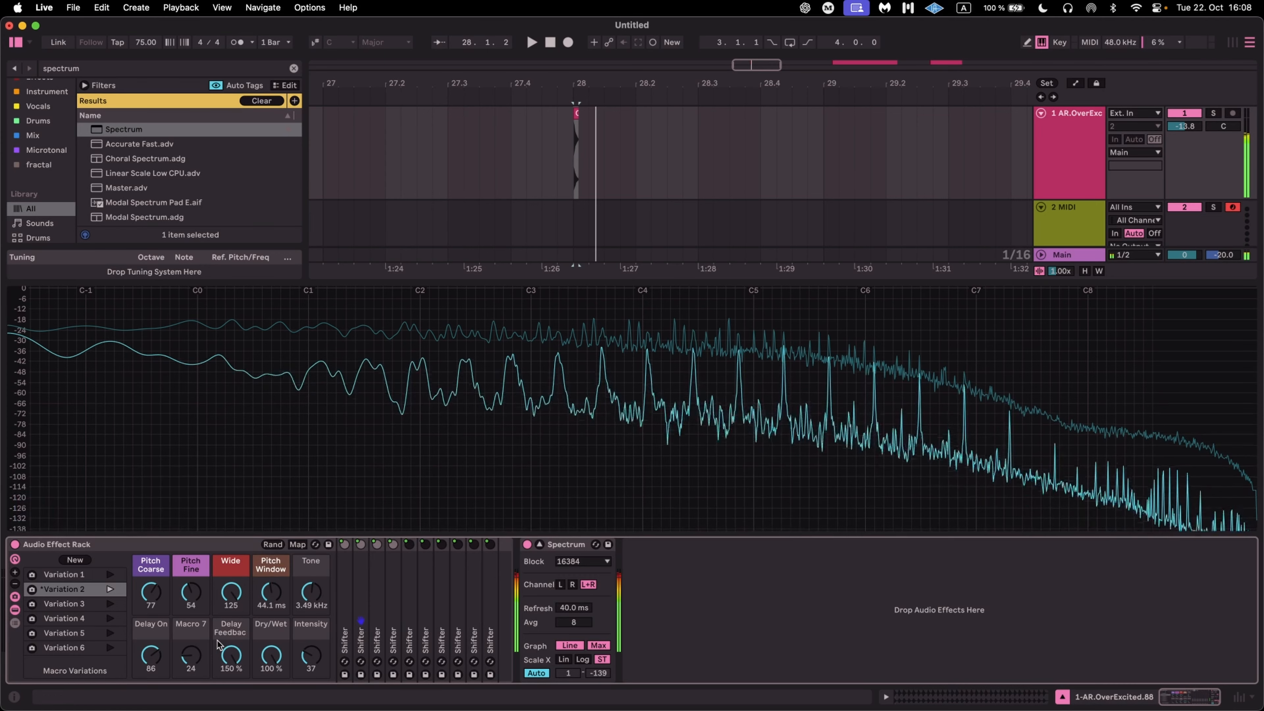
drag(260, 606, 260, 609)
drag(260, 608, 261, 635)
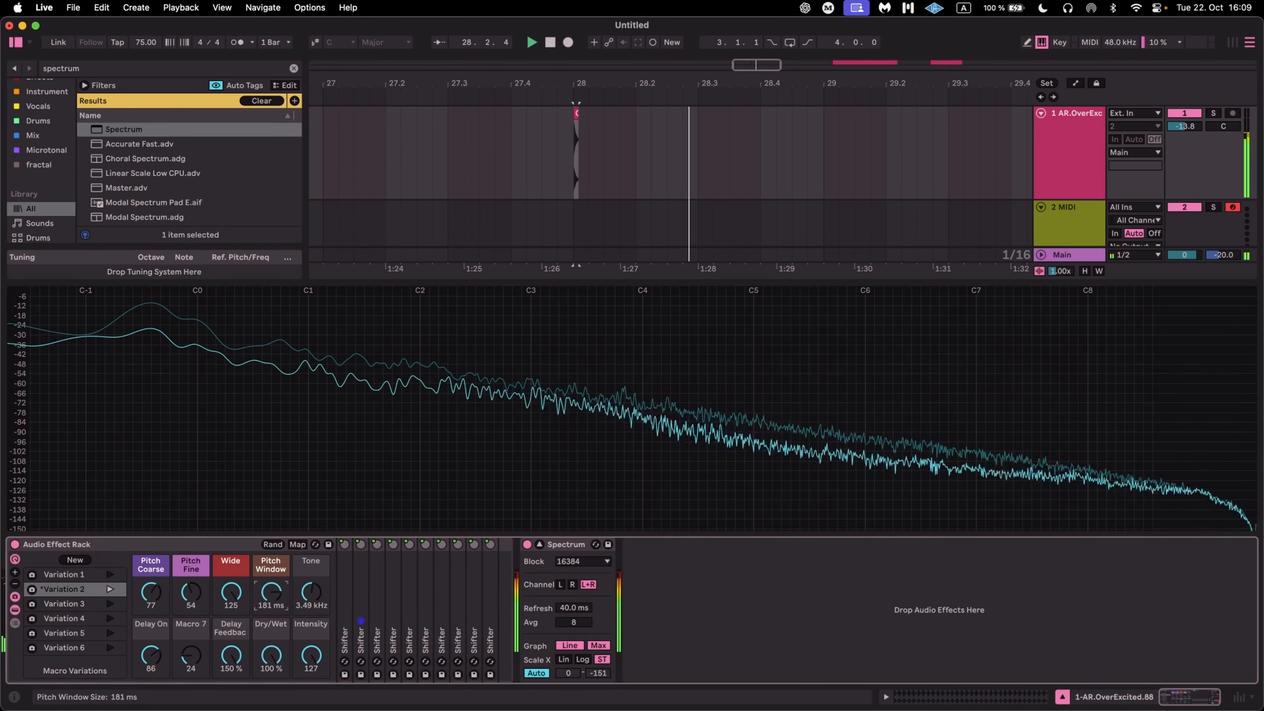
mouse_move(271, 593)
mouse_down()
mouse_move(271, 572)
mouse_move(271, 586)
mouse_up()
Stop playback, set the shifter rack's Intensity to 0 and switch off the Audio Effect Rack.
scroll(749, 155, down, 5)
scroll(749, 155, right, 4)
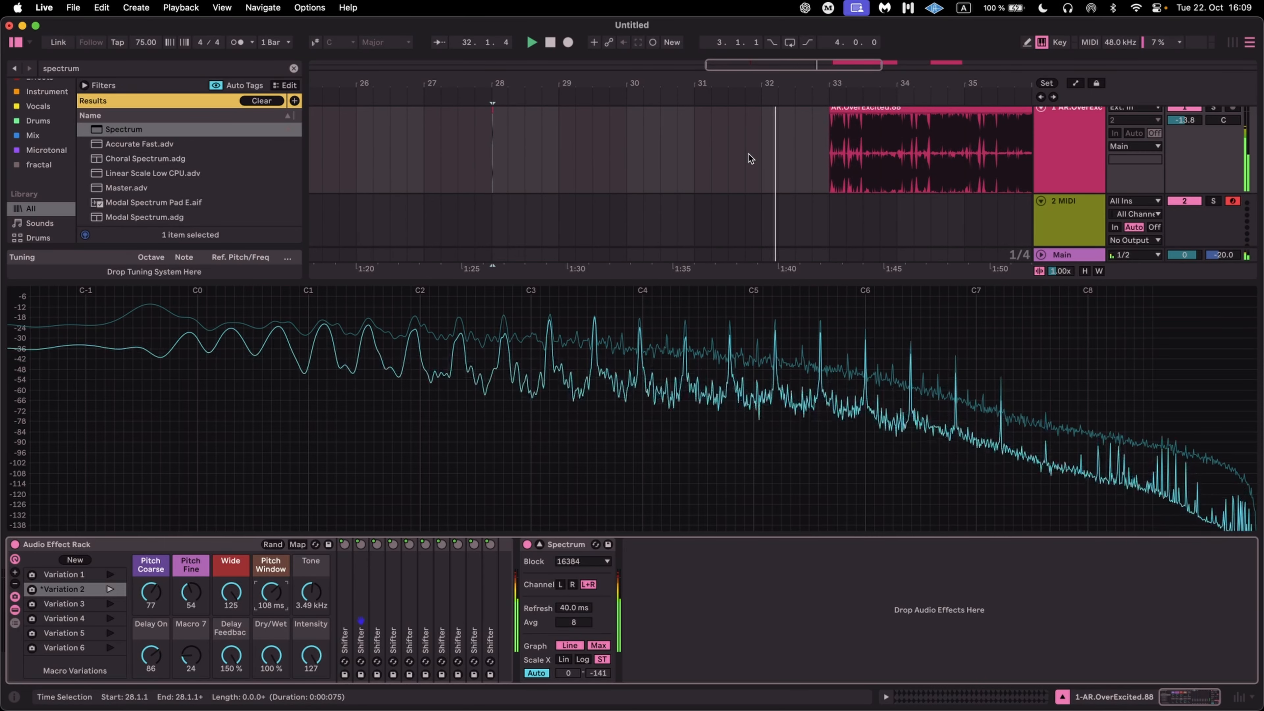
key(space)
click(748, 154)
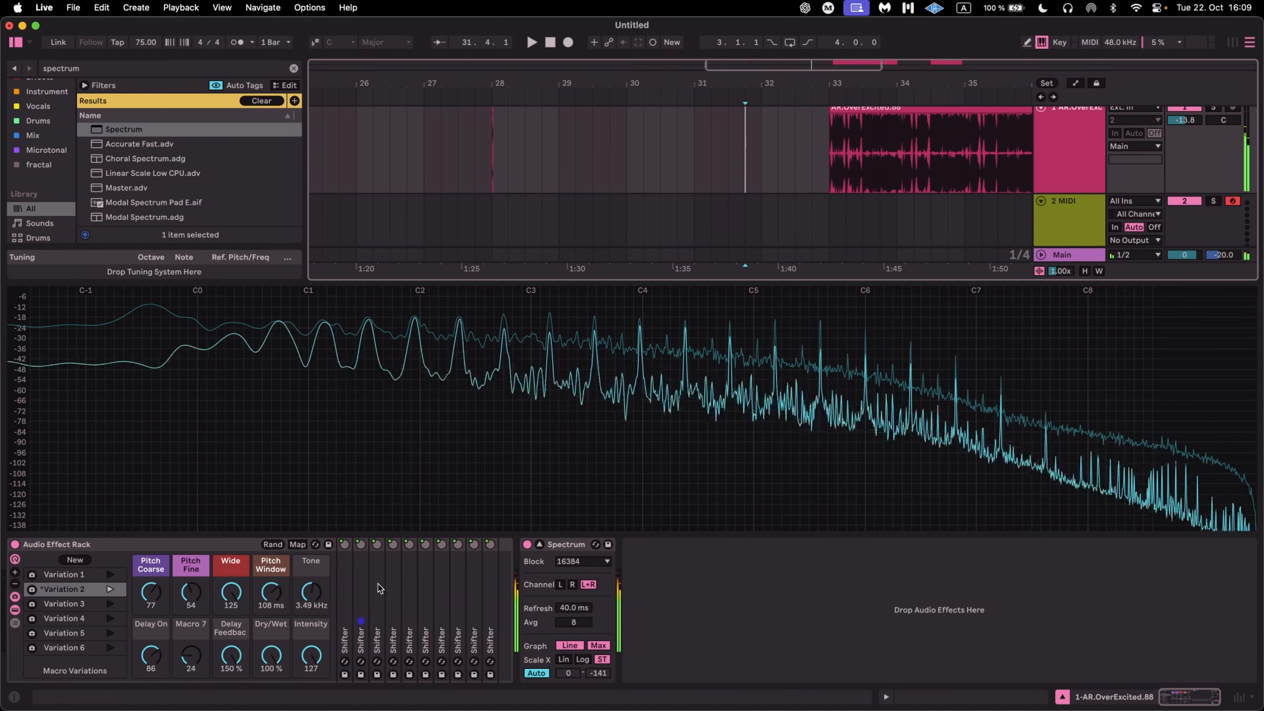
drag(311, 655, 311, 709)
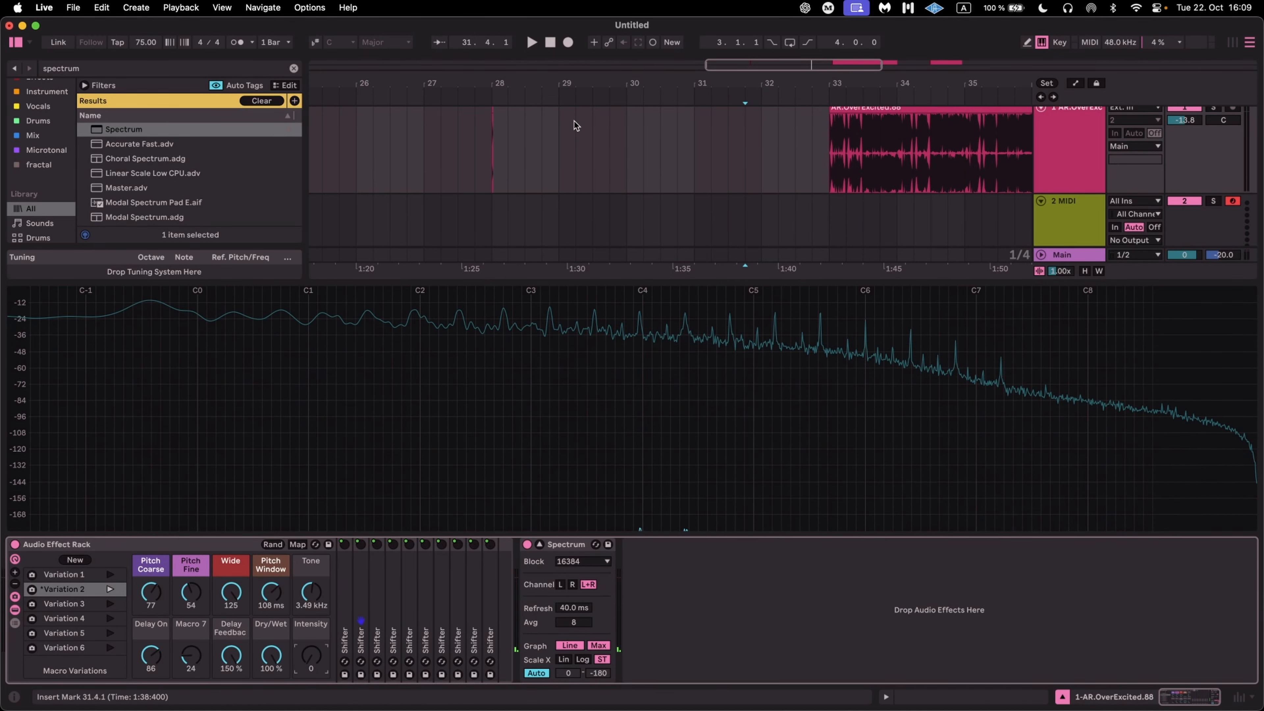
scroll(492, 145, up, 3)
click(15, 544)
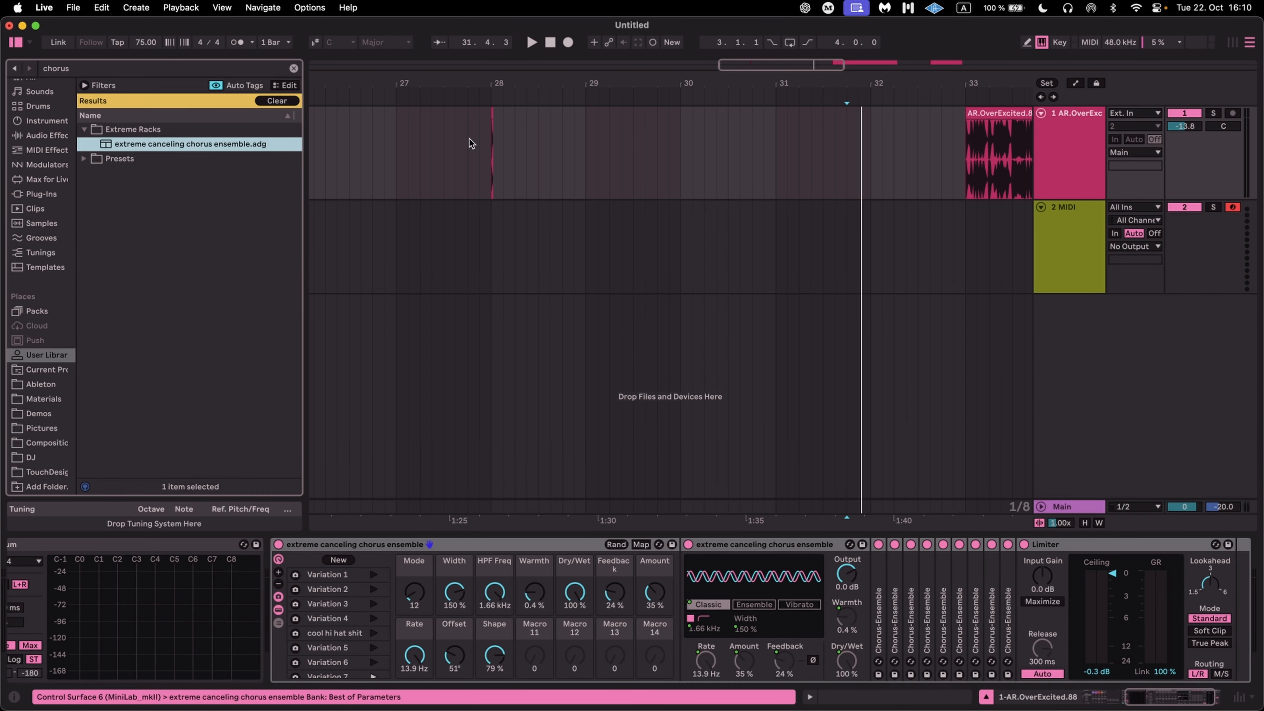
Play the cropped drum hit at bar 28 through Variations 1, 2 and 3 of the extreme canceling chorus ensemble rack.
scroll(503, 139, up, 3)
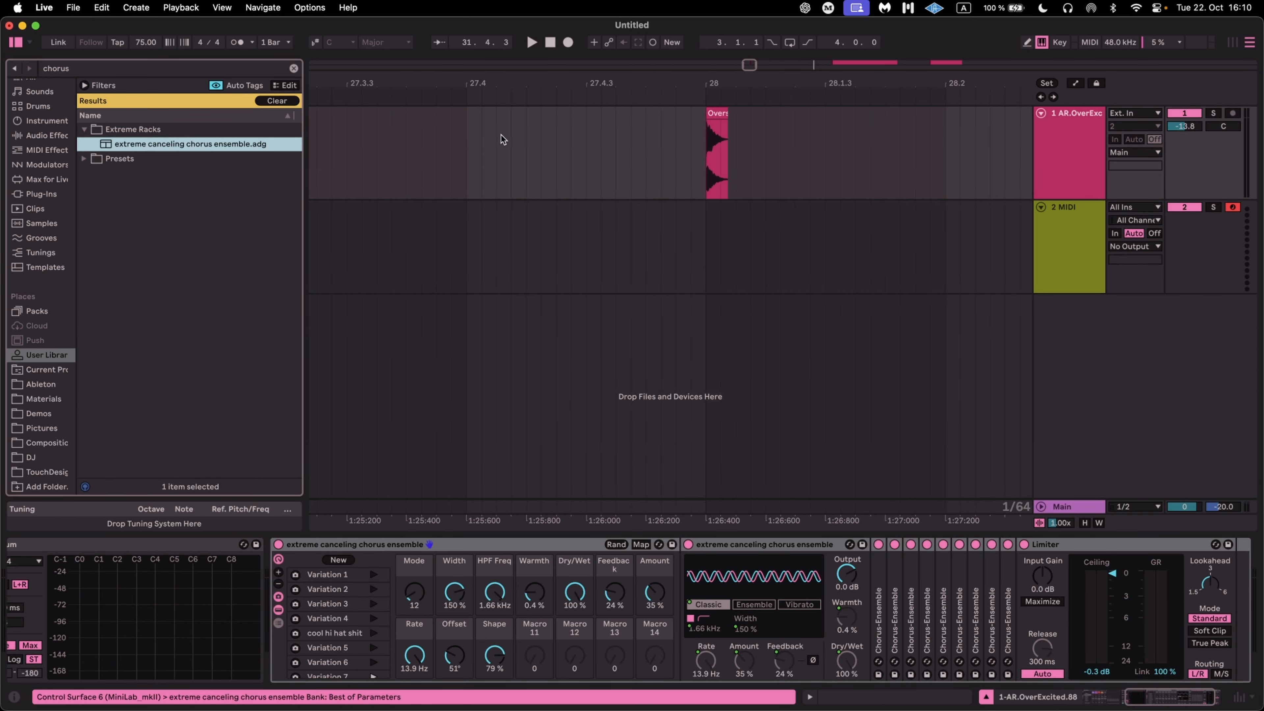
click(717, 113)
key(space)
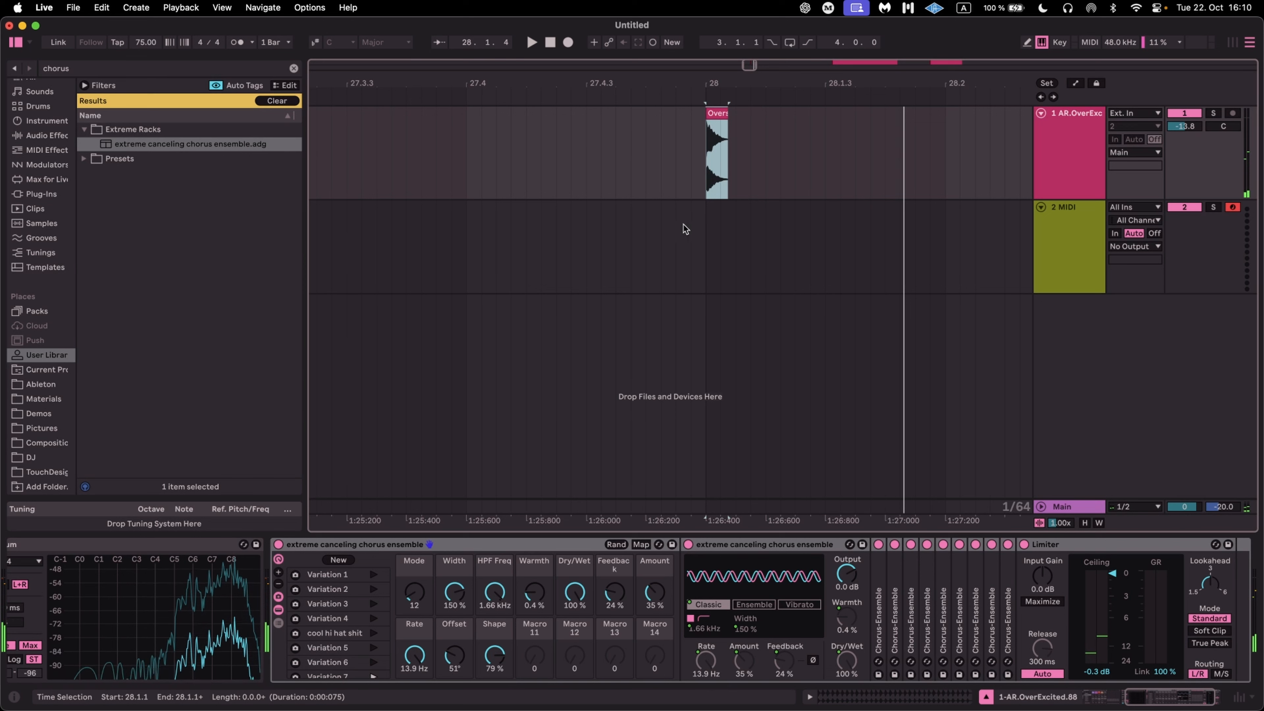
click(373, 575)
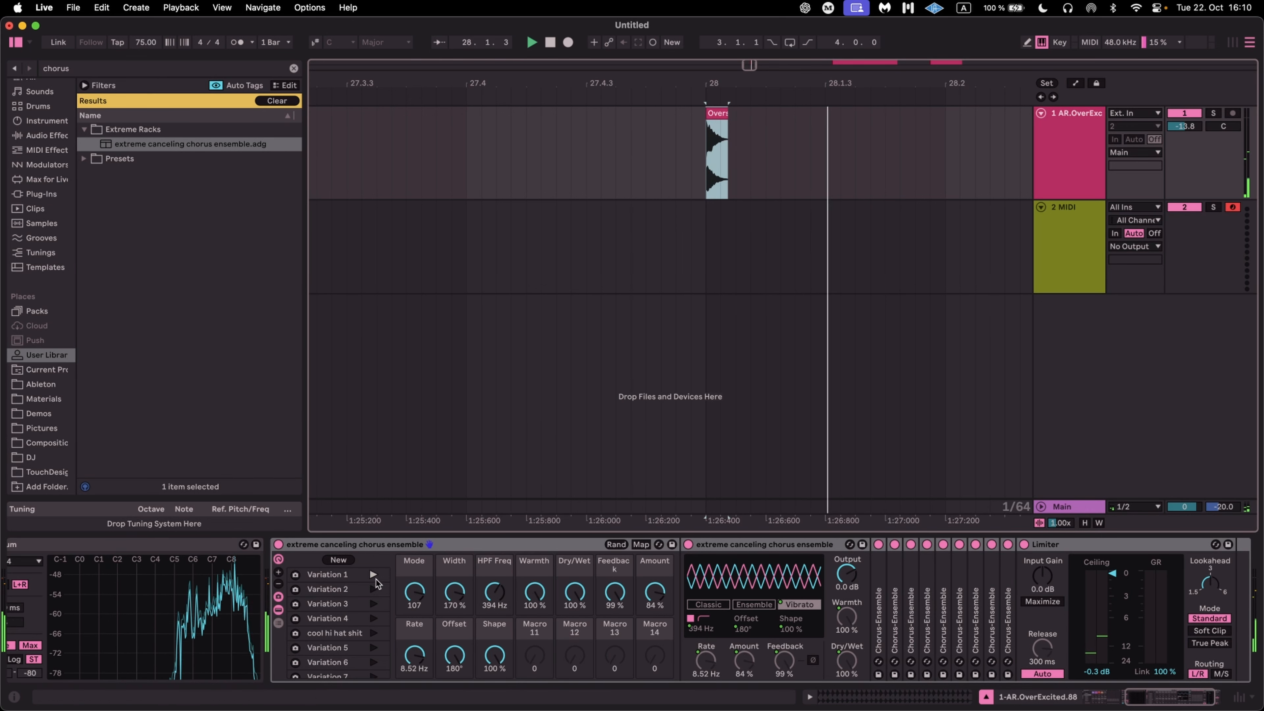
click(372, 603)
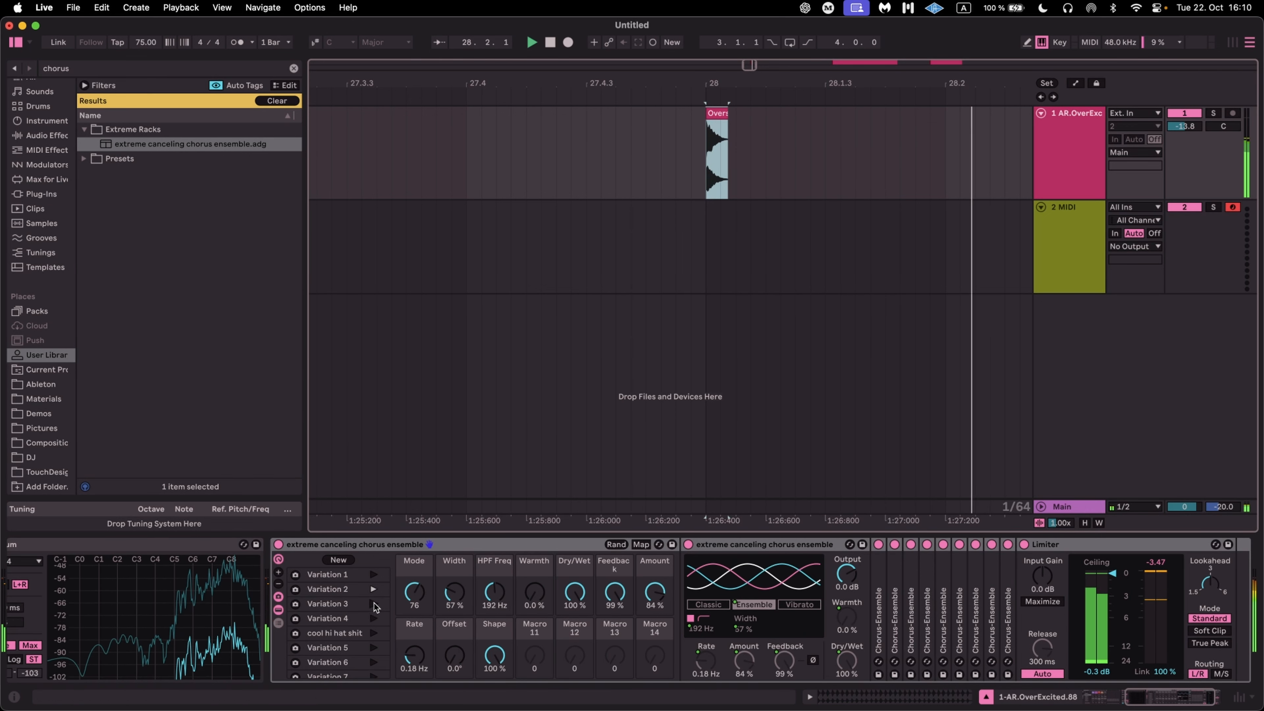
click(372, 588)
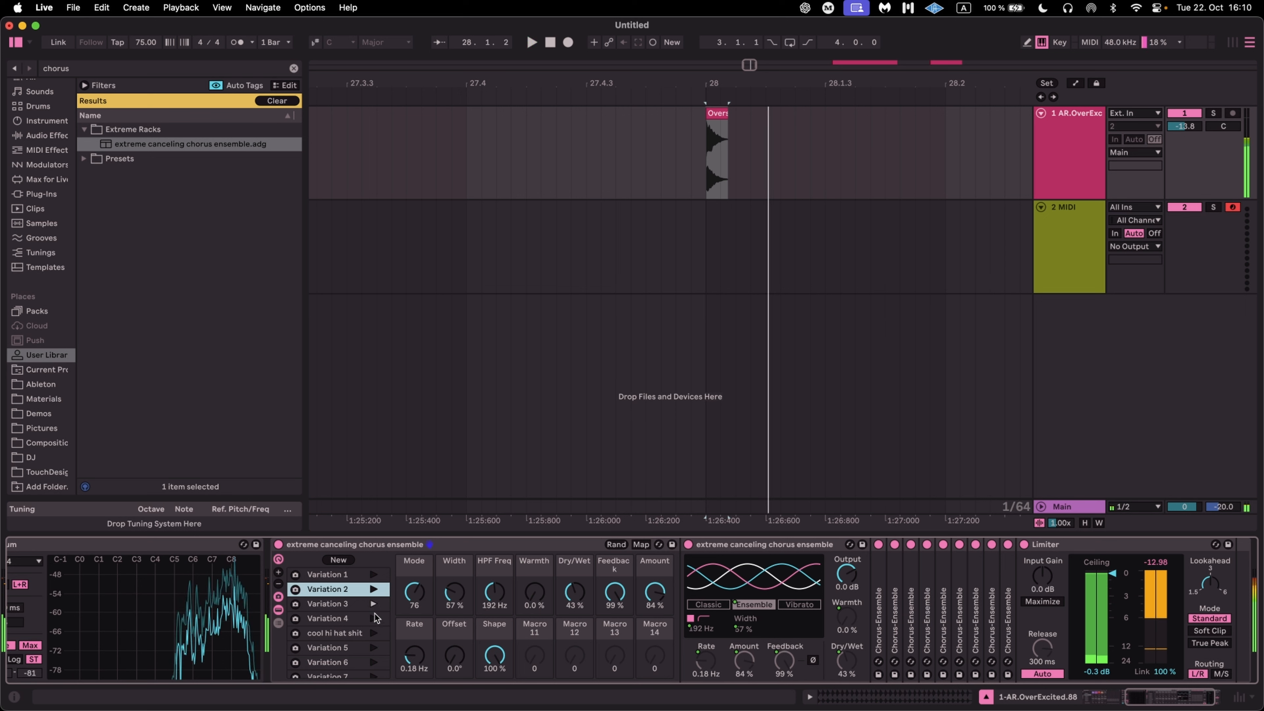
Audition the chorus rack's Variation 4, cool hi hat shit, Variations 5, 7 and 6, and Variation 4 again on the drum hit.
click(373, 618)
click(373, 633)
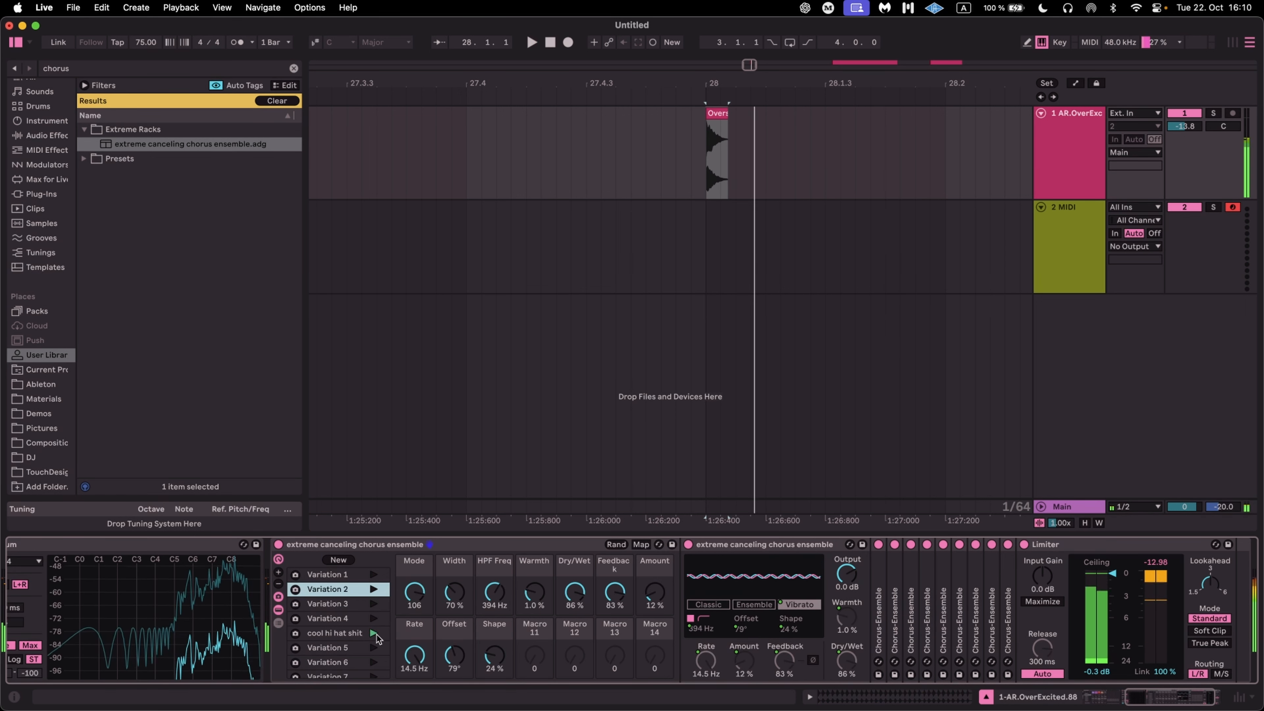
click(374, 647)
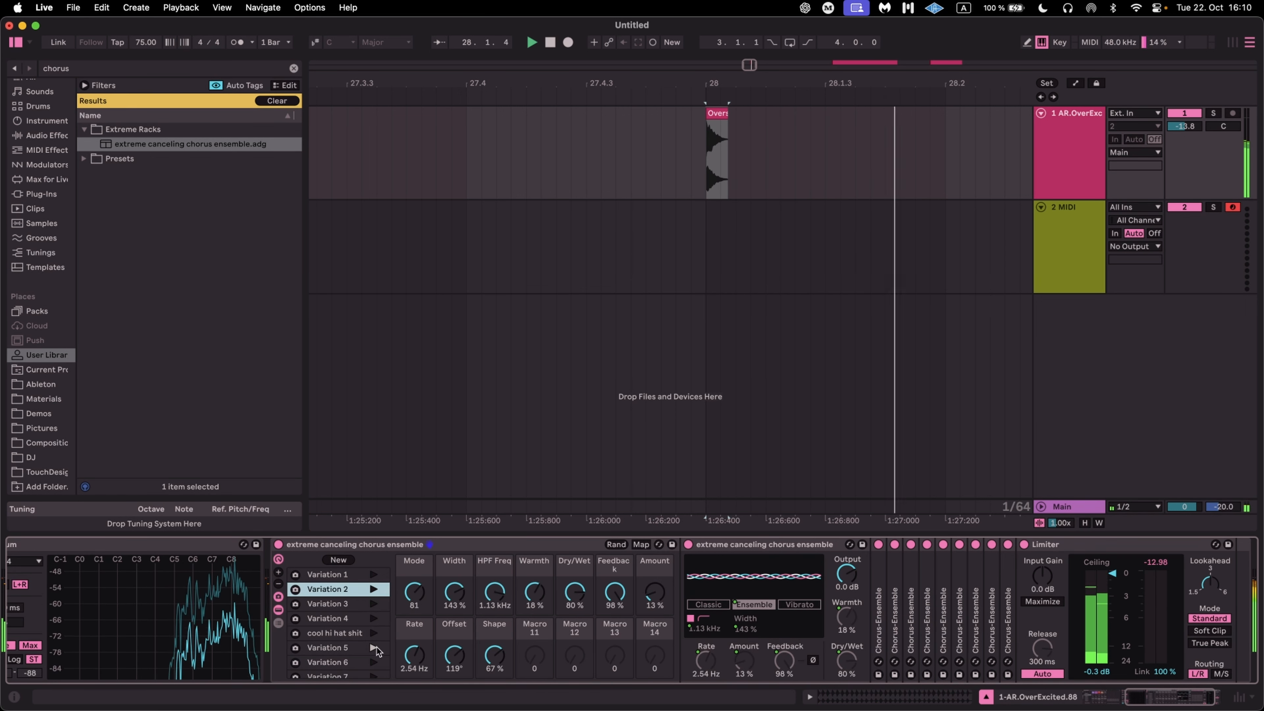
click(374, 676)
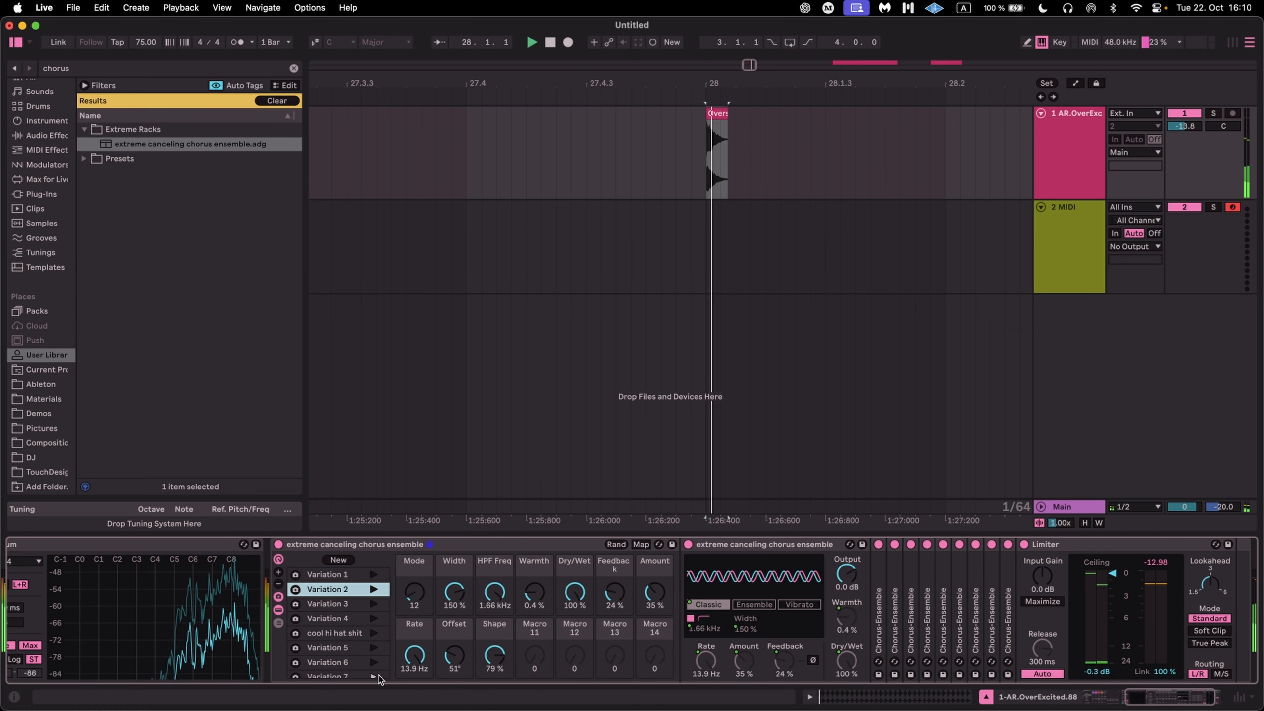
scroll(373, 662, down, 3)
click(396, 625)
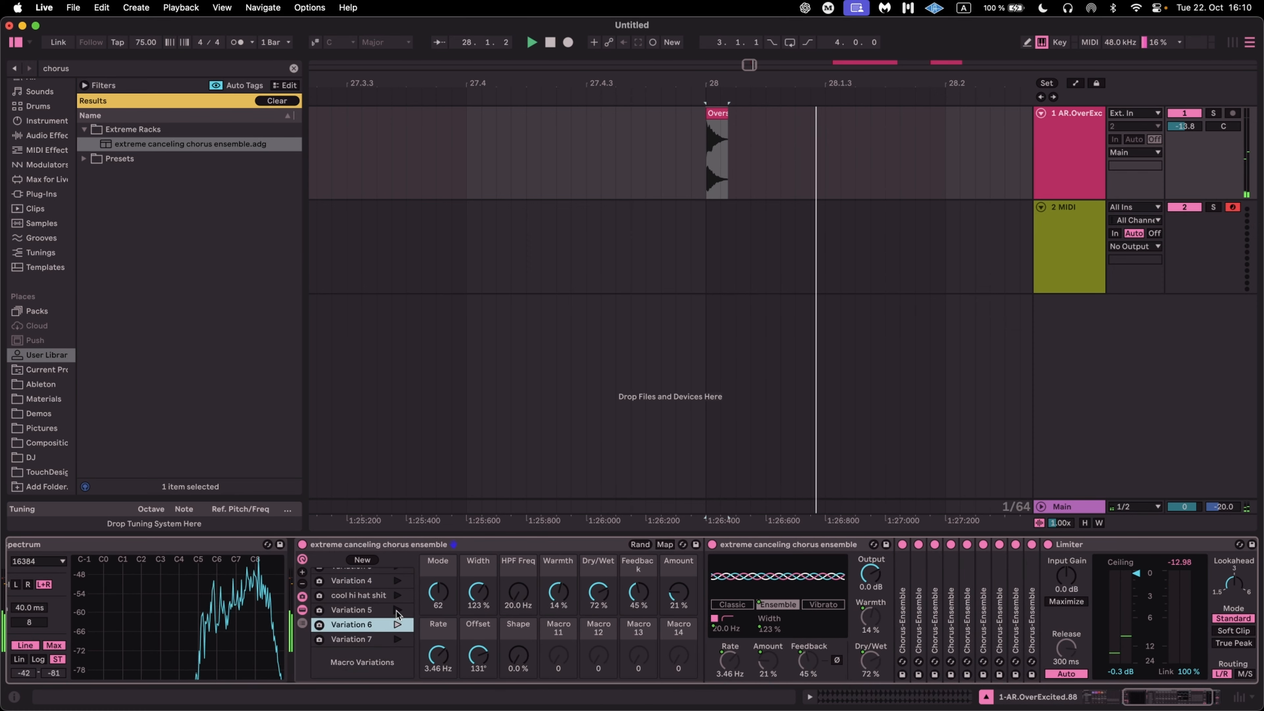
click(396, 581)
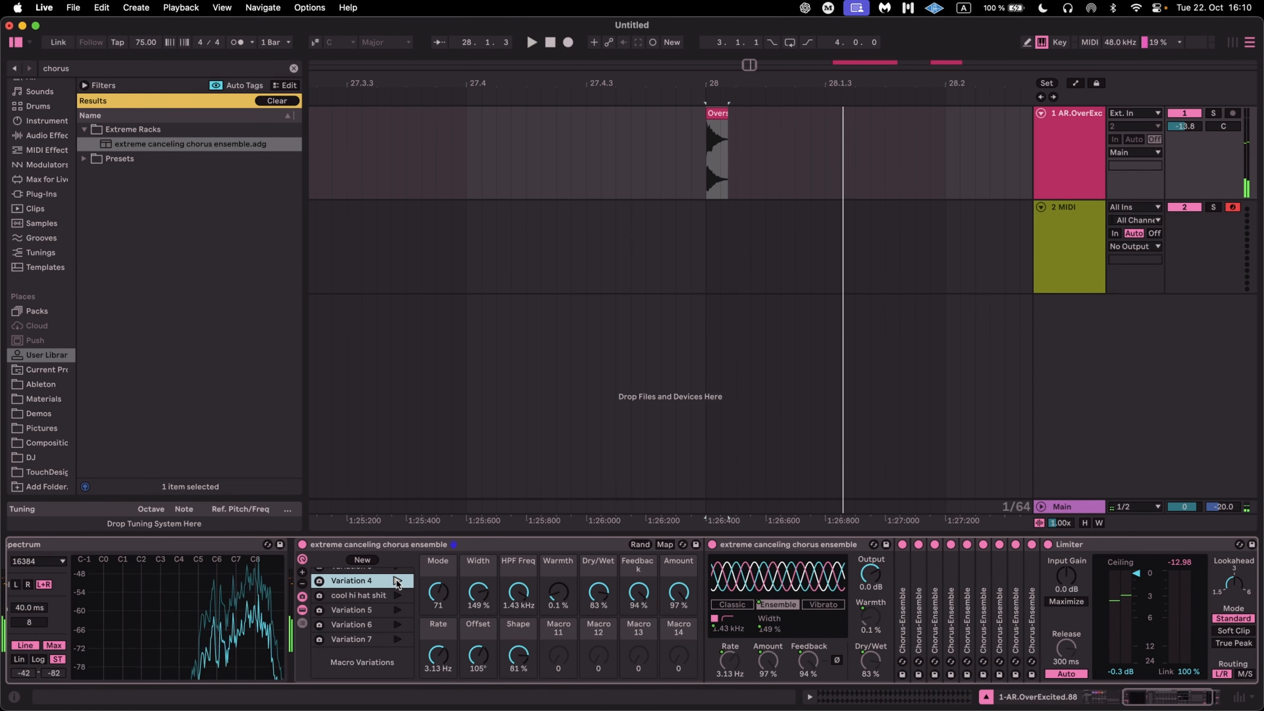
Place the insert marker just before the drum hit and unfold the second, third and fourth Chorus-Ensemble devices in the chorus rack.
click(628, 260)
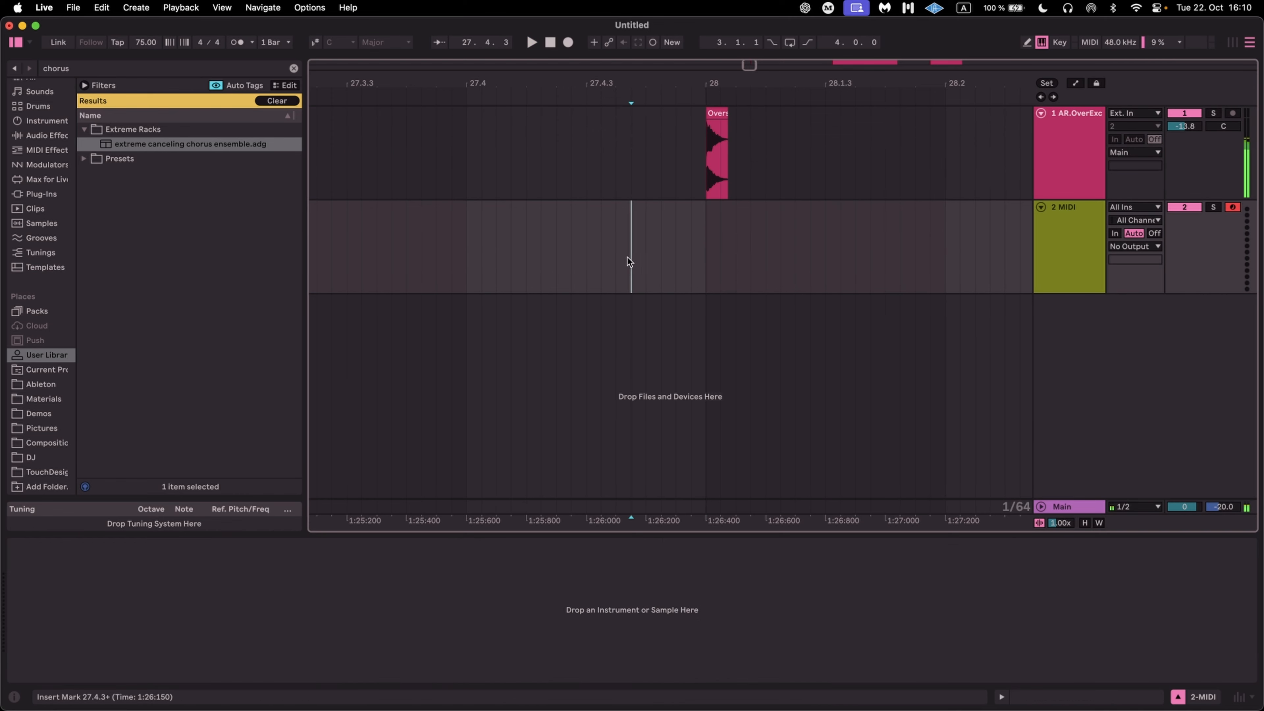
click(714, 125)
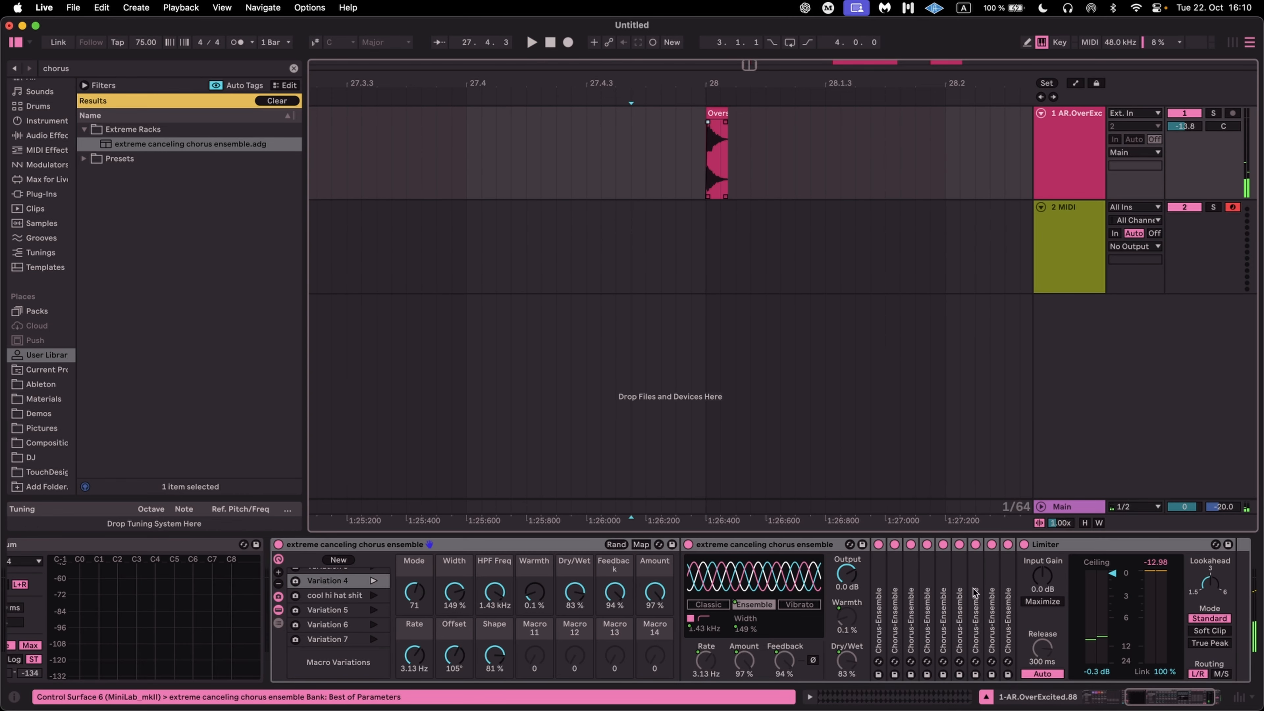
double_click(890, 619)
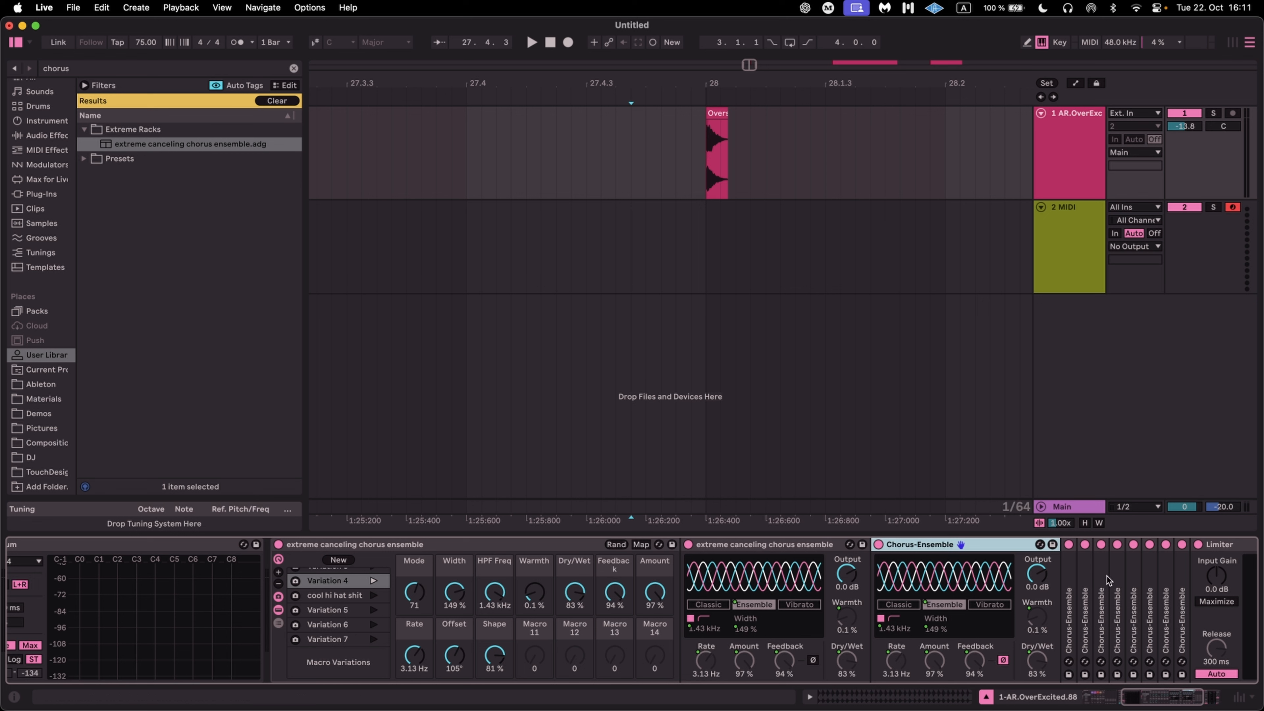
double_click(1069, 606)
scroll(1068, 605, right, 5)
double_click(1023, 605)
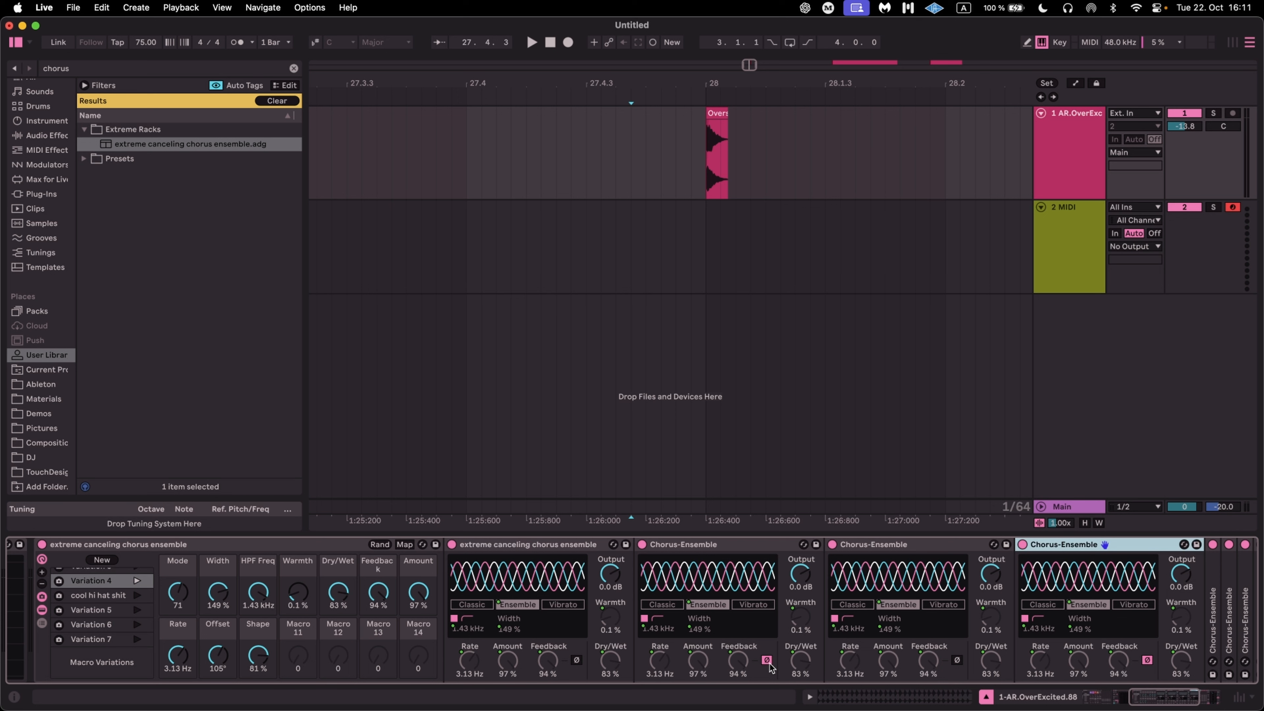
Compare the feedback inversion settings of the first Chorus-Ensemble device with those of the following ones.
click(490, 545)
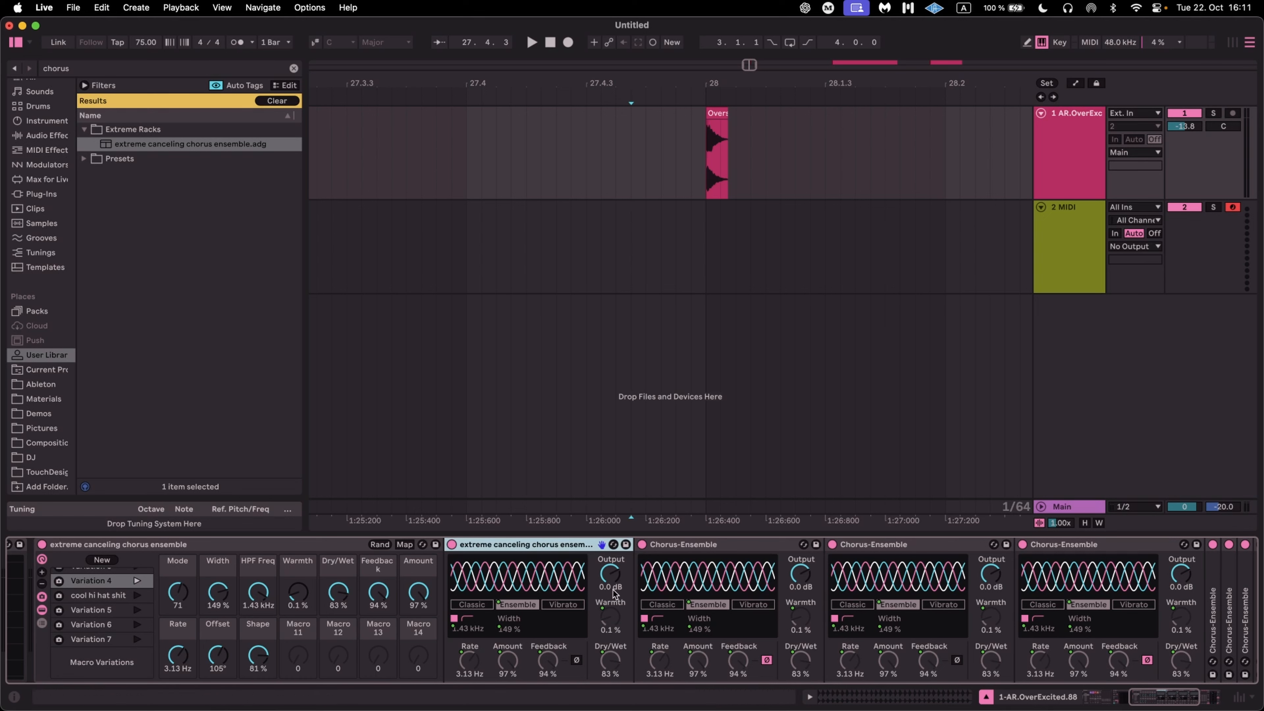
click(730, 547)
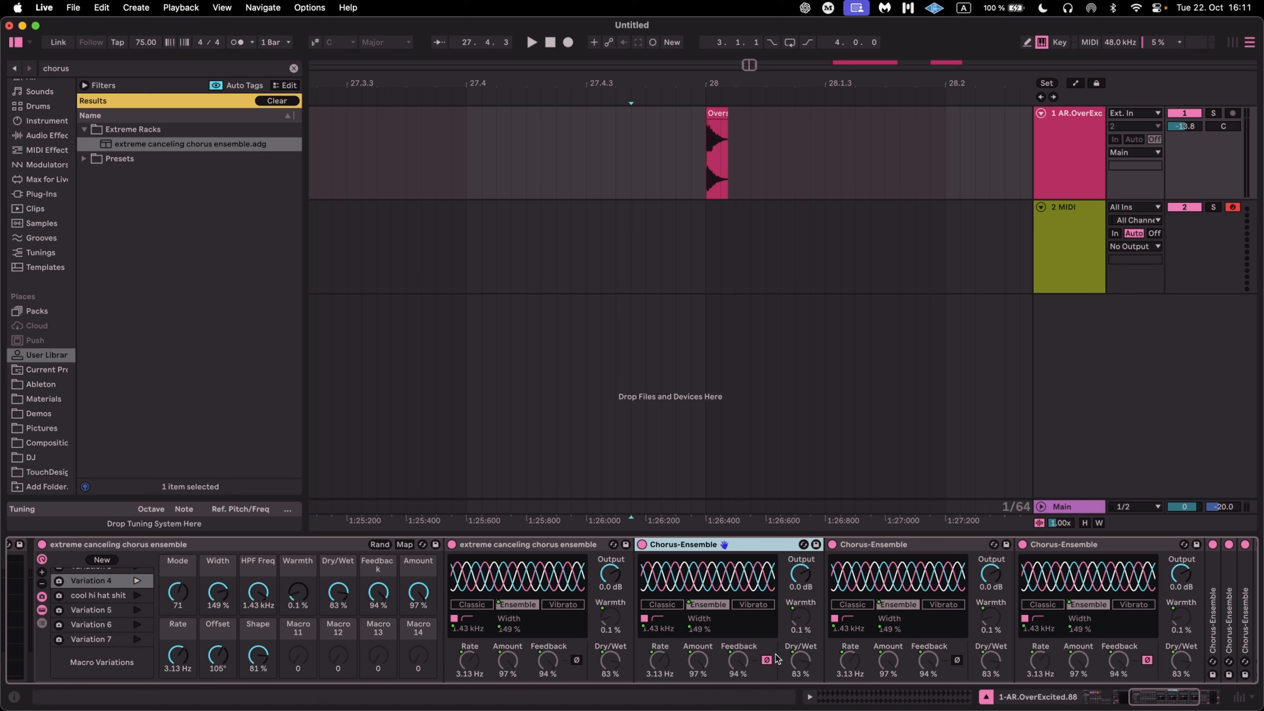
scroll(776, 660, right, 4)
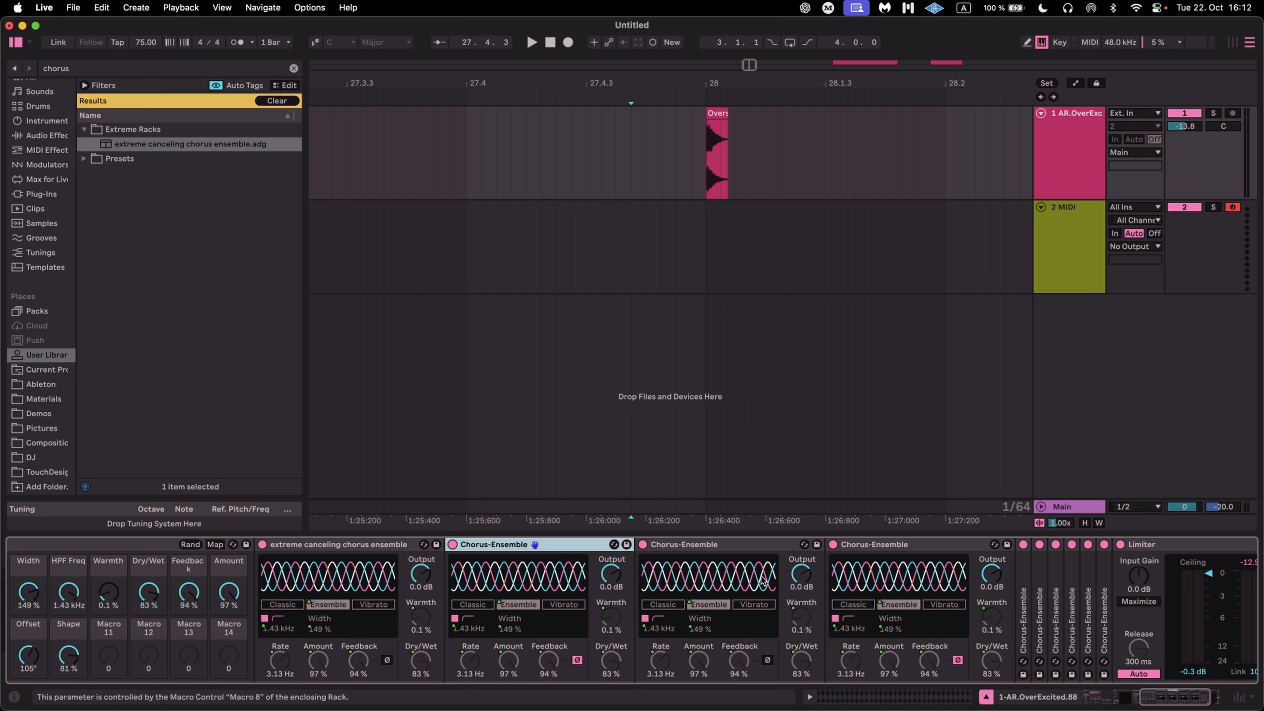
Select the Limiter that ends the chorus chain and play the drum hit to examine its gain reduction.
scroll(763, 580, right, 5)
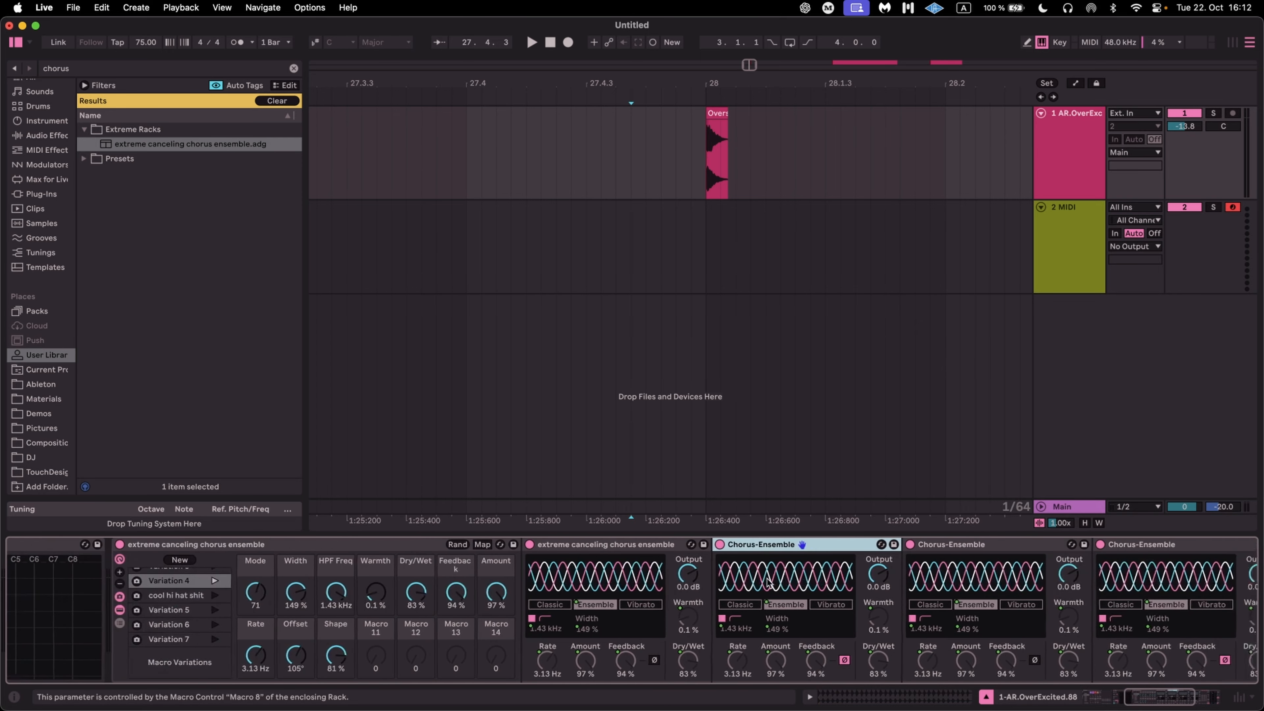
click(1045, 548)
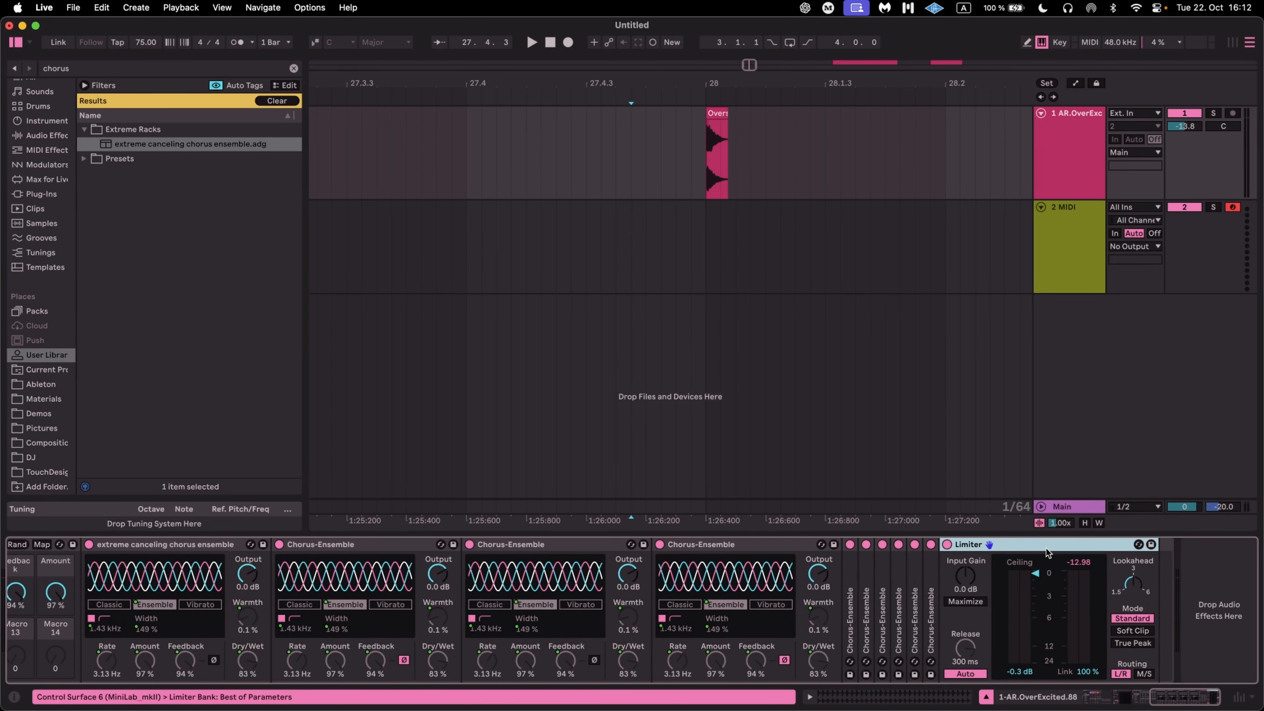
key(space)
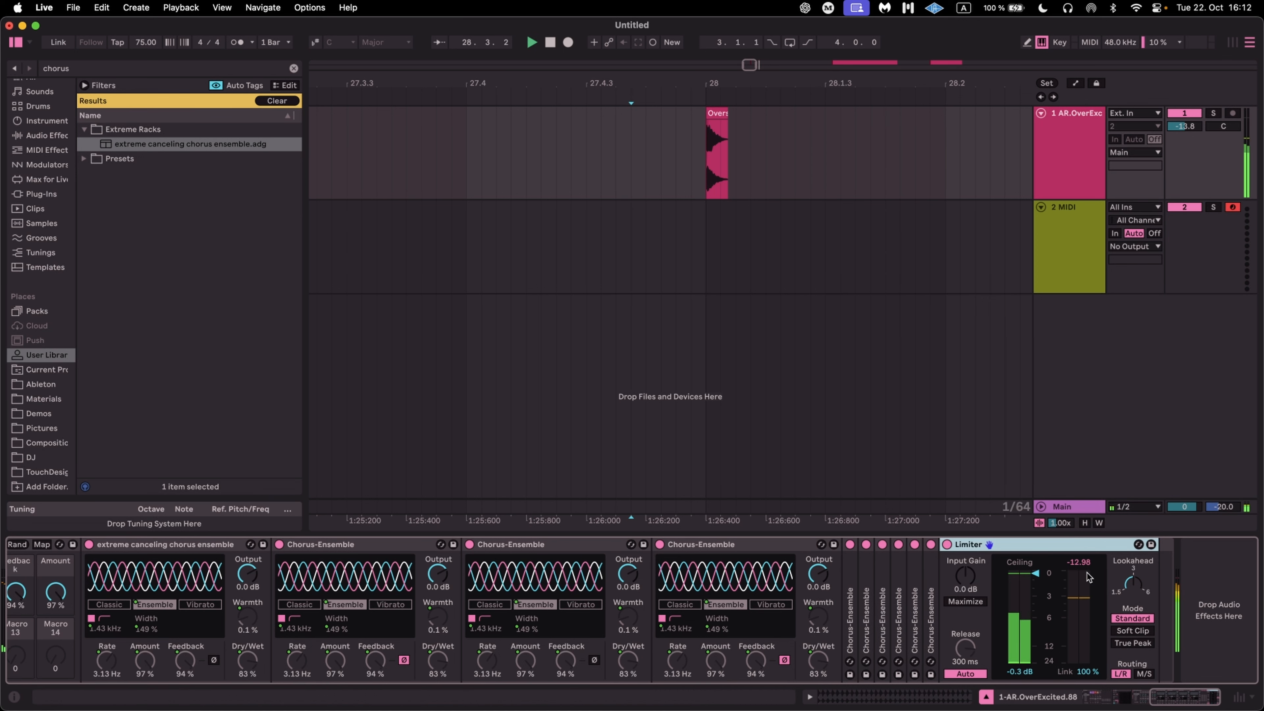
key(space)
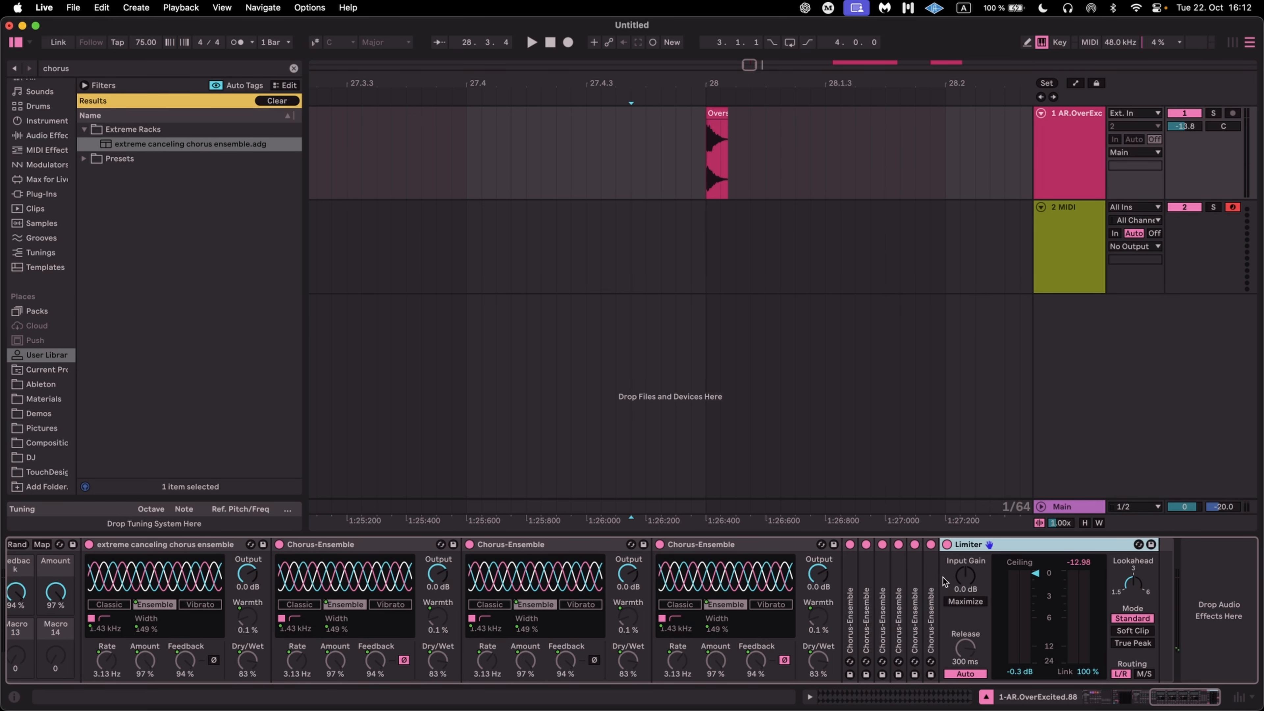
Audition the chorus rack's cool hi hat shit variation and Variations 5, 6, 7, 1 and 2 on the drum hit.
scroll(828, 593, left, 10)
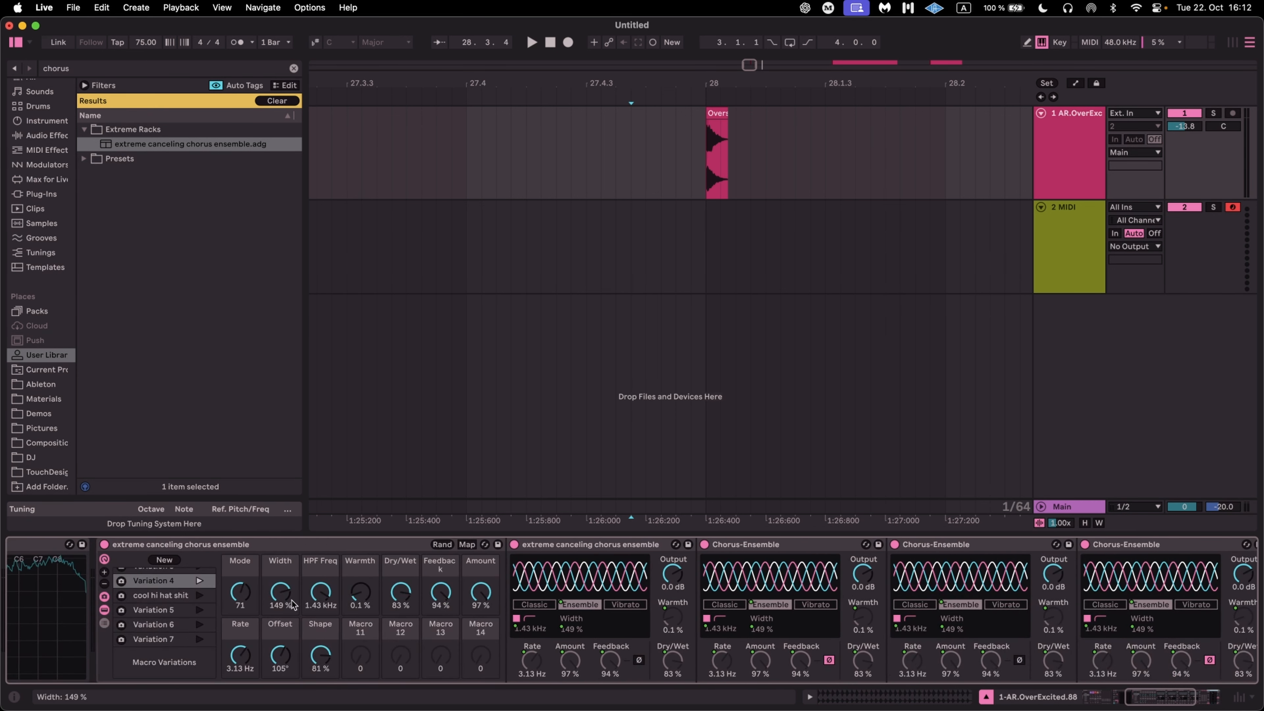
click(202, 610)
key(space)
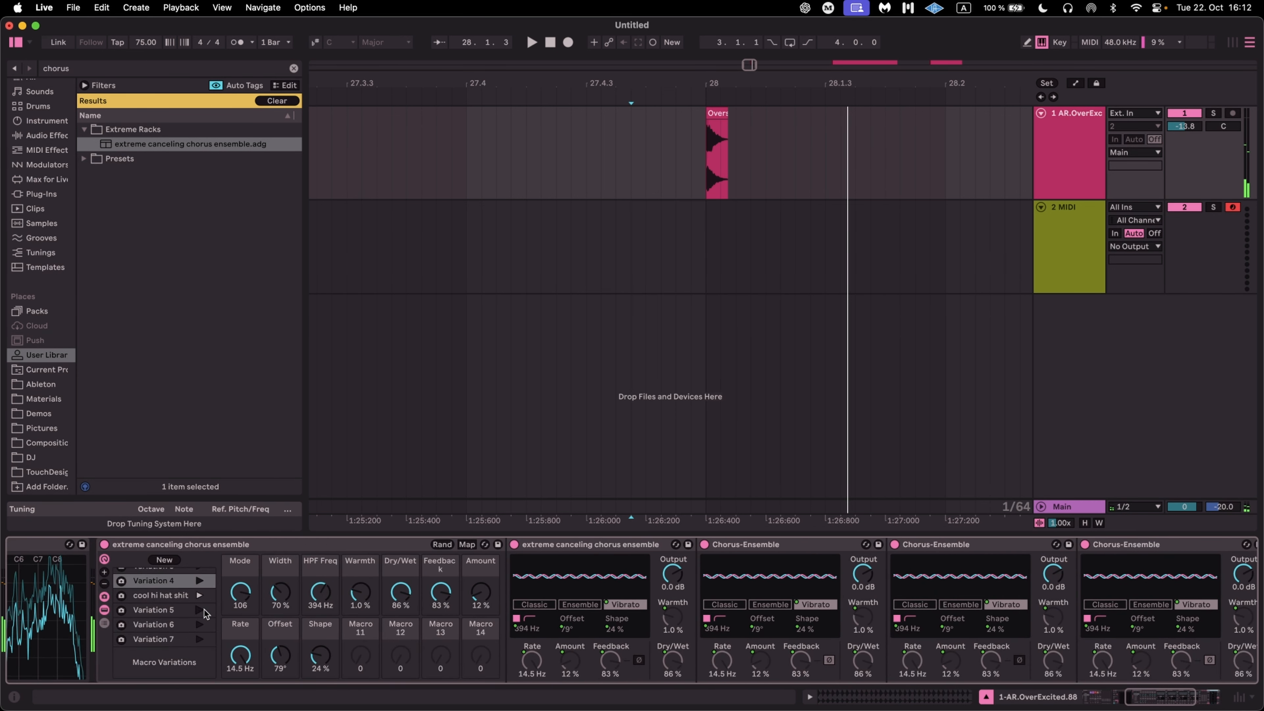
click(201, 626)
click(201, 640)
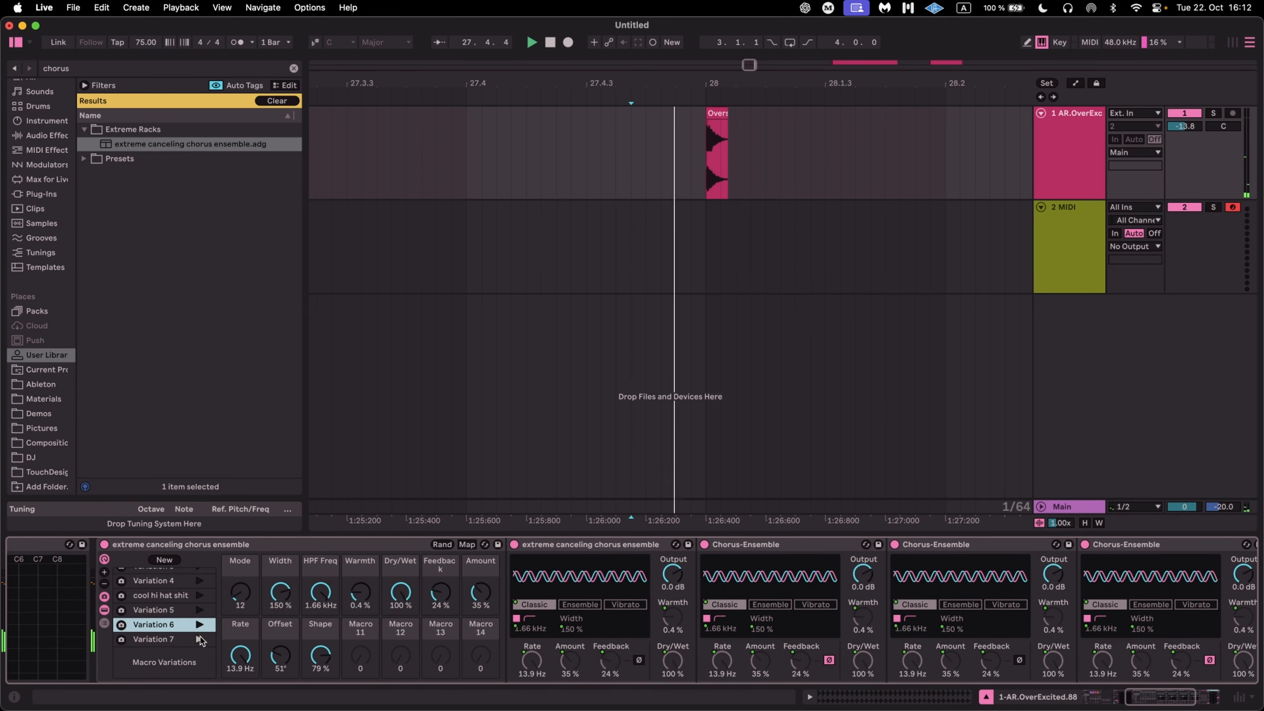
scroll(194, 618, up, 3)
click(191, 575)
click(191, 575)
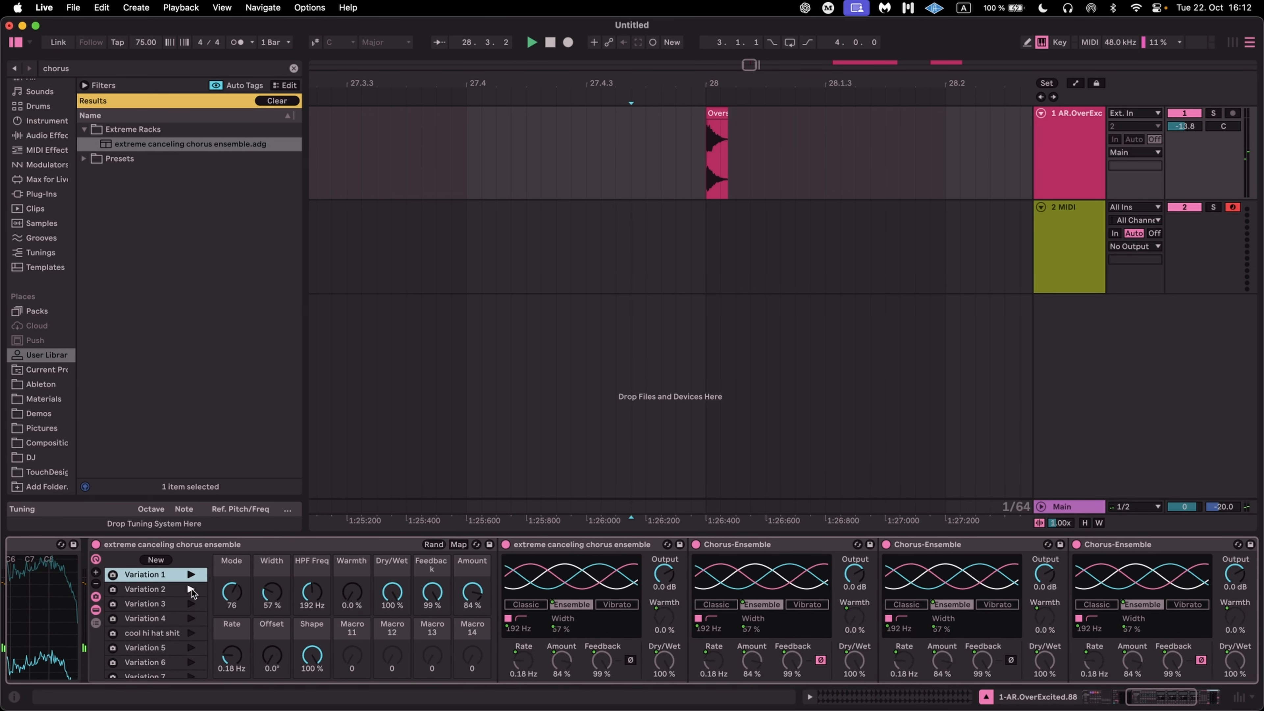
Reset the Limiter's peak gain reduction readout and replay the drum hit to examine the limiting at the end of the chorus rack.
scroll(747, 594, right, 10)
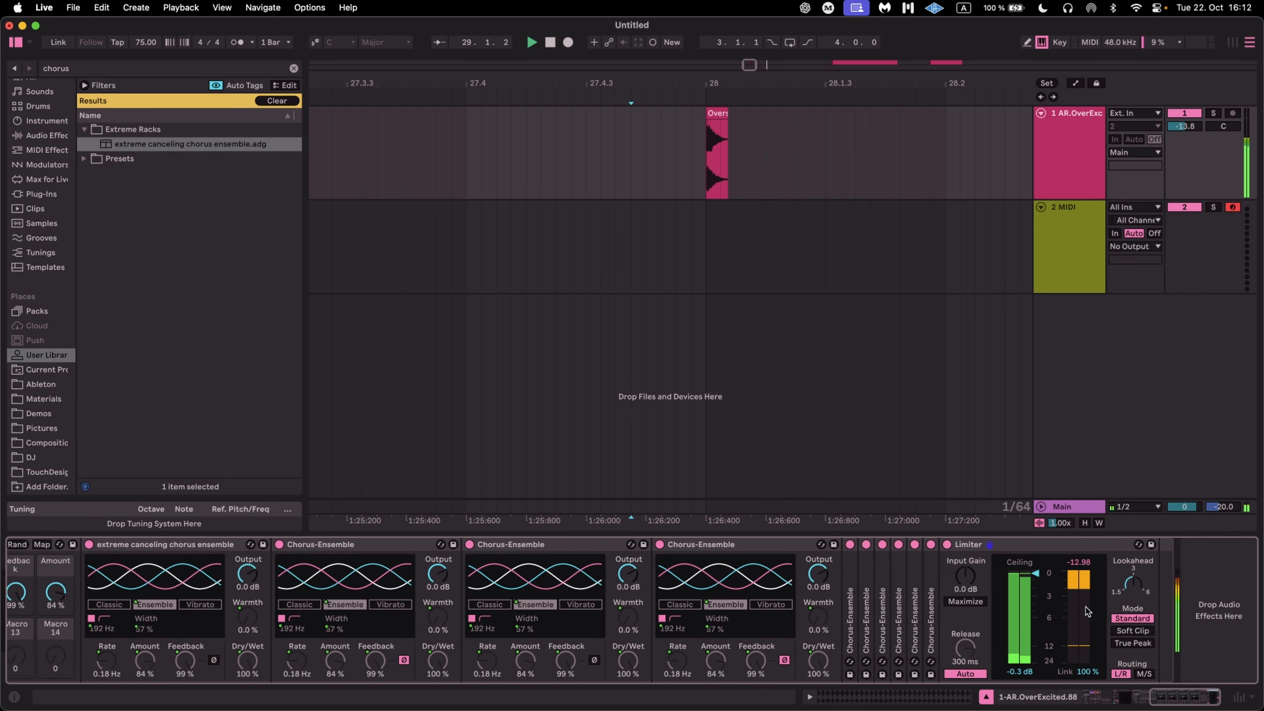
click(1082, 566)
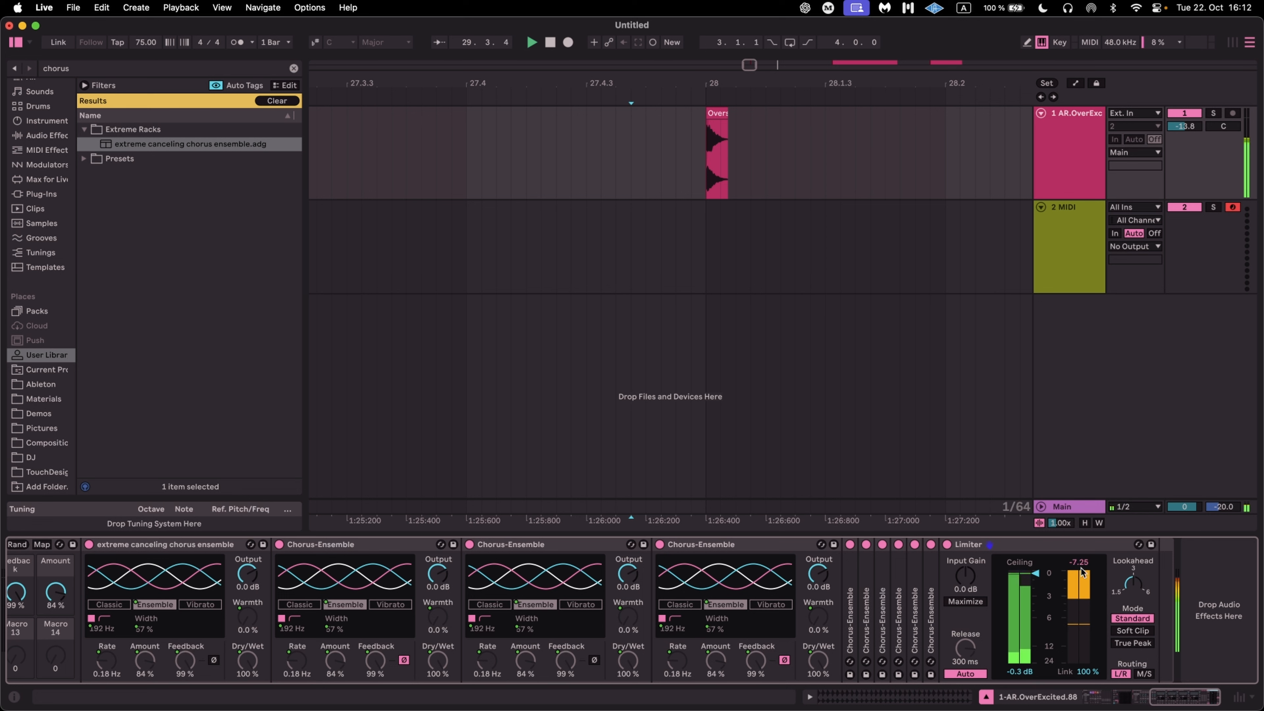
key(space)
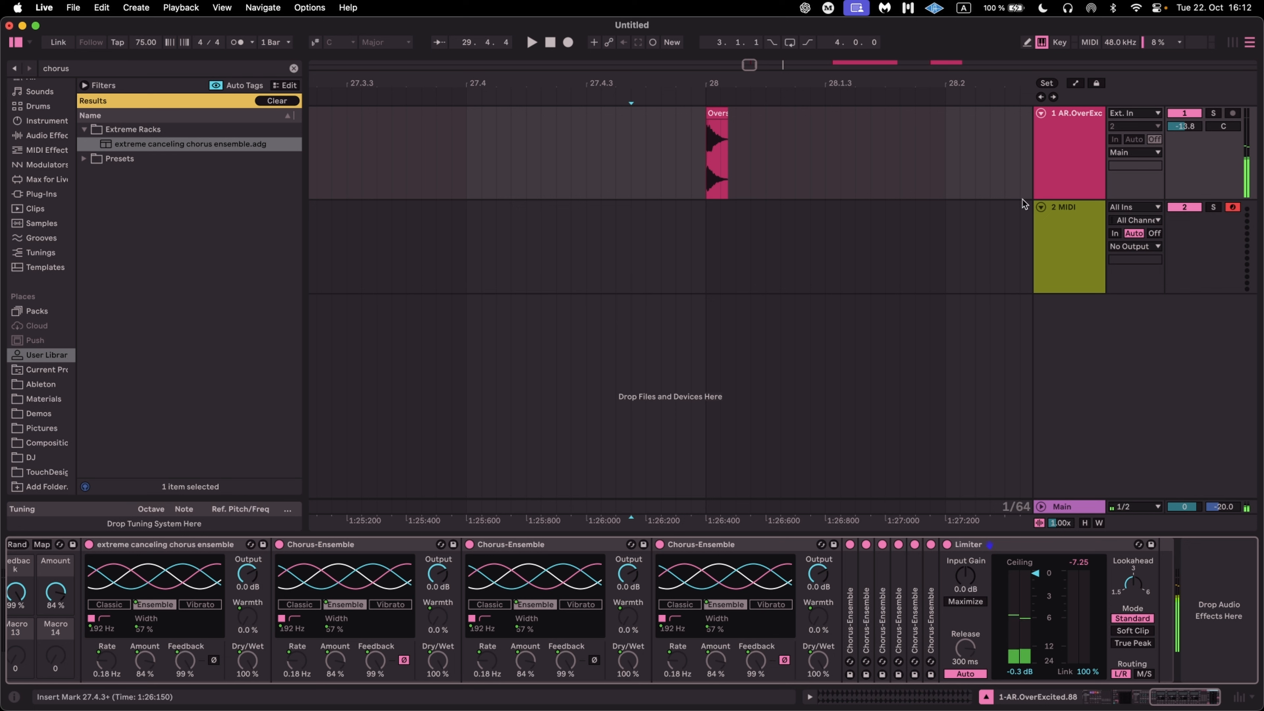
key(space)
key(space)
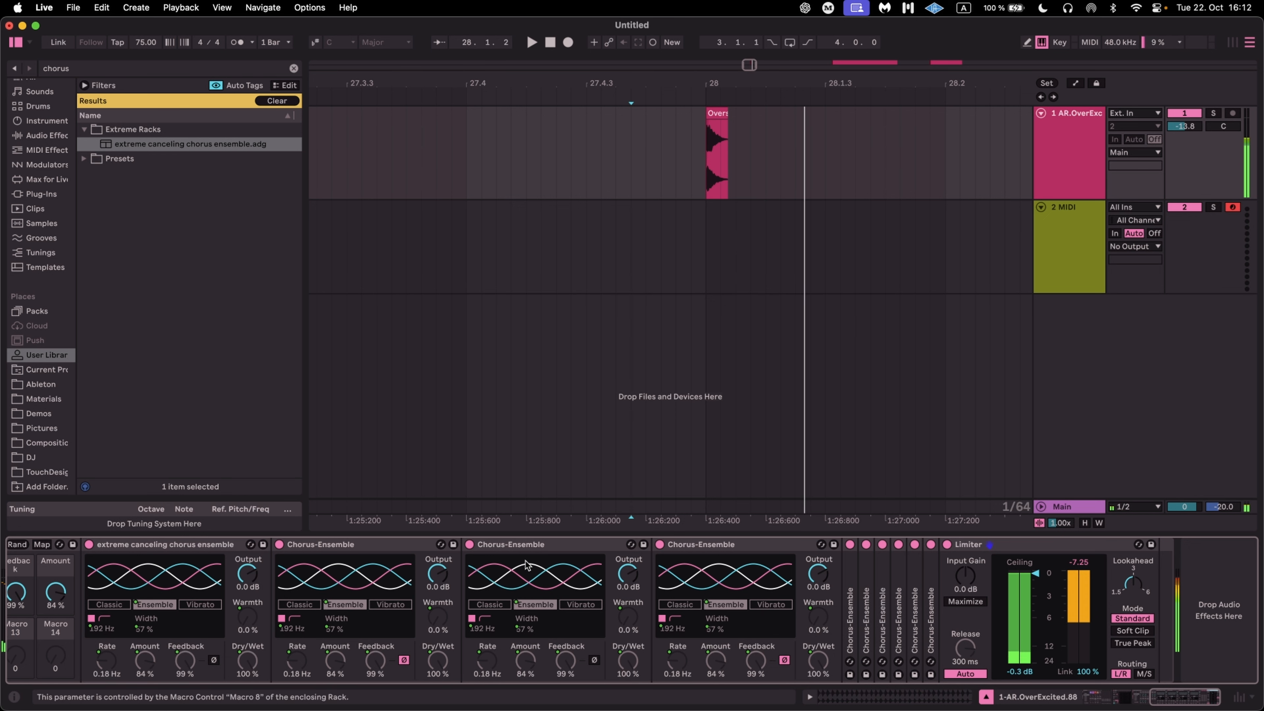
scroll(528, 565, left, 10)
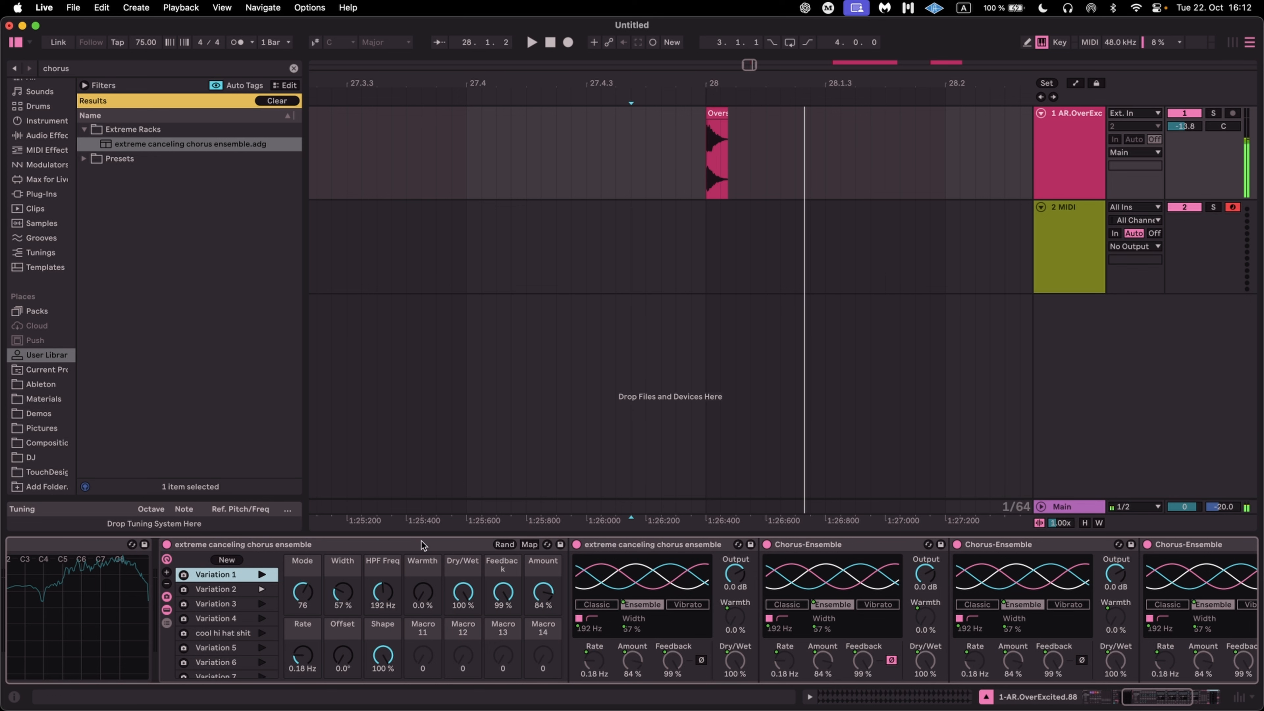
scroll(249, 558, right, 2)
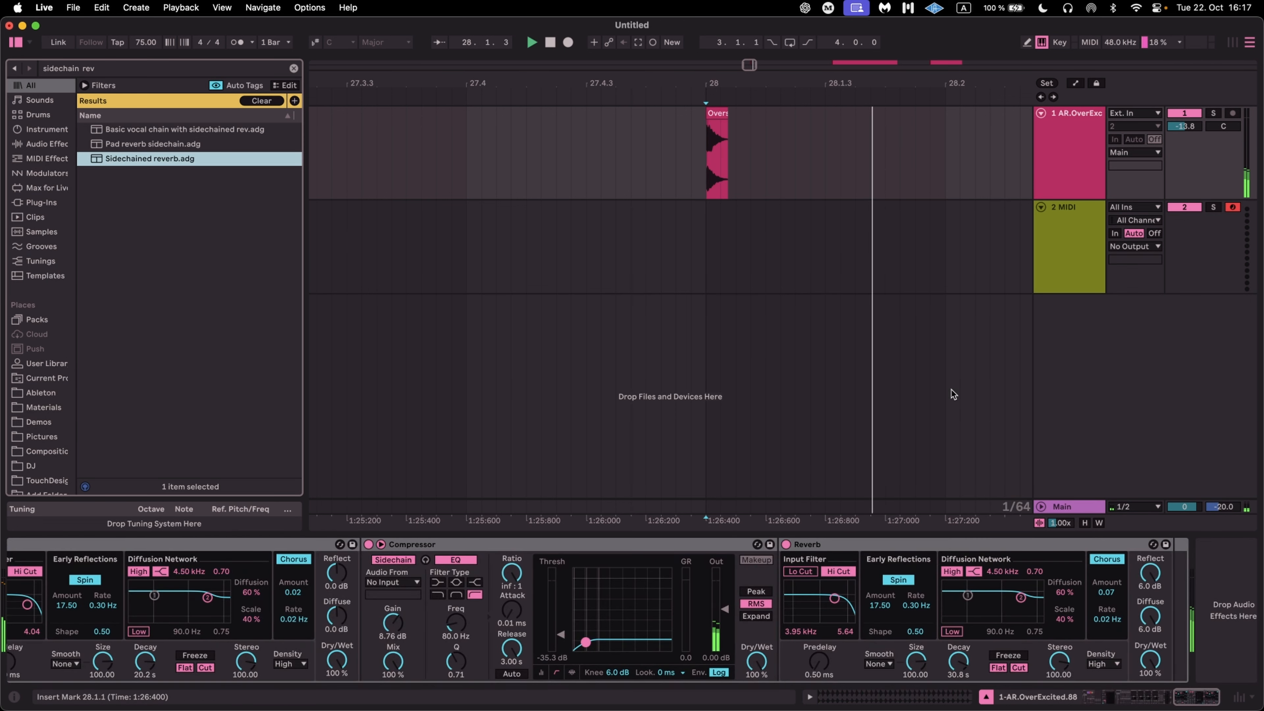
Show the chain list of the Sidechained reverb rack and remove the second Reverb after the Compressor.
key(space)
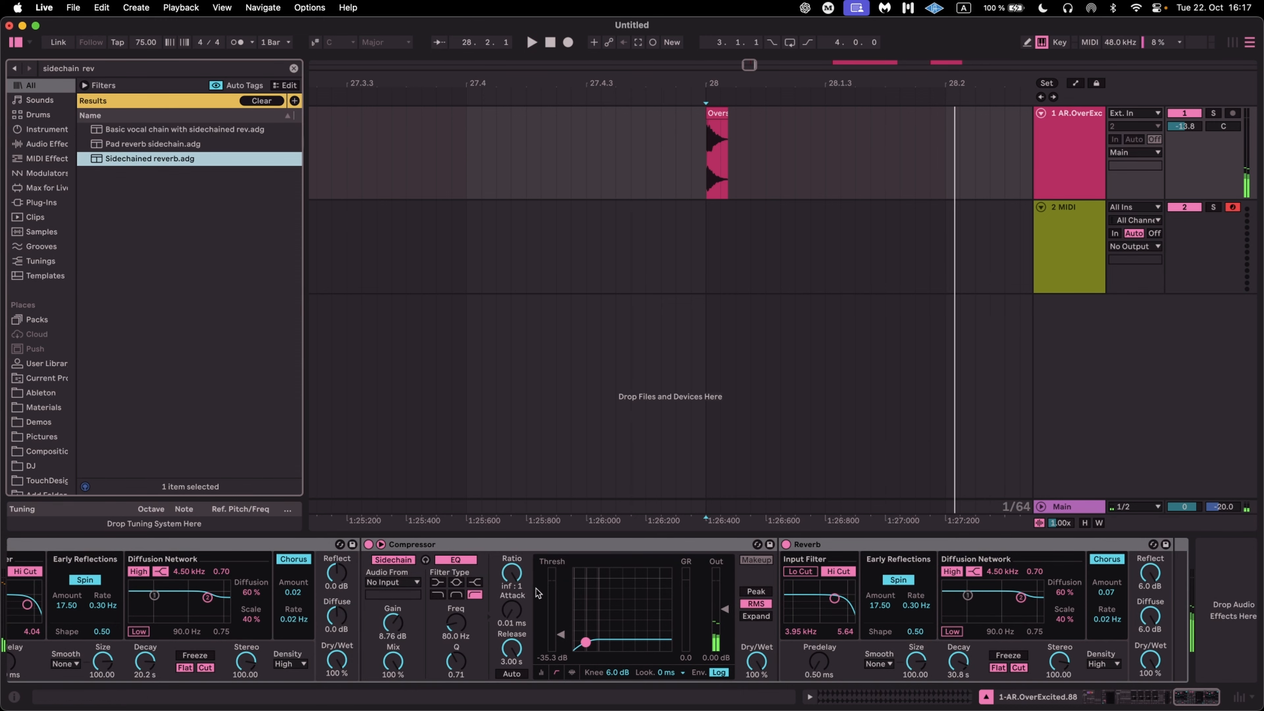
scroll(490, 605, left, 8)
scroll(228, 585, left, 3)
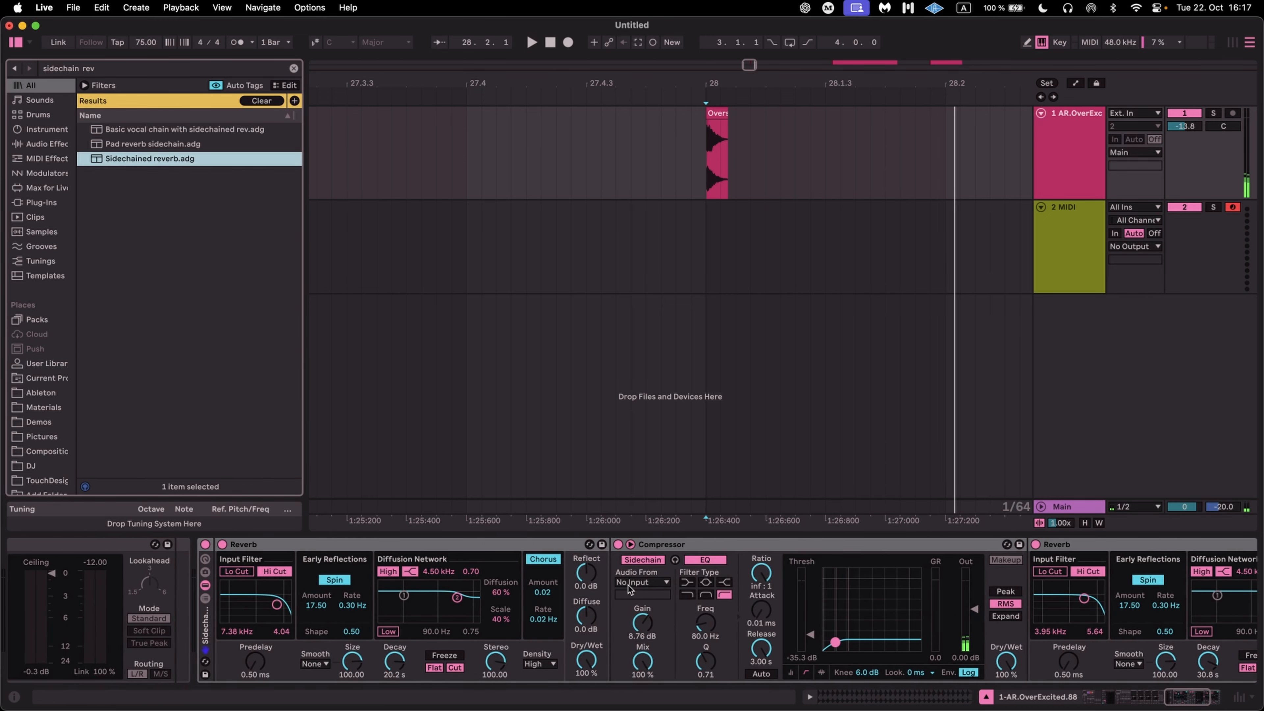
click(206, 597)
scroll(477, 593, right, 15)
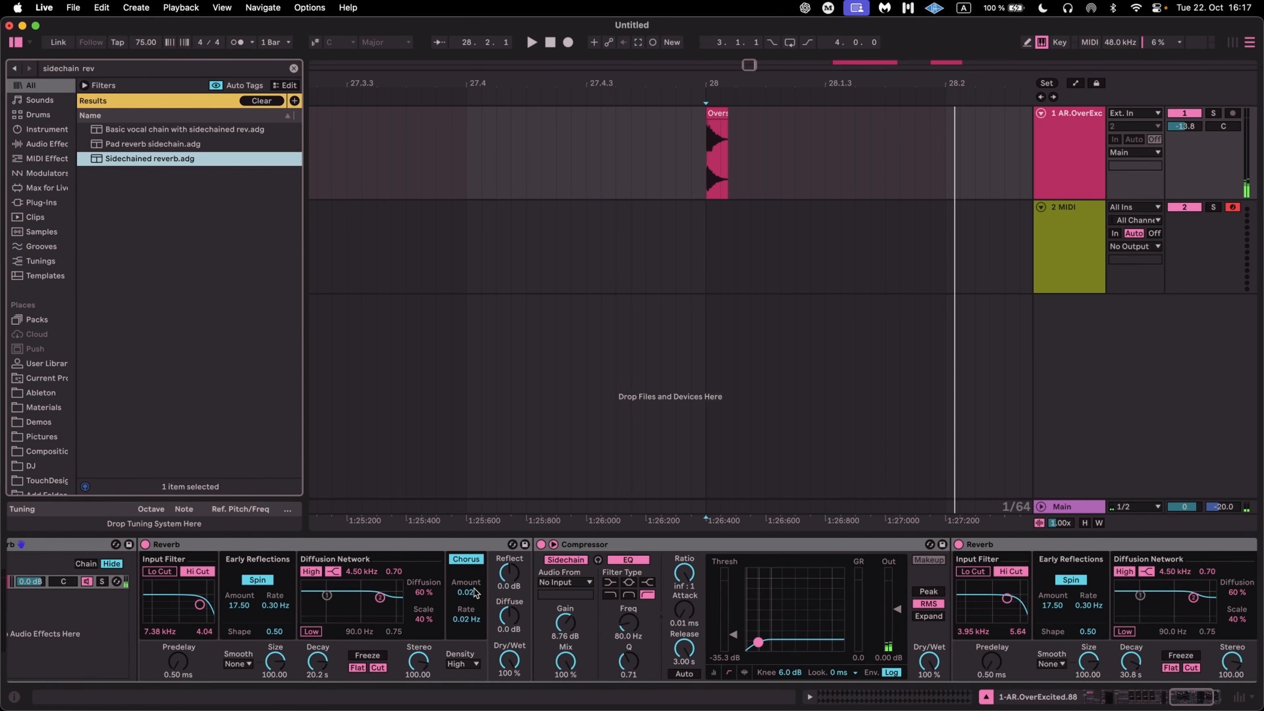
click(1042, 553)
Create an empty second chain in the Sidechained reverb rack.
scroll(597, 607, left, 20)
right_click(396, 626)
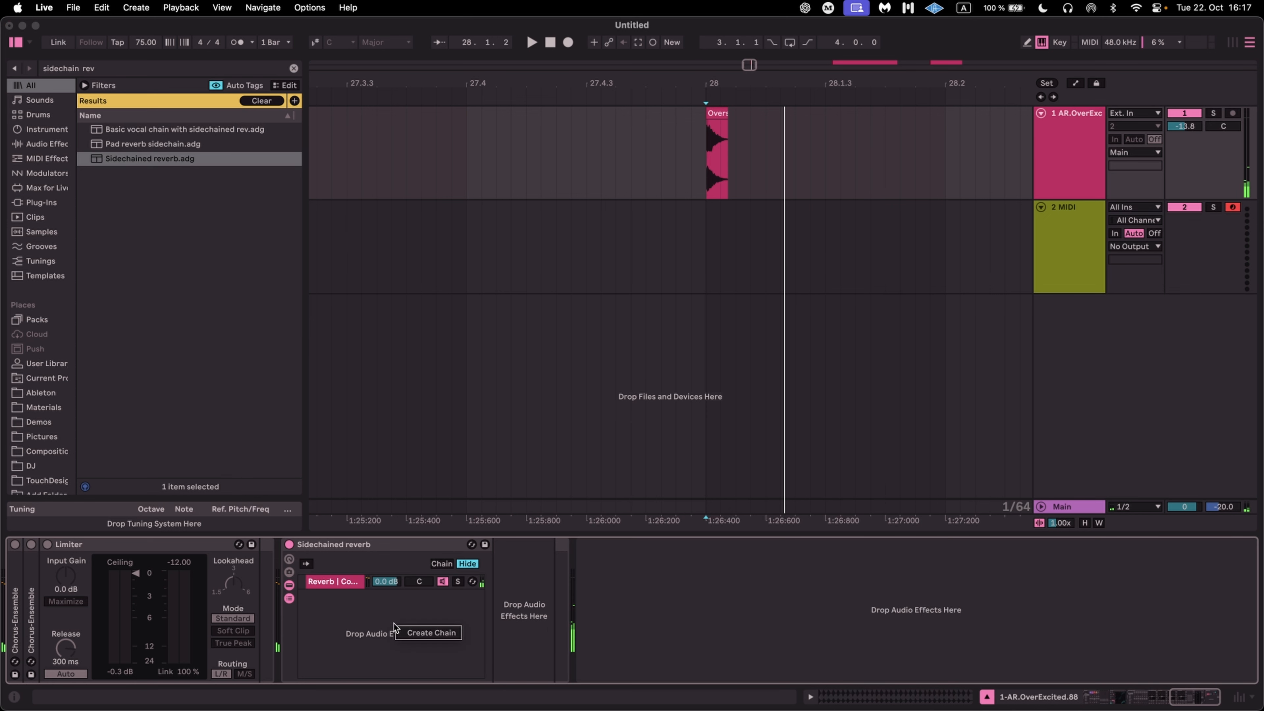
click(419, 635)
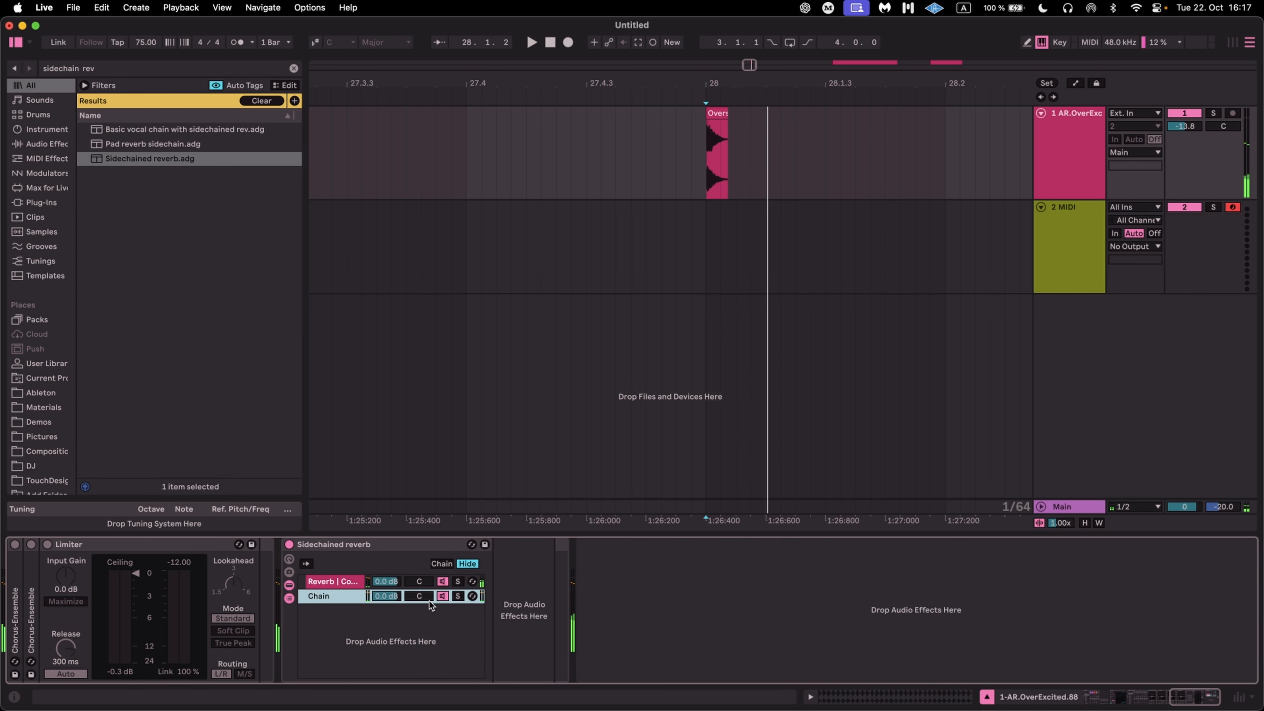
Check the Reverb's Dry/Wet setting in the reverb chain, and play the drum hit with the empty dry chain selected.
click(356, 584)
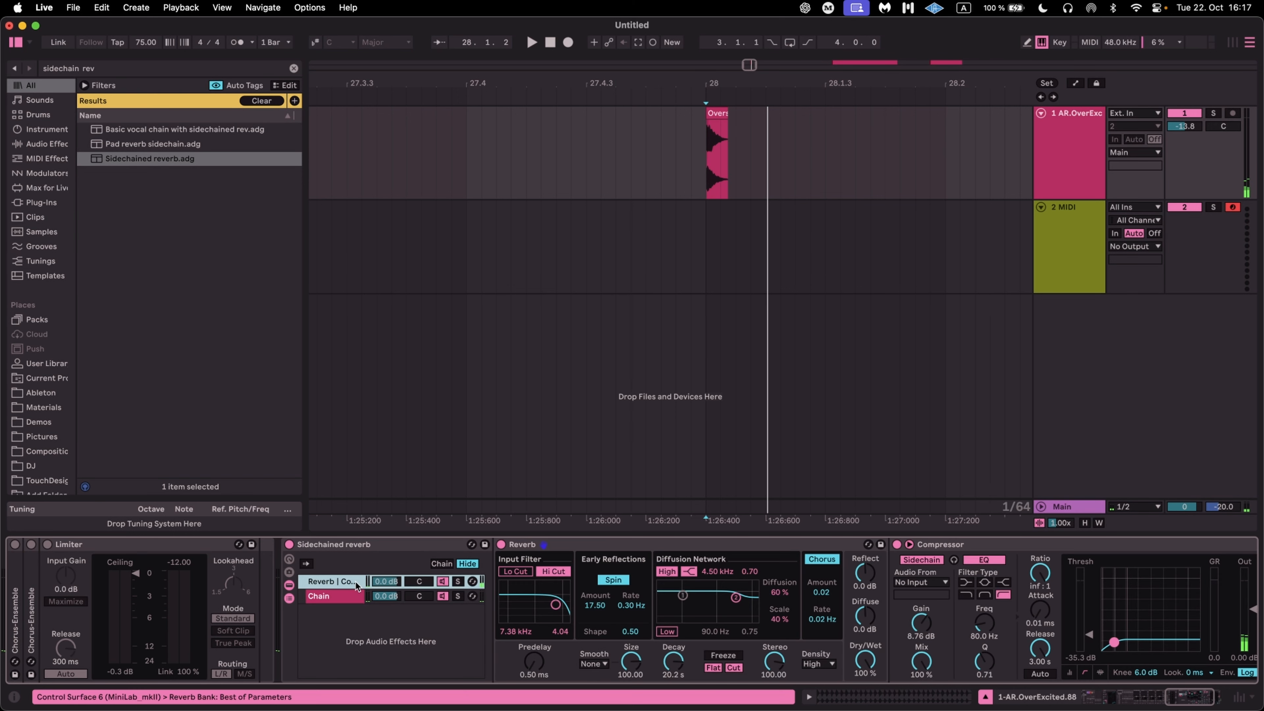
click(867, 660)
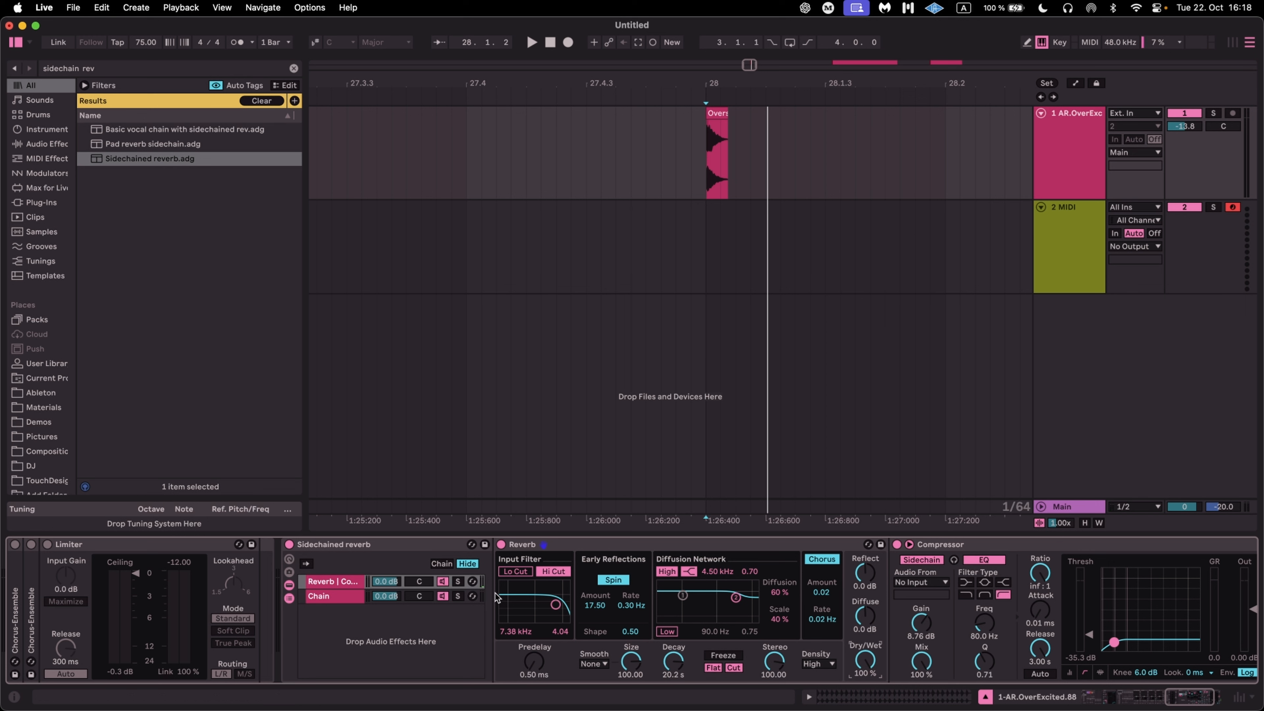
click(586, 548)
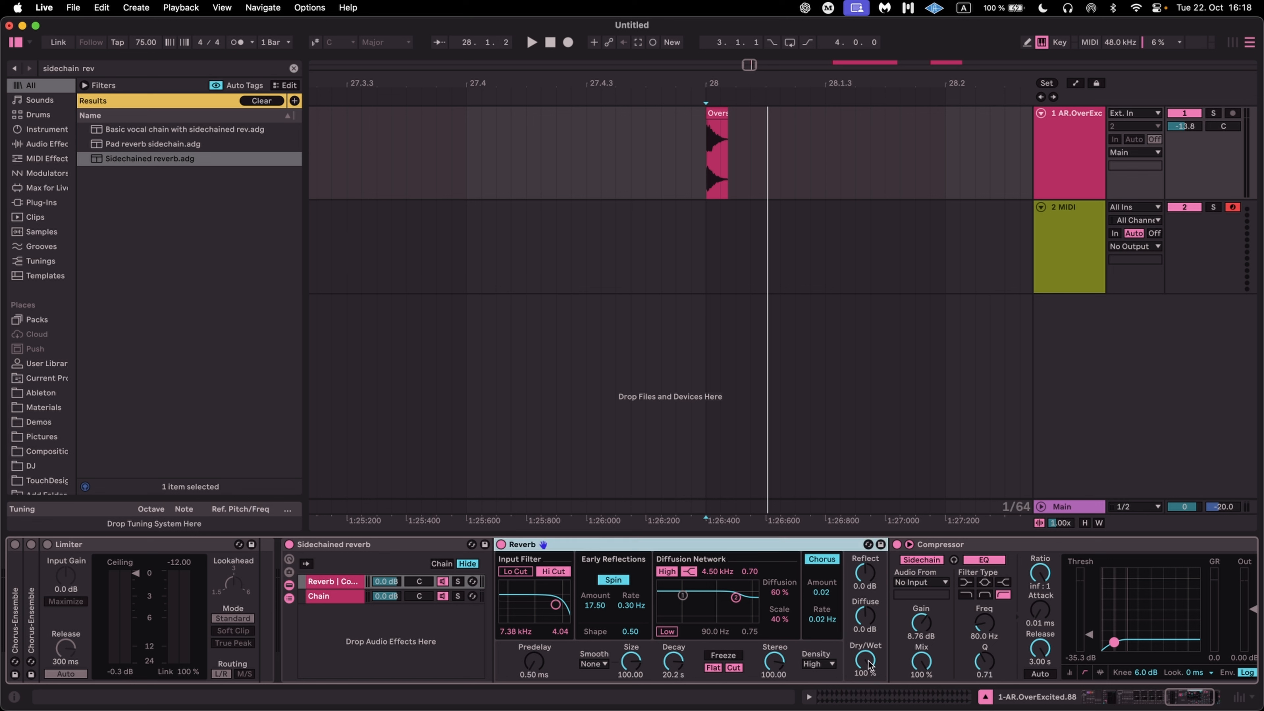
click(337, 596)
key(space)
key(space)
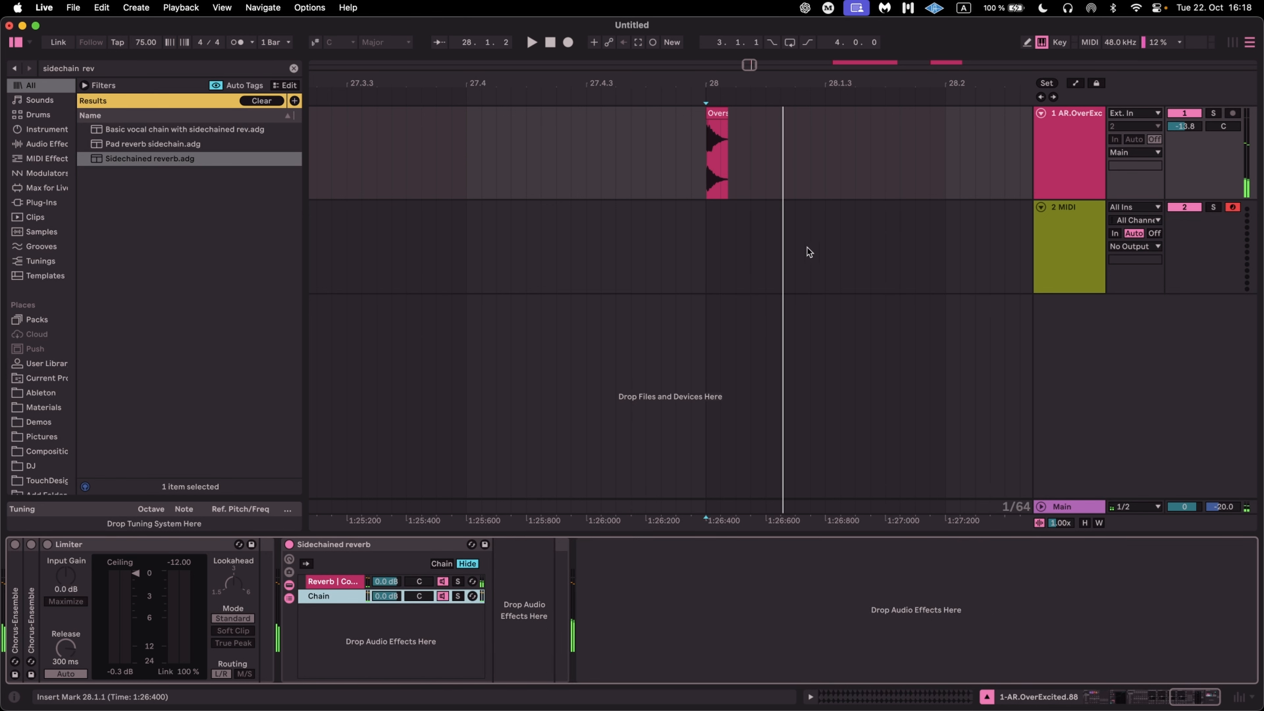
Try the reverb chain's volume at -37.0 dB and about -7.7 dB while playing the drum hit, and reset it to 0 dB.
drag(386, 581, 385, 604)
key(space)
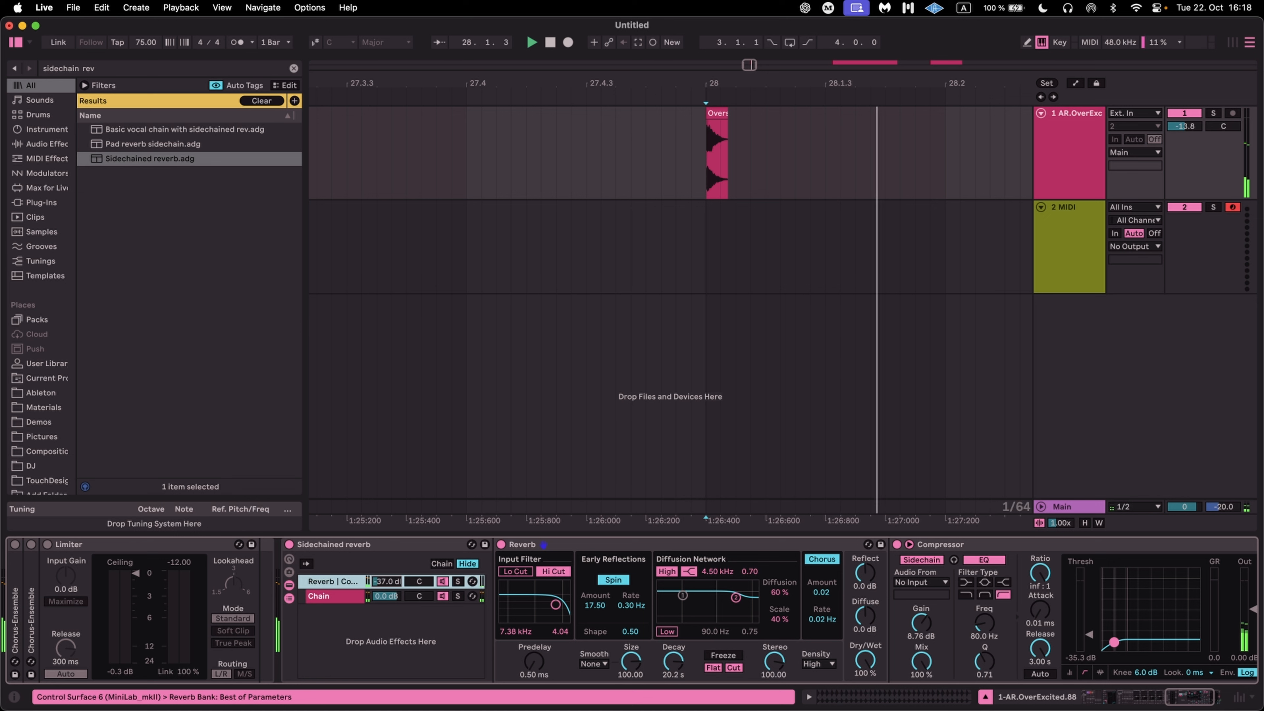
key(space)
key(space)
key(space)
key(space)
drag(378, 581, 377, 565)
key(space)
key(space)
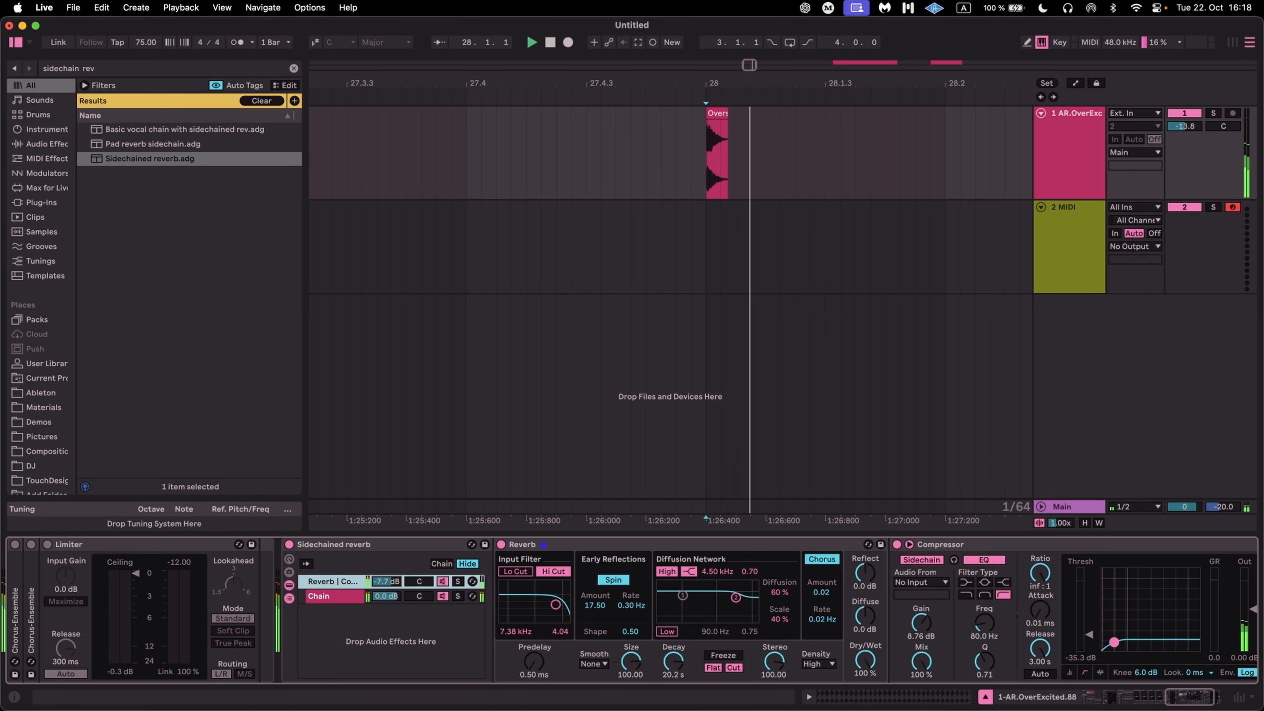
double_click(377, 581)
key(space)
key(space)
key(space)
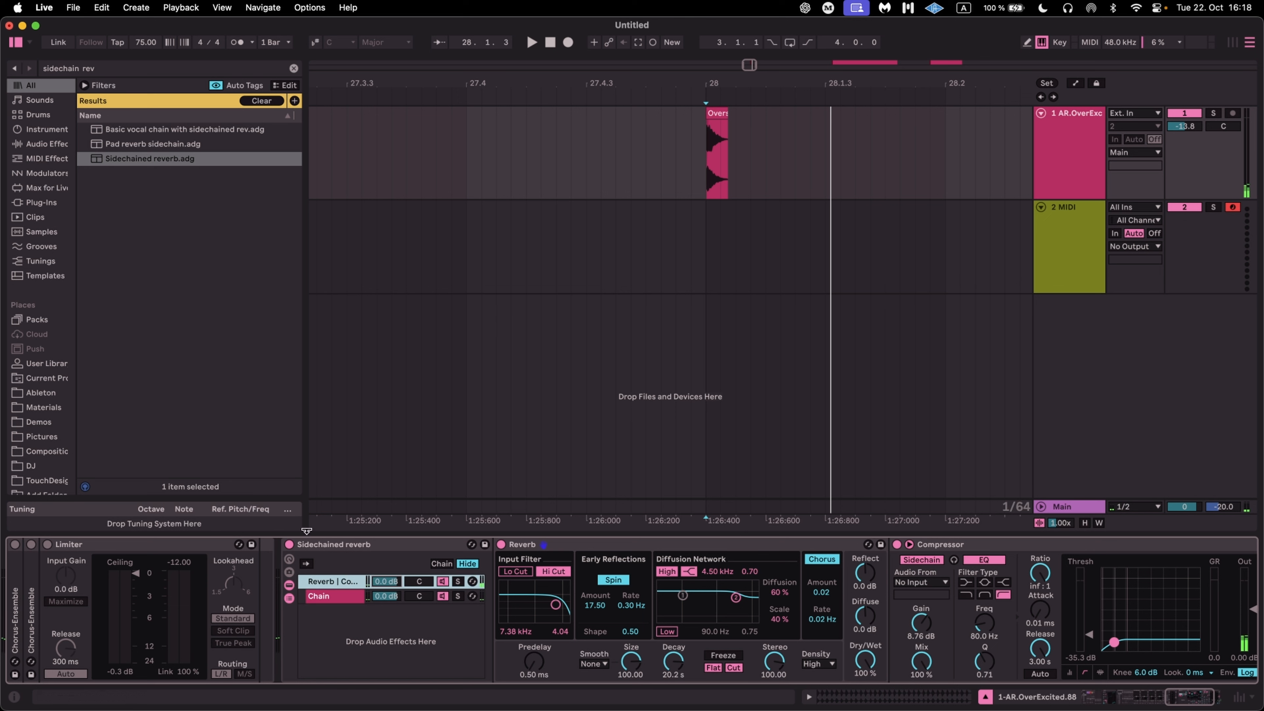
Inspect the empty chain's device area in the Sidechained reverb rack and play the drum hit.
click(348, 599)
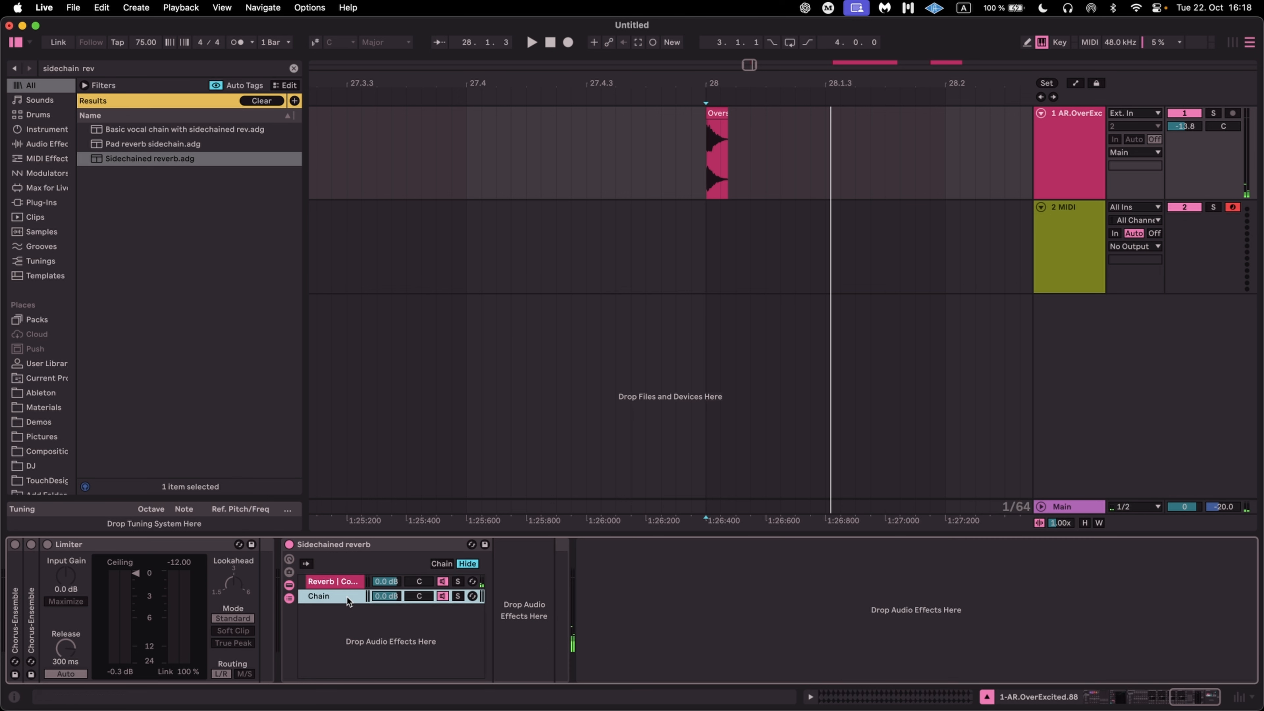
click(505, 609)
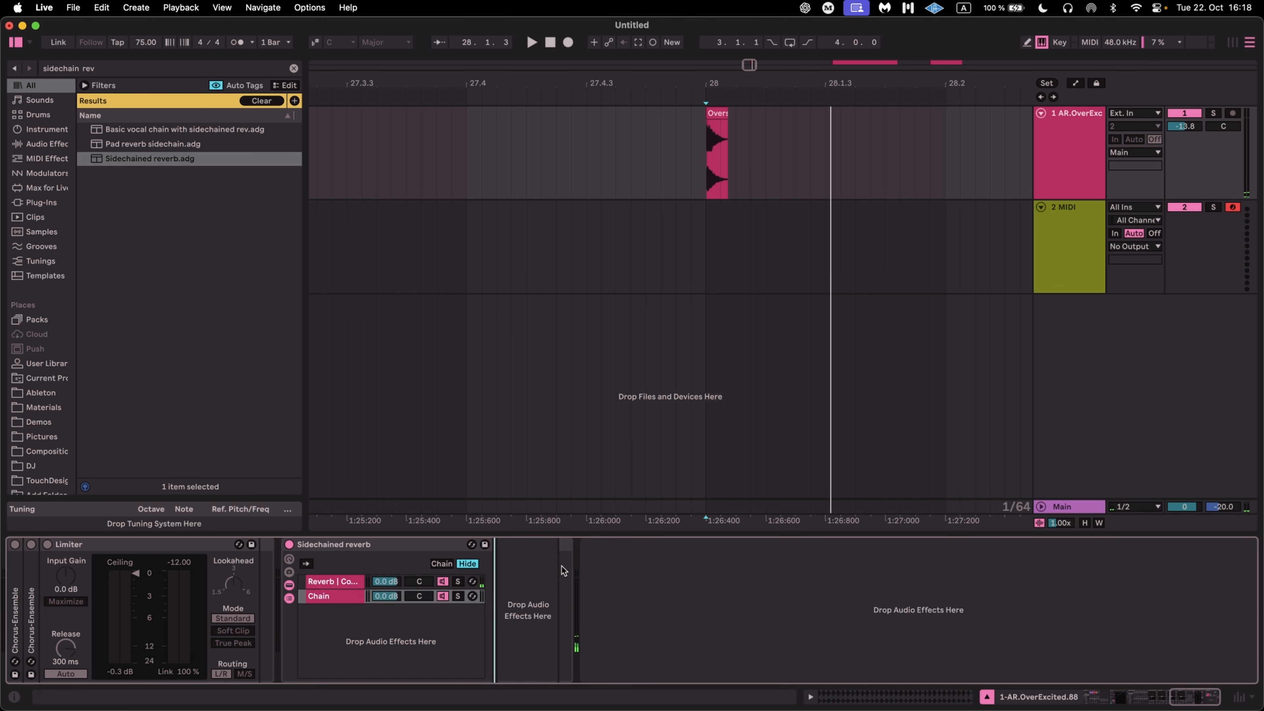
key(space)
key(space)
Set the Compressor's sidechain input to track 1-AR.OverExcited.88, tapped from the Sidechained reverb rack's empty Chain at Post Mixer.
click(354, 580)
click(770, 584)
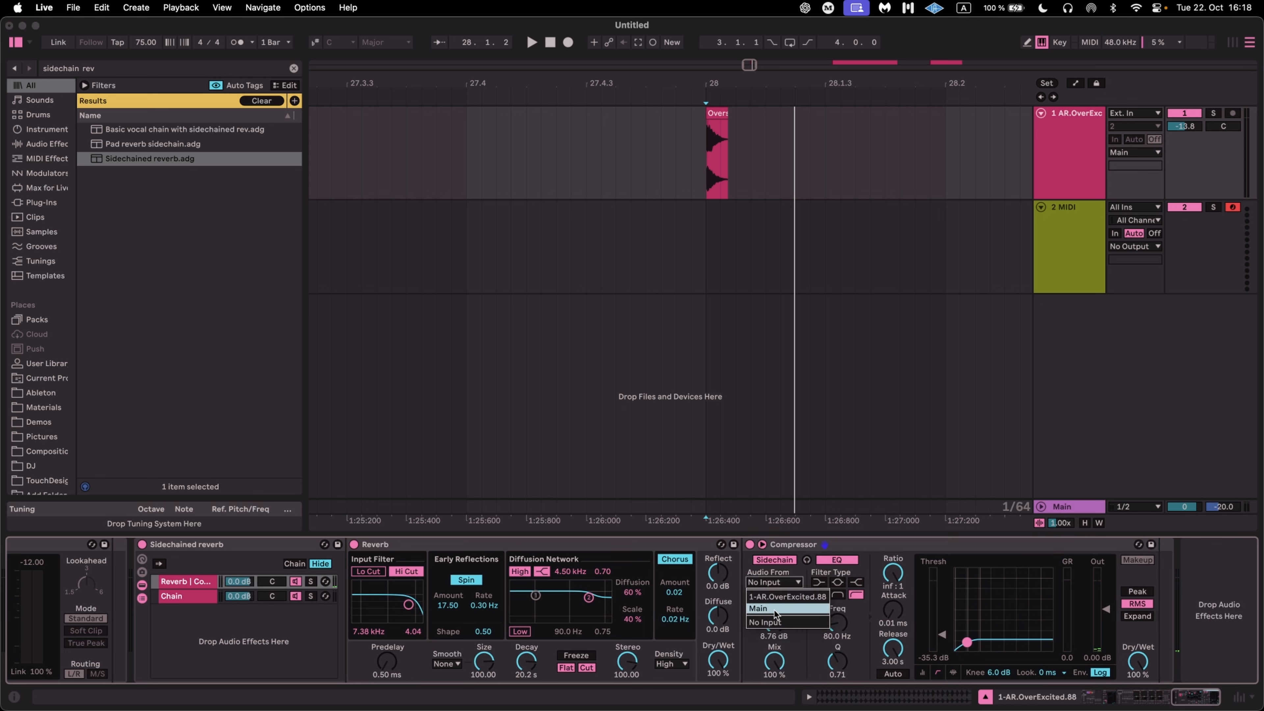
click(787, 596)
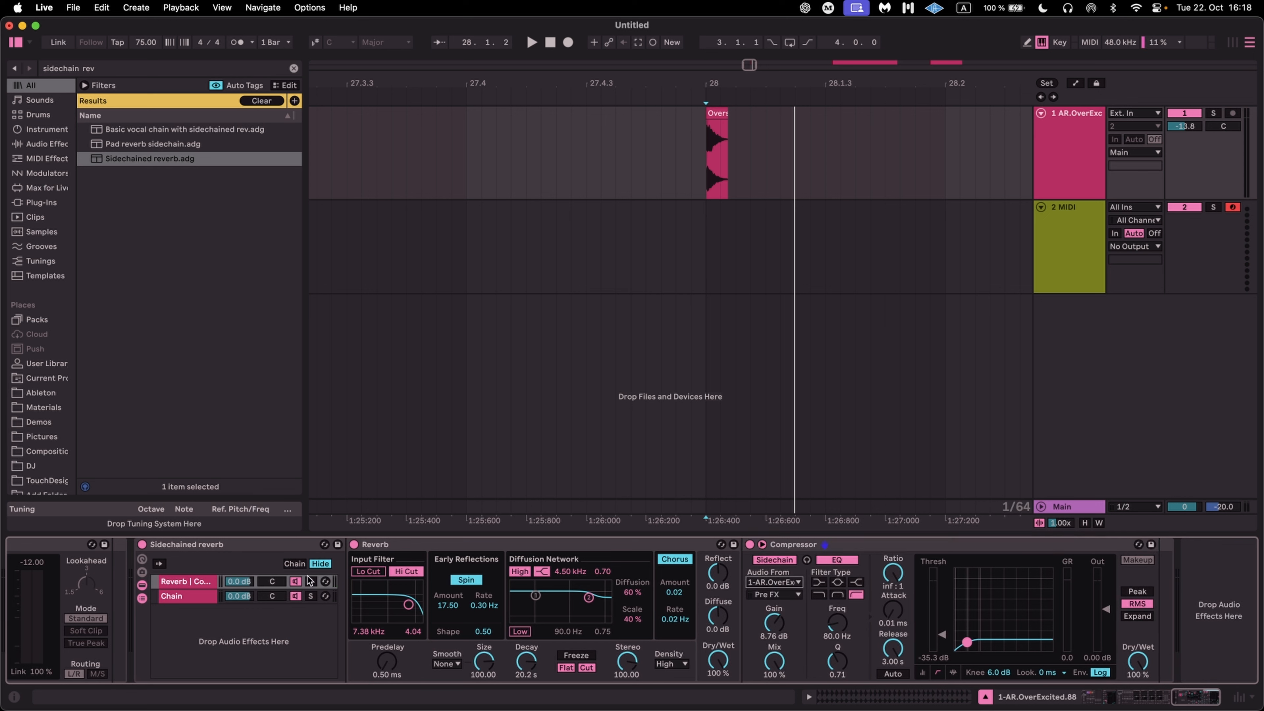
click(754, 596)
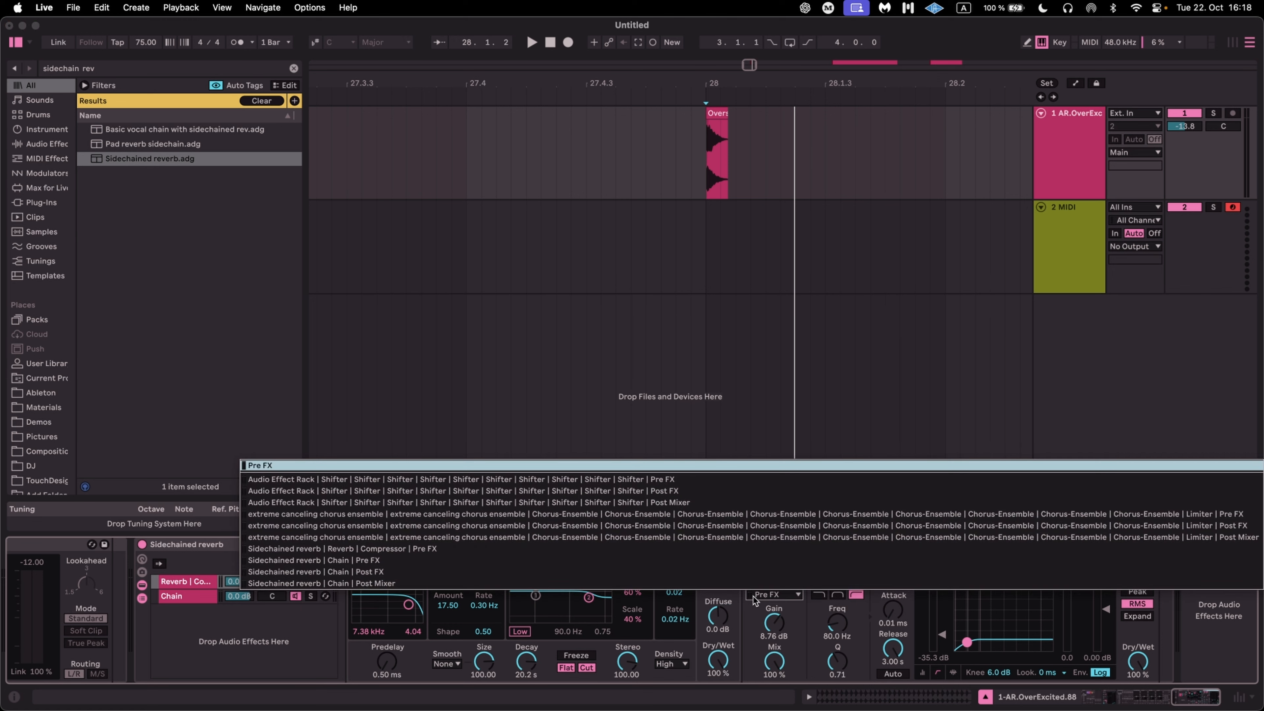
click(753, 600)
click(779, 583)
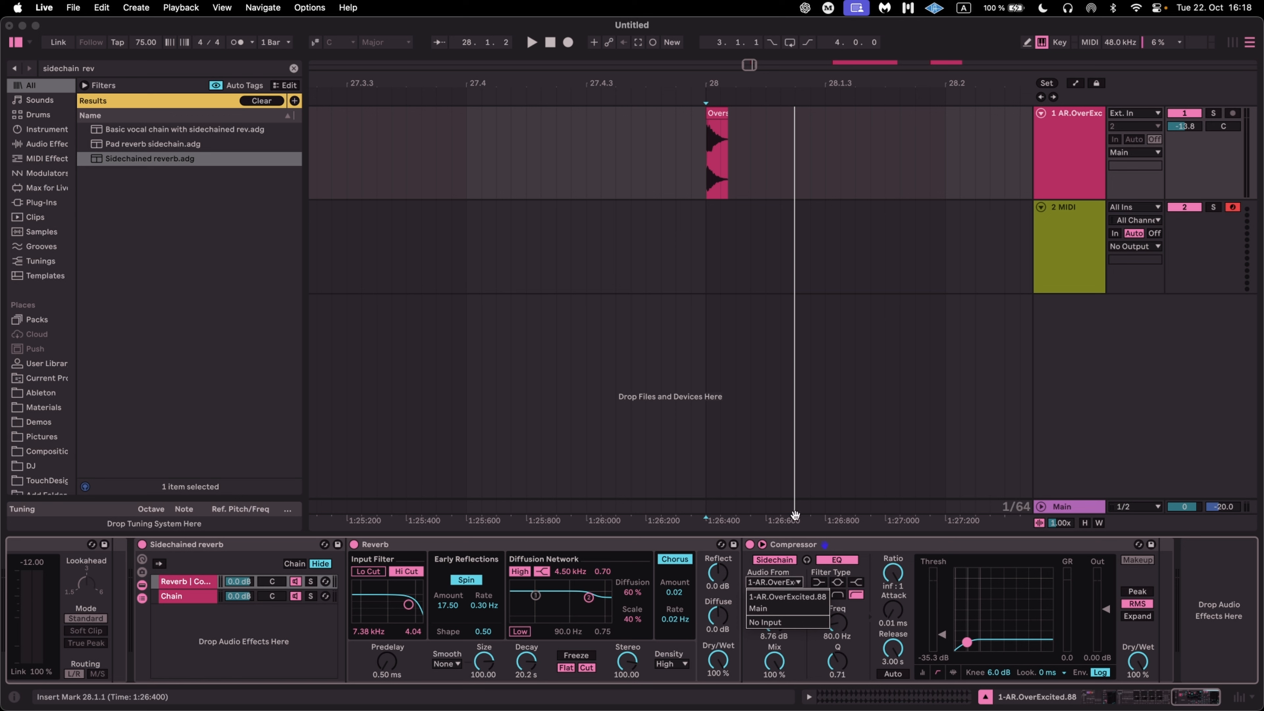
click(781, 596)
click(776, 596)
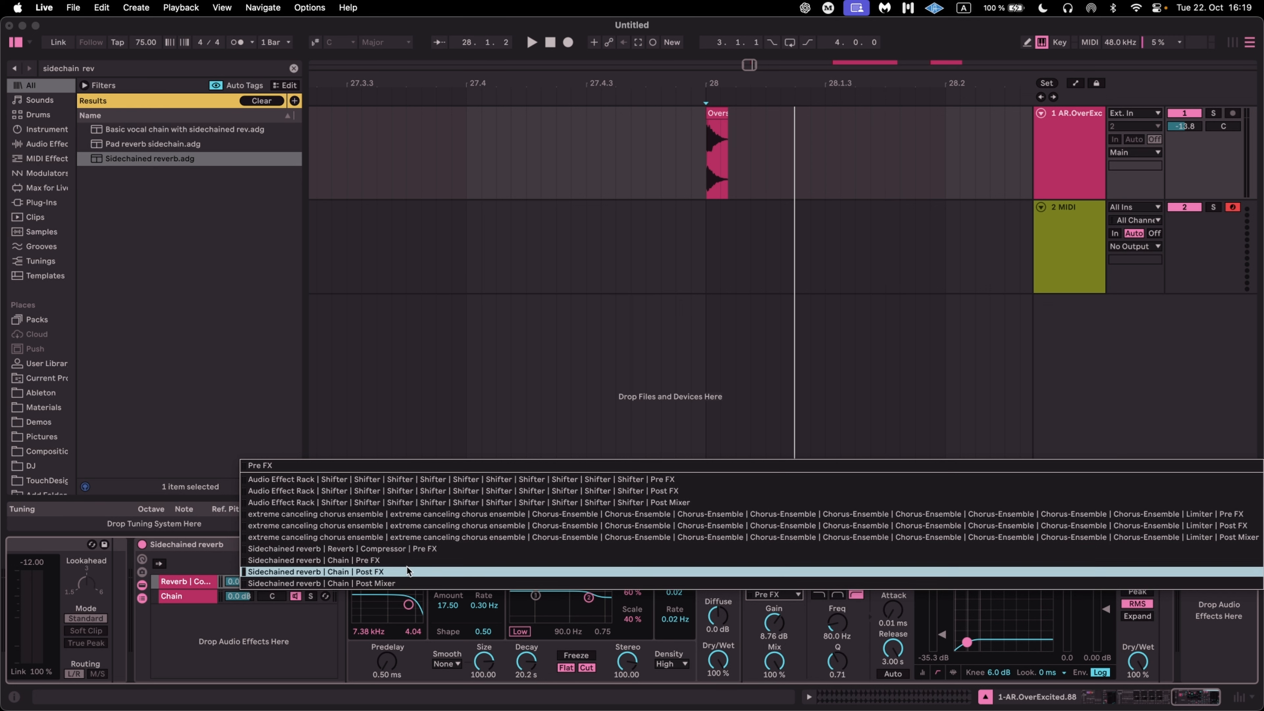
click(390, 582)
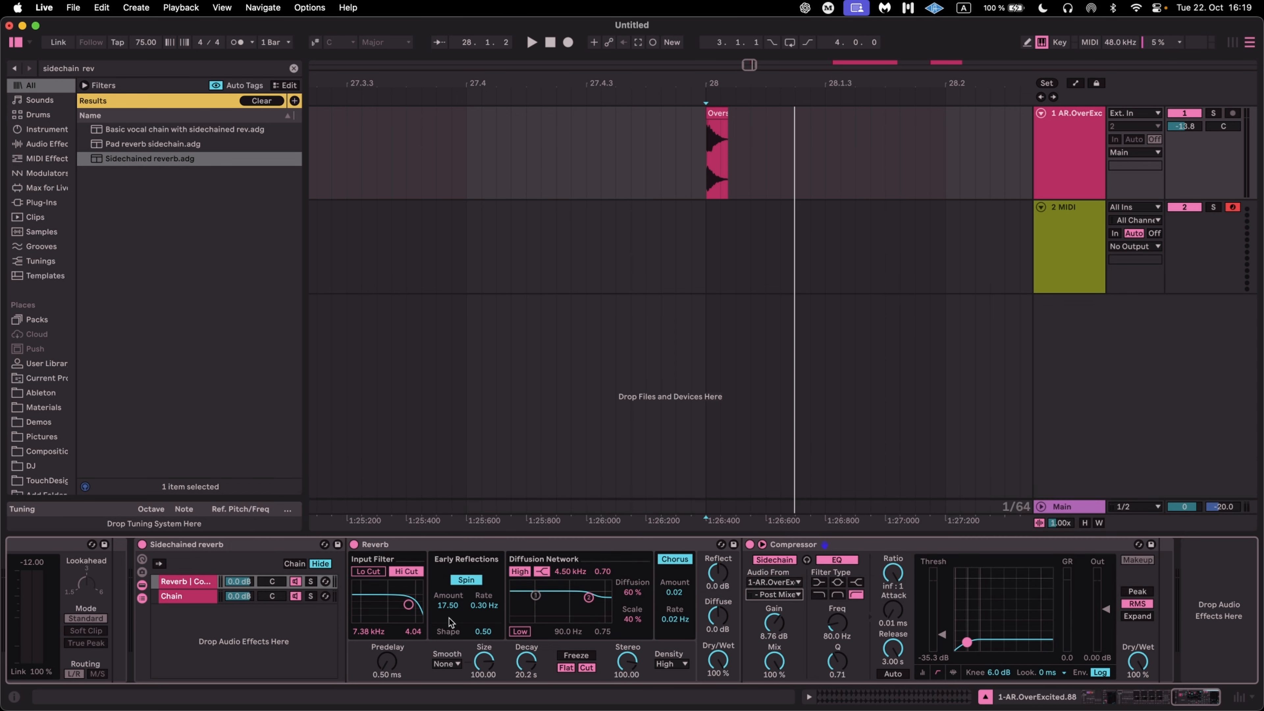
Play the drum hit to examine the Compressor's gain reduction on the reverb, comparing the dry and reverb chains.
key(space)
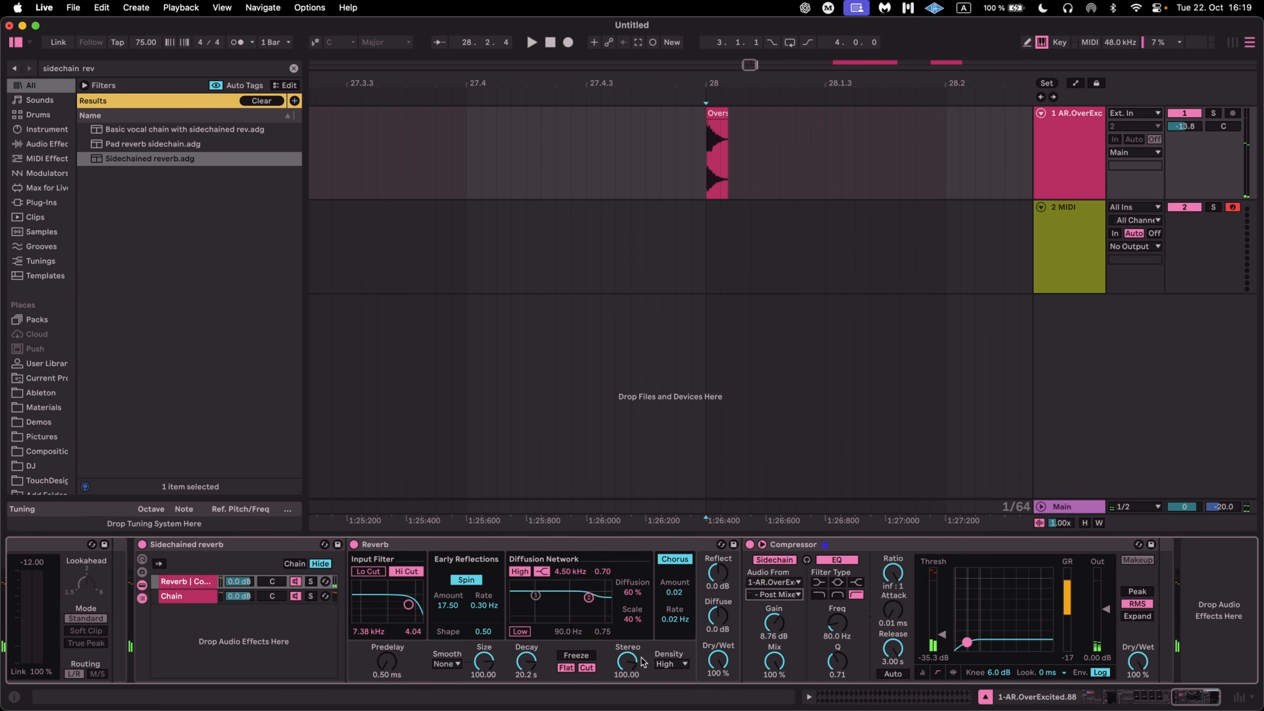
mouse_move(893, 648)
mouse_down()
mouse_move(893, 677)
mouse_move(893, 642)
mouse_up()
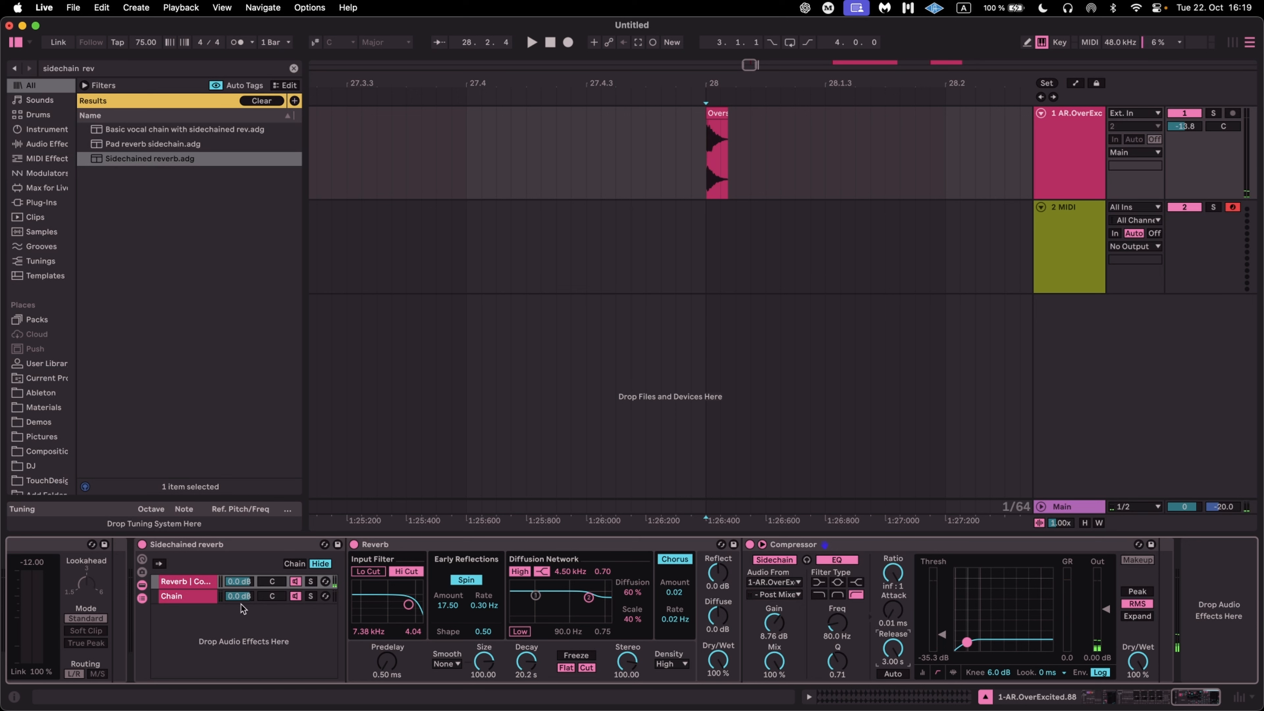
click(196, 599)
click(189, 581)
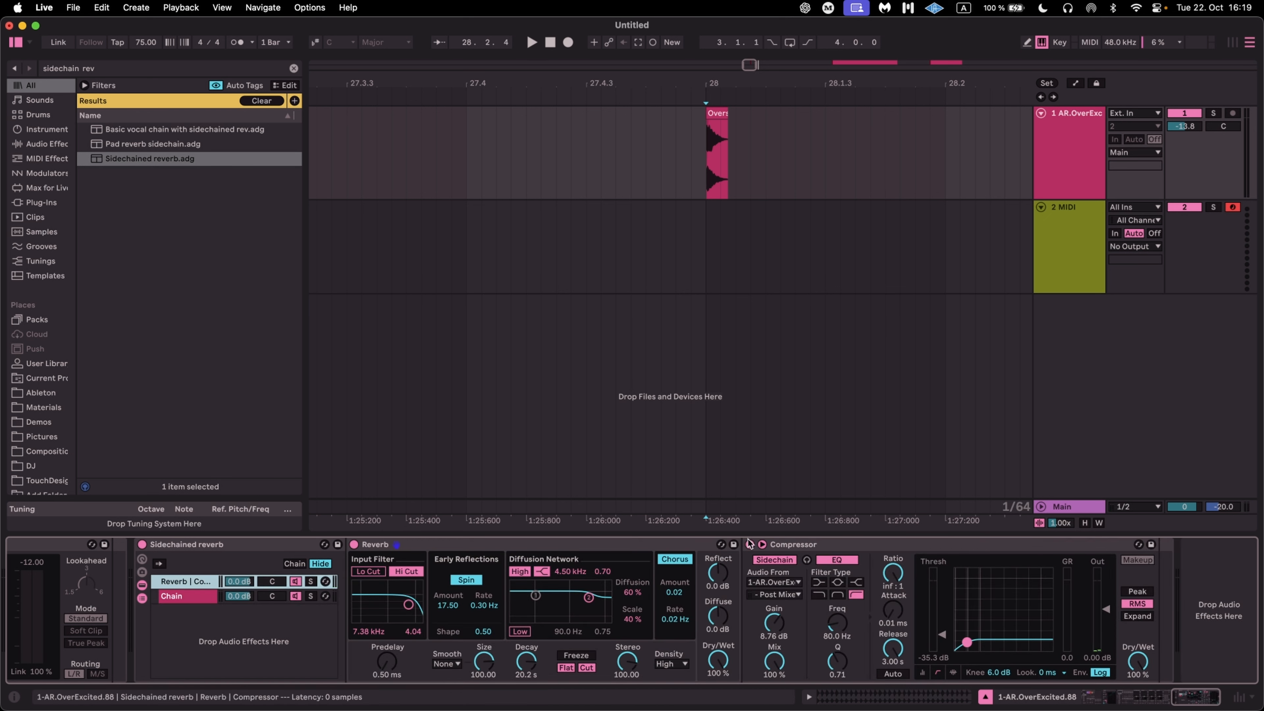
key(space)
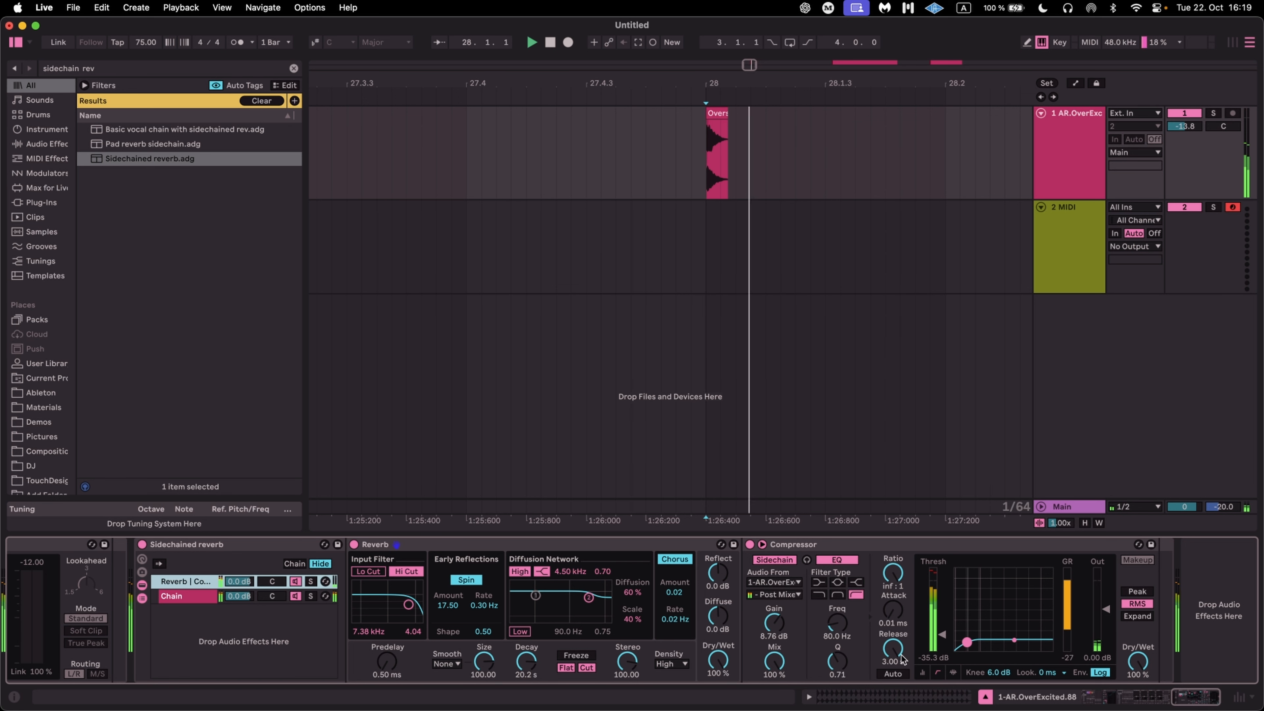
Shorten the Compressor's release to 241 ms and audition the drum hit.
mouse_move(893, 647)
mouse_down()
mouse_move(893, 687)
mouse_move(899, 655)
mouse_up()
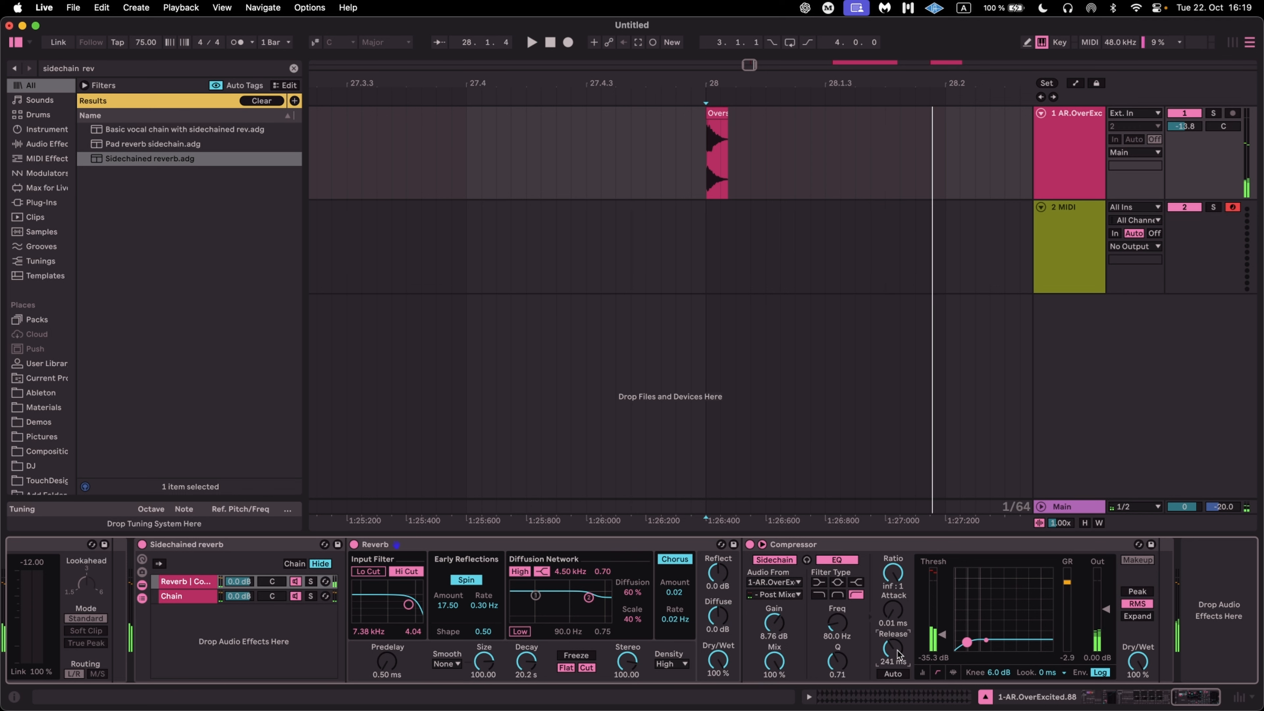
key(space)
key(space)
key(space)
Raise the first track's volume to -5.2 dB and play the drum hit.
drag(1197, 122, 1197, 83)
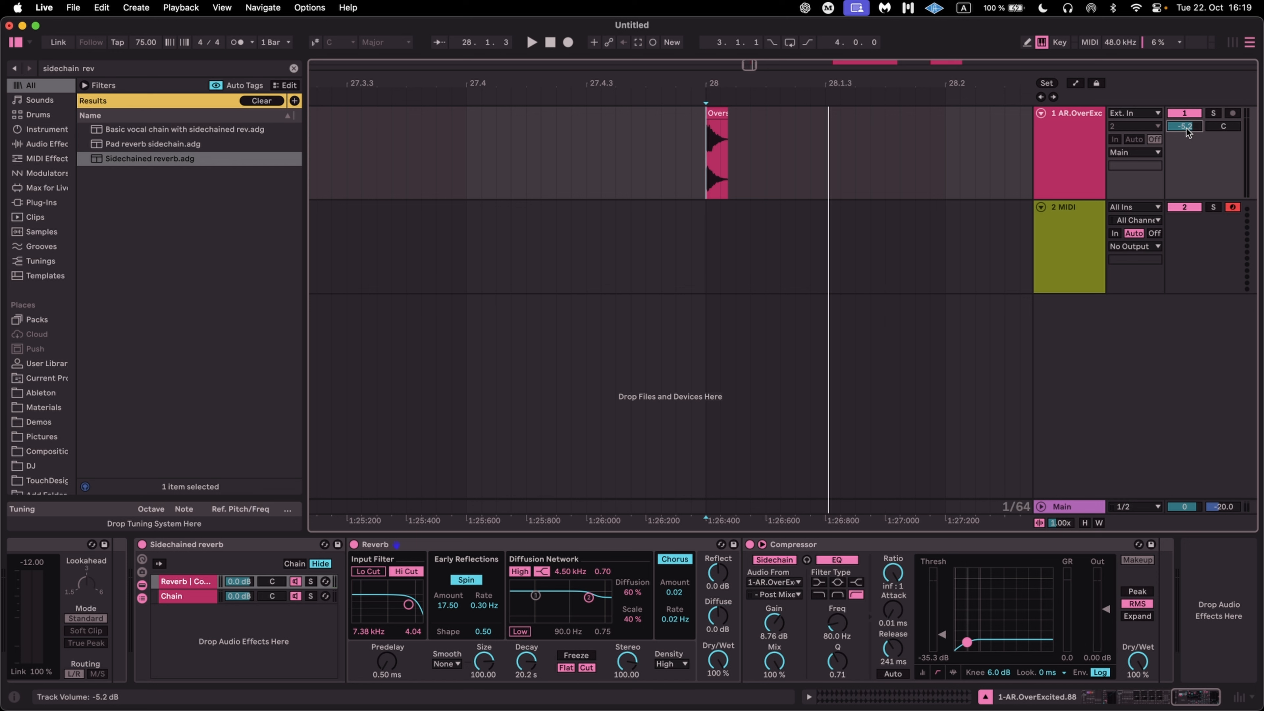
key(space)
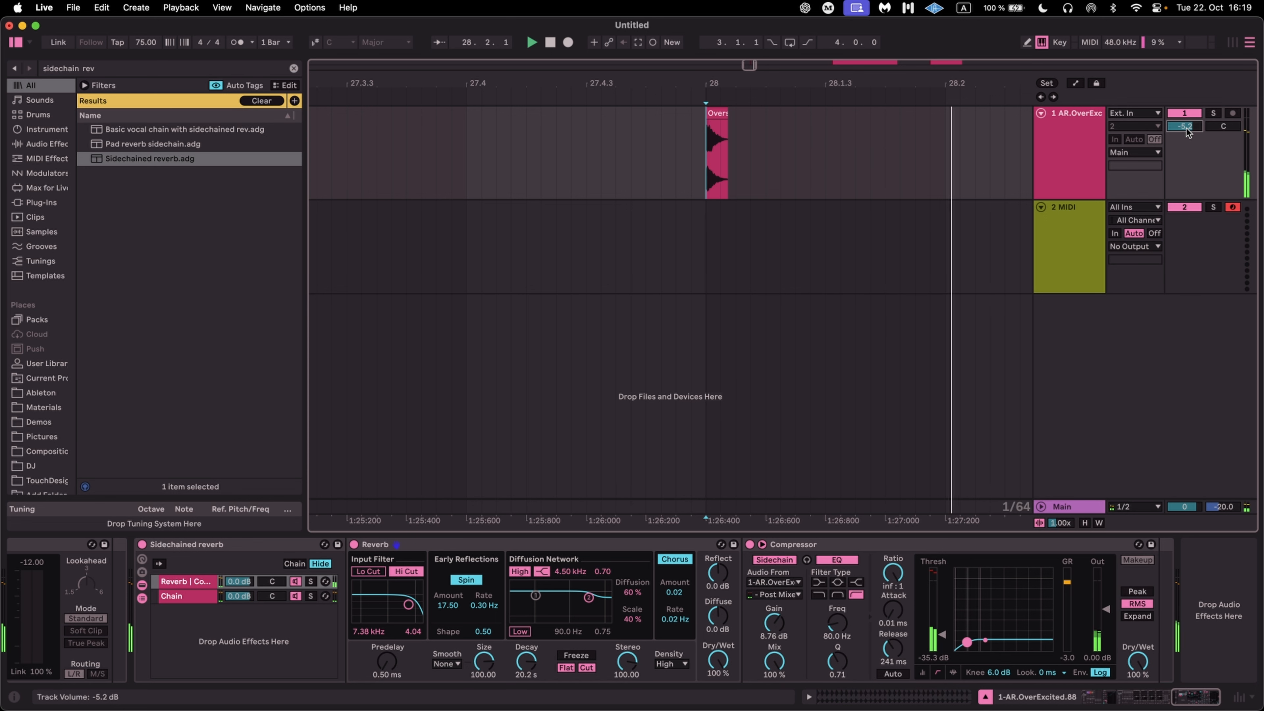
key(space)
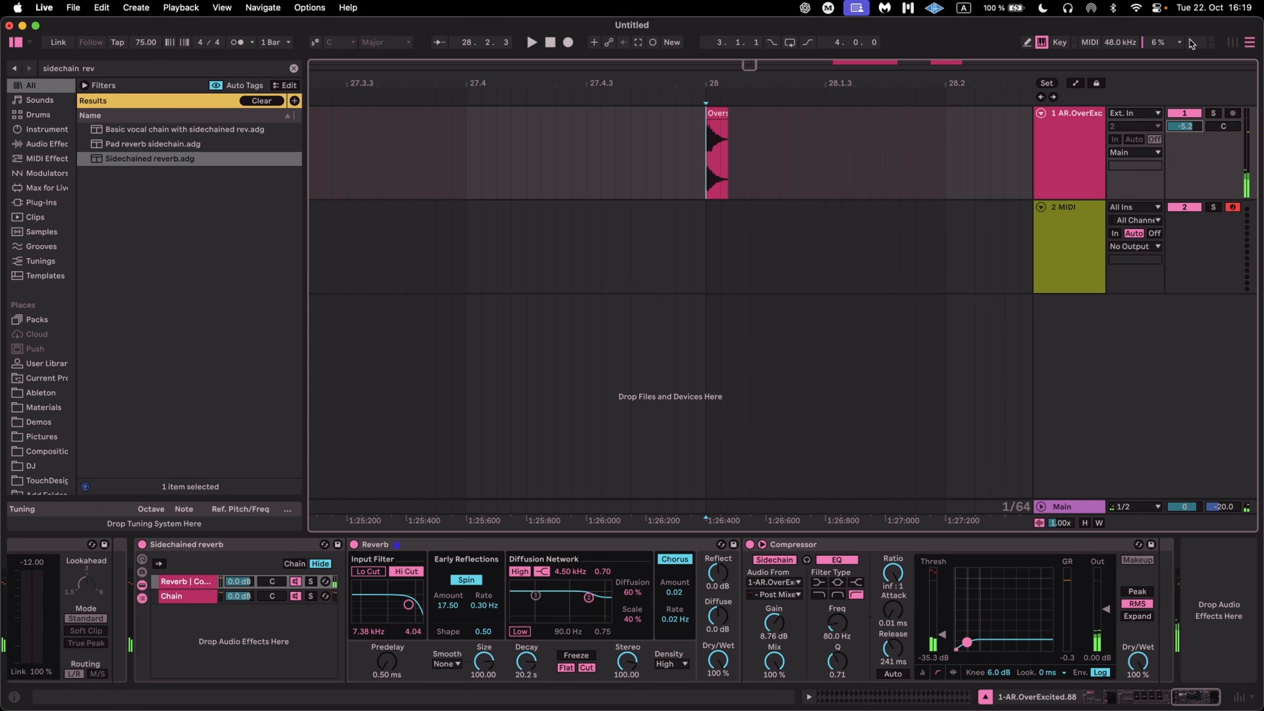
Place the insert marker on the first track at 27.4.1, one beat before the drum hit.
click(556, 174)
click(458, 182)
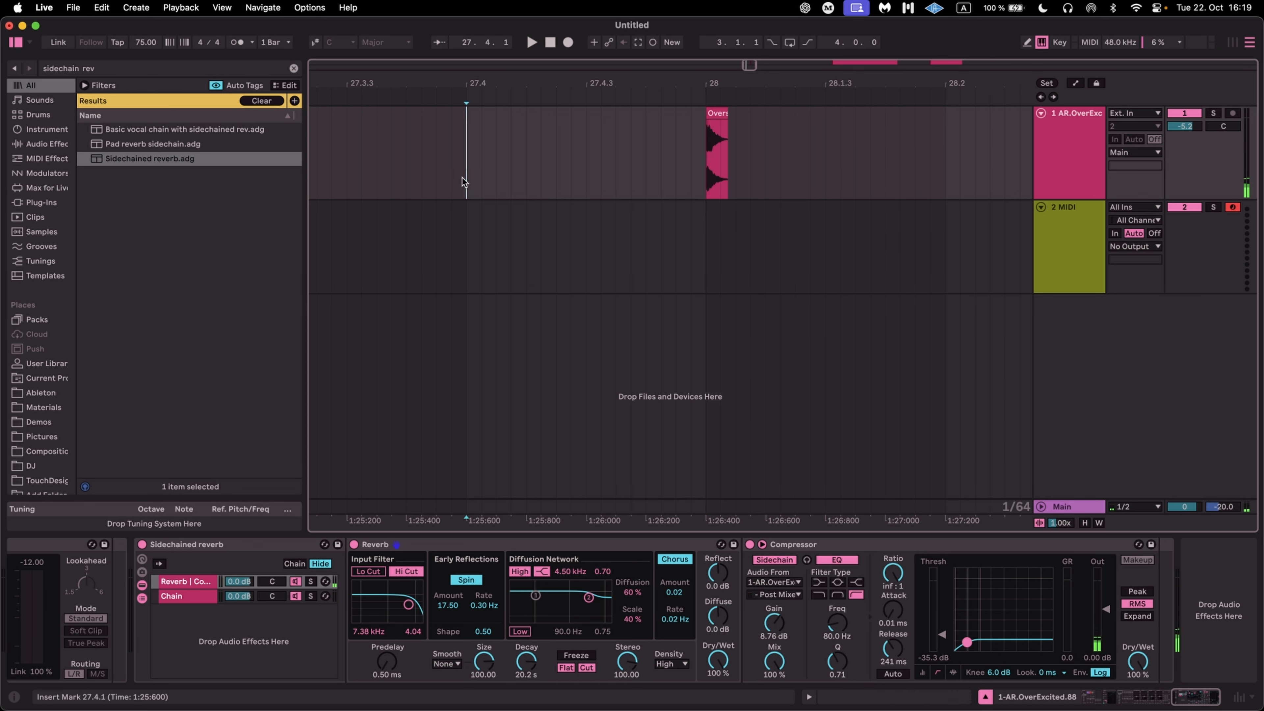
Search the browser for snare samples and place 140-Katana-SnareFX.aif on the first track at about 27.2.3.
key(super+f)
text(snare)
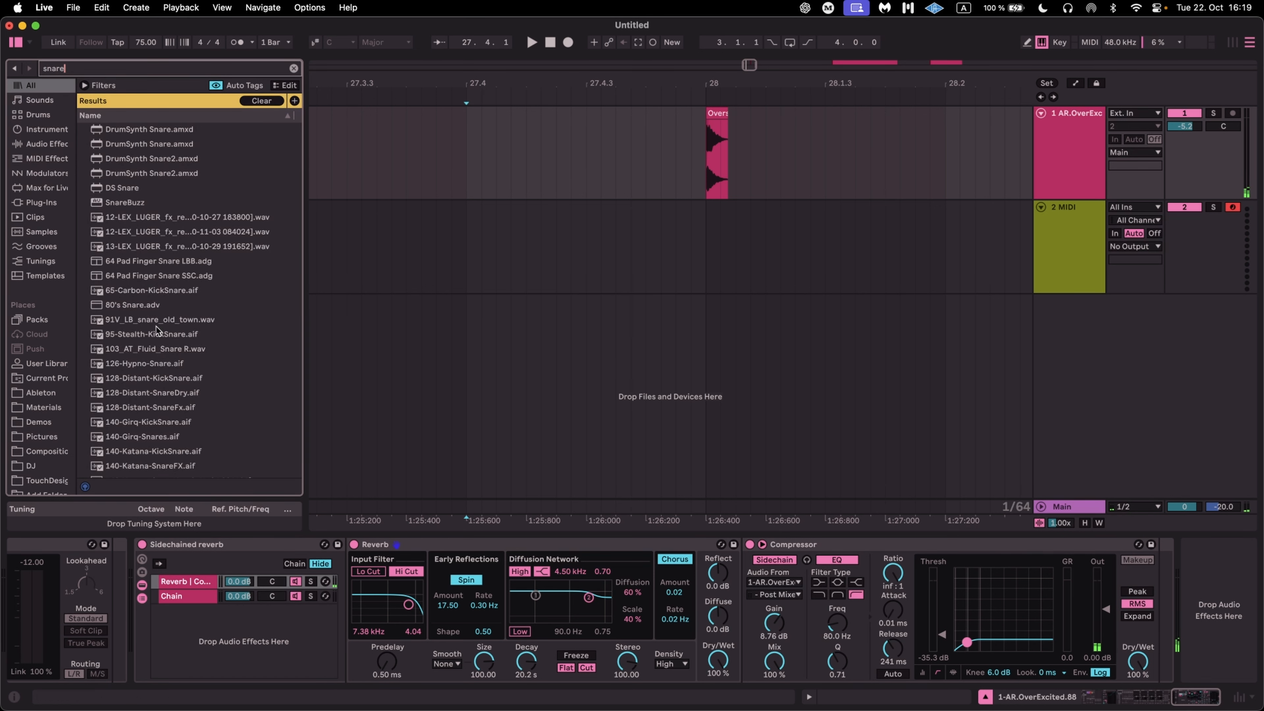
scroll(157, 329, down, 3)
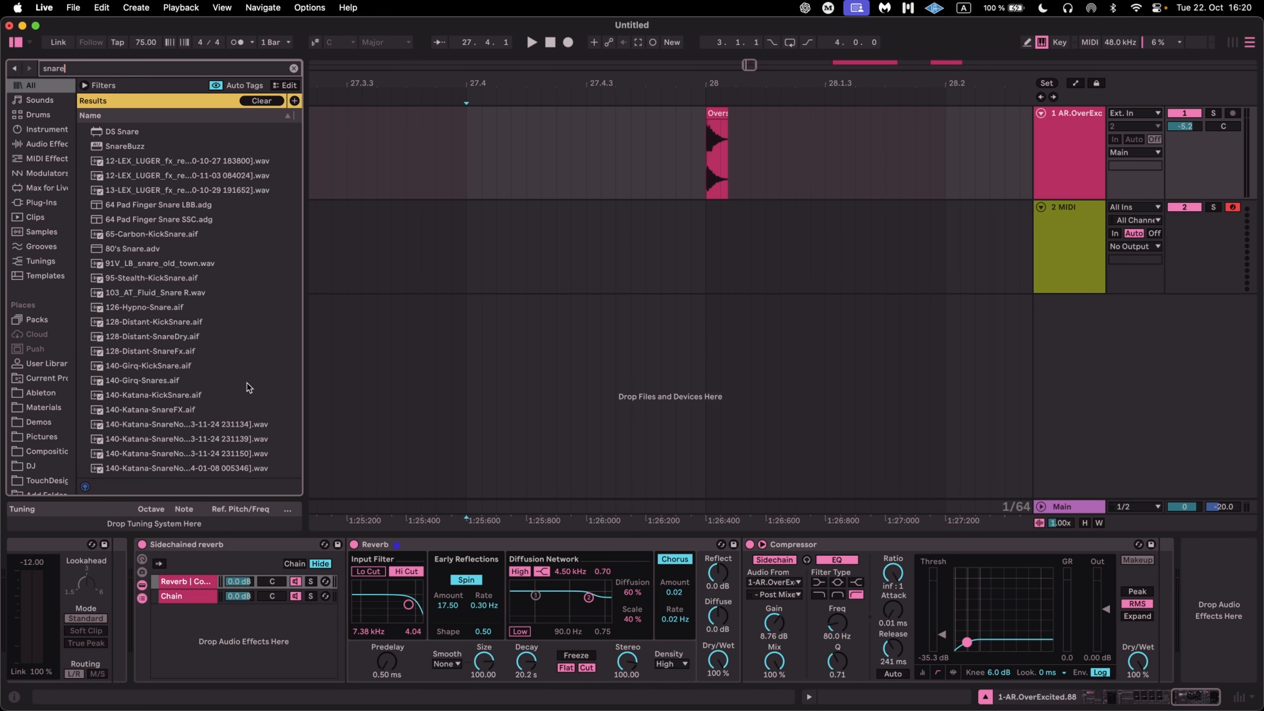
scroll(181, 354, down, 5)
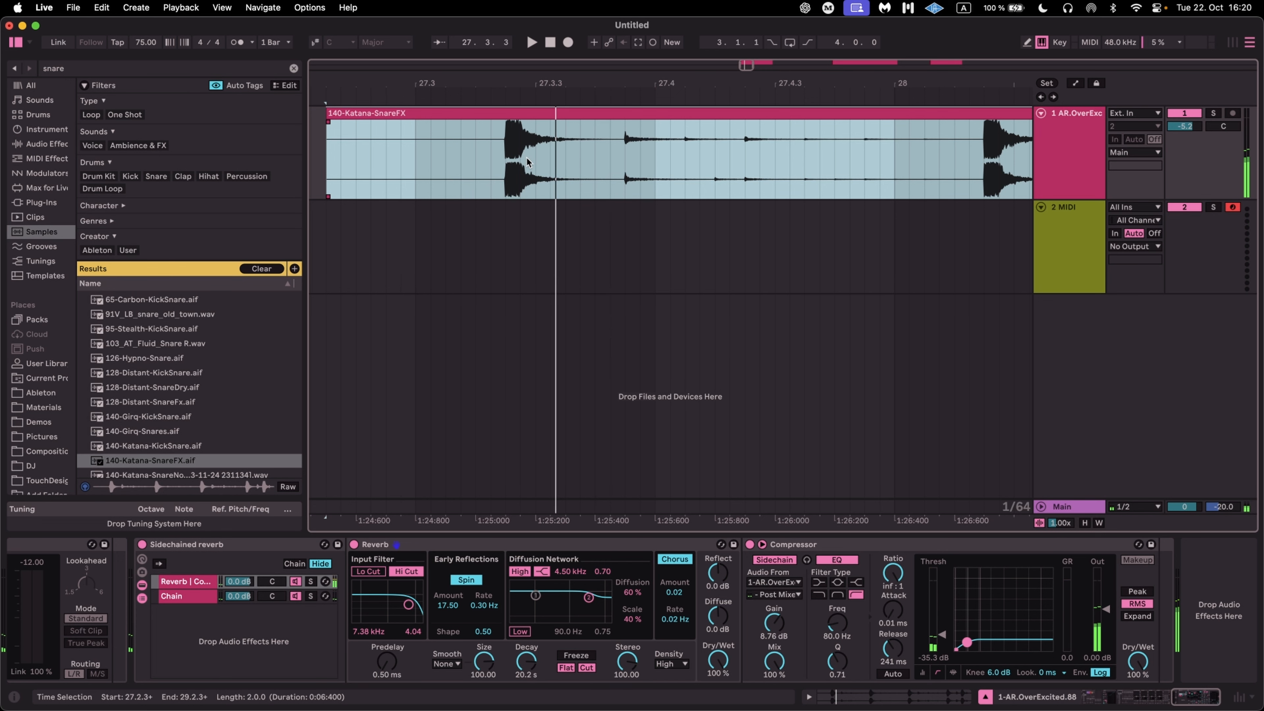
scroll(528, 209, left, 2)
Shorten the Reverb's decay to 2.64 s and audition the snare clip.
click(527, 662)
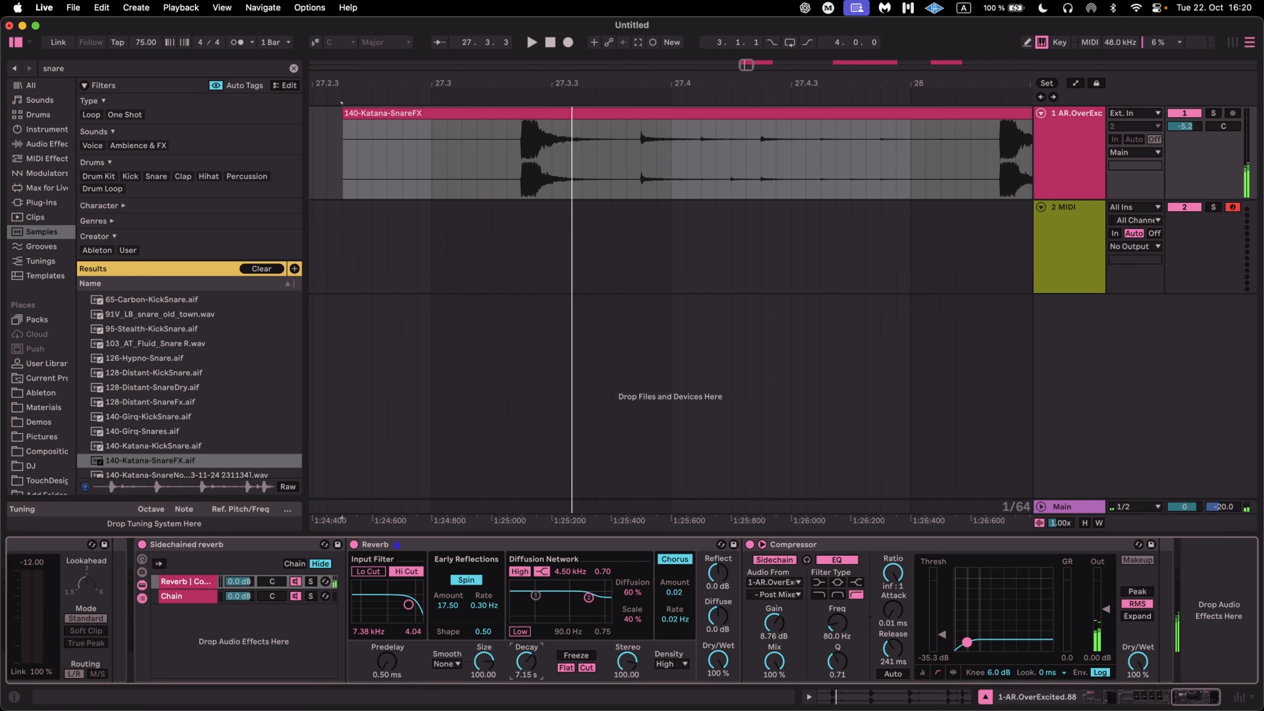
drag(527, 663, 526, 672)
key(space)
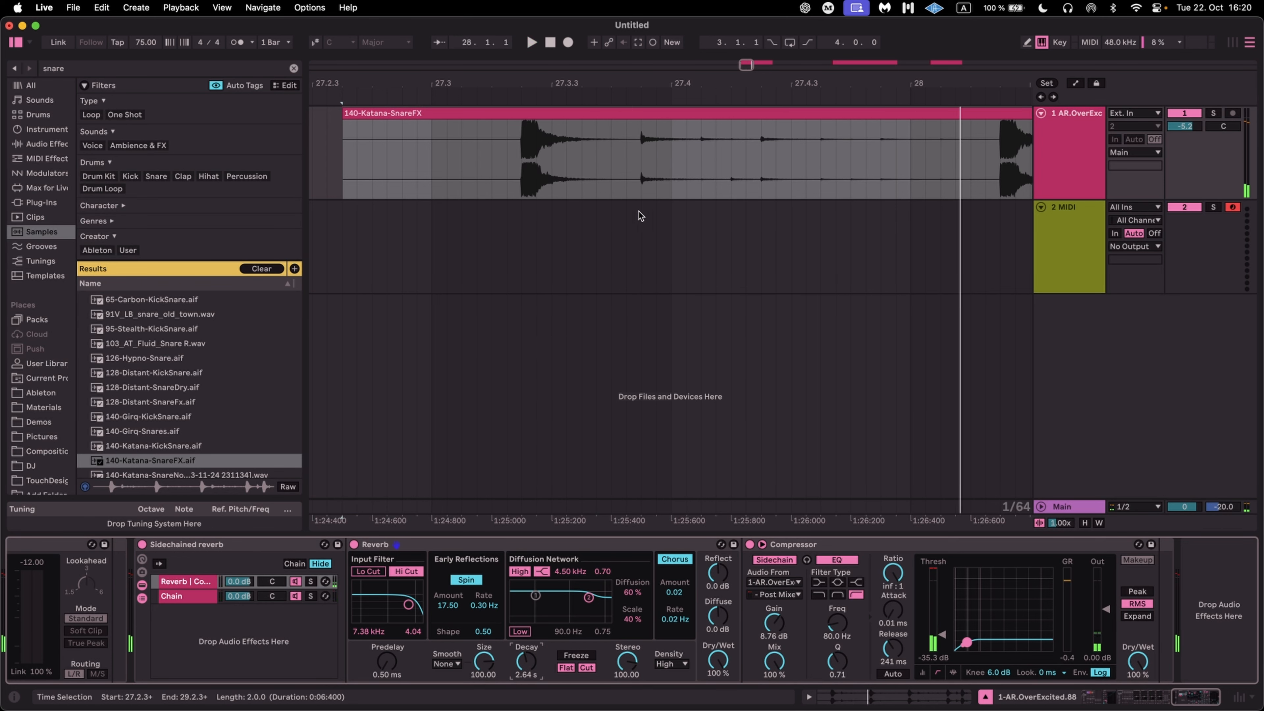
key(space)
Delete the snare clip's section from about 27.3.4 to 28.1.1 and play the isolated first hit.
drag(627, 177, 927, 152)
key(Delete)
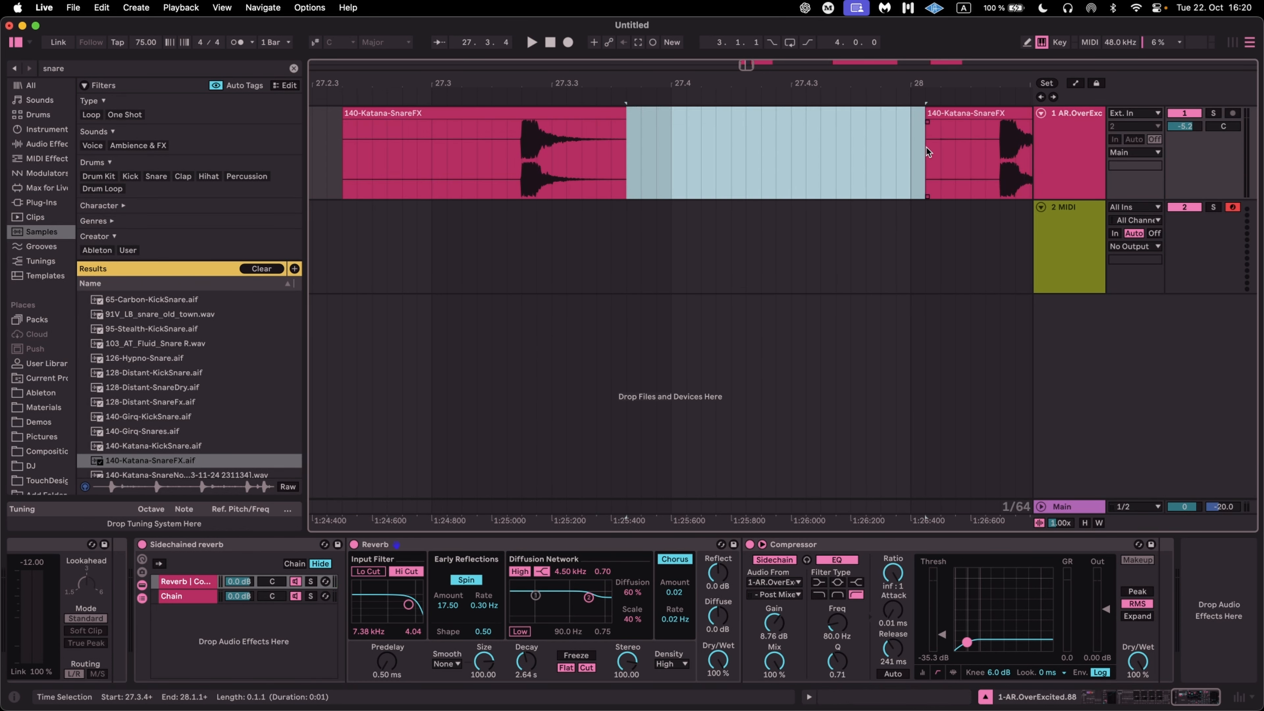
click(477, 171)
key(space)
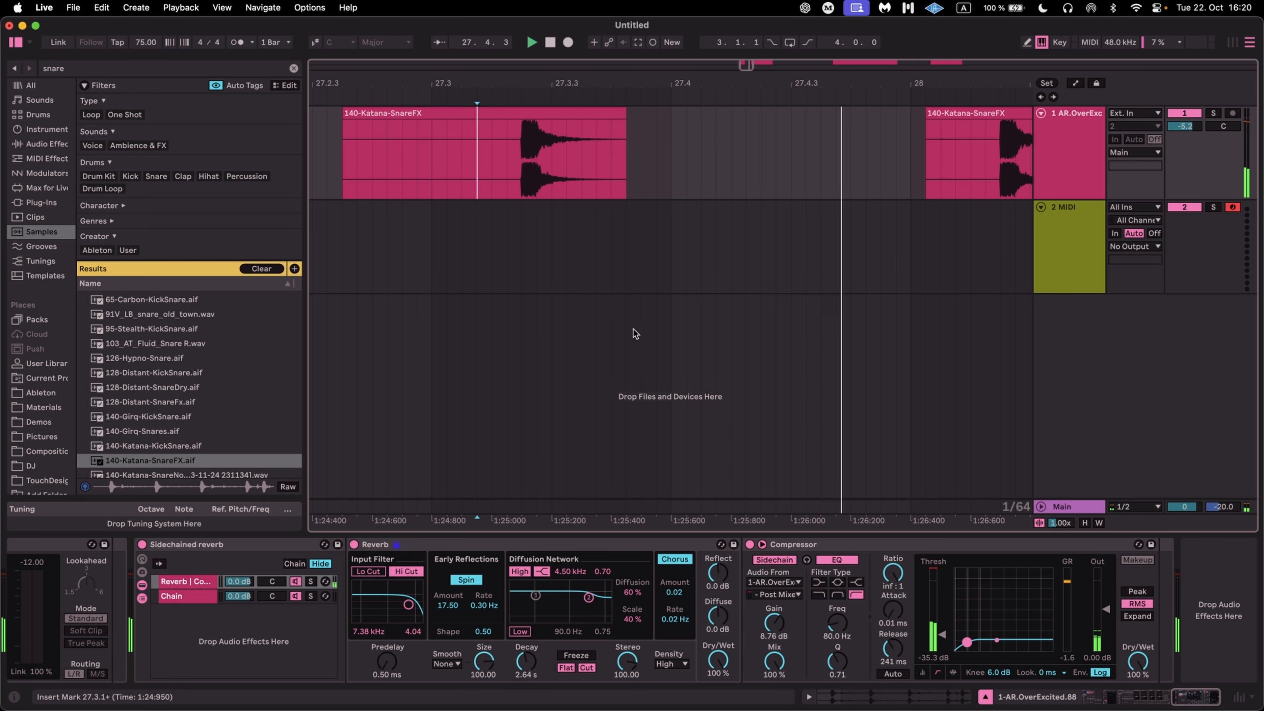
key(space)
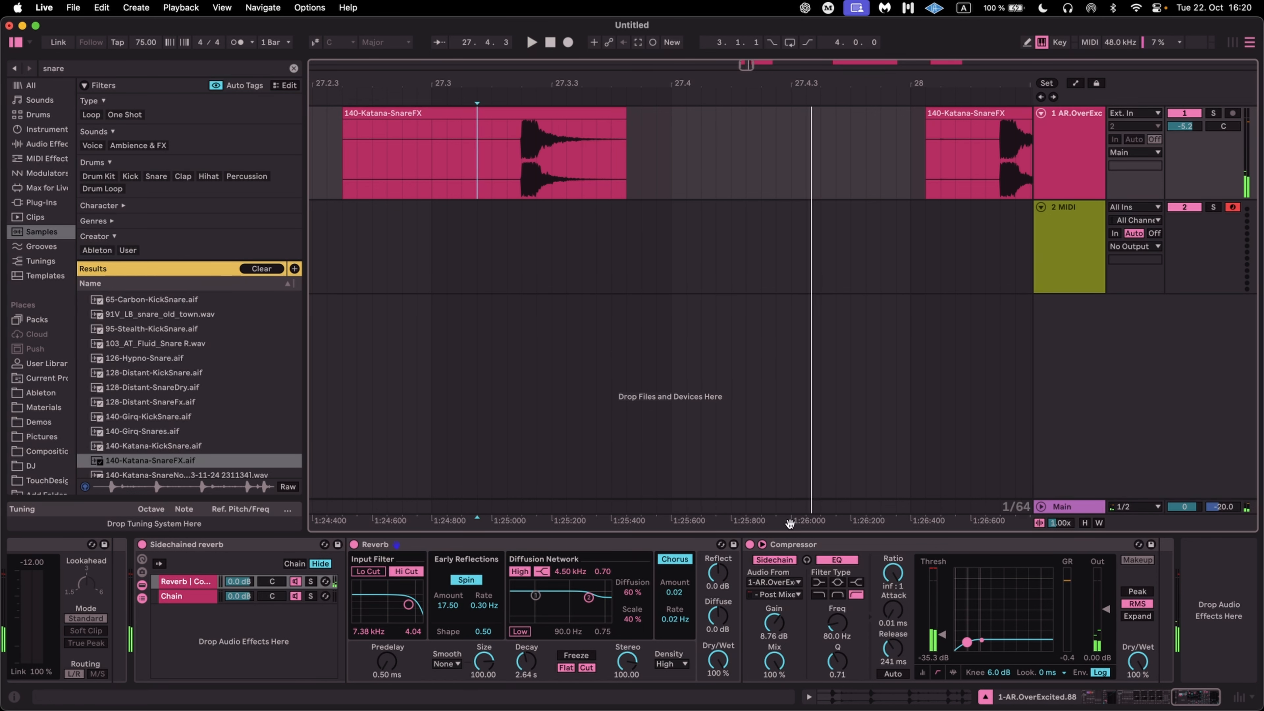
Play the snare hit with the Compressor bypassed and re-enabled to compare the reverb tails.
click(749, 544)
key(space)
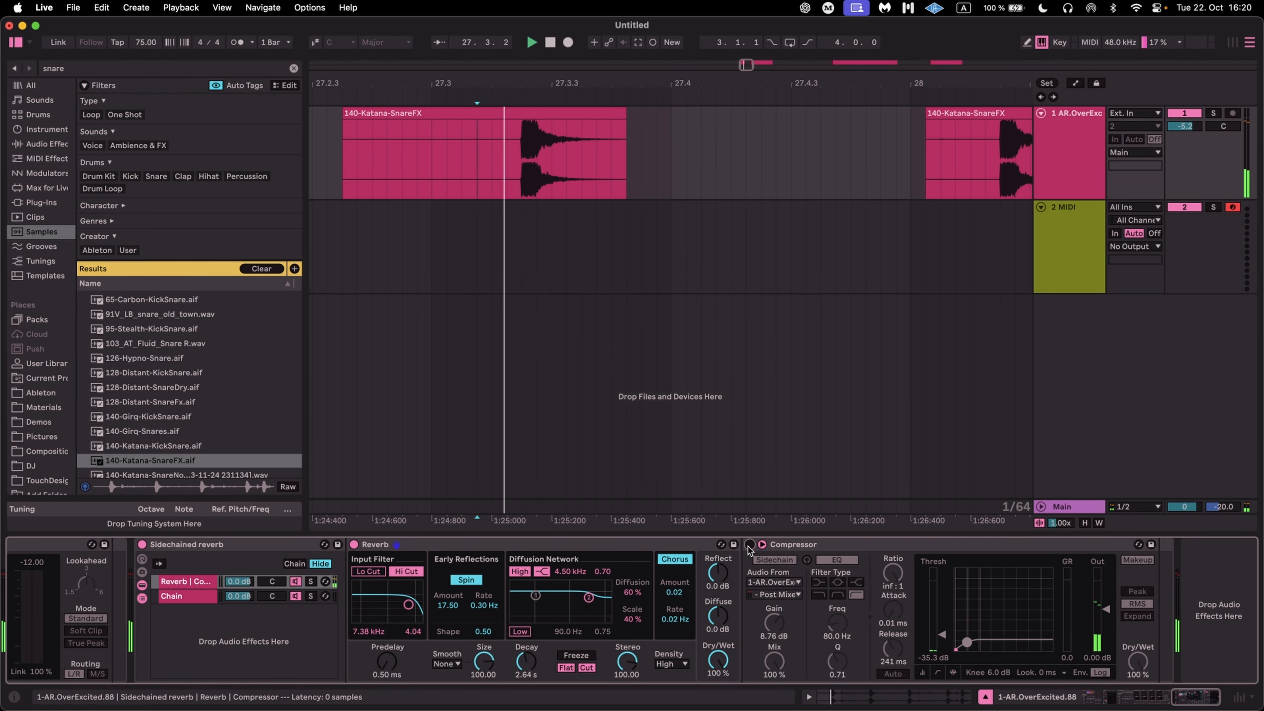
click(748, 544)
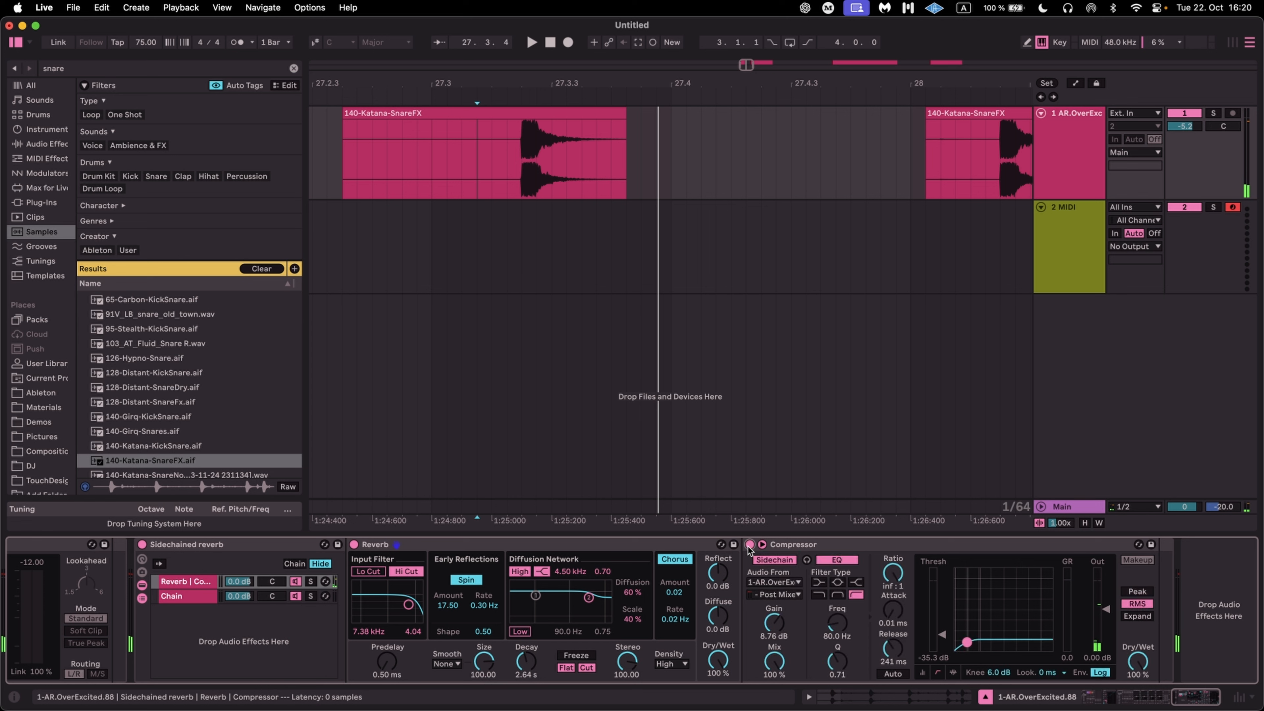
key(space)
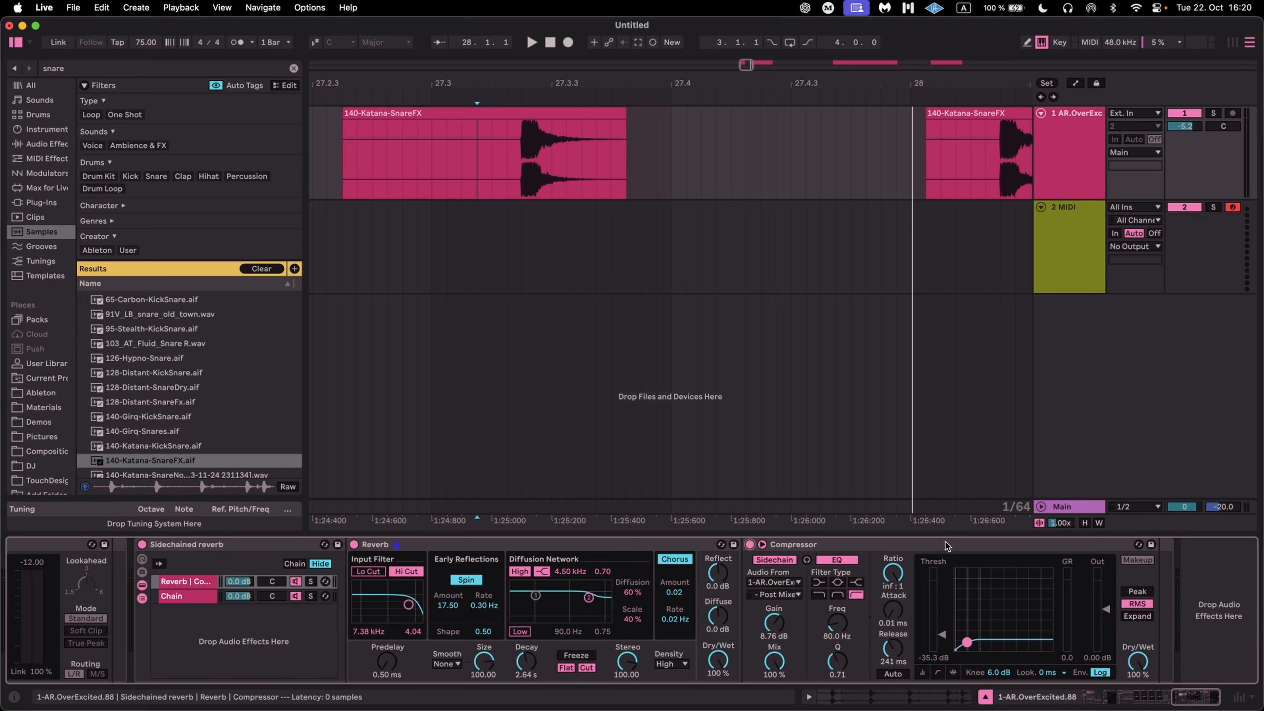
Lengthen the Compressor's release to 3.00 s and audition the snare hit.
drag(894, 650, 894, 617)
click(971, 544)
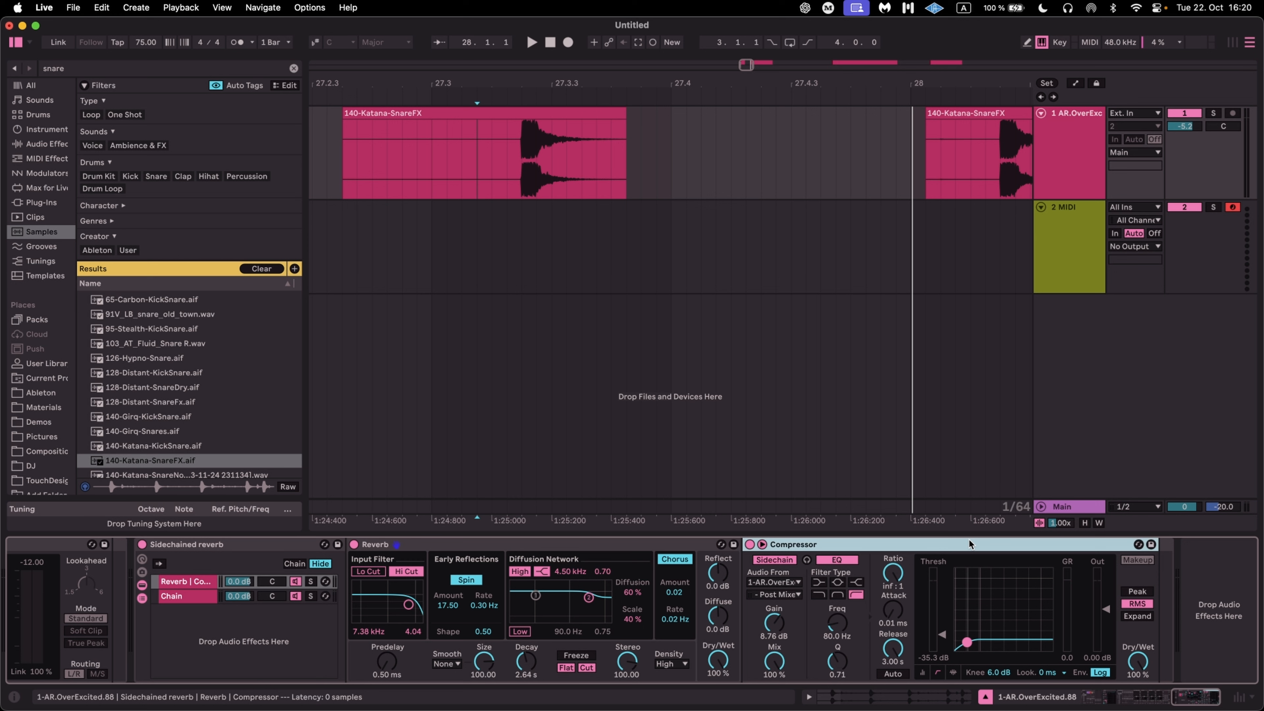
key(space)
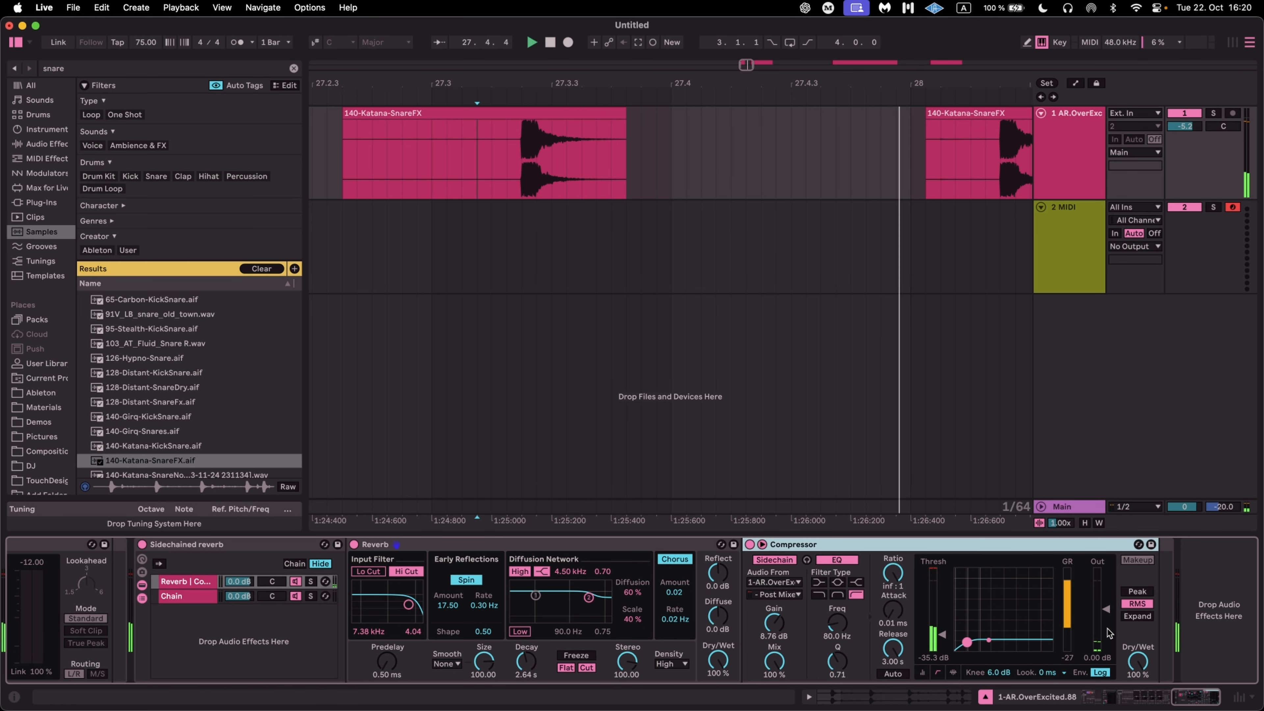
Insert an Envelope Follower after the Compressor in the reverb chain and play the snare hit.
click(1169, 609)
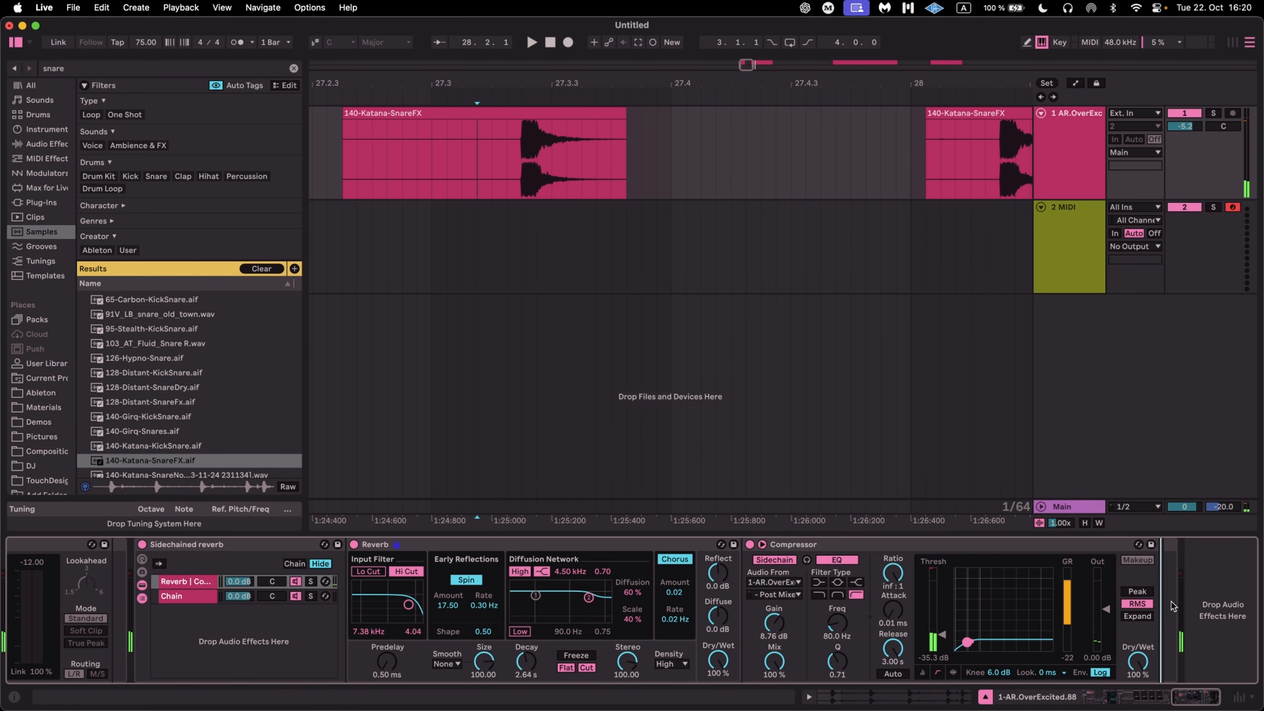
key(super+f)
text(envelop)
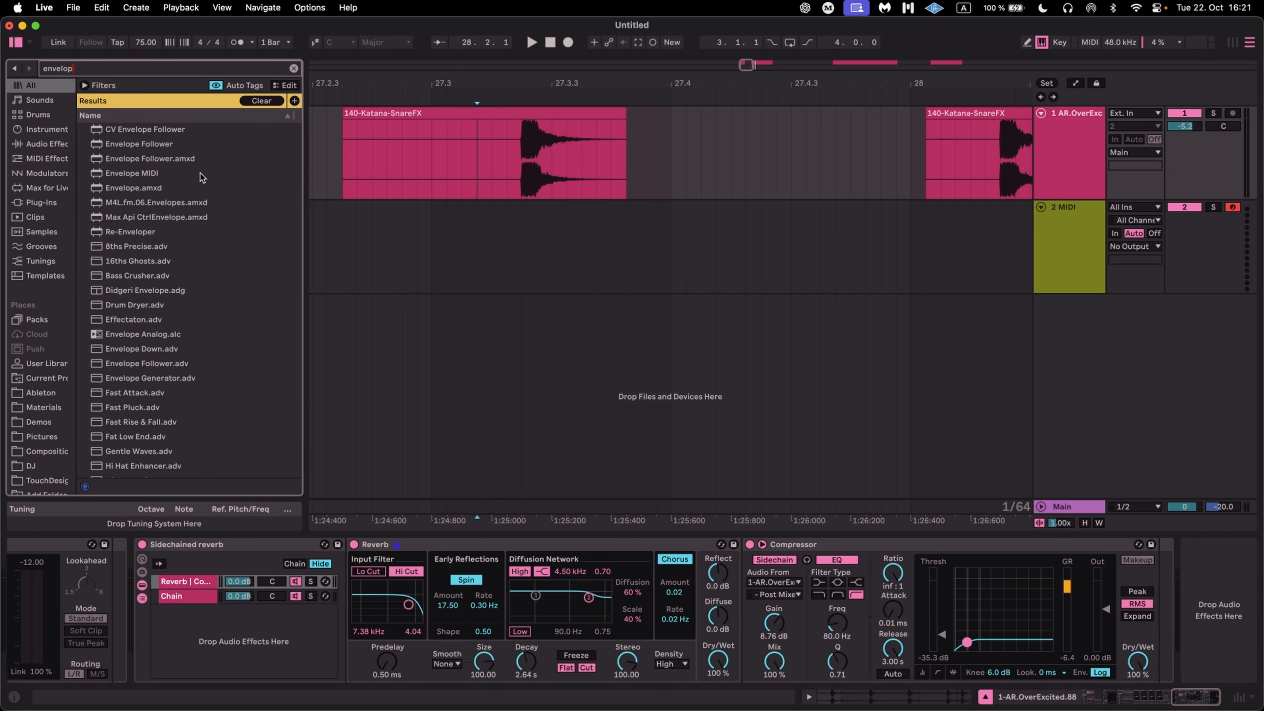
mouse_move(144, 146)
mouse_down()
mouse_move(207, 156)
mouse_move(898, 563)
mouse_move(1133, 617)
mouse_up()
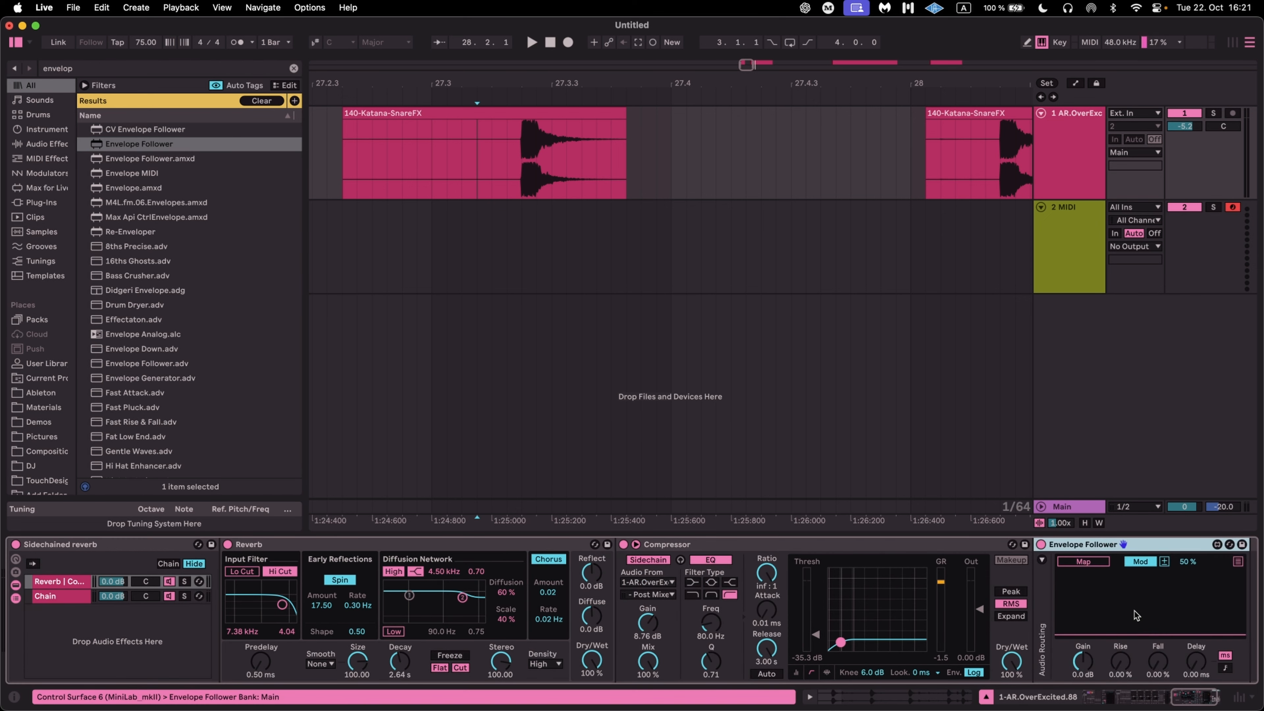
key(space)
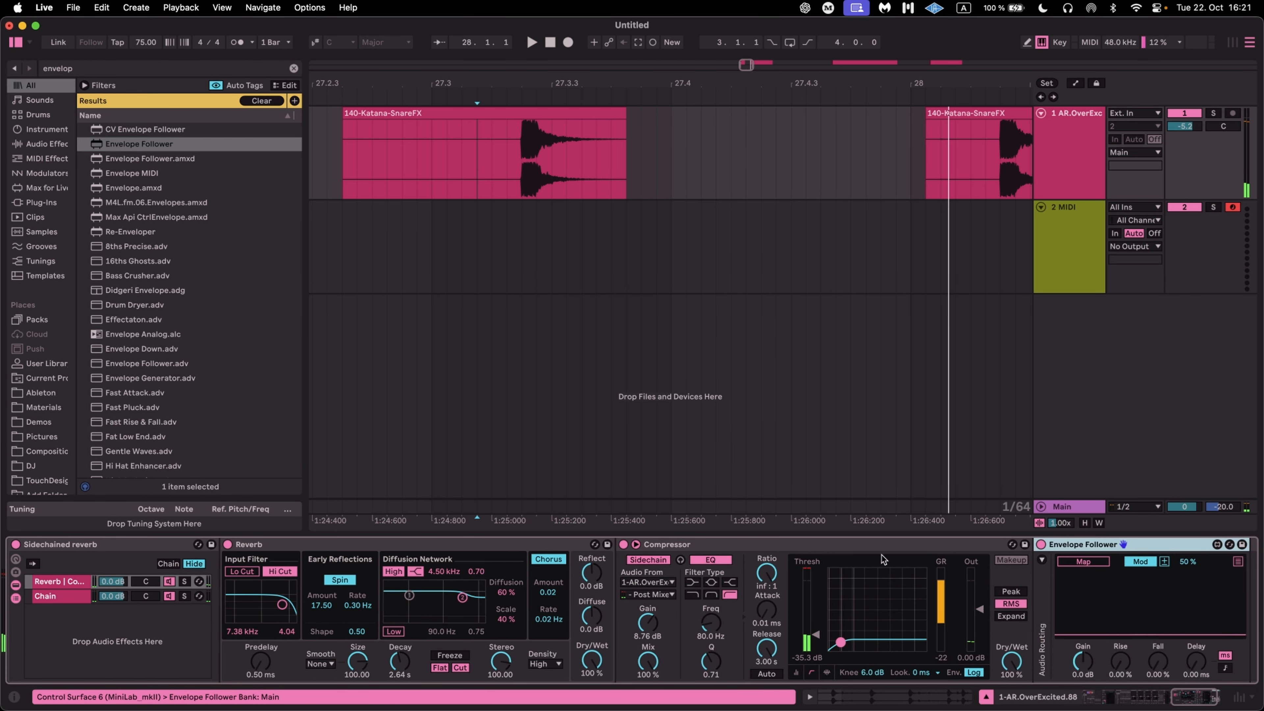
Set the Reverb's decay to 60.0 s, and delete the second 140-Katana-SnareFX clip so only the first hit plays.
click(836, 264)
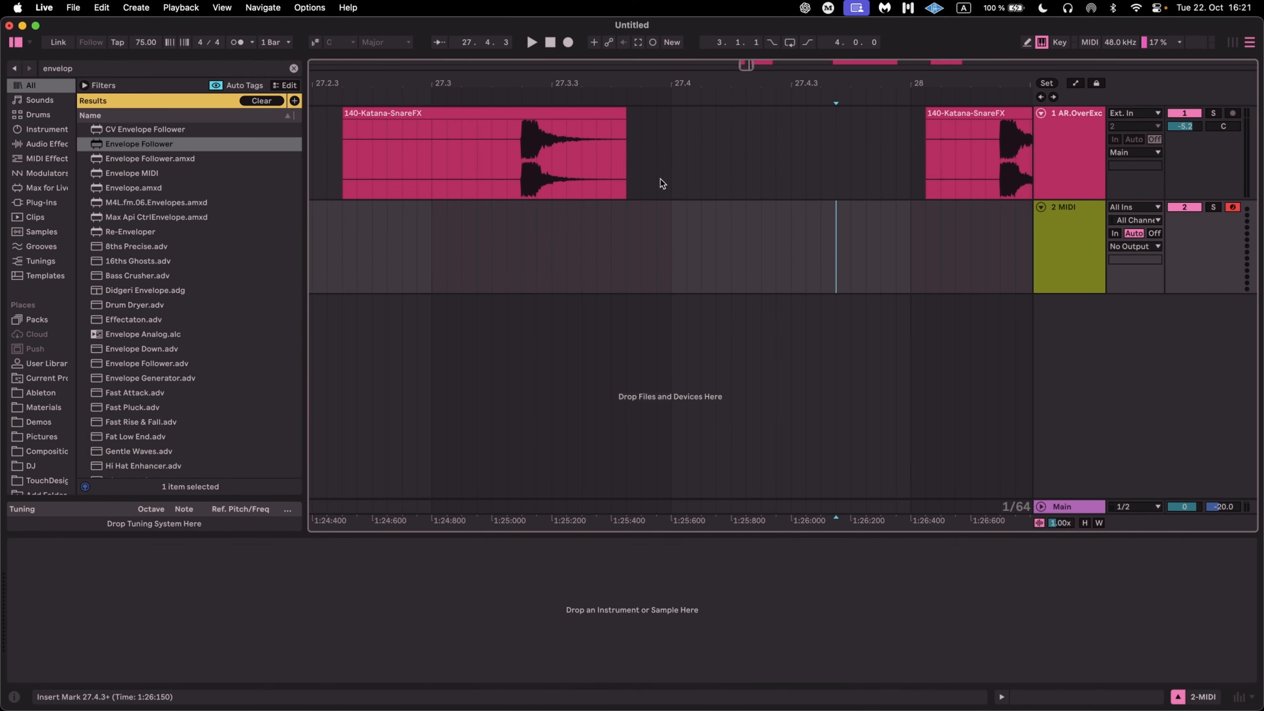
key(space)
click(511, 128)
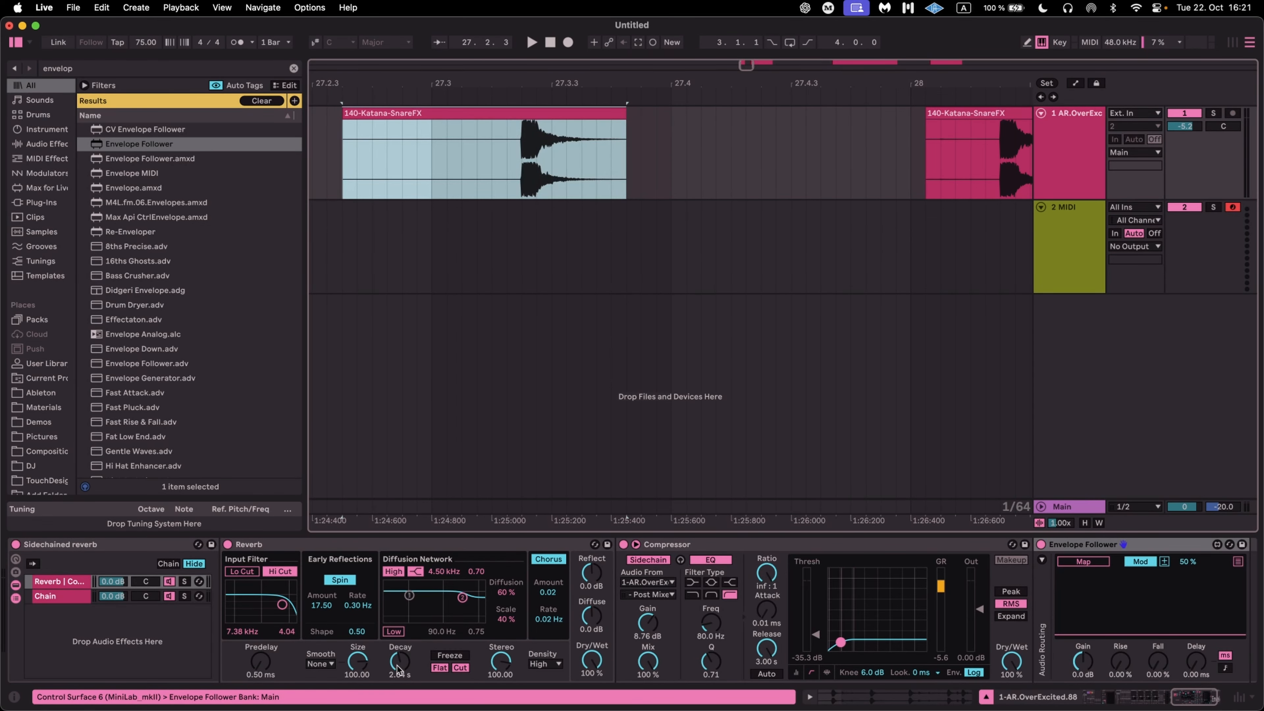
scroll(779, 141, down, 3)
click(858, 108)
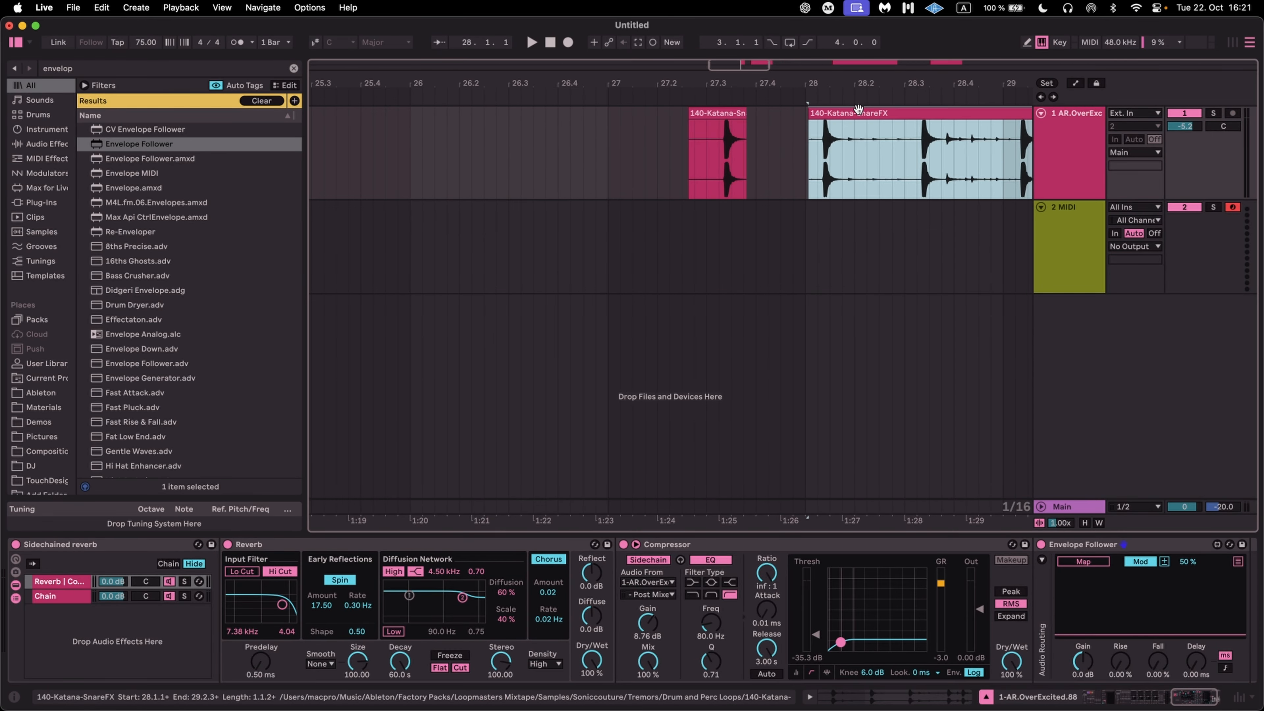
key(Delete)
key(space)
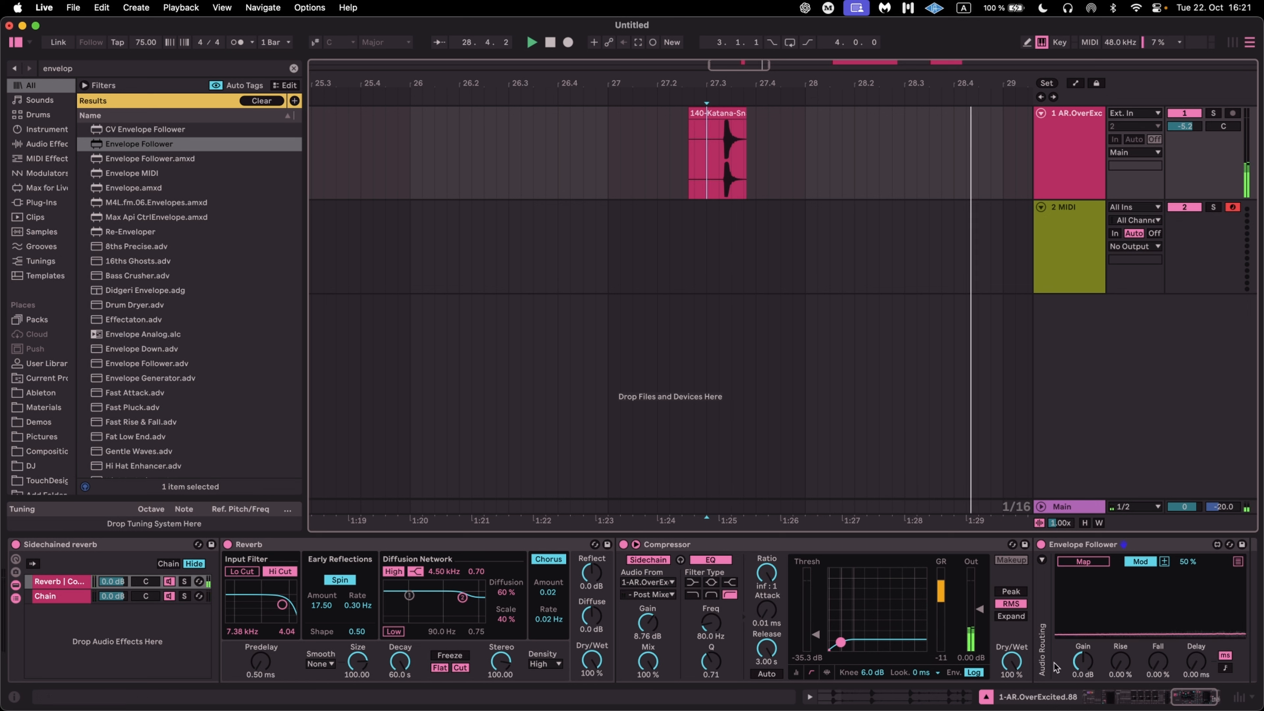
Raise the Envelope Follower's gain to 30 dB and map it to the Reverb's size.
mouse_move(1095, 664)
mouse_down()
mouse_move(1095, 642)
mouse_move(1082, 658)
mouse_up()
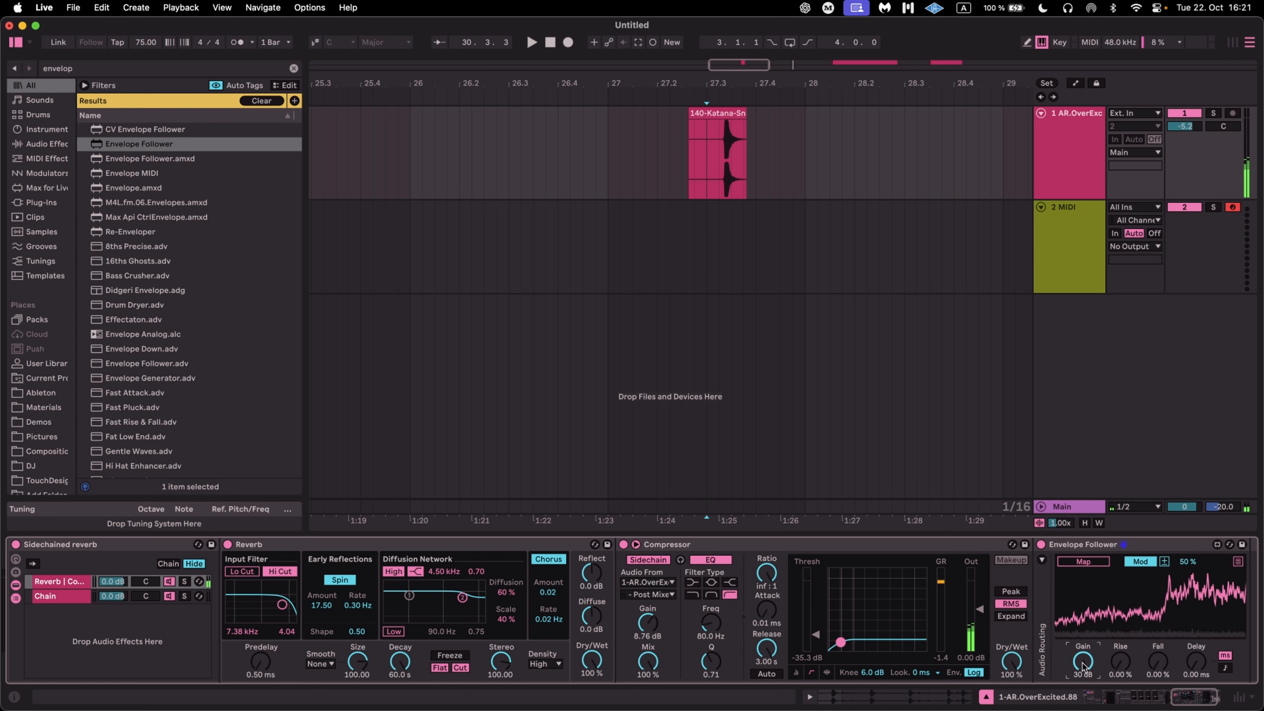
click(1095, 561)
click(357, 662)
key(space)
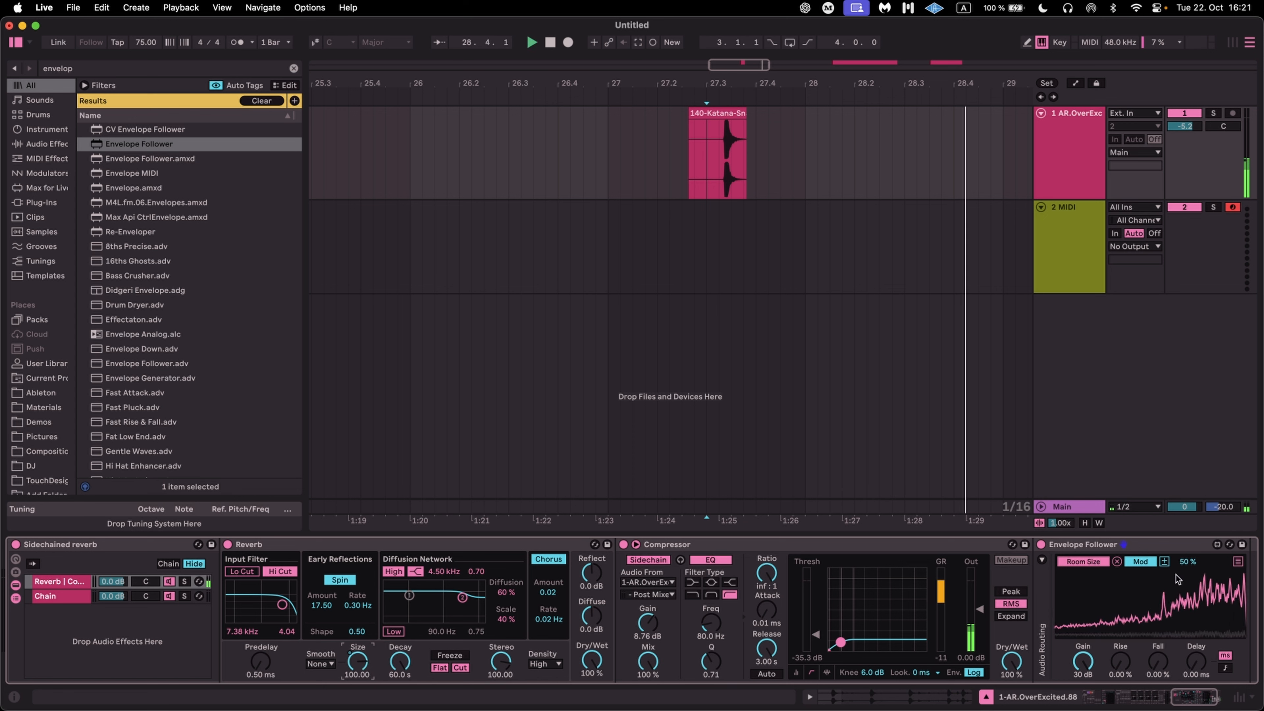
Set the Envelope Follower's modulation amount to -98 %, with a rise of 46.5 % and a fall of 45.7 %.
drag(1193, 563, 1193, 649)
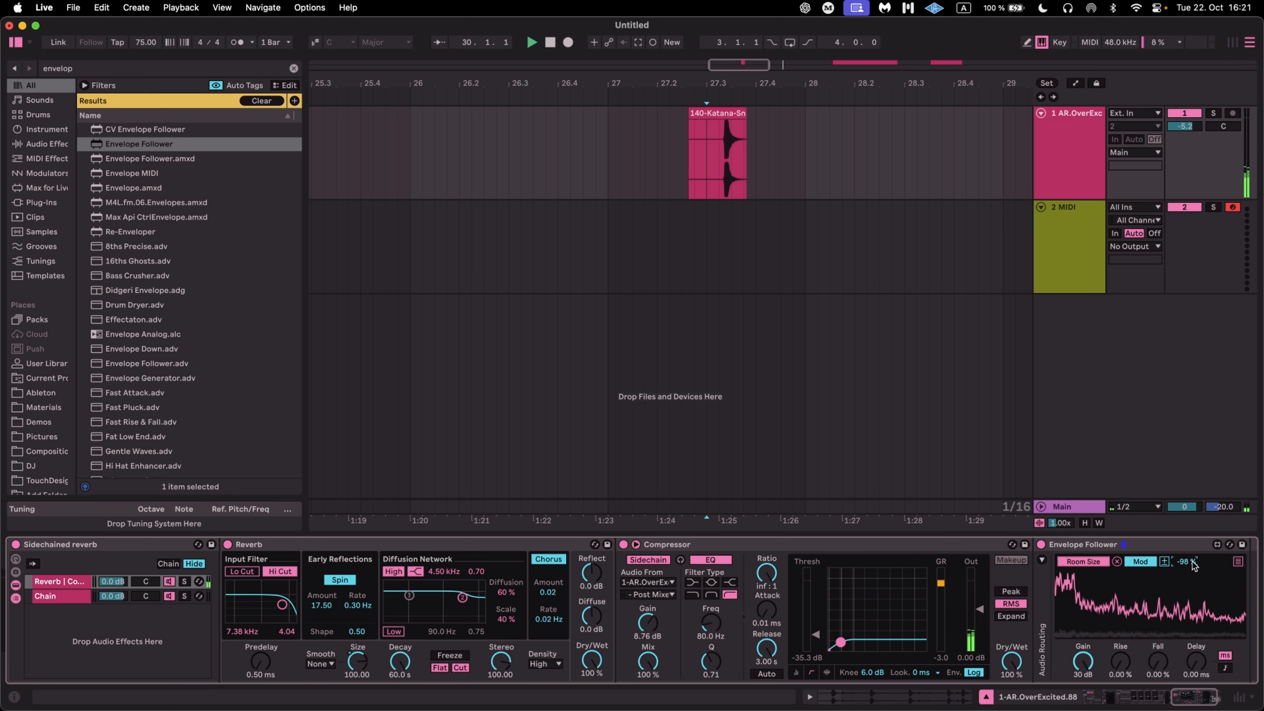
drag(1123, 661, 1117, 672)
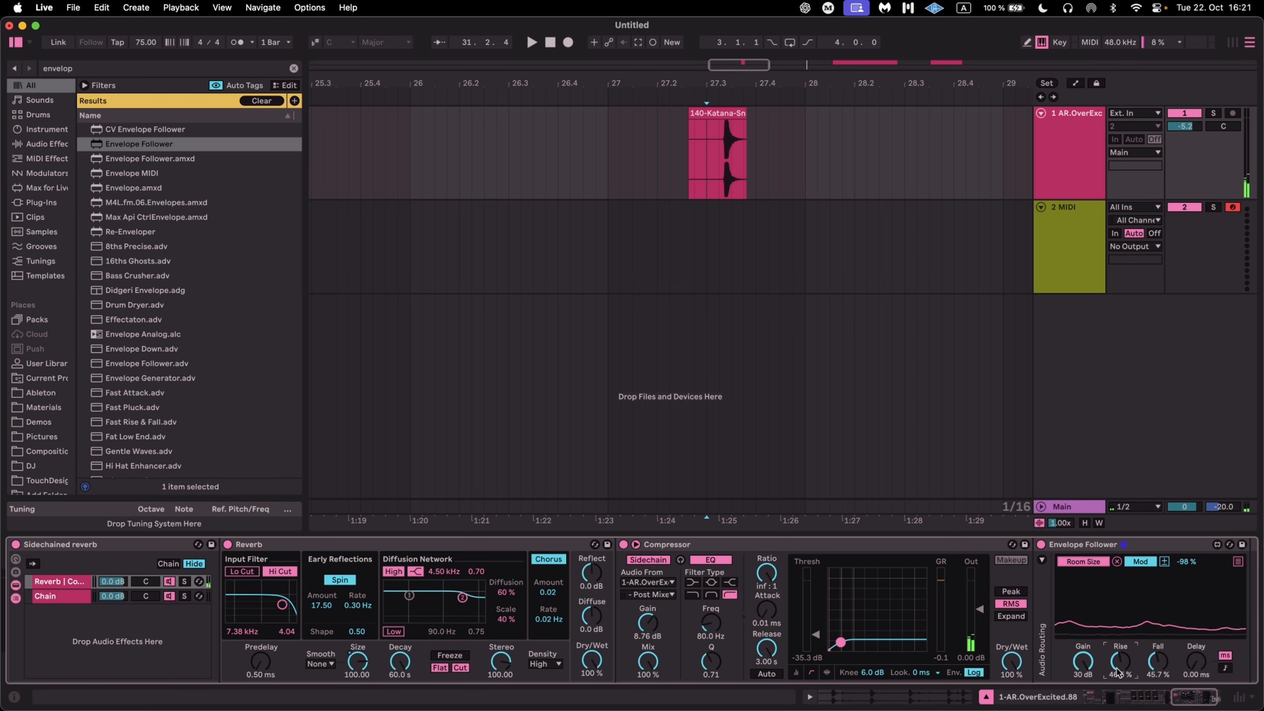
Group the Envelope Follower into its own Audio Effect Rack and add an empty parallel chain to it.
scroll(1118, 672, right, 3)
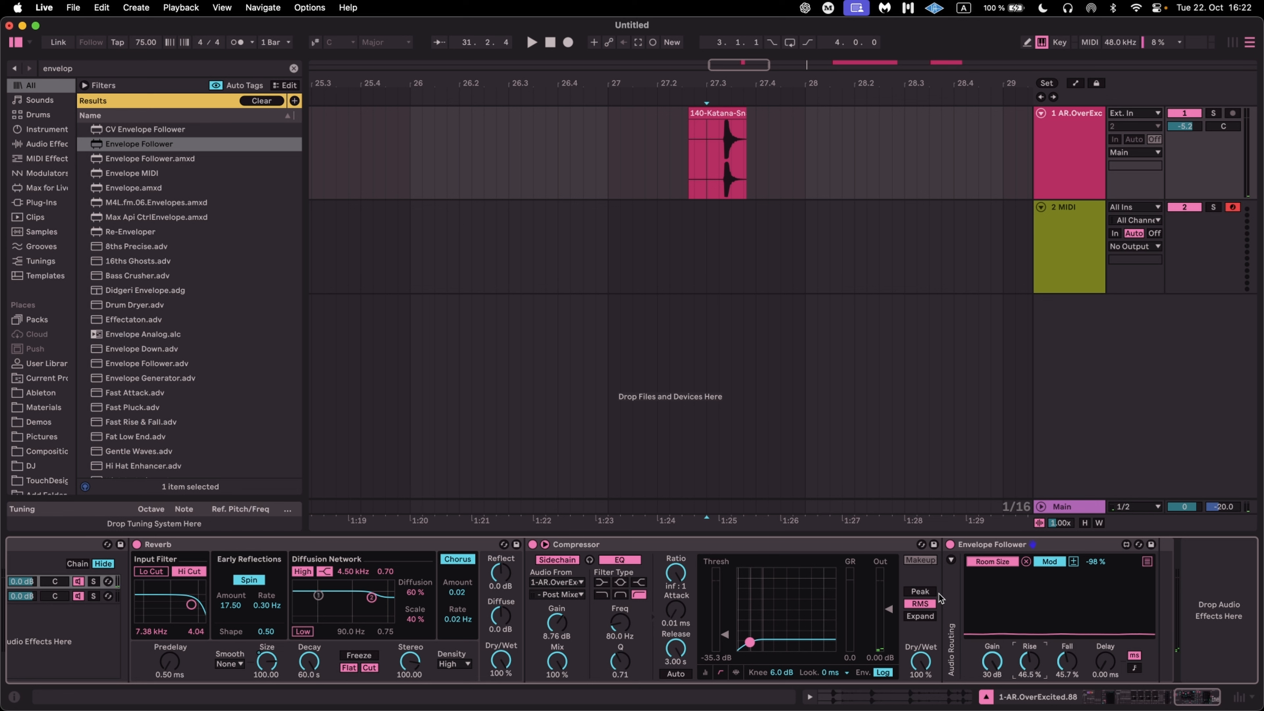
click(992, 551)
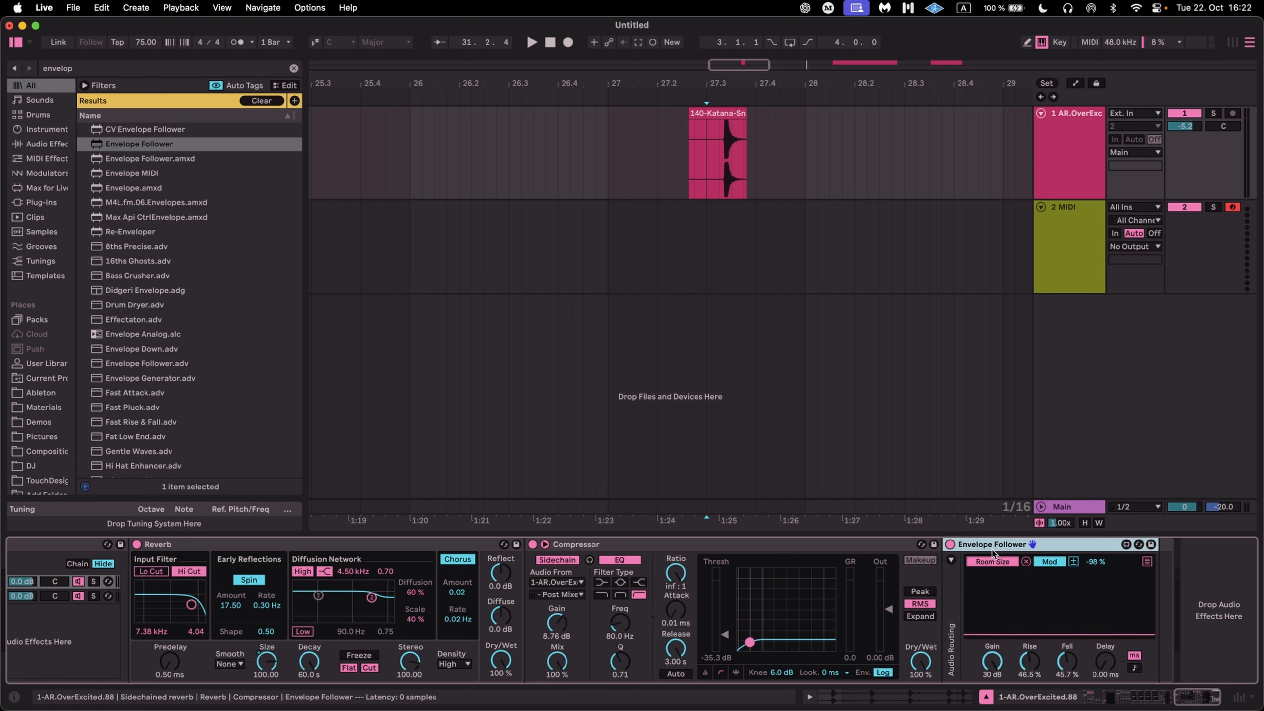
key(super+g)
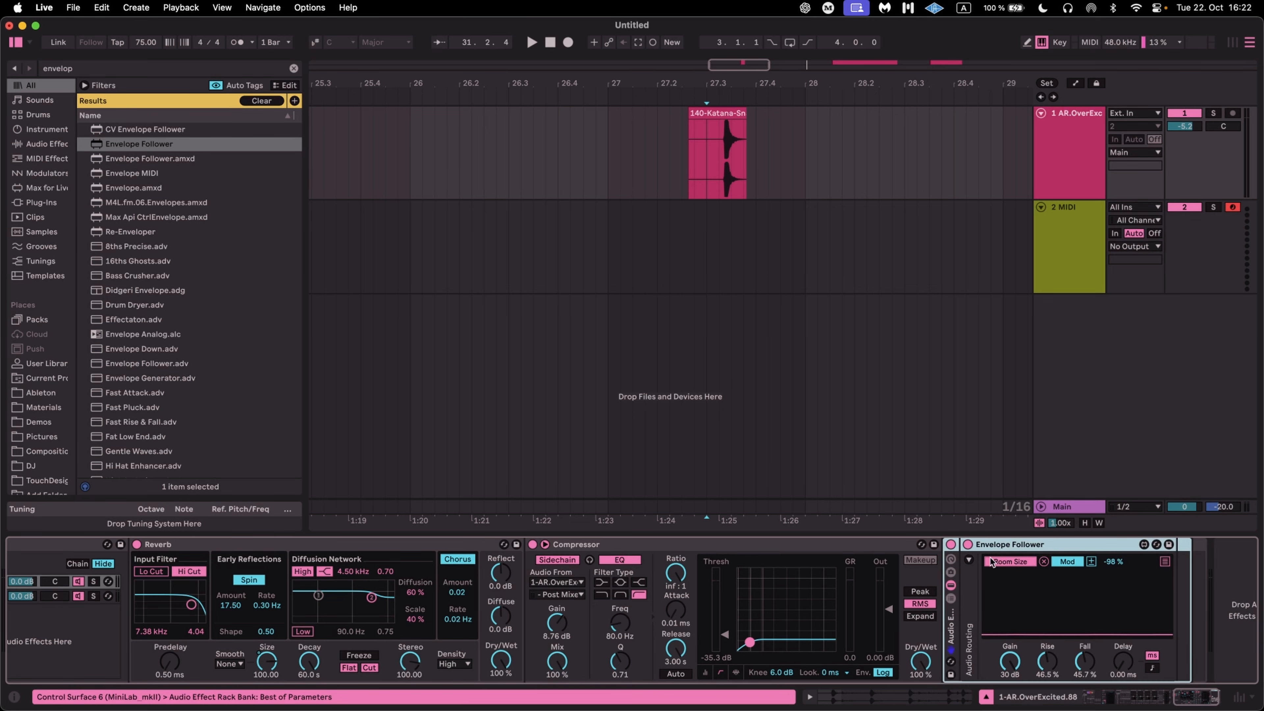
scroll(845, 614, left, 4)
scroll(845, 613, right, 3)
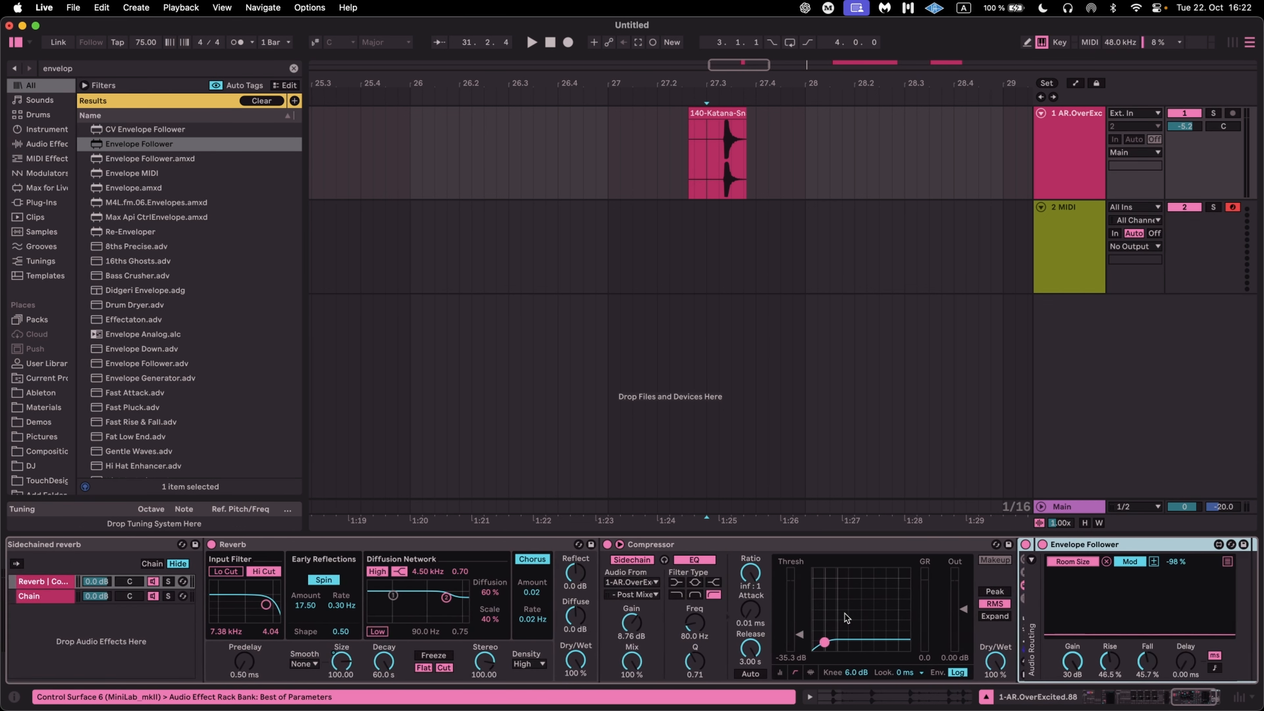
click(980, 599)
scroll(952, 600, right, 5)
right_click(825, 642)
click(854, 649)
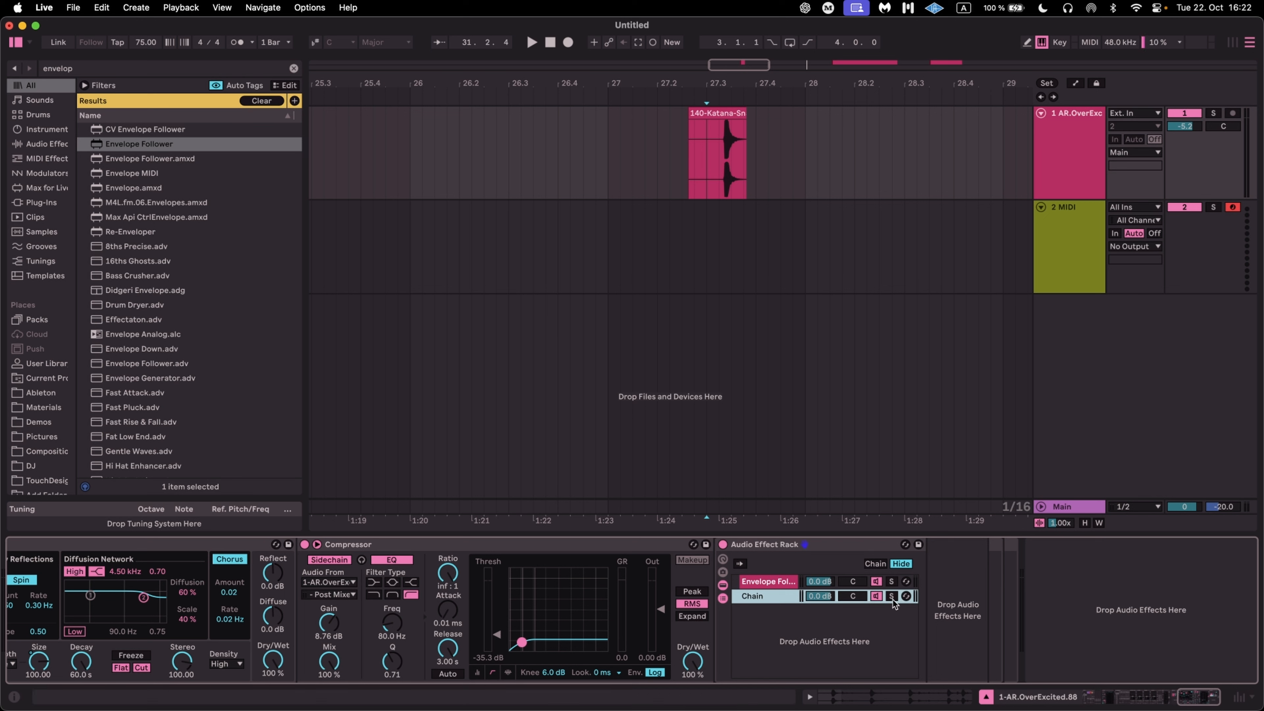
Mute the Envelope Follower's chain in the nested rack and play the snare hit.
click(816, 583)
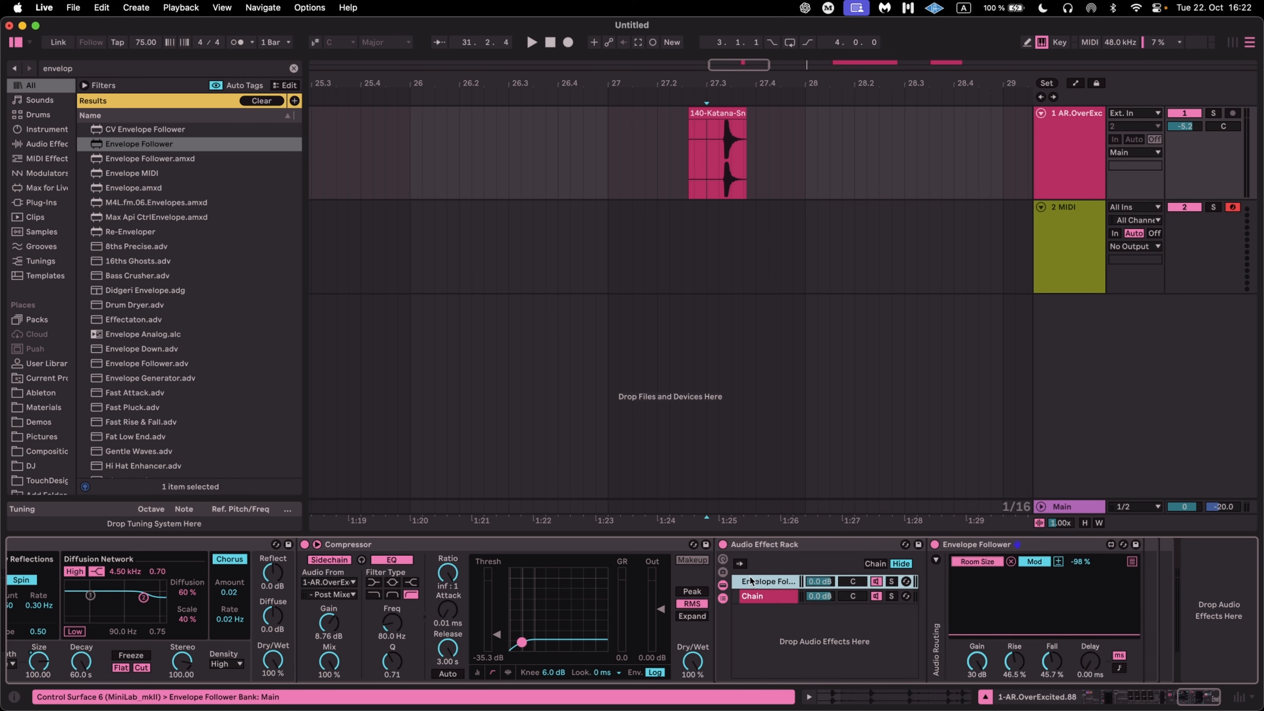
key(space)
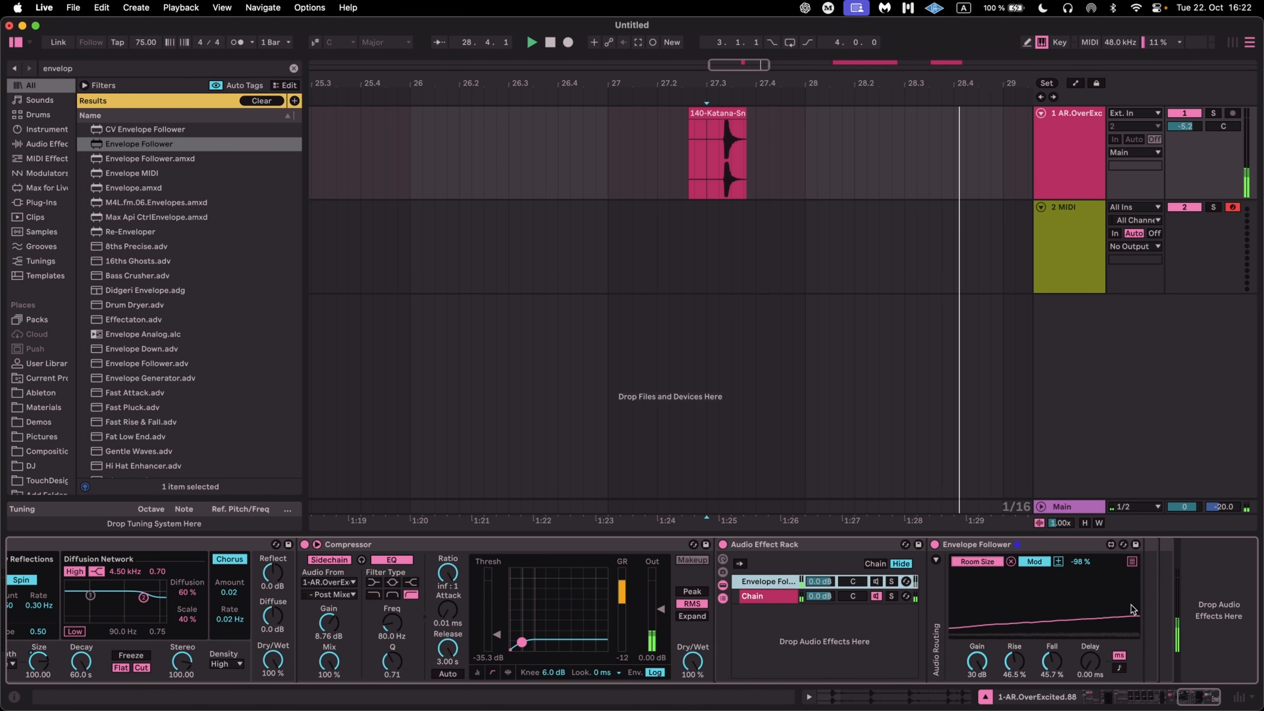
key(space)
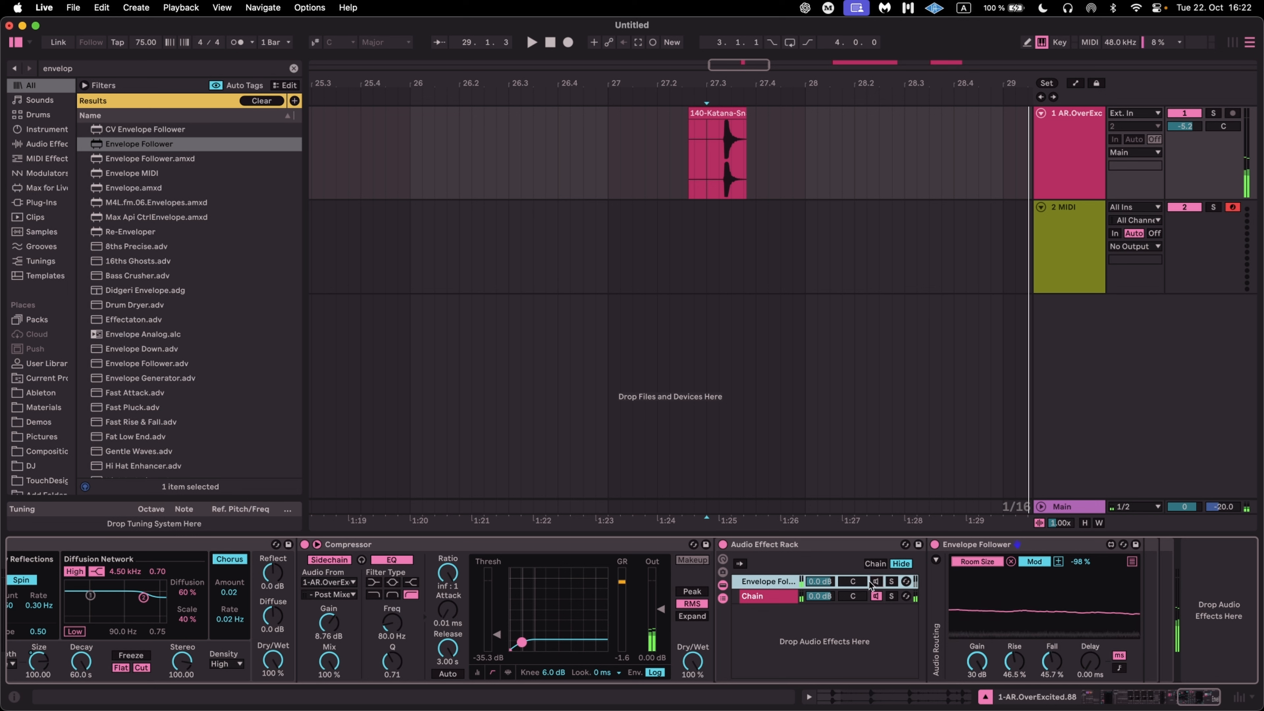
Insert an Auto Filter before the Envelope Follower in the nested rack's muted chain.
key(super+f)
text(filter)
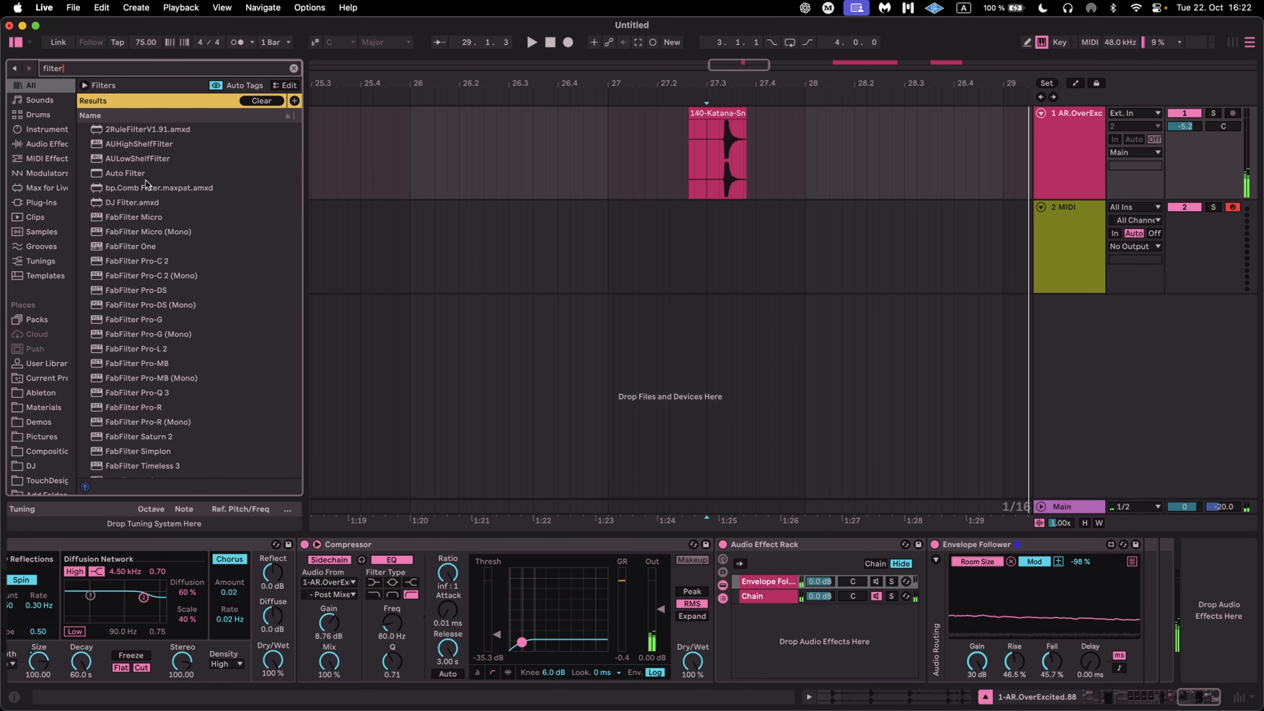
mouse_move(144, 175)
mouse_down()
mouse_move(844, 619)
mouse_move(934, 601)
mouse_up()
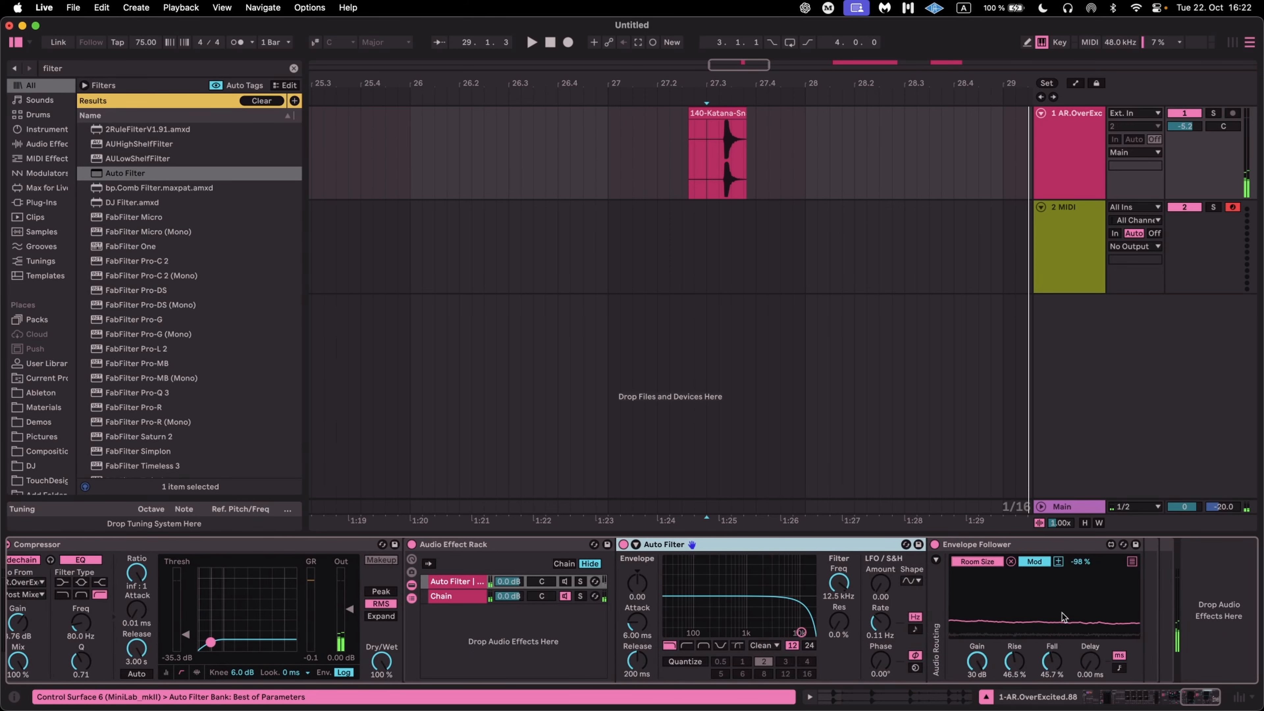
Set the Auto Filter feeding the Envelope Follower to high-pass at 3.49 kHz with 6.6 % resonance, and play the sound.
click(687, 645)
drag(801, 632, 774, 631)
key(space)
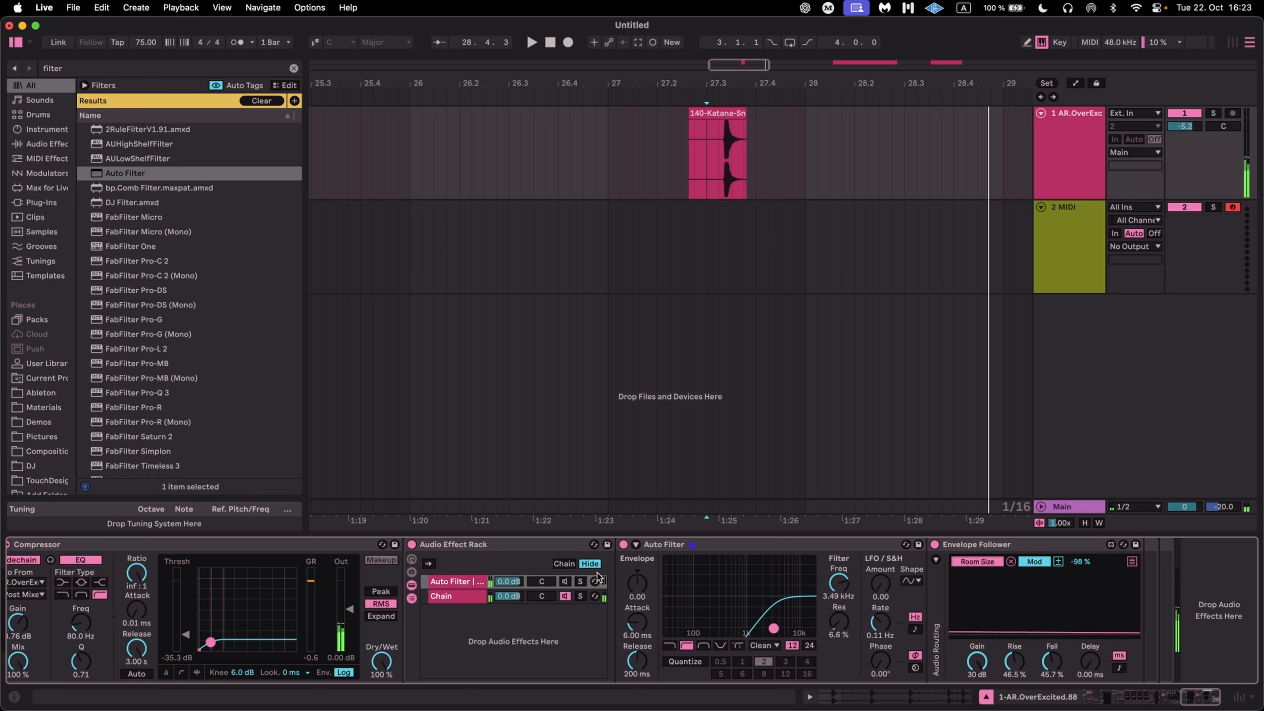
Duplicate the filtered follower chain, make its filter a 128 Hz low-pass with 8.0 % resonance, and map its follower to the reverb's ER Spin Rate.
key(super+d)
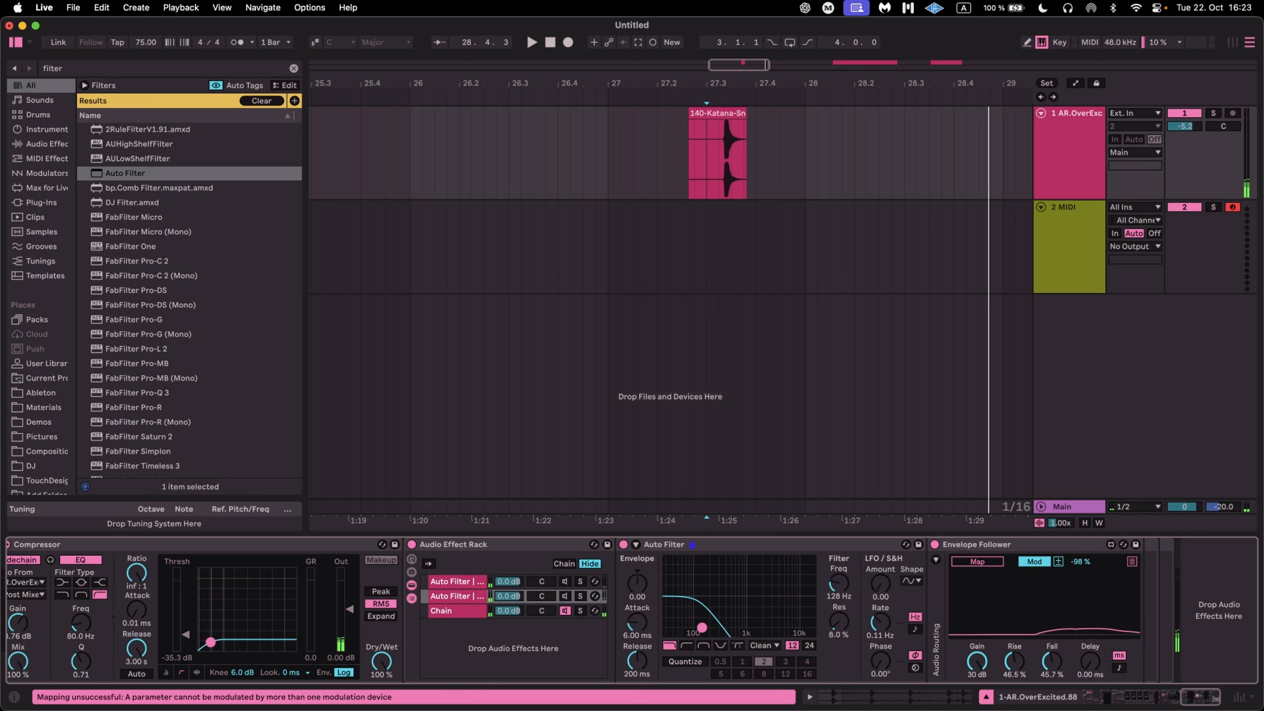
key(space)
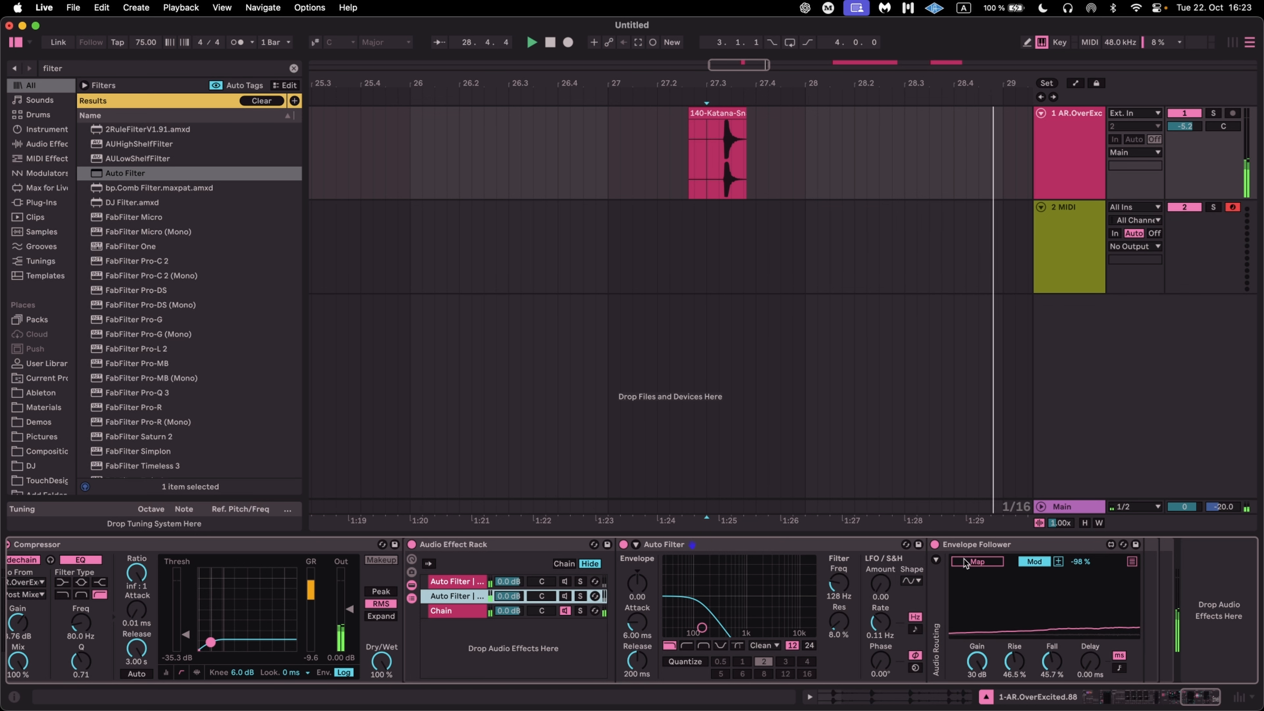
scroll(443, 620, left, 10)
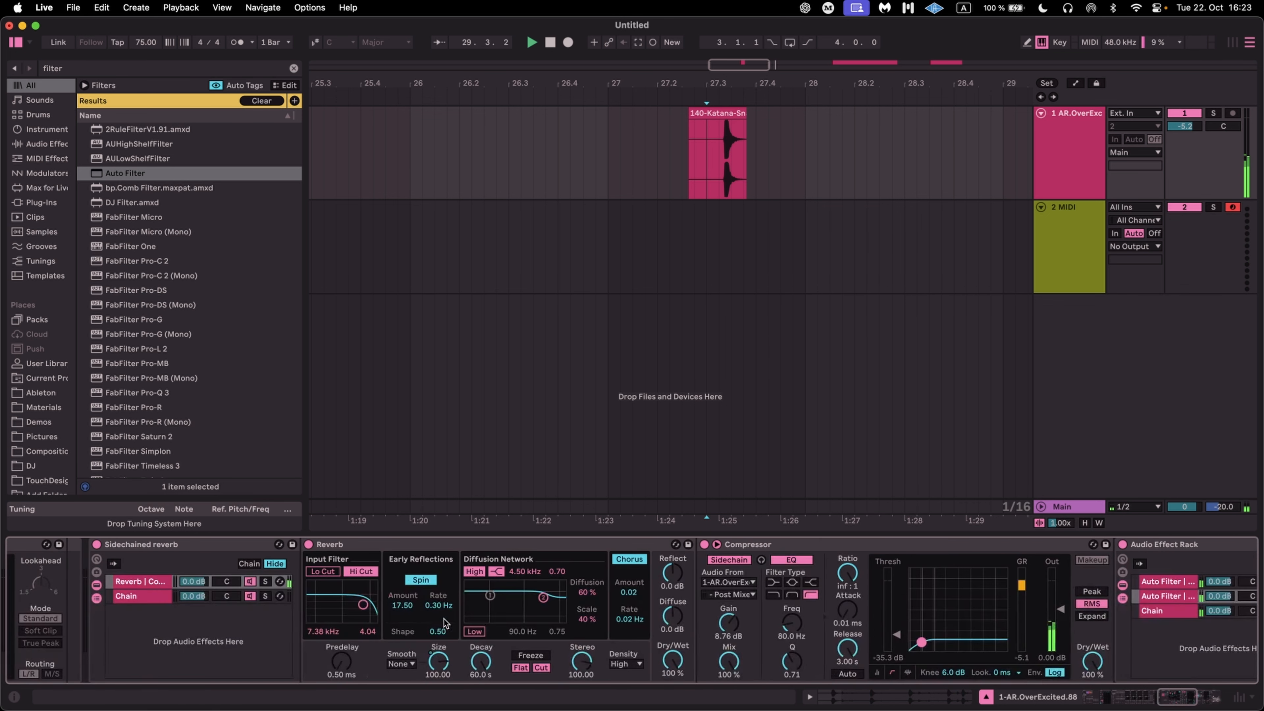
scroll(617, 637, right, 10)
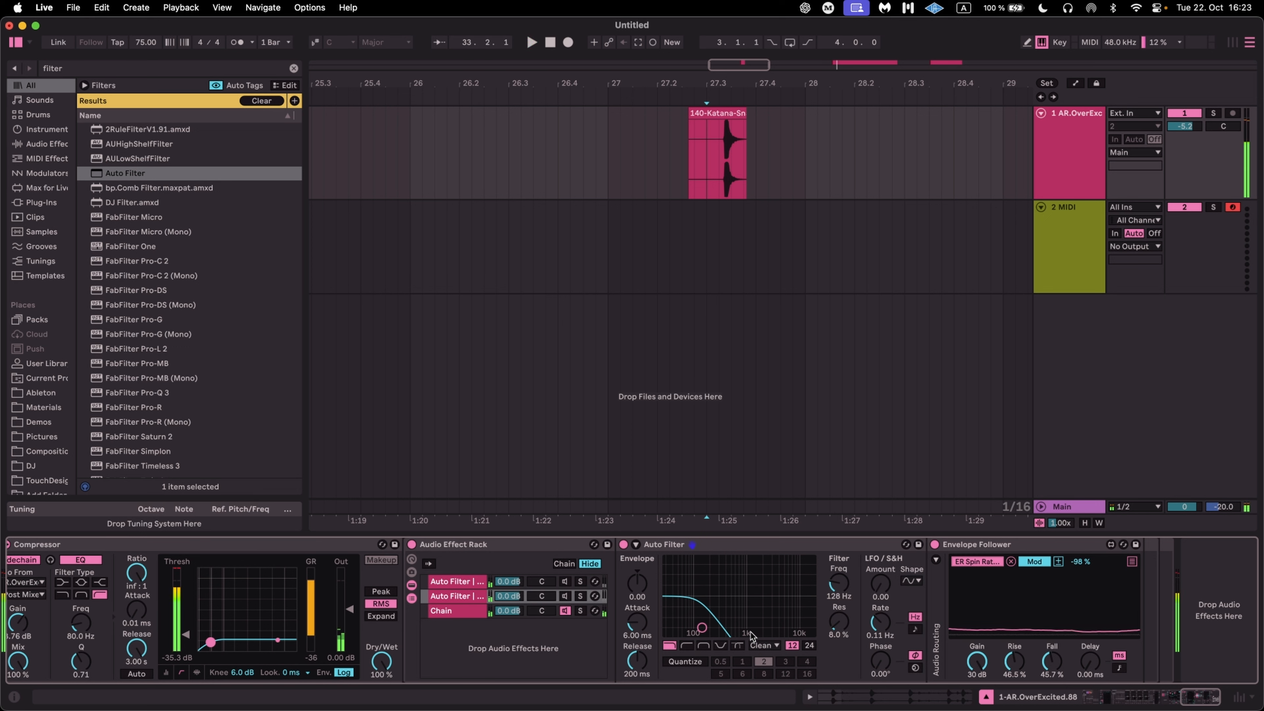
Examine the complete Sidechained reverb rack, from its parallel chains to the nested filter and follower chains, with the whole arrangement in view.
scroll(911, 169, down, 5)
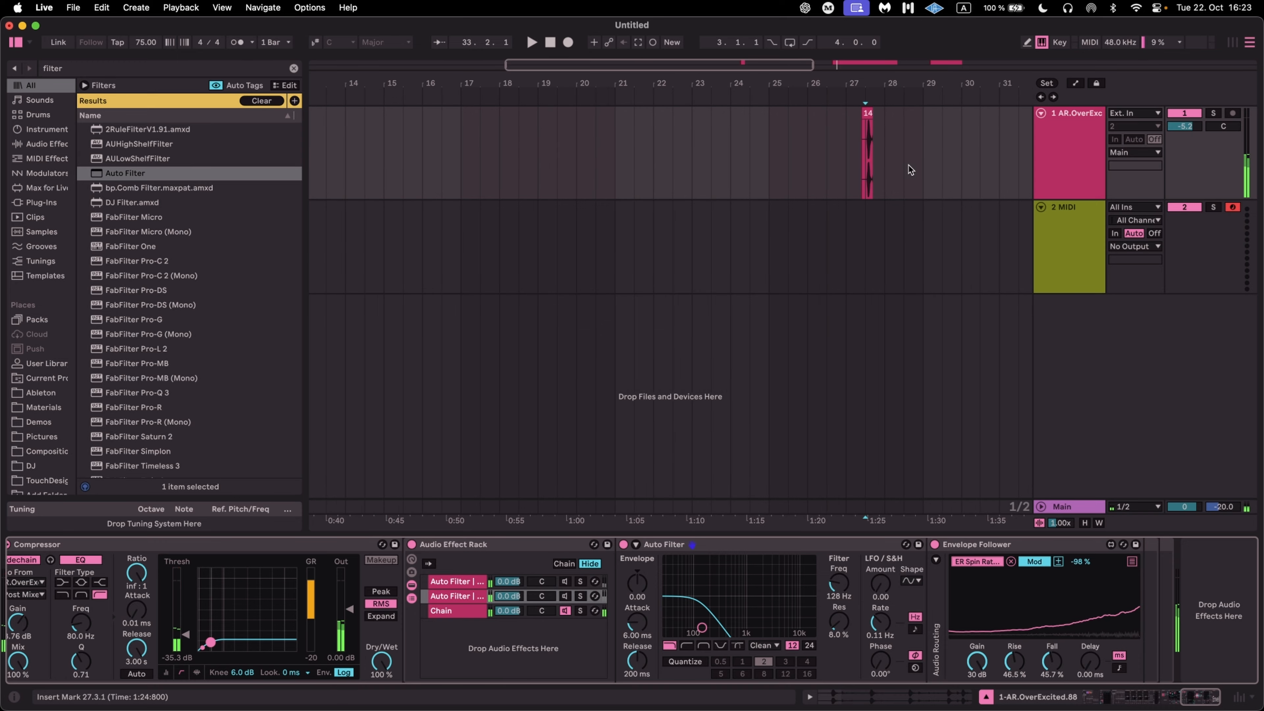
scroll(960, 184, down, 5)
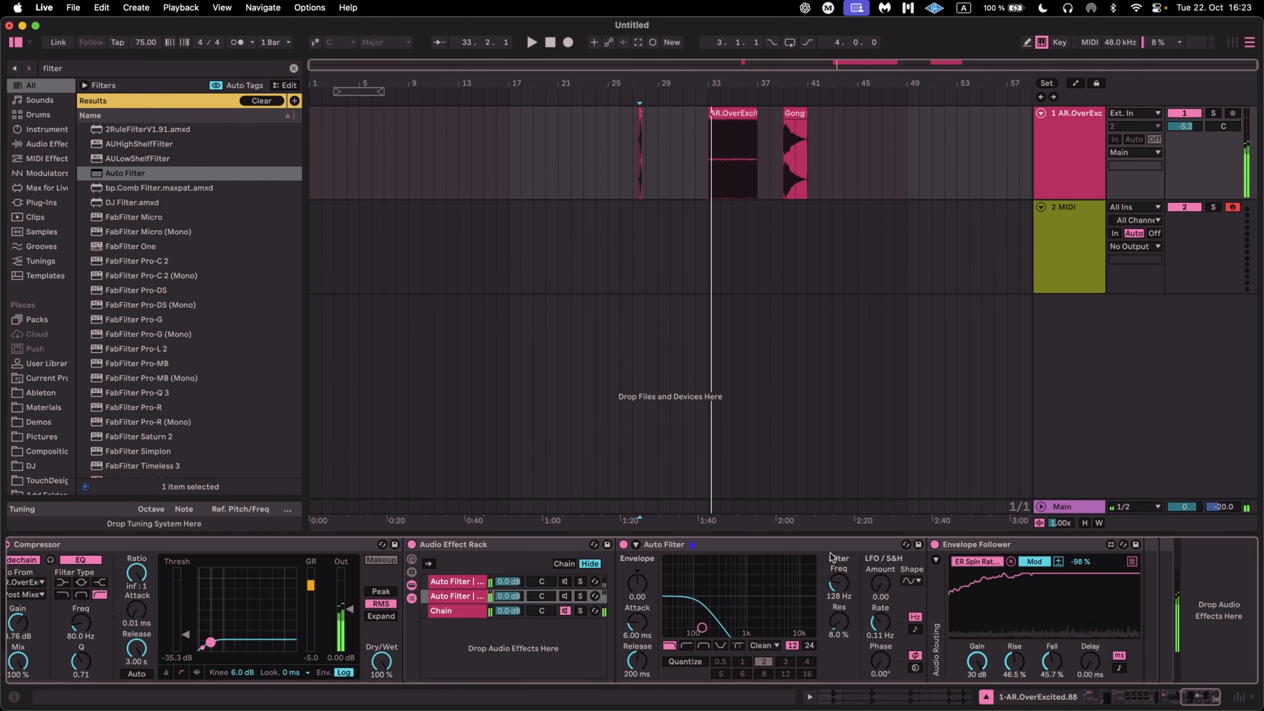
scroll(624, 604, left, 5)
scroll(625, 605, right, 5)
click(413, 546)
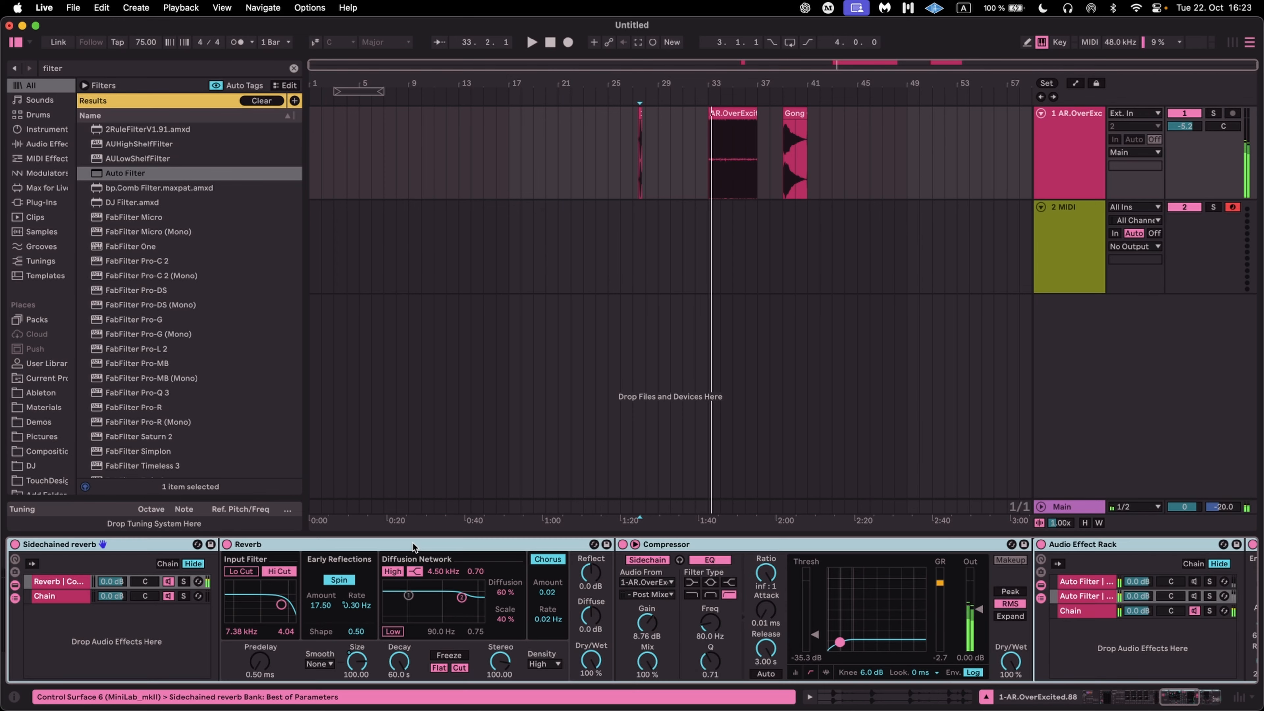
scroll(413, 546, left, 5)
click(187, 544)
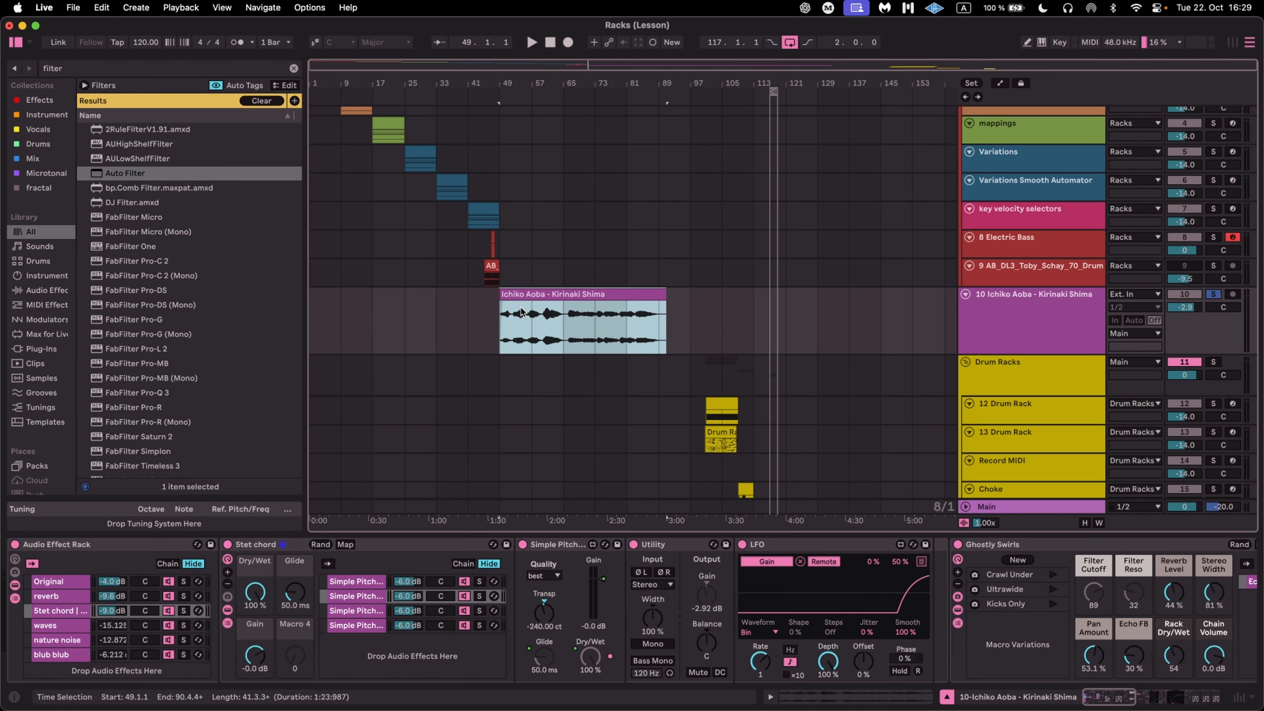
Solo the 5tet chord chain on the Ichiko Aoba - Kirinaki Shima track and audition it while inspecting its Simple Pitch chains.
scroll(507, 414, down, 1)
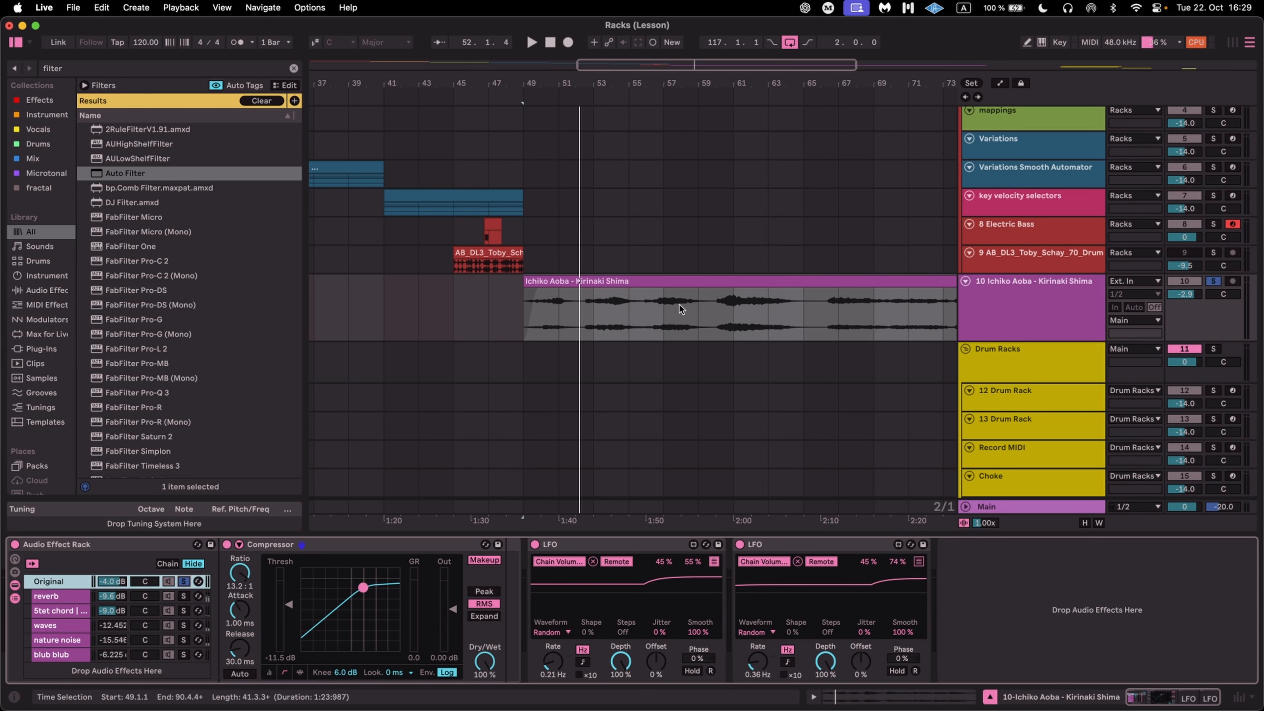
click(681, 309)
click(1071, 285)
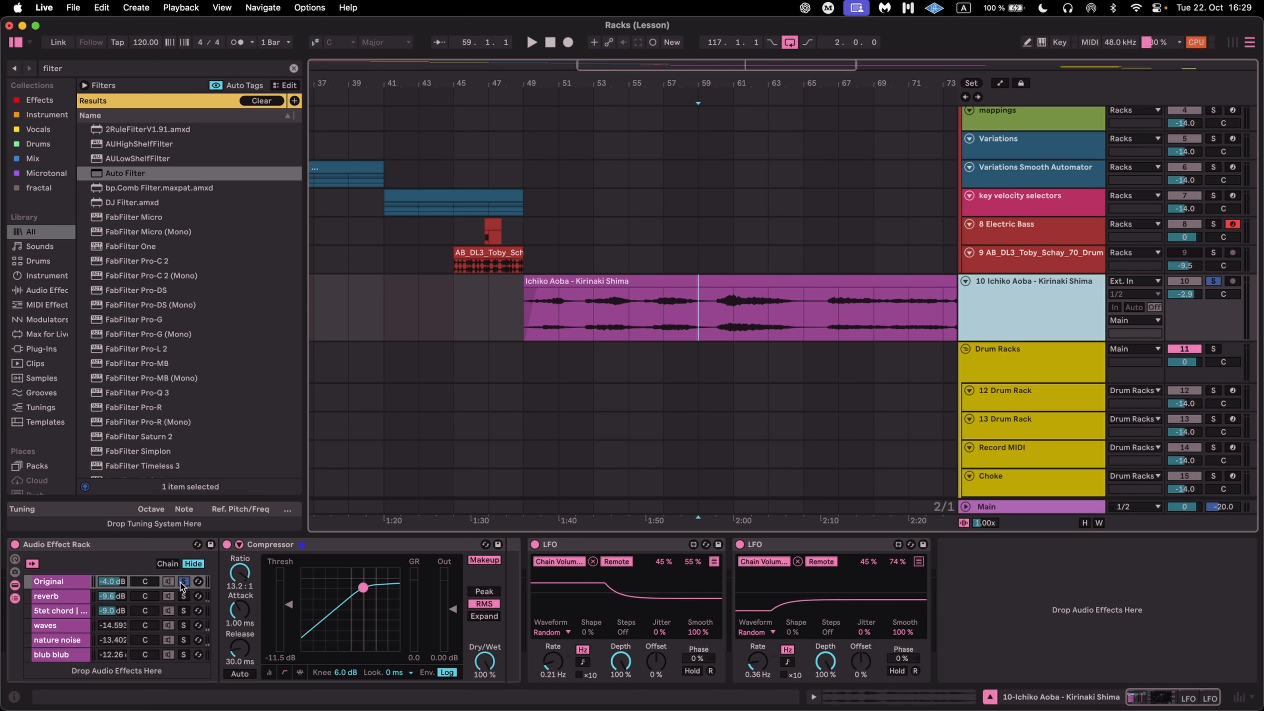
click(183, 611)
key(space)
click(356, 611)
click(364, 626)
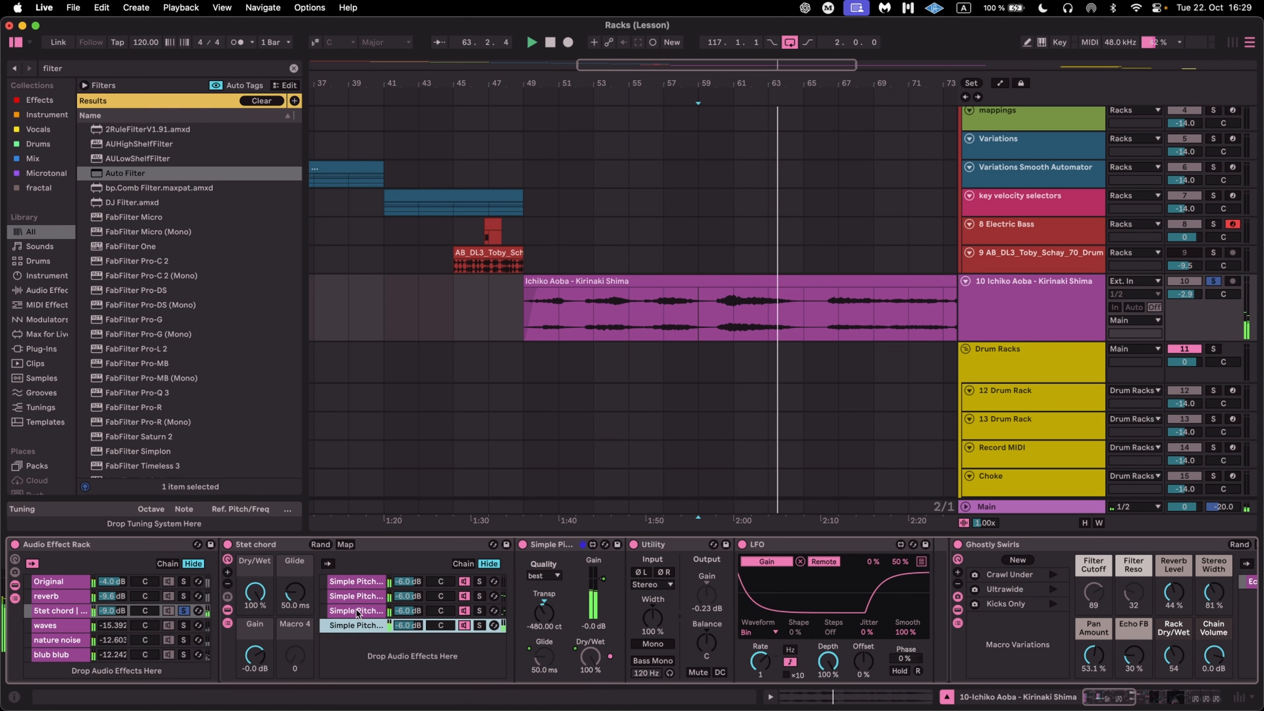
click(664, 319)
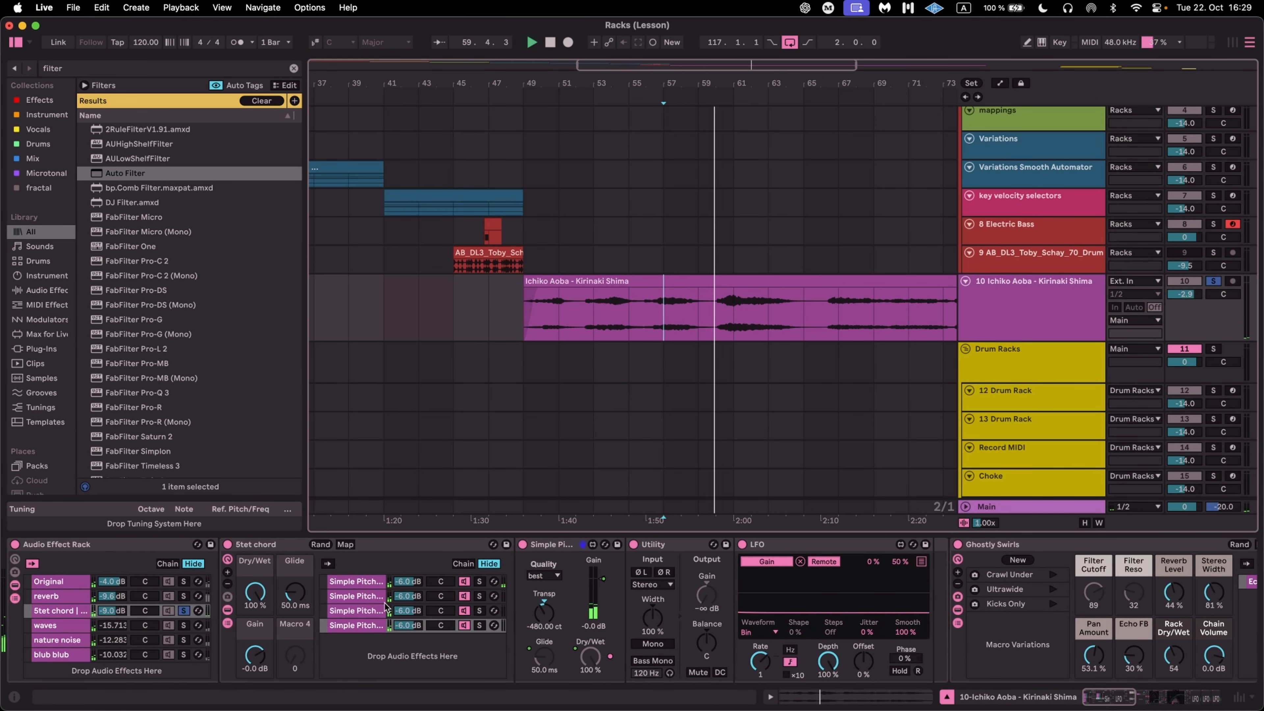
Solo the waves chain, reset the track volume to 0 dB, and play the clip from bar 53 while examining the chain's devices.
click(185, 625)
click(593, 317)
key(space)
double_click(1184, 295)
scroll(647, 625, right, 15)
scroll(646, 625, right, 6)
scroll(645, 625, right, 10)
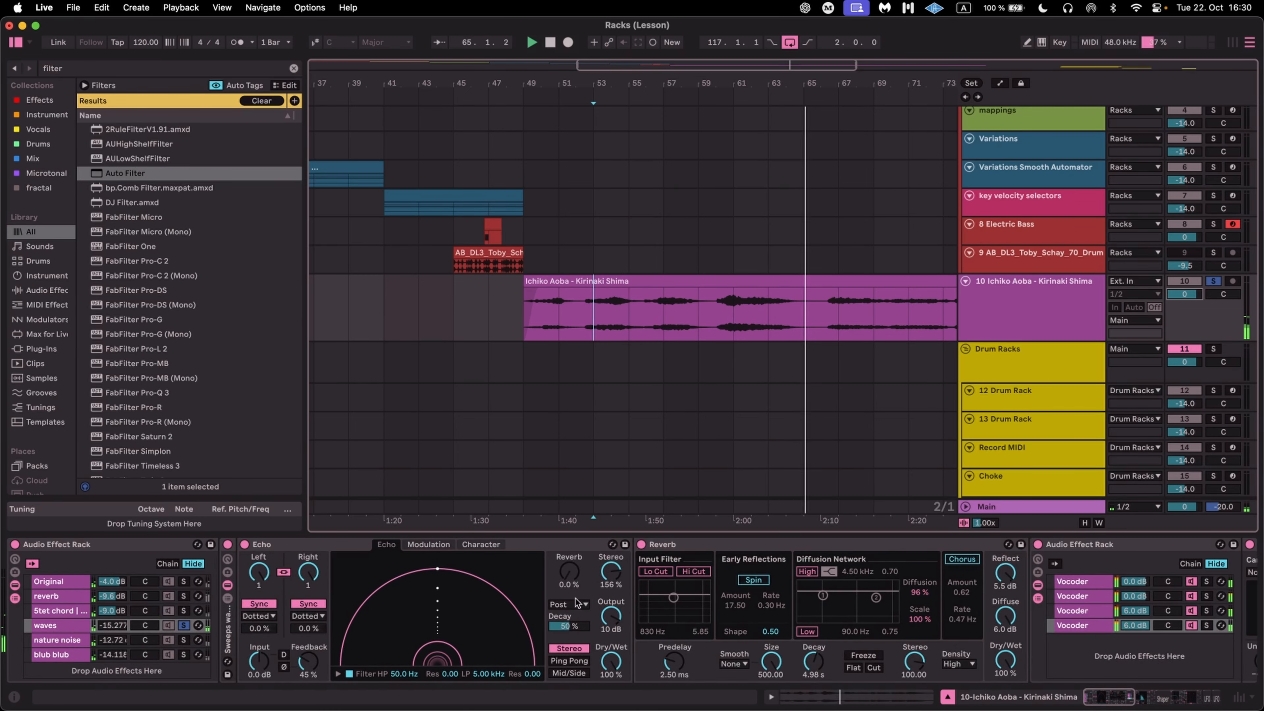
scroll(968, 587, right, 2)
scroll(969, 587, left, 2)
Release the chain solo at the nature noise chain, lower the track volume to -10.1 dB, and play all chains together.
click(58, 641)
click(183, 640)
click(184, 640)
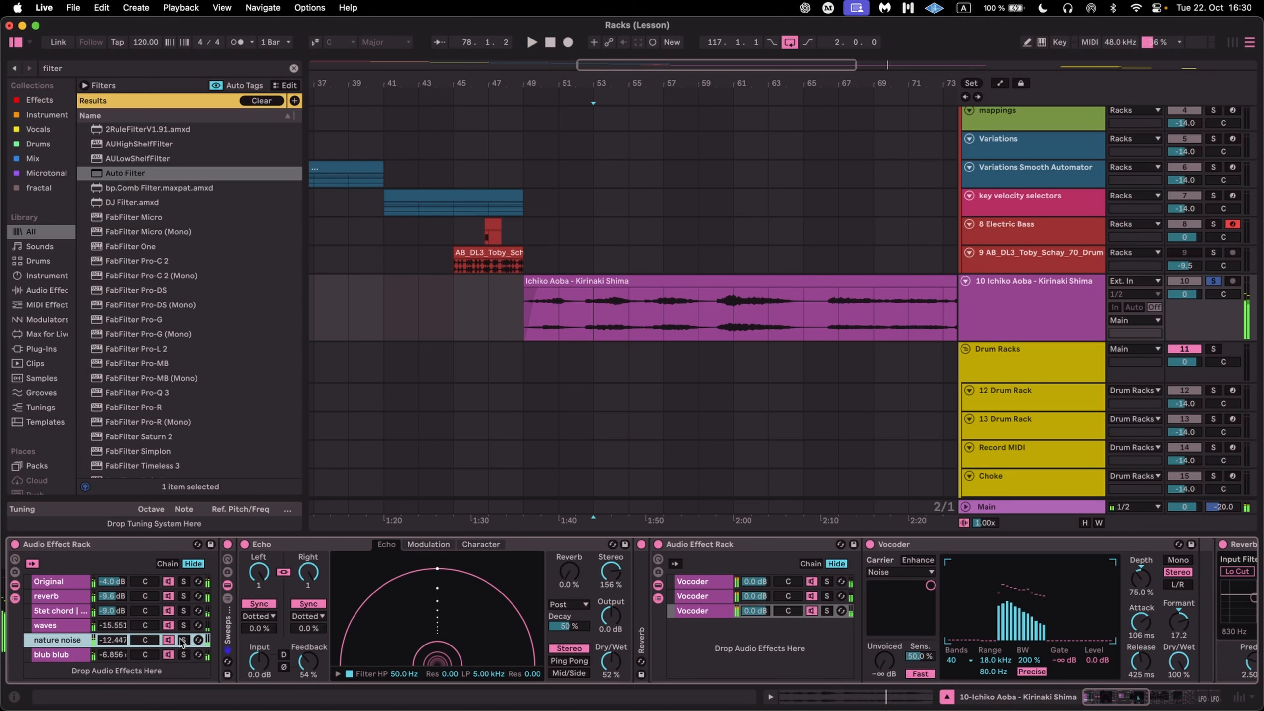
key(space)
mouse_move(1187, 294)
mouse_down()
mouse_move(1187, 324)
mouse_move(1187, 298)
mouse_up()
key(space)
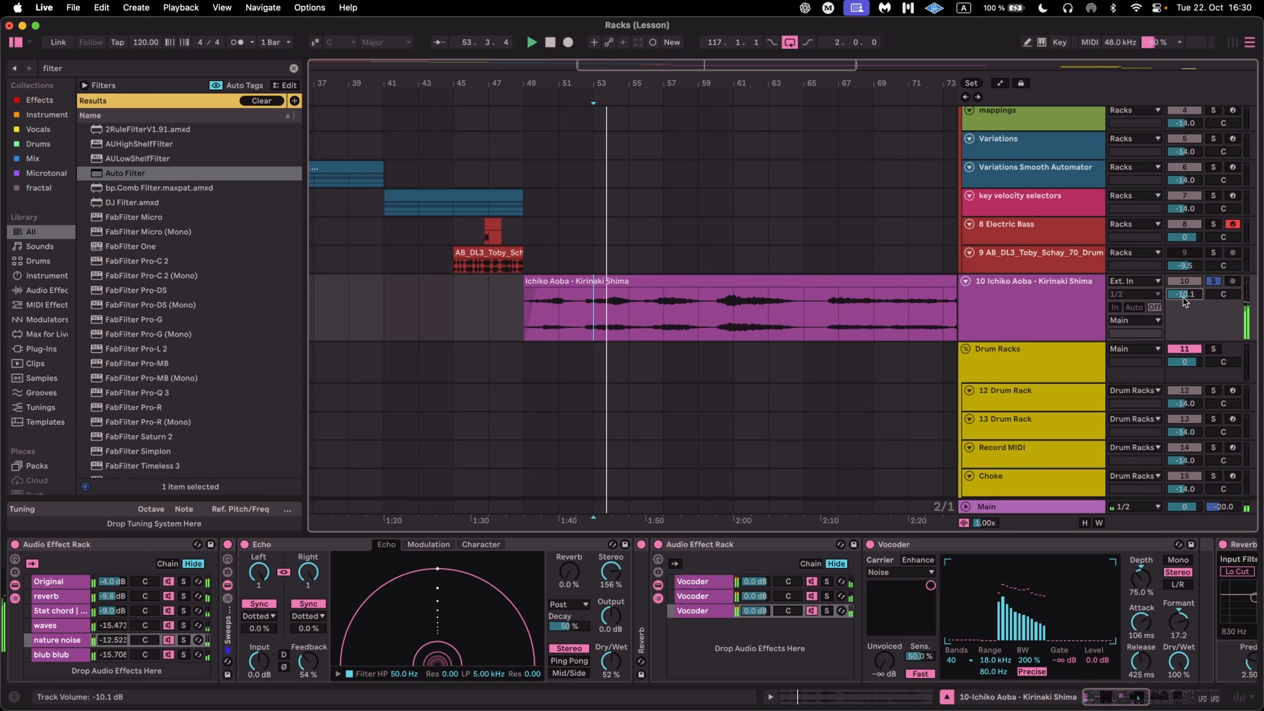
click(15, 585)
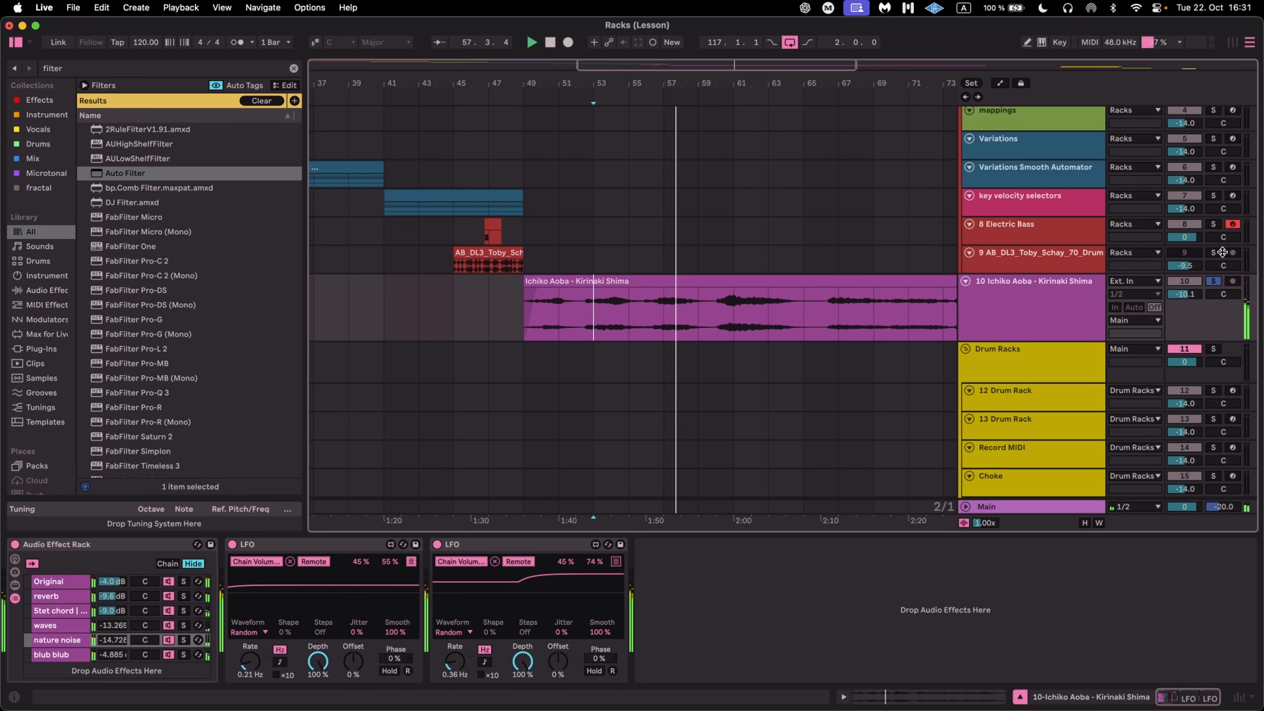
click(173, 583)
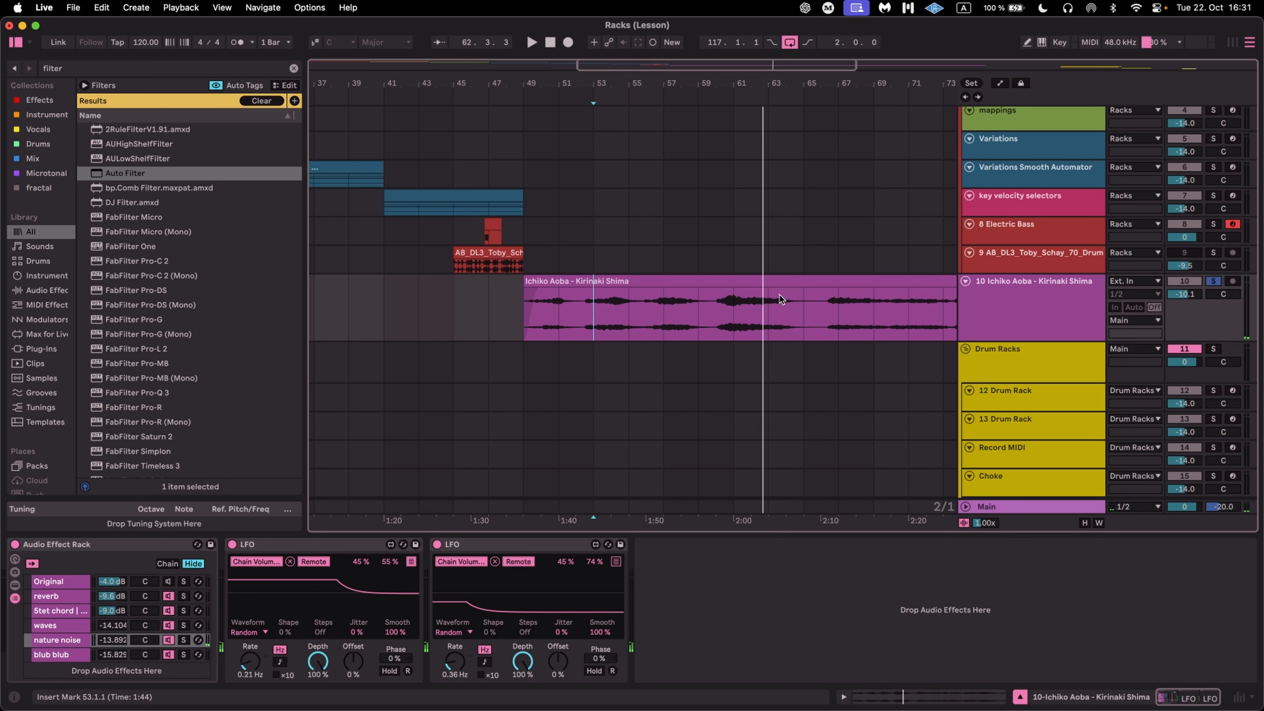
Add the jaPeggiator rack to the Ichiko Aoba track after the two LFOs.
click(1044, 298)
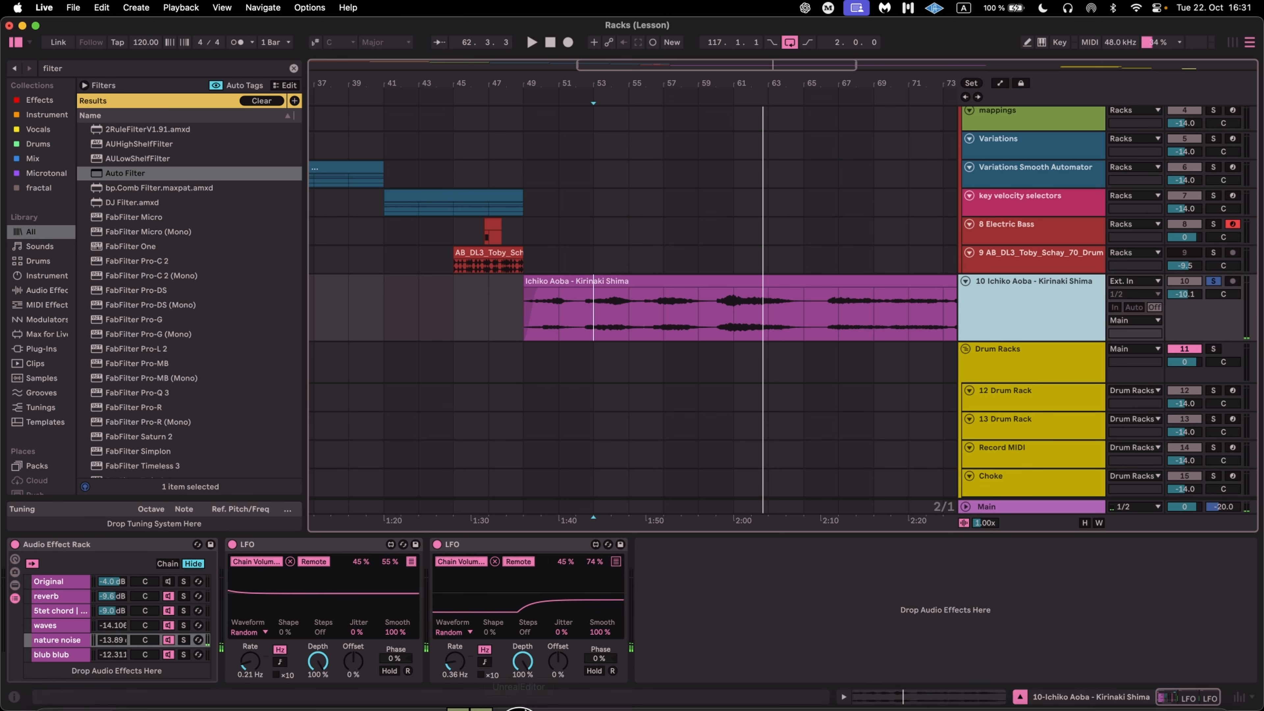
mouse_move(67, 686)
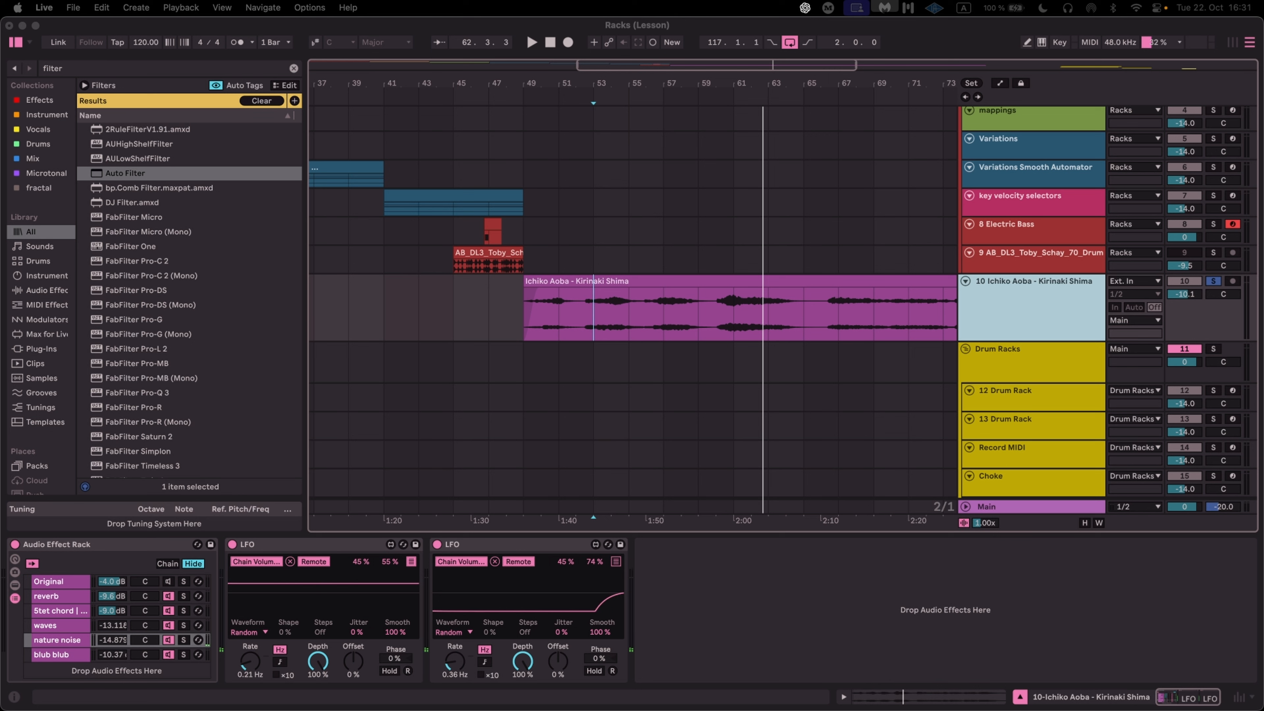
drag(0, 301, 547, 311)
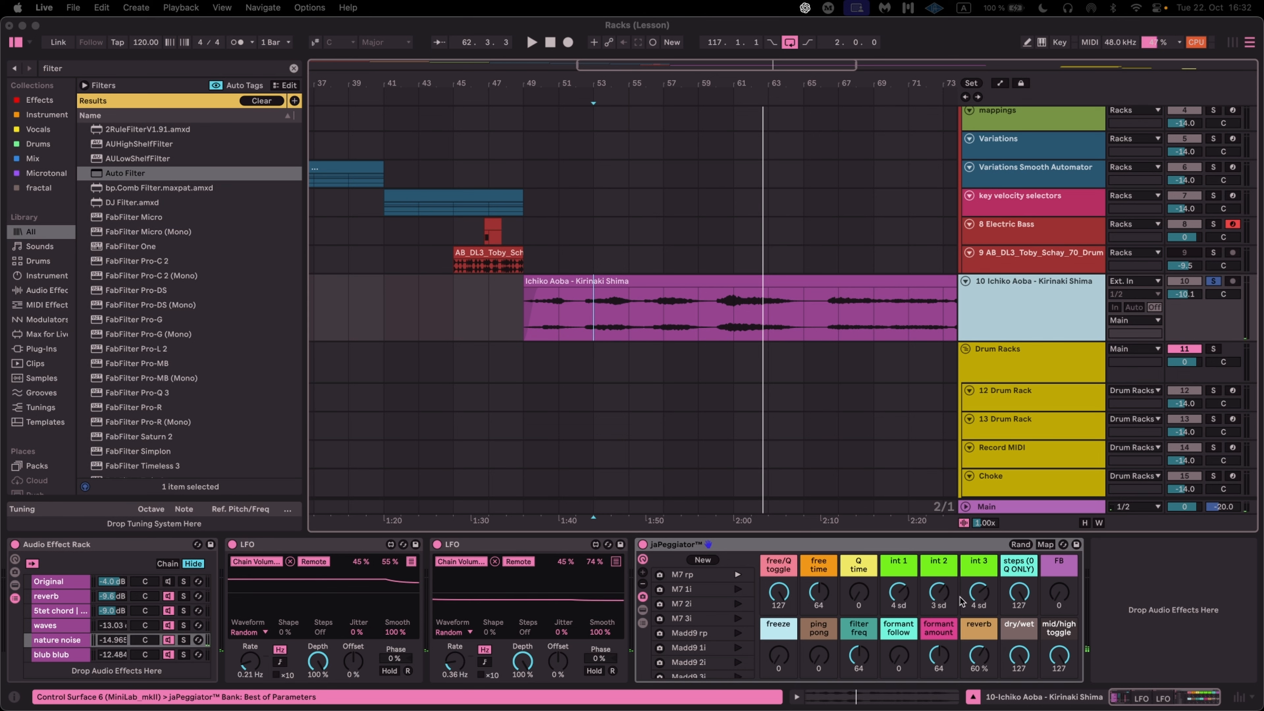
Show jaPeggiator's chain list and examine its nested STEP 1 rack, including the WET chain's Delay and Auto Shift devices.
click(643, 623)
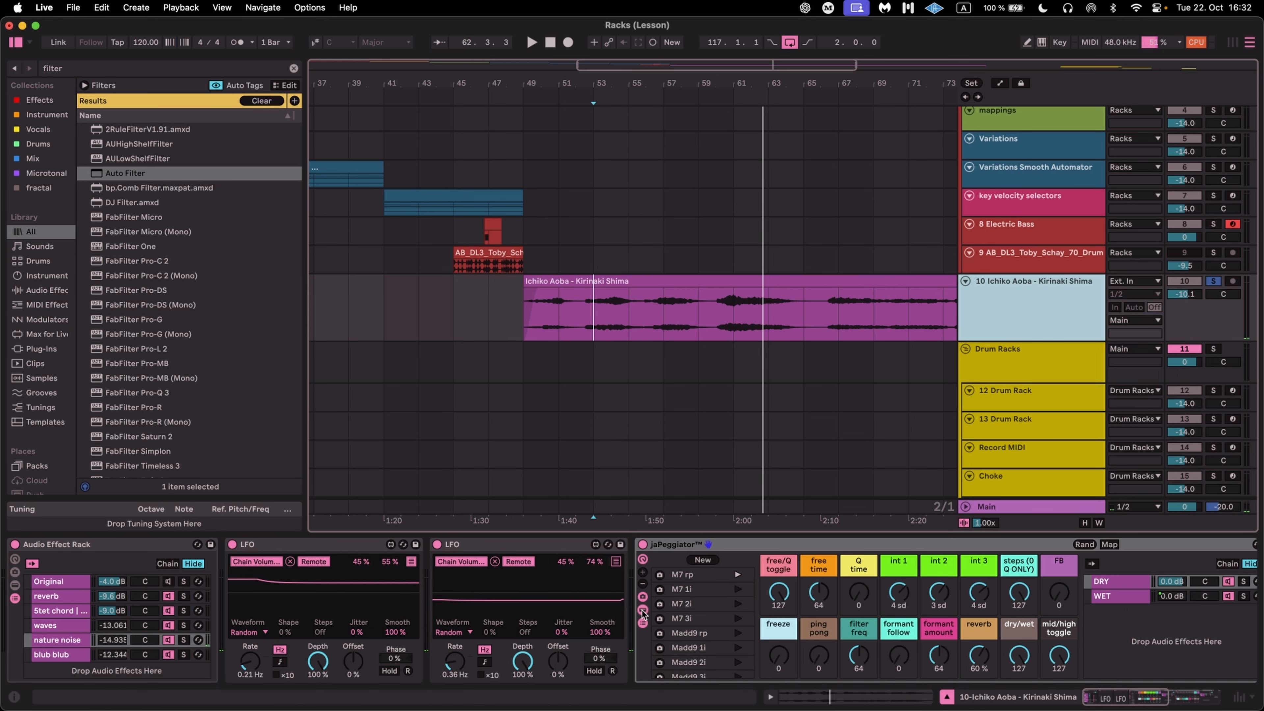
double_click(1095, 578)
scroll(1095, 578, right, 6)
scroll(1095, 577, right, 5)
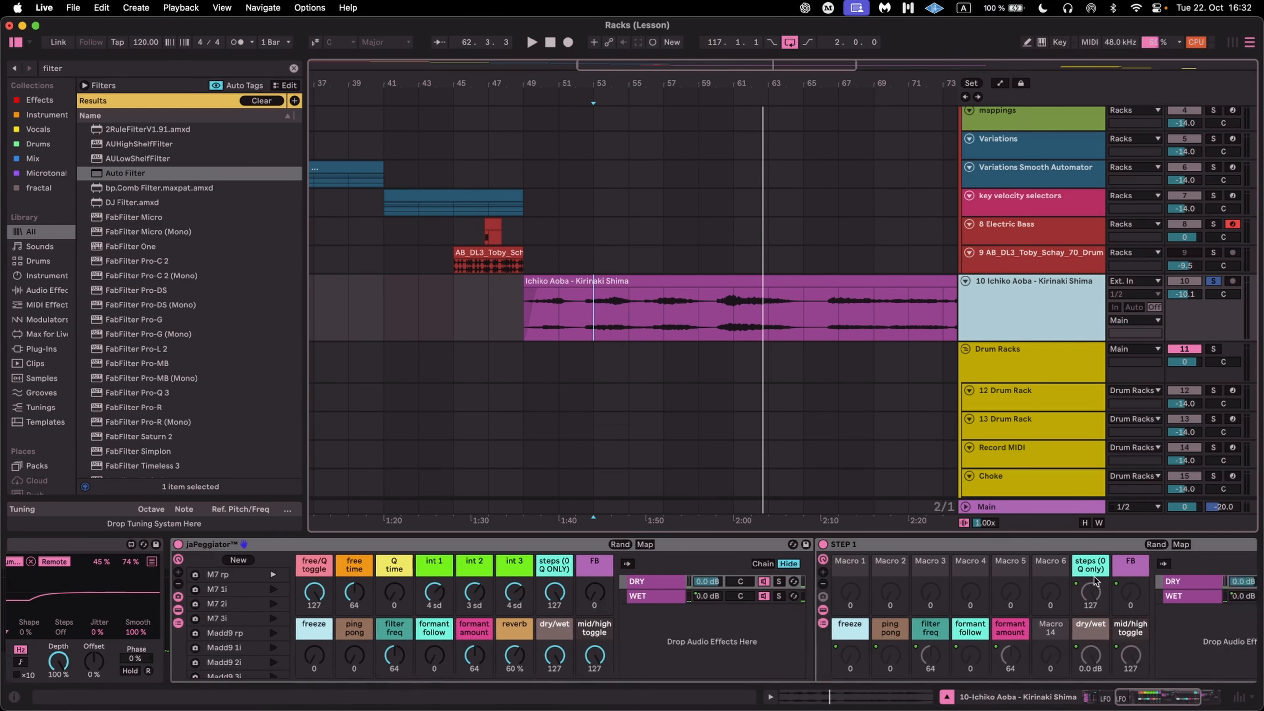
click(933, 598)
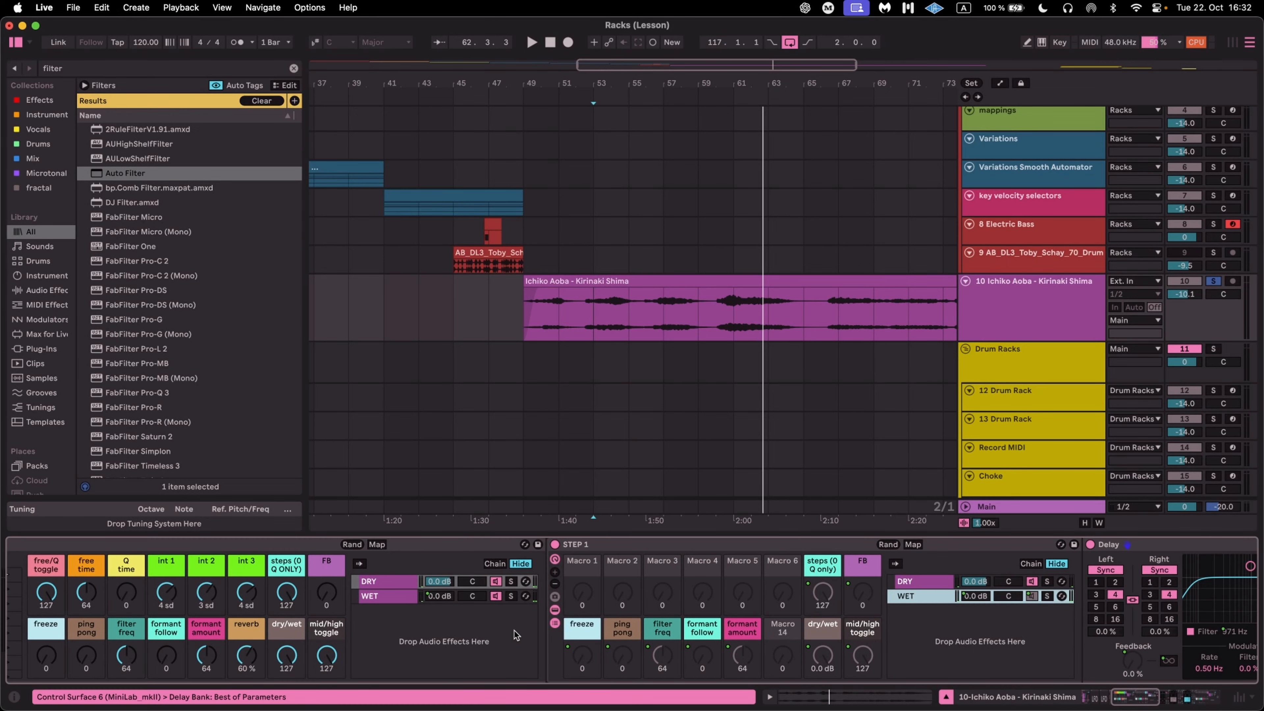
scroll(1063, 610, right, 9)
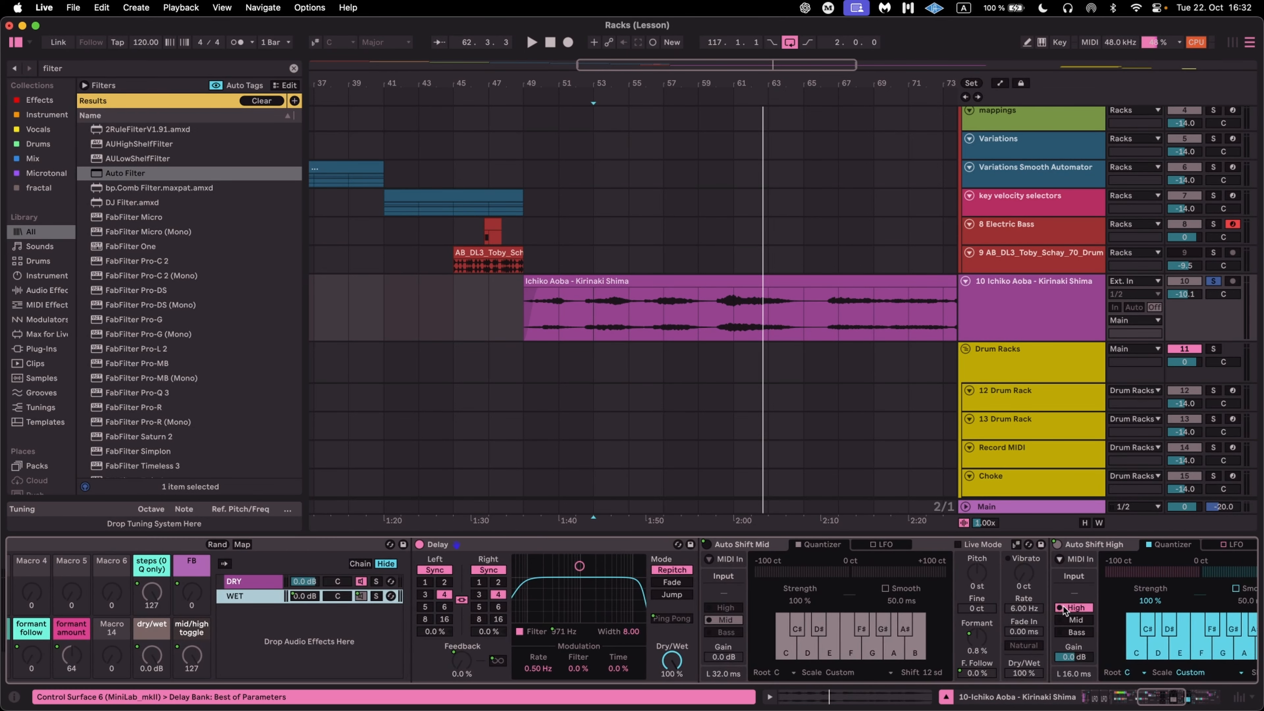
scroll(1063, 611, right, 2)
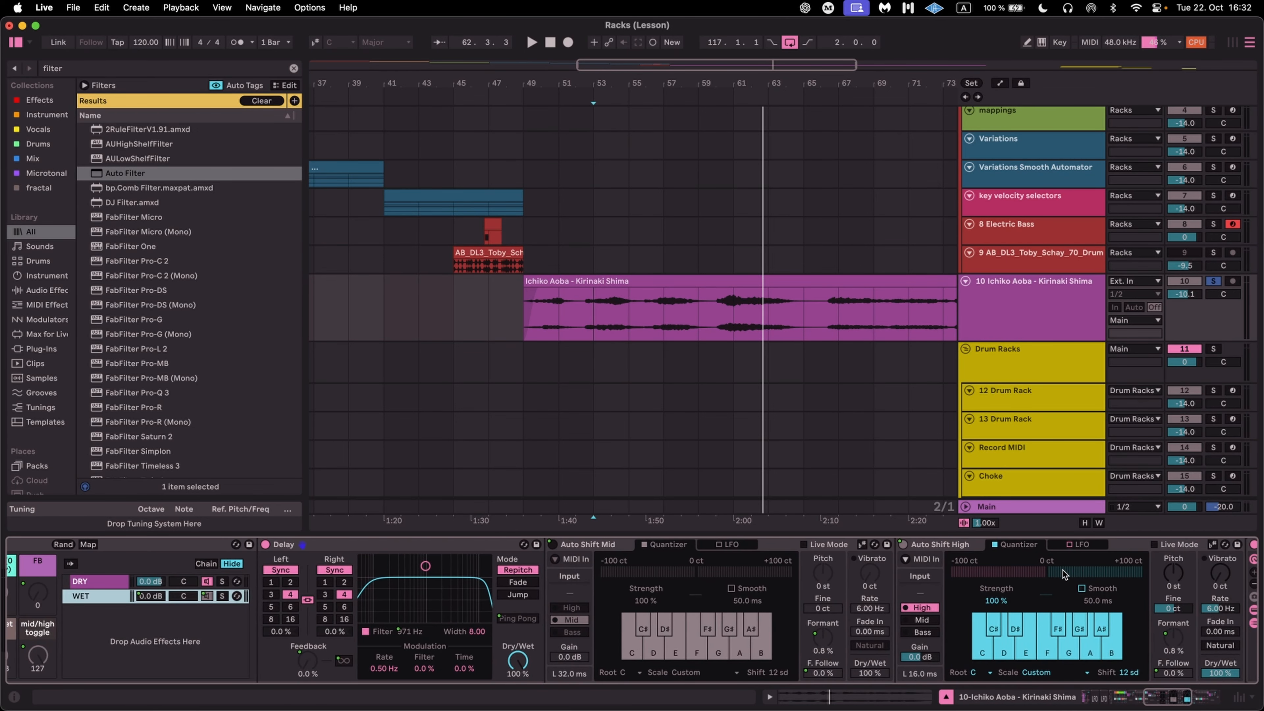
scroll(1063, 570, right, 1)
scroll(518, 651, left, 7)
scroll(519, 656, left, 15)
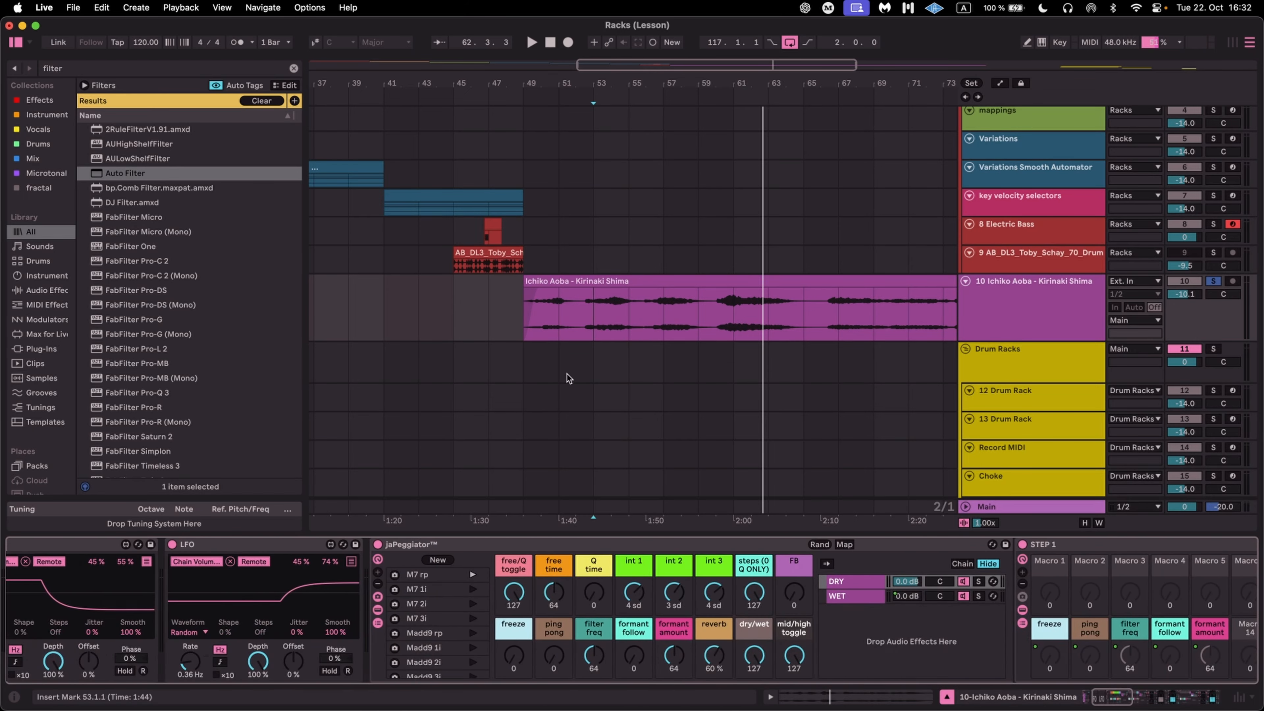
scroll(198, 546, left, 10)
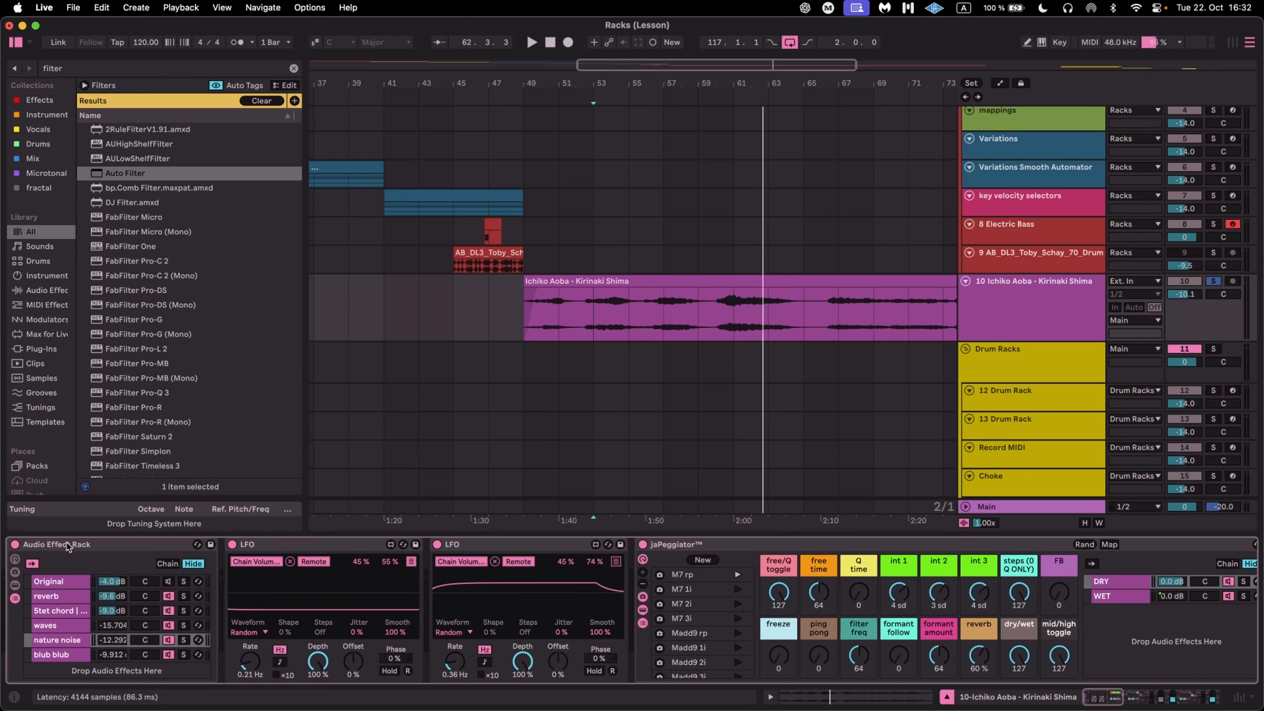
Bypass the Audio Effect Rack and play the clip through jaPeggiator with the M7 3i macro variation.
click(14, 544)
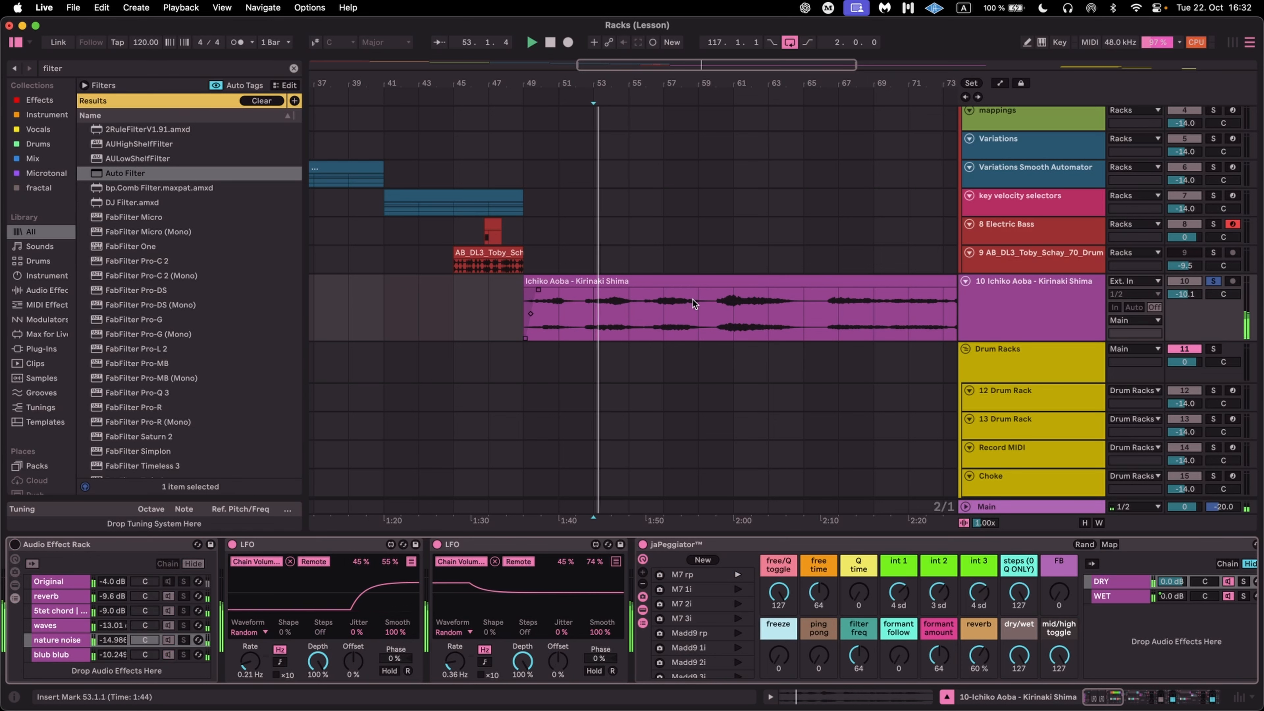
key(space)
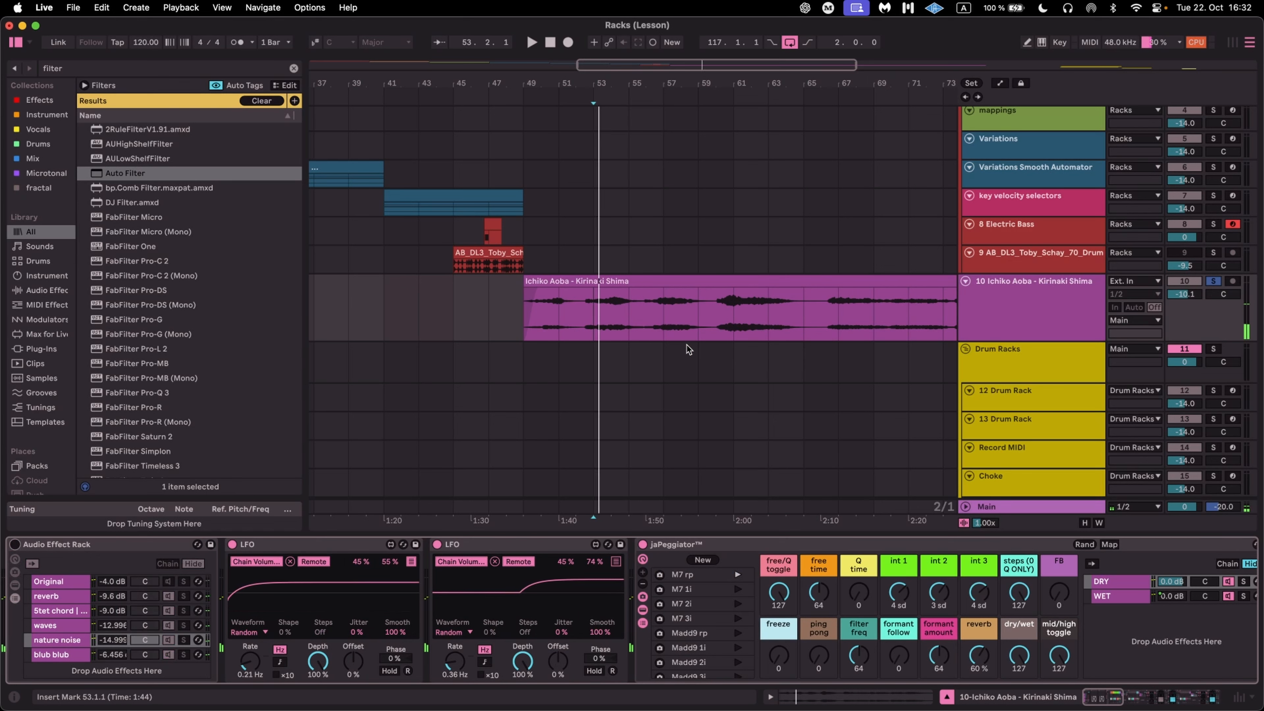
key(space)
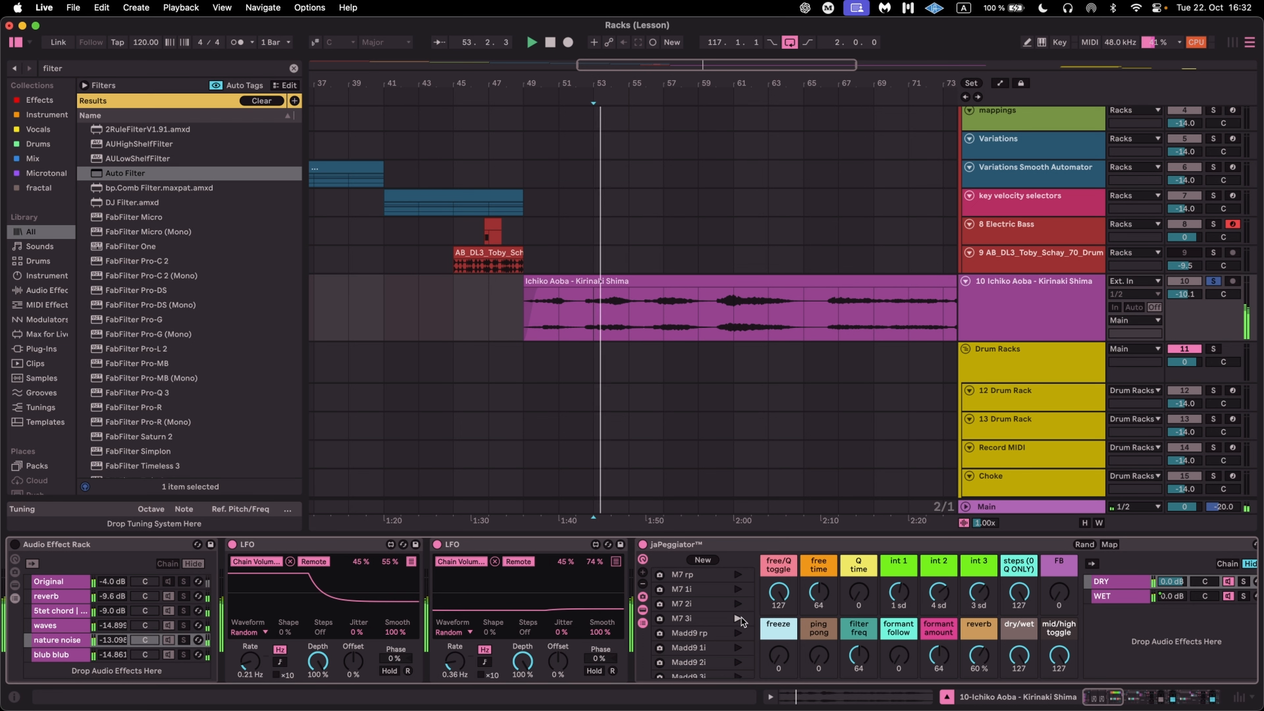
Restart playback from bar 51 of the Ichiko Aoba clip and launch jaPeggiator's Madd9 1i and Madd9 2i variations.
scroll(574, 303, up, 5)
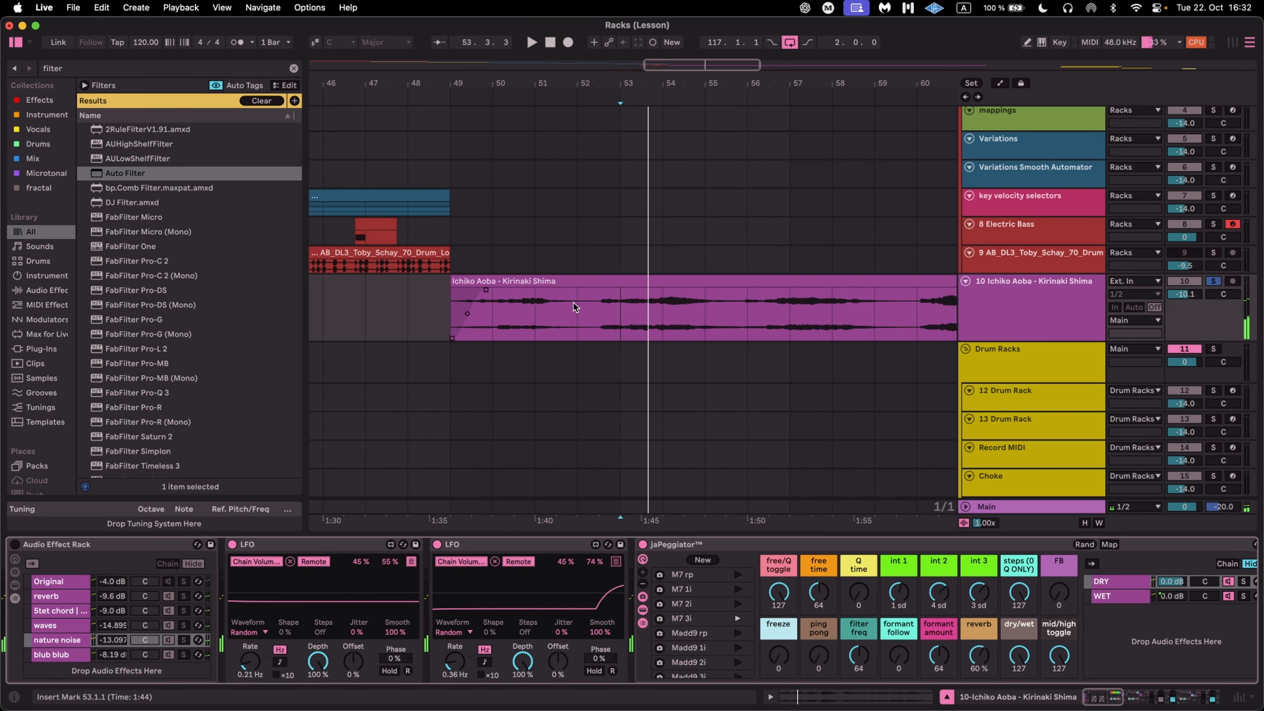
click(557, 311)
scroll(556, 311, up, 6)
key(space)
key(space)
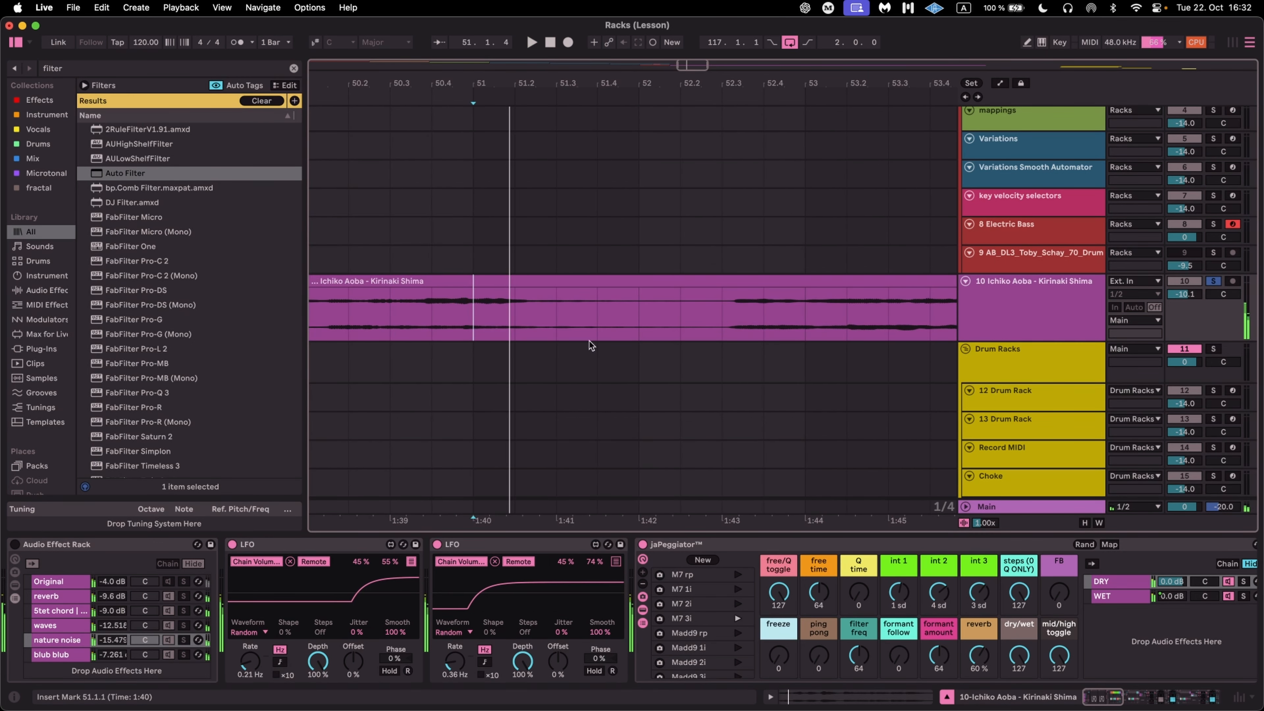
key(space)
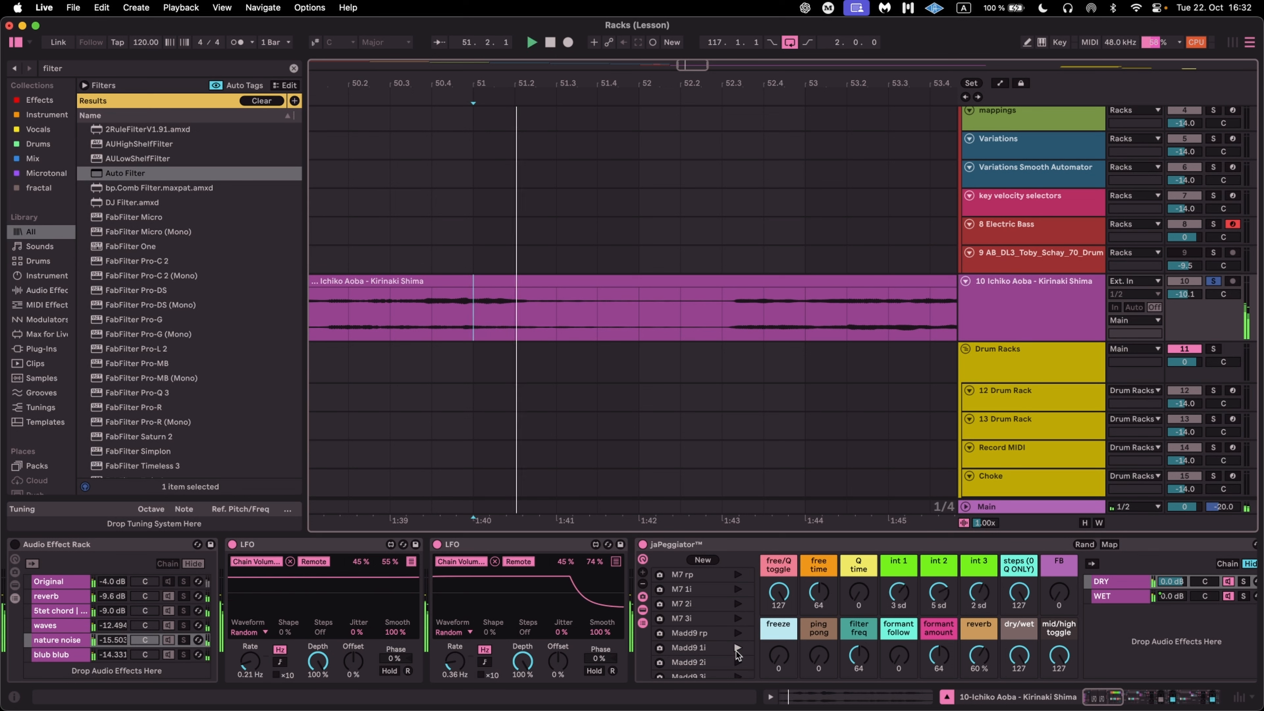
click(739, 662)
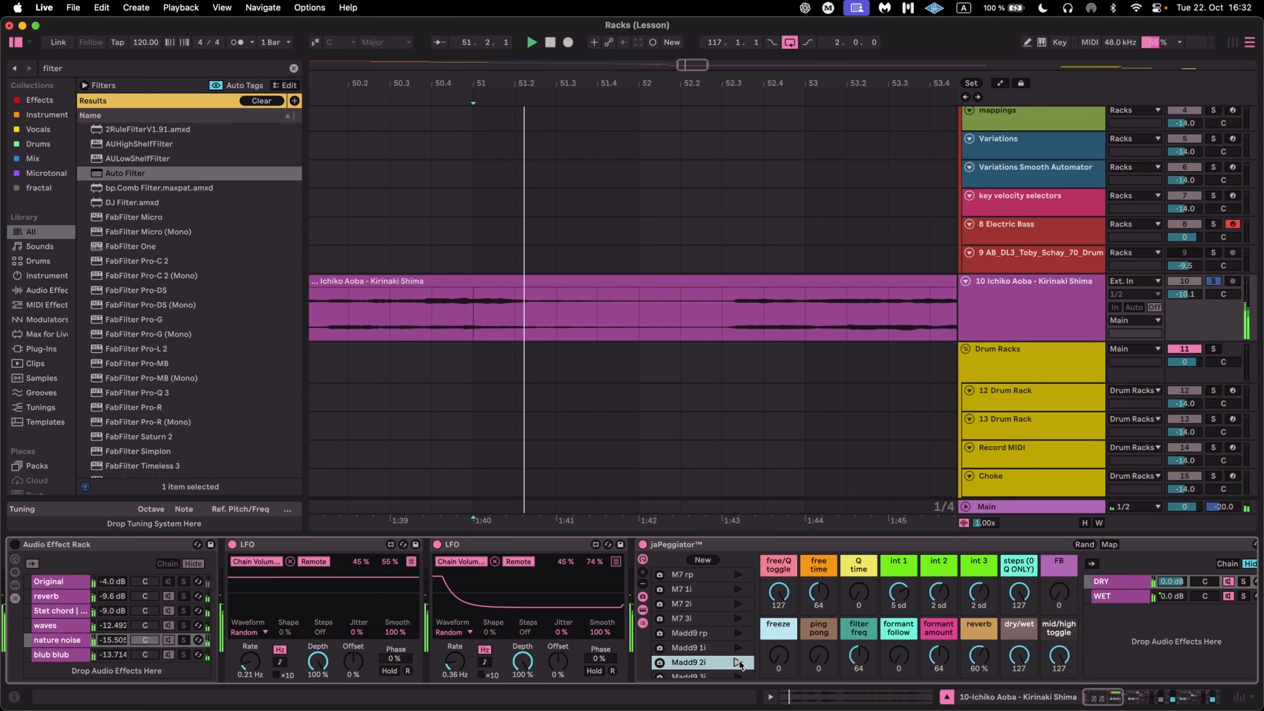
Audition jaPeggiator with the FB macro raised to 93, and reset FB to 0.
scroll(940, 622, right, 5)
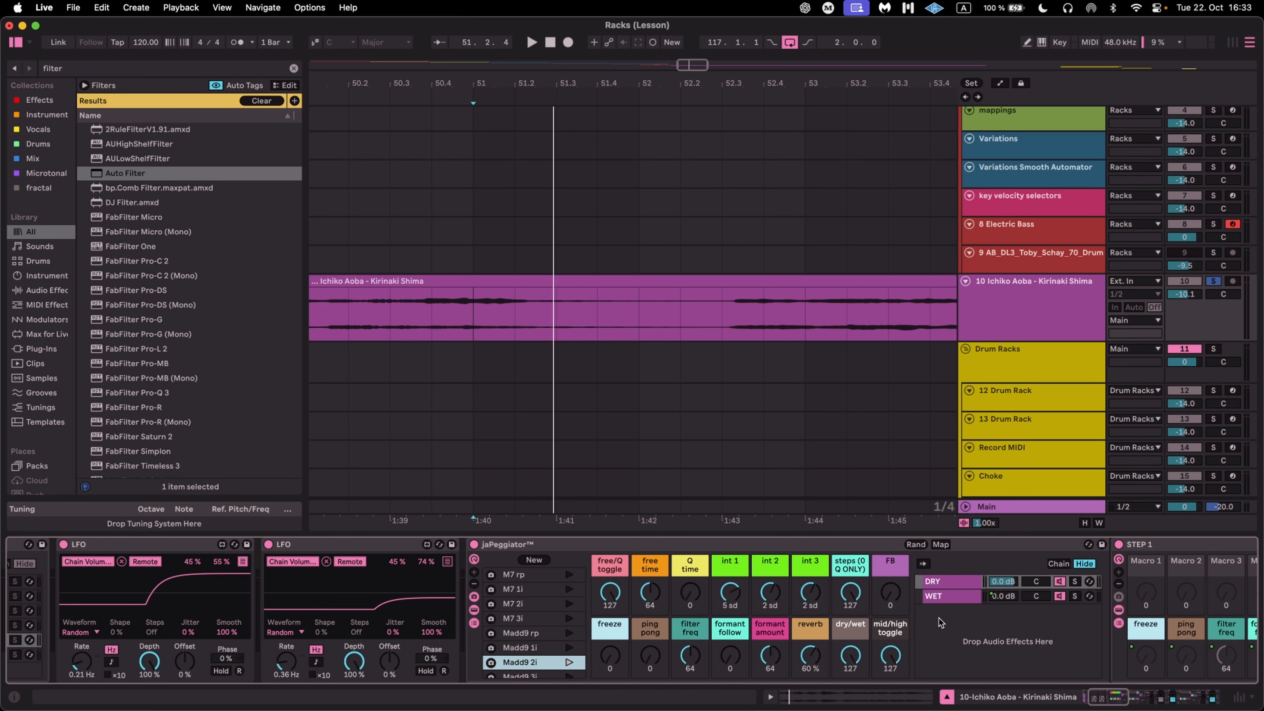
drag(891, 613, 892, 596)
key(space)
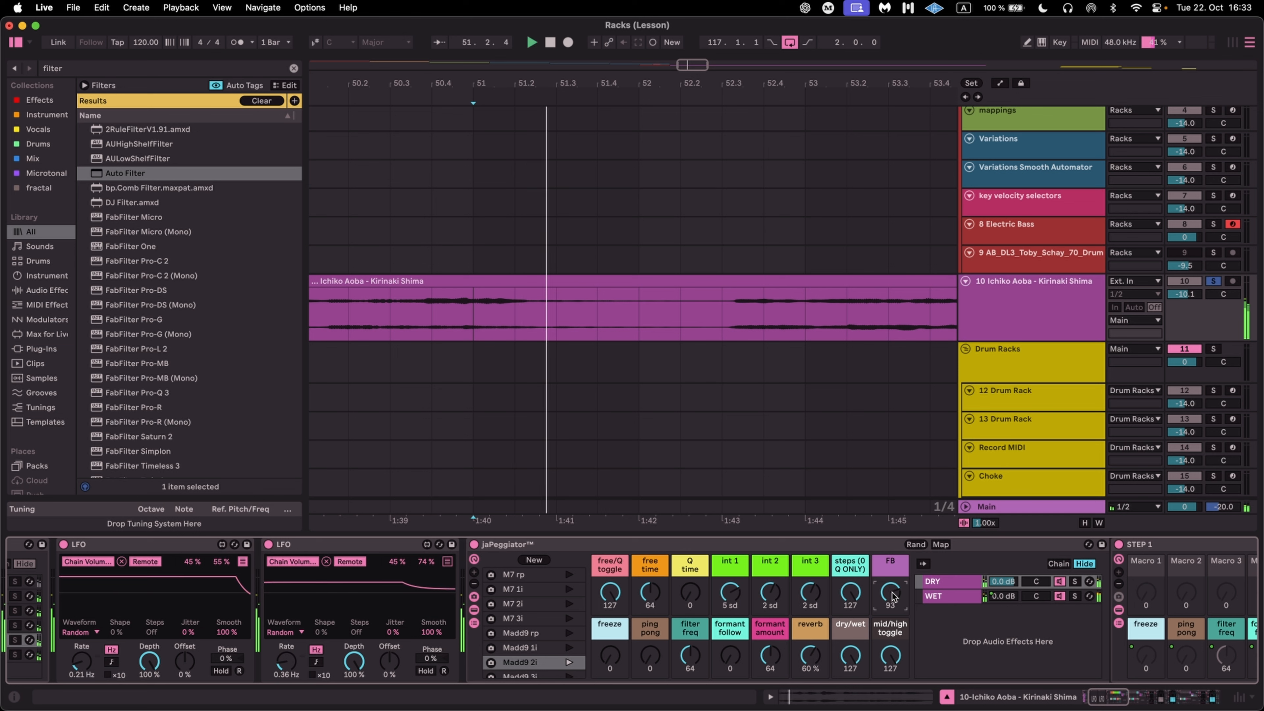
double_click(893, 597)
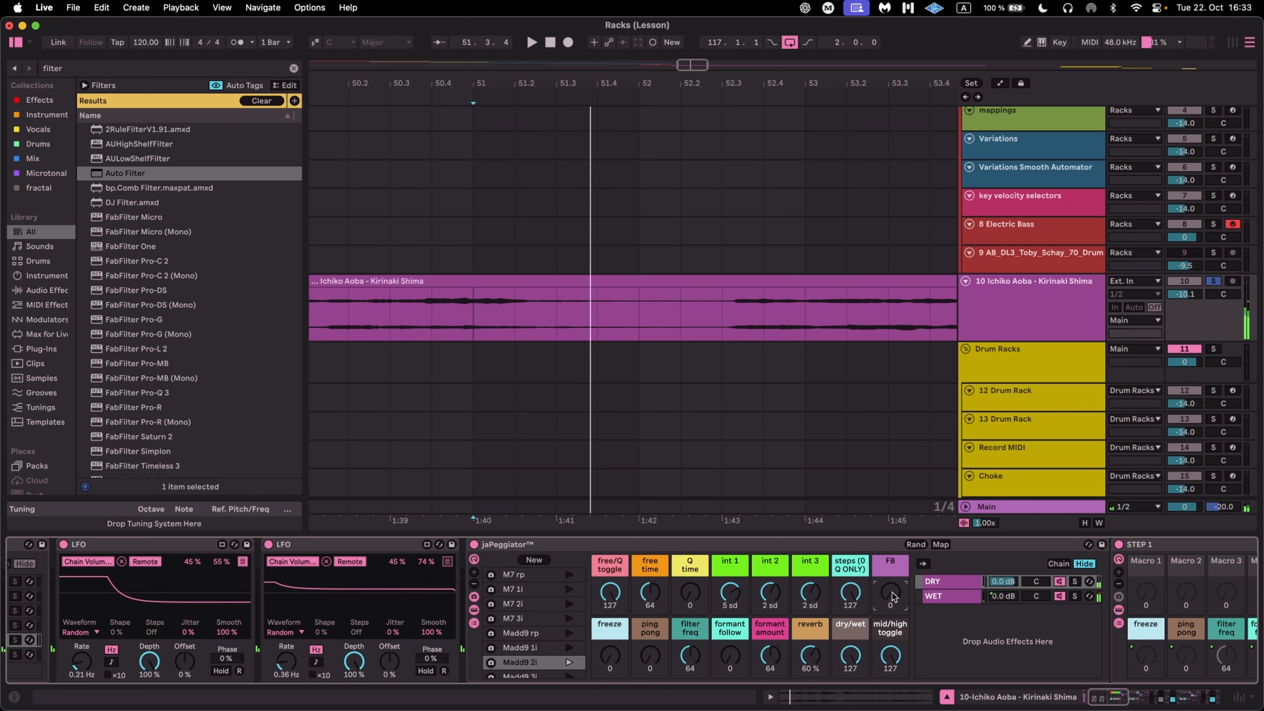
Raise jaPeggiator's freeze macro to 65 and audition the clip with repeated playback.
drag(619, 666, 620, 642)
key(space)
key(space)
key(space)
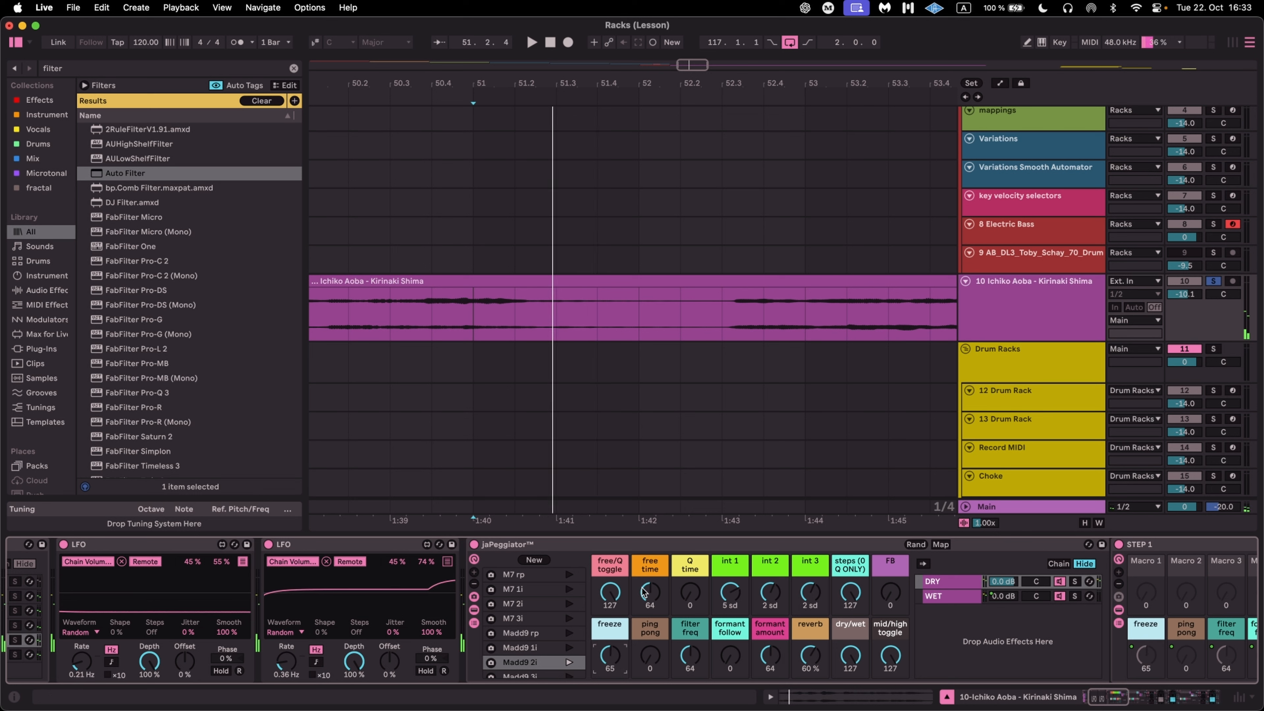
key(space)
Try the free time macro at 16 and 82 during playback, and return freeze to 0.
drag(650, 593, 649, 565)
key(space)
drag(610, 656, 610, 687)
key(space)
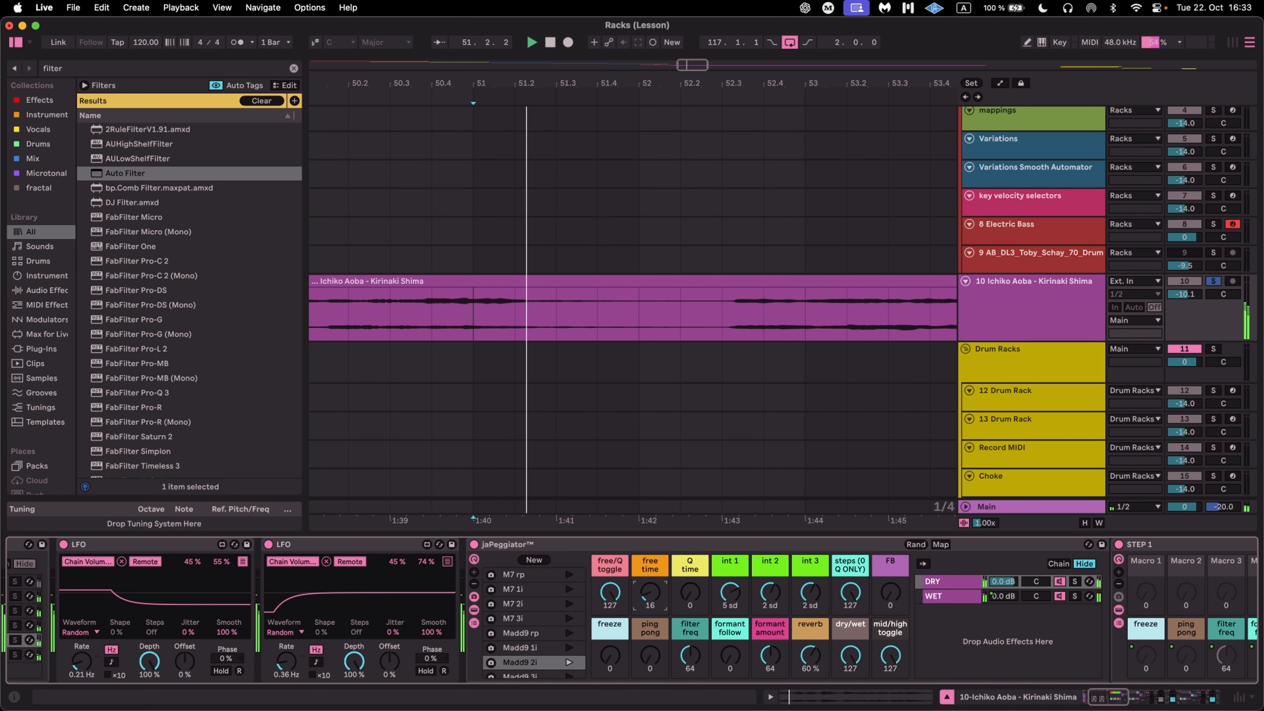
key(space)
Audition the Q time macro at 68 and settle it at 44.
drag(690, 593, 690, 573)
key(space)
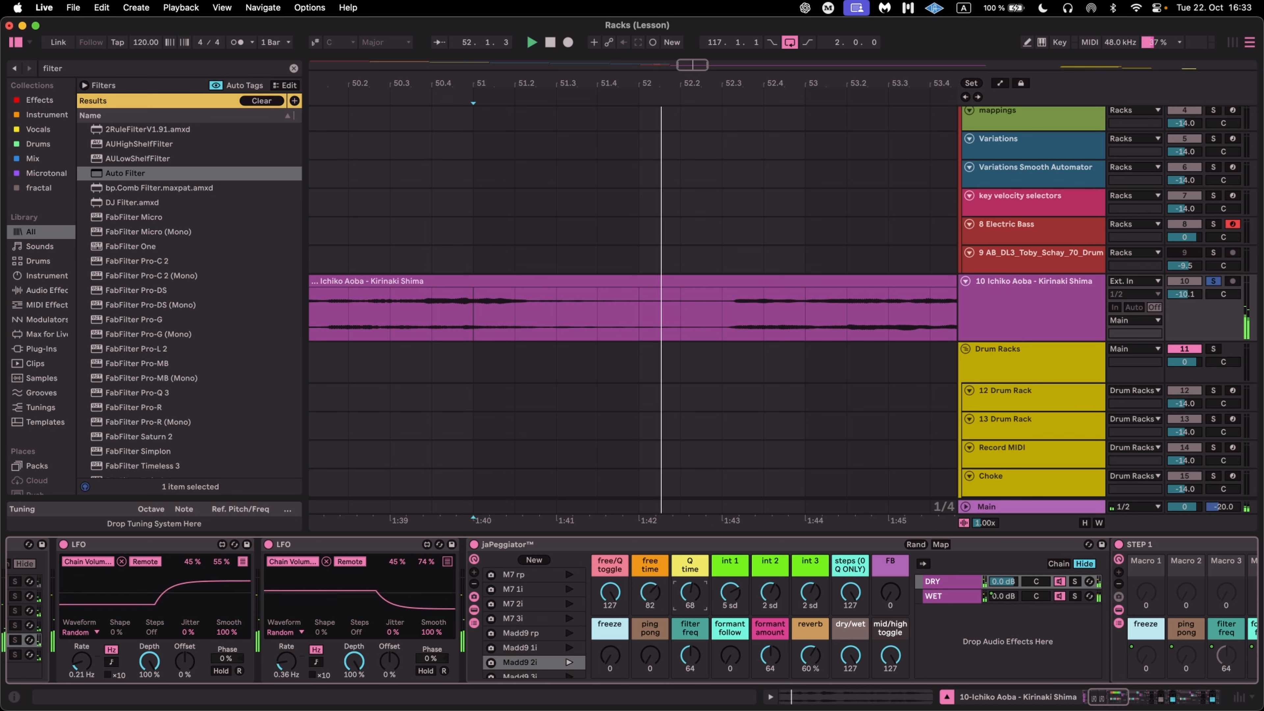
drag(687, 594, 687, 608)
key(space)
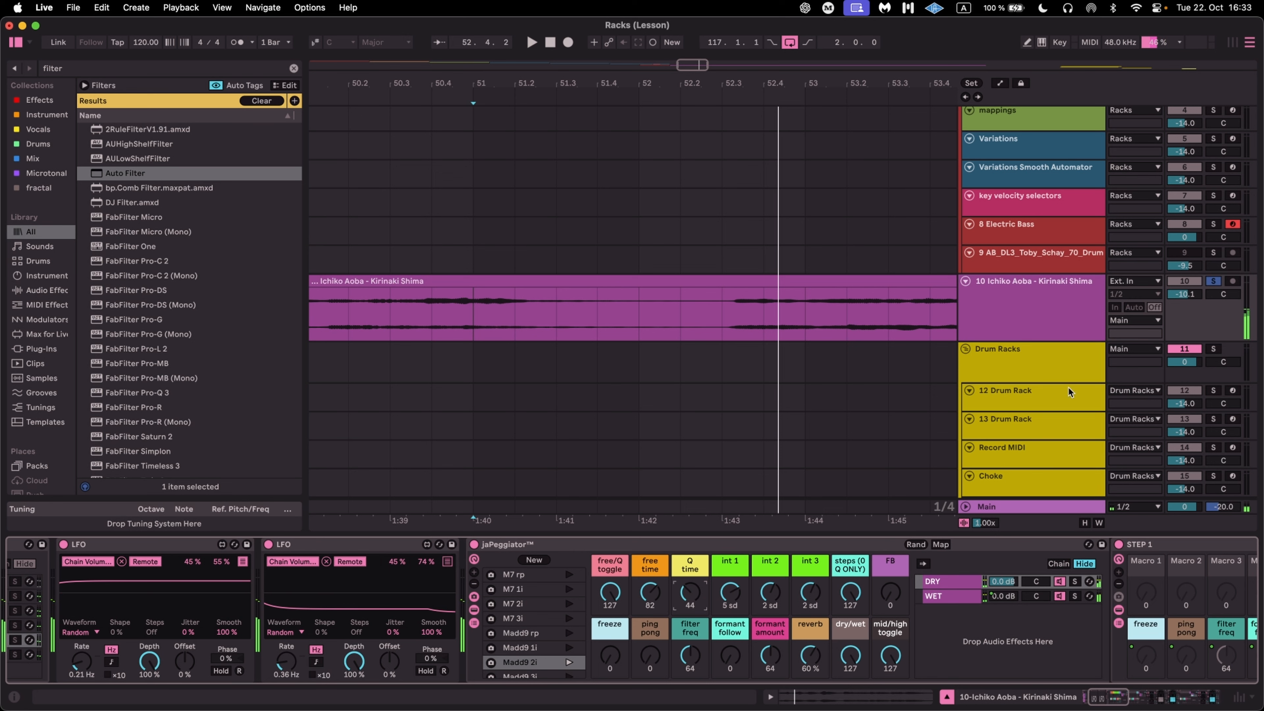
Examine jaPeggiator's DRY and WET chains, following the WET chain through Delay, Auto Shift Mid and High, the INT 2 rack and Hybrid Reverb.
click(752, 545)
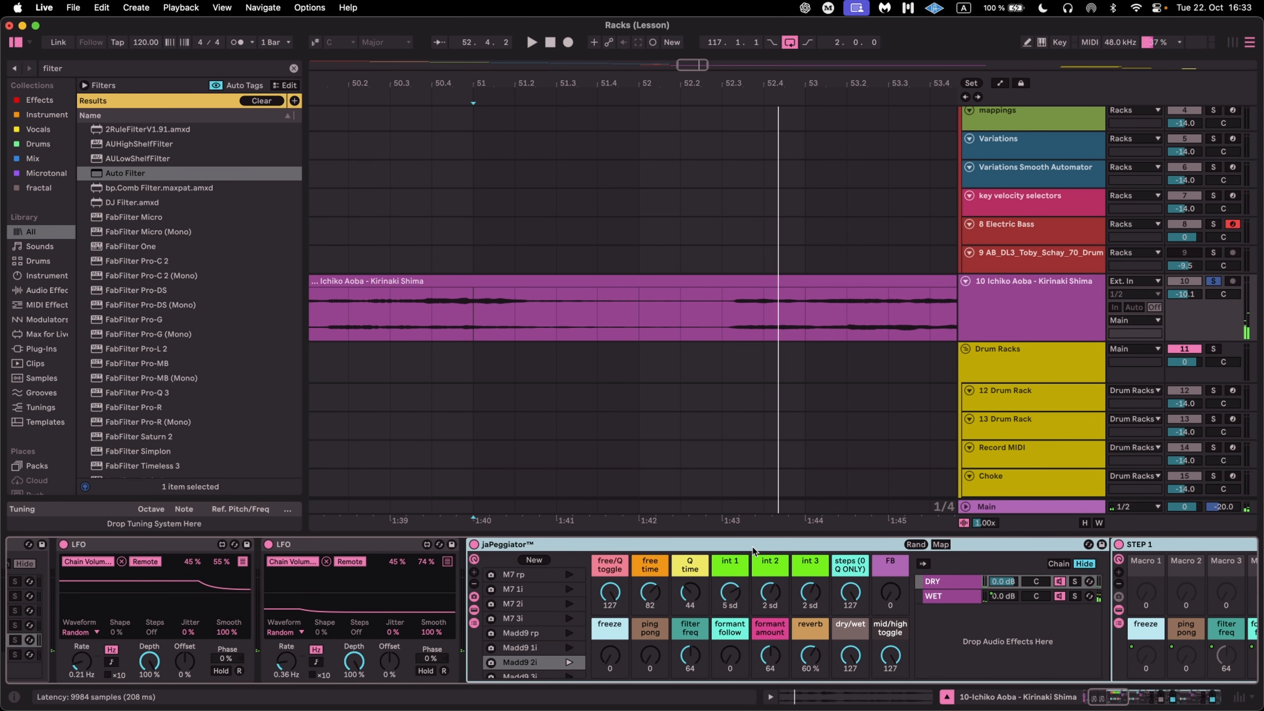
scroll(883, 580, right, 10)
click(321, 582)
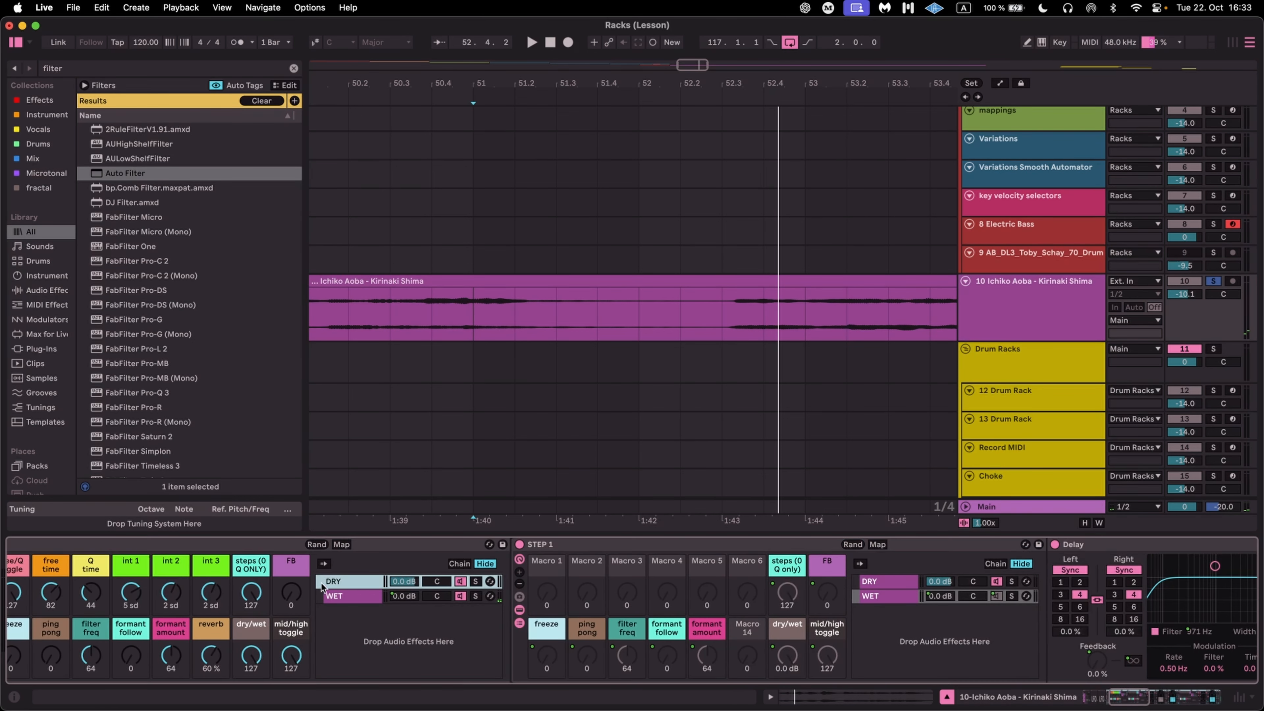
click(339, 598)
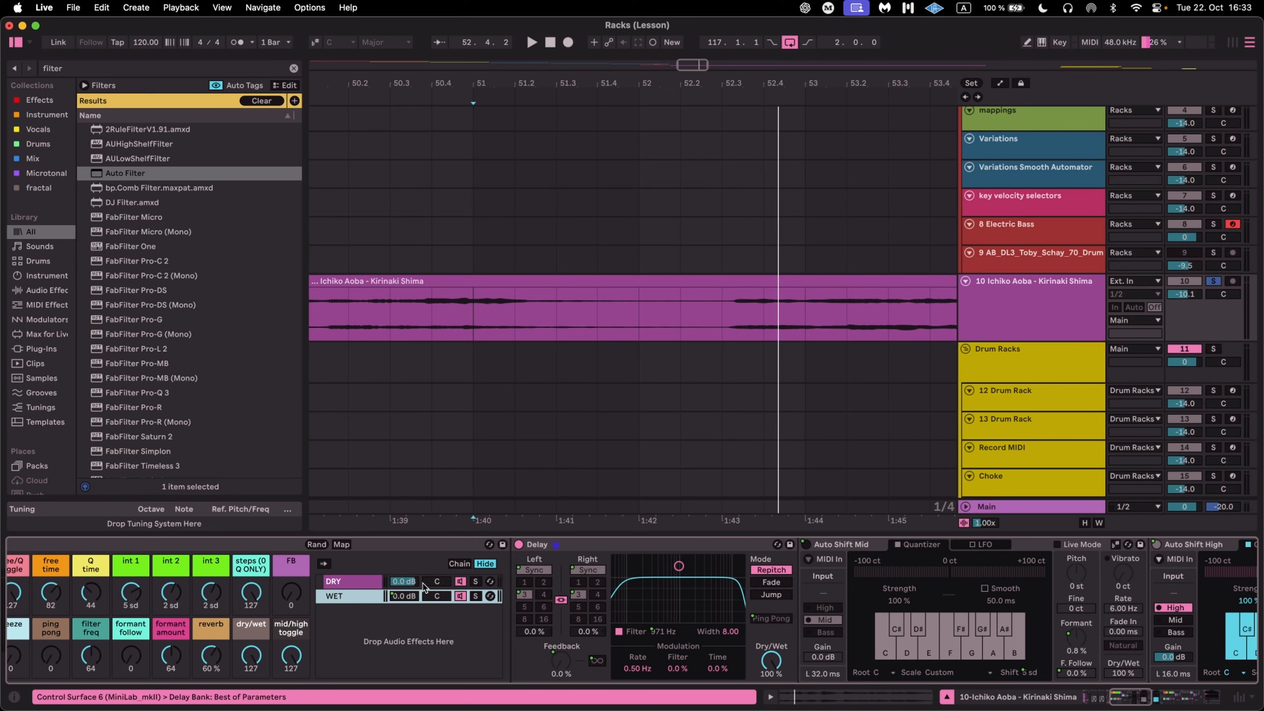
scroll(422, 584, right, 12)
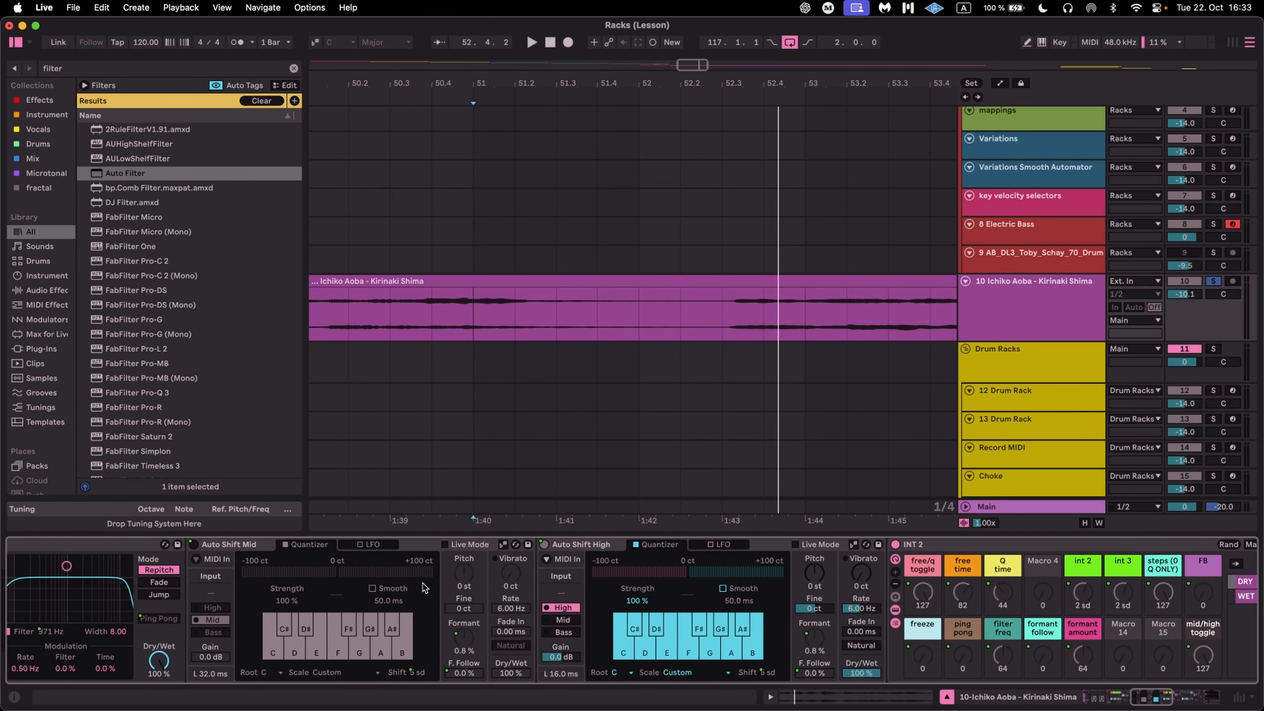
scroll(603, 580, right, 10)
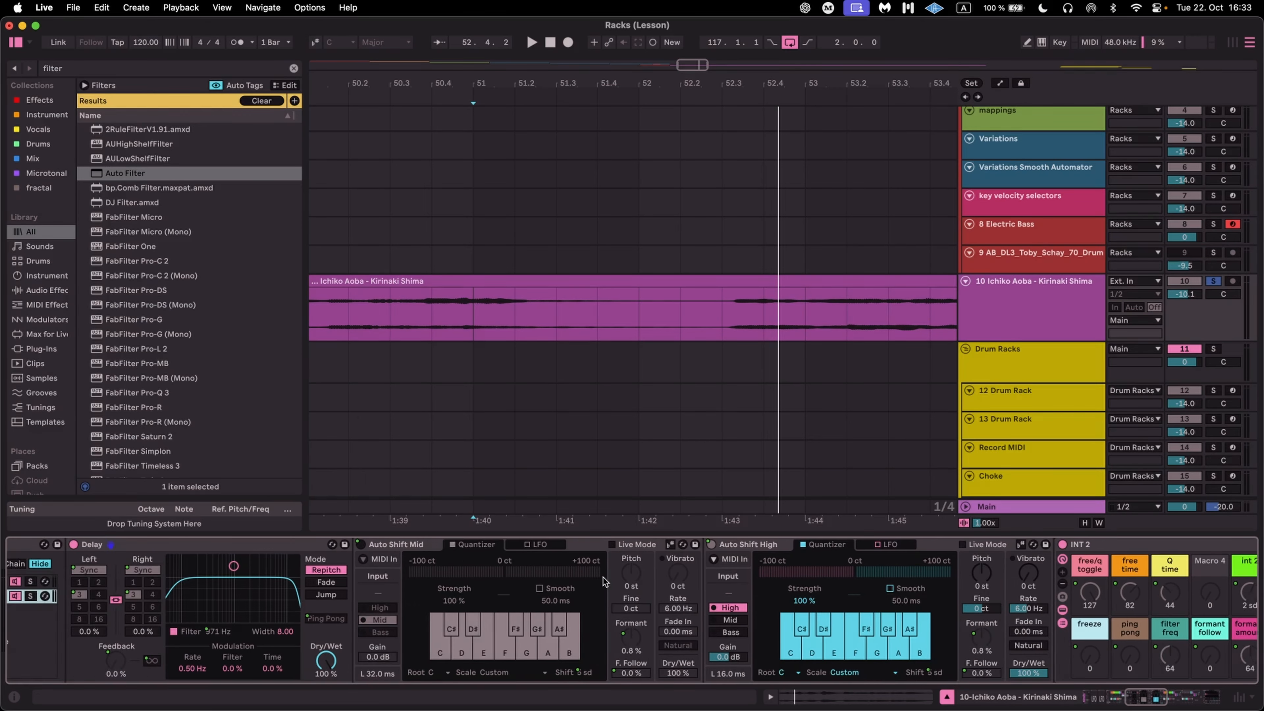
scroll(603, 578, right, 16)
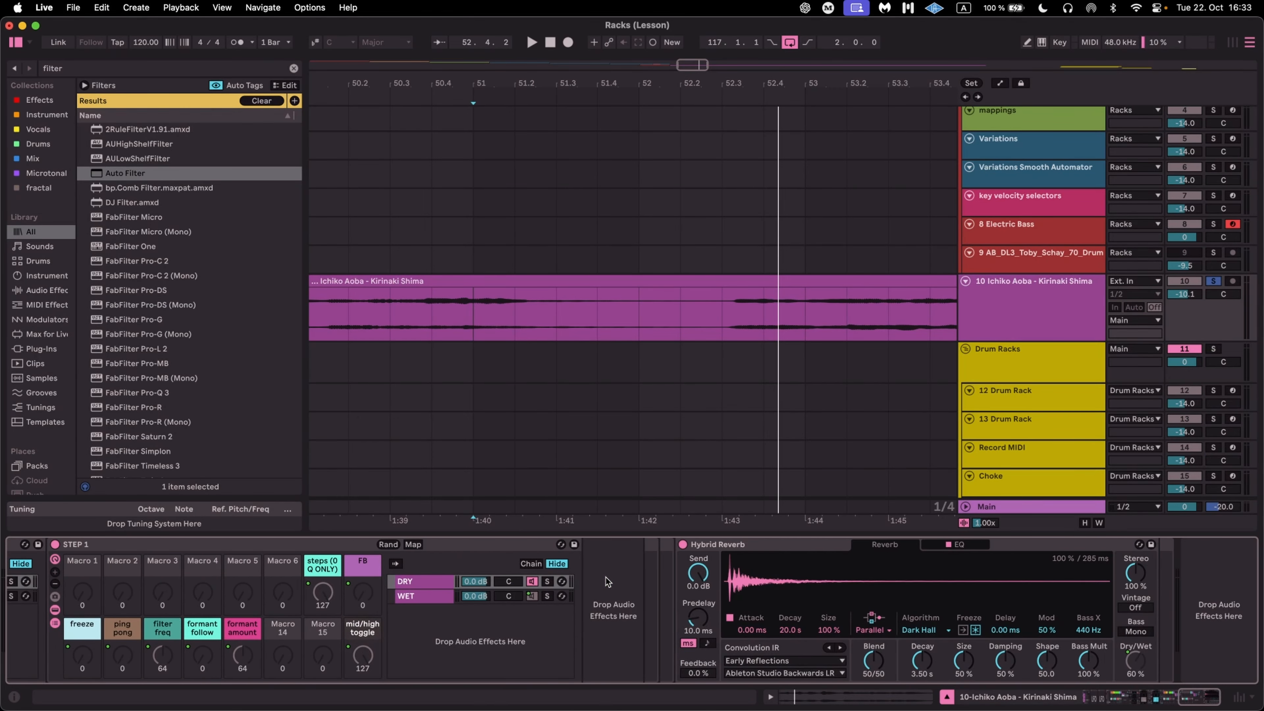
scroll(619, 578, left, 16)
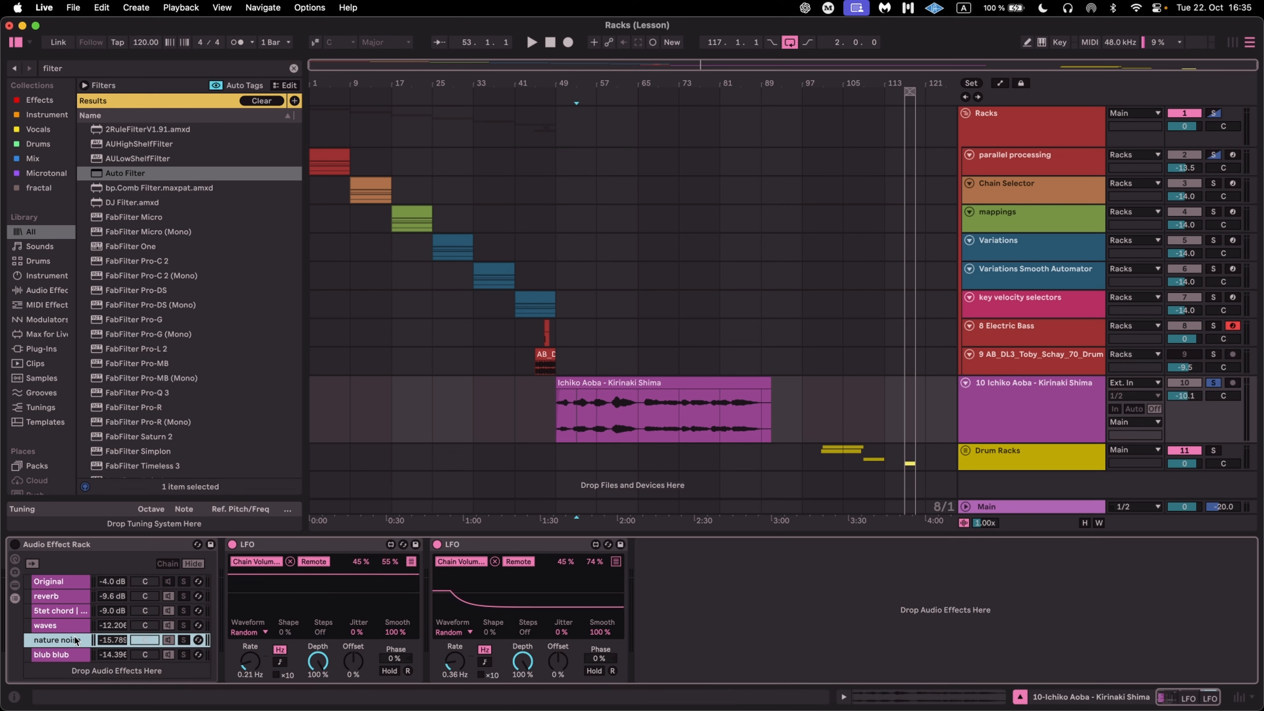
Select the waves chain in the Audio Effect Rack and inspect the chain volume mappings and ranges of both LFOs.
click(59, 626)
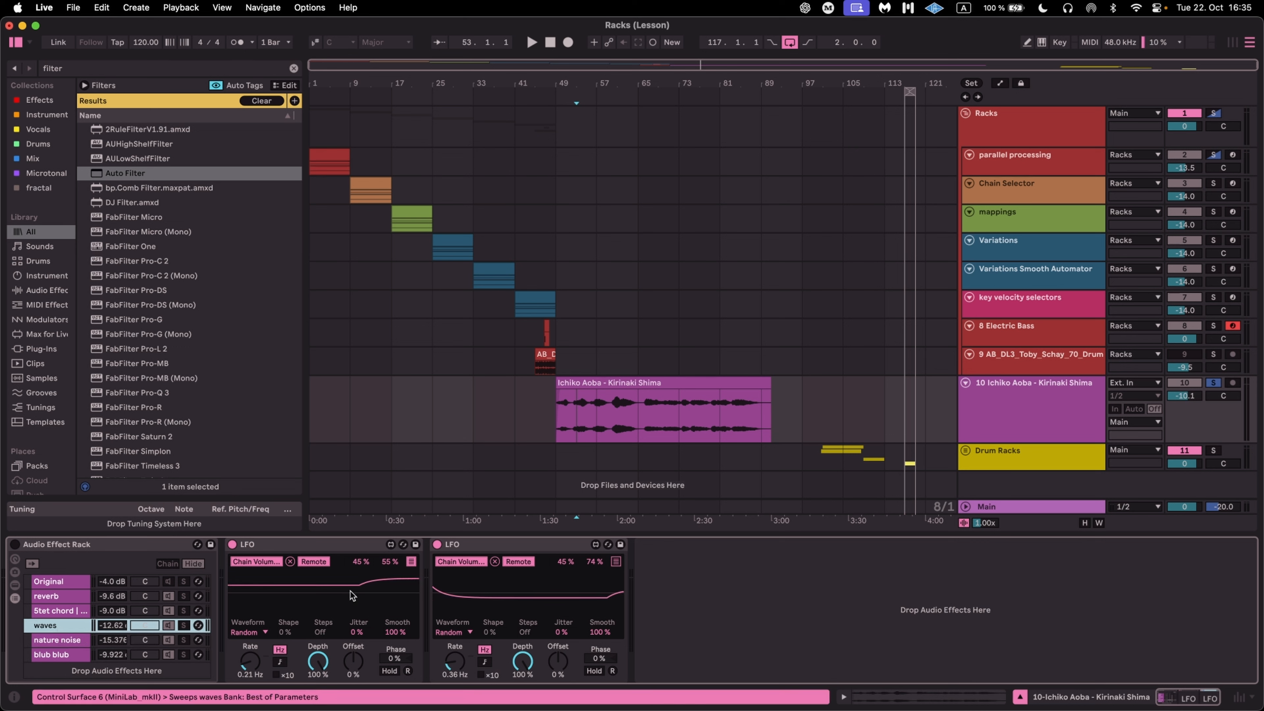
click(510, 573)
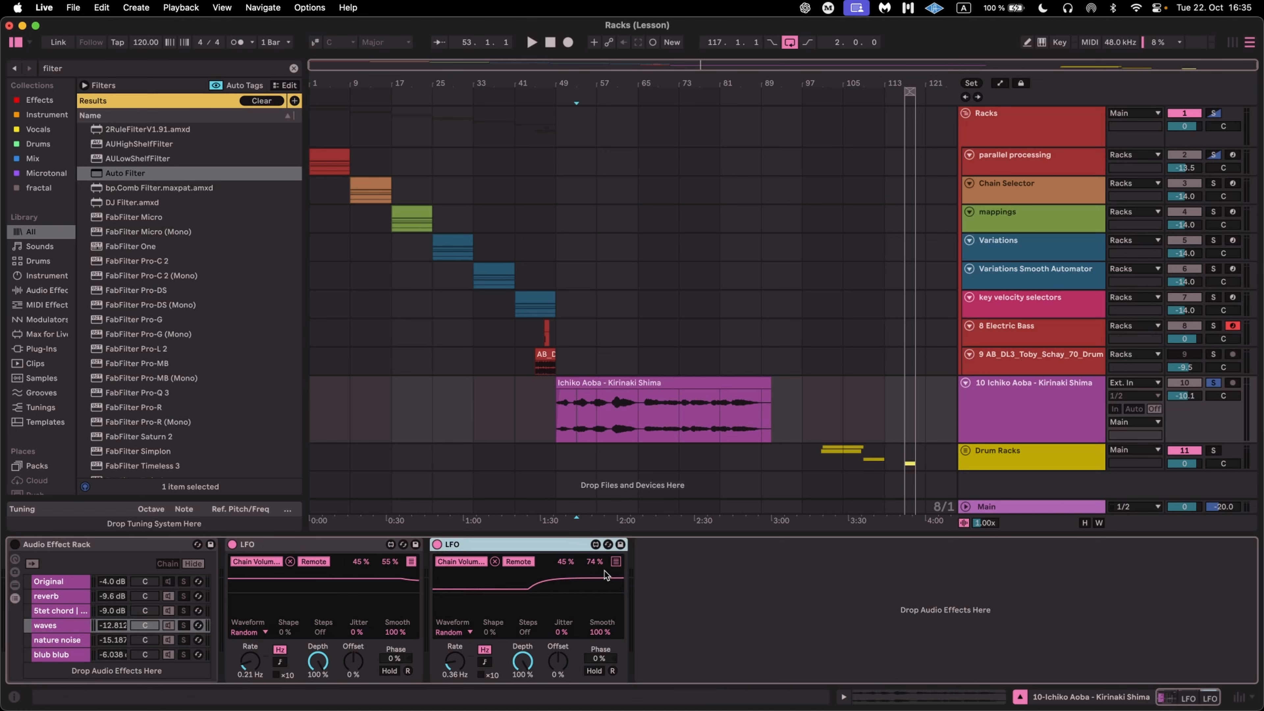
click(616, 562)
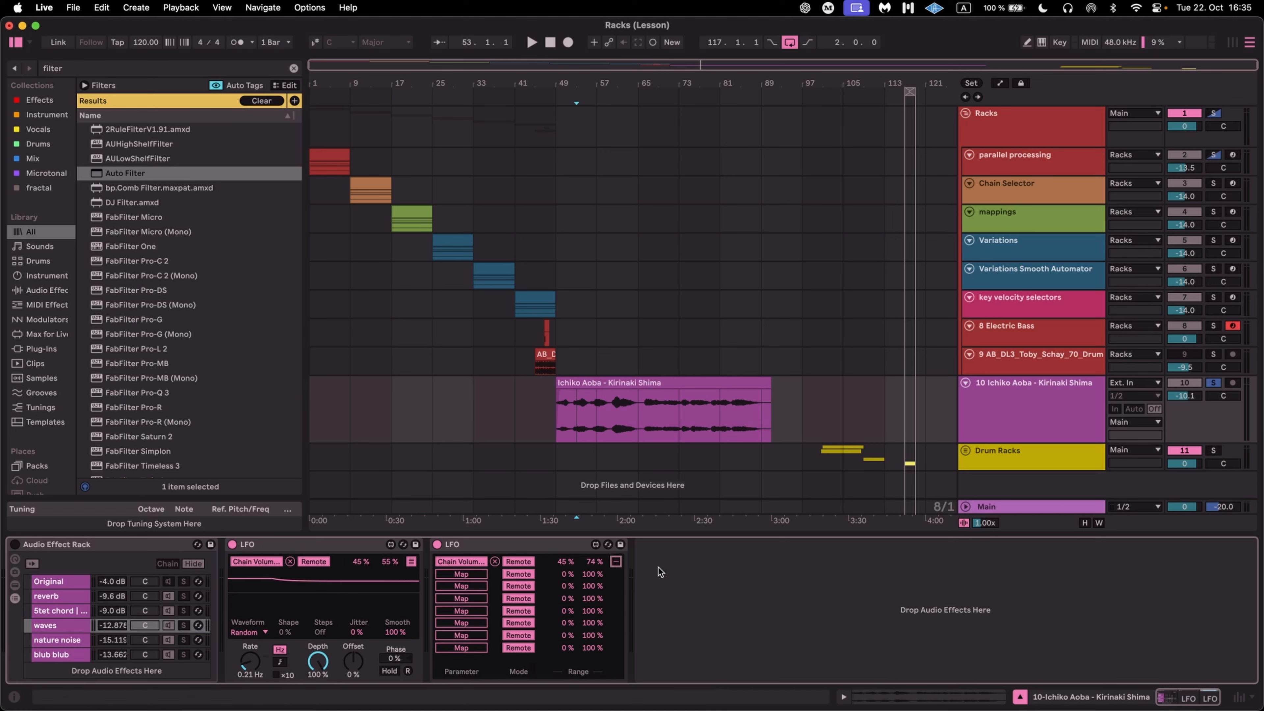
click(616, 562)
click(410, 561)
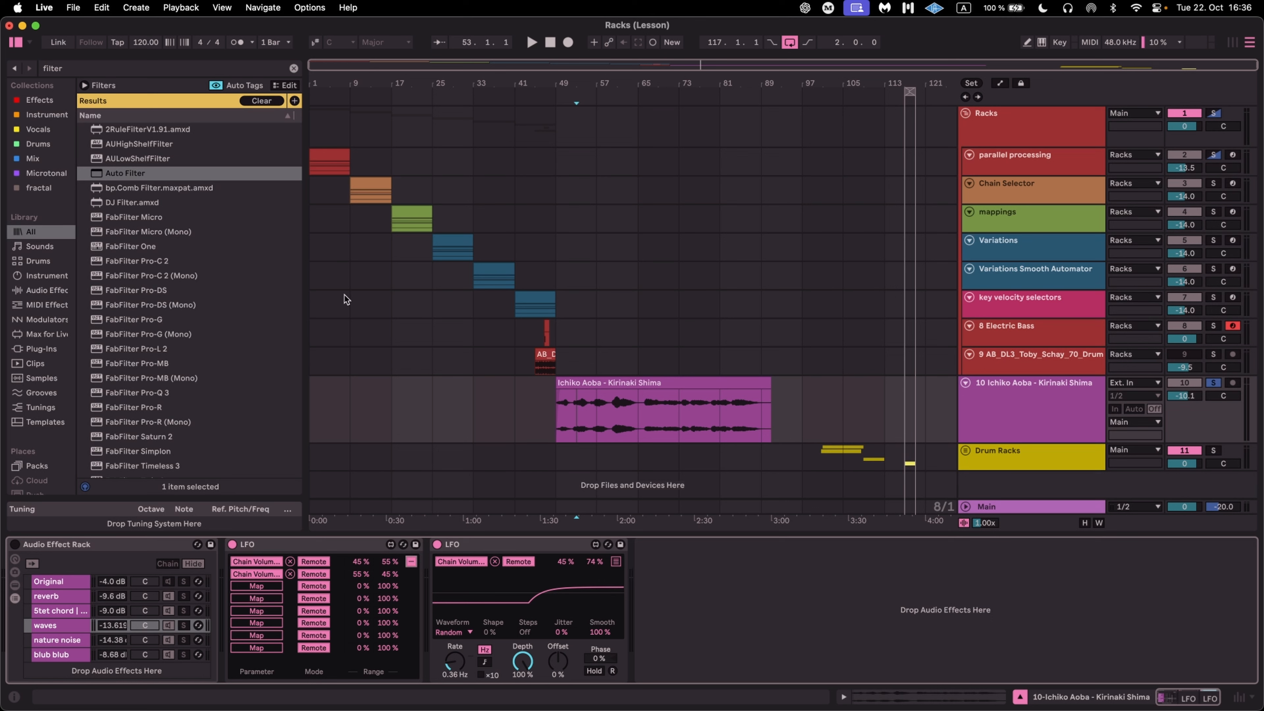
click(413, 562)
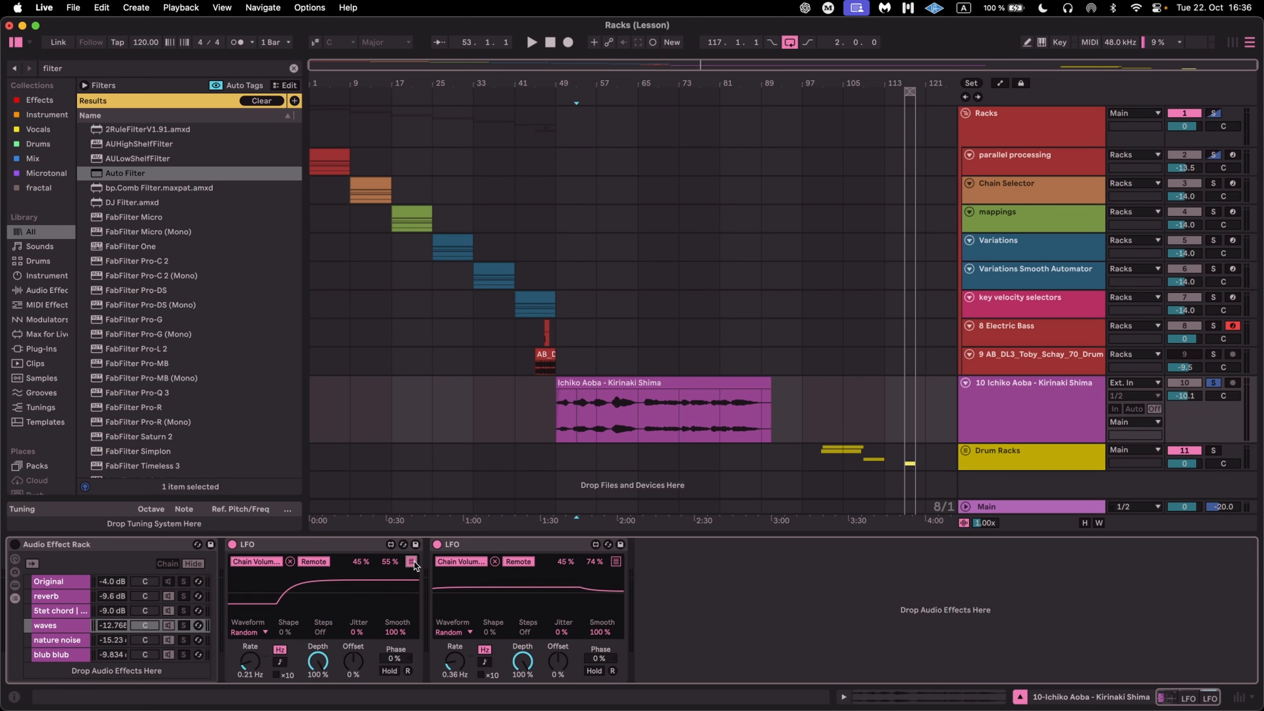